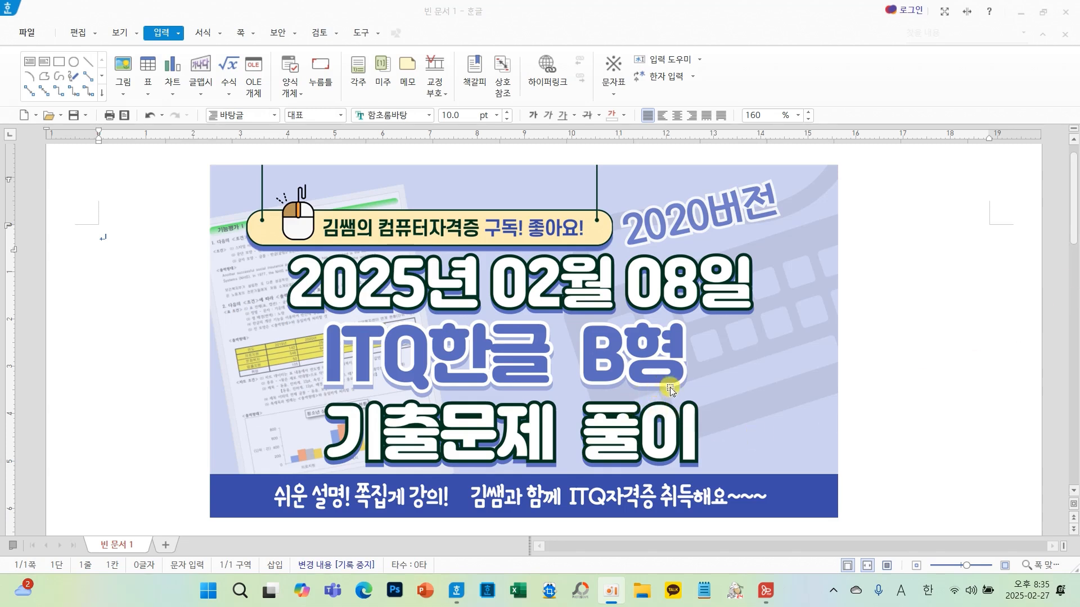
- Delete the title image from the document
{"action": "left_click", "coordinate": [693, 386]}
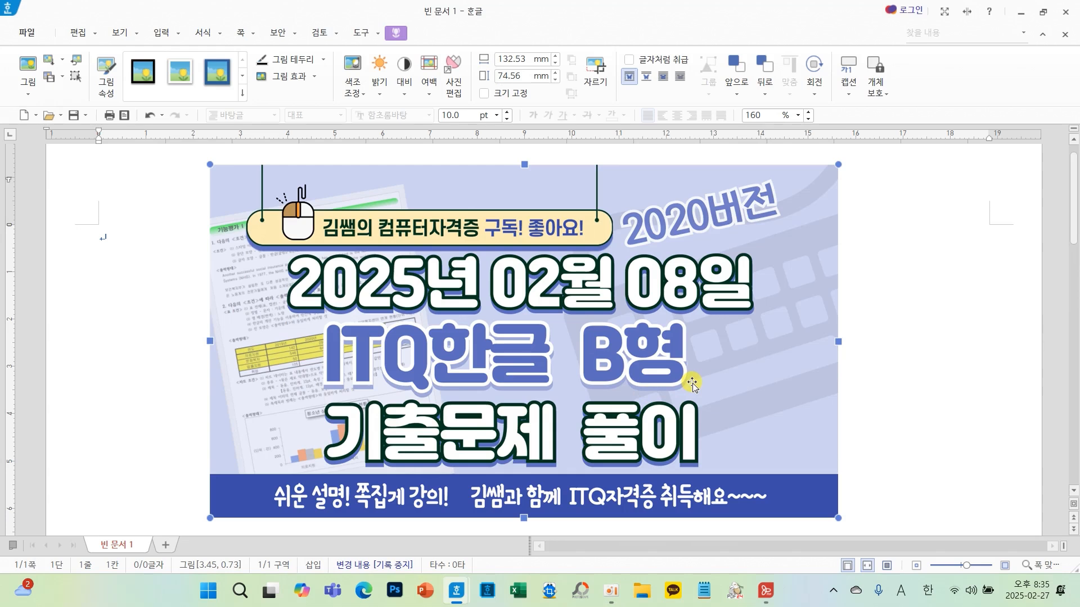
{"action": "key", "text": "Delete"}
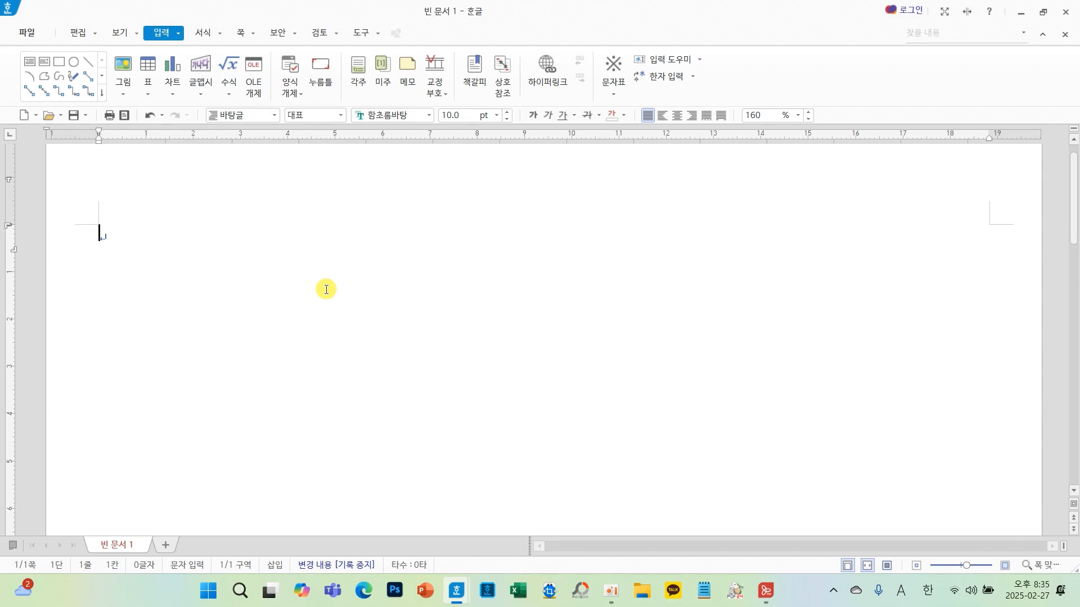
{"action": "key", "text": "ctrl+2"}
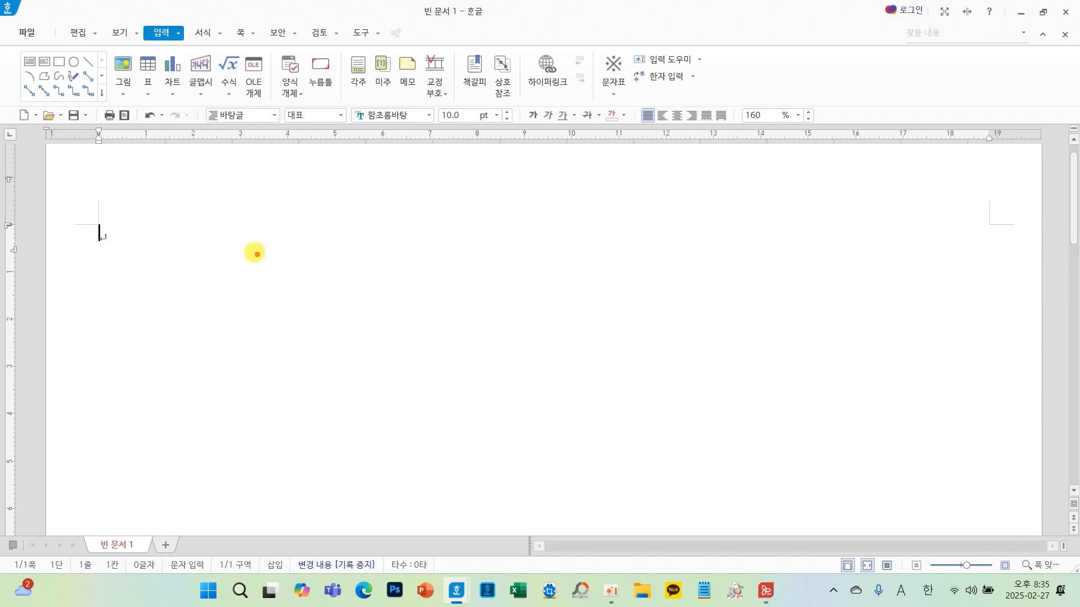
{"action": "left_click_drag", "start_coordinate": [257, 254], "coordinate": [234, 363]}
{"action": "left_click_drag", "start_coordinate": [256, 254], "coordinate": [337, 242]}
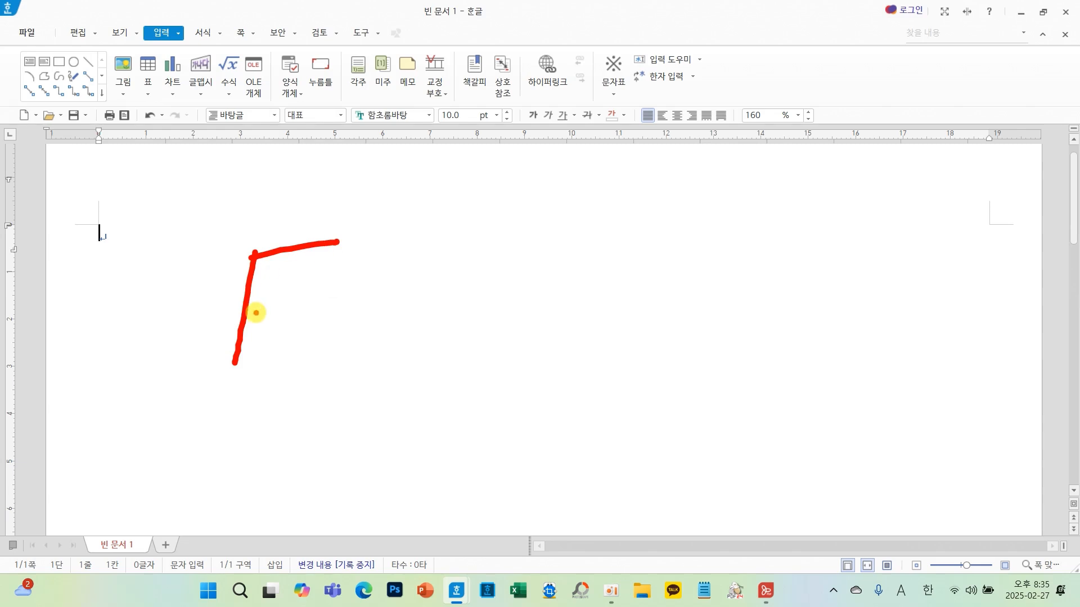
{"action": "left_click_drag", "start_coordinate": [252, 311], "coordinate": [279, 311]}
{"action": "left_click_drag", "start_coordinate": [363, 245], "coordinate": [326, 346]}
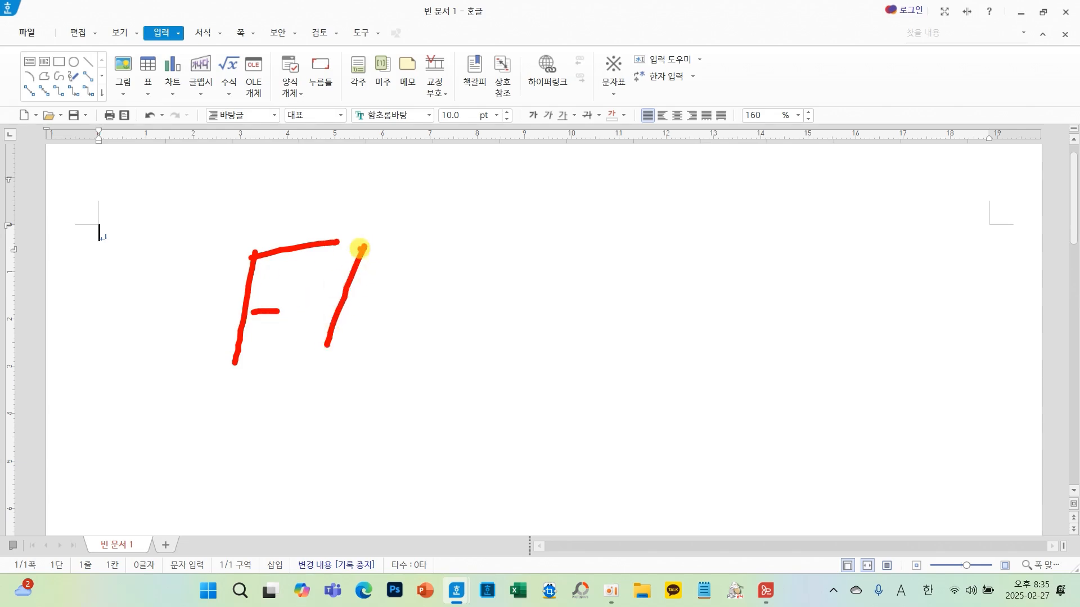
{"action": "mouse_move", "coordinate": [361, 247]}
{"action": "left_mouse_down"}
{"action": "mouse_move", "coordinate": [419, 237]}
{"action": "mouse_move", "coordinate": [379, 377]}
{"action": "left_mouse_up"}
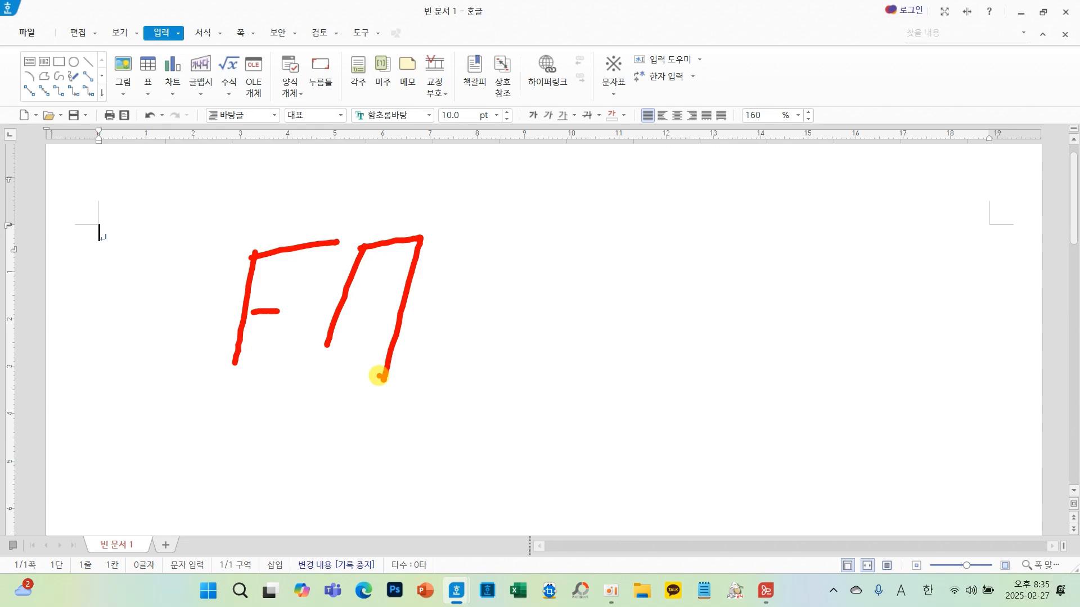
{"action": "key", "text": "Escape"}
- Open the page setup for the document and apply its paper margin settings
{"action": "key", "text": "F7"}
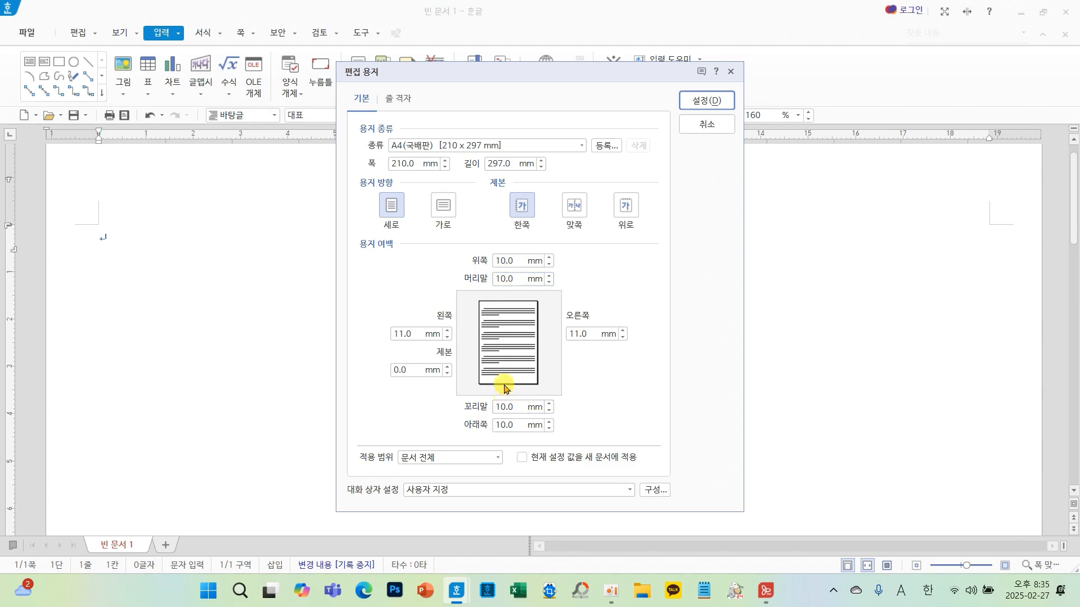
{"action": "mouse_move", "coordinate": [450, 246]}
{"action": "left_mouse_down"}
{"action": "mouse_move", "coordinate": [494, 248]}
{"action": "mouse_move", "coordinate": [547, 372]}
{"action": "mouse_move", "coordinate": [562, 444]}
{"action": "left_mouse_up"}
{"action": "mouse_move", "coordinate": [387, 304]}
{"action": "left_mouse_down"}
{"action": "mouse_move", "coordinate": [395, 319]}
{"action": "mouse_move", "coordinate": [414, 281]}
{"action": "left_mouse_up"}
{"action": "mouse_move", "coordinate": [584, 304]}
{"action": "left_mouse_down"}
{"action": "mouse_move", "coordinate": [588, 316]}
{"action": "mouse_move", "coordinate": [621, 284]}
{"action": "left_mouse_up"}
{"action": "left_click_drag", "start_coordinate": [654, 326], "coordinate": [646, 363]}
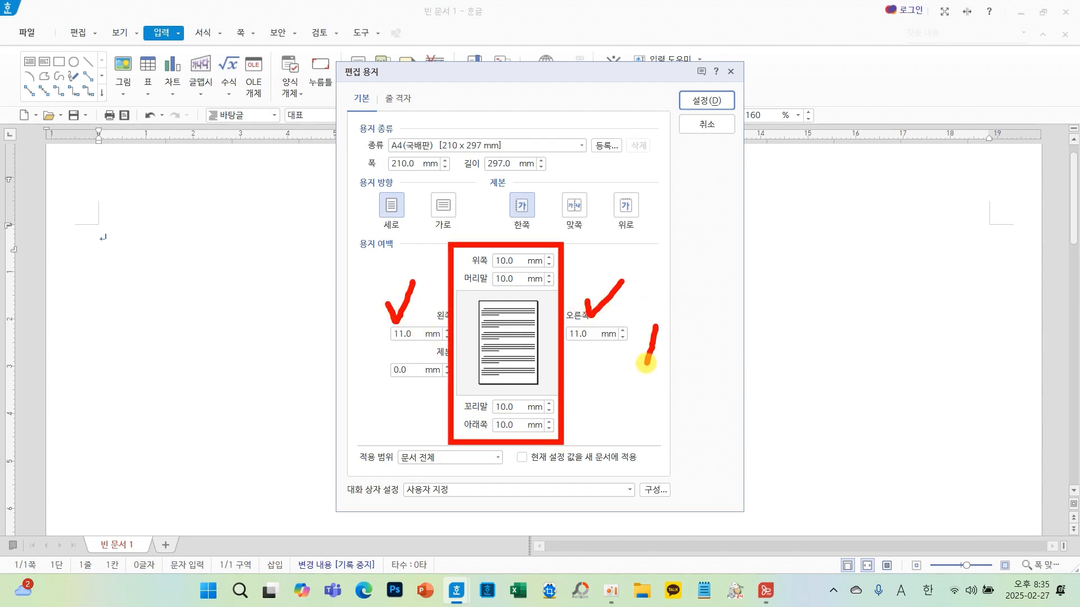
{"action": "left_click_drag", "start_coordinate": [665, 325], "coordinate": [665, 365]}
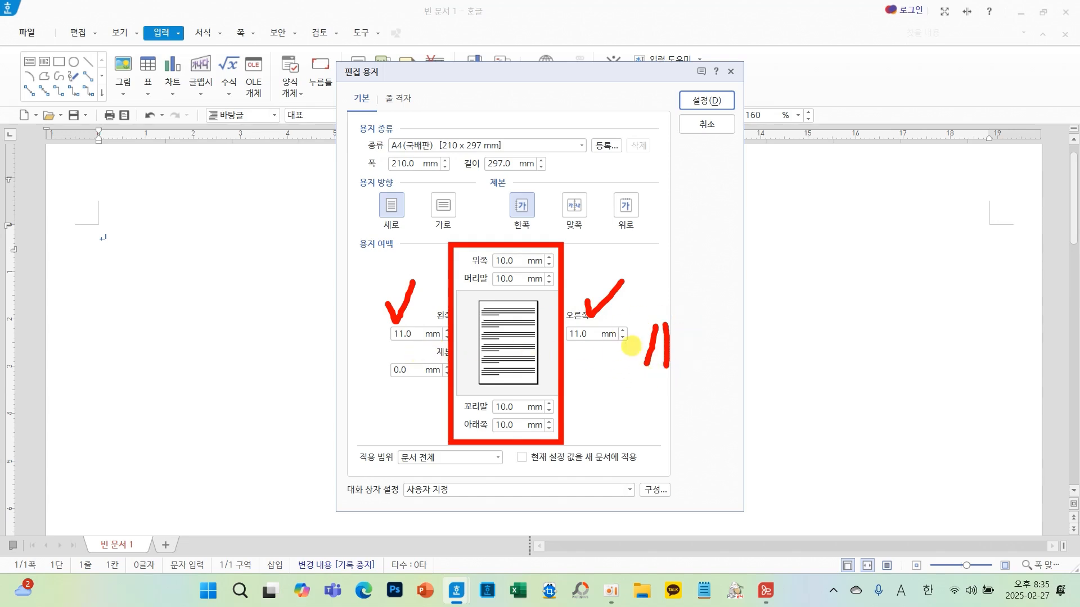
{"action": "left_click", "coordinate": [704, 101]}
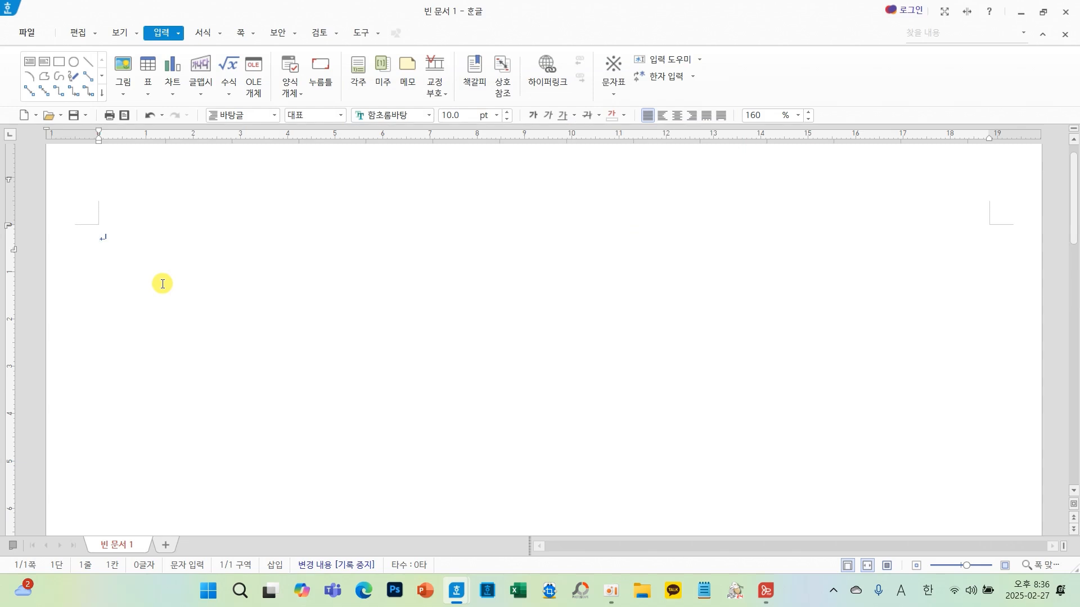
- Save the document as a Hangul file in the ITQ folder, named with the candidate number, a hyphen and the candidate's name
{"action": "left_click", "coordinate": [26, 34]}
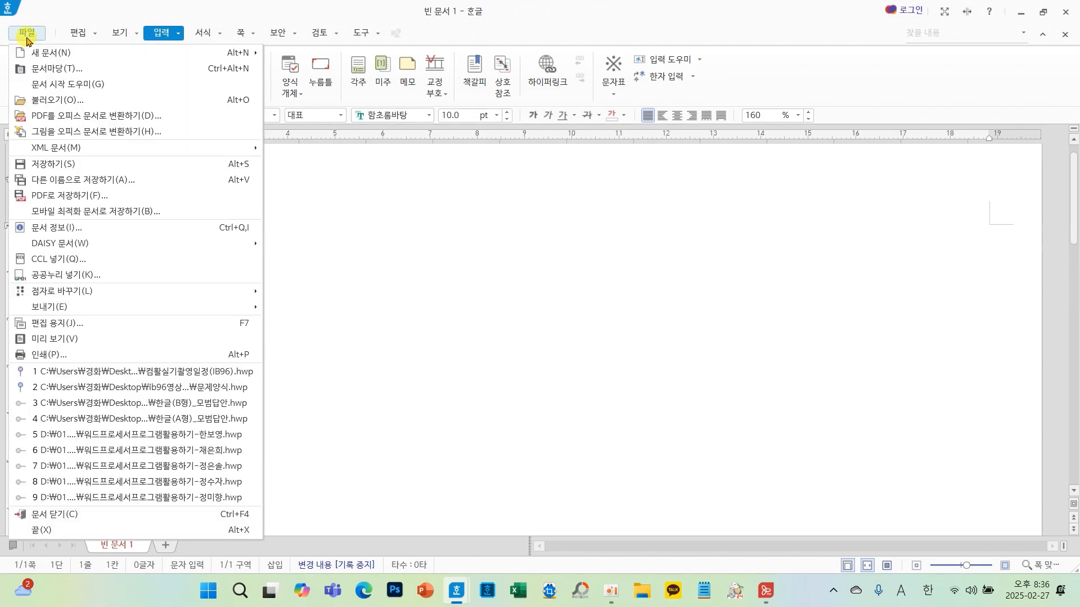
{"action": "left_click", "coordinate": [66, 188]}
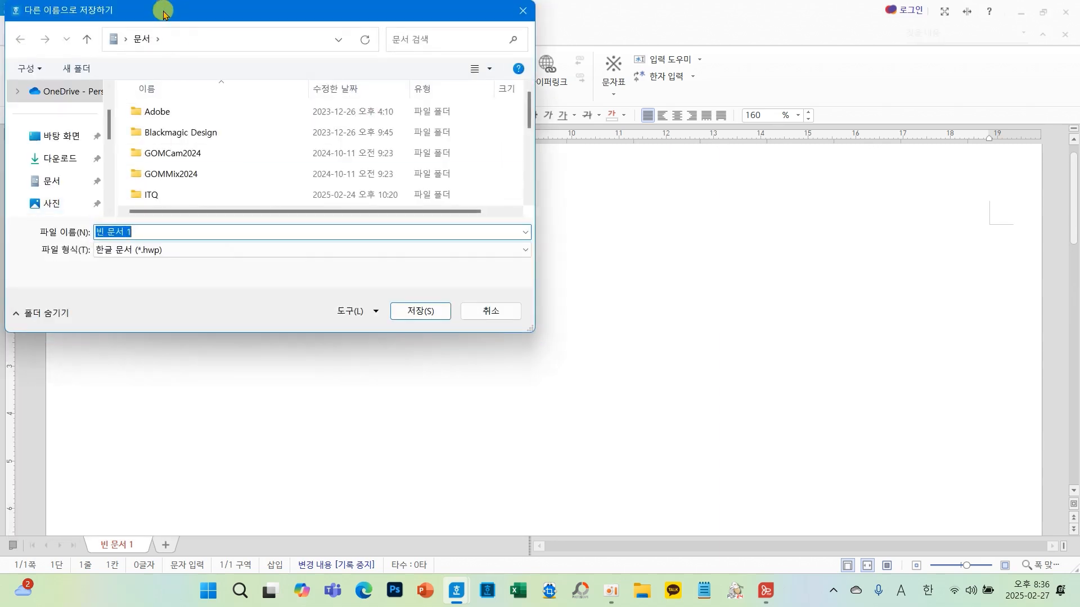
{"action": "left_click_drag", "start_coordinate": [170, 12], "coordinate": [336, 74]}
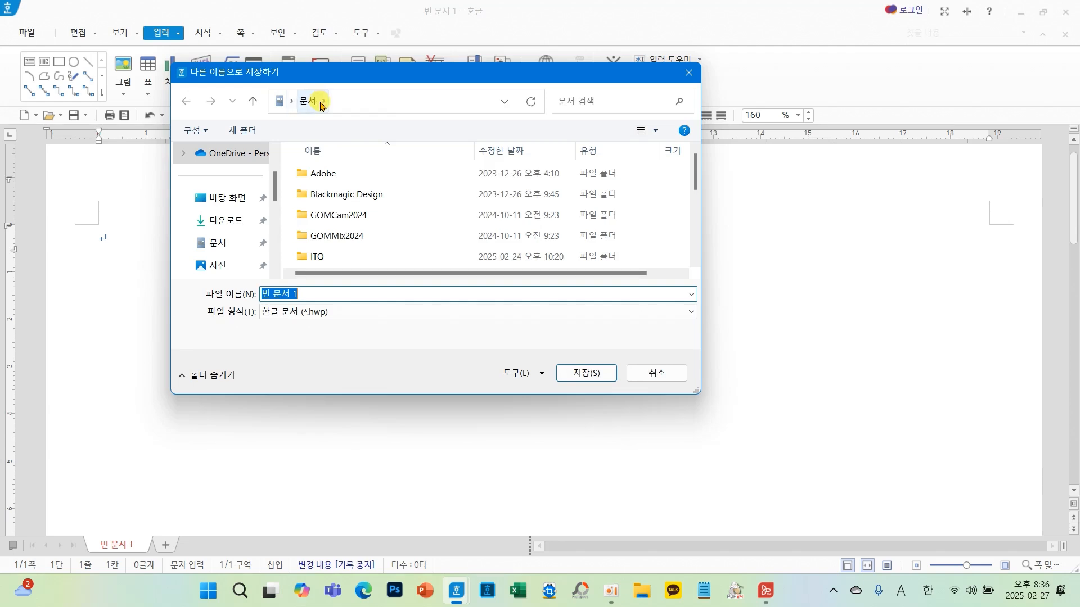
{"action": "double_click", "coordinate": [322, 262]}
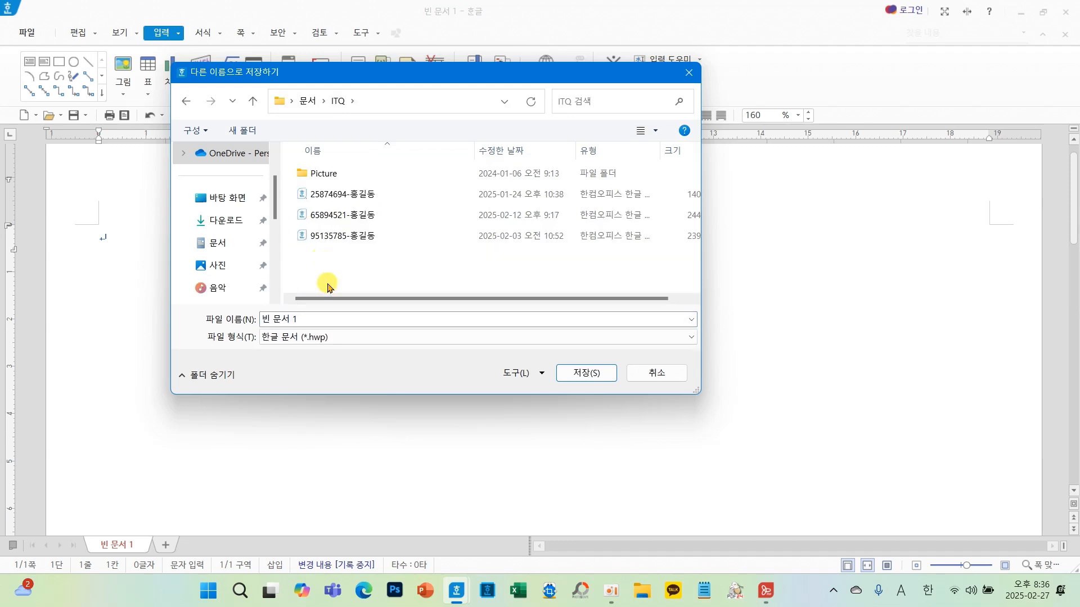
{"action": "left_click", "coordinate": [315, 315]}
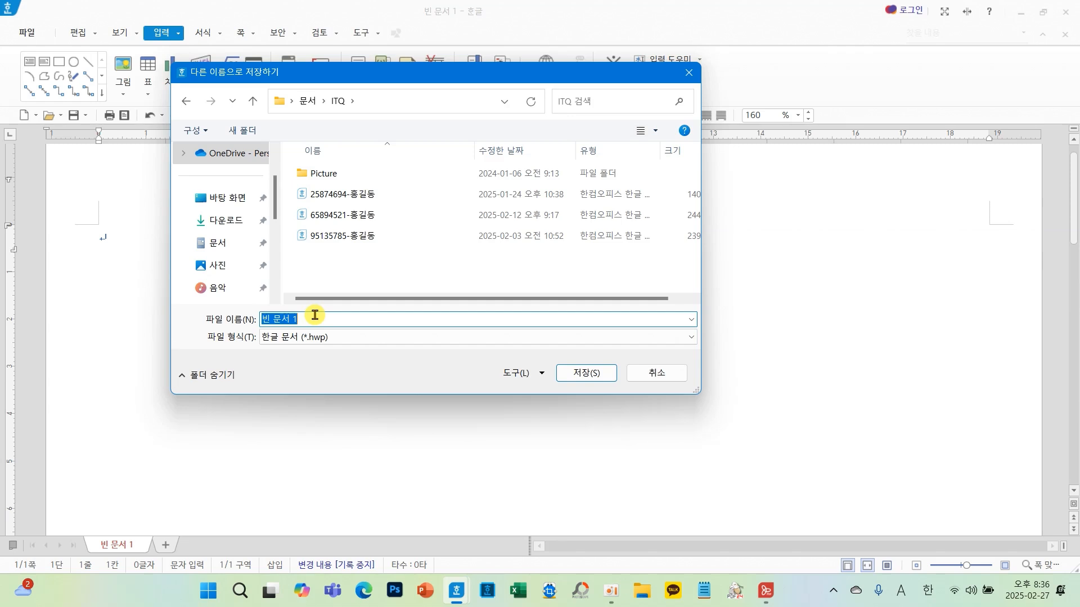
{"action": "type", "text": "12345698"}
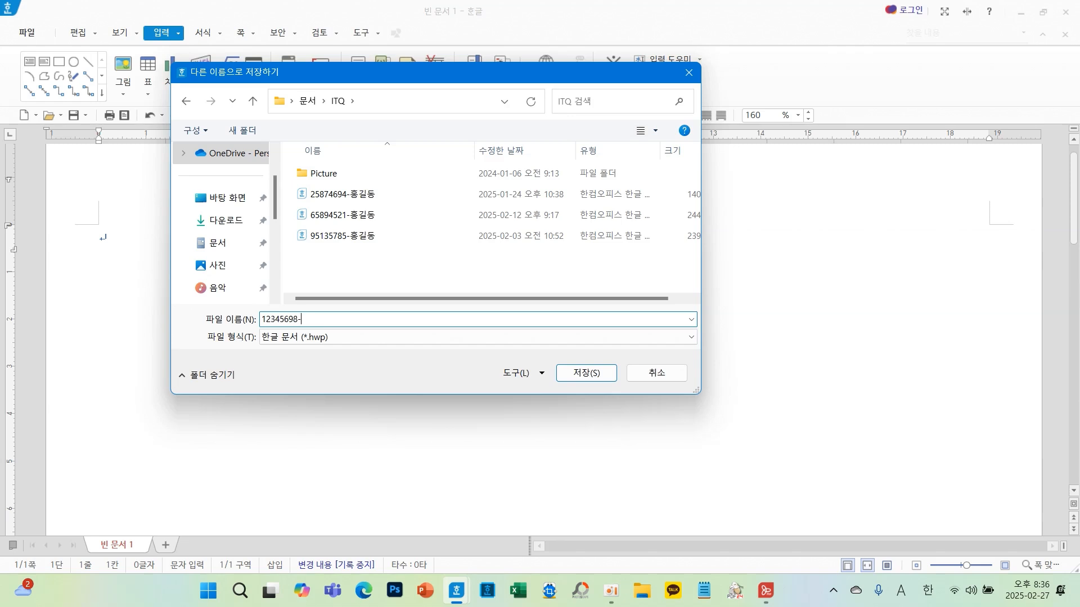
{"action": "type", "text": "-"}
{"action": "key", "text": "Hangul"}
{"action": "type", "text": "홍길동"}
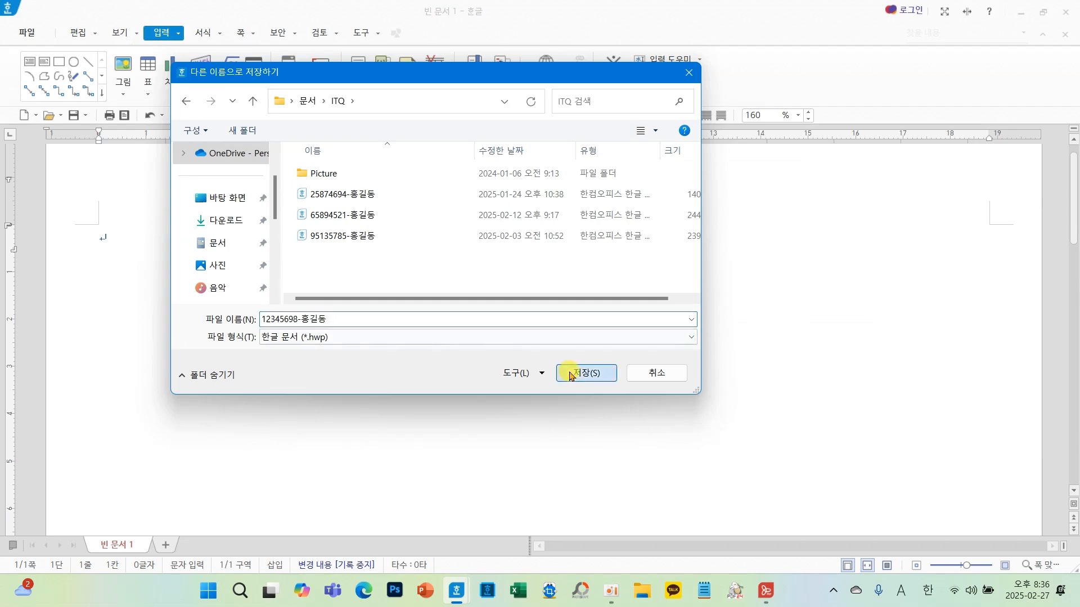
{"action": "left_click", "coordinate": [568, 373]}
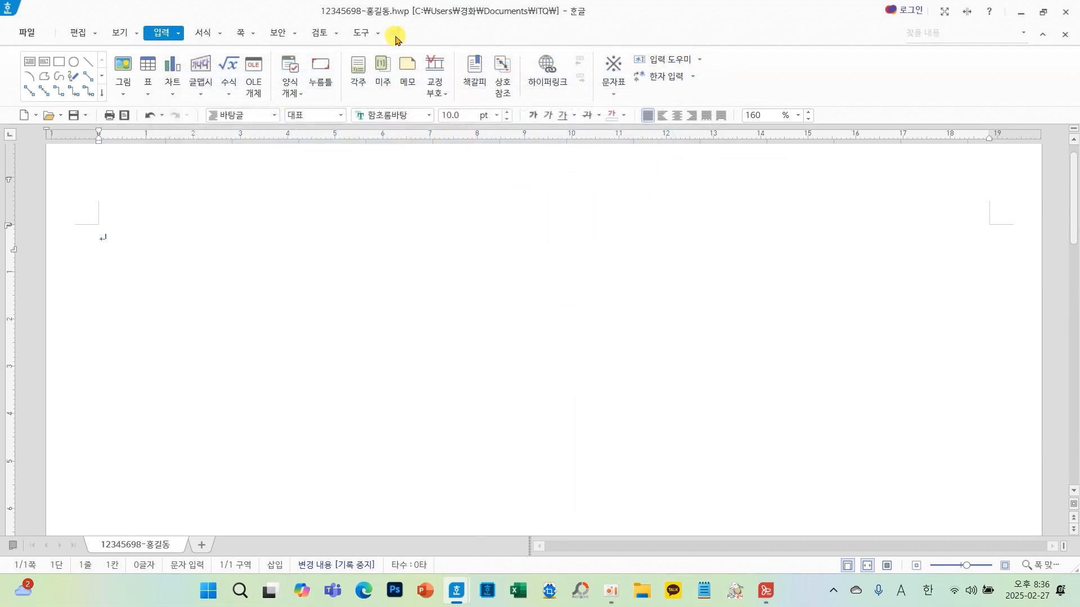
- Type the question number 1. at the start of the document
{"action": "mouse_move", "coordinate": [299, 1]}
{"action": "left_mouse_down"}
{"action": "mouse_move", "coordinate": [360, 24]}
{"action": "mouse_move", "coordinate": [419, 24]}
{"action": "left_mouse_up"}
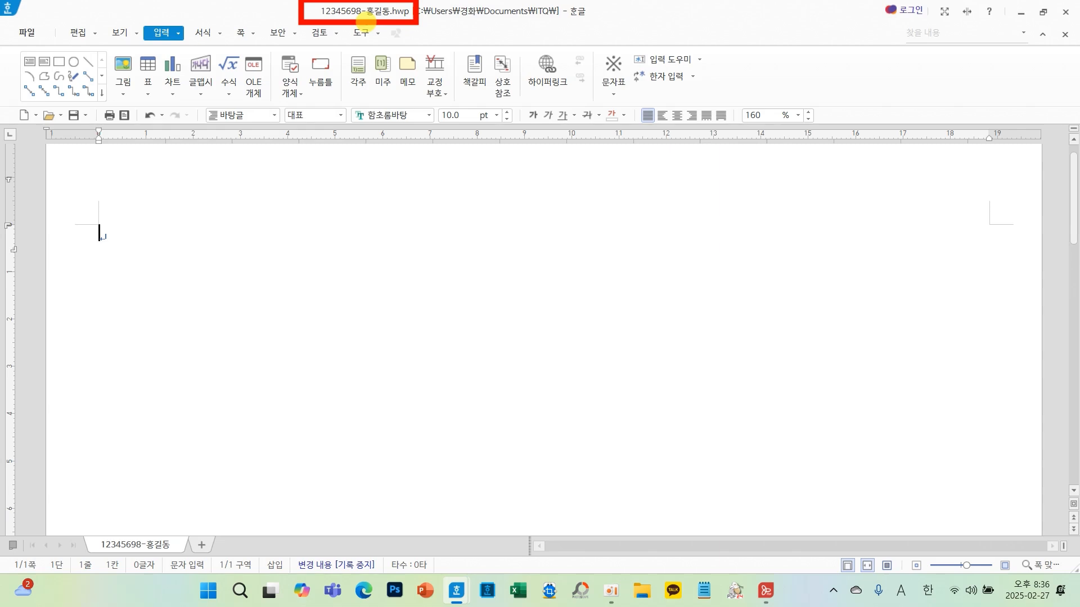
{"action": "key", "text": "Escape"}
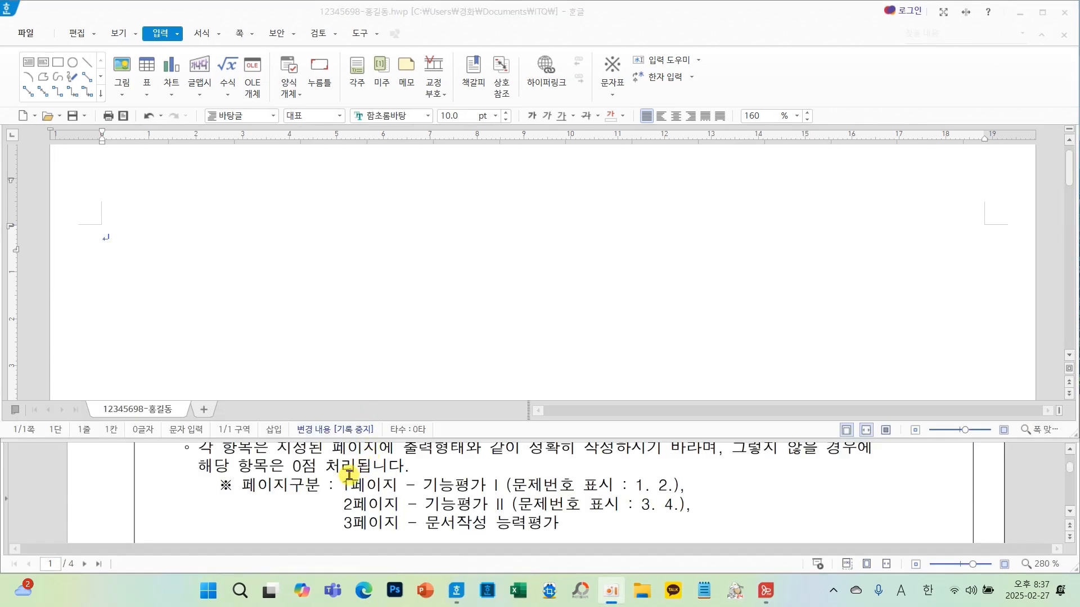
{"action": "mouse_move", "coordinate": [200, 464]}
{"action": "left_mouse_down"}
{"action": "mouse_move", "coordinate": [562, 529]}
{"action": "mouse_move", "coordinate": [725, 544]}
{"action": "left_mouse_up"}
{"action": "scroll", "coordinate": [338, 476], "scroll_direction": "up", "scroll_amount": 1}
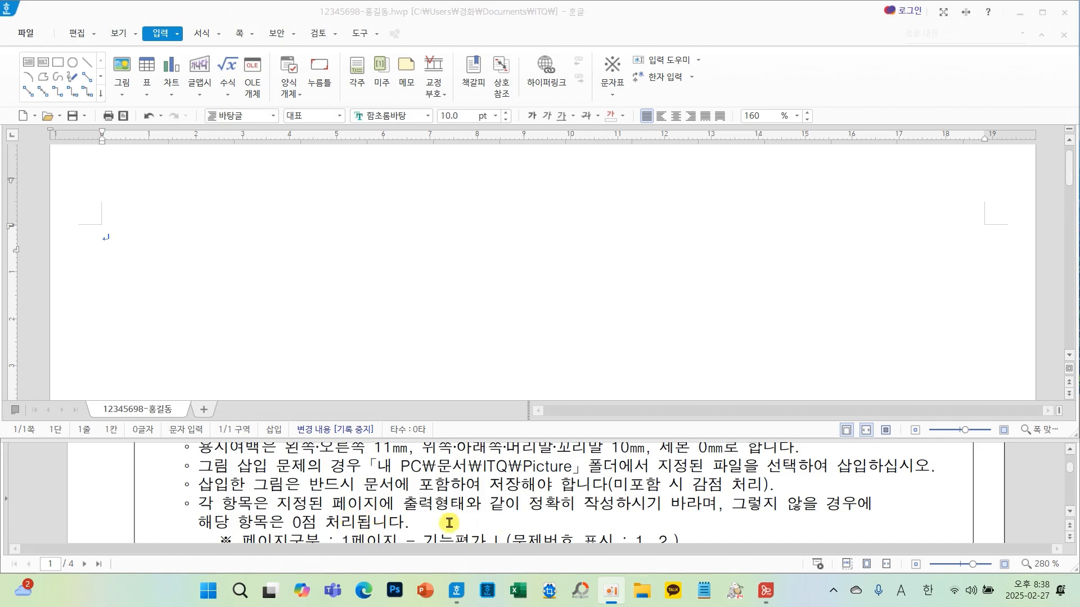
{"action": "scroll", "coordinate": [550, 515], "scroll_direction": "down", "scroll_amount": 1}
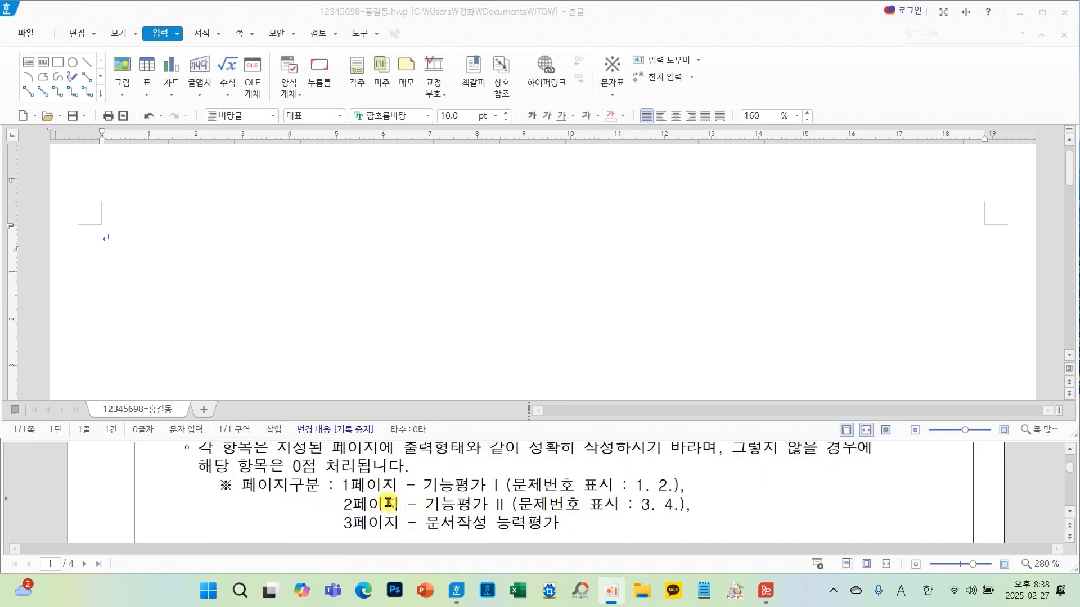
{"action": "left_click", "coordinate": [153, 234]}
{"action": "type", "text": "1."}
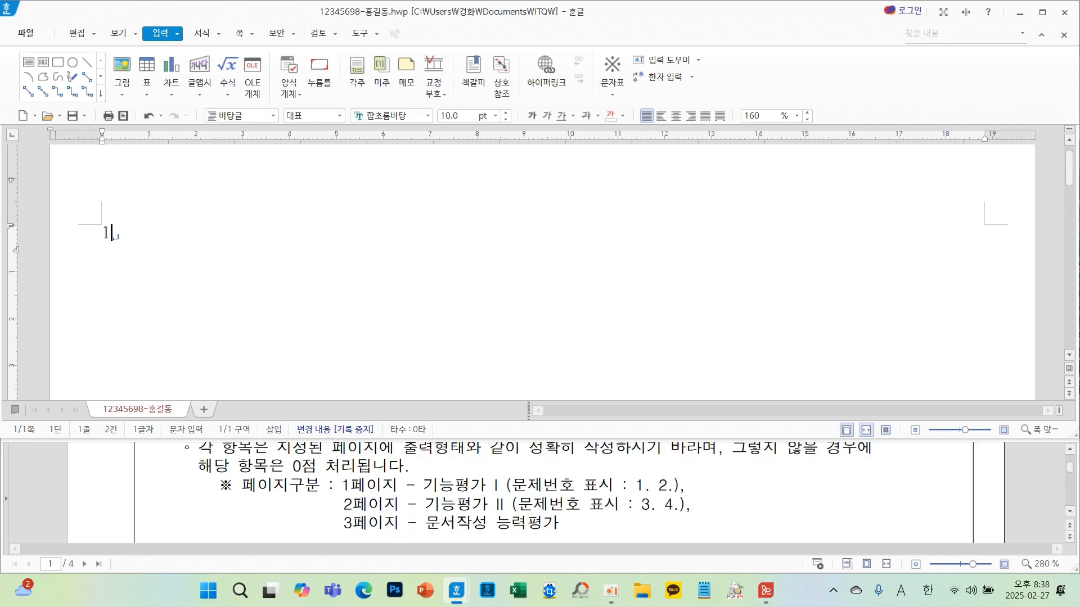
- Start a new line below 1., removing the extra blank lines and the 2. entered below it
{"action": "key", "text": "Return"}
{"action": "key", "text": "Return"}
{"action": "key", "text": "Return"}
{"action": "key", "text": "Return"}
{"action": "key", "text": "Return"}
{"action": "type", "text": "2."}
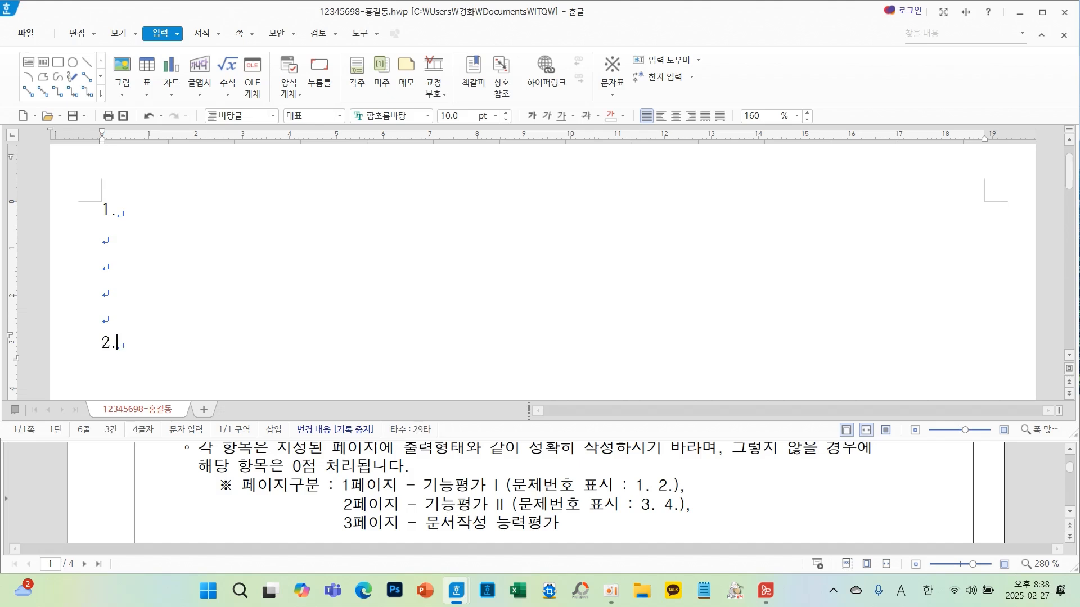
{"action": "key", "text": "Return"}
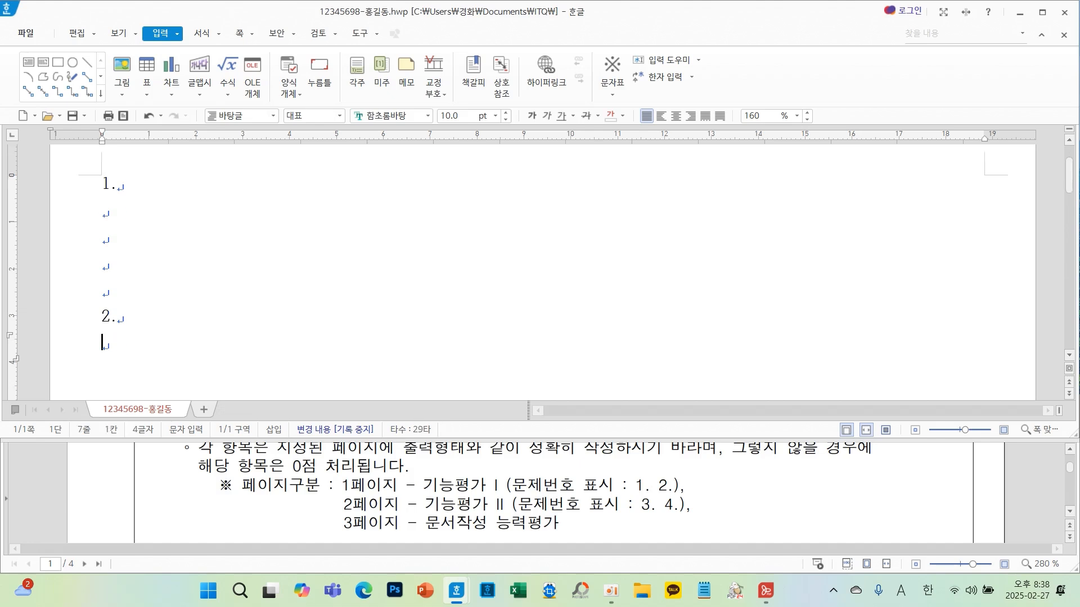
{"action": "key", "text": "BackSpace"}
{"action": "key", "text": "BackSpace"}
{"action": "key", "text": "BackSpace"}
{"action": "key", "text": "BackSpace"}
{"action": "key", "text": "BackSpace"}
{"action": "key", "text": "BackSpace"}
{"action": "key", "text": "BackSpace"}
- Read the first question's conditions and output text in the exam paper
{"action": "scroll", "coordinate": [394, 458], "scroll_direction": "down", "scroll_amount": 10}
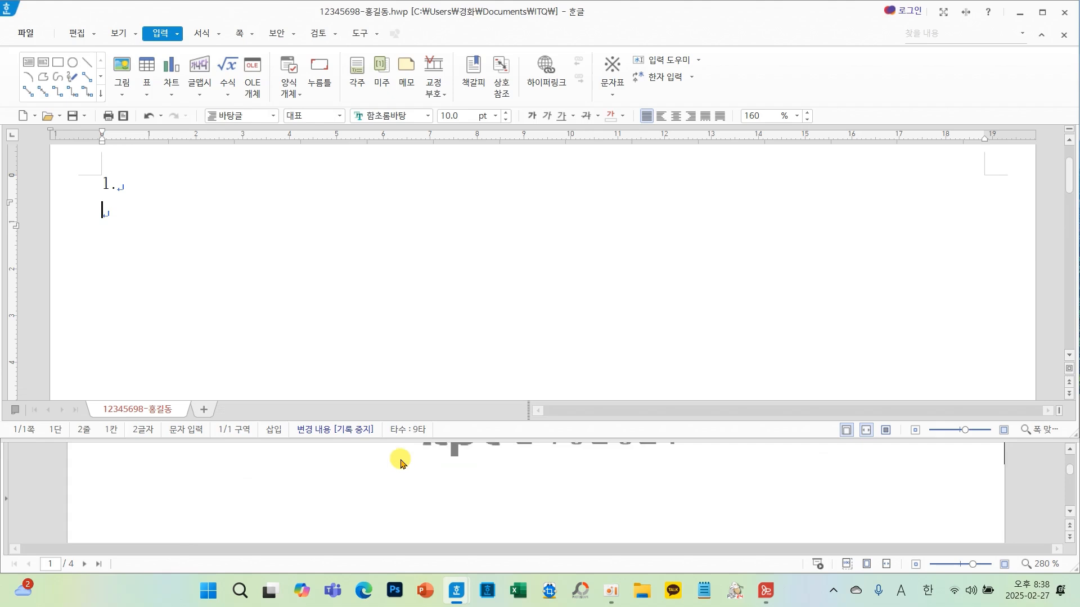
{"action": "scroll", "coordinate": [403, 465], "scroll_direction": "up", "scroll_amount": 5}
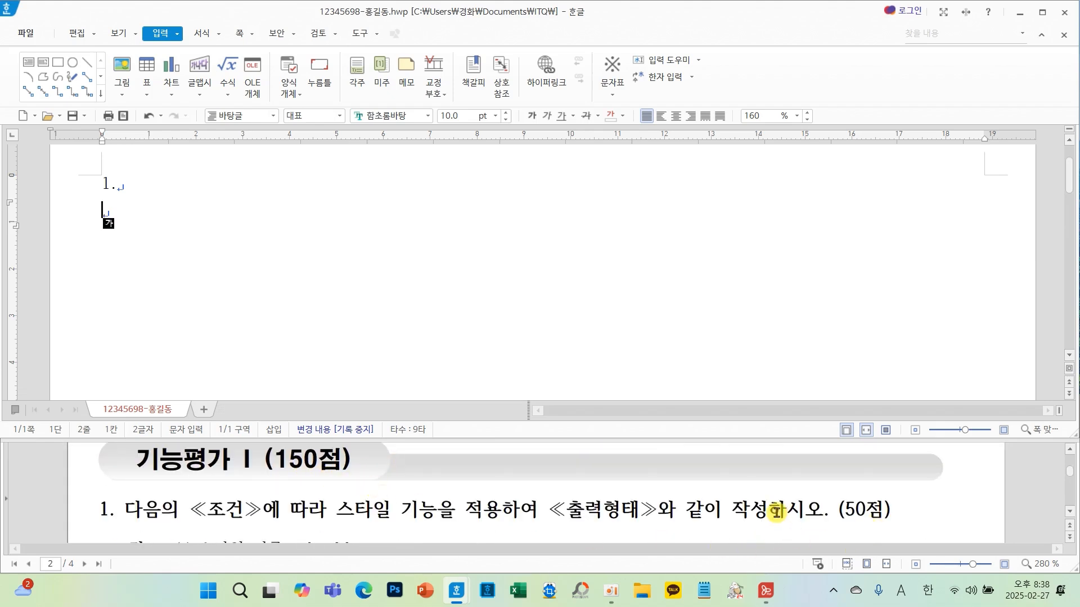
{"action": "scroll", "coordinate": [776, 512], "scroll_direction": "down", "scroll_amount": 4}
{"action": "scroll", "coordinate": [776, 513], "scroll_direction": "down", "scroll_amount": 2}
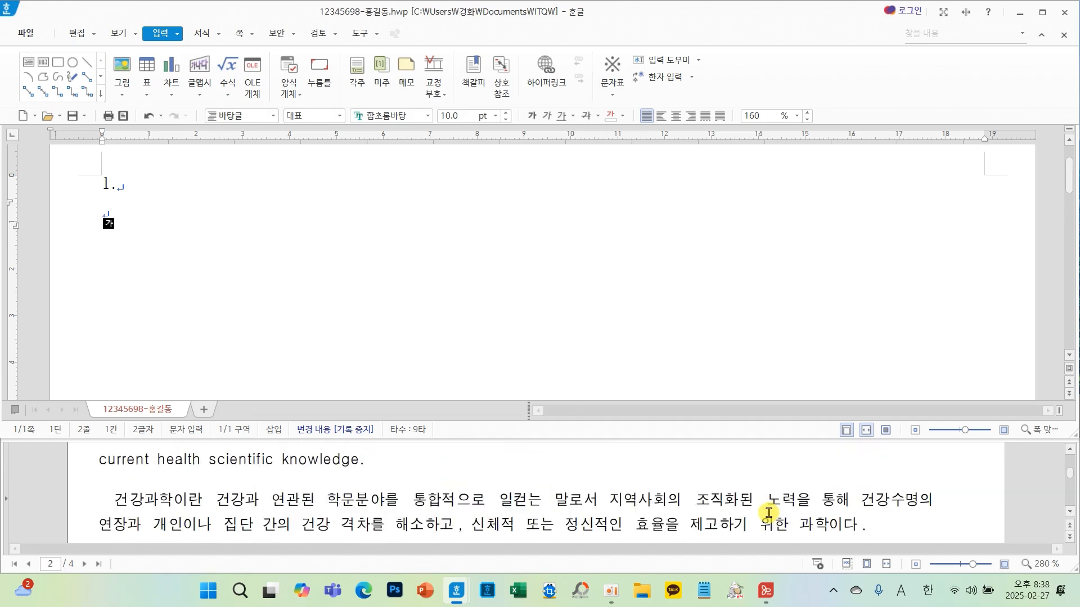
{"action": "scroll", "coordinate": [769, 513], "scroll_direction": "up", "scroll_amount": 3}
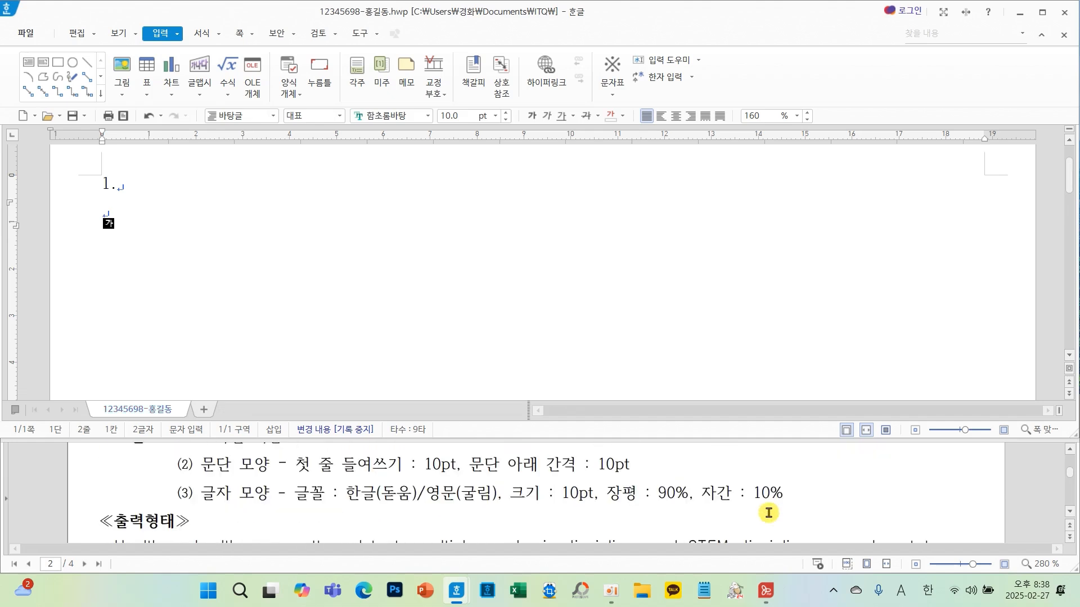
{"action": "scroll", "coordinate": [769, 513], "scroll_direction": "up", "scroll_amount": 2}
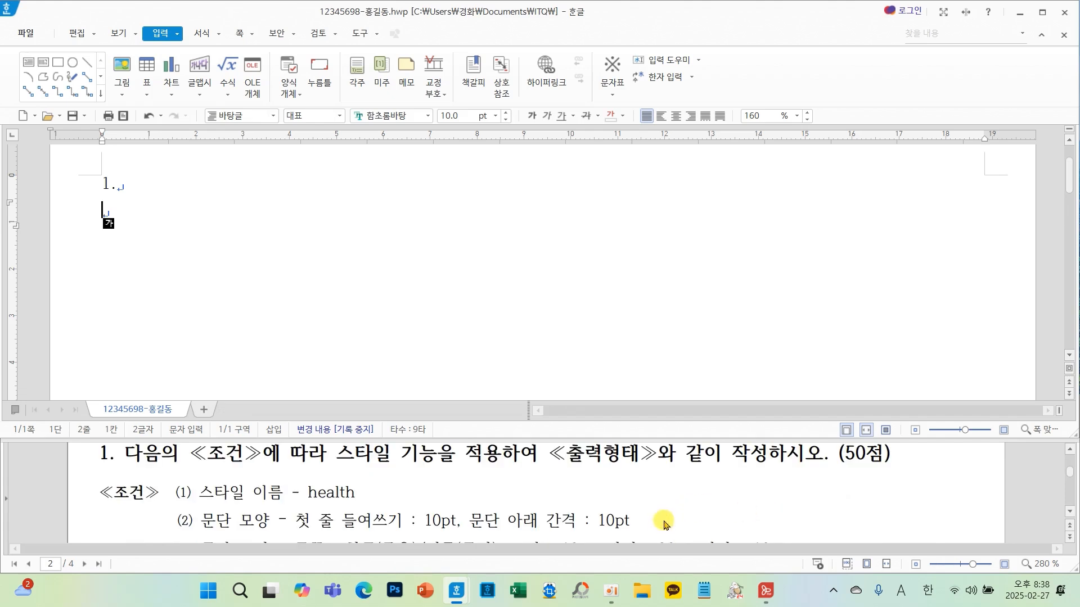
{"action": "scroll", "coordinate": [710, 508], "scroll_direction": "down", "scroll_amount": 4}
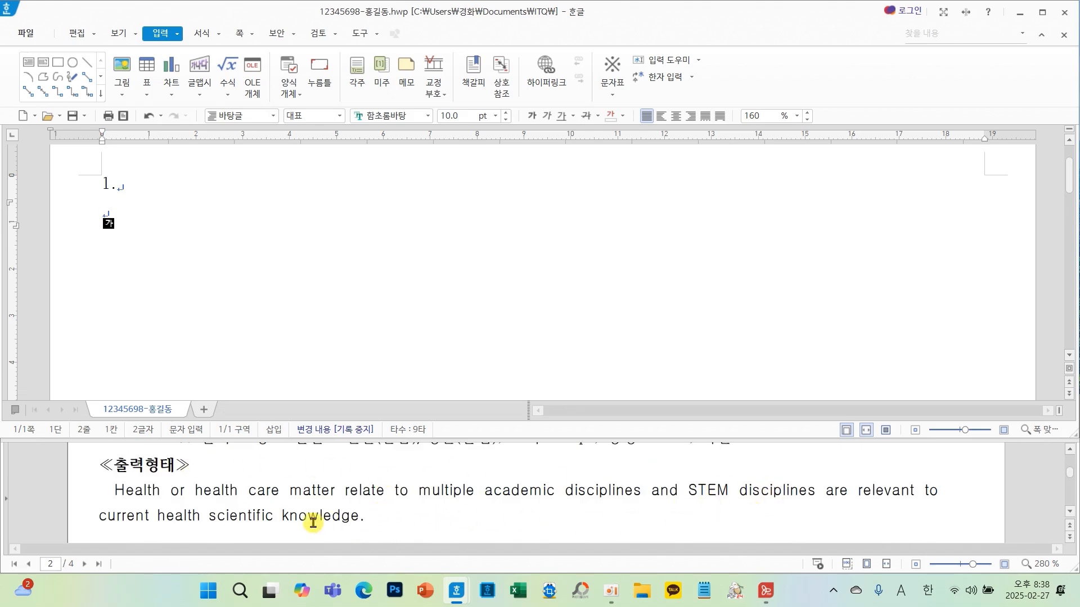
{"action": "scroll", "coordinate": [377, 514], "scroll_direction": "down", "scroll_amount": 2}
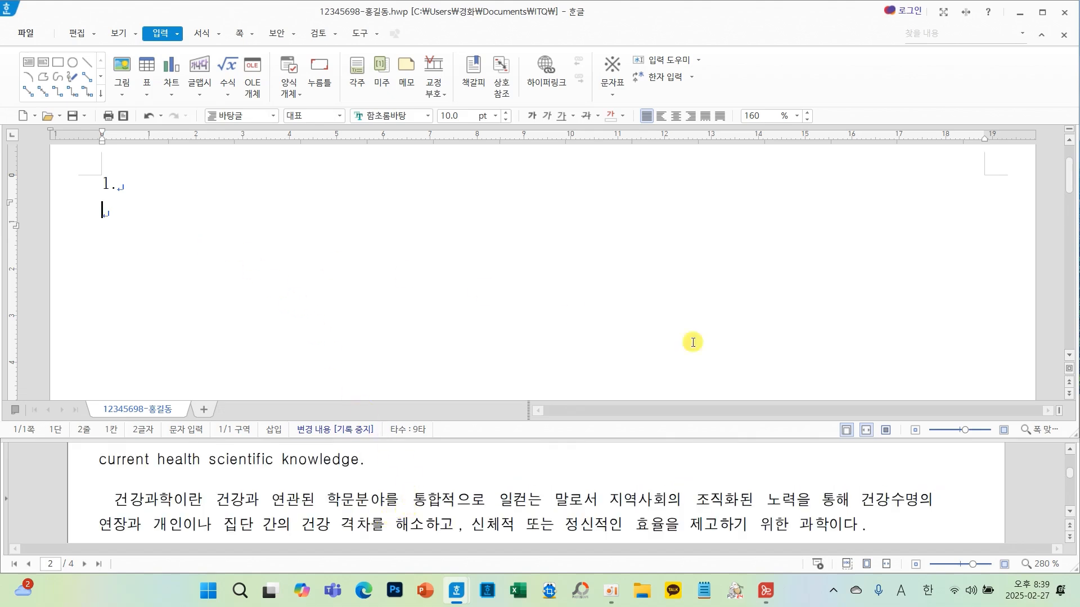
- Paste the copied English and Korean passage below the 1. line
{"action": "type", "text": "Health or health care matter relate to multiple academic disciplines and STEM disciplines are relevant to current health scientific knowledge. 건강과학이란 건강과 연관된 학문분야를 통합적으로 일컫는 말로서 지역사회의 조직화된 노력을 통해 건강수명의 연장과 개인이나 집단 간의 건강 격차를 해소하고, 신체적 또는 정신적인 효율을 제고하기 위한 과학이다."}
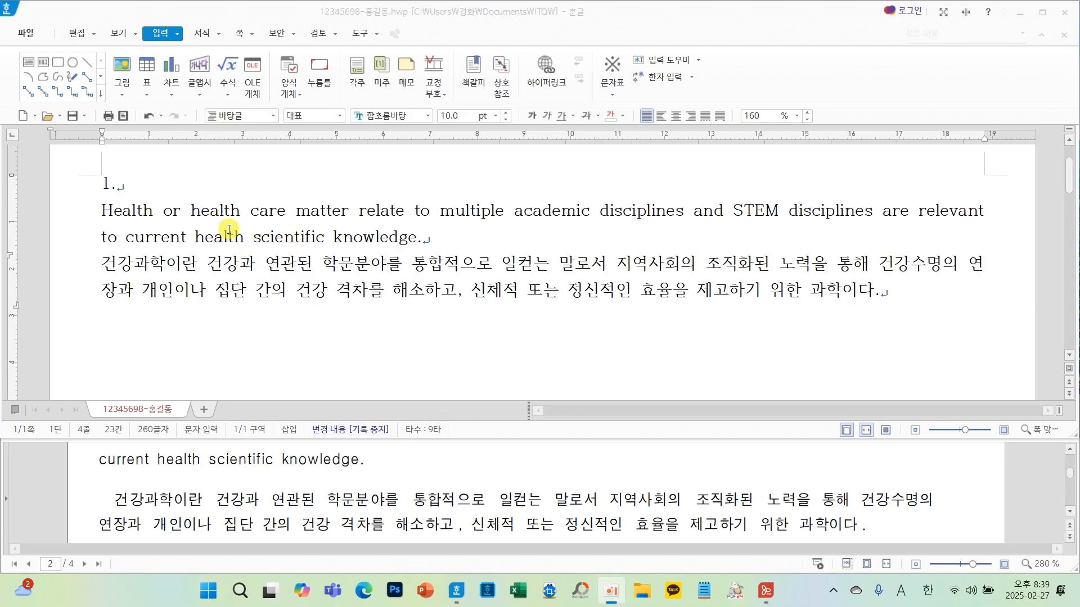
{"action": "left_click_drag", "start_coordinate": [88, 197], "coordinate": [994, 250]}
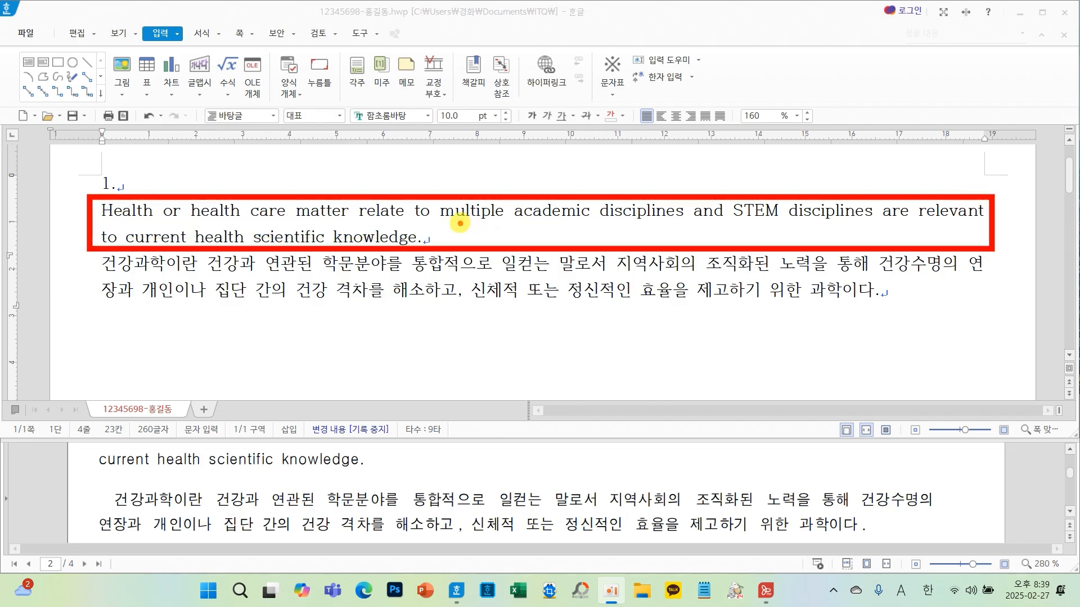
{"action": "key", "text": "Escape"}
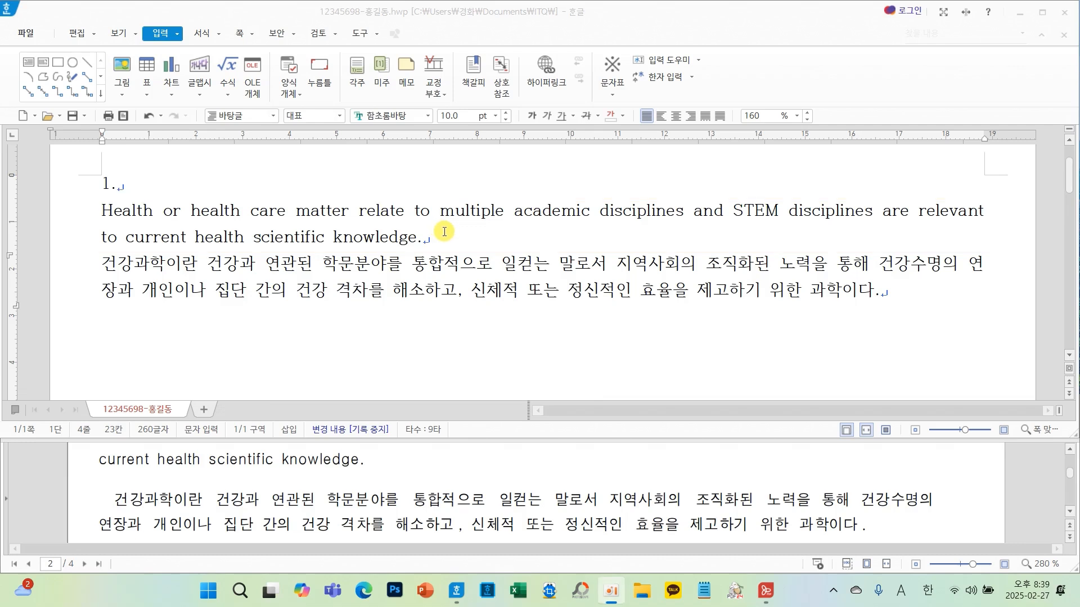
{"action": "mouse_move", "coordinate": [440, 230]}
{"action": "left_mouse_down"}
{"action": "mouse_move", "coordinate": [393, 261]}
{"action": "mouse_move", "coordinate": [442, 281]}
{"action": "left_mouse_up"}
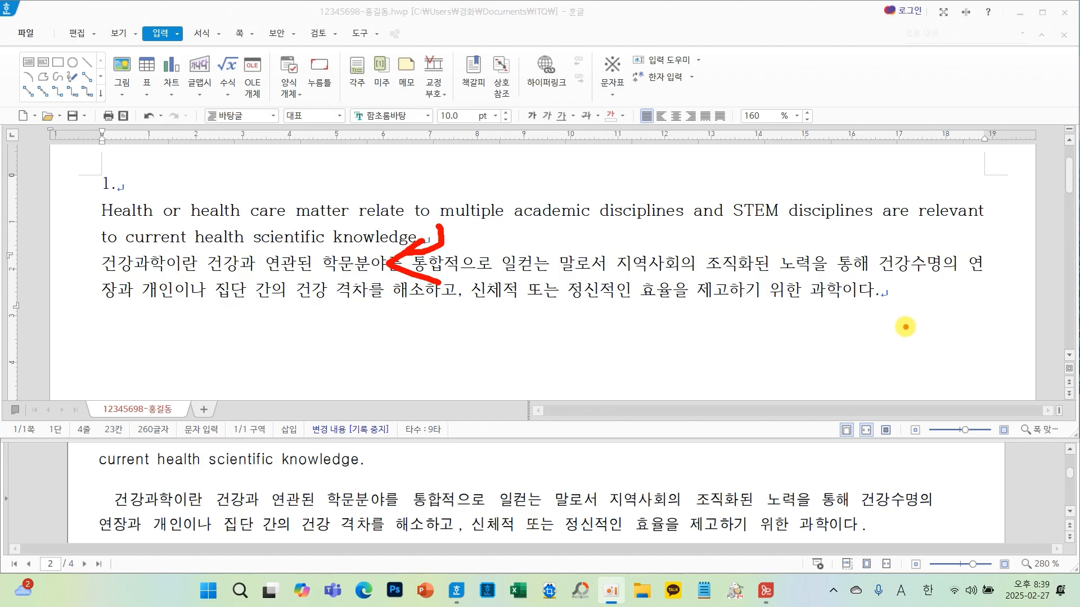
{"action": "key", "text": "Escape"}
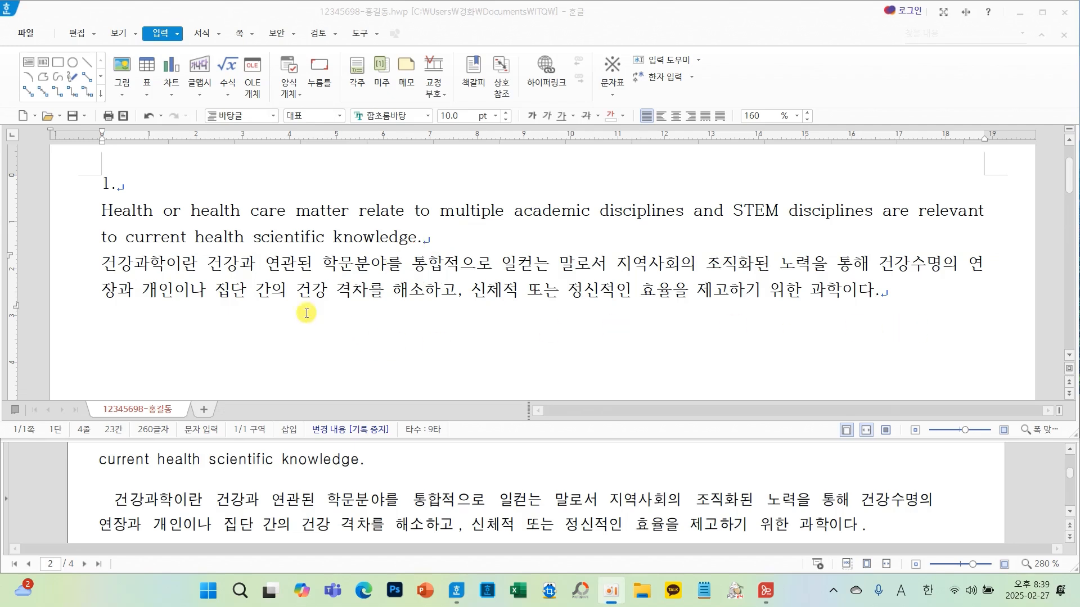
- Select the pasted English and Korean passage and add a new paragraph style named health
{"action": "left_click", "coordinate": [103, 211]}
{"action": "mouse_move", "coordinate": [120, 210]}
{"action": "left_mouse_down"}
{"action": "mouse_move", "coordinate": [682, 302]}
{"action": "mouse_move", "coordinate": [891, 307]}
{"action": "left_mouse_up"}
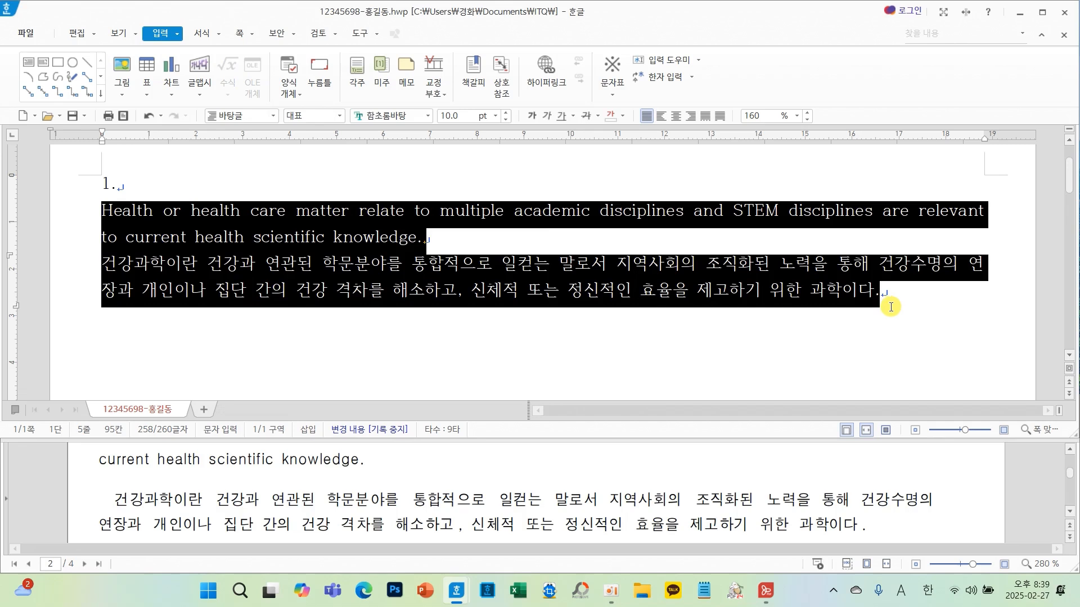
{"action": "left_click_drag", "start_coordinate": [356, 287], "coordinate": [358, 352]}
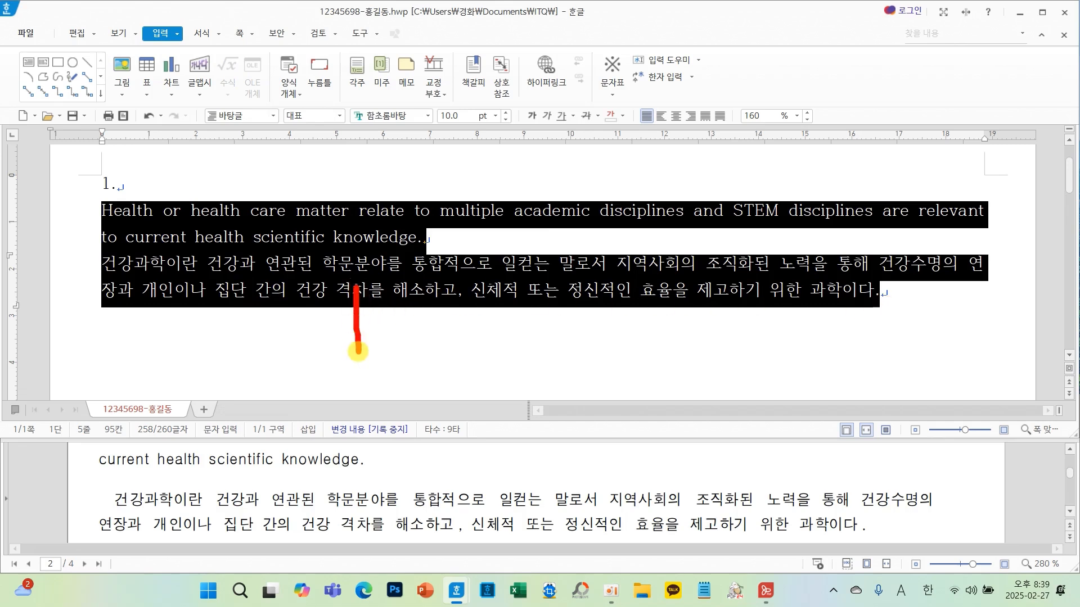
{"action": "left_click_drag", "start_coordinate": [353, 276], "coordinate": [413, 274]}
{"action": "left_click_drag", "start_coordinate": [357, 310], "coordinate": [388, 308]}
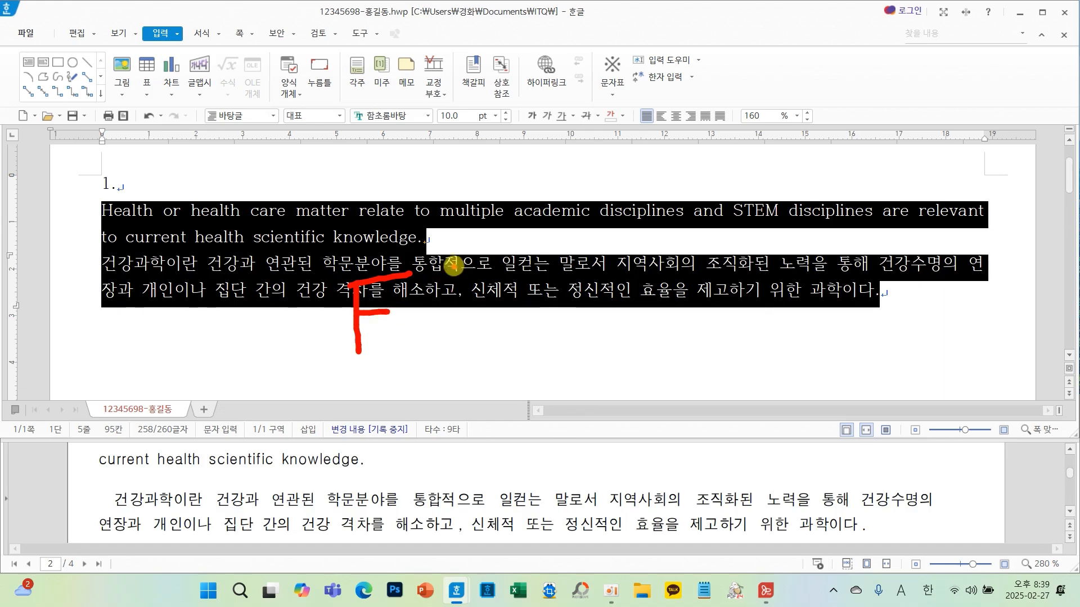
{"action": "mouse_move", "coordinate": [453, 264]}
{"action": "left_mouse_down"}
{"action": "mouse_move", "coordinate": [450, 356]}
{"action": "mouse_move", "coordinate": [417, 327]}
{"action": "left_mouse_up"}
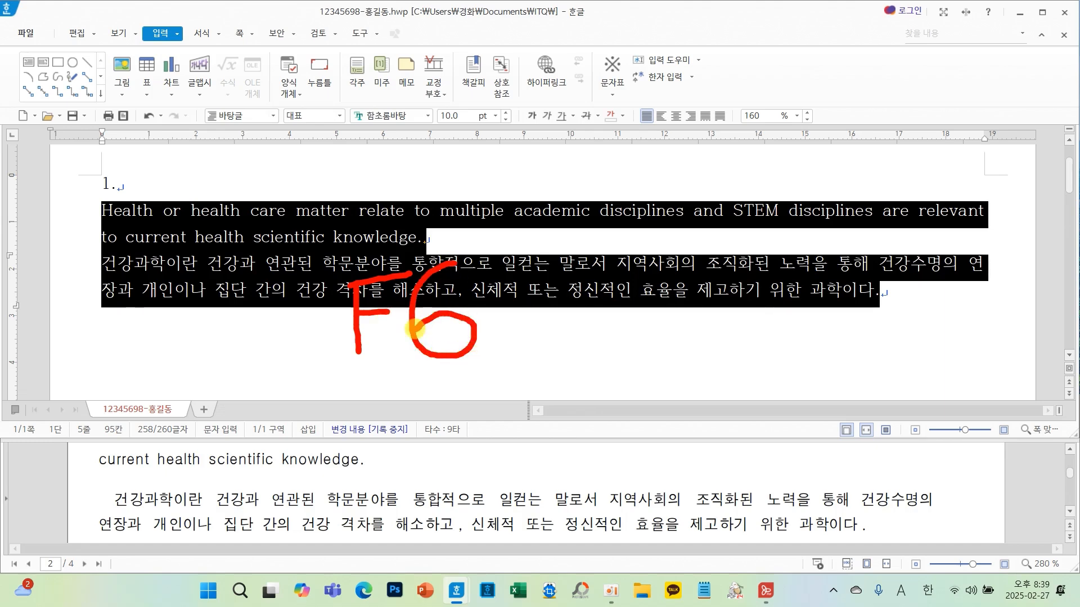
{"action": "key", "text": "F6"}
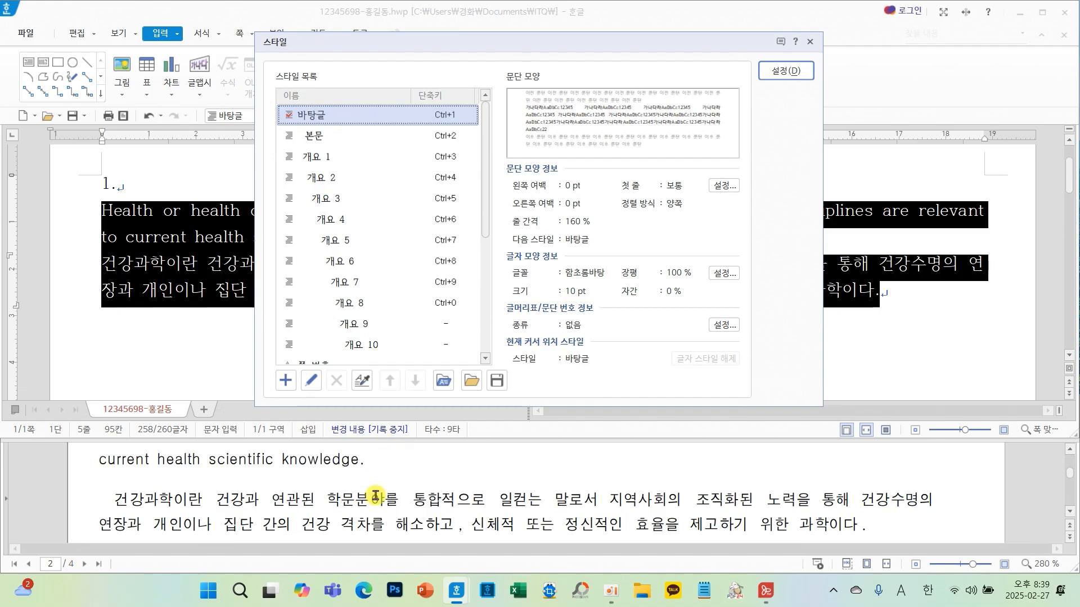
{"action": "scroll", "coordinate": [375, 497], "scroll_direction": "up", "scroll_amount": 3}
{"action": "scroll", "coordinate": [376, 498], "scroll_direction": "up", "scroll_amount": 2}
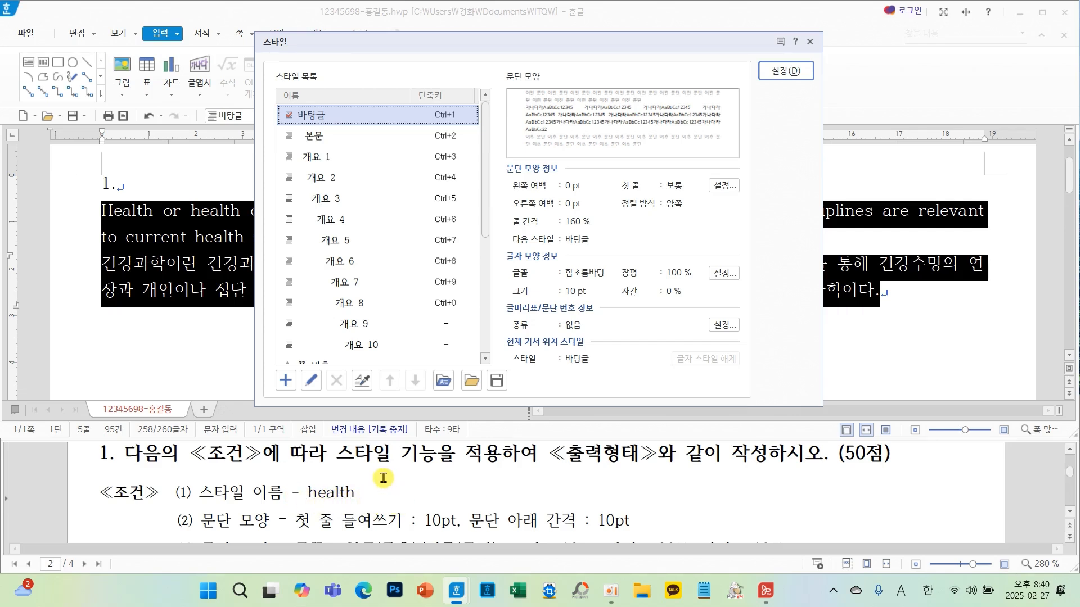
{"action": "mouse_move", "coordinate": [304, 393]}
{"action": "left_mouse_down"}
{"action": "mouse_move", "coordinate": [248, 394]}
{"action": "mouse_move", "coordinate": [288, 353]}
{"action": "left_mouse_up"}
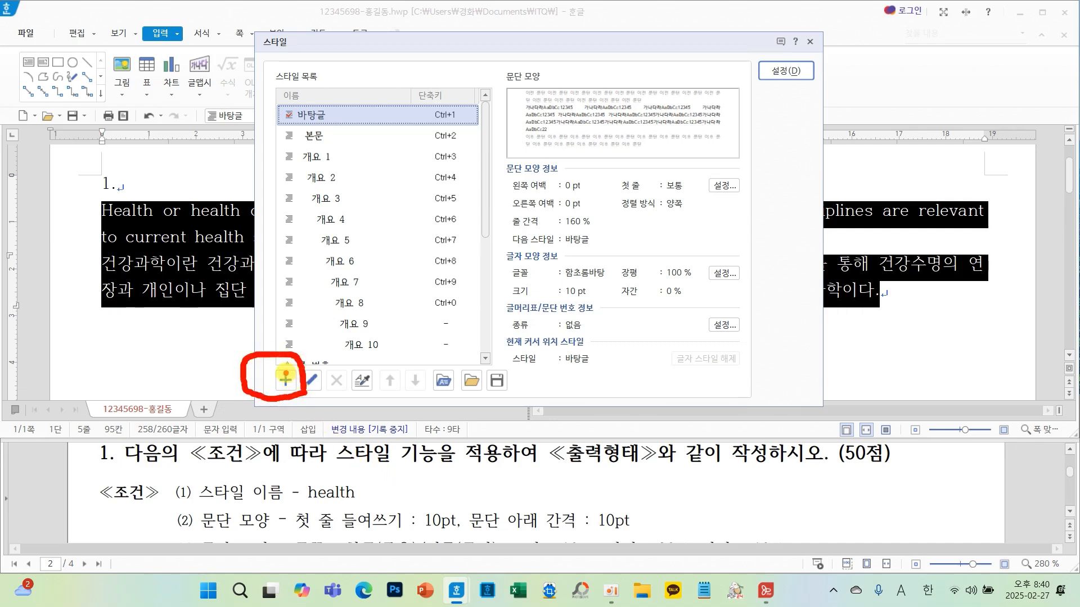
{"action": "left_click", "coordinate": [285, 379]}
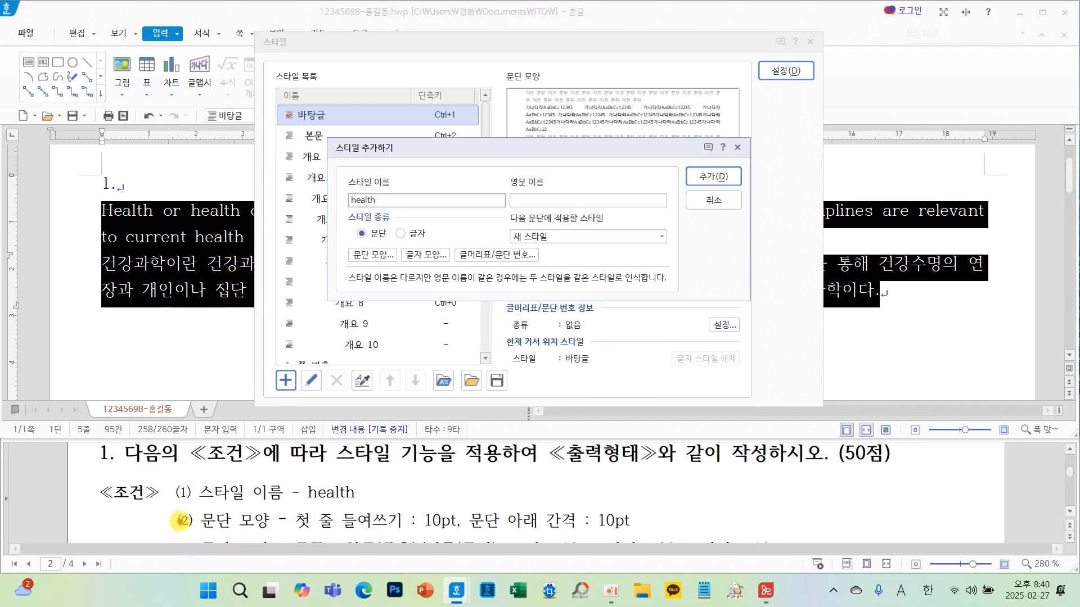
- Set the health style's paragraph shape to a 10 pt first-line indent and 10 pt spacing below
{"action": "mouse_move", "coordinate": [176, 507]}
{"action": "left_mouse_down"}
{"action": "mouse_move", "coordinate": [225, 523]}
{"action": "mouse_move", "coordinate": [653, 539]}
{"action": "left_mouse_up"}
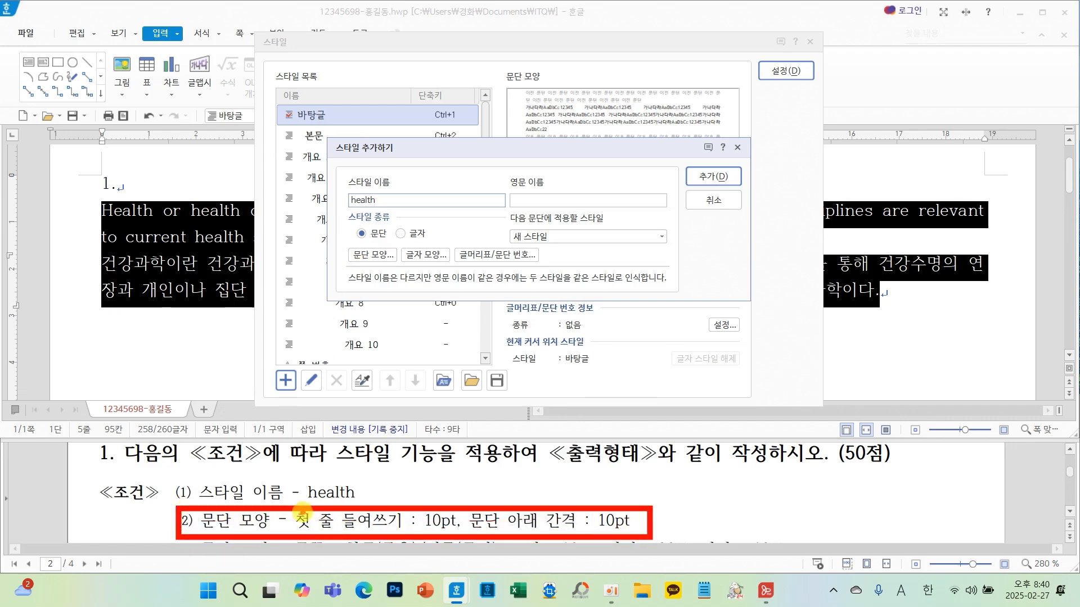
{"action": "mouse_move", "coordinate": [304, 510]}
{"action": "left_mouse_down"}
{"action": "mouse_move", "coordinate": [338, 318]}
{"action": "mouse_move", "coordinate": [359, 275]}
{"action": "mouse_move", "coordinate": [372, 290]}
{"action": "left_mouse_up"}
{"action": "key", "text": "Escape"}
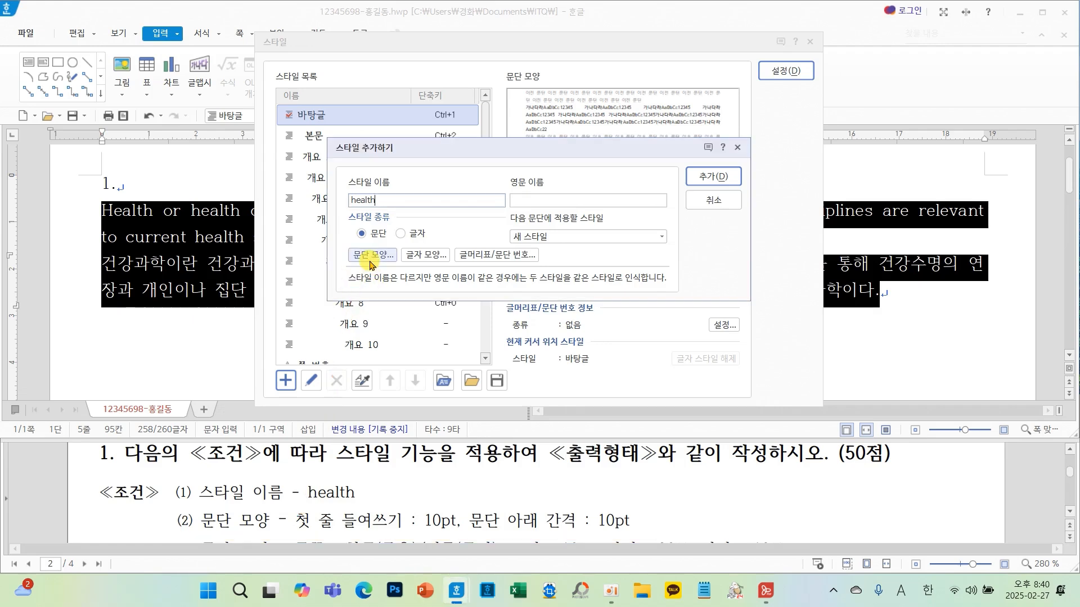
{"action": "left_click", "coordinate": [373, 255]}
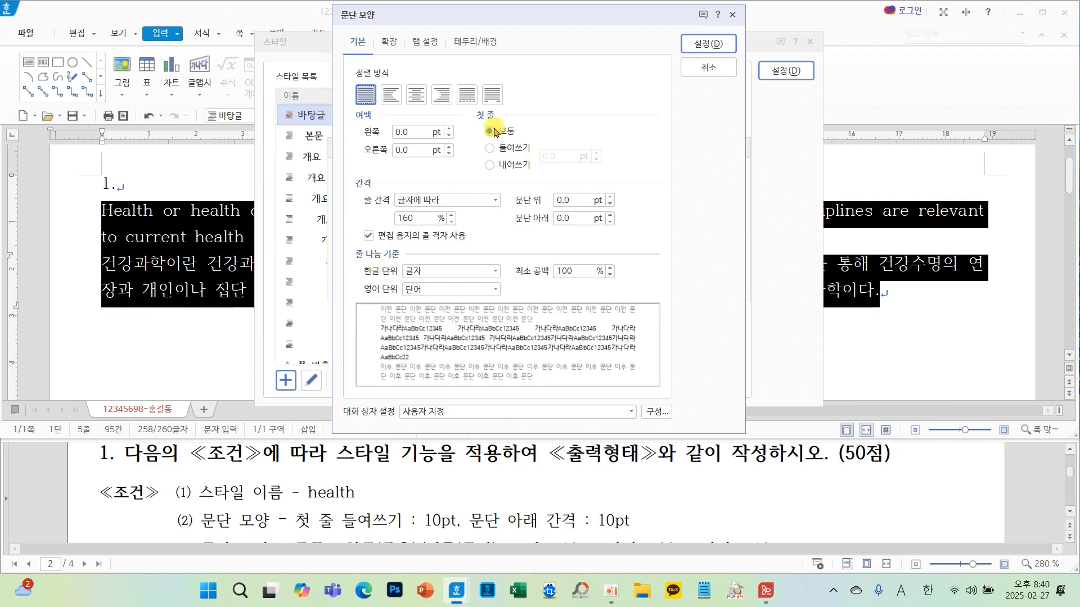
{"action": "left_click", "coordinate": [506, 148]}
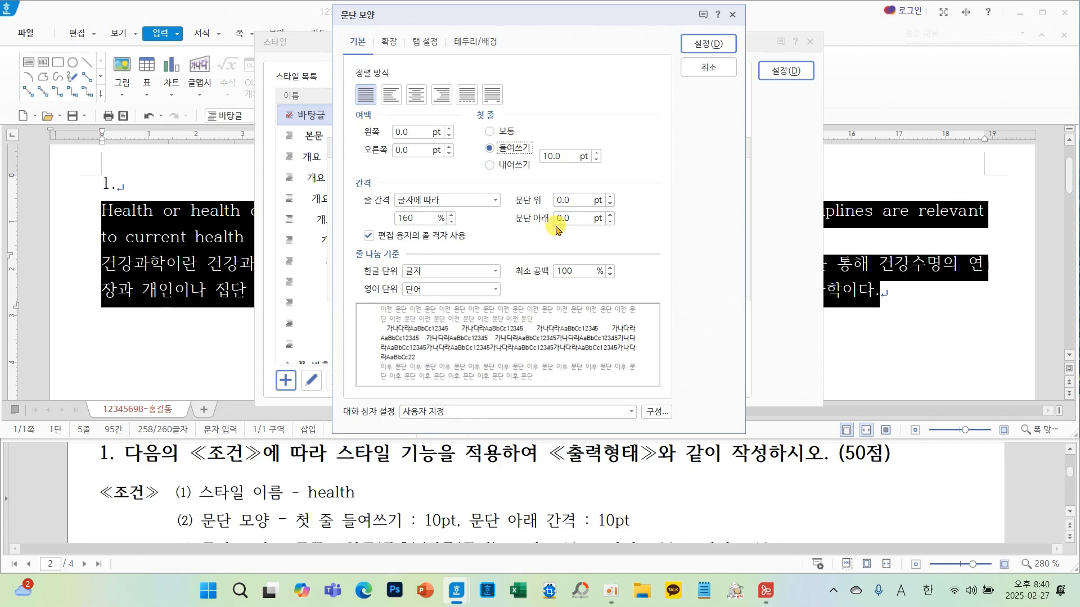
{"action": "left_click_drag", "start_coordinate": [573, 223], "coordinate": [538, 224]}
{"action": "type", "text": "1"}
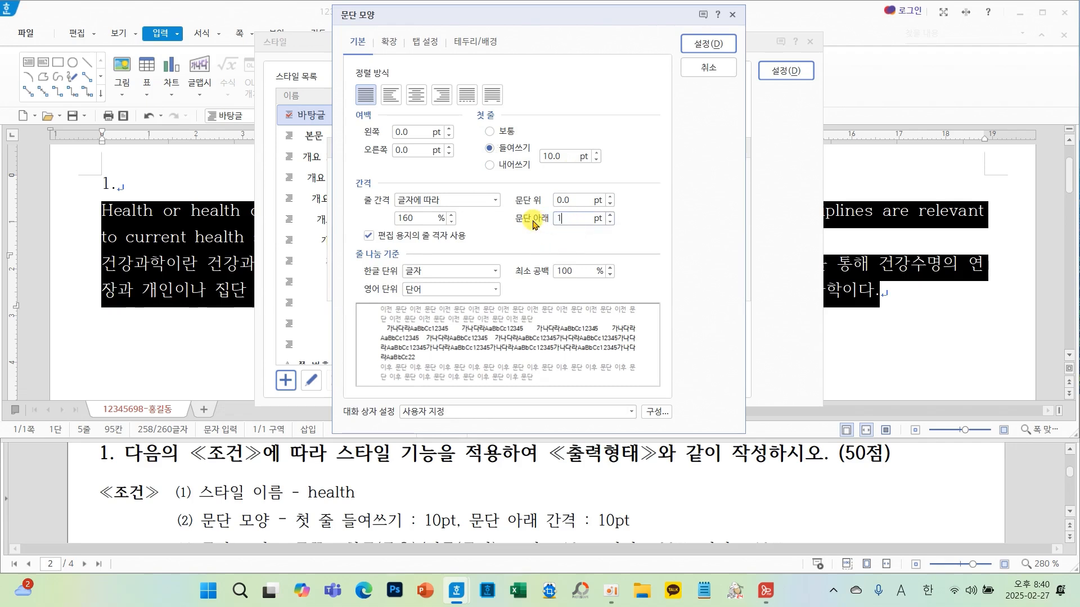
{"action": "type", "text": "0"}
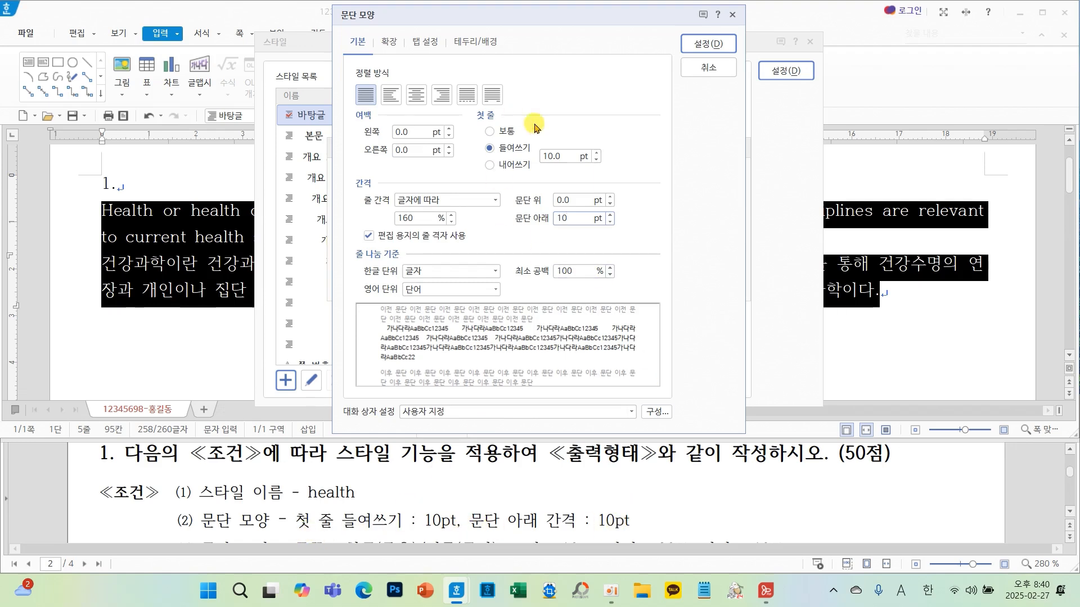
{"action": "left_click", "coordinate": [707, 45]}
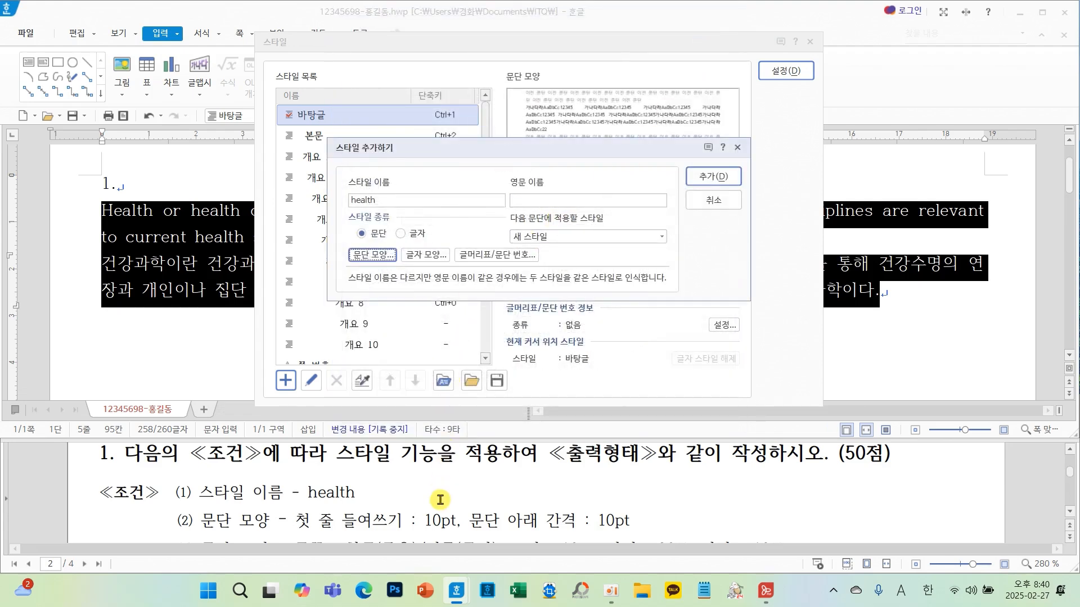
- Open the style's character shape settings and set the character width to 90% and letter spacing to 10%
{"action": "scroll", "coordinate": [440, 499], "scroll_direction": "down", "scroll_amount": 2}
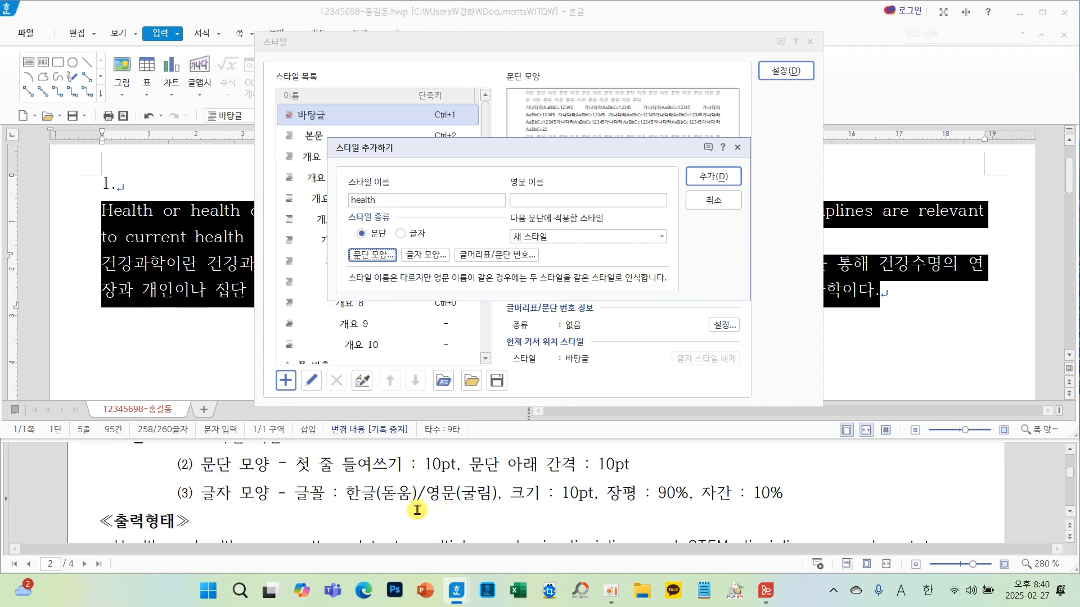
{"action": "left_click_drag", "start_coordinate": [199, 485], "coordinate": [782, 489]}
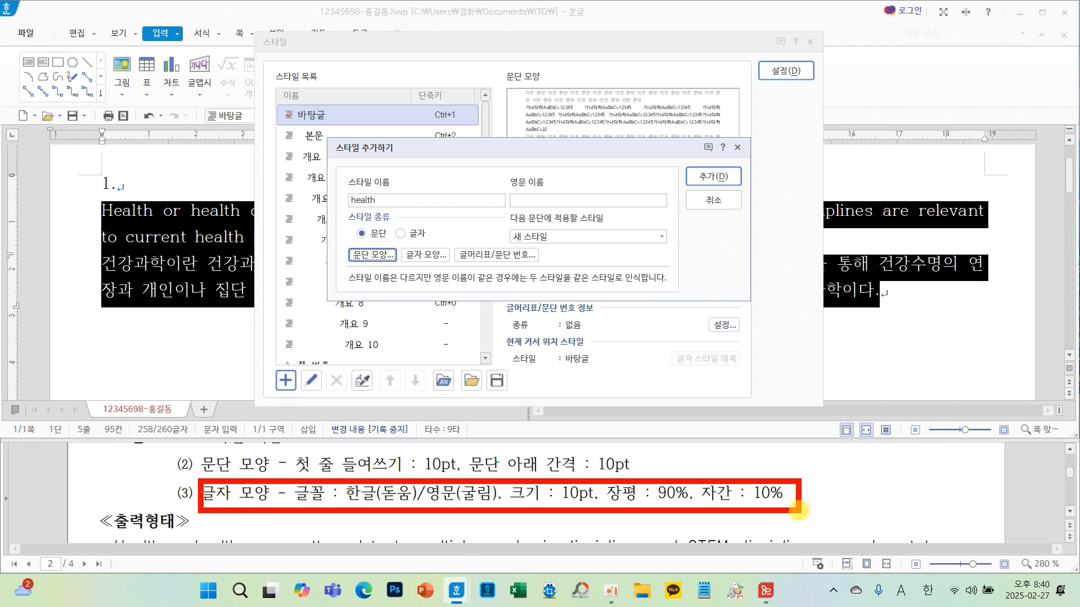
{"action": "mouse_move", "coordinate": [410, 482]}
{"action": "left_mouse_down"}
{"action": "mouse_move", "coordinate": [424, 381]}
{"action": "mouse_move", "coordinate": [421, 269]}
{"action": "mouse_move", "coordinate": [405, 277]}
{"action": "mouse_move", "coordinate": [464, 292]}
{"action": "left_mouse_up"}
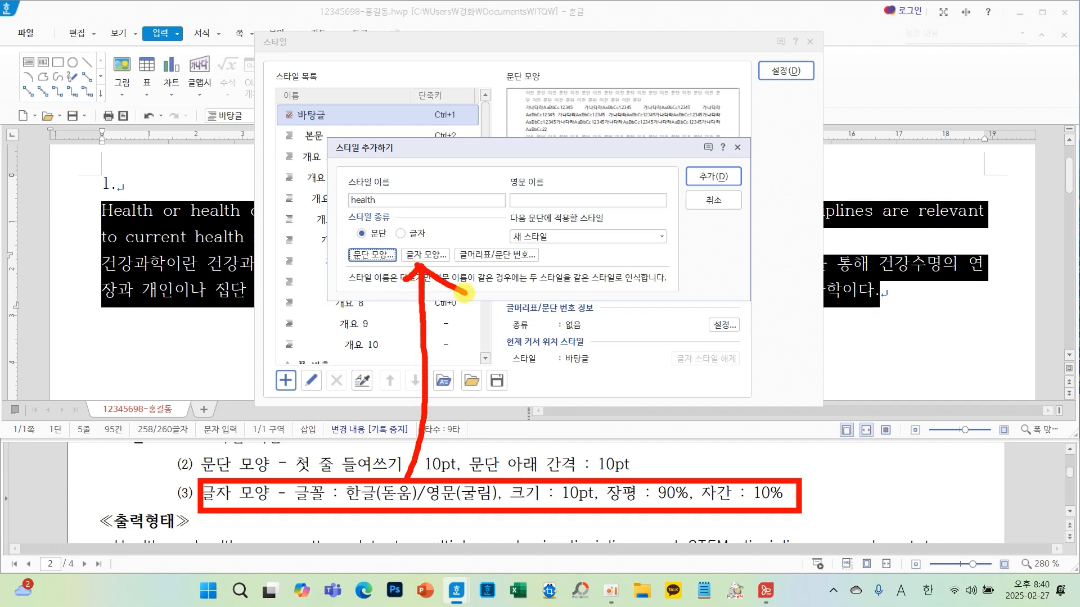
{"action": "left_click", "coordinate": [426, 256]}
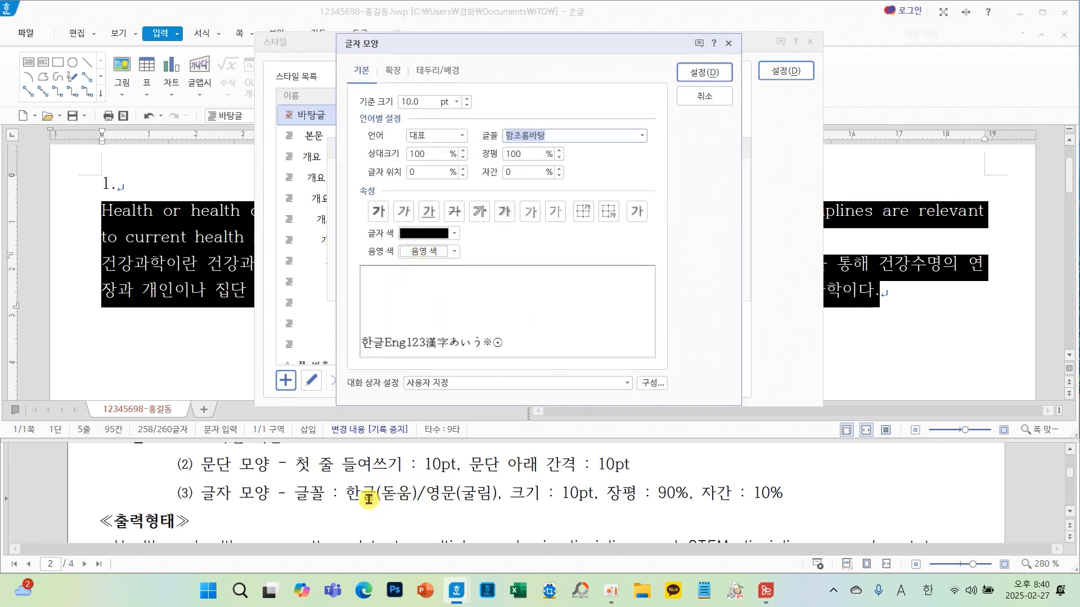
{"action": "left_click_drag", "start_coordinate": [341, 480], "coordinate": [505, 513]}
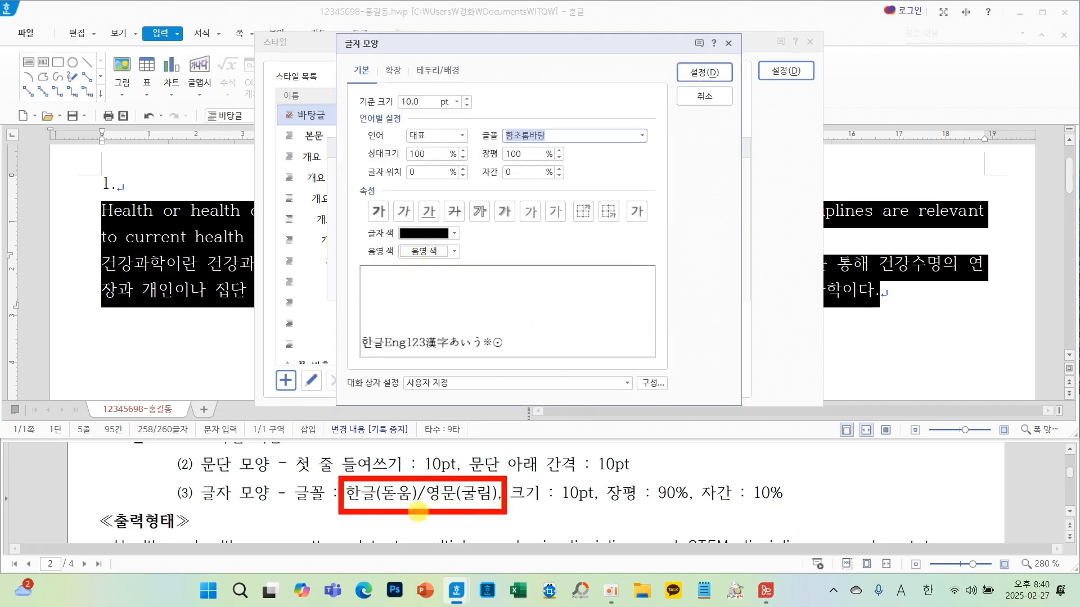
{"action": "left_click_drag", "start_coordinate": [294, 496], "coordinate": [358, 430]}
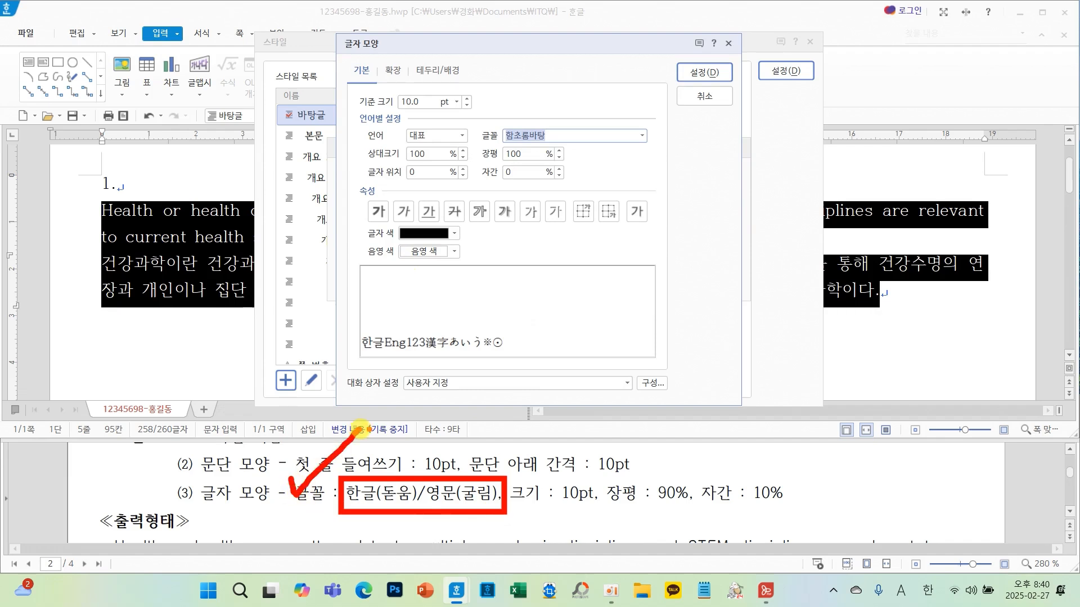
{"action": "left_click_drag", "start_coordinate": [544, 511], "coordinate": [803, 517]}
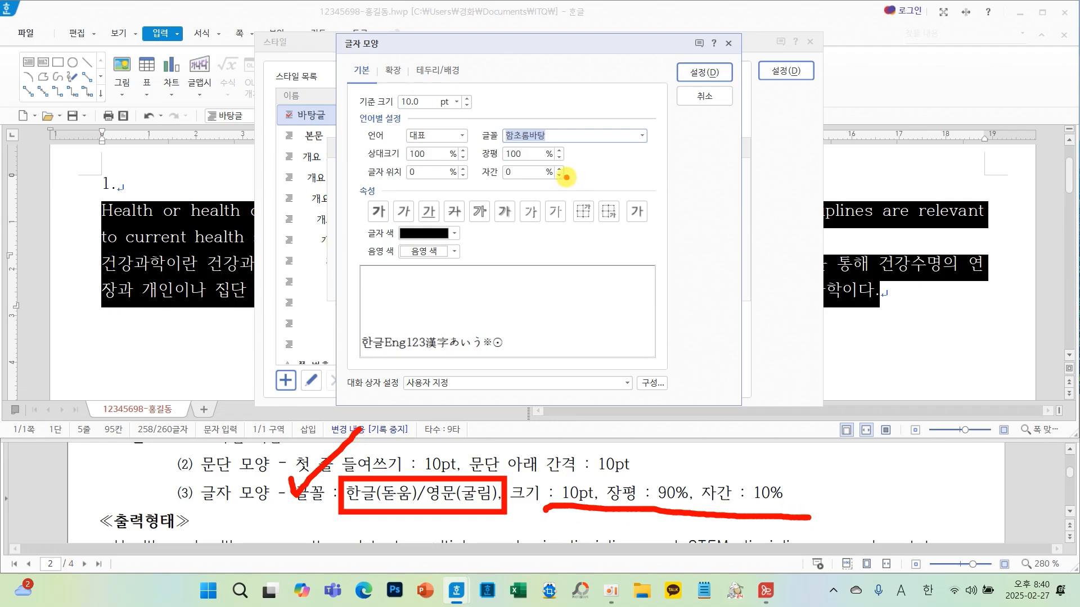
{"action": "mouse_move", "coordinate": [567, 178]}
{"action": "left_mouse_down"}
{"action": "mouse_move", "coordinate": [462, 192]}
{"action": "mouse_move", "coordinate": [570, 138]}
{"action": "mouse_move", "coordinate": [545, 198]}
{"action": "left_mouse_up"}
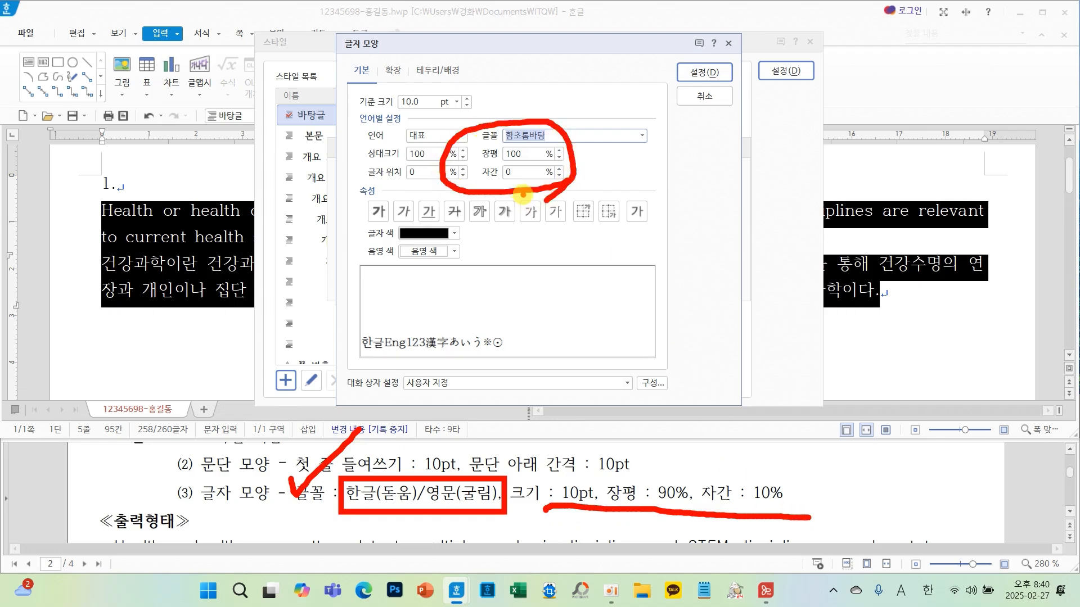
{"action": "left_click", "coordinate": [559, 158]}
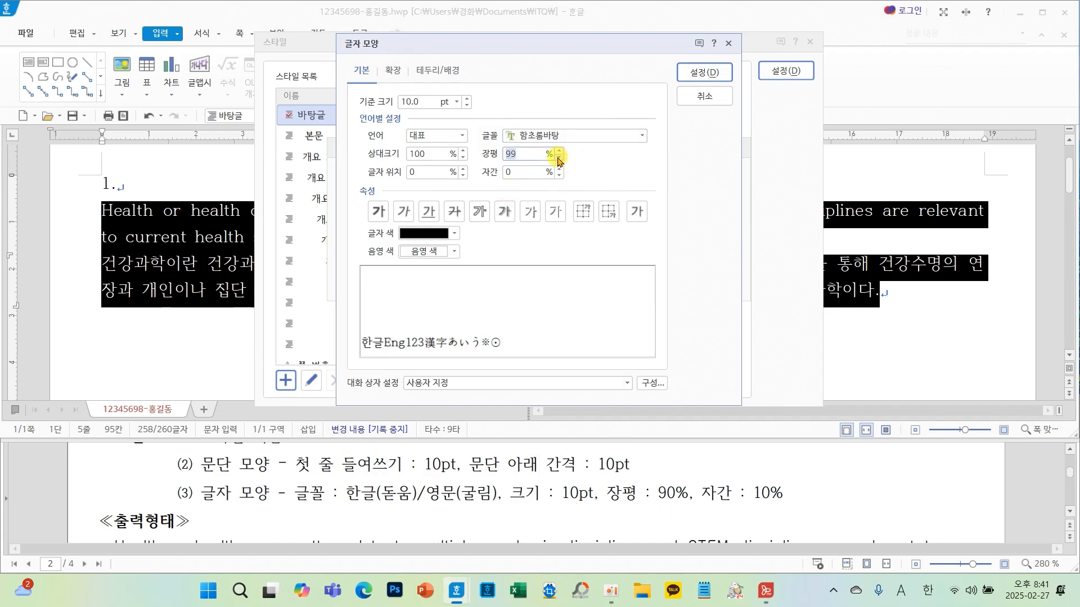
{"action": "left_click", "coordinate": [559, 158]}
{"action": "left_click", "coordinate": [559, 158]}
{"action": "left_click", "coordinate": [559, 158]}
{"action": "left_click", "coordinate": [559, 158]}
{"action": "left_click", "coordinate": [559, 158]}
{"action": "left_click", "coordinate": [559, 158]}
{"action": "left_click", "coordinate": [559, 158]}
{"action": "left_click", "coordinate": [559, 158]}
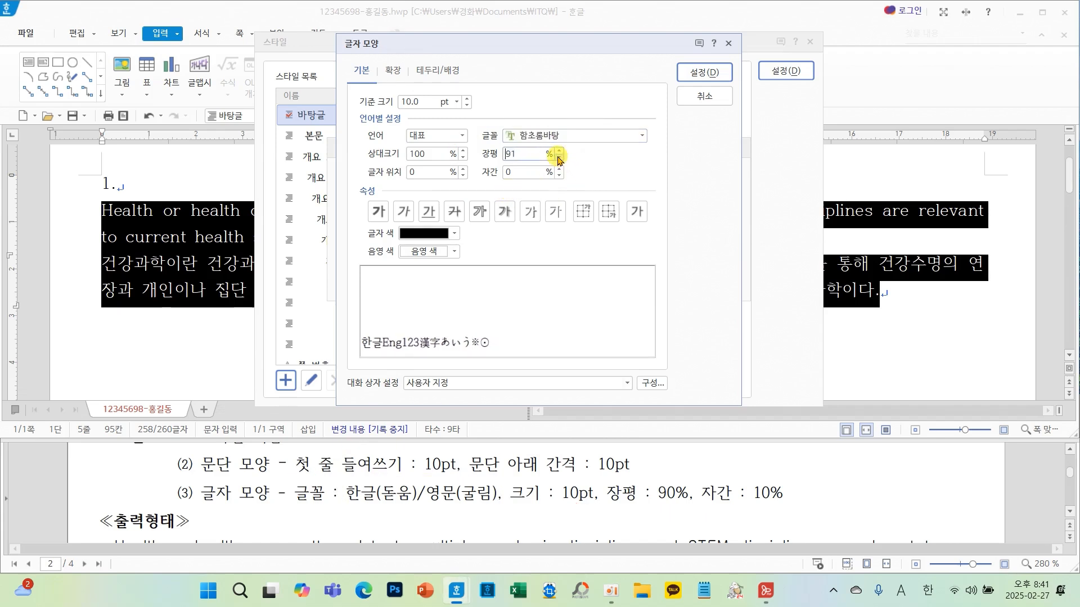
{"action": "left_click", "coordinate": [559, 158]}
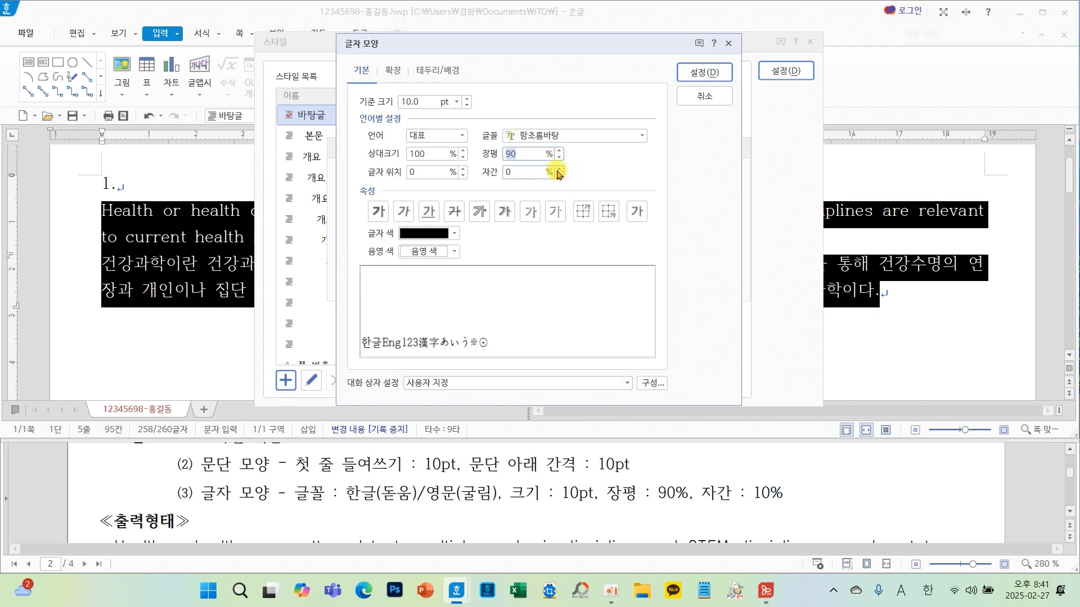
{"action": "left_click", "coordinate": [559, 169]}
{"action": "left_click", "coordinate": [559, 169]}
{"action": "left_click", "coordinate": [559, 169]}
{"action": "left_click", "coordinate": [559, 169]}
{"action": "left_click", "coordinate": [559, 169]}
{"action": "left_click", "coordinate": [559, 168]}
{"action": "left_click", "coordinate": [559, 169]}
{"action": "left_click", "coordinate": [559, 169]}
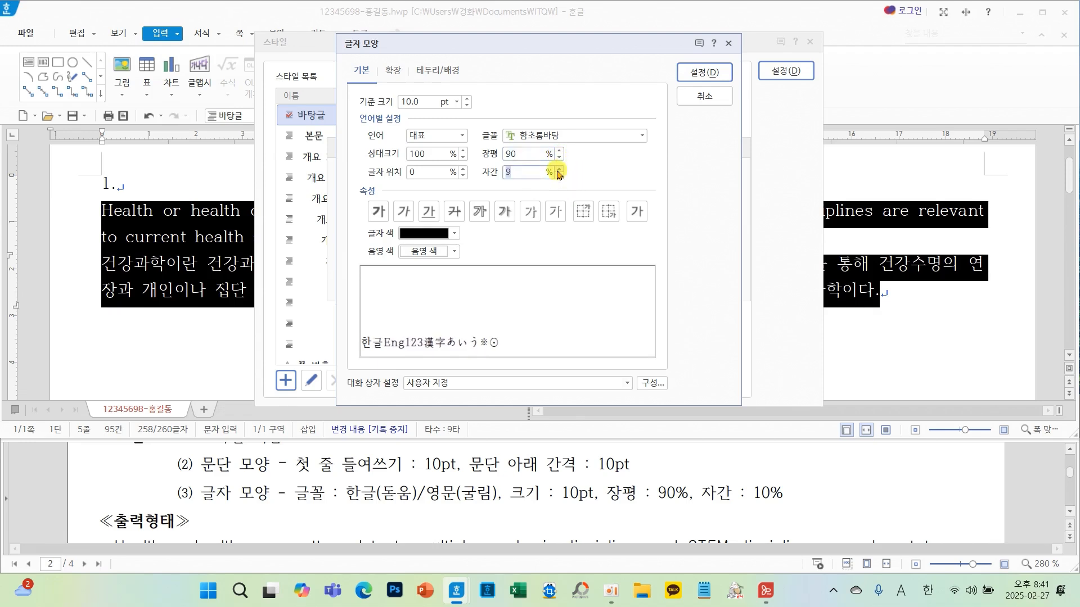
{"action": "left_click", "coordinate": [559, 168]}
{"action": "left_click", "coordinate": [559, 169]}
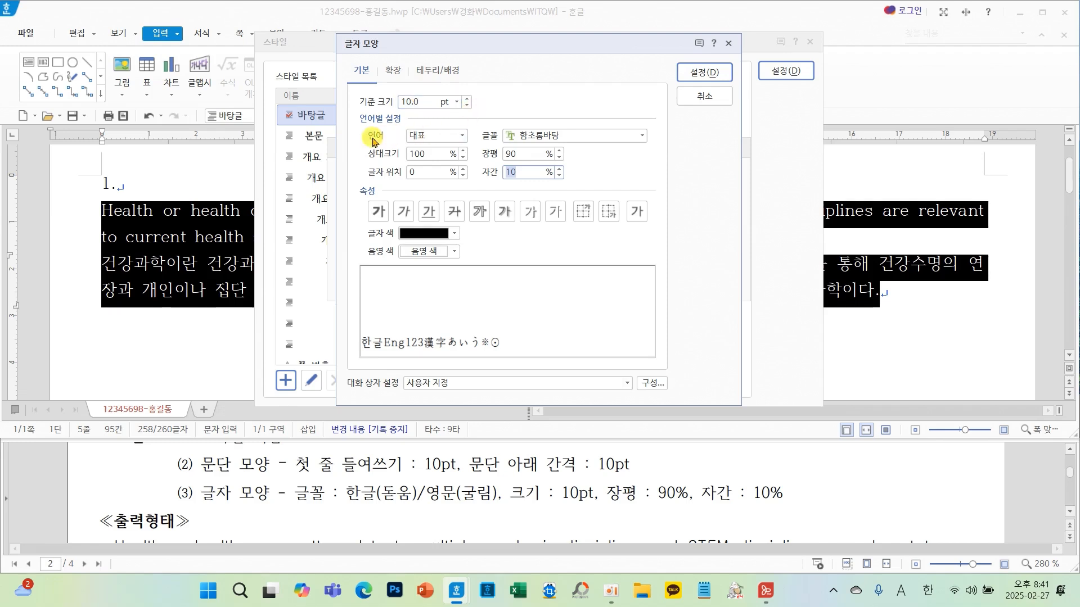
- Set the style's font for Hangul text to 돋움
{"action": "left_click", "coordinate": [428, 138]}
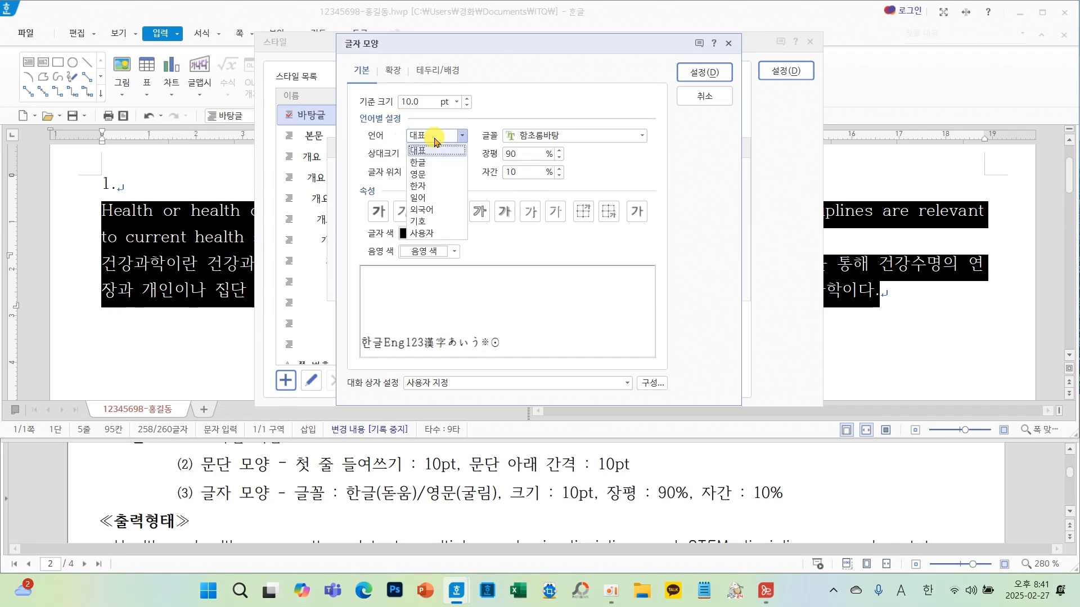
{"action": "left_click", "coordinate": [425, 164]}
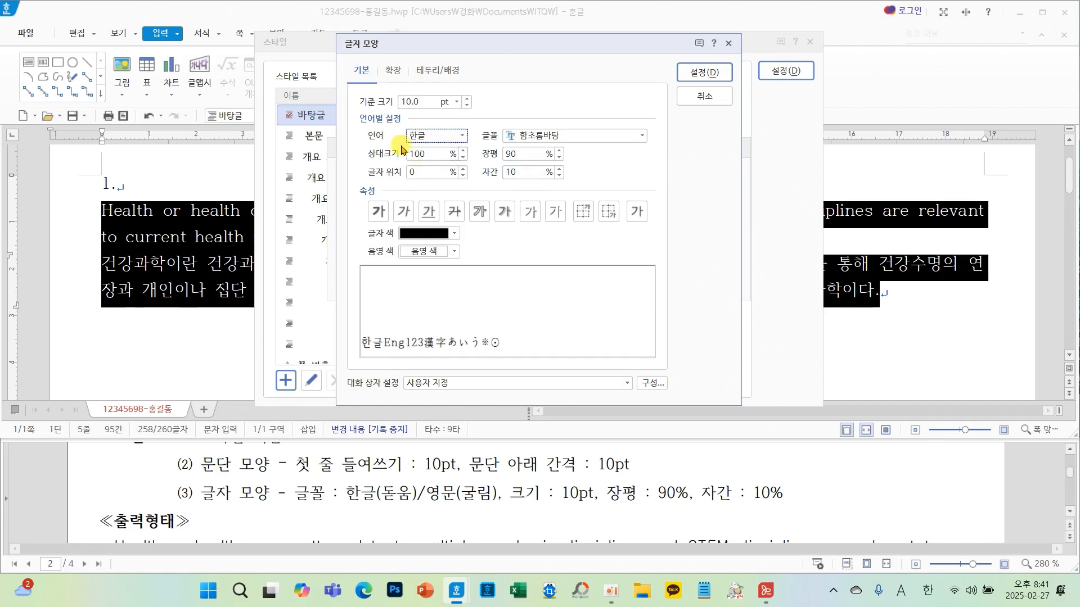
{"action": "left_click", "coordinate": [642, 136]}
{"action": "left_click_drag", "start_coordinate": [643, 210], "coordinate": [646, 149]}
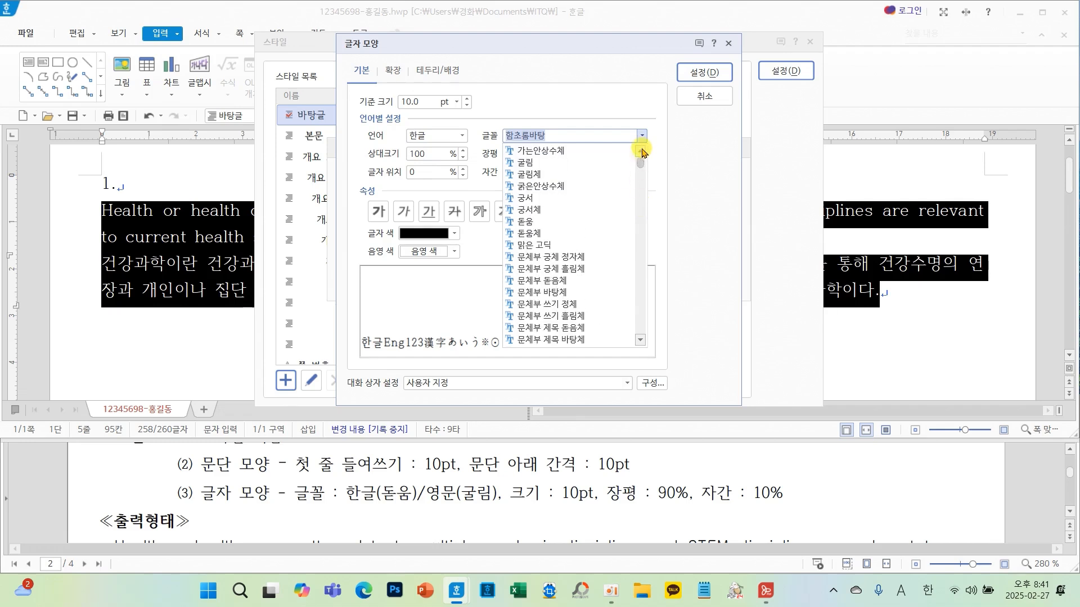
{"action": "left_click", "coordinate": [535, 222]}
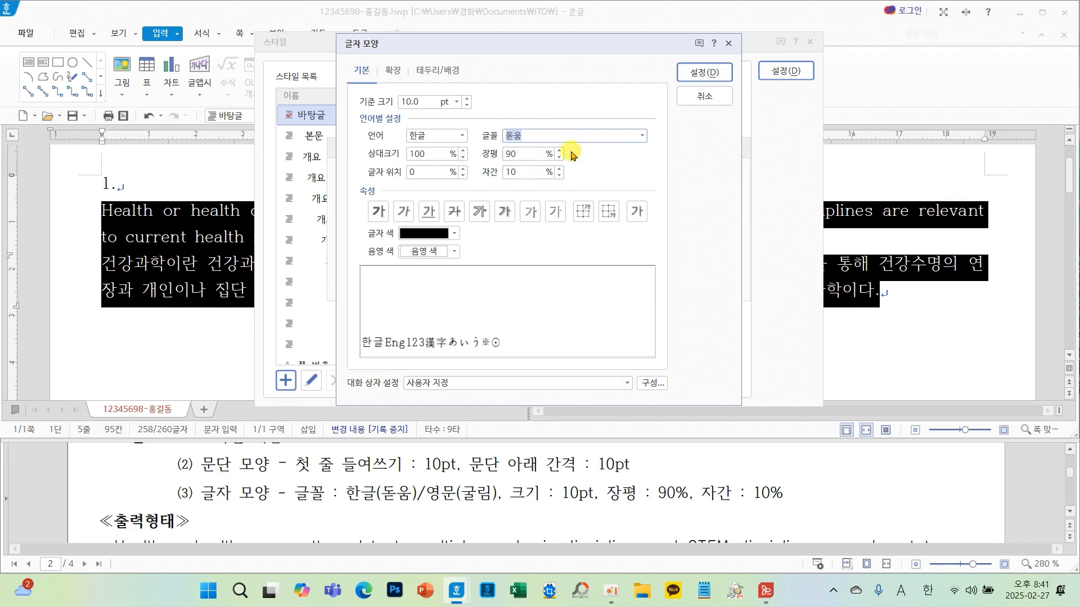
- Set the style's font for English text to 굴림
{"action": "left_click", "coordinate": [460, 136]}
{"action": "left_click", "coordinate": [426, 175]}
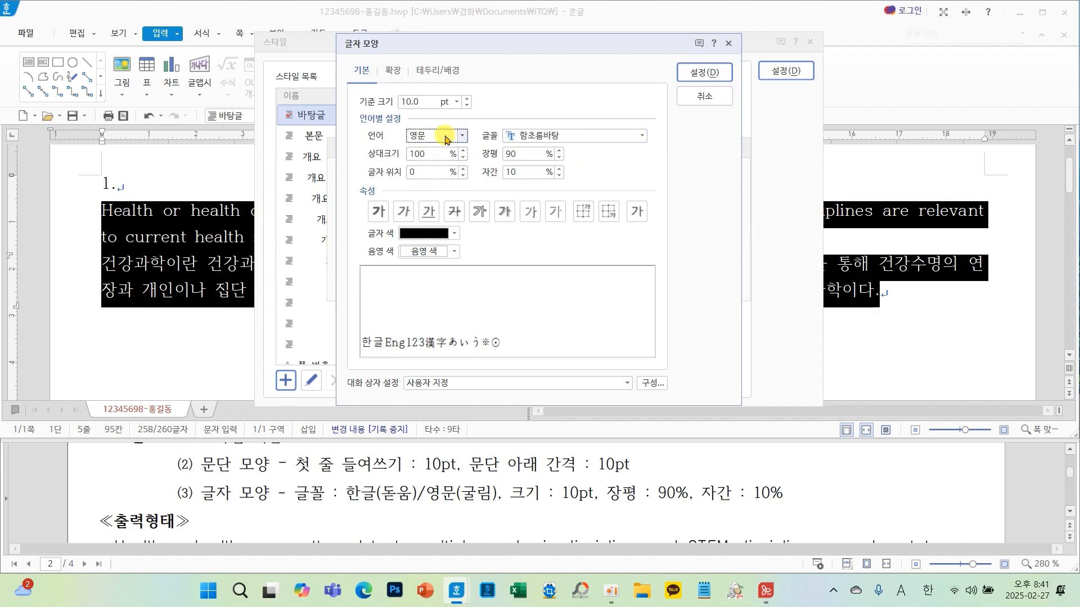
{"action": "left_click", "coordinate": [638, 136]}
{"action": "left_click", "coordinate": [638, 136]}
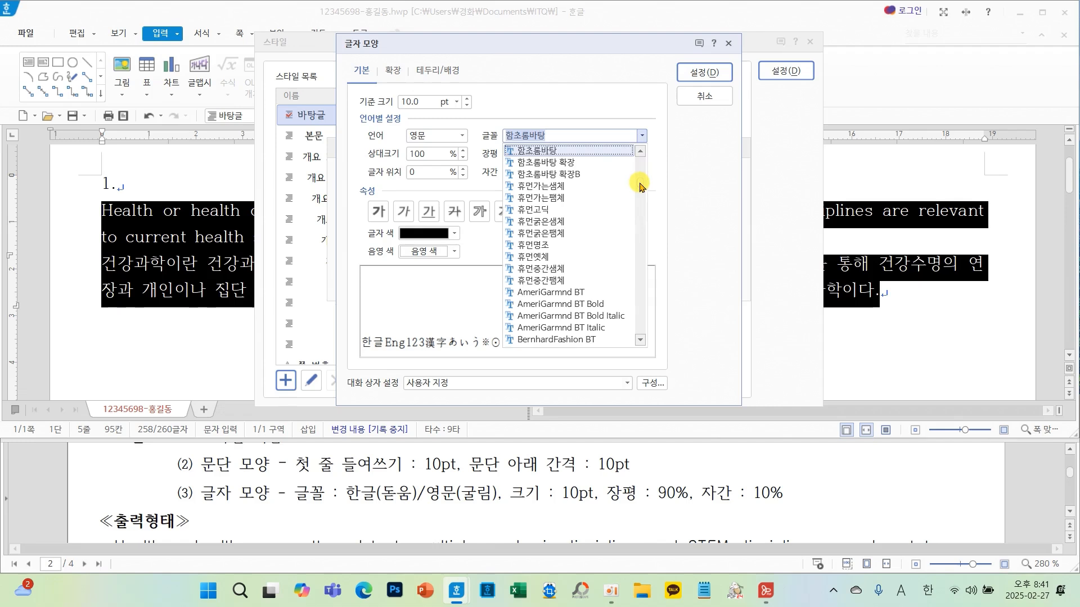
{"action": "left_click_drag", "start_coordinate": [640, 180], "coordinate": [641, 141]}
{"action": "left_click", "coordinate": [592, 163]}
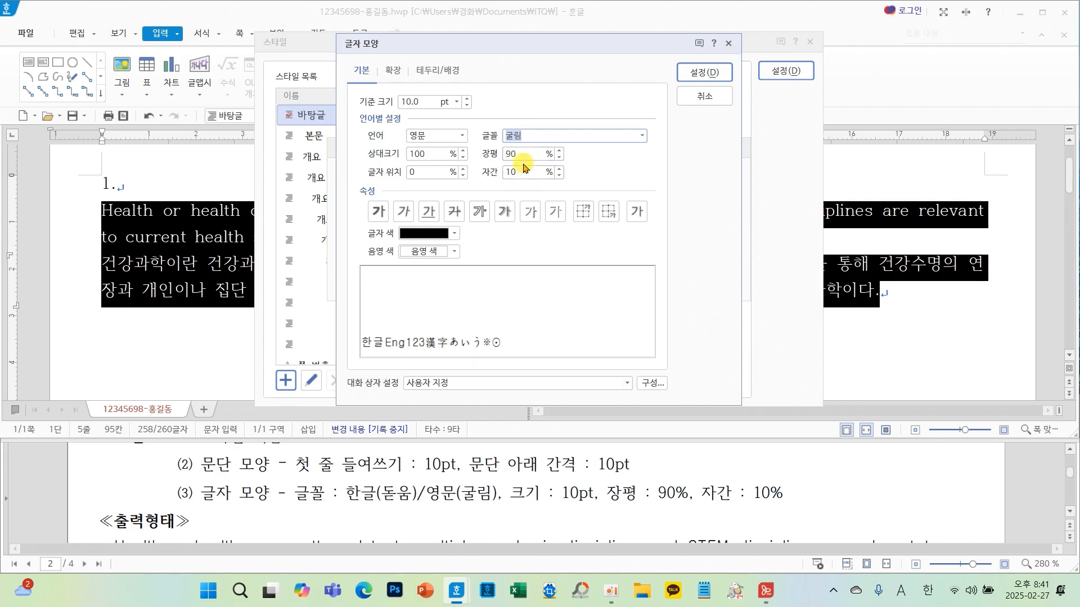
- Review the Hangul and English font assignments and confirm the character shape settings
{"action": "left_click", "coordinate": [453, 138]}
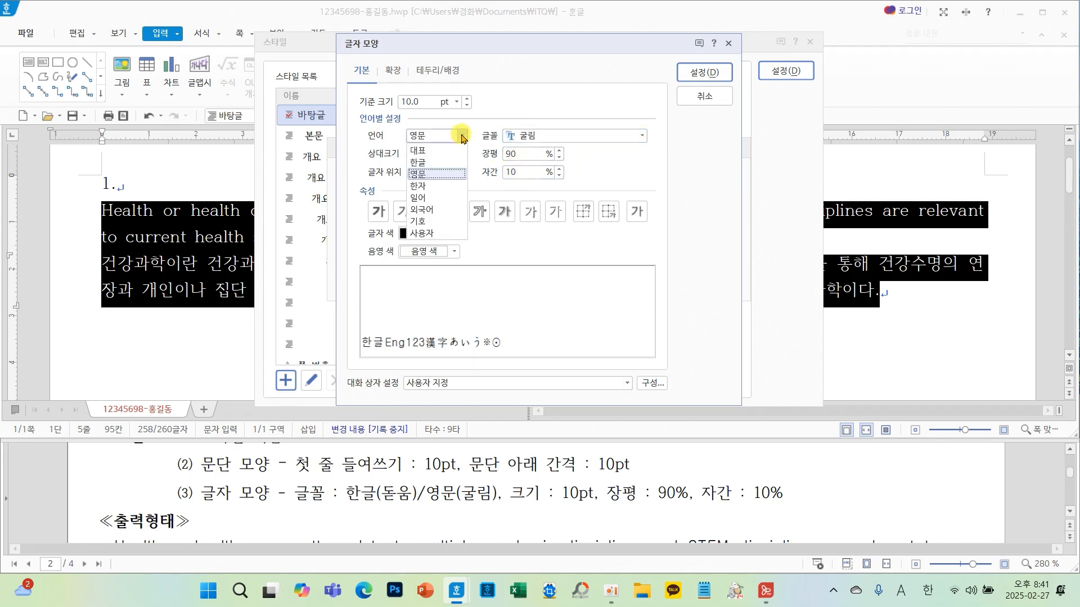
{"action": "left_click", "coordinate": [452, 164]}
{"action": "left_click", "coordinate": [463, 136]}
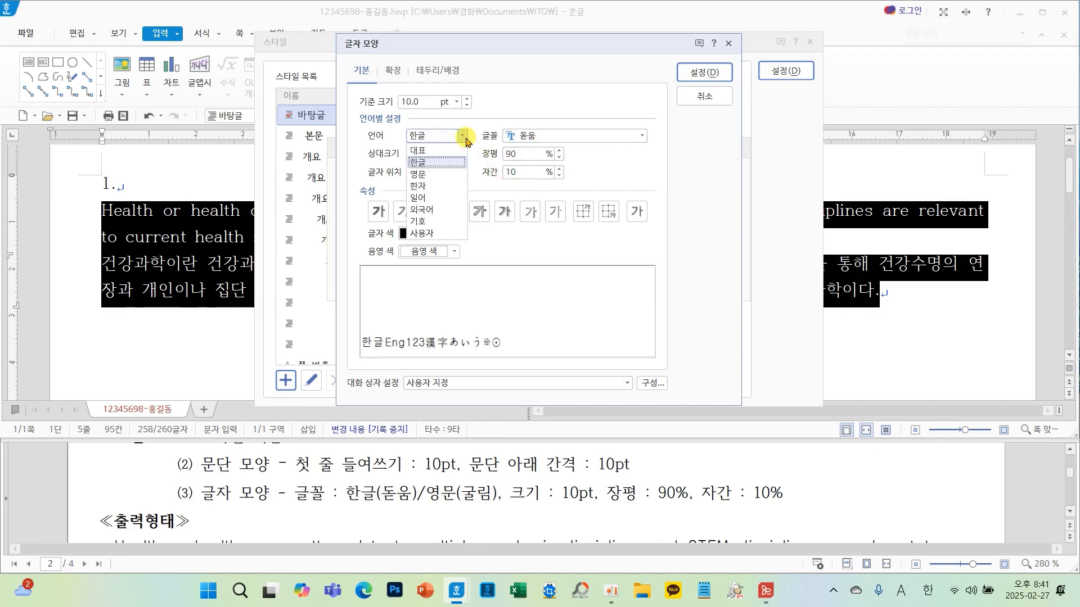
{"action": "left_click", "coordinate": [442, 174]}
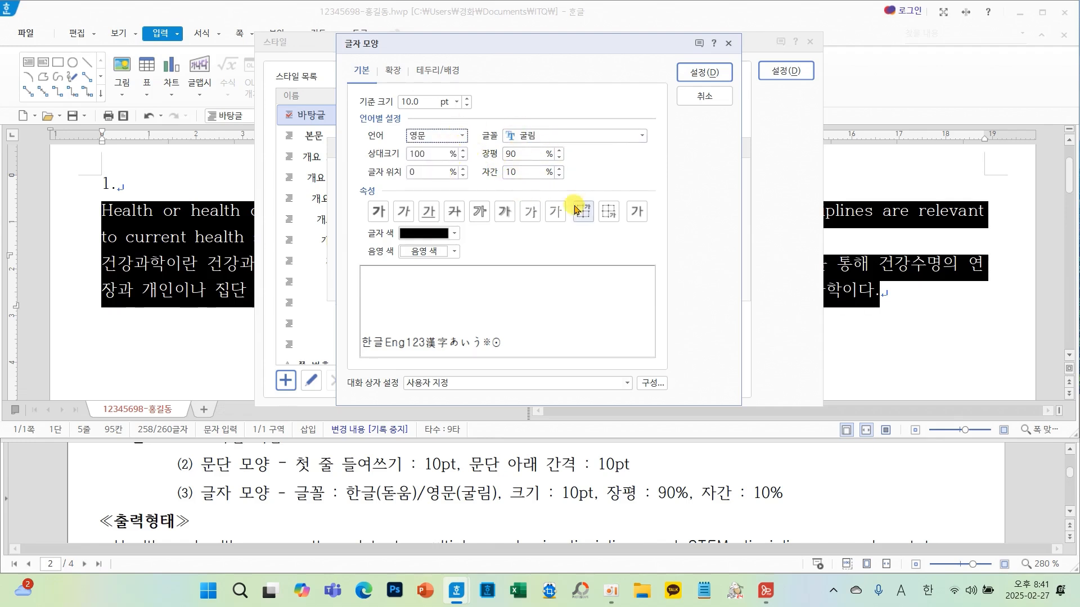
{"action": "left_click", "coordinate": [695, 72]}
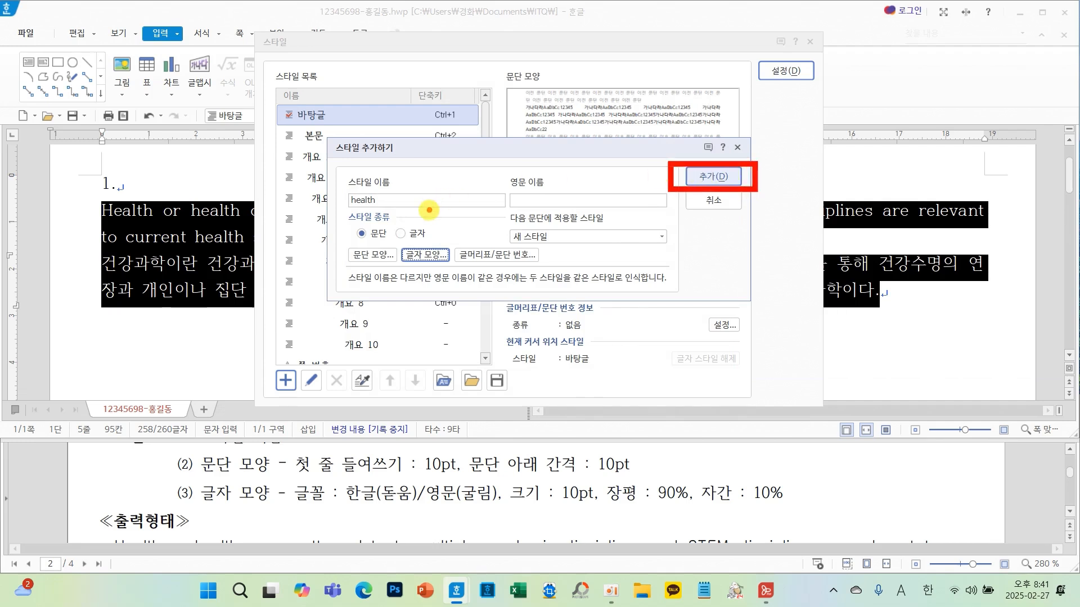
- Add the health style and apply it to the selected passage
{"action": "mouse_move", "coordinate": [429, 210]}
{"action": "left_mouse_down"}
{"action": "mouse_move", "coordinate": [356, 187]}
{"action": "mouse_move", "coordinate": [440, 201]}
{"action": "left_mouse_up"}
{"action": "left_click_drag", "start_coordinate": [308, 99], "coordinate": [379, 56]}
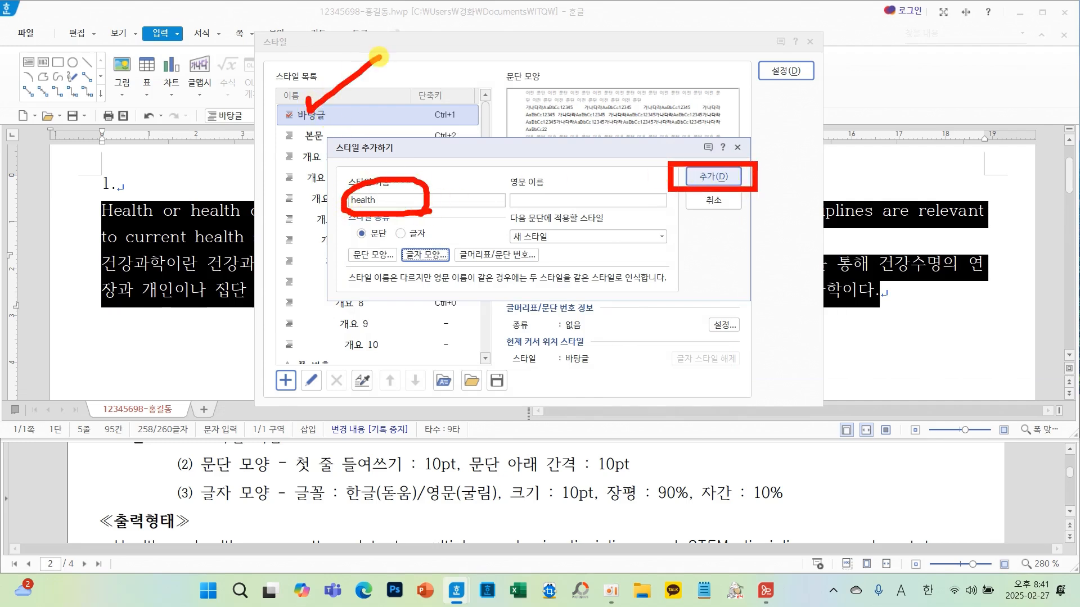
{"action": "left_click", "coordinate": [700, 175]}
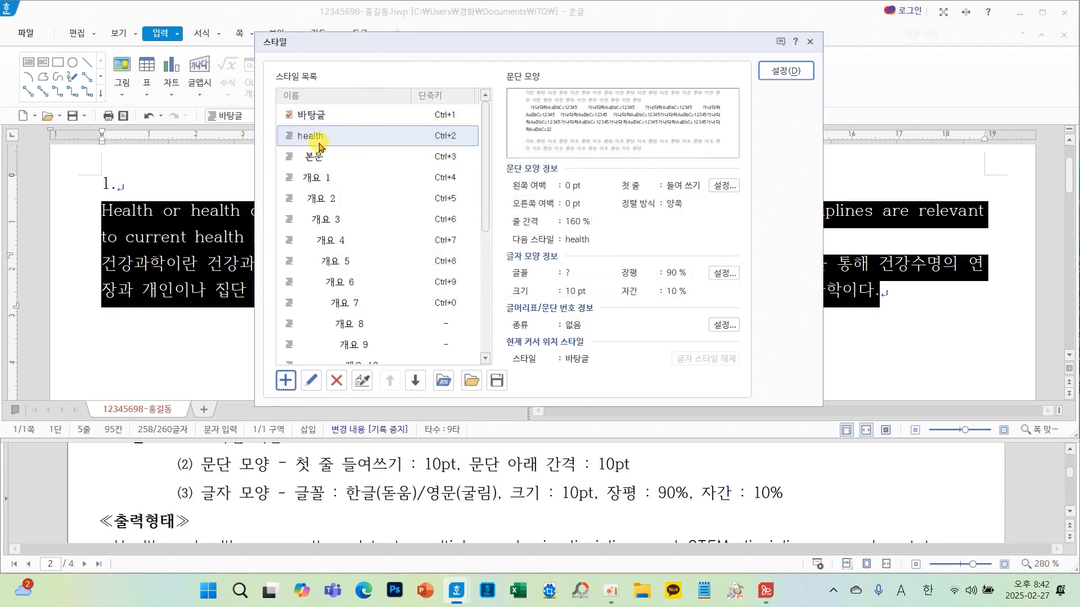
{"action": "left_click", "coordinate": [786, 70]}
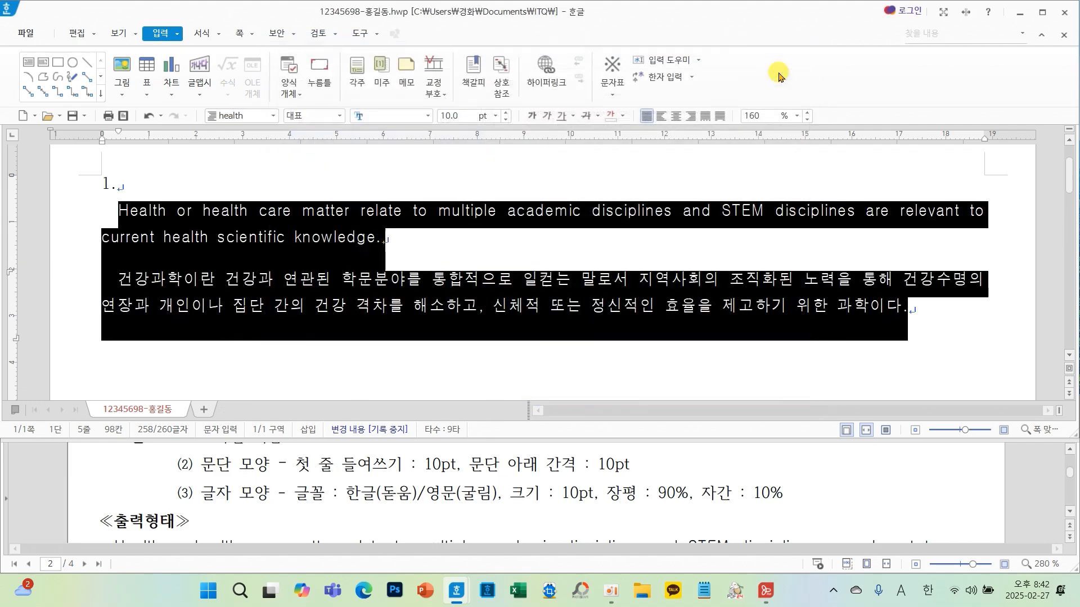
- Compare the formatted passage with the output sample in the question sheet
{"action": "left_click", "coordinate": [675, 248]}
{"action": "scroll", "coordinate": [844, 450], "scroll_direction": "down", "scroll_amount": 2}
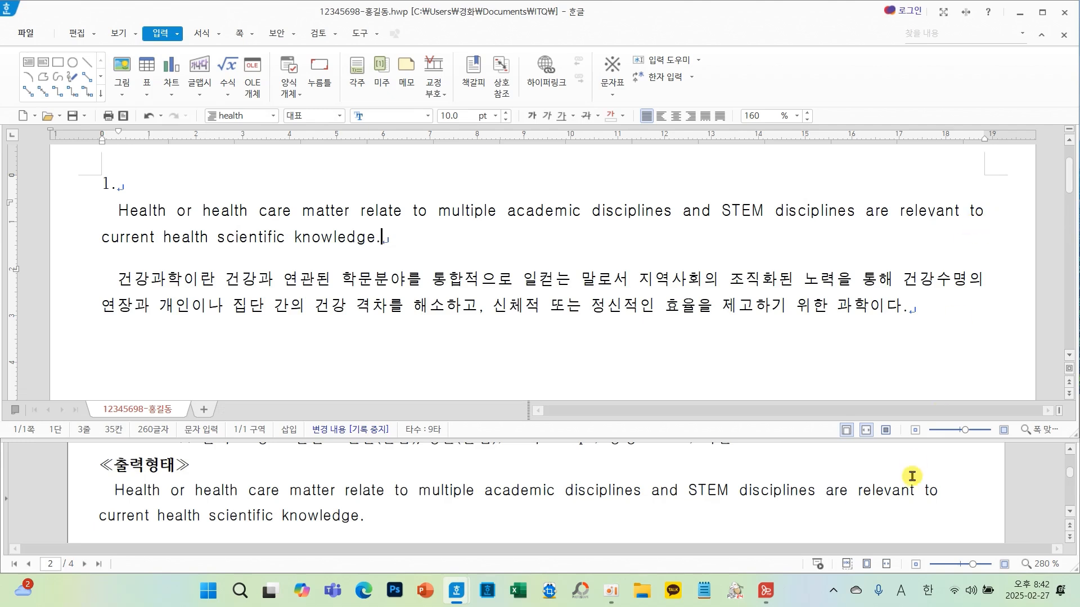
{"action": "scroll", "coordinate": [925, 507], "scroll_direction": "down", "scroll_amount": 1}
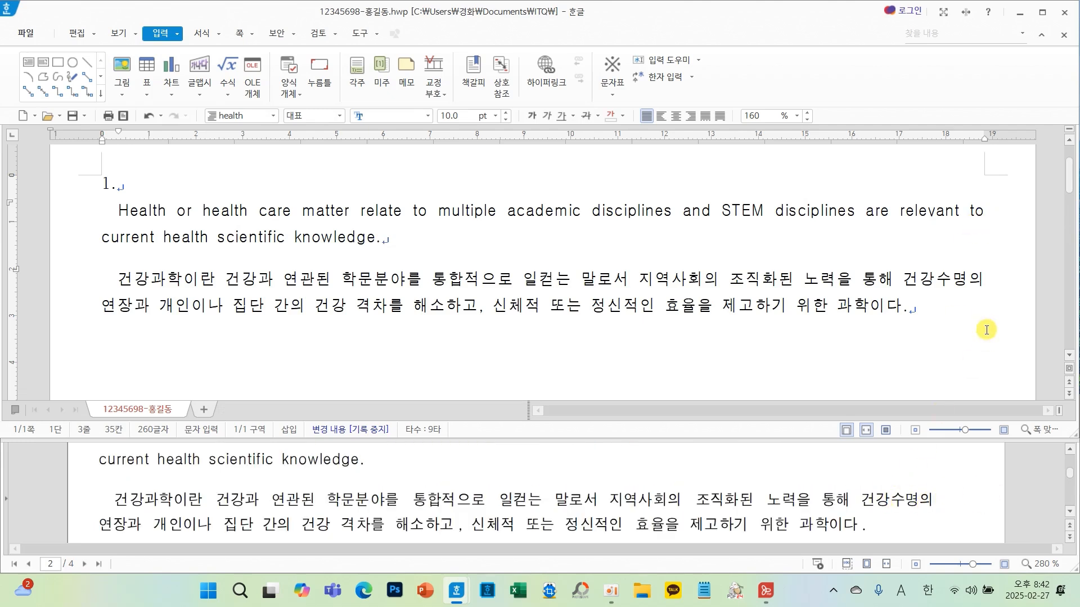
{"action": "scroll", "coordinate": [887, 499], "scroll_direction": "down", "scroll_amount": 3}
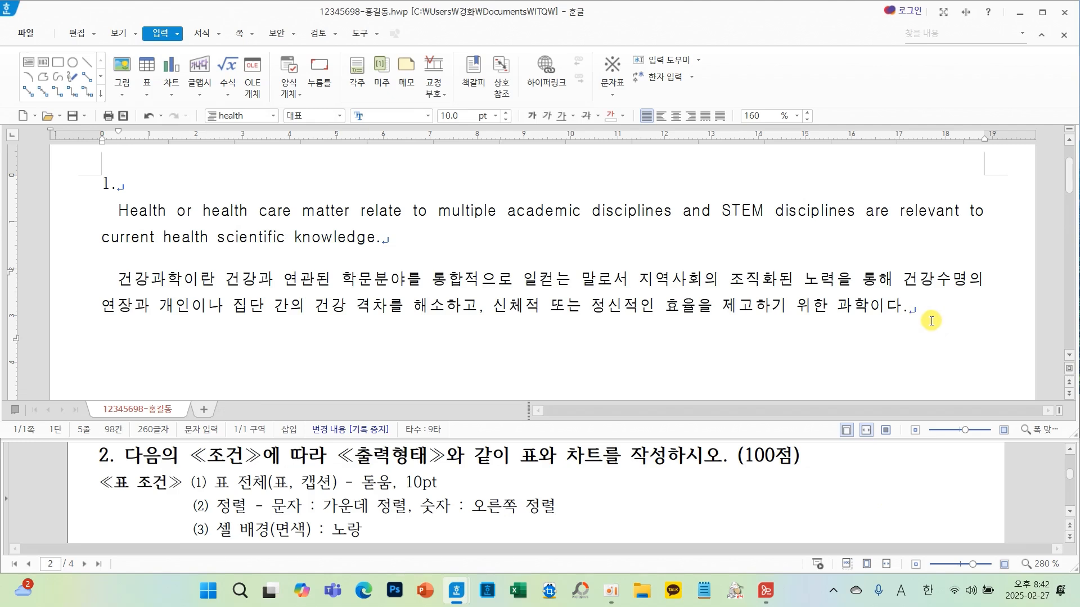
- Start a new paragraph after the passage and set its style to 바탕글
{"action": "key", "text": "Return"}
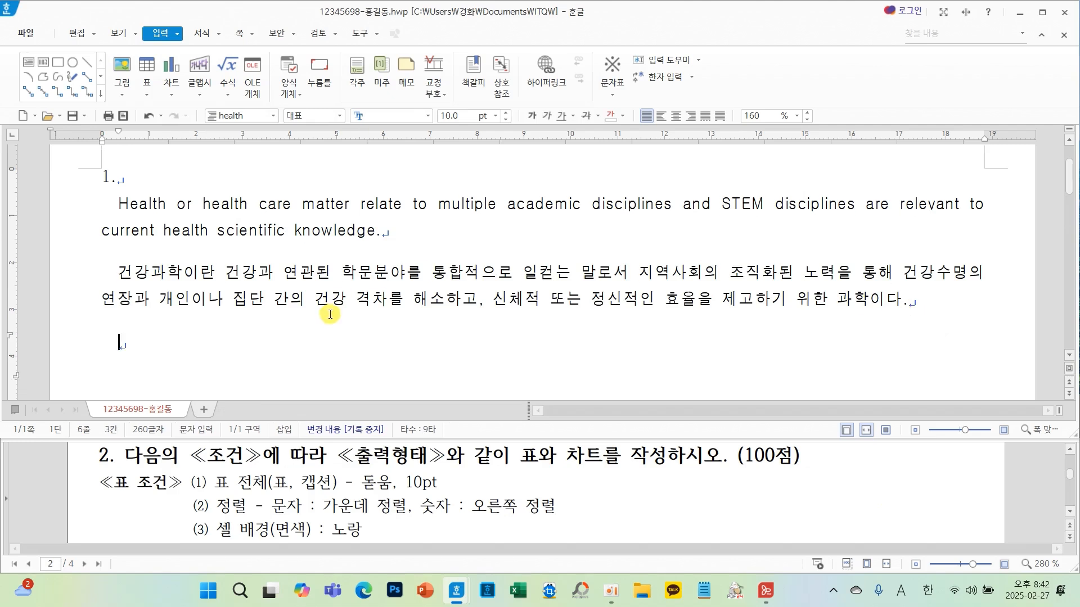
{"action": "mouse_move", "coordinate": [135, 360]}
{"action": "left_mouse_down"}
{"action": "mouse_move", "coordinate": [84, 368]}
{"action": "mouse_move", "coordinate": [124, 359]}
{"action": "mouse_move", "coordinate": [232, 194]}
{"action": "mouse_move", "coordinate": [232, 129]}
{"action": "left_mouse_up"}
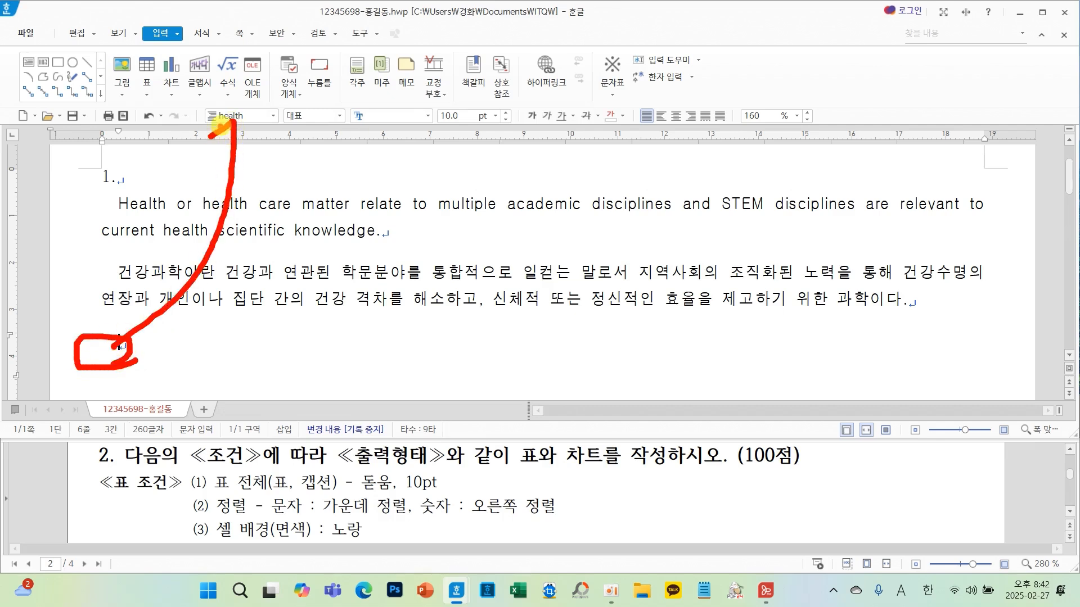
{"action": "left_click", "coordinate": [274, 116]}
{"action": "left_click", "coordinate": [237, 132]}
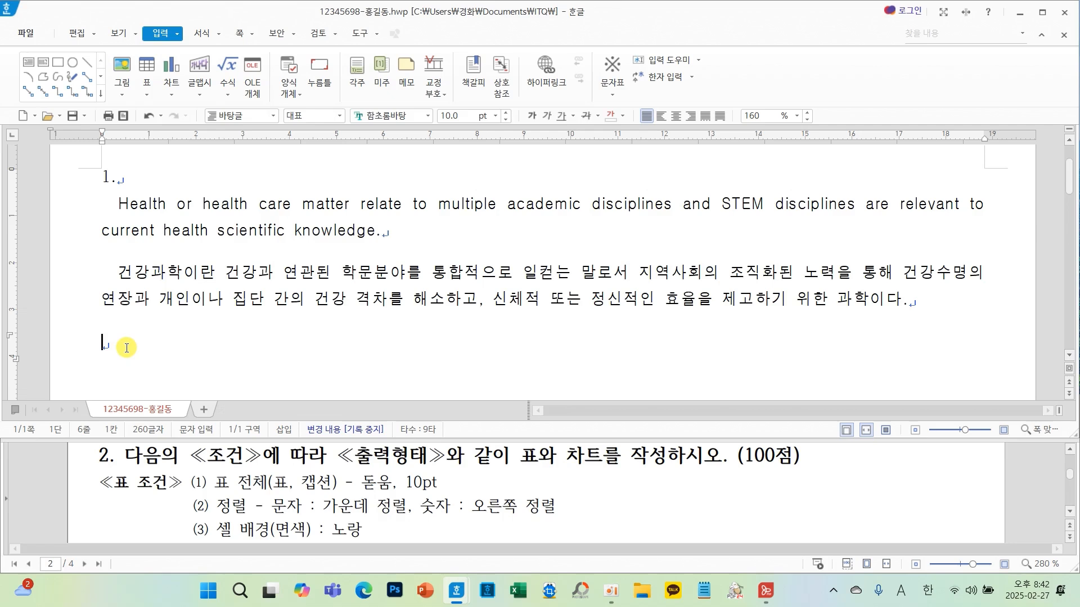
- Add blank lines and type the question number 2. followed by a new line
{"action": "key", "text": "Return"}
{"action": "key", "text": "Return"}
{"action": "key", "text": "Return"}
{"action": "key", "text": "Return"}
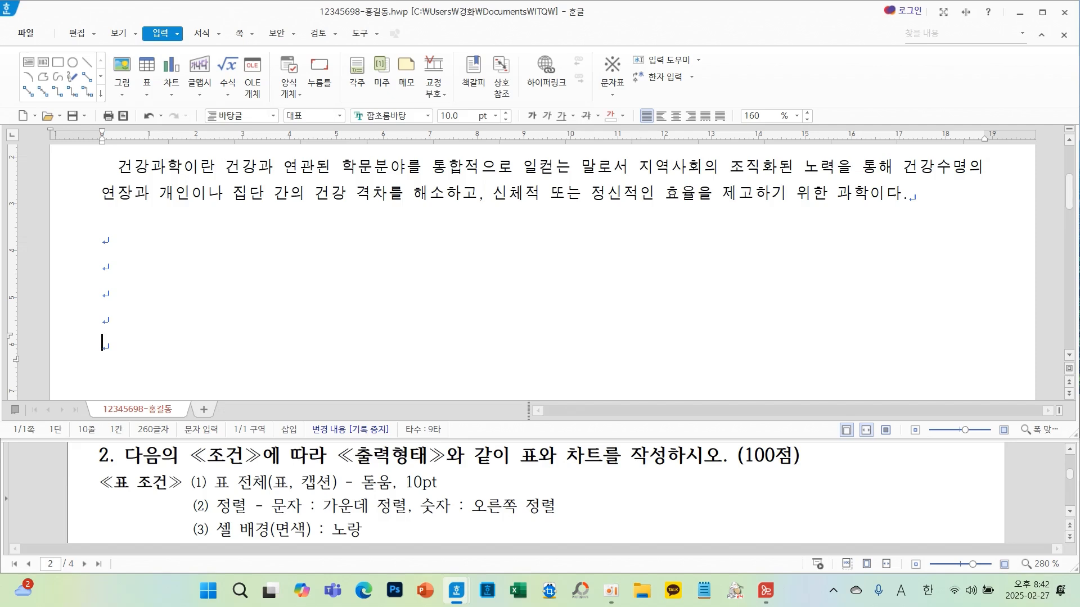
{"action": "type", "text": "2."}
{"action": "key", "text": "Return"}
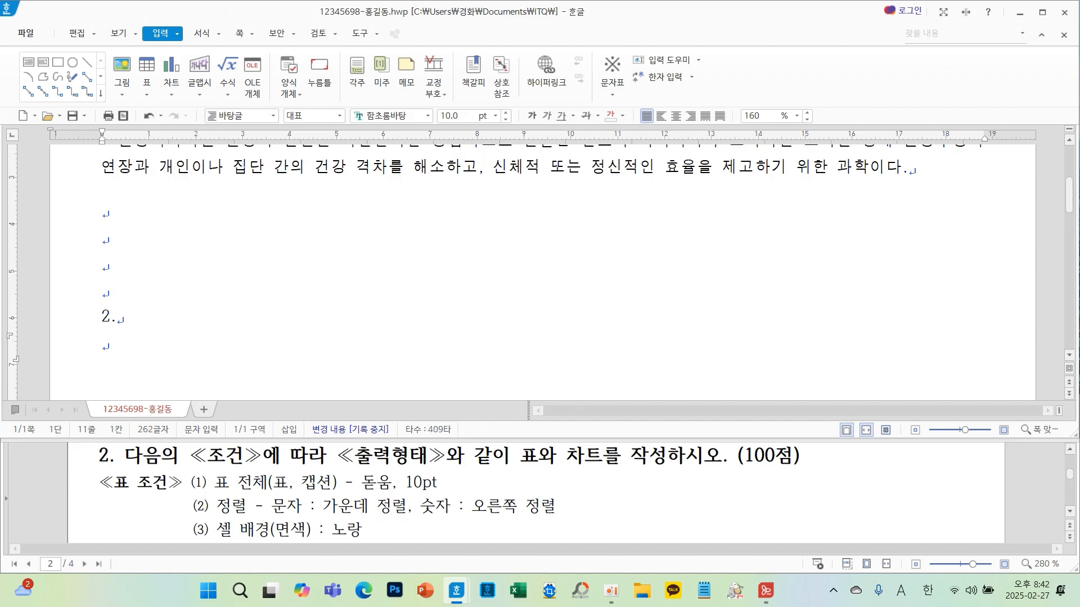
- Save the document
{"action": "scroll", "coordinate": [386, 229], "scroll_direction": "down", "scroll_amount": 3}
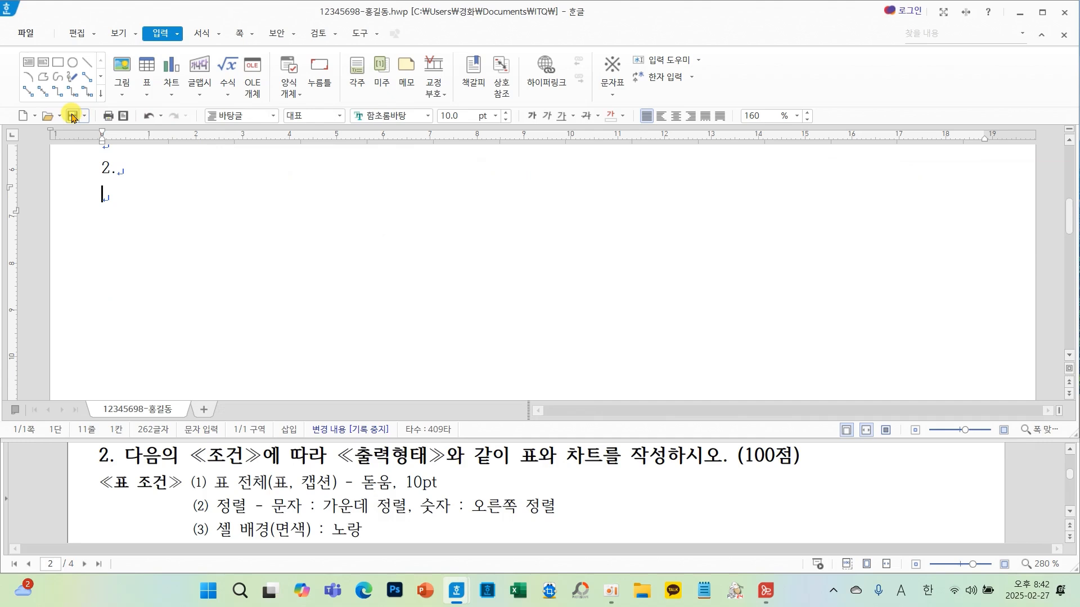
{"action": "left_click", "coordinate": [73, 118]}
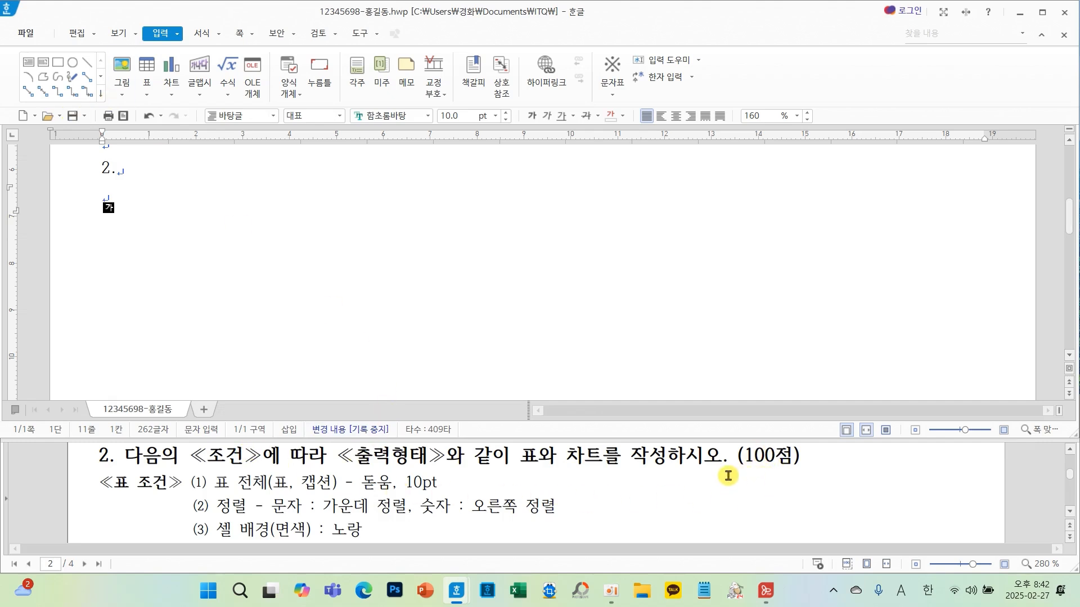
- Examine the table layout in question 2's output sample
{"action": "scroll", "coordinate": [727, 476], "scroll_direction": "down", "scroll_amount": 8}
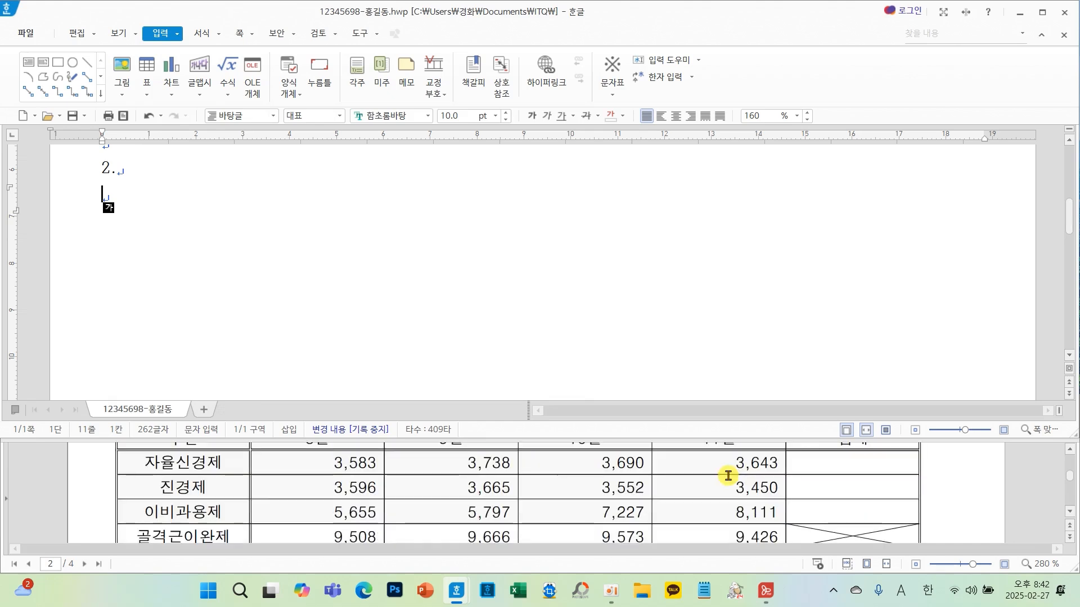
{"action": "scroll", "coordinate": [728, 476], "scroll_direction": "up", "scroll_amount": 2}
{"action": "scroll", "coordinate": [728, 476], "scroll_direction": "down", "scroll_amount": 4}
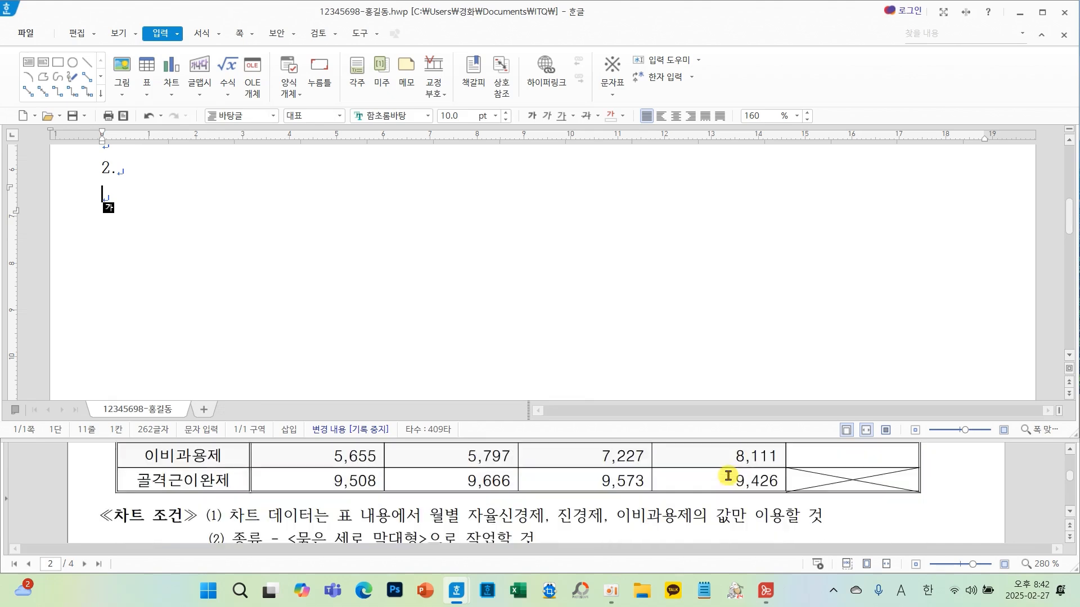
{"action": "scroll", "coordinate": [728, 476], "scroll_direction": "up", "scroll_amount": 4}
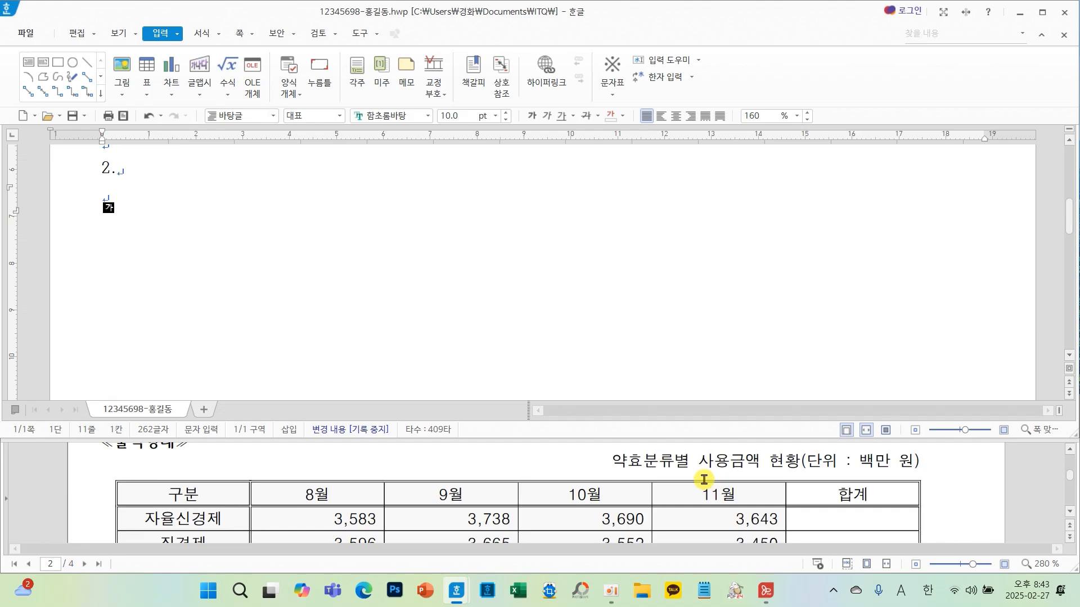
{"action": "scroll", "coordinate": [715, 497], "scroll_direction": "down", "scroll_amount": 5}
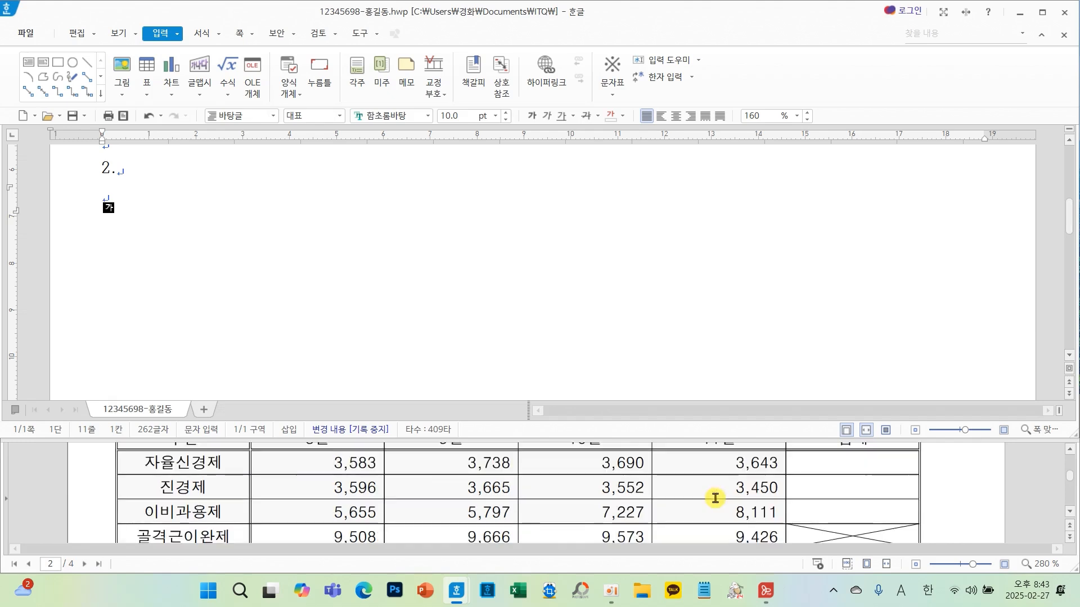
{"action": "scroll", "coordinate": [718, 506], "scroll_direction": "up", "scroll_amount": 3}
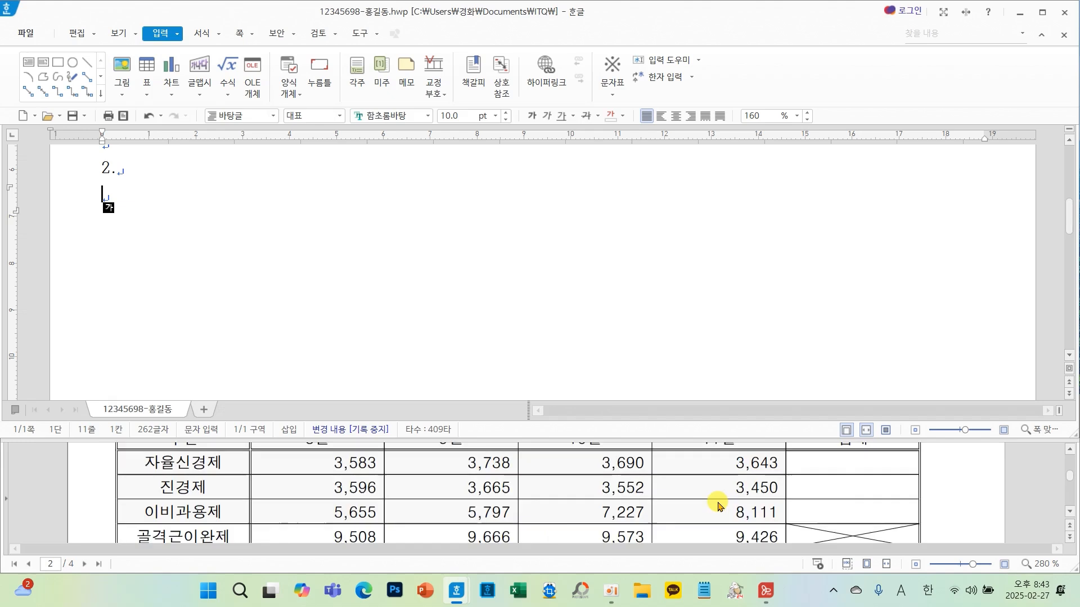
{"action": "scroll", "coordinate": [716, 497], "scroll_direction": "up", "scroll_amount": 2}
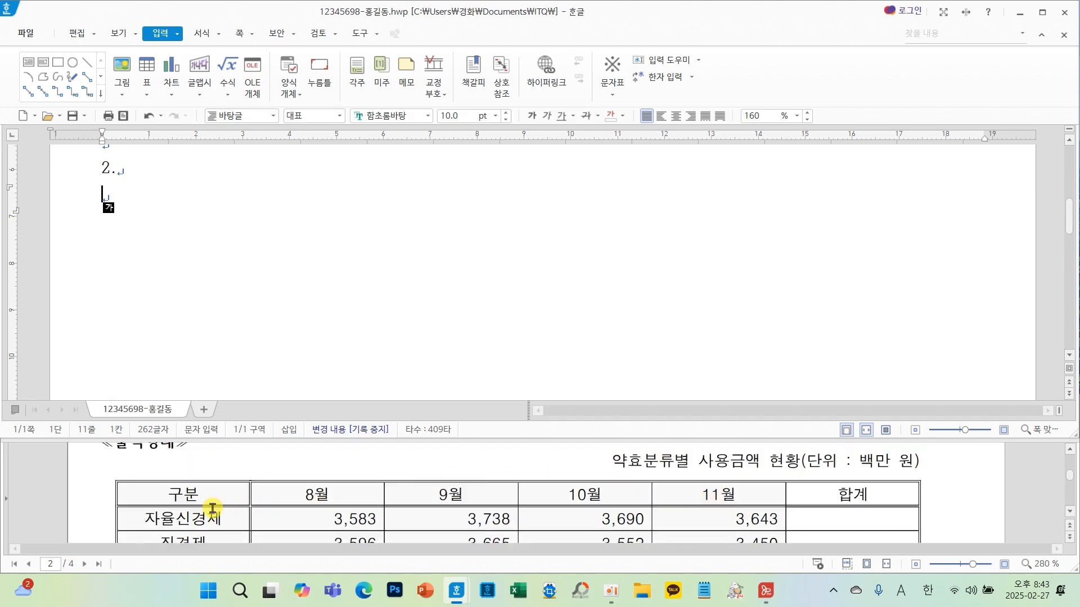
{"action": "left_click_drag", "start_coordinate": [191, 466], "coordinate": [178, 508]}
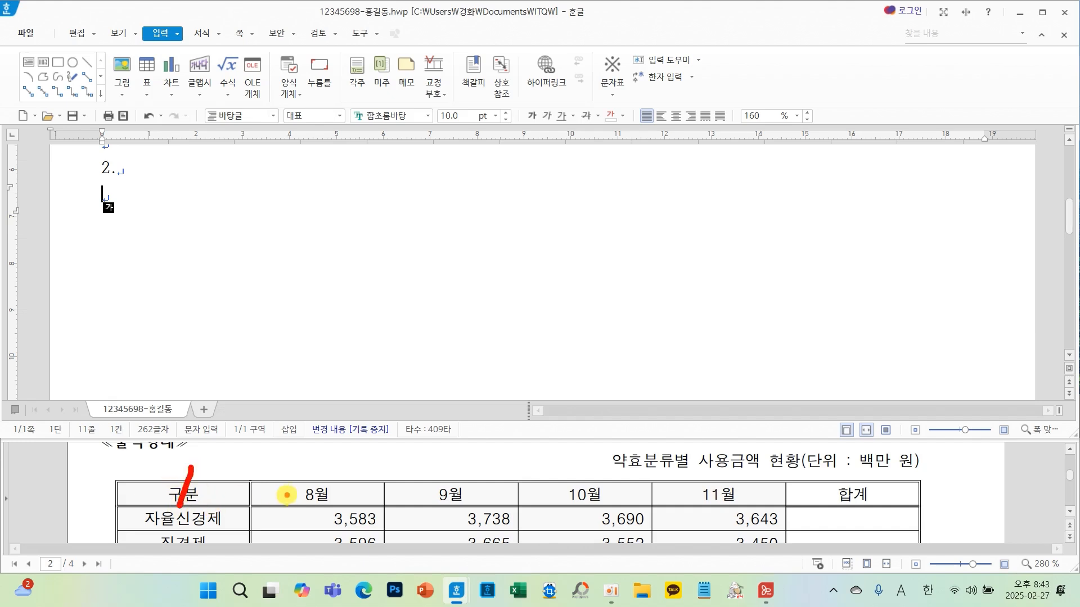
{"action": "mouse_move", "coordinate": [856, 459]}
{"action": "left_mouse_down"}
{"action": "mouse_move", "coordinate": [894, 489]}
{"action": "mouse_move", "coordinate": [858, 490]}
{"action": "left_mouse_up"}
{"action": "key", "text": "Escape"}
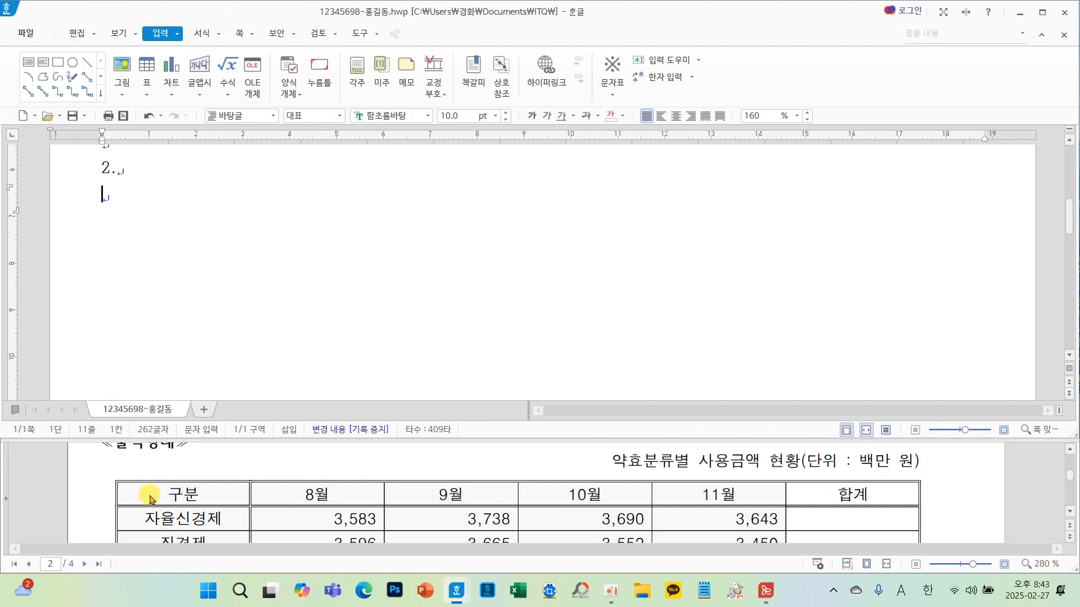
{"action": "scroll", "coordinate": [149, 500], "scroll_direction": "down", "scroll_amount": 1}
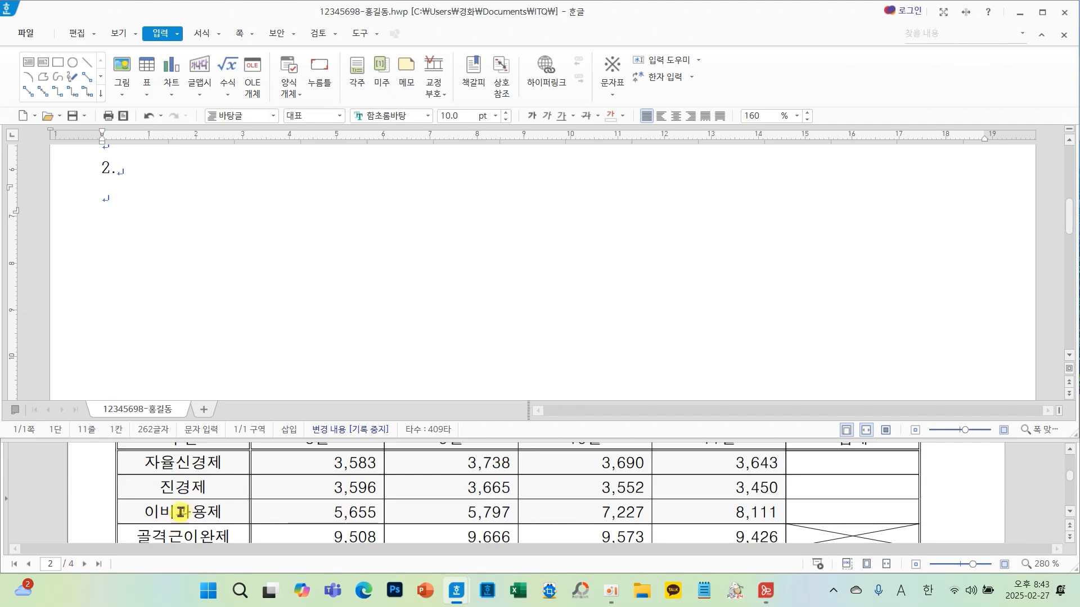
{"action": "scroll", "coordinate": [257, 500], "scroll_direction": "up", "scroll_amount": 2}
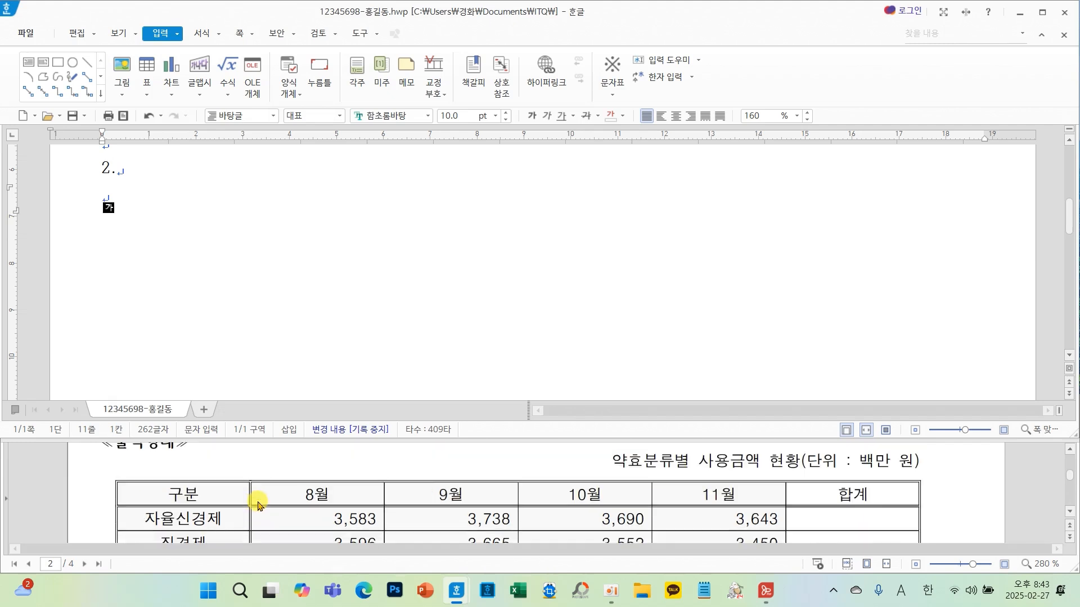
- Insert a table with 5 rows and 6 columns, treated as a character, on the blank line below 2
{"action": "left_click", "coordinate": [106, 196]}
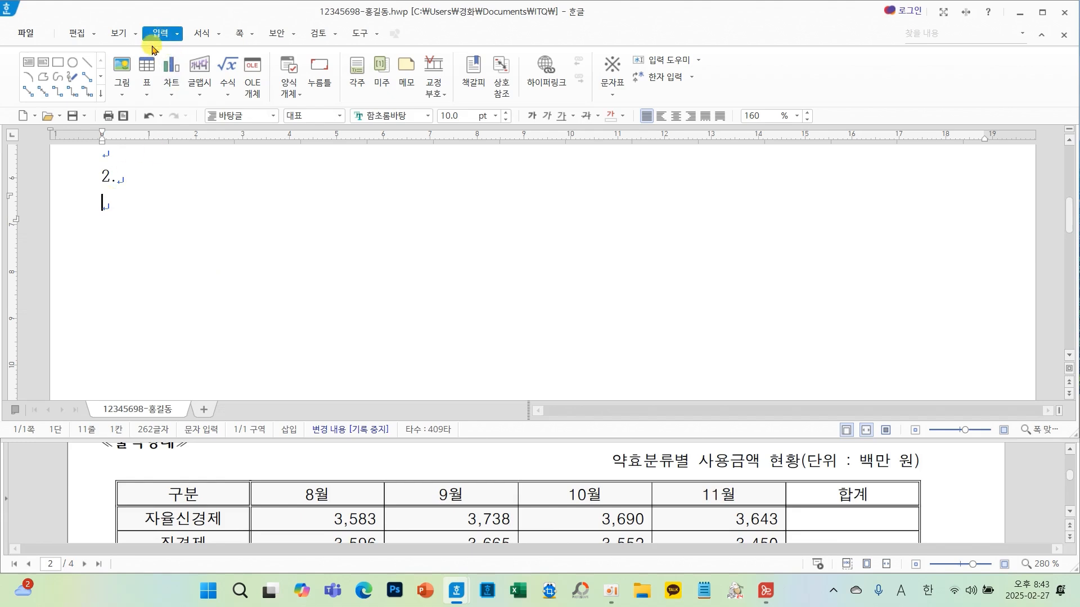
{"action": "left_click", "coordinate": [147, 67]}
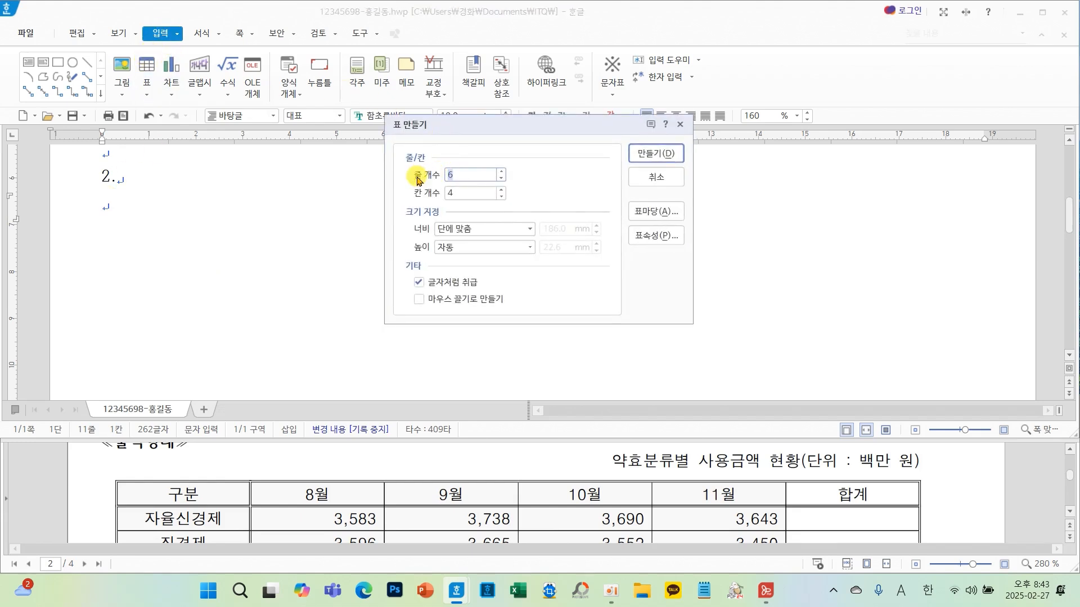
{"action": "left_click", "coordinate": [502, 191]}
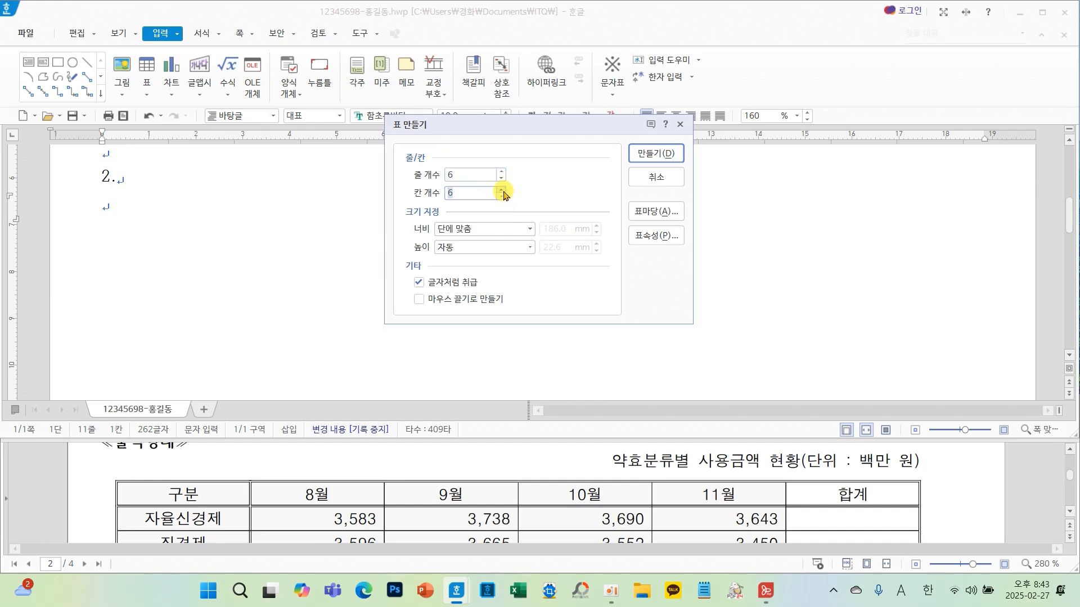
{"action": "left_click", "coordinate": [501, 178]}
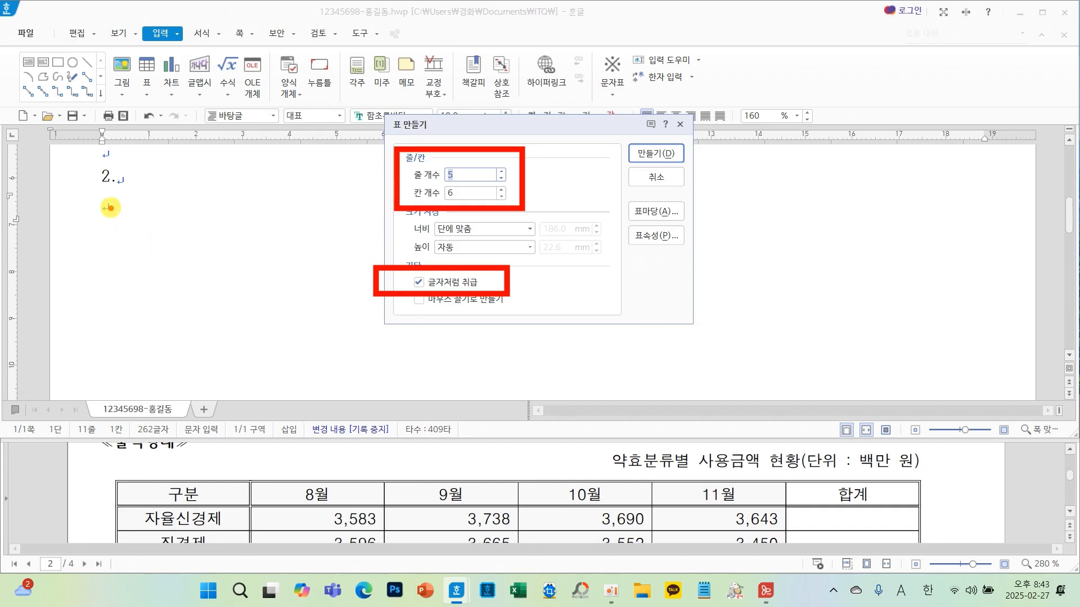
{"action": "left_click_drag", "start_coordinate": [106, 201], "coordinate": [102, 219]}
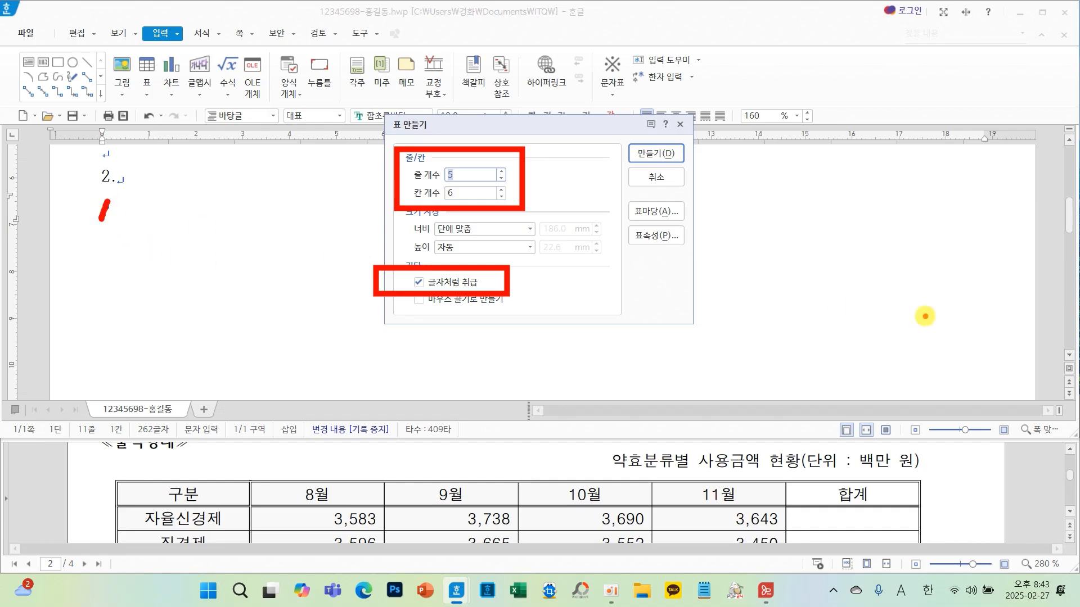
{"action": "left_click_drag", "start_coordinate": [972, 191], "coordinate": [975, 221]}
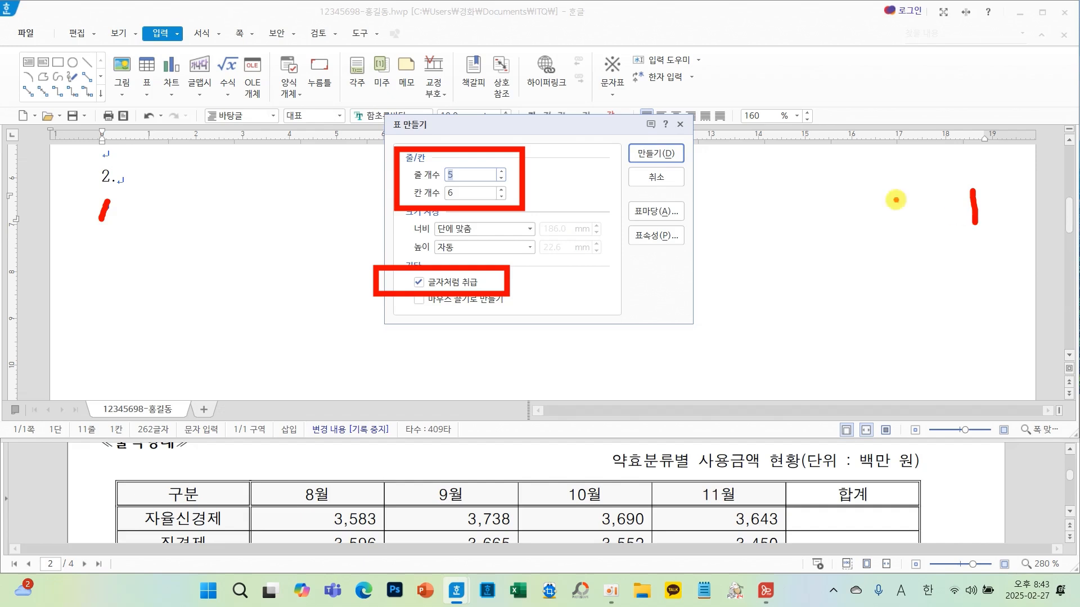
{"action": "left_click_drag", "start_coordinate": [645, 140], "coordinate": [716, 98]}
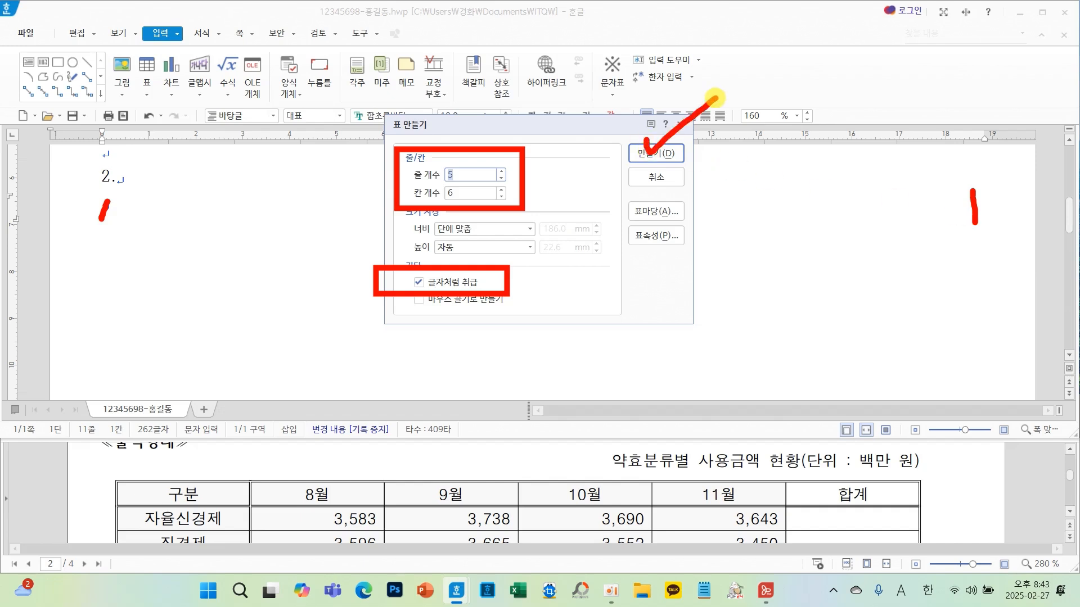
{"action": "left_click", "coordinate": [665, 153]}
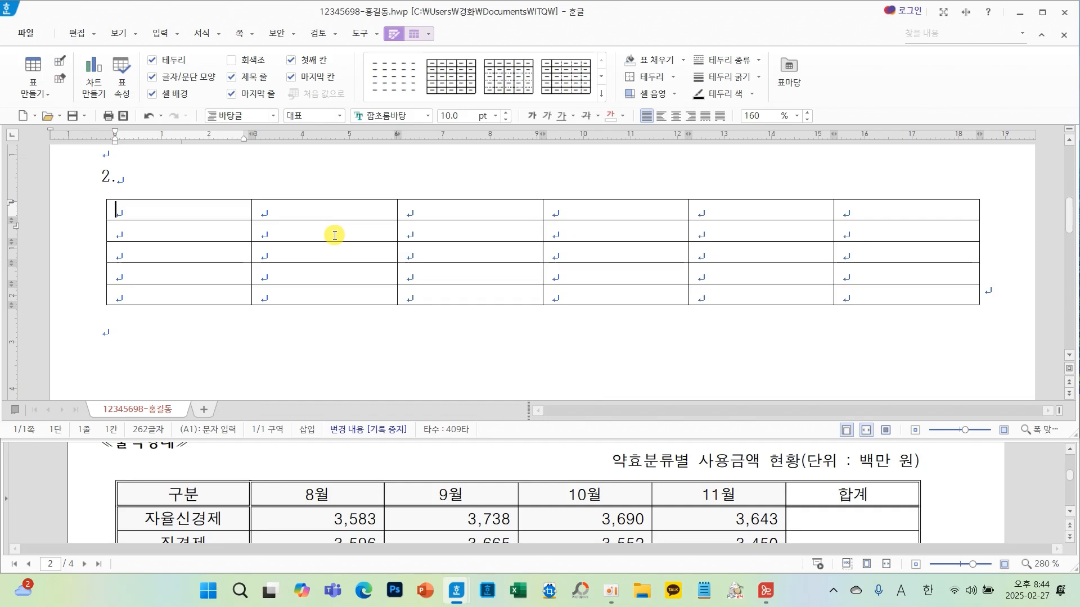
- Select every cell of the table and increase the row heights slightly
{"action": "left_click_drag", "start_coordinate": [188, 210], "coordinate": [897, 291]}
{"action": "left_click", "coordinate": [469, 247]}
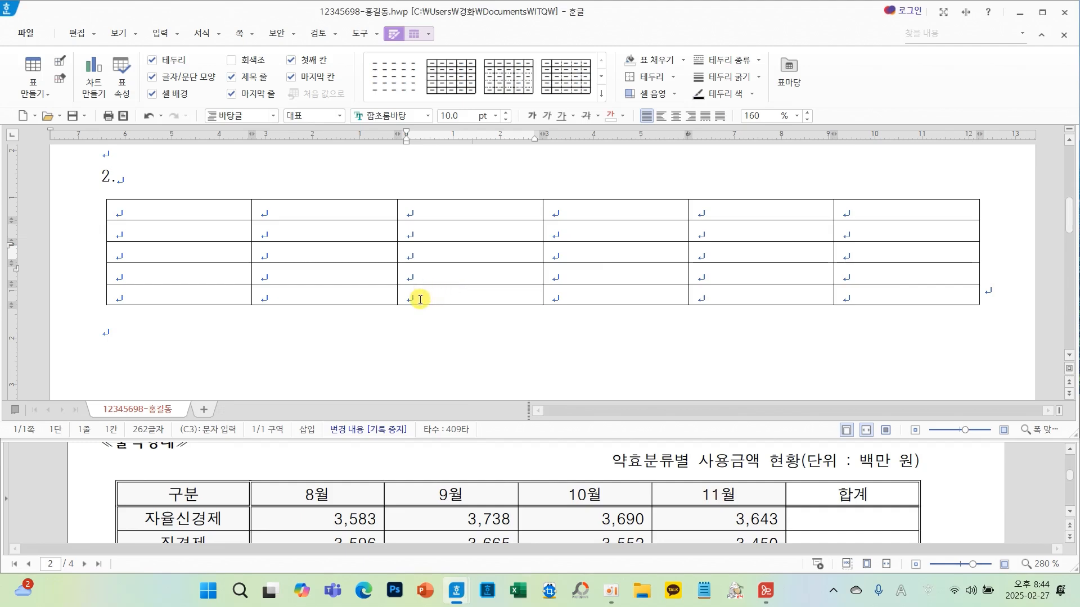
{"action": "left_click_drag", "start_coordinate": [415, 256], "coordinate": [415, 372]}
{"action": "left_click_drag", "start_coordinate": [423, 256], "coordinate": [480, 254]}
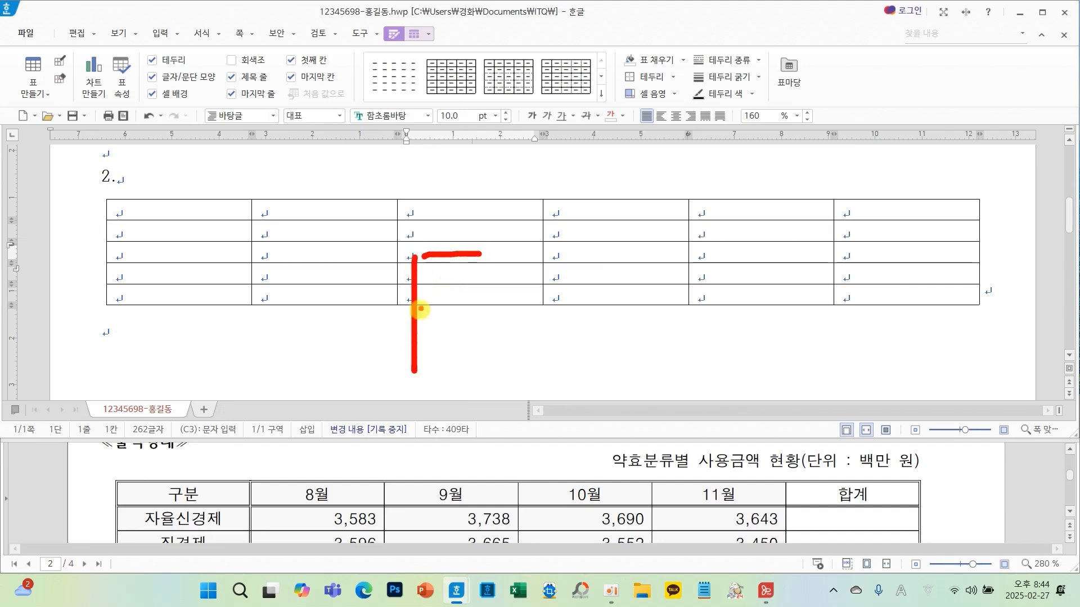
{"action": "mouse_move", "coordinate": [421, 309]}
{"action": "left_mouse_down"}
{"action": "mouse_move", "coordinate": [446, 301]}
{"action": "mouse_move", "coordinate": [450, 325]}
{"action": "left_mouse_up"}
{"action": "mouse_move", "coordinate": [554, 264]}
{"action": "left_mouse_down"}
{"action": "mouse_move", "coordinate": [494, 318]}
{"action": "mouse_move", "coordinate": [495, 350]}
{"action": "left_mouse_up"}
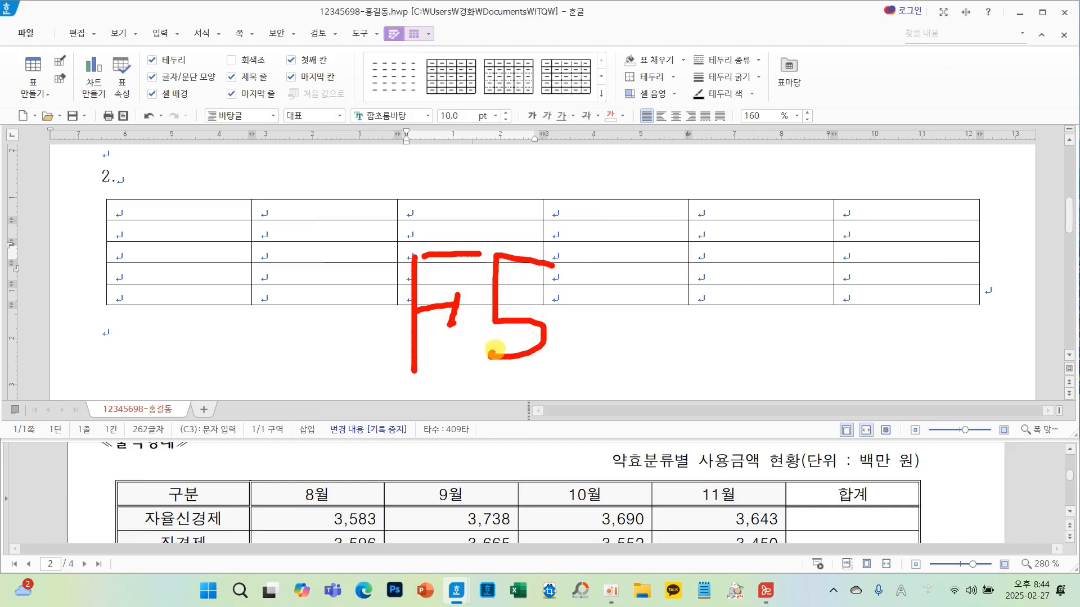
{"action": "mouse_move", "coordinate": [580, 324]}
{"action": "left_mouse_down"}
{"action": "mouse_move", "coordinate": [657, 309]}
{"action": "mouse_move", "coordinate": [622, 343]}
{"action": "left_mouse_up"}
{"action": "mouse_move", "coordinate": [689, 276]}
{"action": "left_mouse_down"}
{"action": "mouse_move", "coordinate": [706, 292]}
{"action": "mouse_move", "coordinate": [704, 336]}
{"action": "left_mouse_up"}
{"action": "mouse_move", "coordinate": [779, 247]}
{"action": "left_mouse_down"}
{"action": "mouse_move", "coordinate": [781, 265]}
{"action": "mouse_move", "coordinate": [824, 256]}
{"action": "left_mouse_up"}
{"action": "left_click_drag", "start_coordinate": [782, 299], "coordinate": [858, 295]}
{"action": "mouse_move", "coordinate": [869, 262]}
{"action": "left_mouse_down"}
{"action": "mouse_move", "coordinate": [833, 352]}
{"action": "mouse_move", "coordinate": [886, 351]}
{"action": "left_mouse_up"}
{"action": "key", "text": "Escape"}
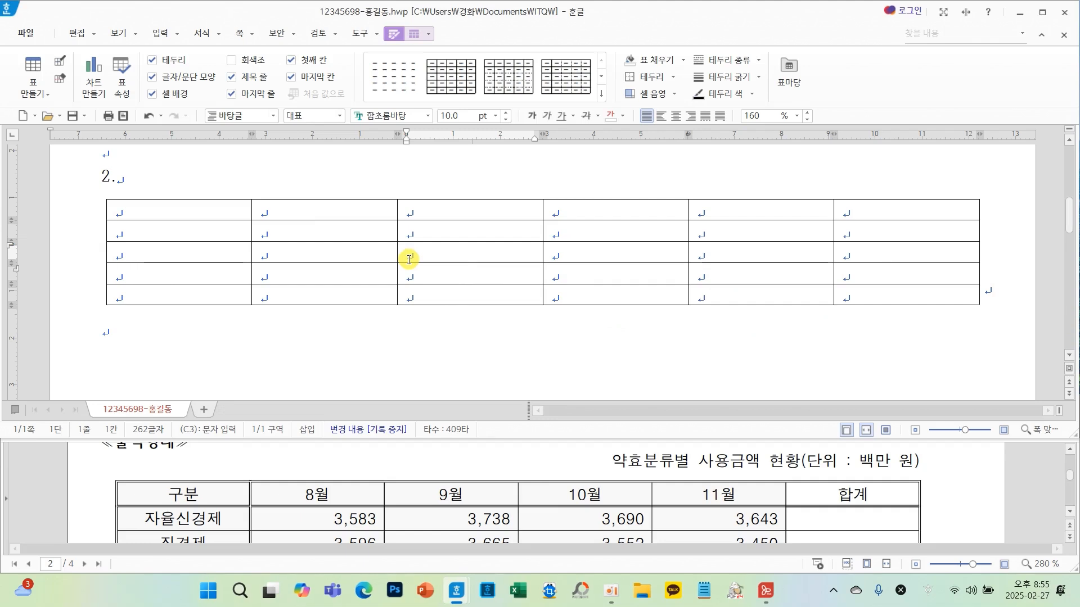
{"action": "key", "text": "F5"}
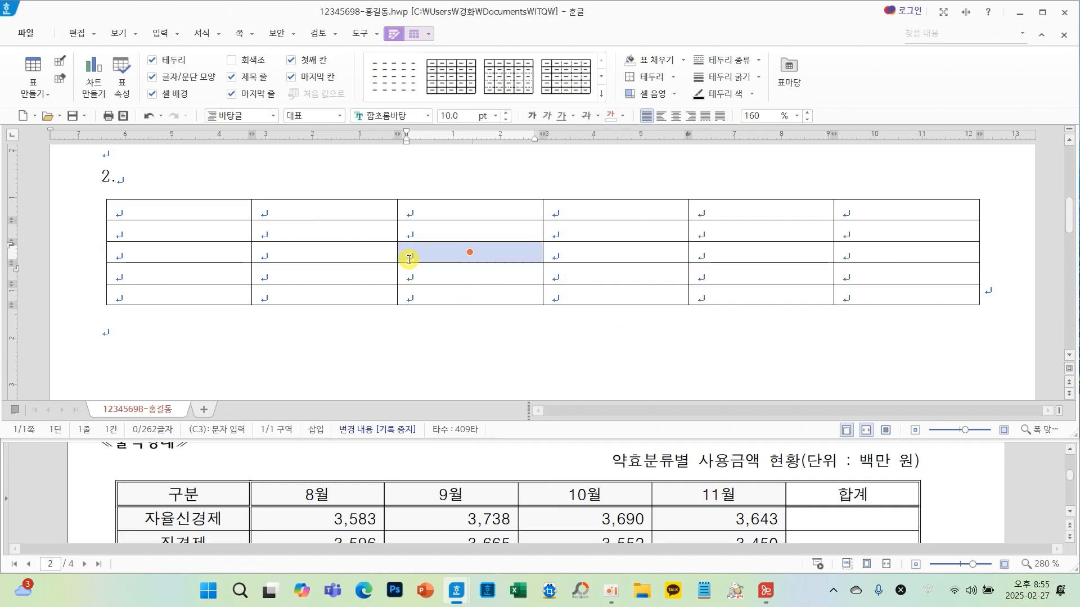
{"action": "key", "text": "F5"}
{"action": "key", "text": "F5"}
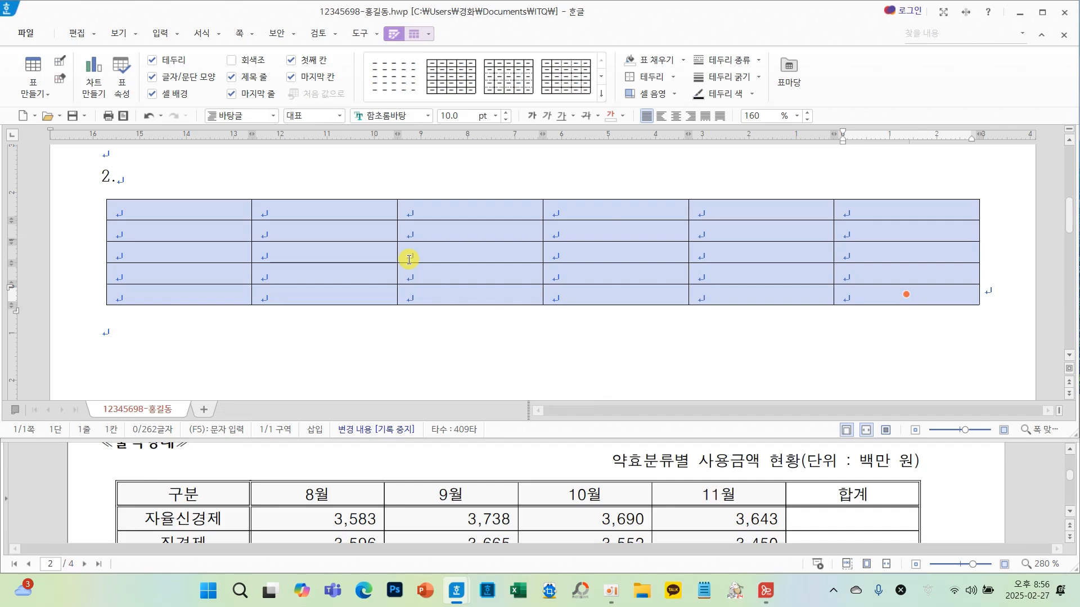
{"action": "key", "text": "ctrl+Down"}
{"action": "key", "text": "ctrl+Down"}
{"action": "key", "text": "ctrl+Down"}
{"action": "key", "text": "ctrl+Down"}
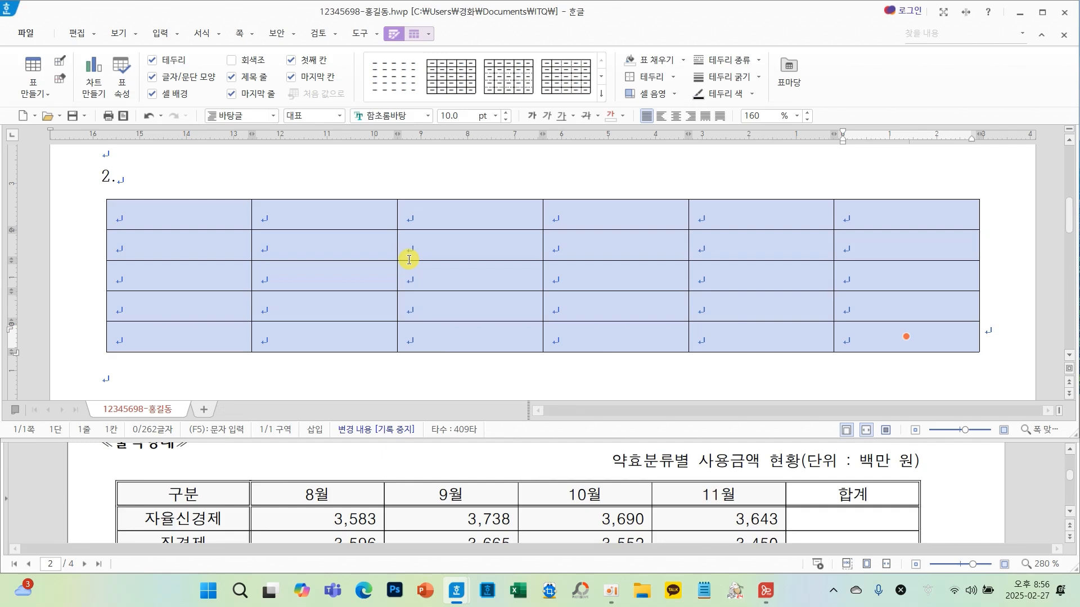
- Set the whole table's font to 돋움 and center-align the contents of all cells
{"action": "scroll", "coordinate": [434, 523], "scroll_direction": "up", "scroll_amount": 3}
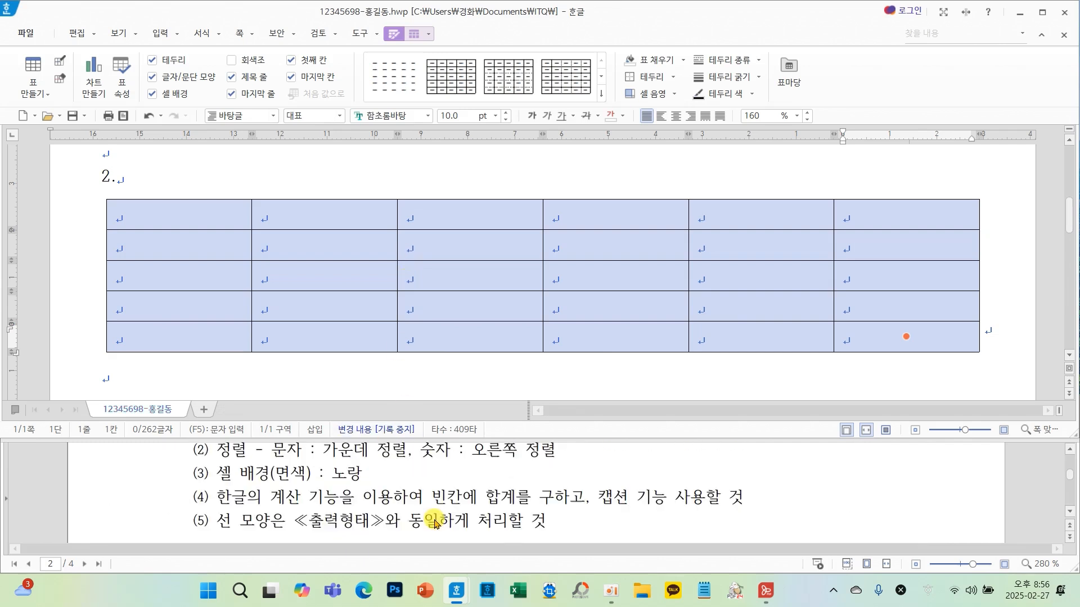
{"action": "scroll", "coordinate": [435, 522], "scroll_direction": "up", "scroll_amount": 1}
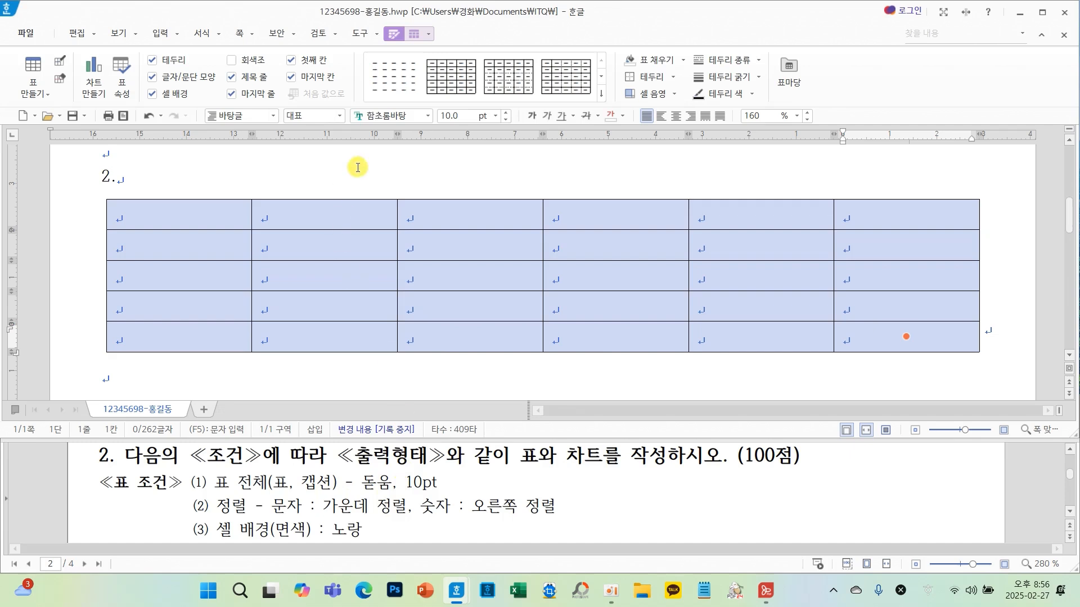
{"action": "left_click", "coordinate": [428, 116]}
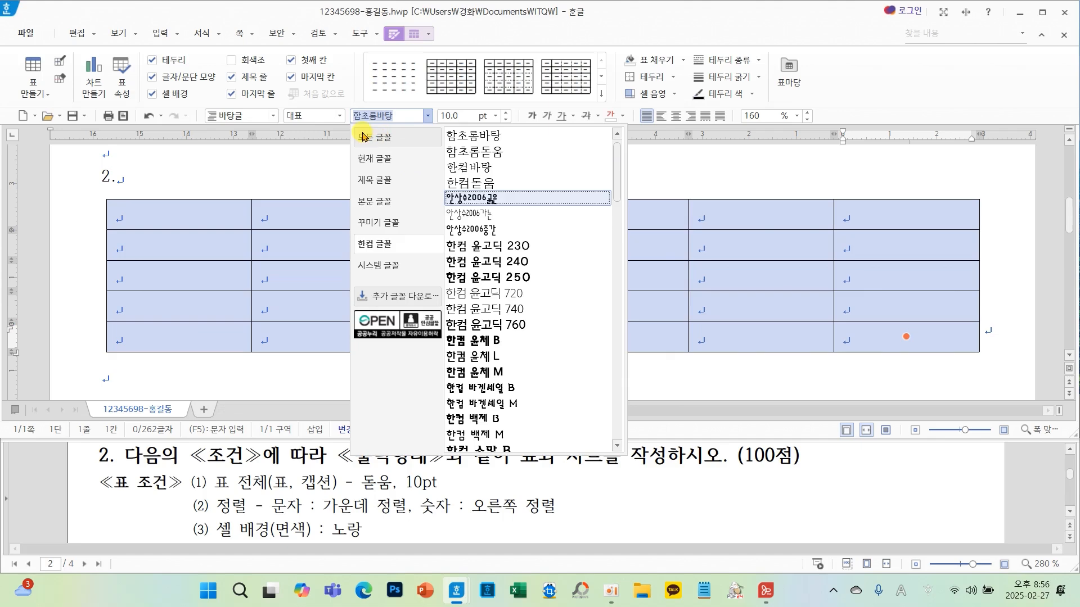
{"action": "left_click", "coordinate": [397, 143]}
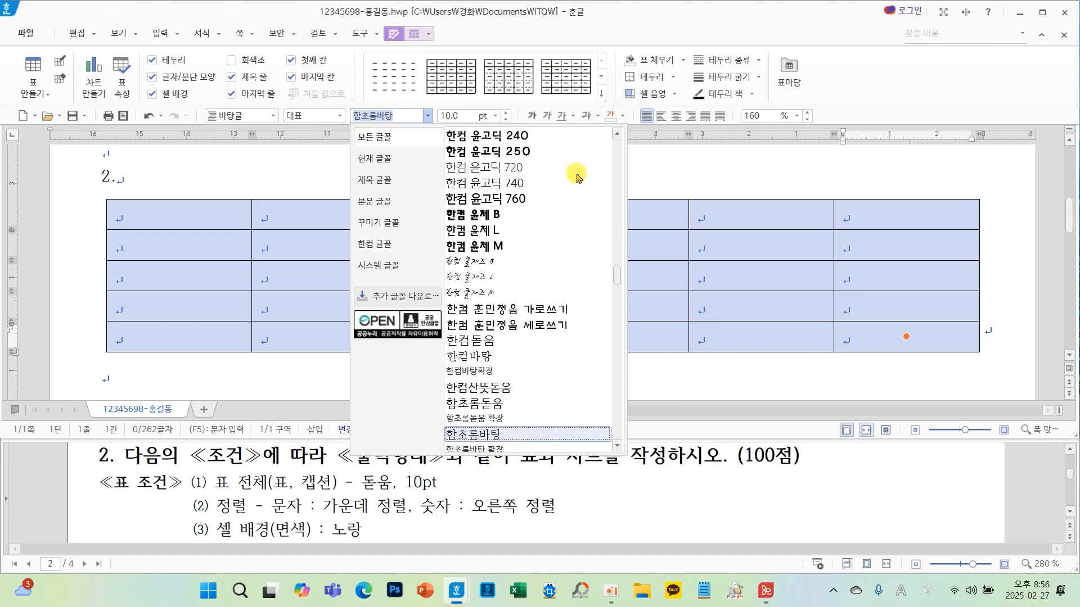
{"action": "left_click_drag", "start_coordinate": [617, 282], "coordinate": [617, 134]}
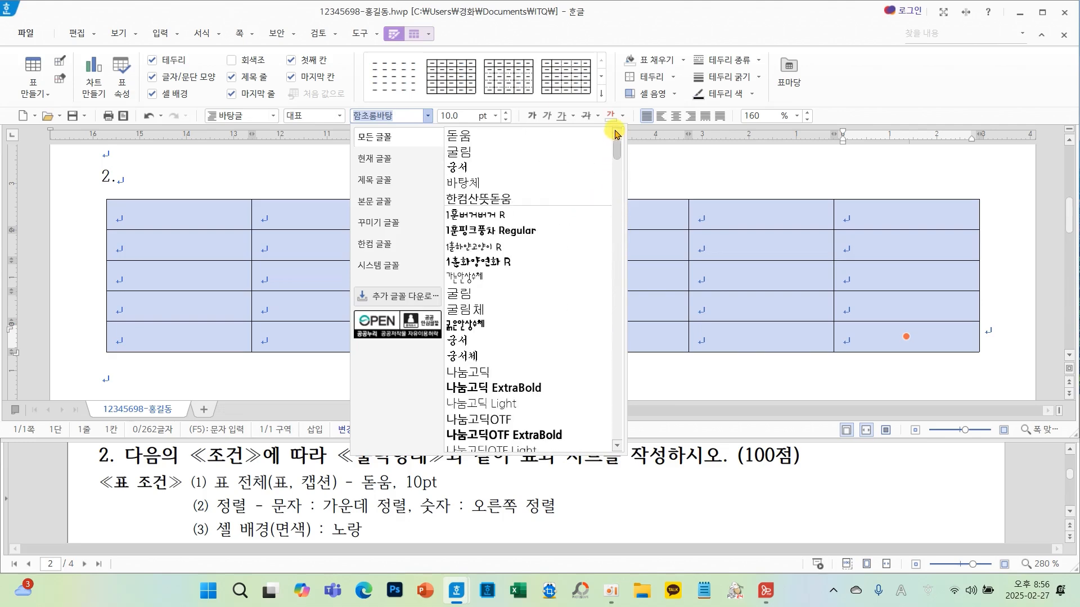
{"action": "left_click", "coordinate": [469, 140]}
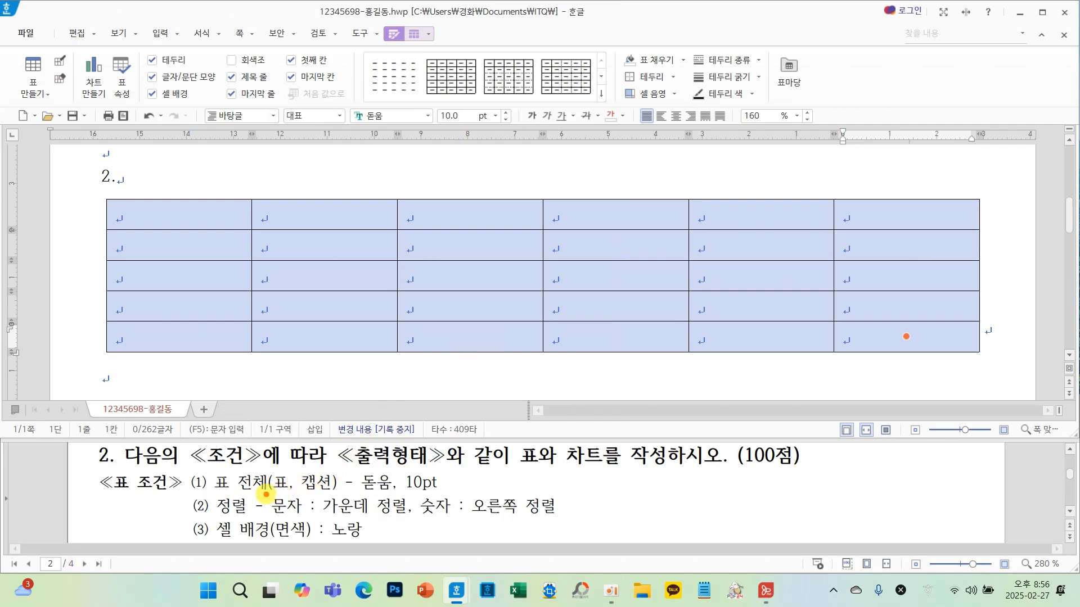
{"action": "mouse_move", "coordinate": [265, 497]}
{"action": "left_mouse_down"}
{"action": "mouse_move", "coordinate": [384, 530]}
{"action": "mouse_move", "coordinate": [562, 521]}
{"action": "left_mouse_up"}
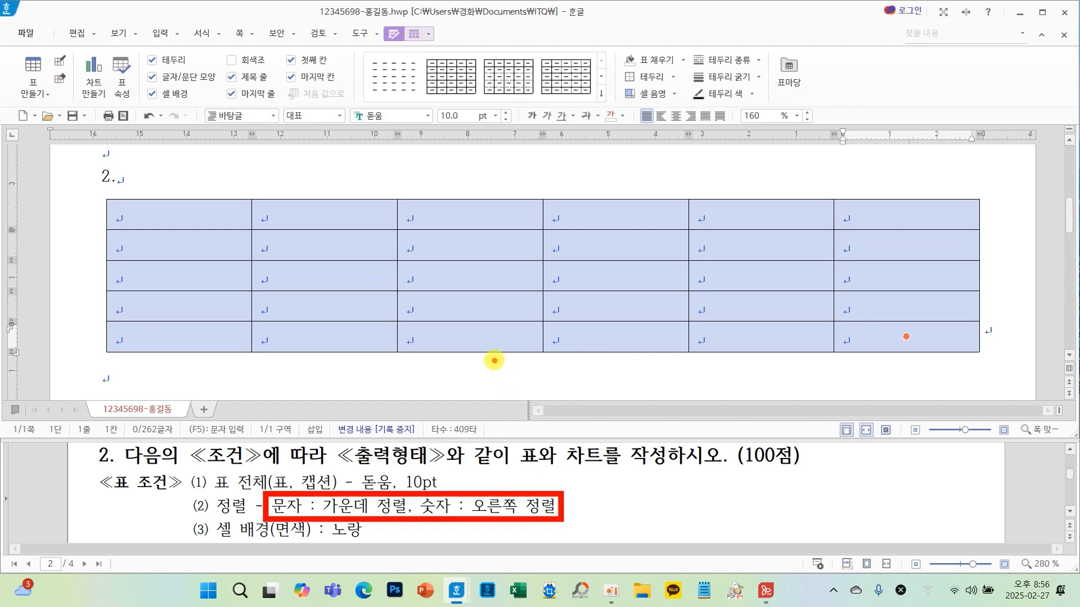
{"action": "left_click", "coordinate": [677, 116]}
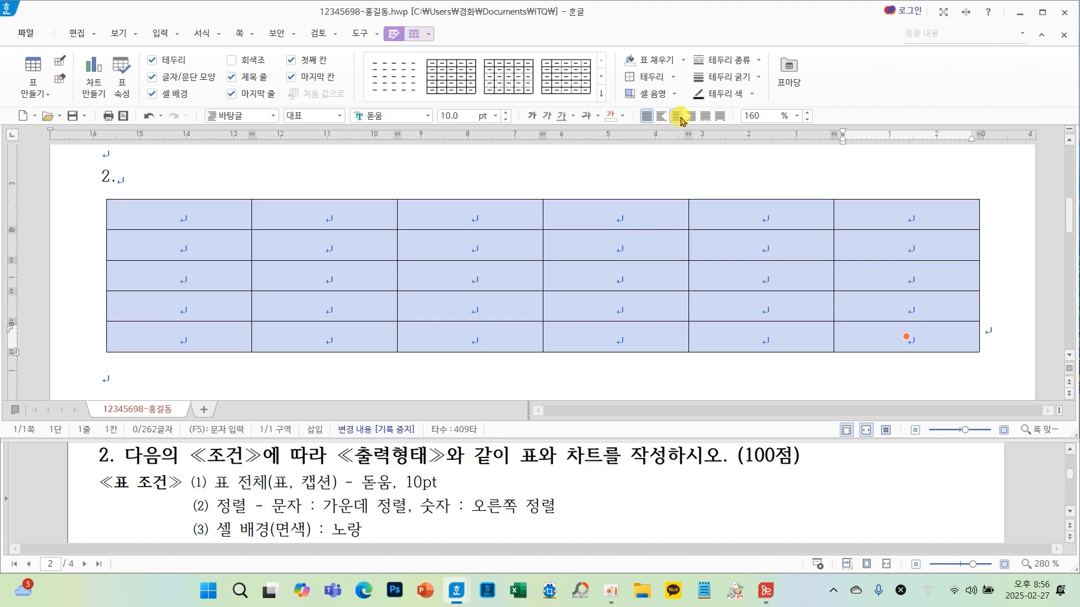
- Right-align the number cells, from the second row and second column to the table's last cell
{"action": "scroll", "coordinate": [538, 483], "scroll_direction": "down", "scroll_amount": 1}
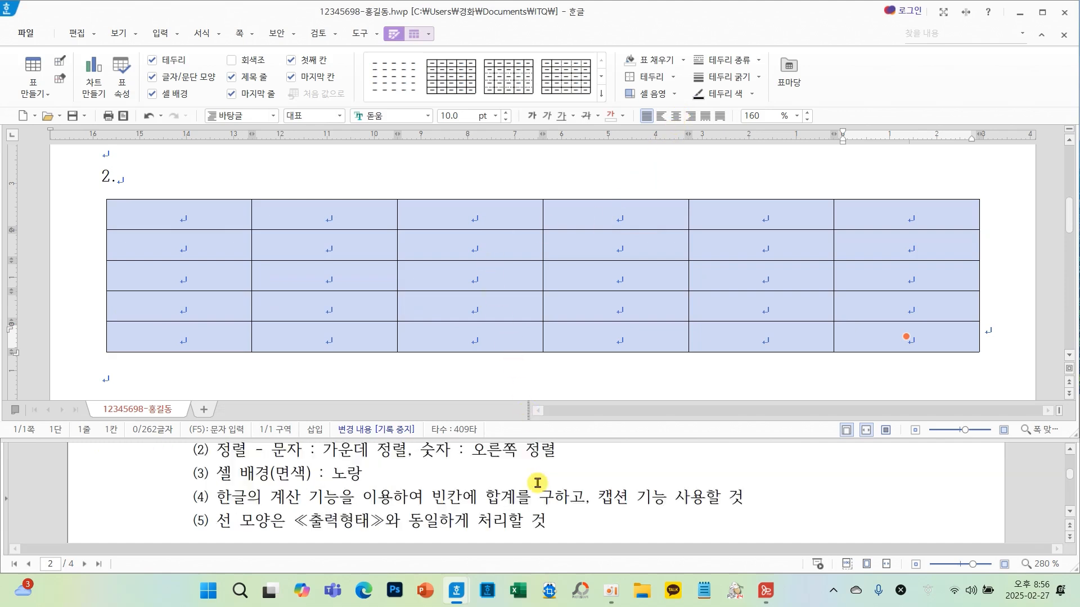
{"action": "scroll", "coordinate": [538, 483], "scroll_direction": "down", "scroll_amount": 5}
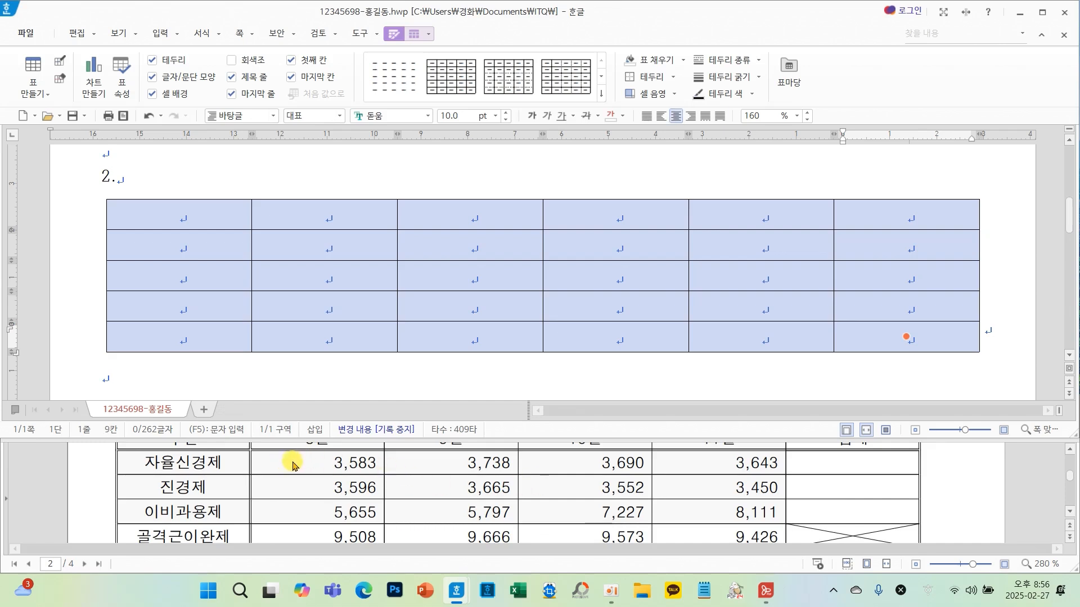
{"action": "left_click", "coordinate": [341, 242]}
{"action": "left_click_drag", "start_coordinate": [341, 242], "coordinate": [919, 346]}
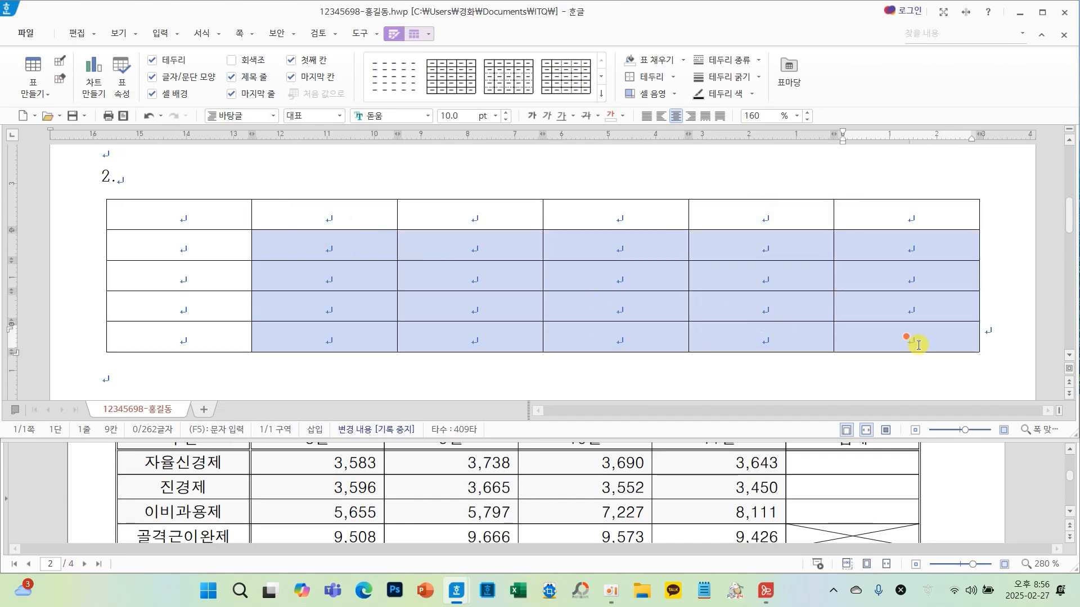
{"action": "left_click", "coordinate": [689, 116]}
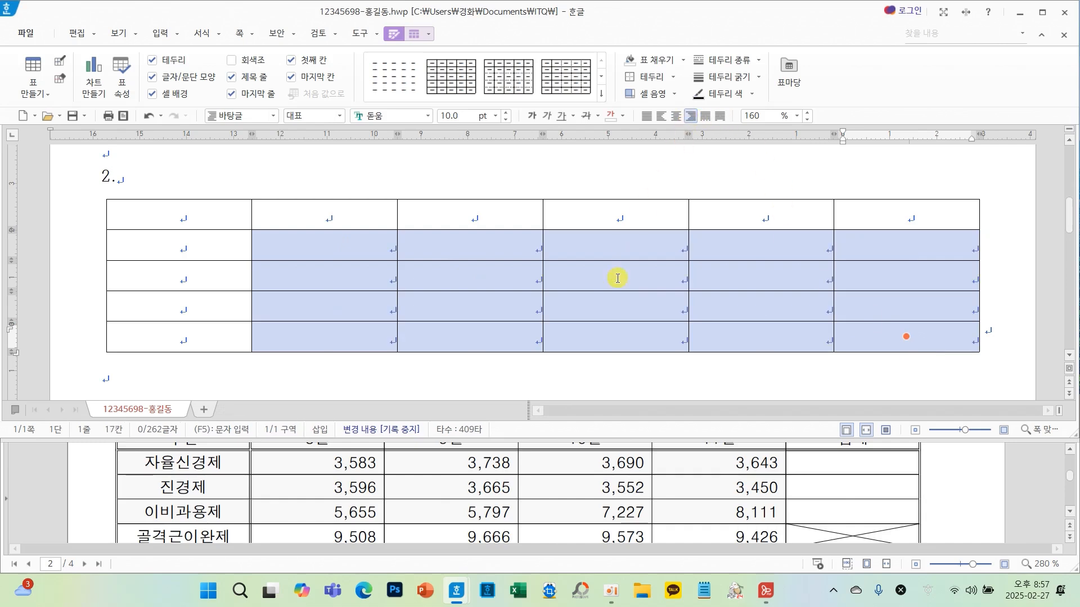
- Add a caption positioned above the table
{"action": "scroll", "coordinate": [553, 503], "scroll_direction": "up", "scroll_amount": 5}
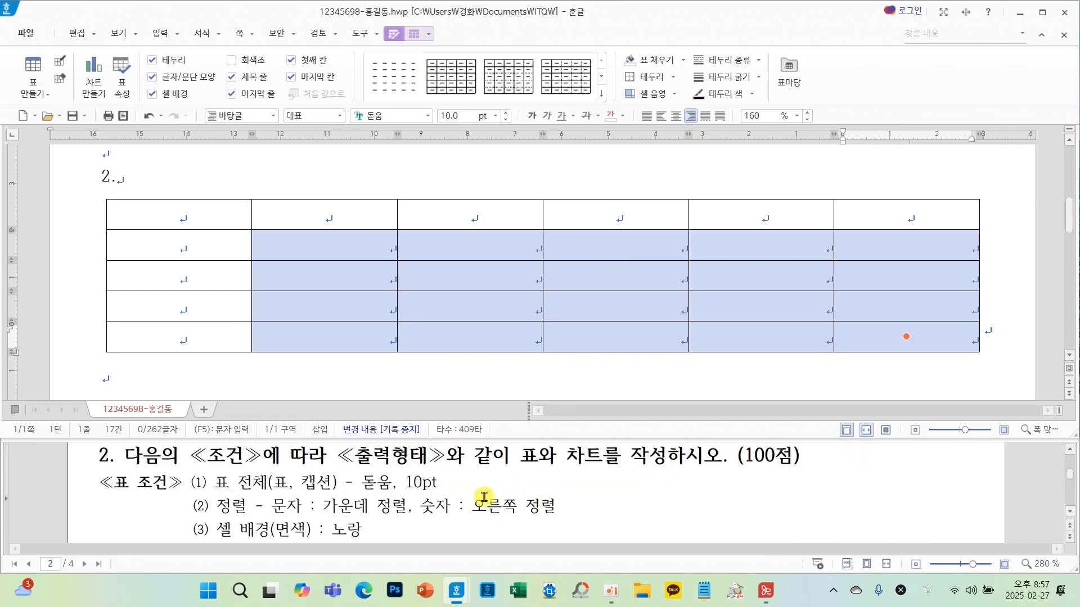
{"action": "mouse_move", "coordinate": [349, 477]}
{"action": "left_mouse_down"}
{"action": "mouse_move", "coordinate": [306, 467]}
{"action": "mouse_move", "coordinate": [284, 495]}
{"action": "mouse_move", "coordinate": [346, 498]}
{"action": "mouse_move", "coordinate": [351, 472]}
{"action": "left_mouse_up"}
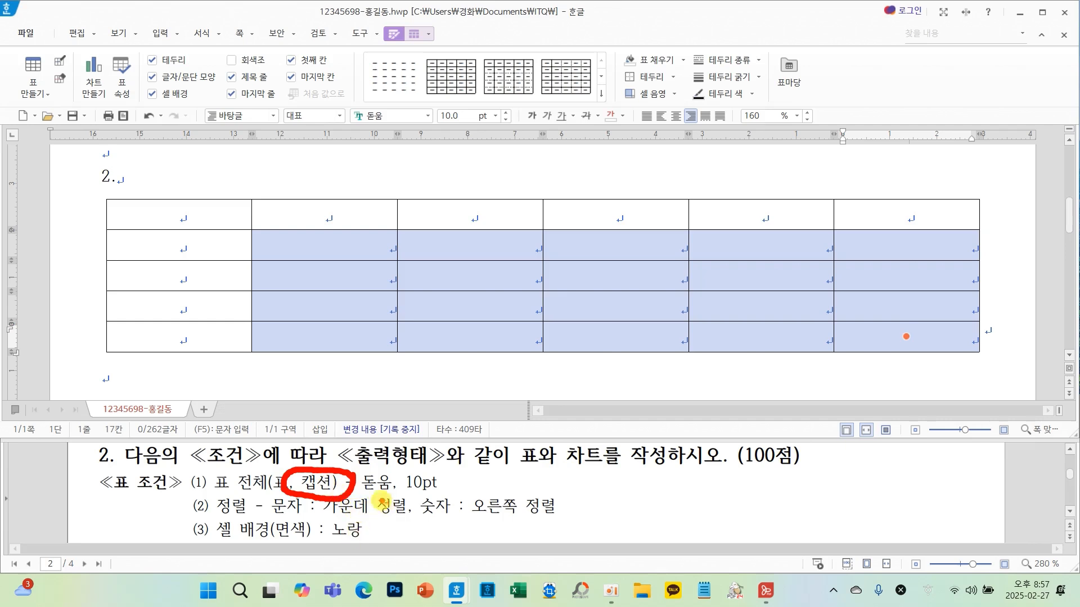
{"action": "left_click_drag", "start_coordinate": [356, 495], "coordinate": [406, 493]}
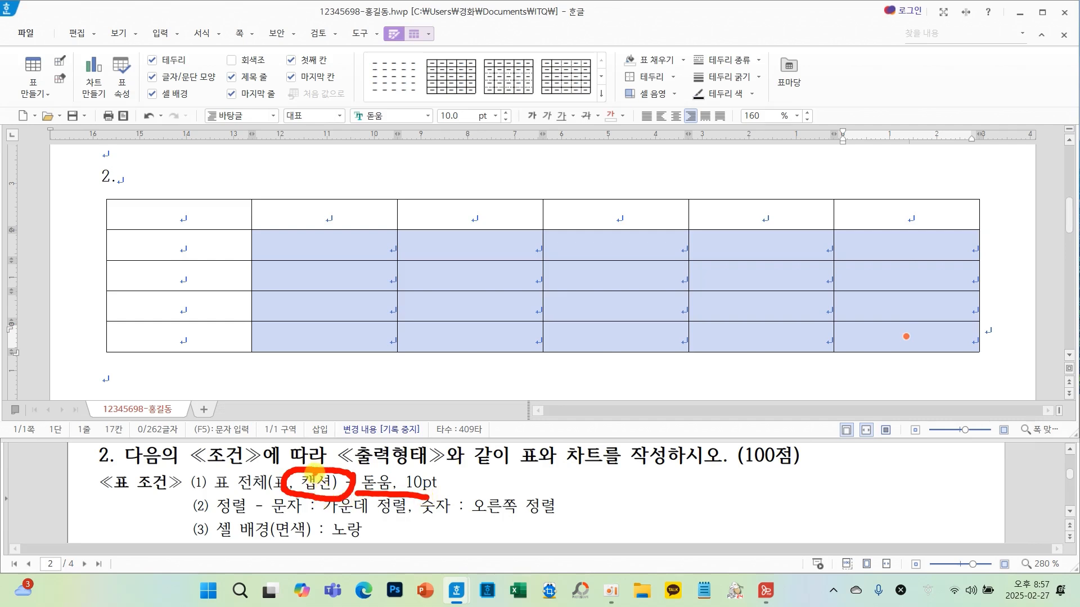
{"action": "left_click", "coordinate": [452, 246]}
{"action": "left_click", "coordinate": [434, 243]}
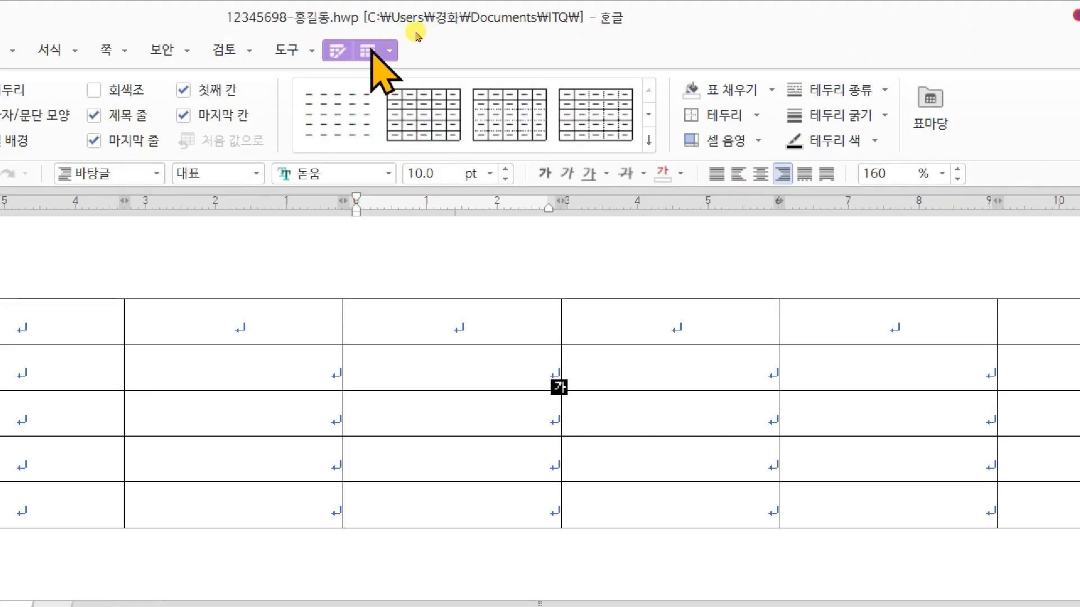
{"action": "left_click", "coordinate": [367, 52]}
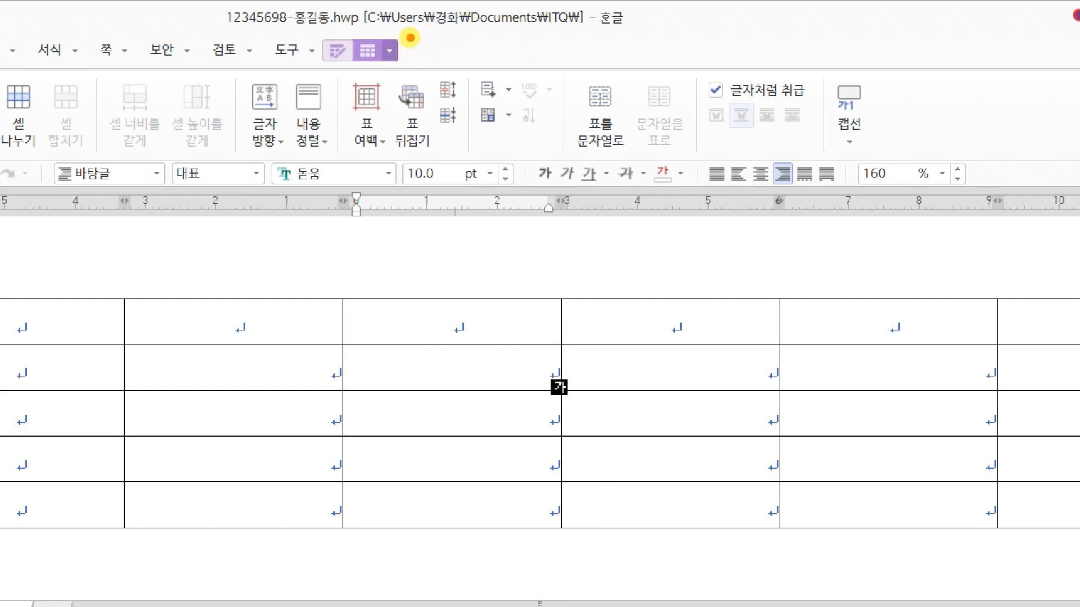
{"action": "mouse_move", "coordinate": [415, 37]}
{"action": "left_mouse_down"}
{"action": "mouse_move", "coordinate": [364, 27]}
{"action": "mouse_move", "coordinate": [358, 59]}
{"action": "mouse_move", "coordinate": [410, 56]}
{"action": "mouse_move", "coordinate": [414, 35]}
{"action": "mouse_move", "coordinate": [426, 68]}
{"action": "left_mouse_up"}
{"action": "mouse_move", "coordinate": [833, 147]}
{"action": "left_mouse_down"}
{"action": "mouse_move", "coordinate": [900, 138]}
{"action": "mouse_move", "coordinate": [804, 87]}
{"action": "mouse_move", "coordinate": [835, 160]}
{"action": "left_mouse_up"}
{"action": "mouse_move", "coordinate": [762, 155]}
{"action": "left_mouse_down"}
{"action": "mouse_move", "coordinate": [754, 190]}
{"action": "mouse_move", "coordinate": [796, 186]}
{"action": "left_mouse_up"}
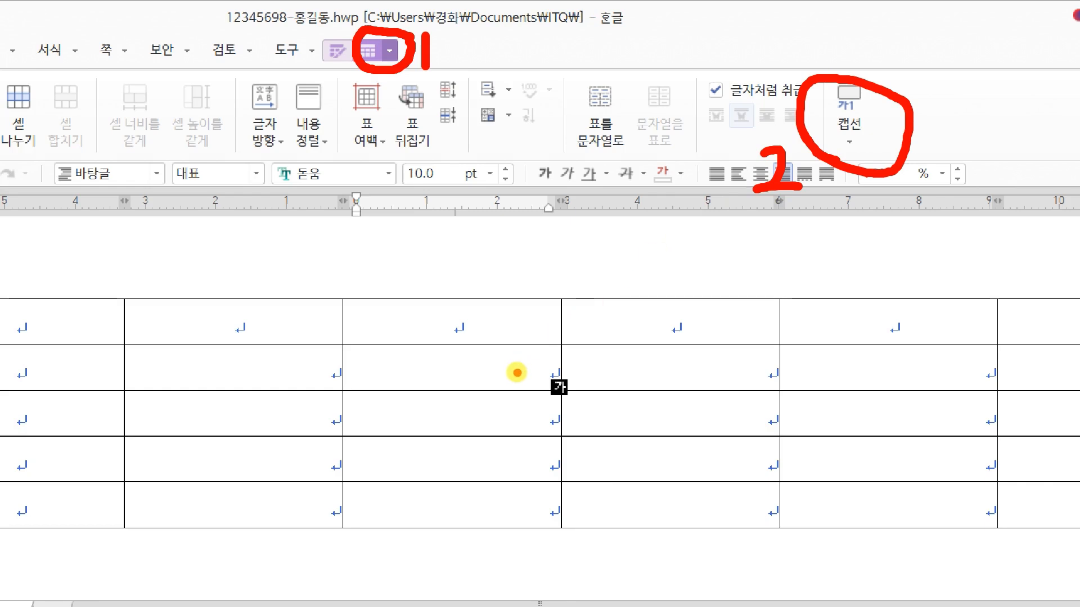
{"action": "key", "text": "Escape"}
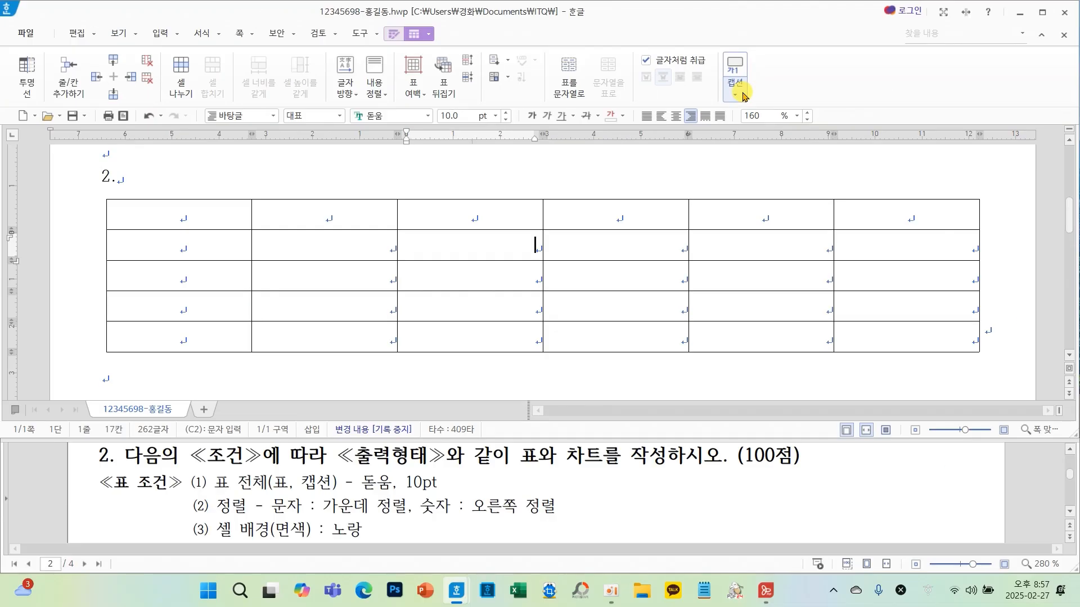
{"action": "left_click", "coordinate": [735, 94]}
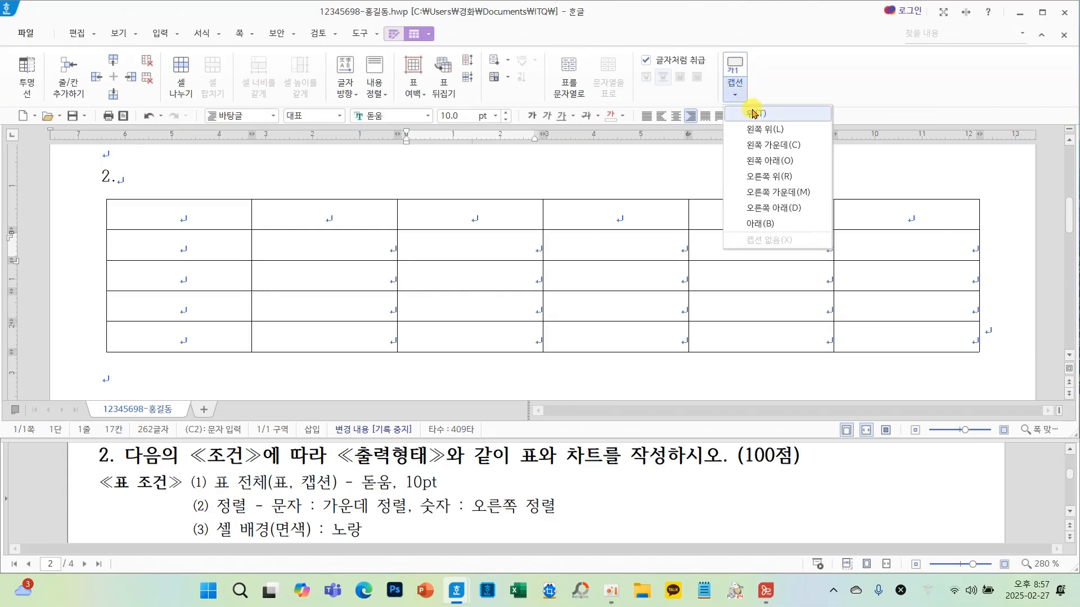
{"action": "left_click", "coordinate": [754, 113]}
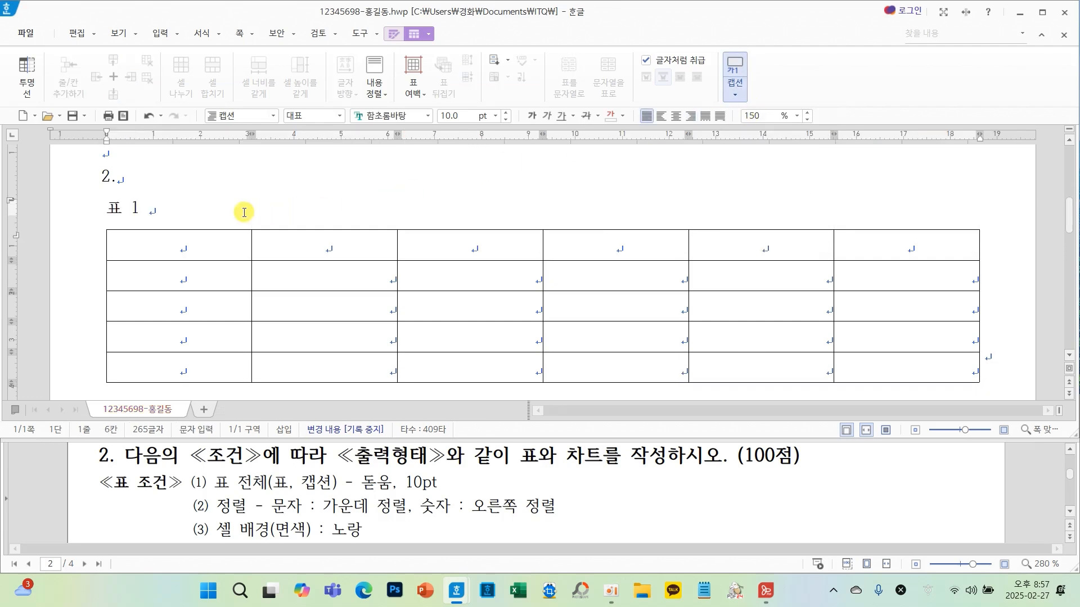
- Replace the caption text with "약효분류별 사용금액 현황(단위 : 백만 원)"
{"action": "left_click_drag", "start_coordinate": [149, 212], "coordinate": [103, 212]}
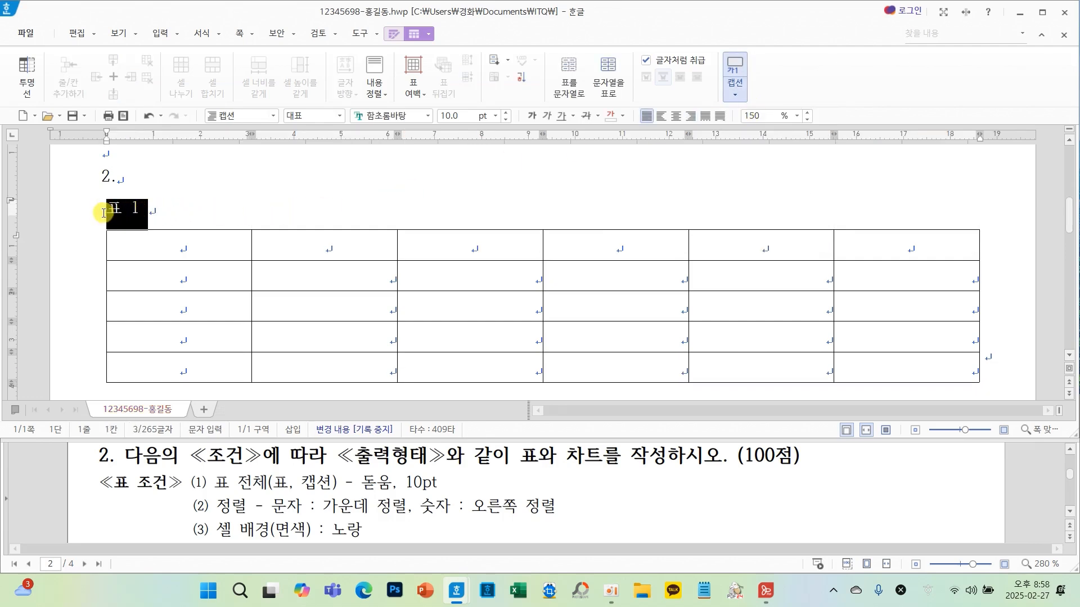
{"action": "key", "text": "F9"}
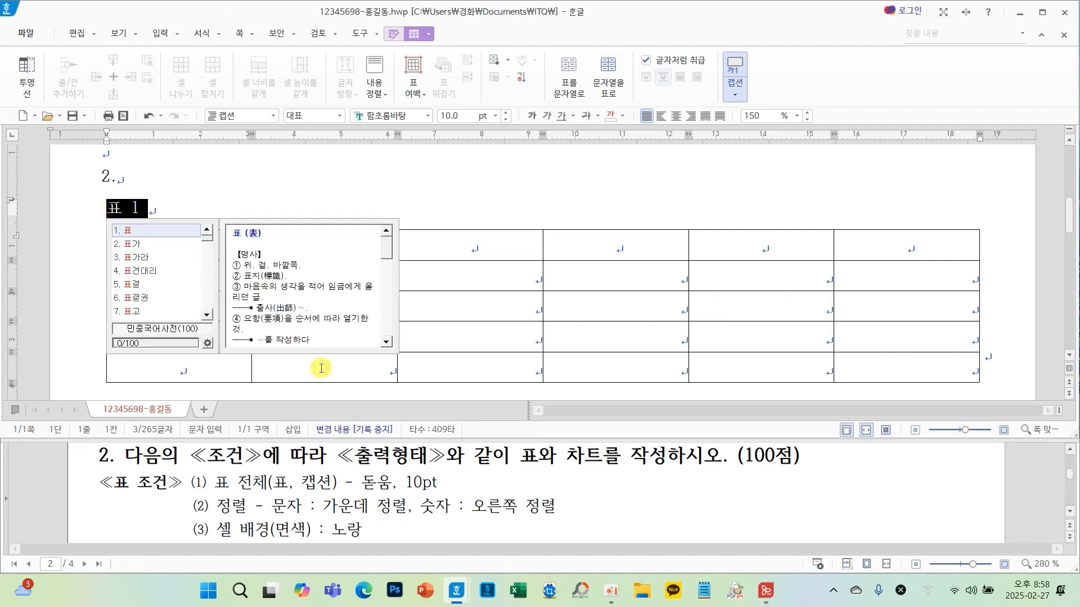
{"action": "scroll", "coordinate": [485, 497], "scroll_direction": "down", "scroll_amount": 3}
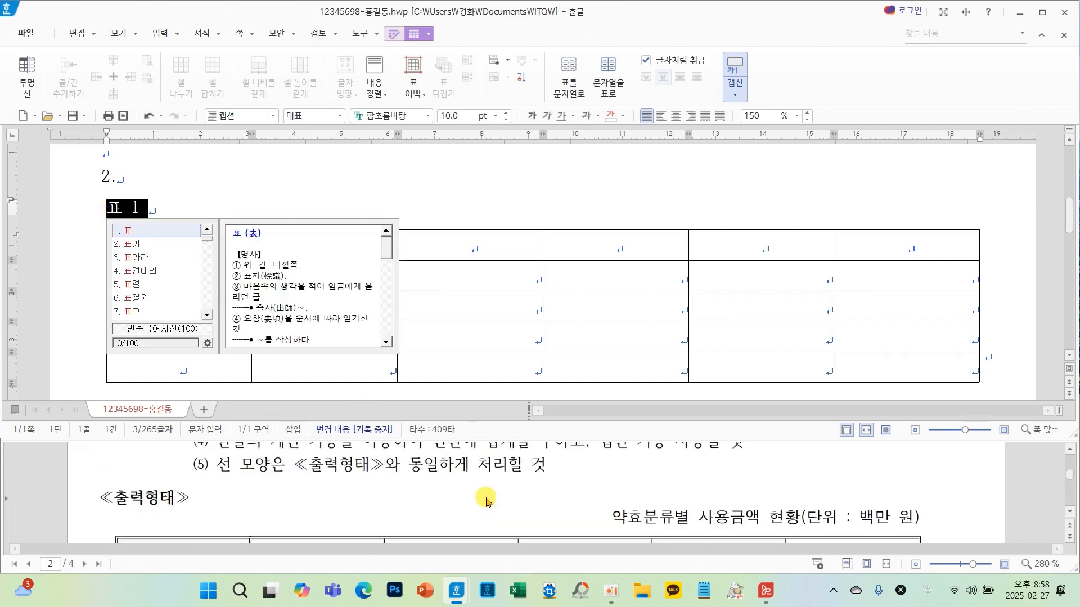
{"action": "type", "text": "약효분"}
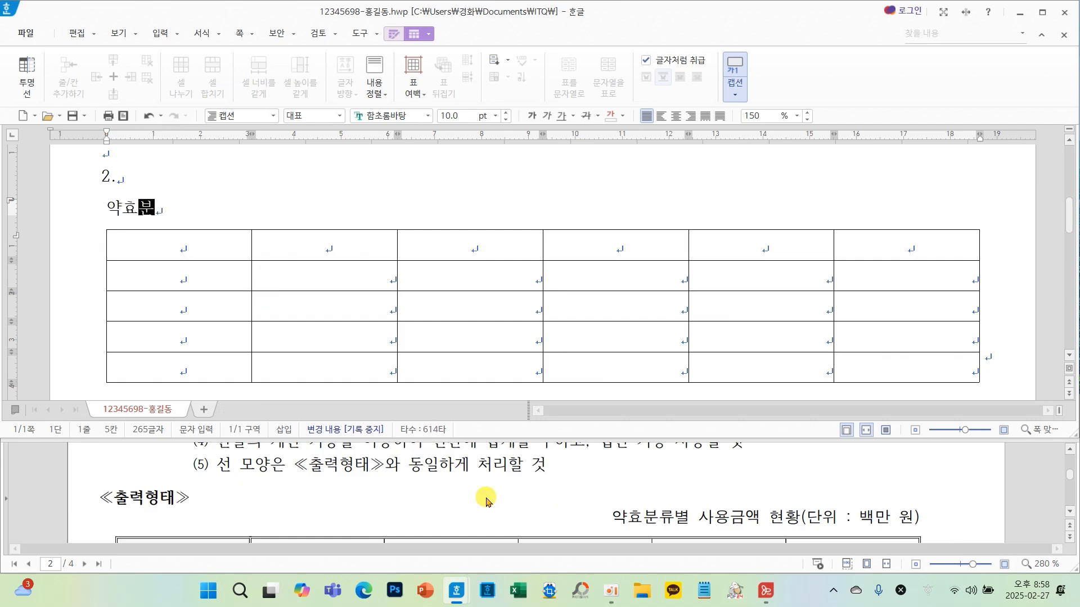
{"action": "type", "text": "류별 ㅅㅏ용금ㅇ"}
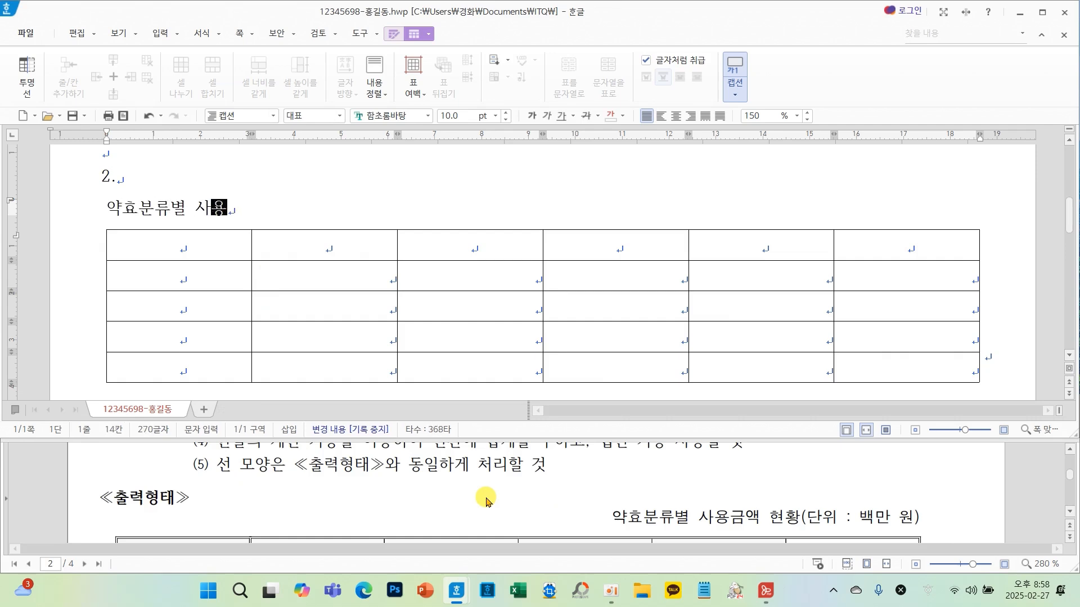
{"action": "type", "text": "ㅐㄱ 현황"}
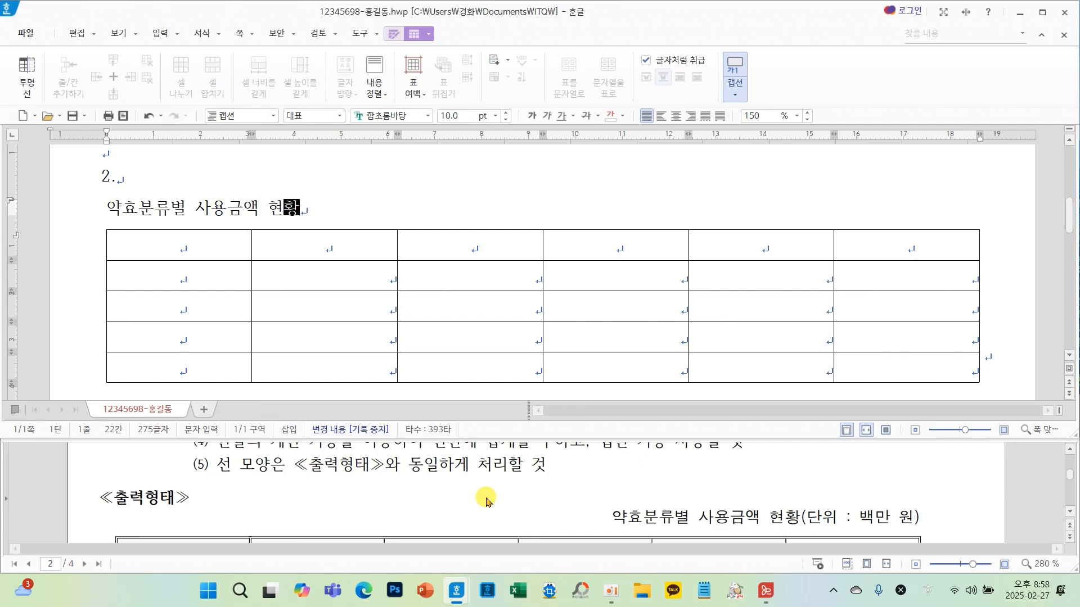
{"action": "type", "text": "(ㄷㅏㄴ위 "}
{"action": "type", "text": ": 백"}
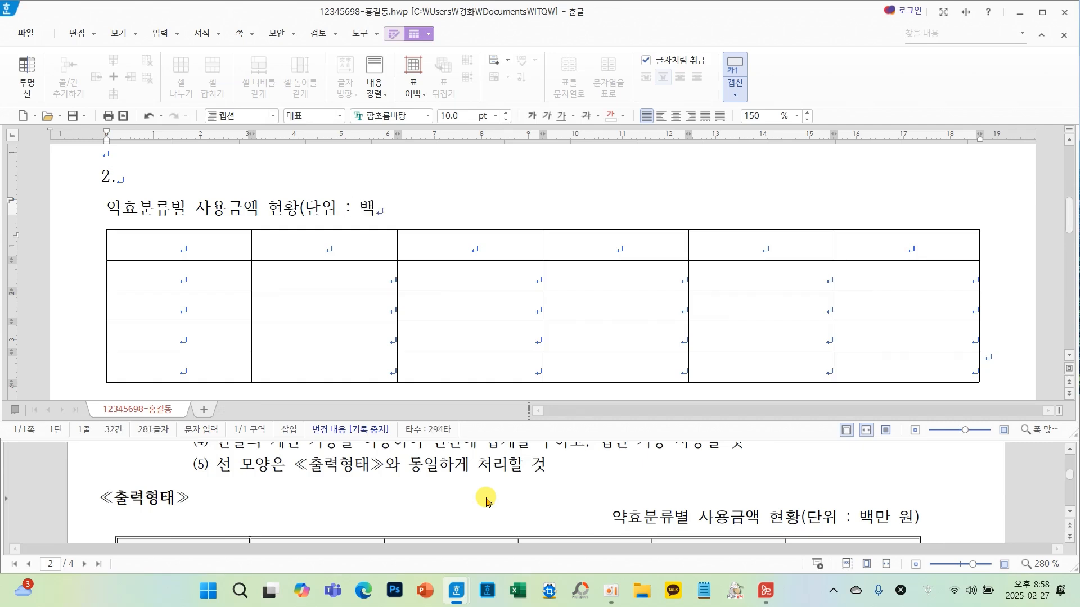
{"action": "type", "text": "ㅁ"}
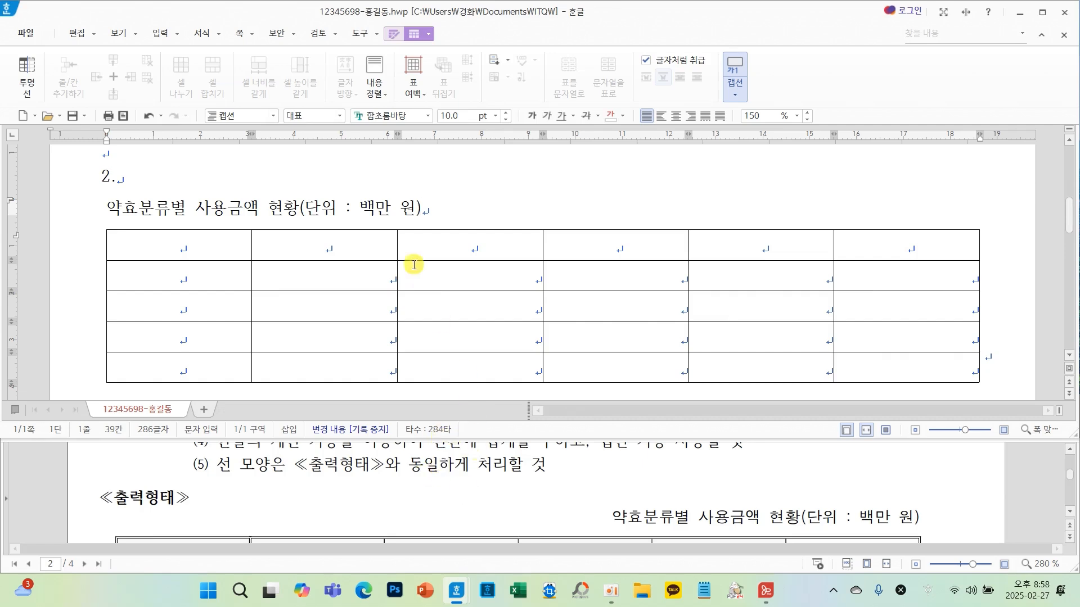
- Set the caption's font to 돋움 and right-align the caption
{"action": "left_click_drag", "start_coordinate": [427, 210], "coordinate": [111, 218]}
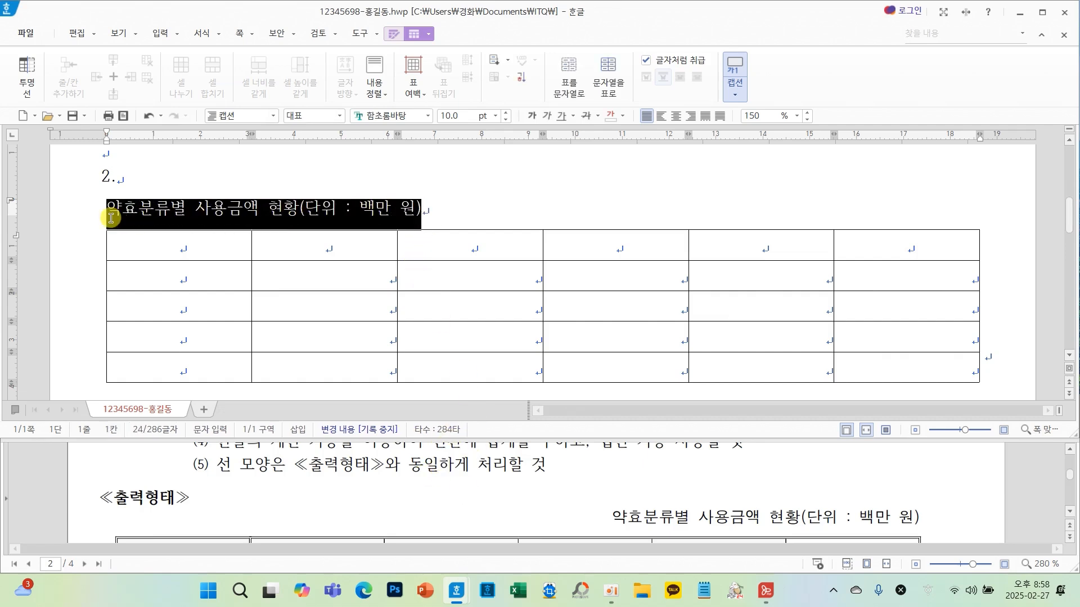
{"action": "scroll", "coordinate": [371, 504], "scroll_direction": "up", "scroll_amount": 3}
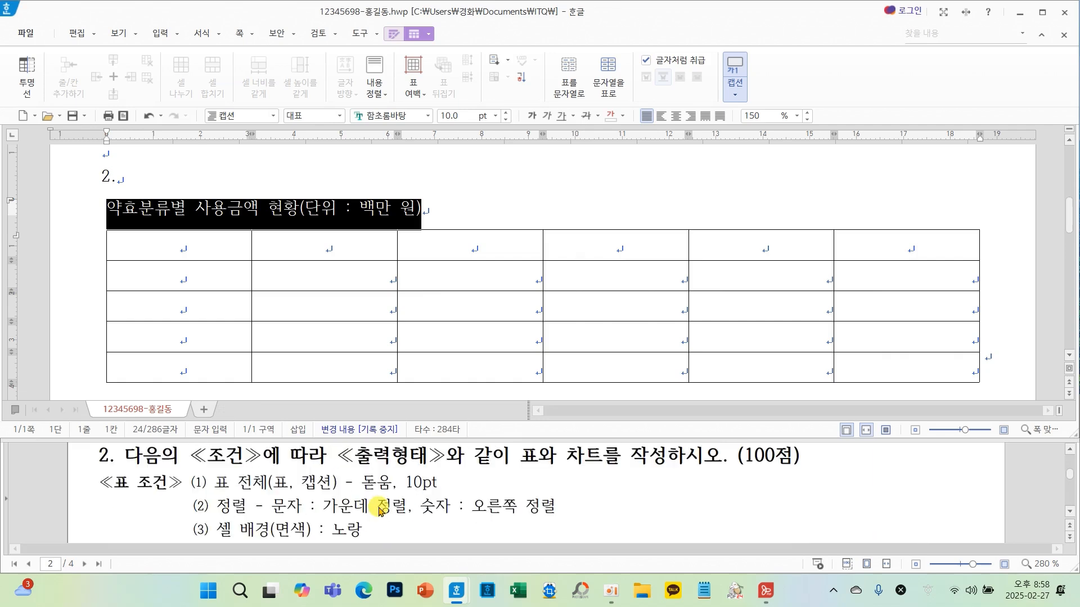
{"action": "left_click", "coordinate": [426, 117]}
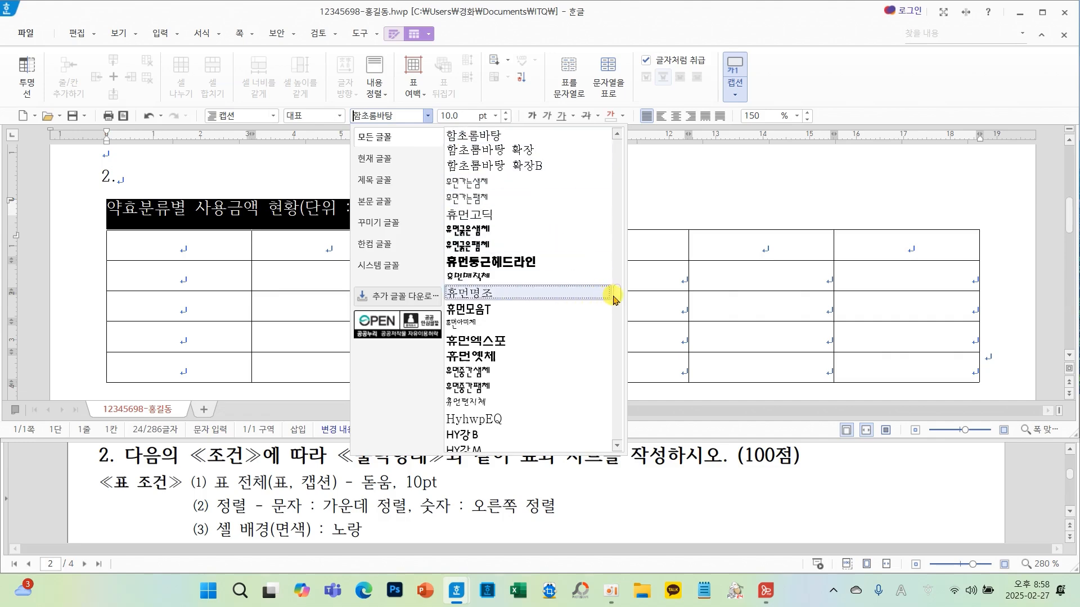
{"action": "left_click_drag", "start_coordinate": [615, 297], "coordinate": [615, 140]}
{"action": "left_click", "coordinate": [459, 135]}
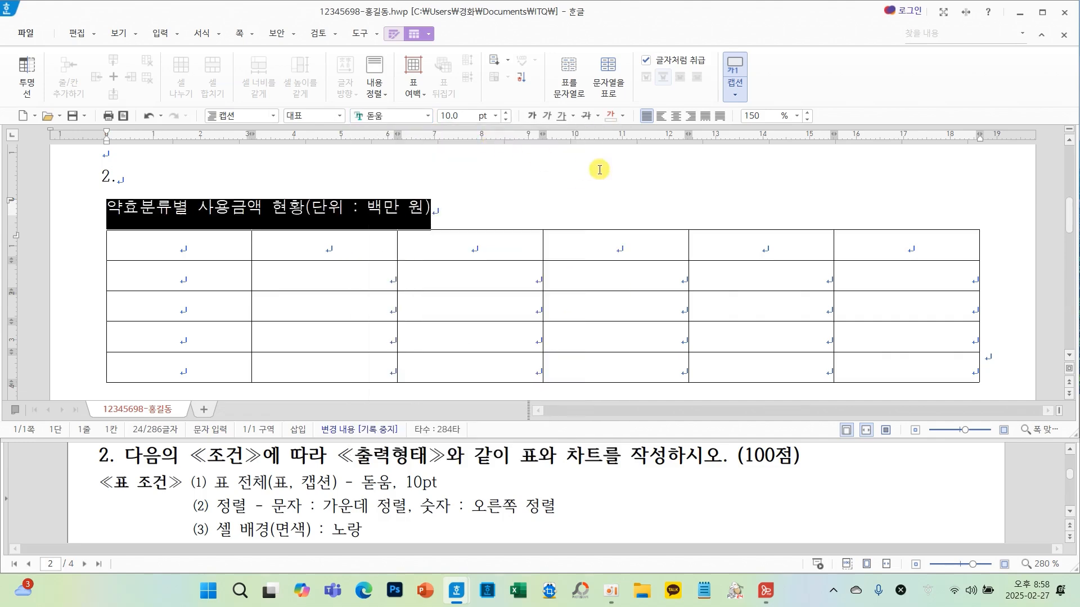
{"action": "left_click", "coordinate": [691, 116]}
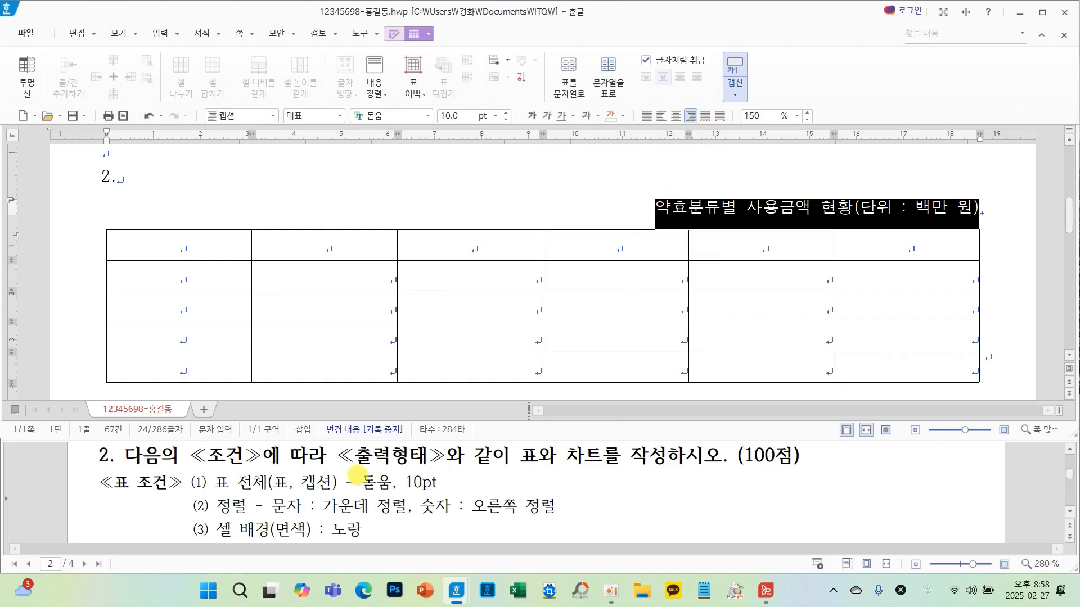
{"action": "mouse_move", "coordinate": [339, 466]}
{"action": "left_mouse_down"}
{"action": "mouse_move", "coordinate": [477, 500]}
{"action": "mouse_move", "coordinate": [686, 282]}
{"action": "mouse_move", "coordinate": [699, 225]}
{"action": "mouse_move", "coordinate": [672, 242]}
{"action": "mouse_move", "coordinate": [721, 242]}
{"action": "left_mouse_up"}
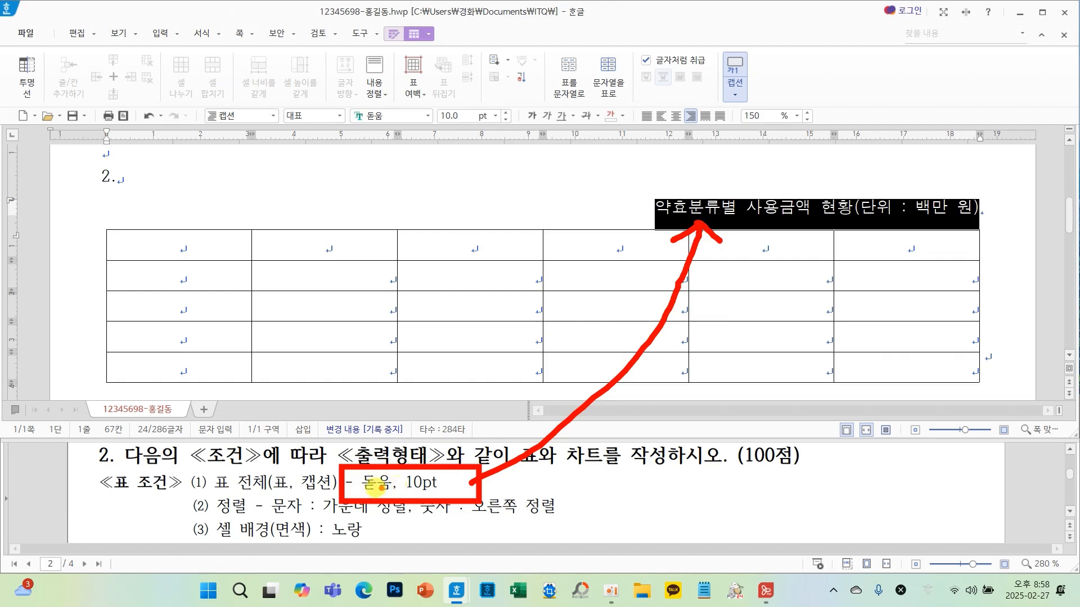
{"action": "key", "text": "Escape"}
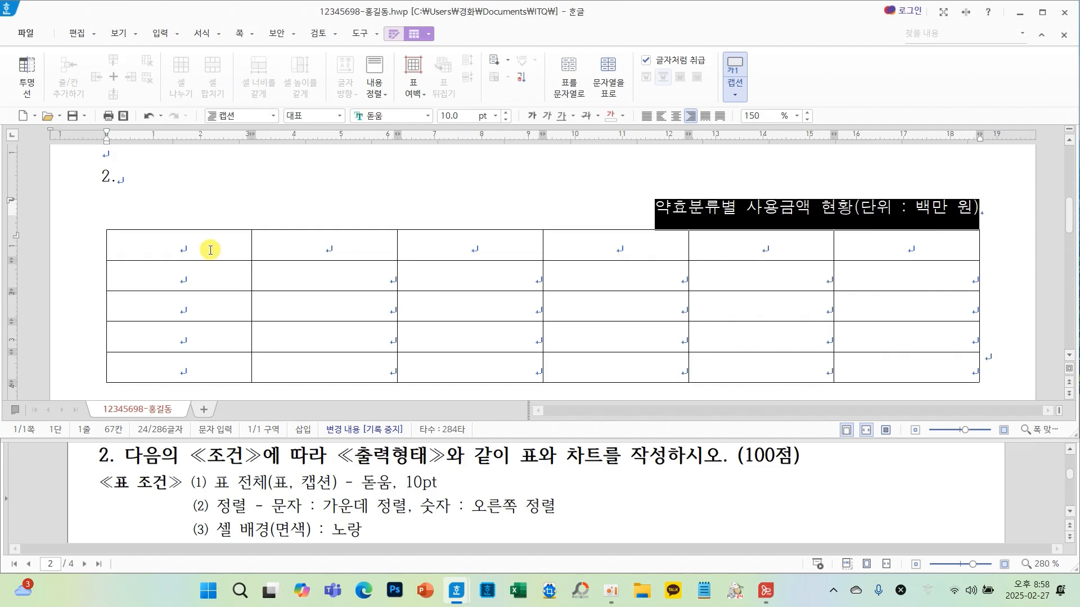
- Fill the cells of the first four rows and first five columns with a yellow background
{"action": "left_click_drag", "start_coordinate": [210, 250], "coordinate": [706, 339]}
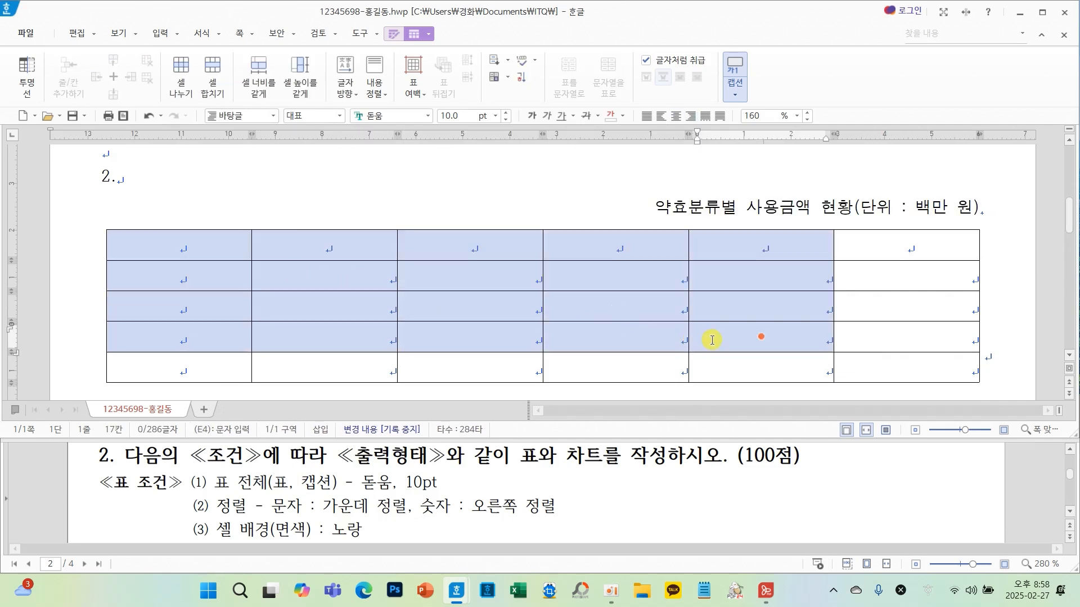
{"action": "scroll", "coordinate": [470, 474], "scroll_direction": "down", "scroll_amount": 10}
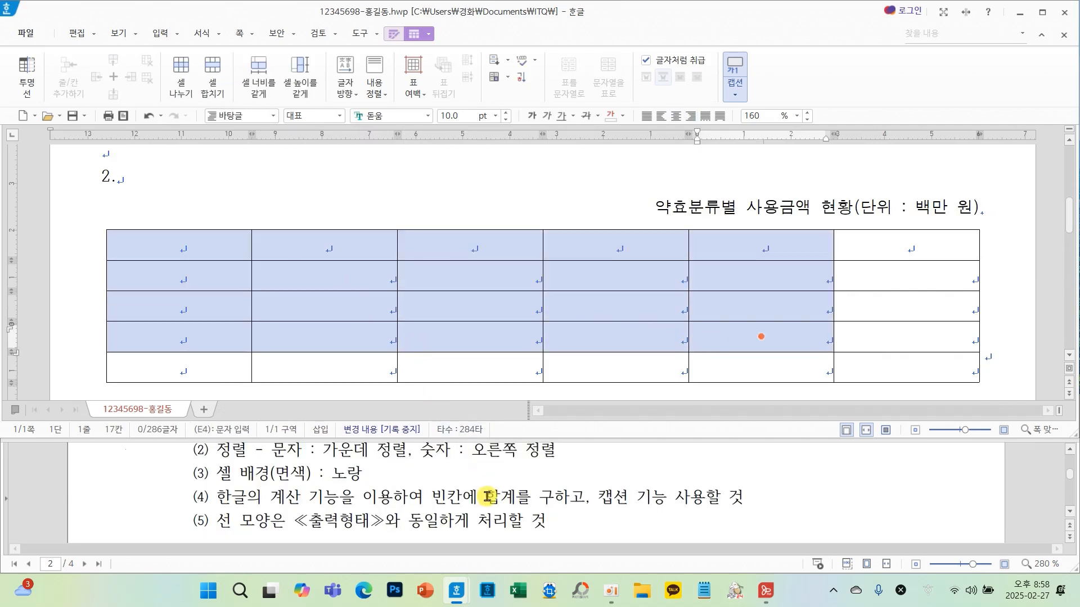
{"action": "scroll", "coordinate": [489, 497], "scroll_direction": "down", "scroll_amount": 2}
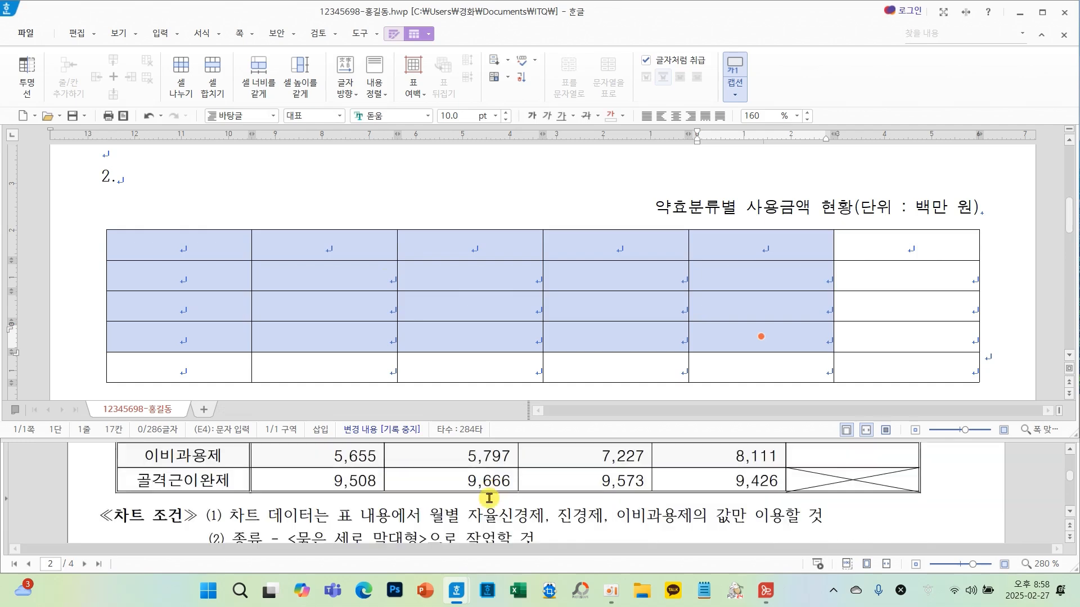
{"action": "scroll", "coordinate": [565, 505], "scroll_direction": "up", "scroll_amount": 3}
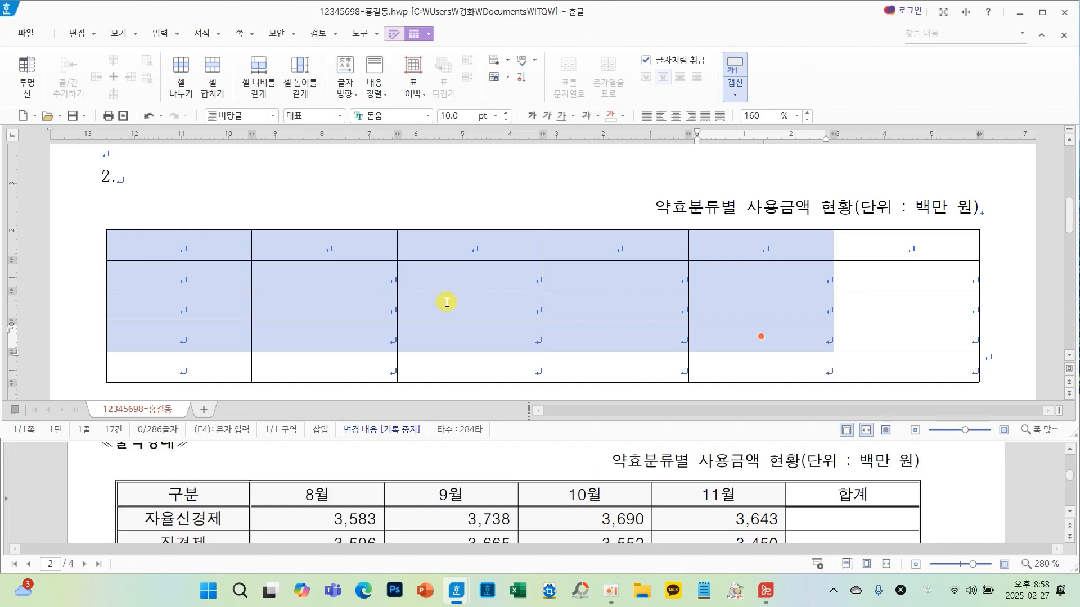
{"action": "mouse_move", "coordinate": [442, 246]}
{"action": "left_mouse_down"}
{"action": "mouse_move", "coordinate": [376, 356]}
{"action": "mouse_move", "coordinate": [464, 339]}
{"action": "left_mouse_up"}
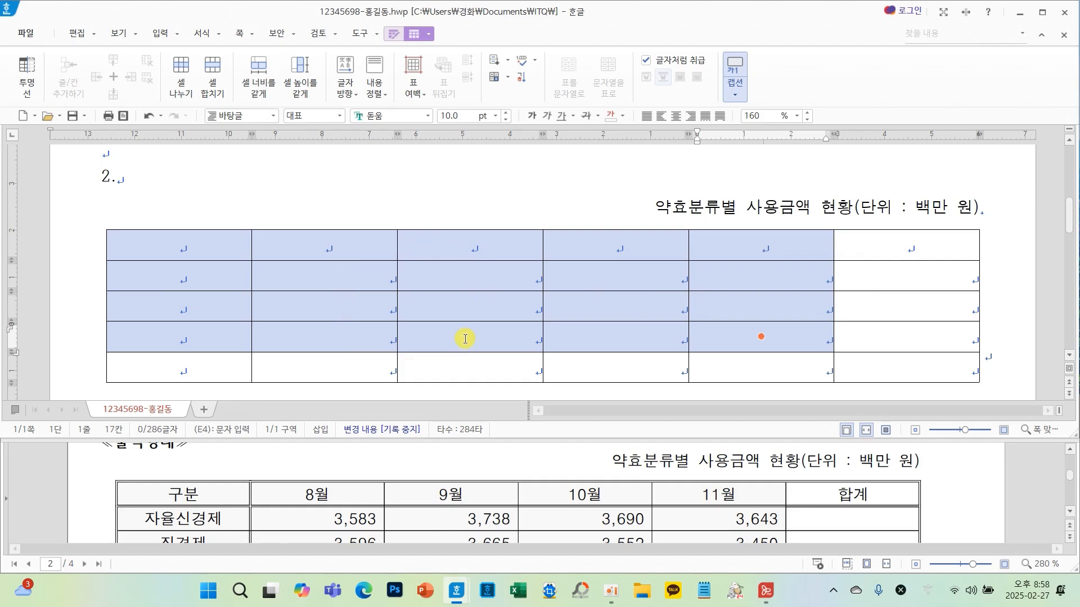
{"action": "key", "text": "c"}
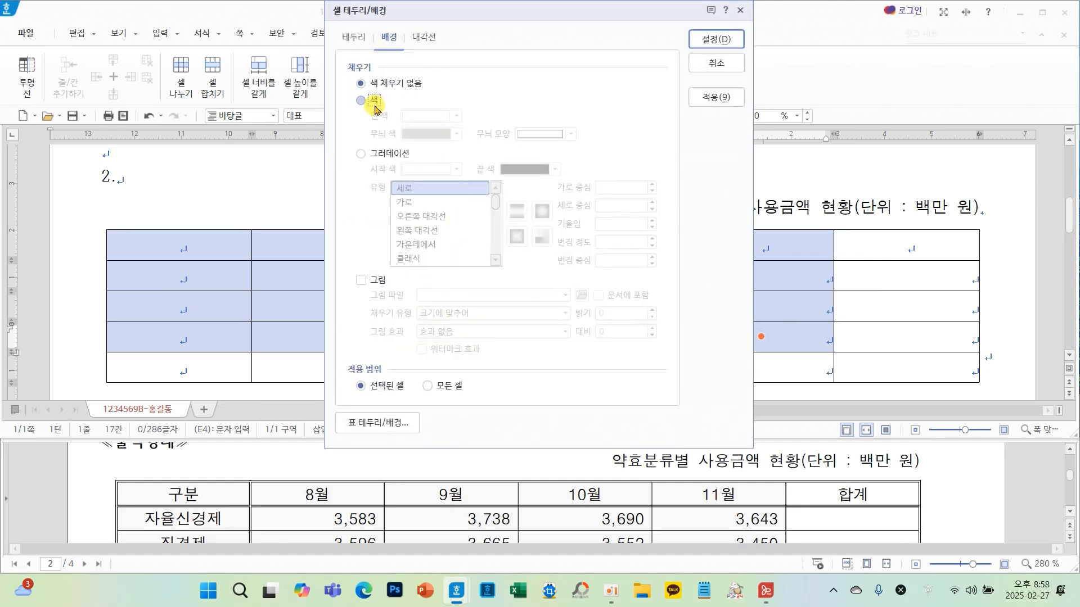
{"action": "left_click", "coordinate": [376, 107]}
{"action": "left_click", "coordinate": [455, 115]}
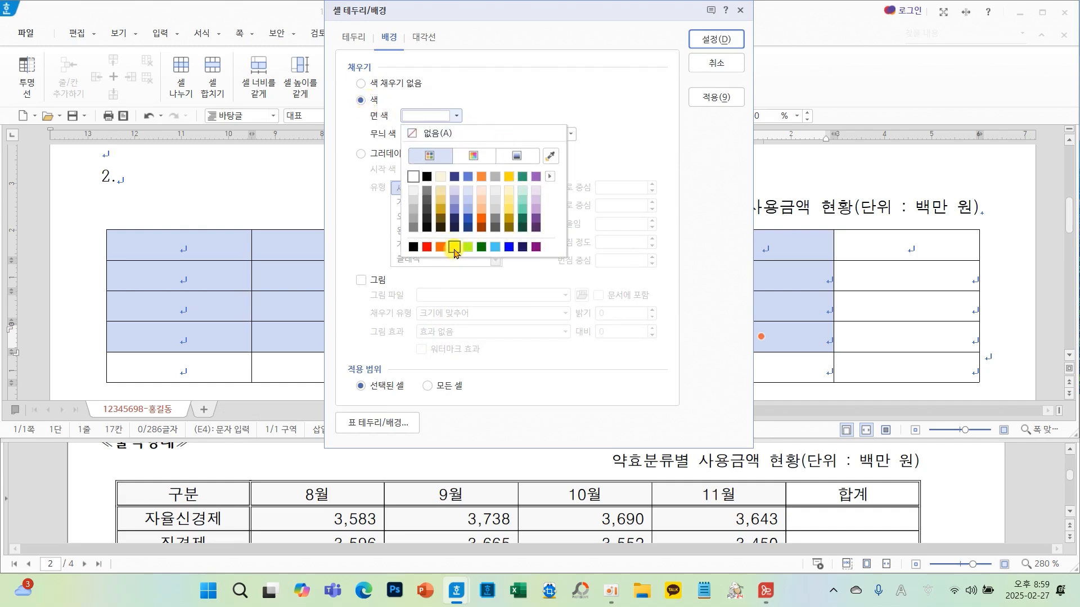
{"action": "left_click", "coordinate": [455, 247]}
{"action": "left_click", "coordinate": [706, 42]}
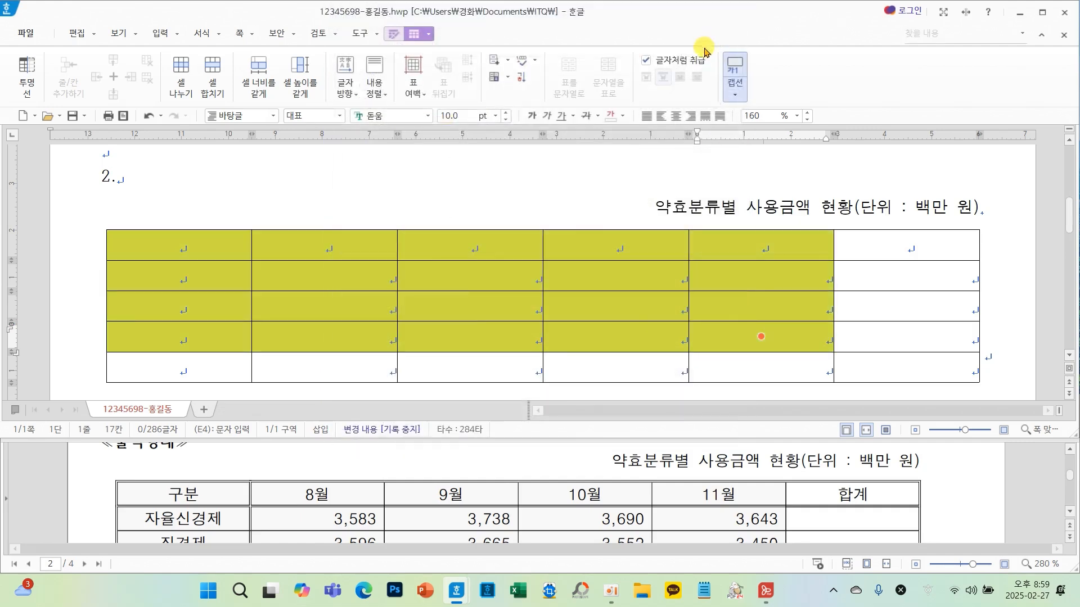
{"action": "left_click", "coordinate": [501, 275]}
- Review the exam's table conditions and the sample table's layout
{"action": "scroll", "coordinate": [425, 487], "scroll_direction": "down", "scroll_amount": 5}
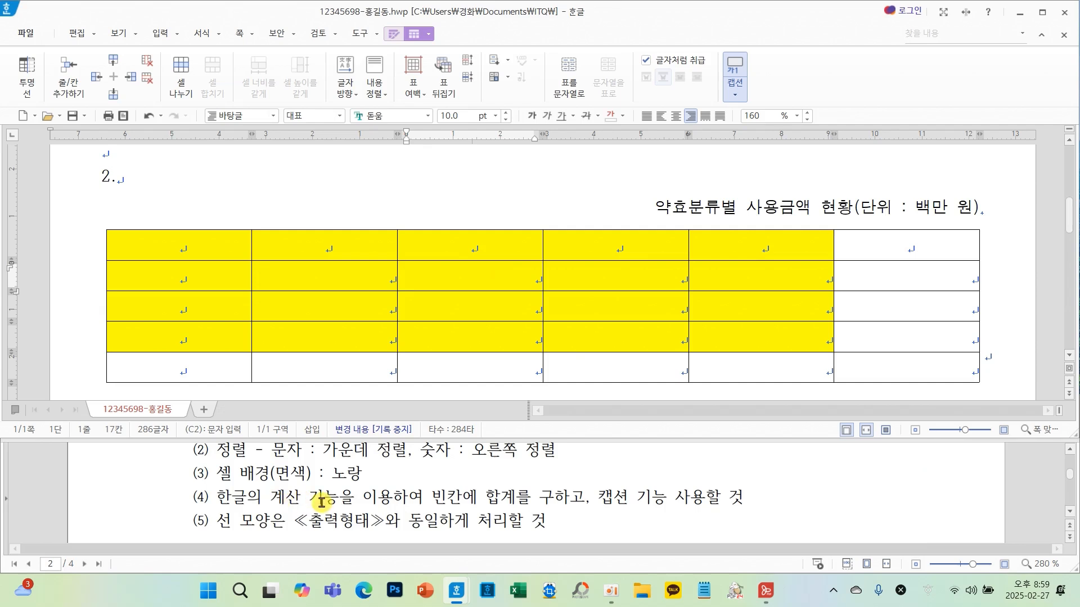
{"action": "mouse_move", "coordinate": [213, 484]}
{"action": "left_mouse_down"}
{"action": "mouse_move", "coordinate": [272, 507]}
{"action": "mouse_move", "coordinate": [583, 512]}
{"action": "left_mouse_up"}
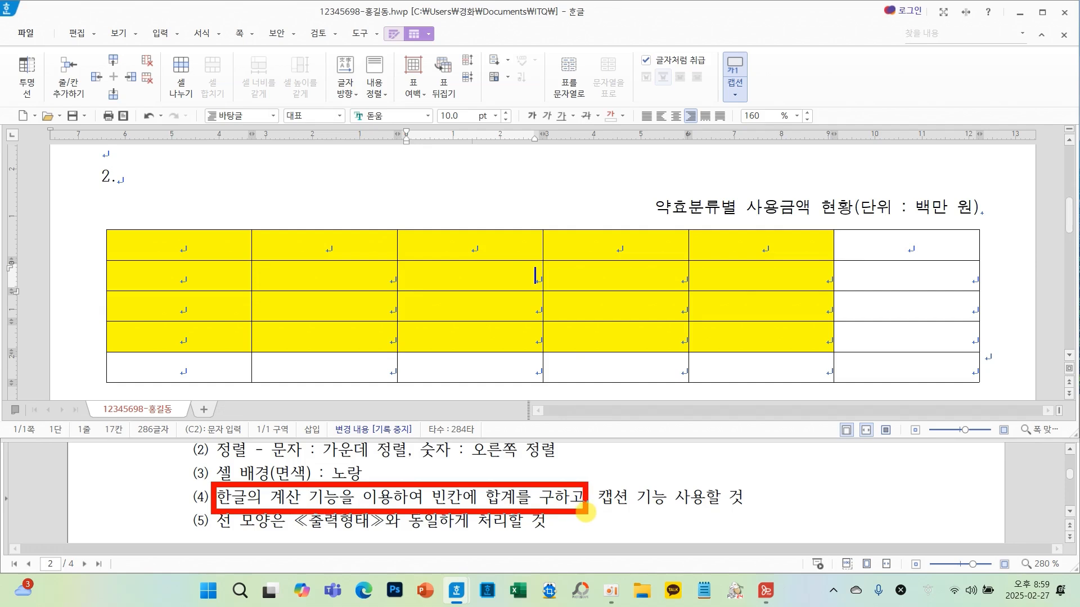
{"action": "left_click_drag", "start_coordinate": [495, 467], "coordinate": [546, 444]}
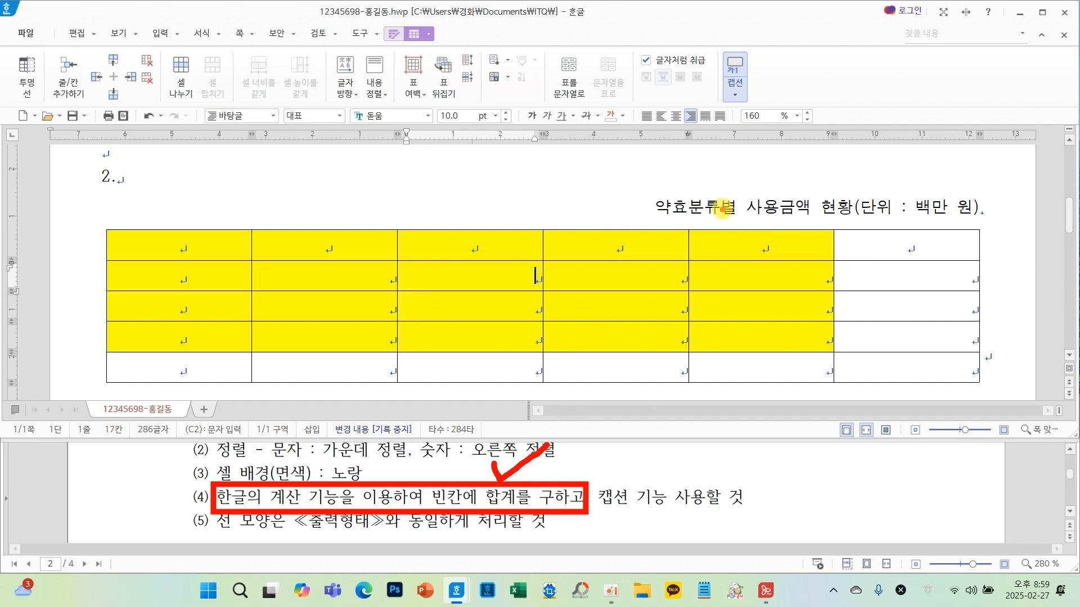
{"action": "left_click_drag", "start_coordinate": [210, 532], "coordinate": [288, 533]}
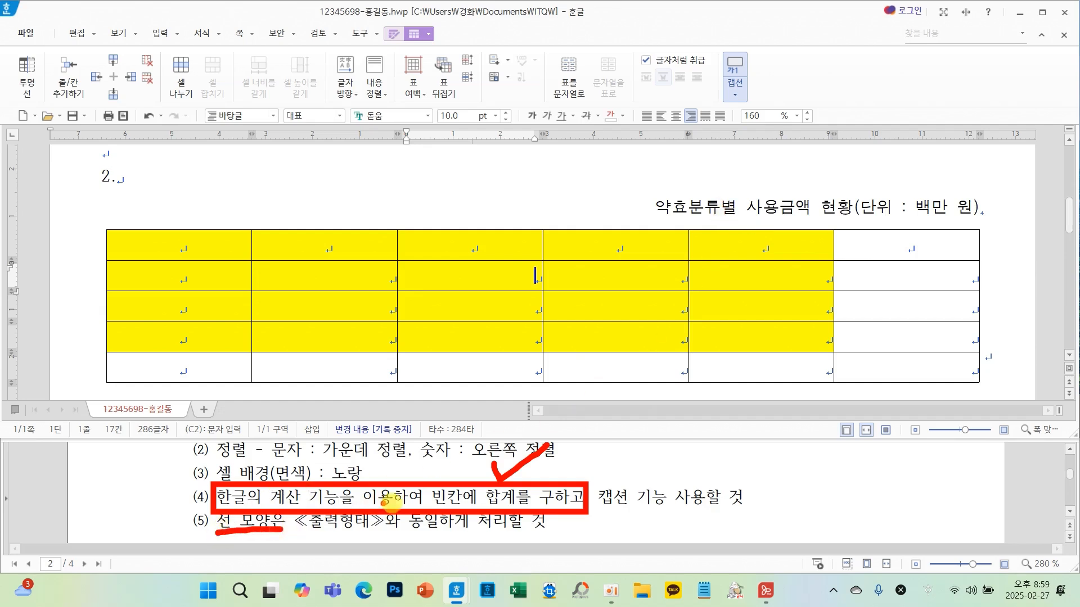
{"action": "key", "text": "Escape"}
{"action": "scroll", "coordinate": [510, 500], "scroll_direction": "down", "scroll_amount": 3}
{"action": "scroll", "coordinate": [511, 499], "scroll_direction": "down", "scroll_amount": 4}
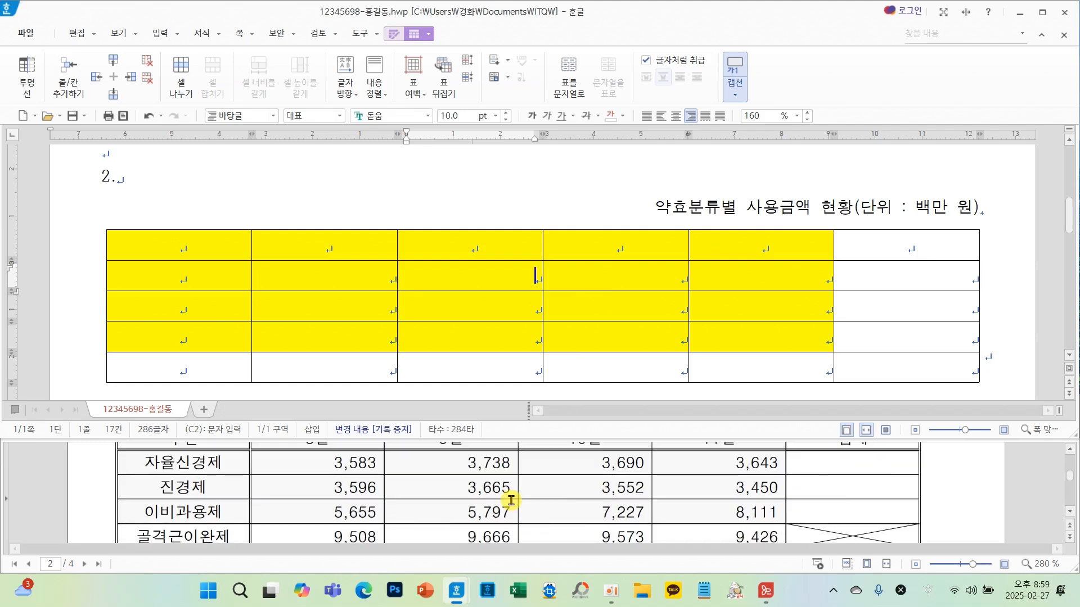
{"action": "scroll", "coordinate": [510, 499], "scroll_direction": "up", "scroll_amount": 4}
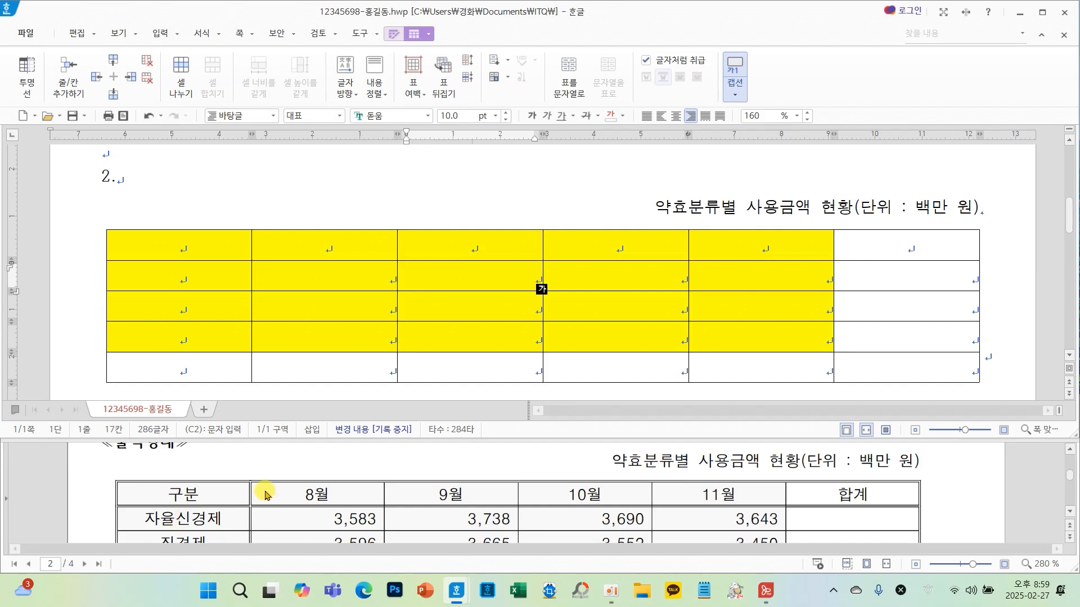
{"action": "scroll", "coordinate": [431, 504], "scroll_direction": "down", "scroll_amount": 4}
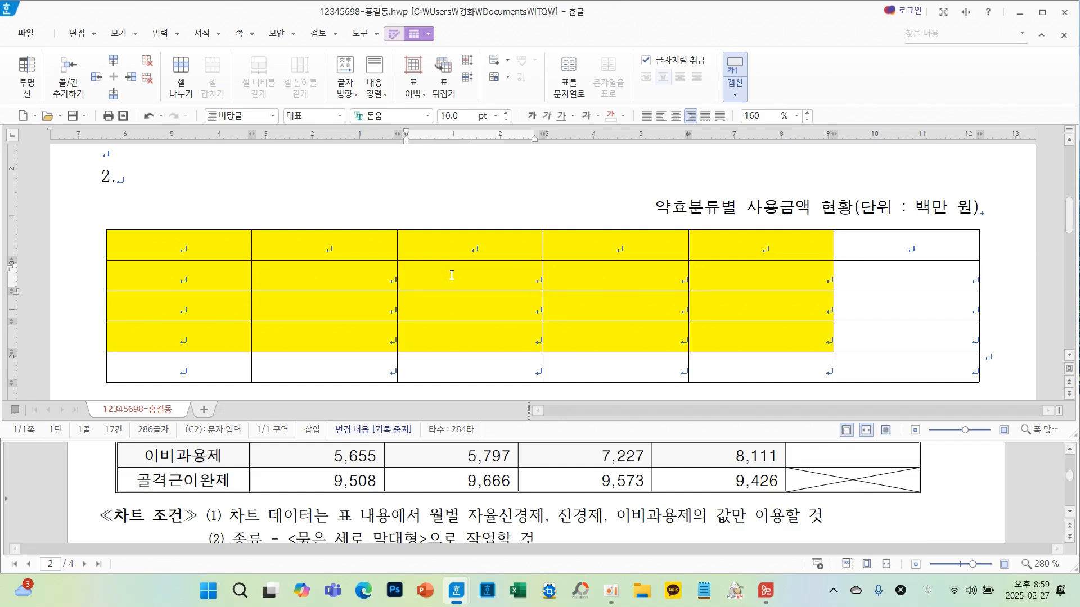
- Give the whole table a 0.5 mm double-line outer border
{"action": "key", "text": "F5"}
{"action": "key", "text": "F5"}
{"action": "key", "text": "F5"}
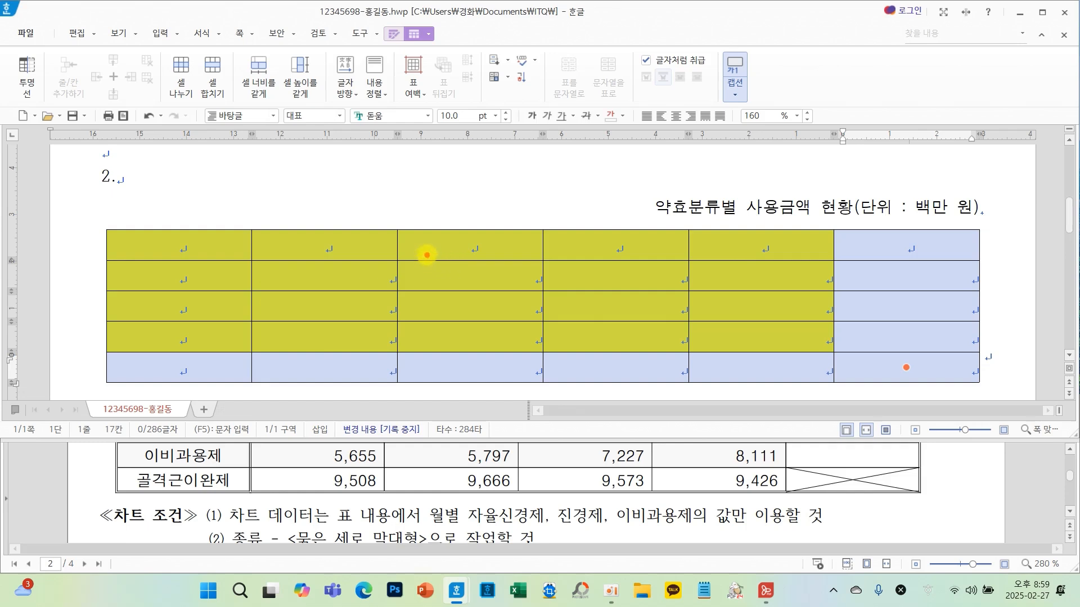
{"action": "mouse_move", "coordinate": [427, 254]}
{"action": "left_mouse_down"}
{"action": "mouse_move", "coordinate": [442, 358]}
{"action": "mouse_move", "coordinate": [573, 352]}
{"action": "left_mouse_up"}
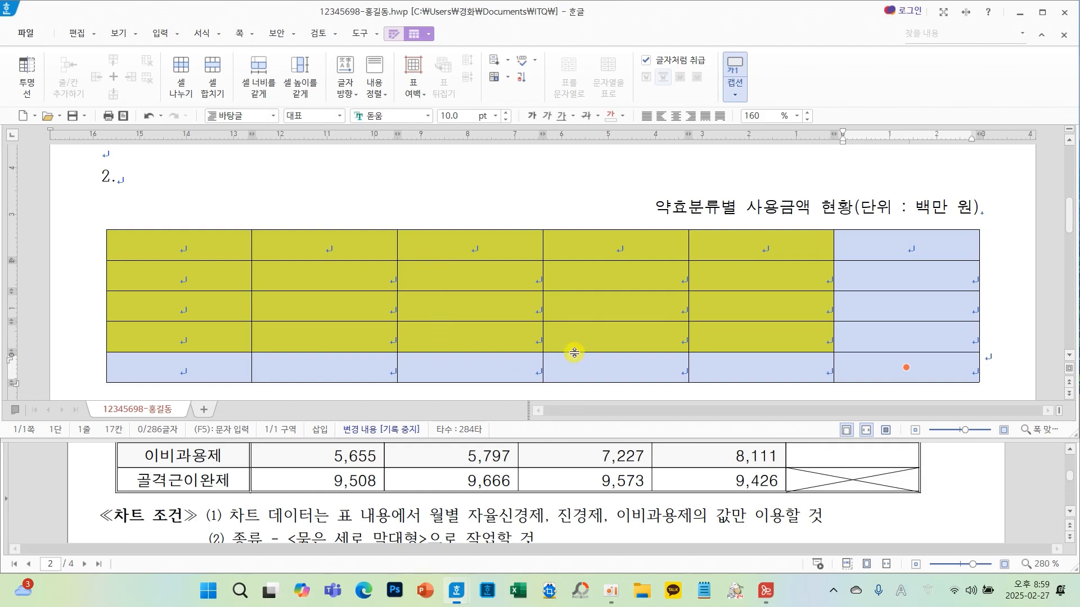
{"action": "key", "text": "l"}
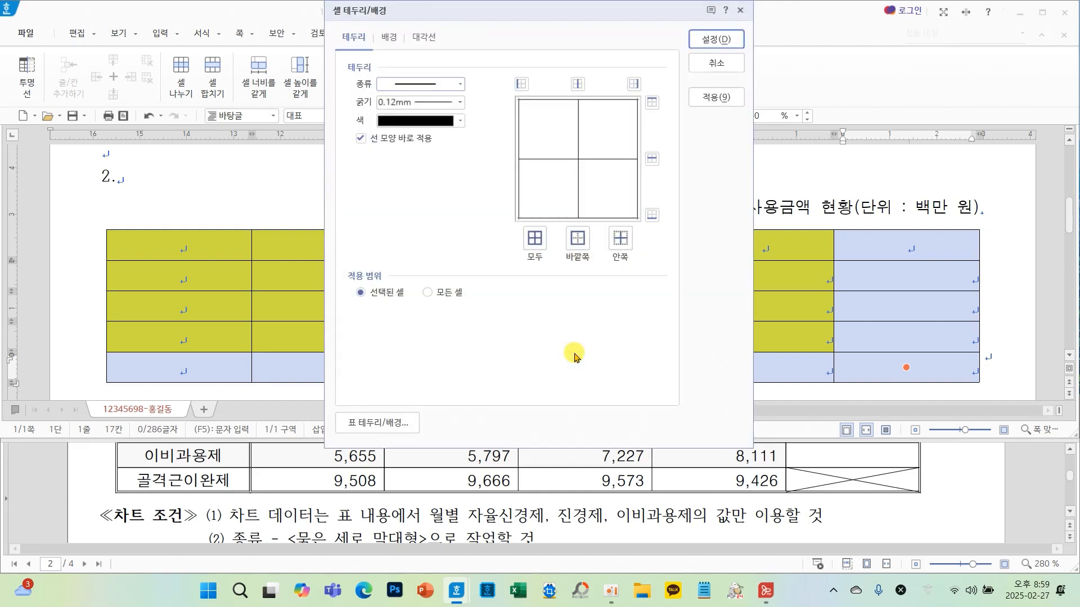
{"action": "left_click", "coordinate": [400, 89]}
{"action": "left_click", "coordinate": [422, 193]}
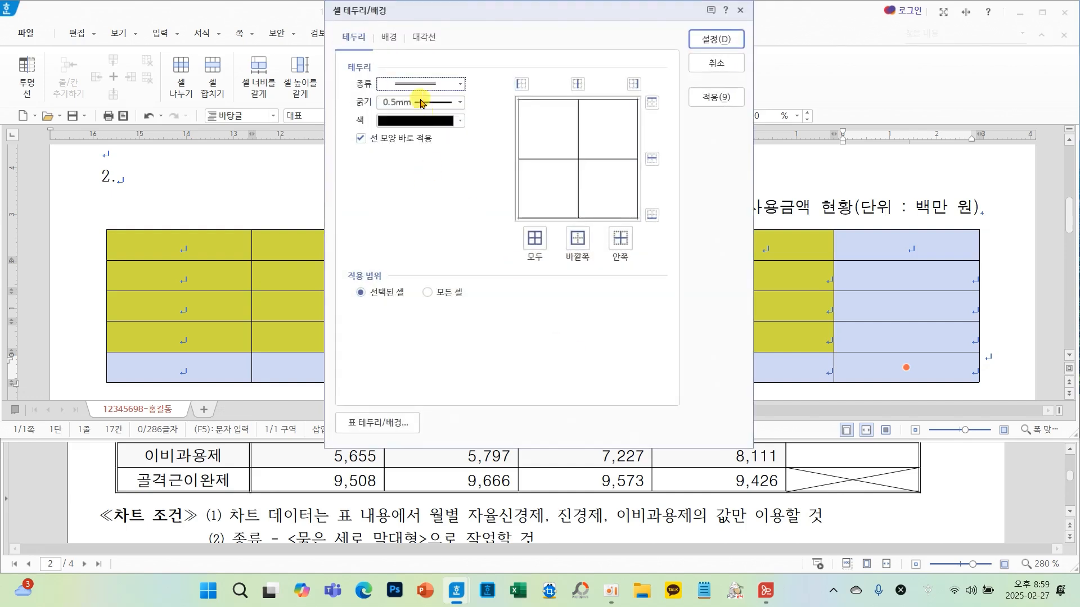
{"action": "left_click", "coordinate": [578, 238]}
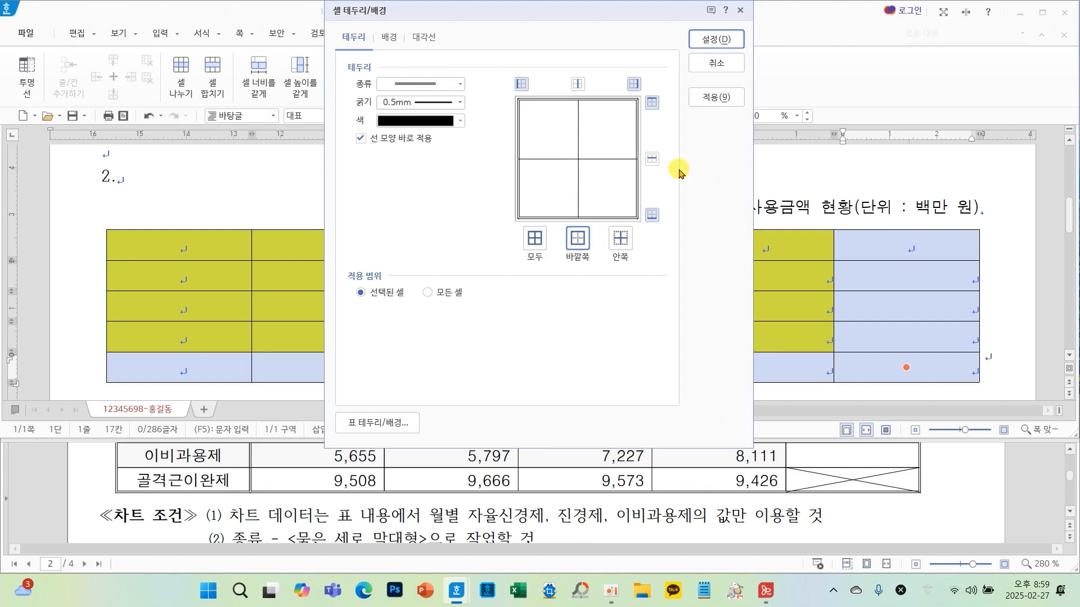
{"action": "left_click", "coordinate": [717, 37]}
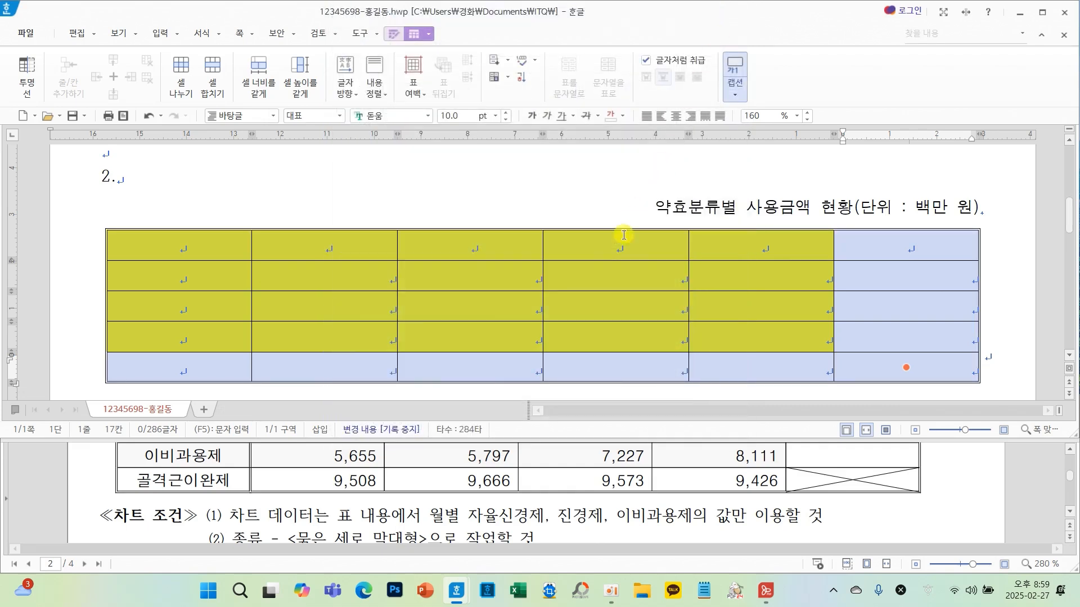
- Give the header row a 0.5 mm double-line bottom border
{"action": "left_click", "coordinate": [598, 272]}
{"action": "left_click_drag", "start_coordinate": [231, 246], "coordinate": [863, 240]}
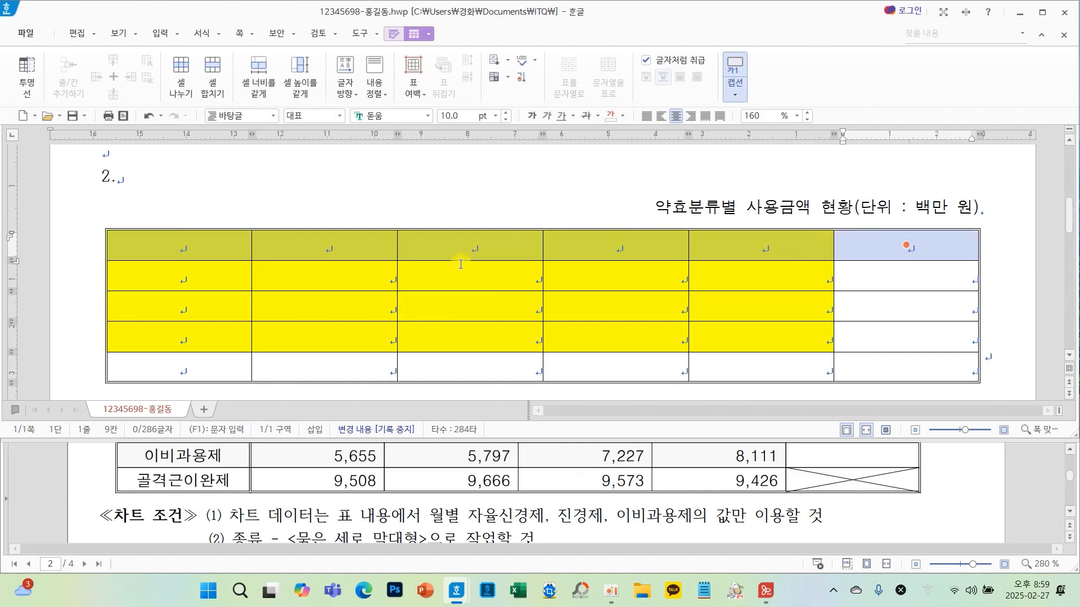
{"action": "key", "text": "l"}
{"action": "left_click", "coordinate": [414, 83]}
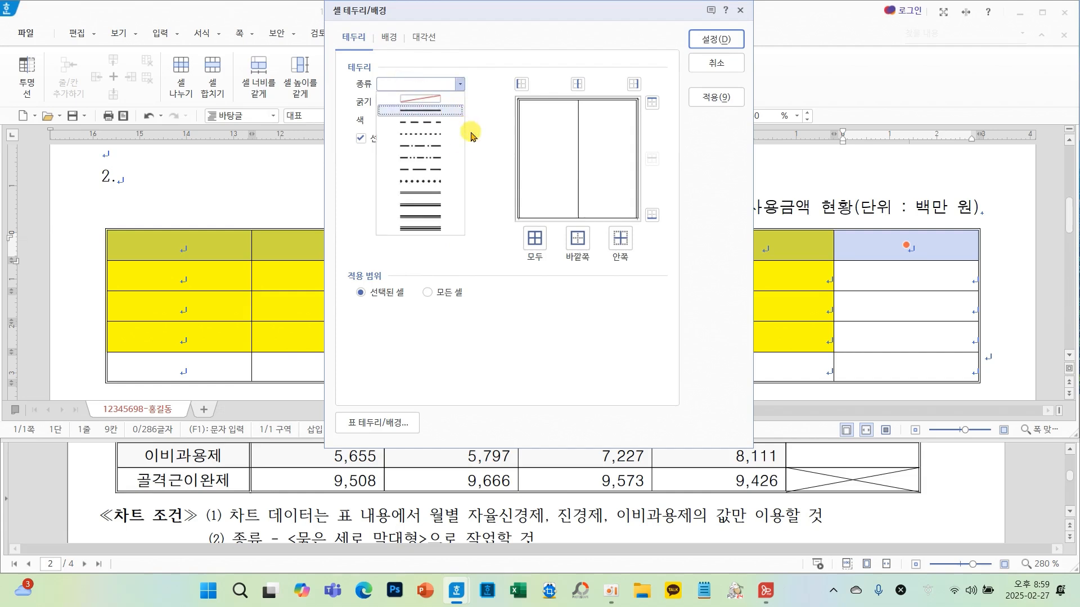
{"action": "left_click", "coordinate": [423, 193]}
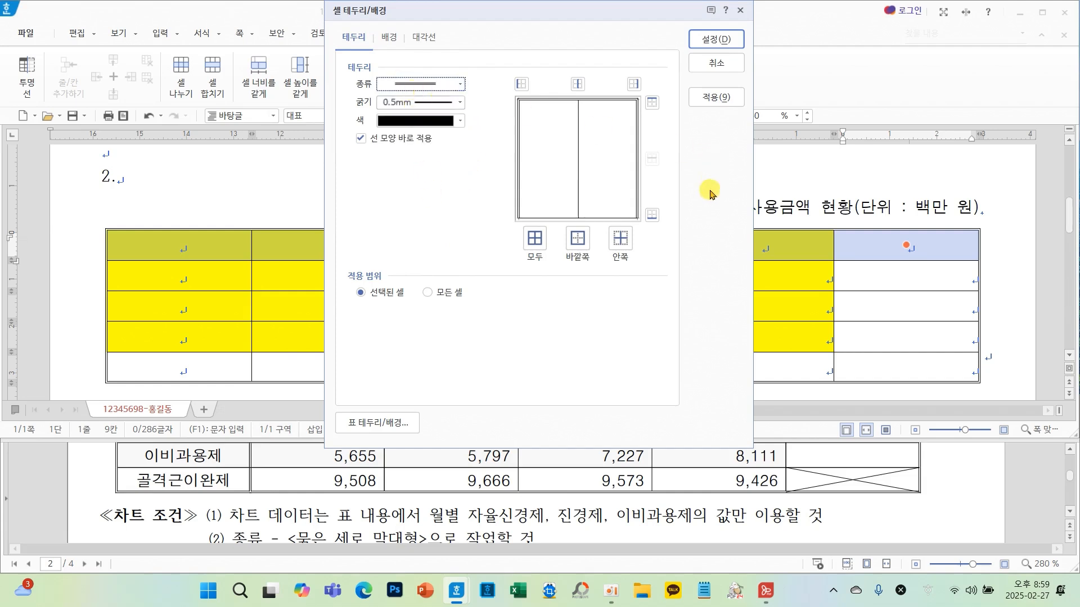
{"action": "left_click", "coordinate": [652, 215]}
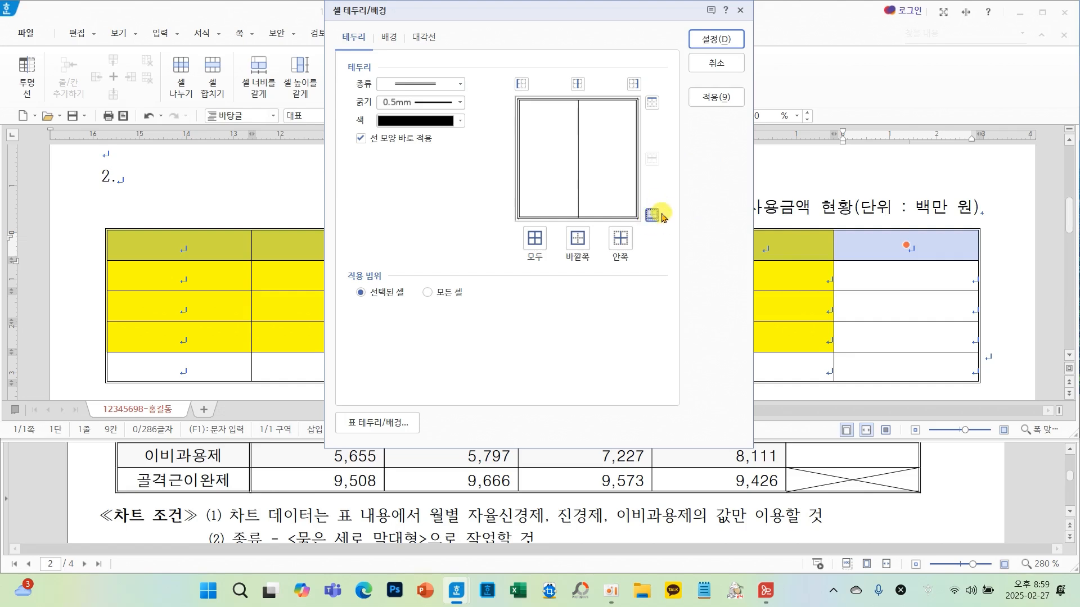
{"action": "left_click", "coordinate": [711, 39]}
- Give the first column a 0.5 mm double-line right border
{"action": "left_click", "coordinate": [375, 275]}
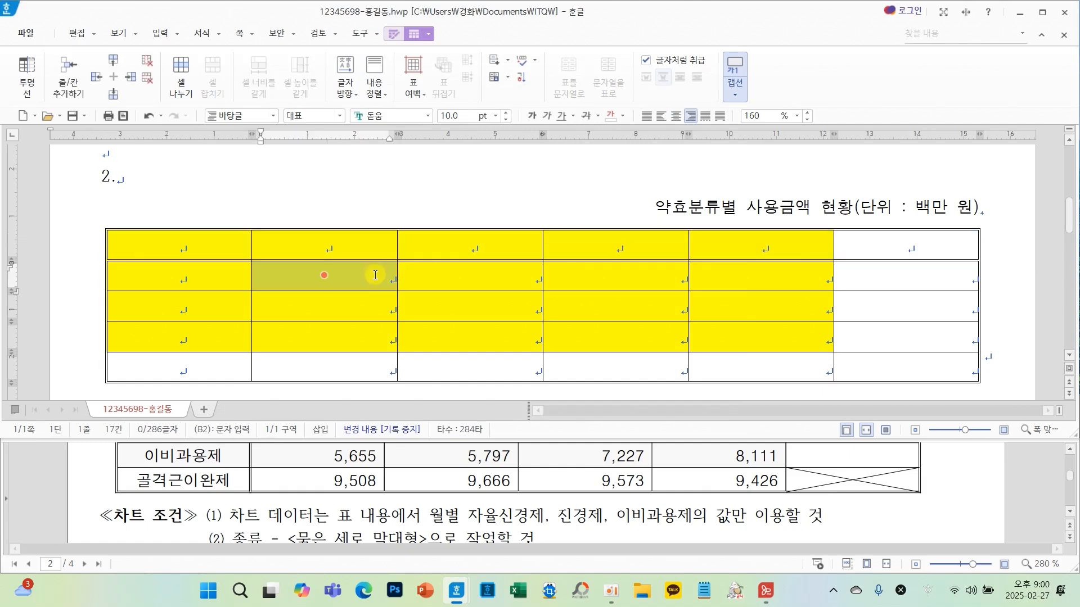
{"action": "left_click_drag", "start_coordinate": [211, 252], "coordinate": [204, 359]}
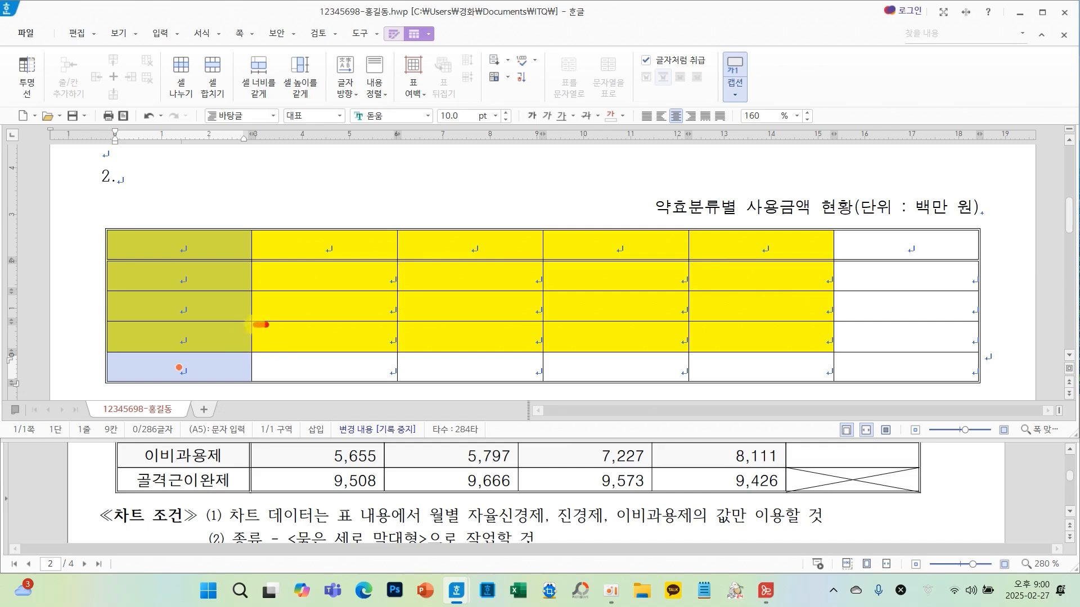
{"action": "mouse_move", "coordinate": [264, 325]}
{"action": "left_mouse_down"}
{"action": "mouse_move", "coordinate": [272, 352]}
{"action": "mouse_move", "coordinate": [265, 313]}
{"action": "left_mouse_up"}
{"action": "left_click_drag", "start_coordinate": [265, 458], "coordinate": [273, 469]}
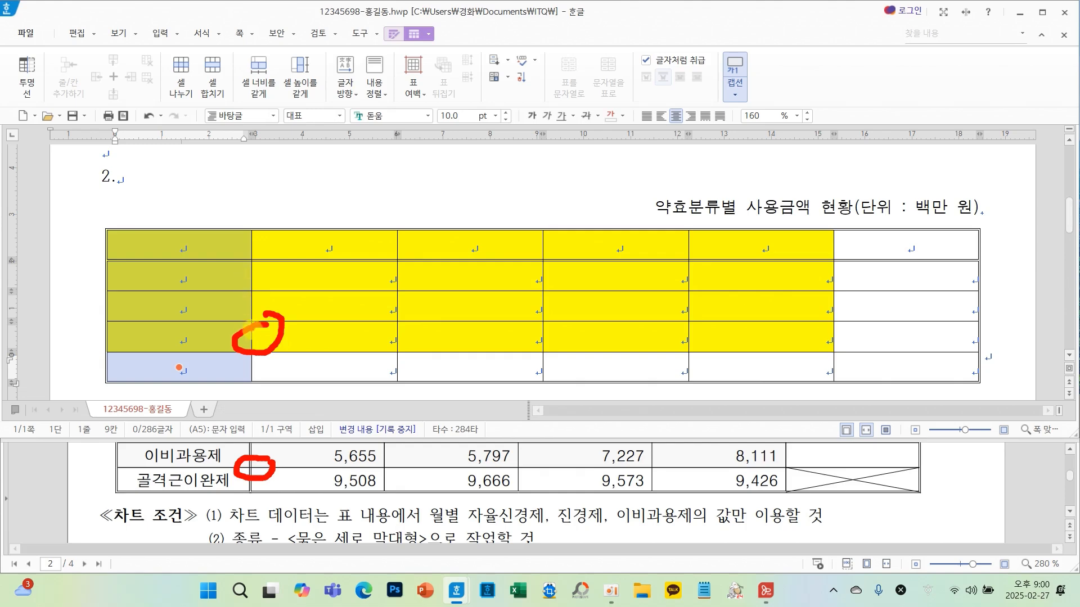
{"action": "key", "text": "Escape"}
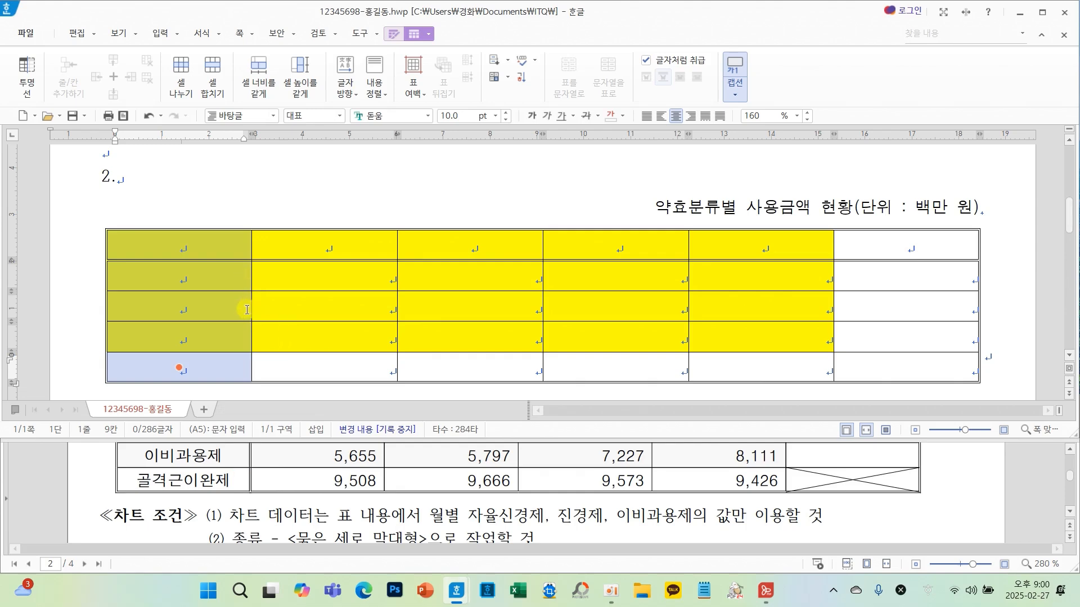
{"action": "key", "text": "l"}
{"action": "left_click", "coordinate": [400, 84]}
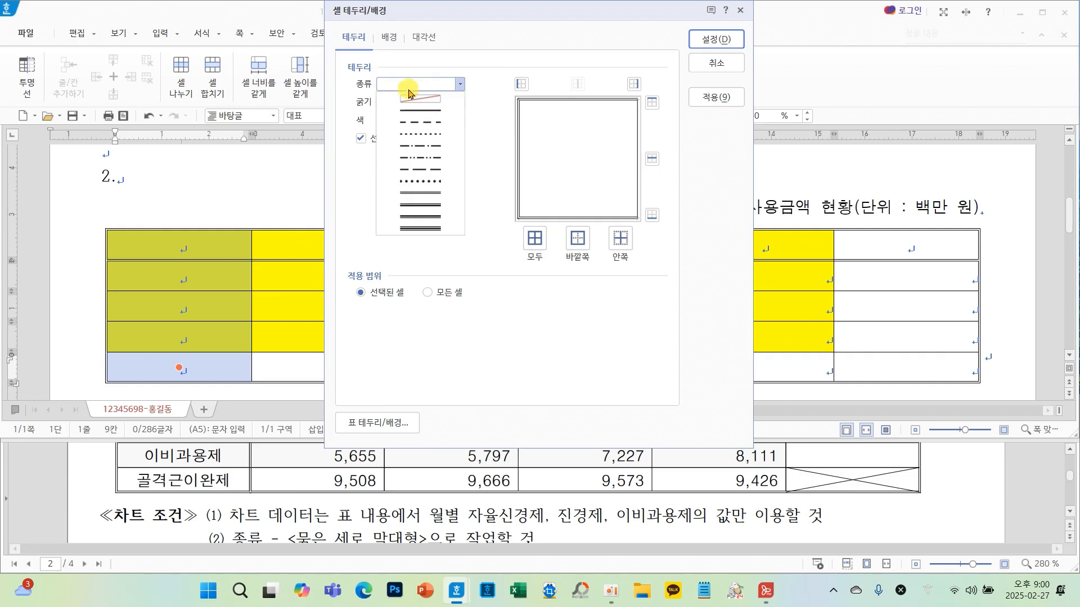
{"action": "left_click", "coordinate": [437, 194]}
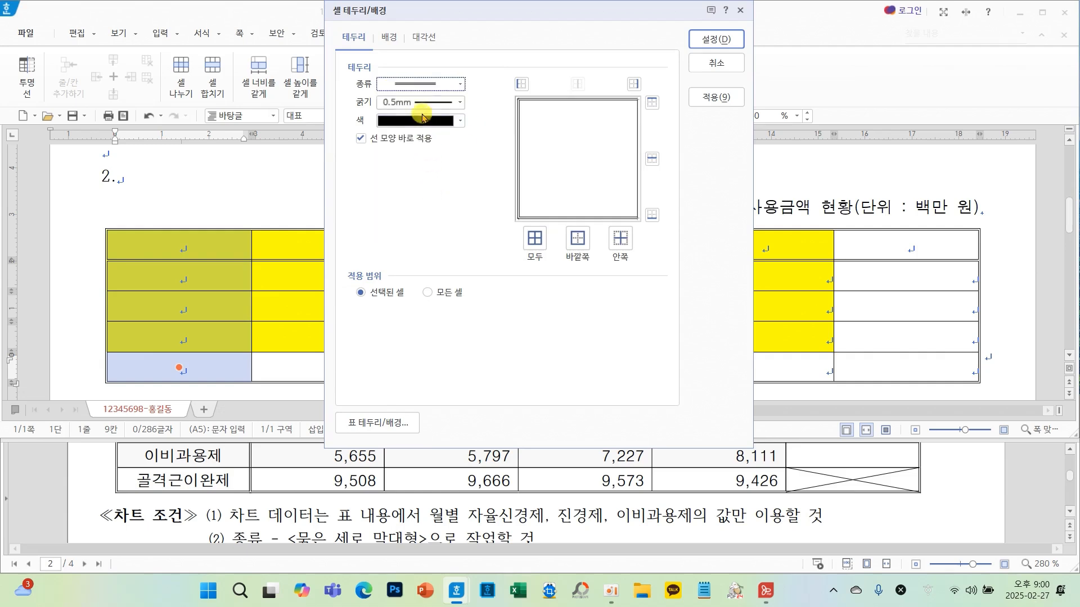
{"action": "left_click", "coordinate": [633, 85]}
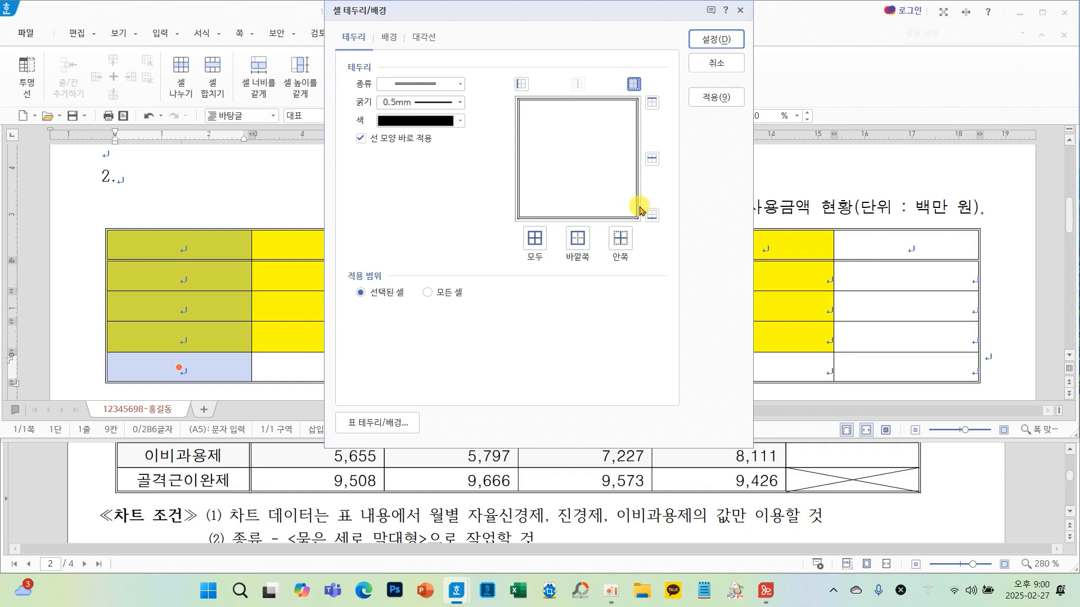
{"action": "left_click", "coordinate": [715, 39]}
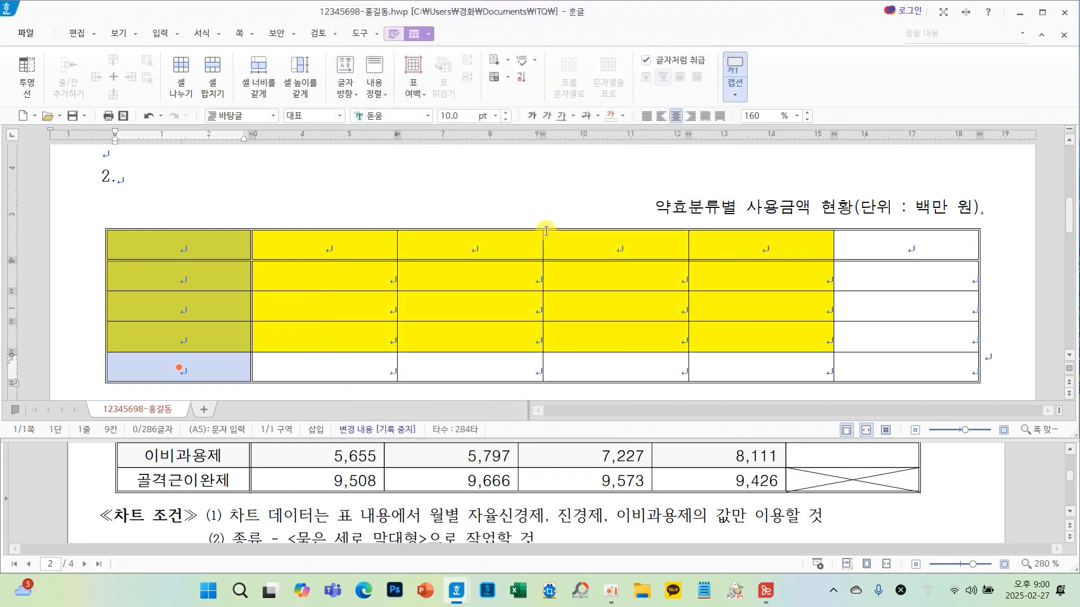
- Draw crossing diagonal lines in the bottom-right cell of the table
{"action": "left_click", "coordinate": [512, 280]}
{"action": "left_click", "coordinate": [906, 367]}
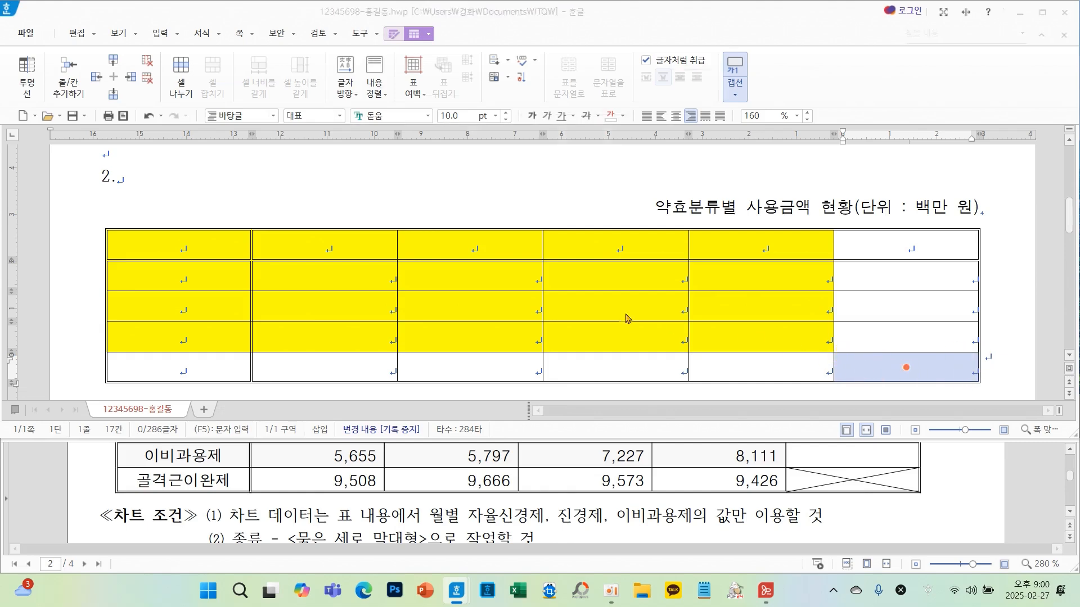
{"action": "key", "text": "l"}
{"action": "left_click", "coordinate": [429, 43]}
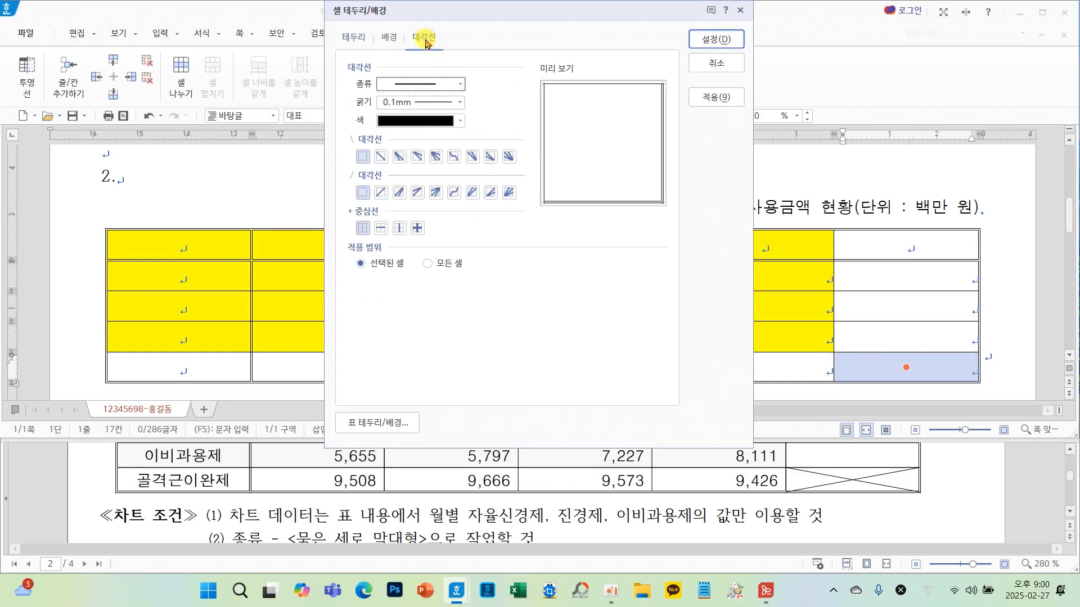
{"action": "left_click", "coordinate": [381, 156]}
{"action": "left_click", "coordinate": [381, 192]}
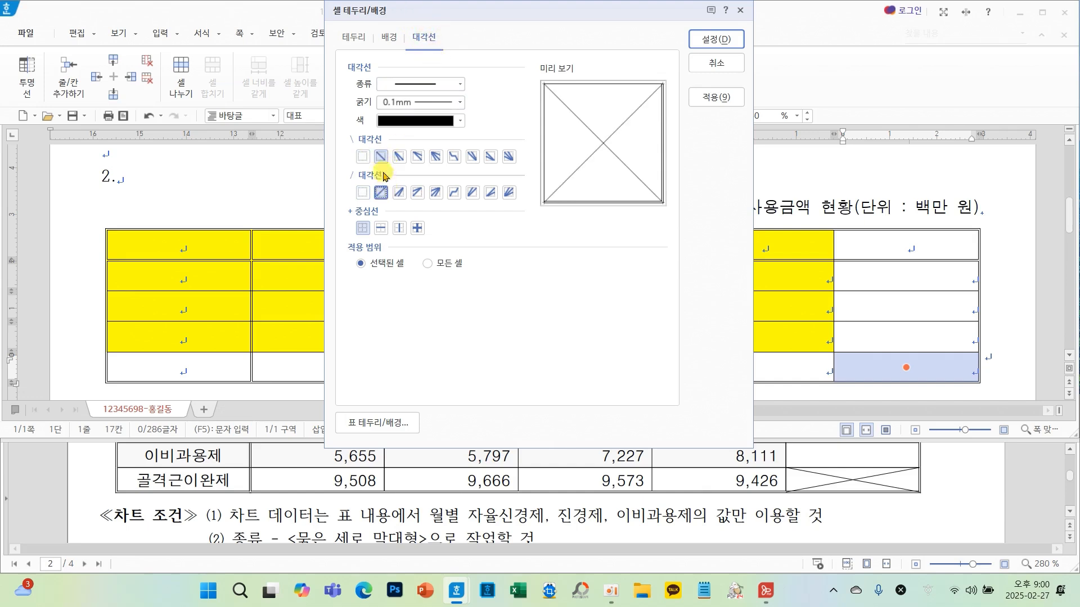
{"action": "left_click", "coordinate": [716, 39]}
- Enter the sample table's headings, drug categories and monthly values into the table
{"action": "left_click", "coordinate": [739, 277]}
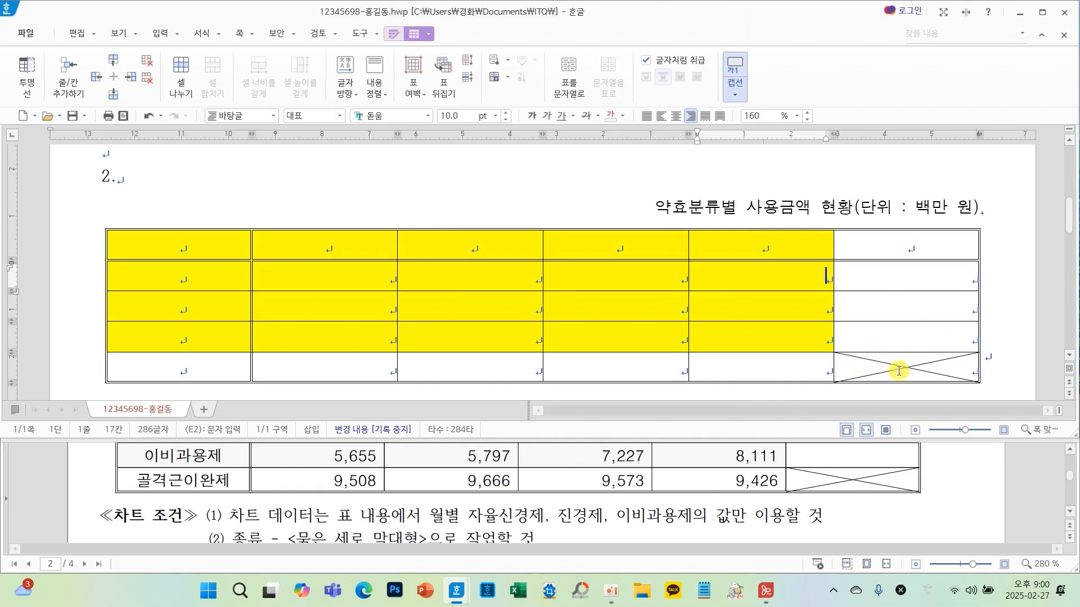
{"action": "scroll", "coordinate": [426, 499], "scroll_direction": "up", "scroll_amount": 2}
{"action": "scroll", "coordinate": [426, 499], "scroll_direction": "up", "scroll_amount": 2}
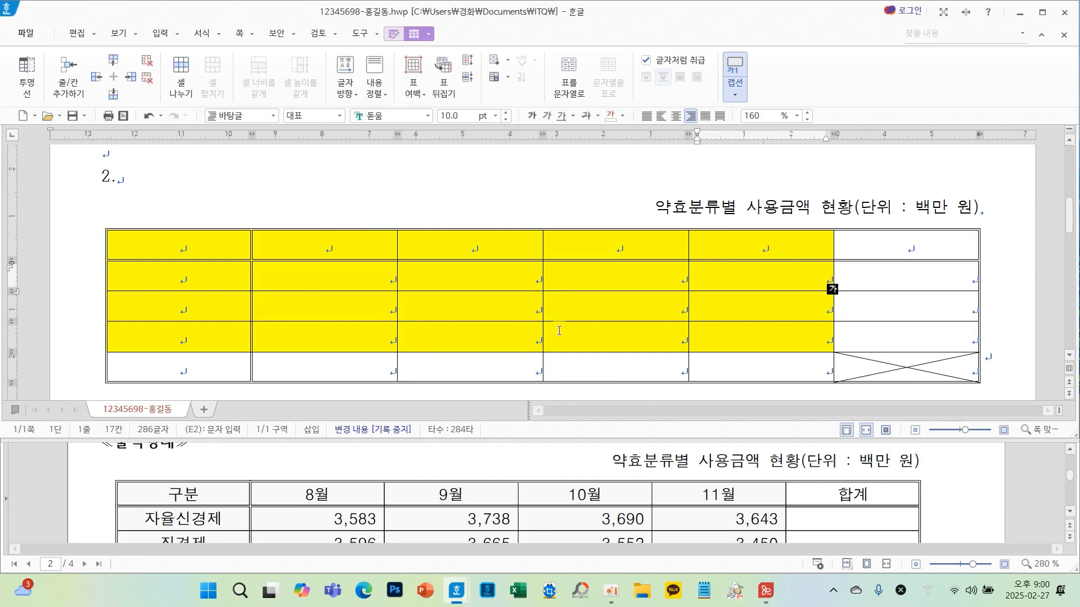
{"action": "left_click", "coordinate": [626, 317]}
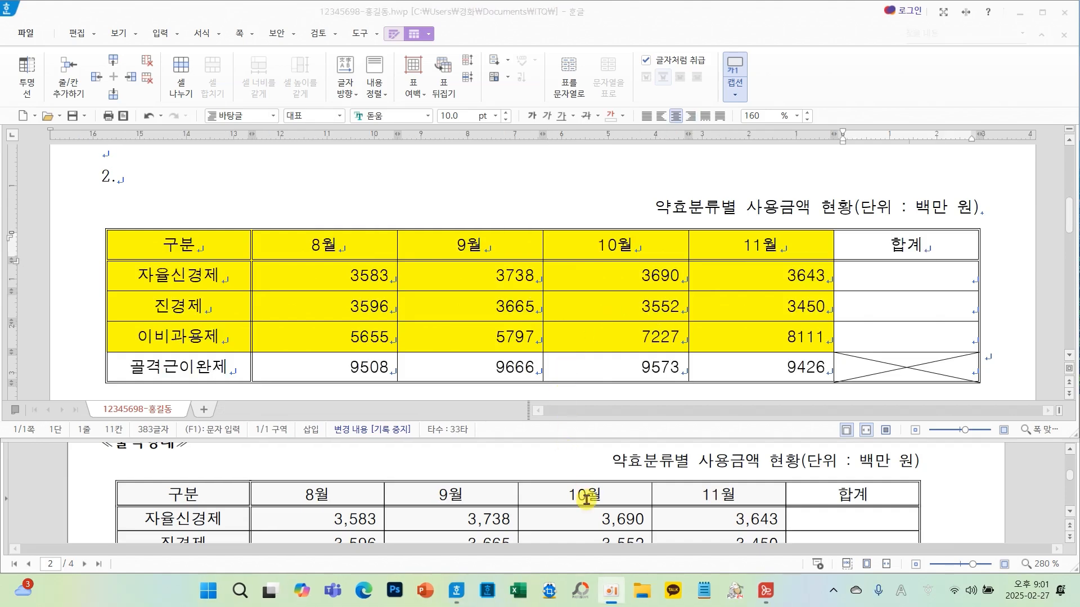
- Add thousands separators to all the monthly values
{"action": "scroll", "coordinate": [582, 498], "scroll_direction": "down", "scroll_amount": 2}
{"action": "scroll", "coordinate": [585, 497], "scroll_direction": "up", "scroll_amount": 1}
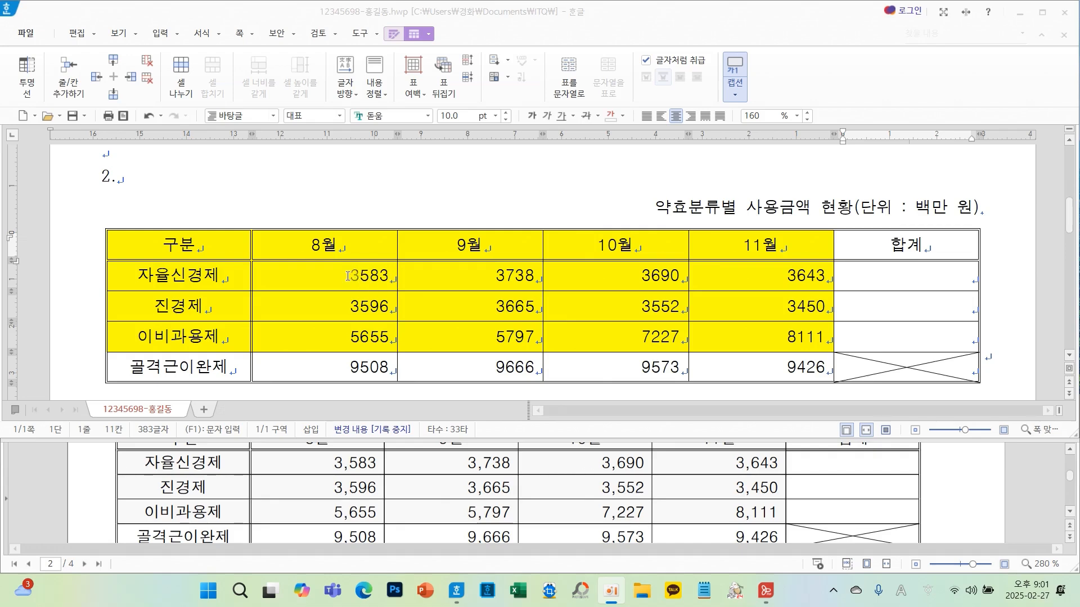
{"action": "left_click_drag", "start_coordinate": [349, 276], "coordinate": [768, 367]}
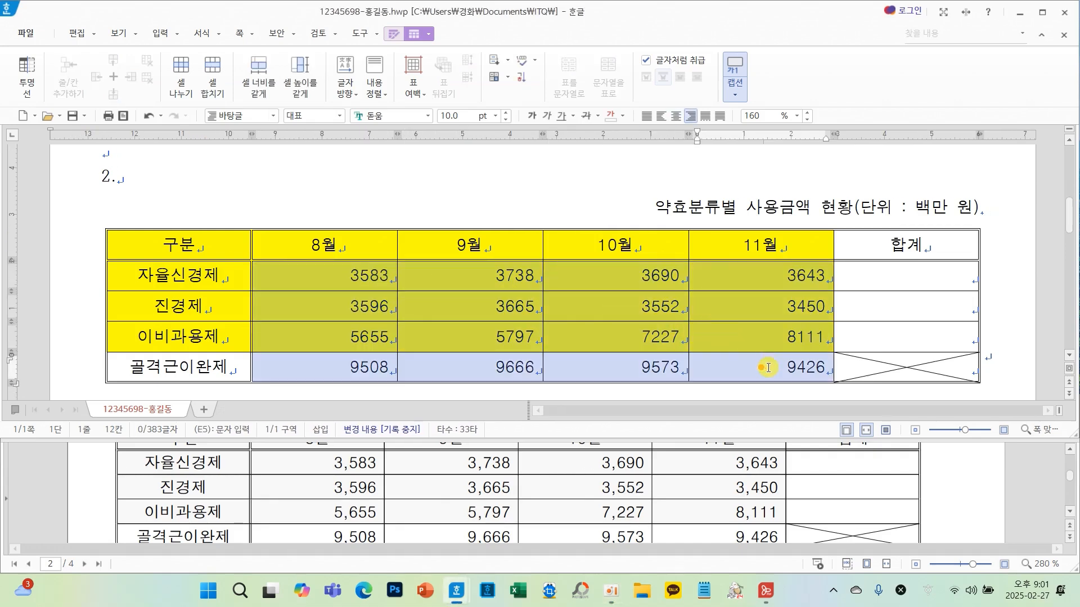
{"action": "right_click", "coordinate": [435, 277]}
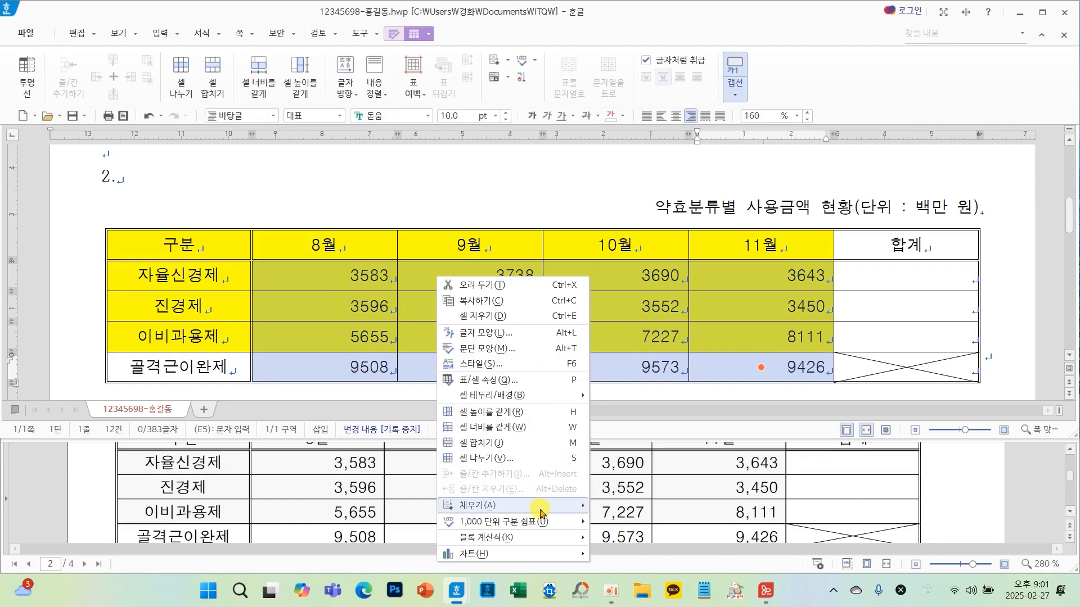
{"action": "mouse_move", "coordinate": [529, 523]}
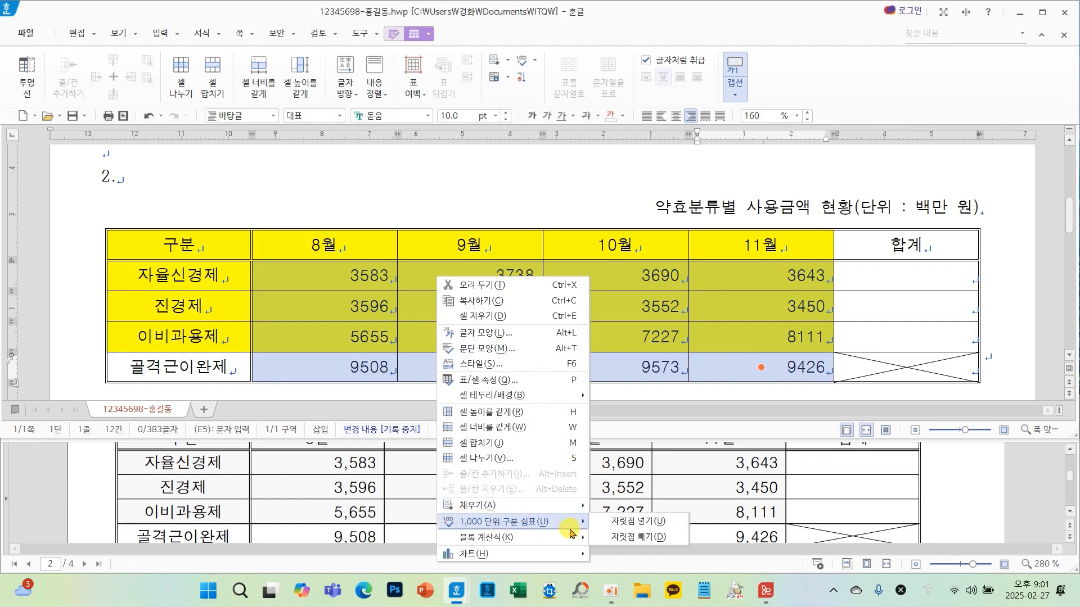
{"action": "left_click", "coordinate": [619, 523]}
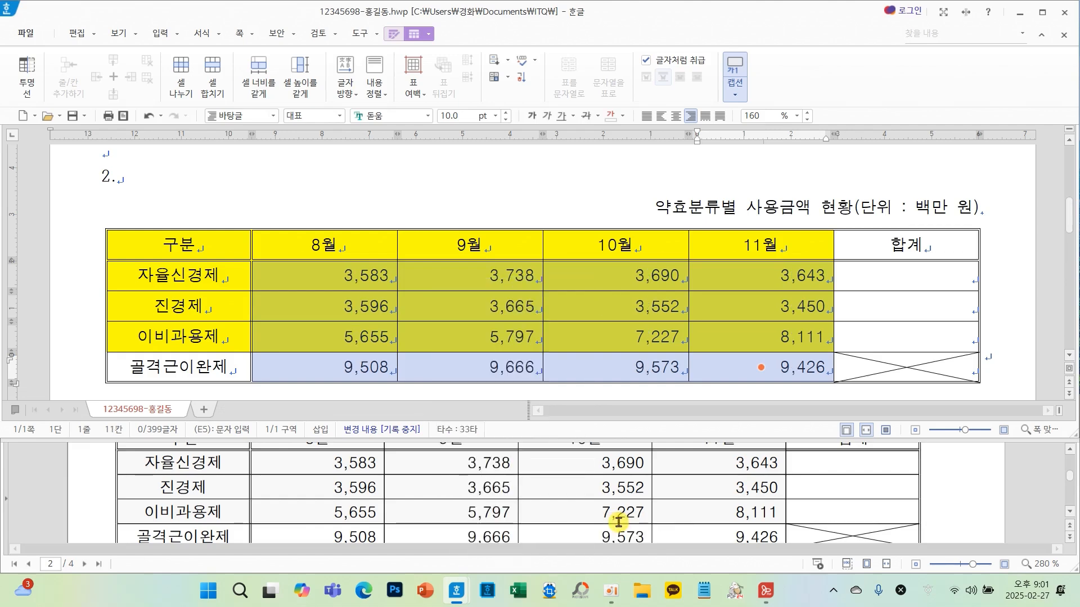
- Fill the 합계 cells for 자율신경제, 진경제 and 이비과용제 with block sums of their rows
{"action": "left_click", "coordinate": [501, 303]}
{"action": "left_click", "coordinate": [569, 319]}
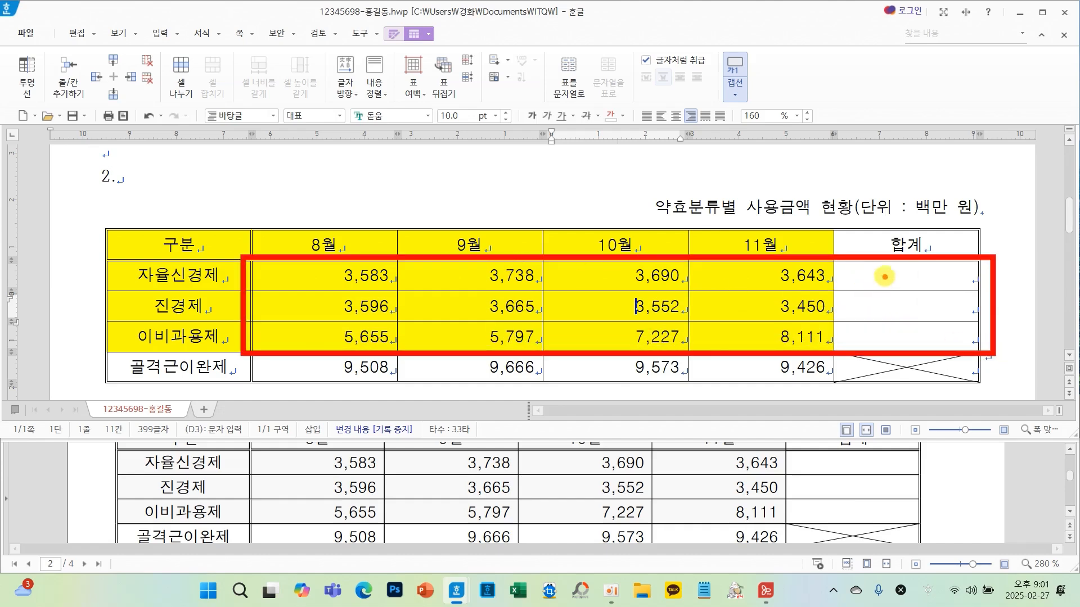
{"action": "left_click_drag", "start_coordinate": [885, 271], "coordinate": [919, 263]}
{"action": "left_click_drag", "start_coordinate": [894, 297], "coordinate": [919, 334]}
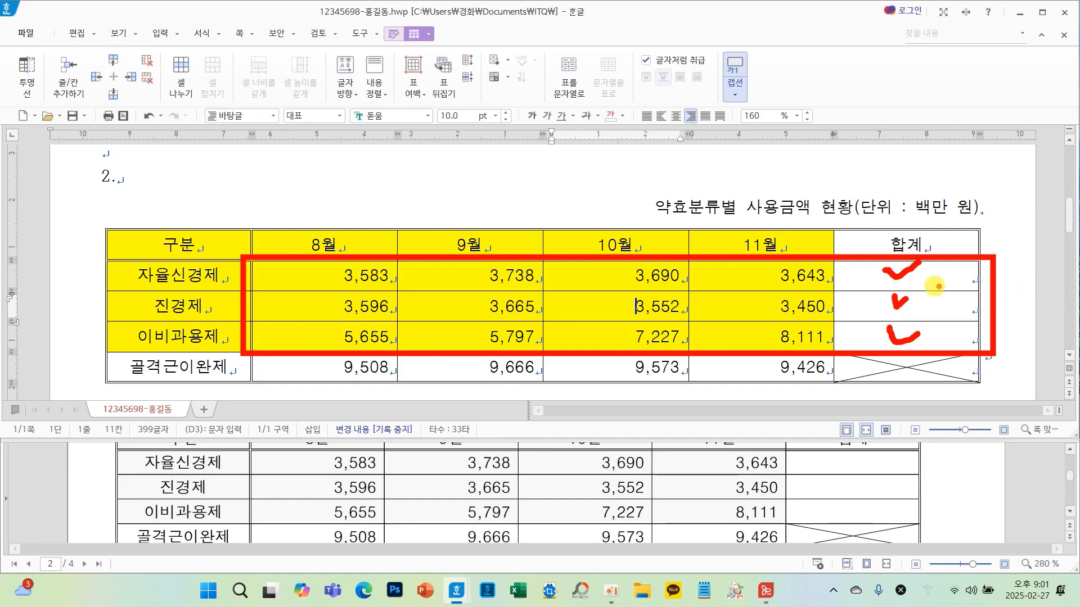
{"action": "mouse_move", "coordinate": [376, 273]}
{"action": "left_mouse_down"}
{"action": "mouse_move", "coordinate": [956, 332]}
{"action": "mouse_move", "coordinate": [859, 329]}
{"action": "left_mouse_up"}
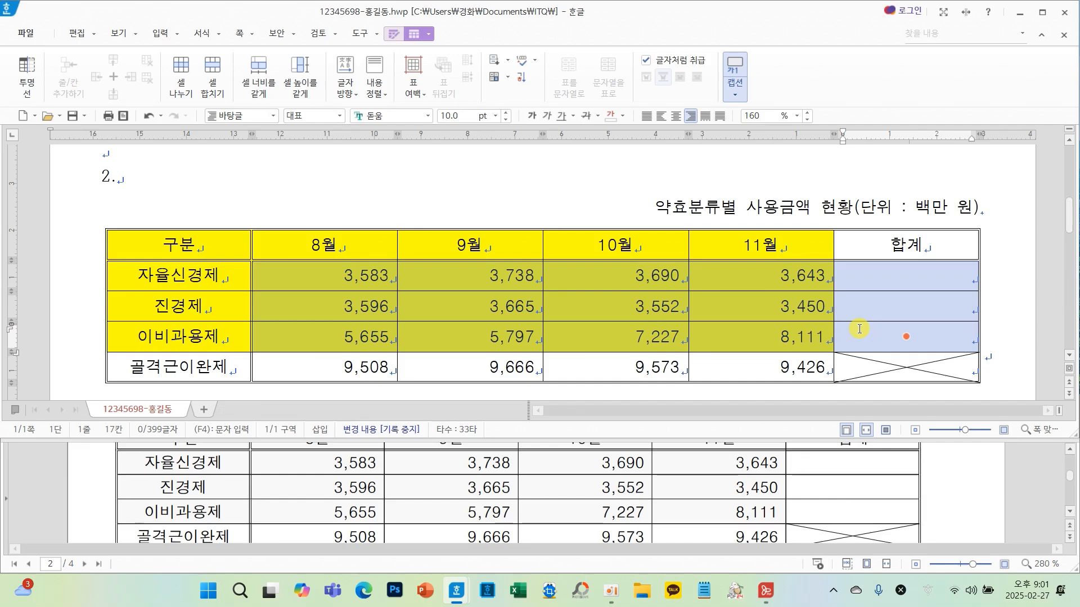
{"action": "right_click", "coordinate": [610, 309]}
{"action": "mouse_move", "coordinate": [698, 550]}
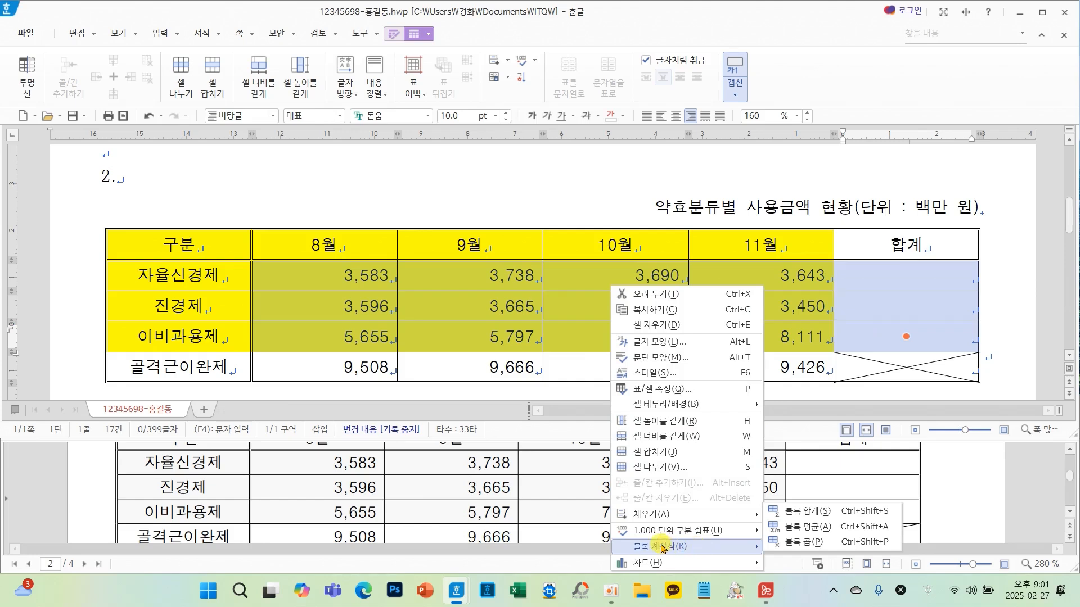
{"action": "left_click", "coordinate": [818, 515]}
{"action": "left_click", "coordinate": [867, 333]}
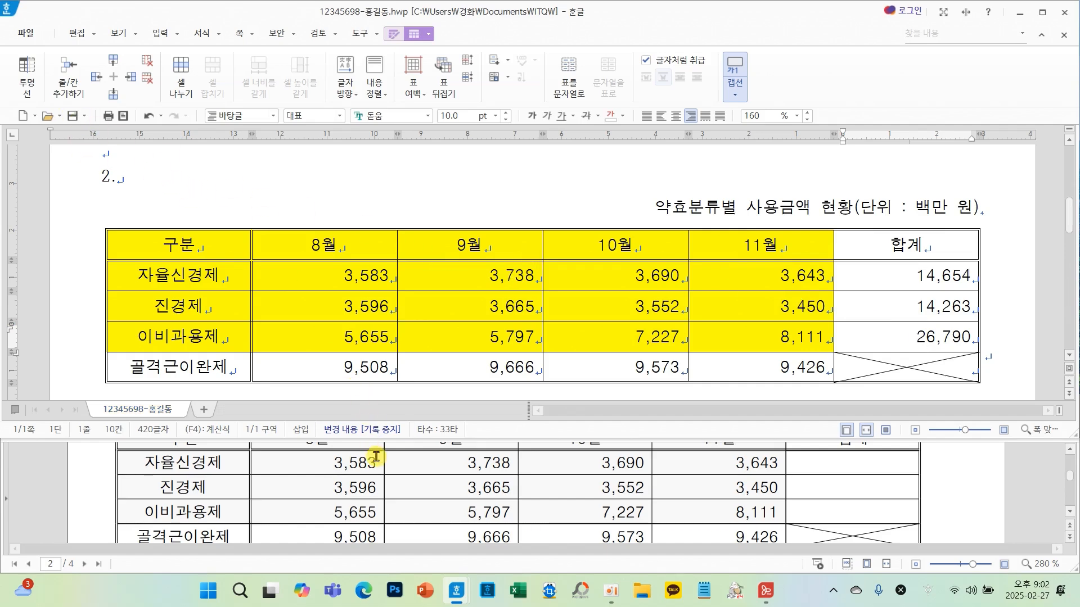
- Review the chart conditions and the sample chart below the table
{"action": "scroll", "coordinate": [403, 495], "scroll_direction": "down", "scroll_amount": 3}
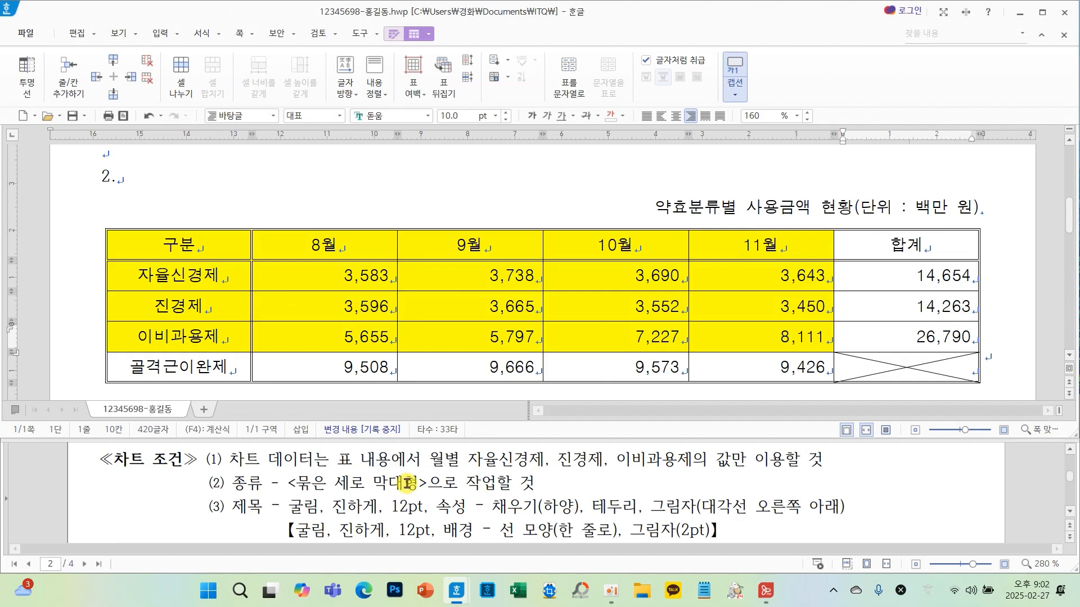
{"action": "scroll", "coordinate": [406, 482], "scroll_direction": "down", "scroll_amount": 8}
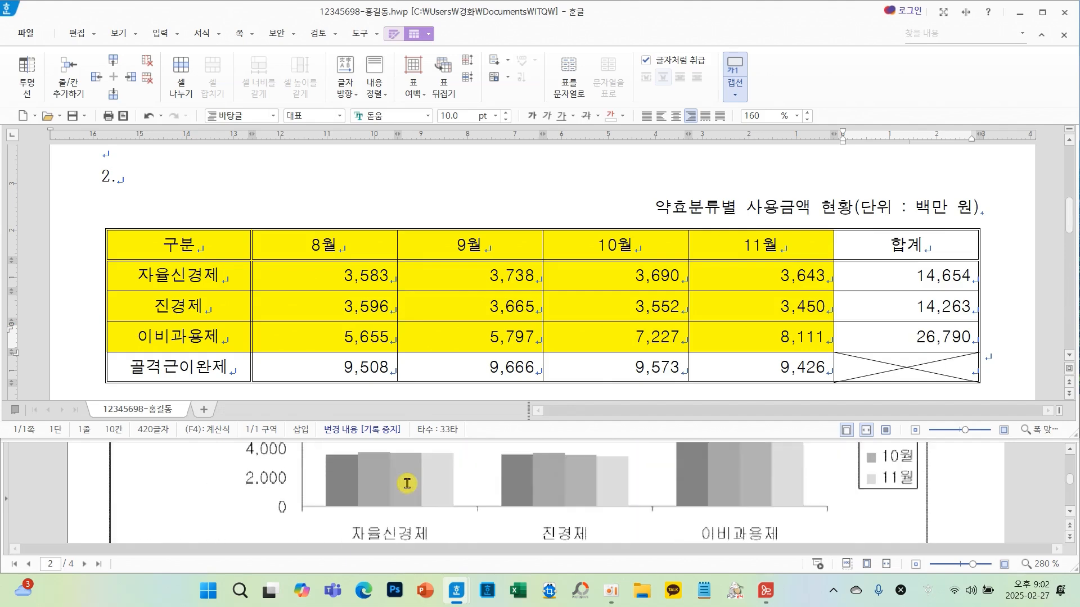
{"action": "scroll", "coordinate": [406, 483], "scroll_direction": "down", "scroll_amount": 2}
{"action": "scroll", "coordinate": [434, 485], "scroll_direction": "up", "scroll_amount": 4}
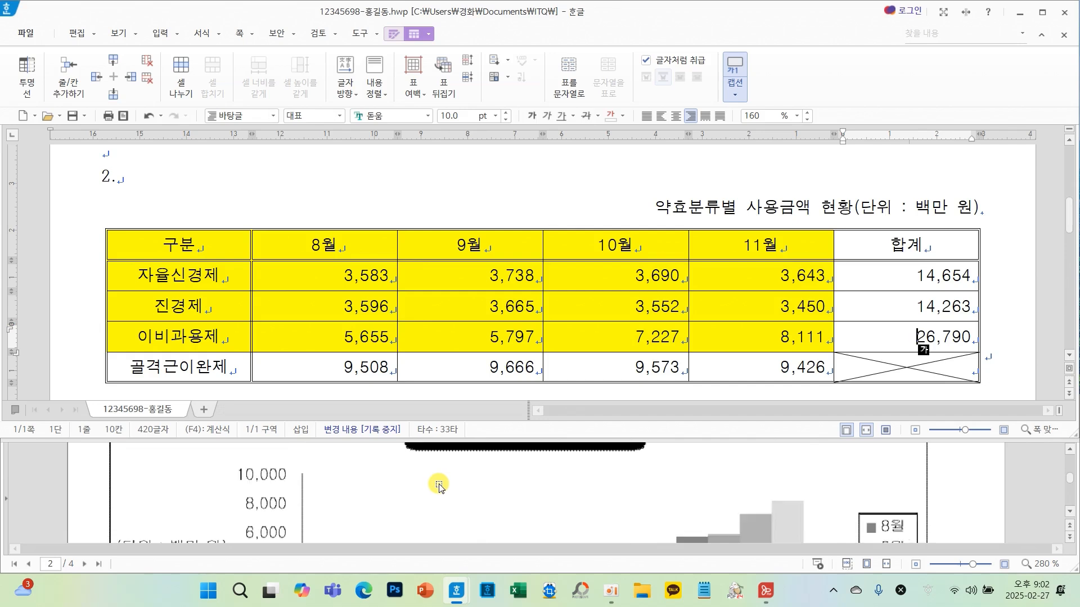
{"action": "scroll", "coordinate": [439, 486], "scroll_direction": "down", "scroll_amount": 3}
{"action": "scroll", "coordinate": [439, 485], "scroll_direction": "up", "scroll_amount": 6}
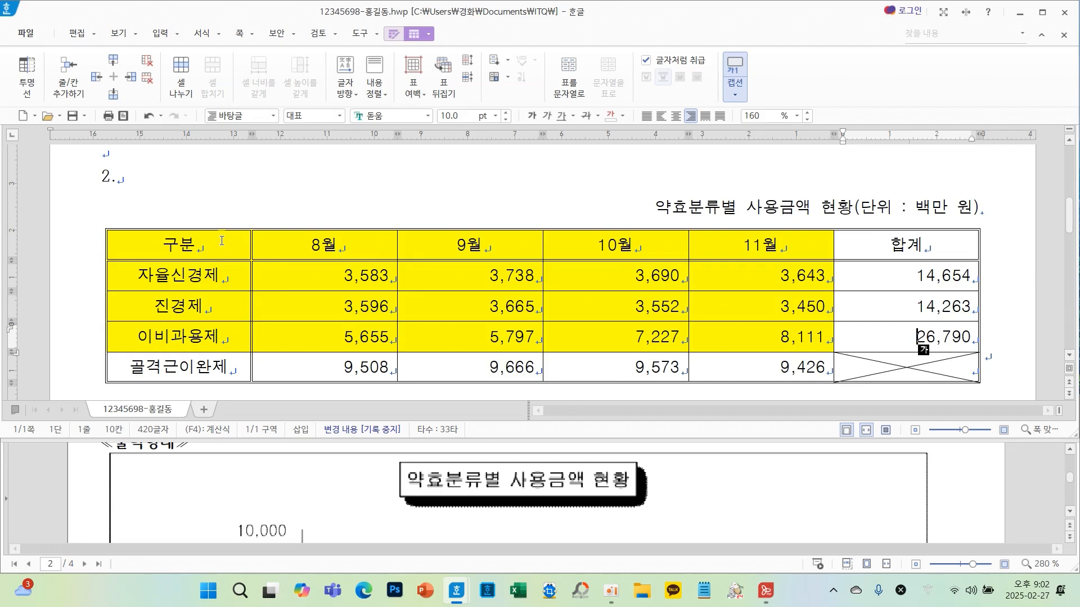
{"action": "scroll", "coordinate": [685, 513], "scroll_direction": "down", "scroll_amount": 6}
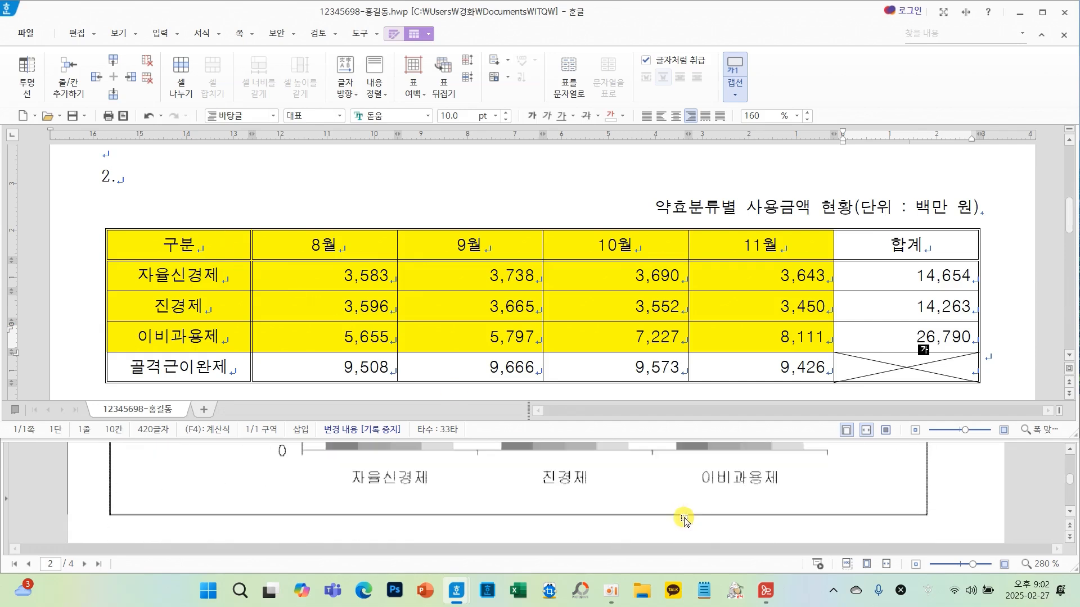
{"action": "scroll", "coordinate": [684, 518], "scroll_direction": "up", "scroll_amount": 2}
{"action": "scroll", "coordinate": [900, 529], "scroll_direction": "up", "scroll_amount": 3}
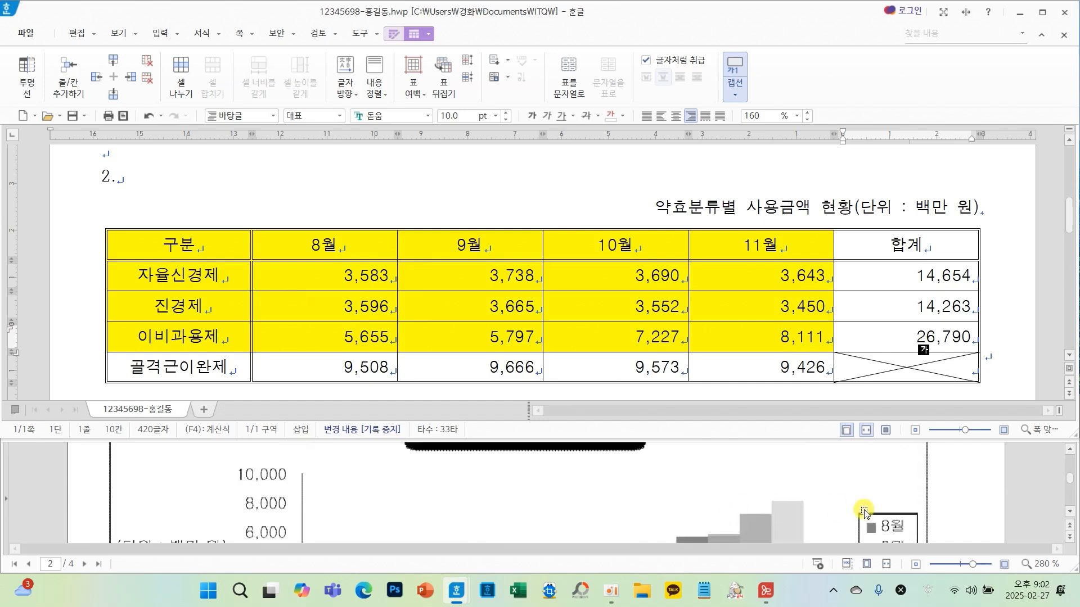
{"action": "scroll", "coordinate": [849, 506], "scroll_direction": "down", "scroll_amount": 3}
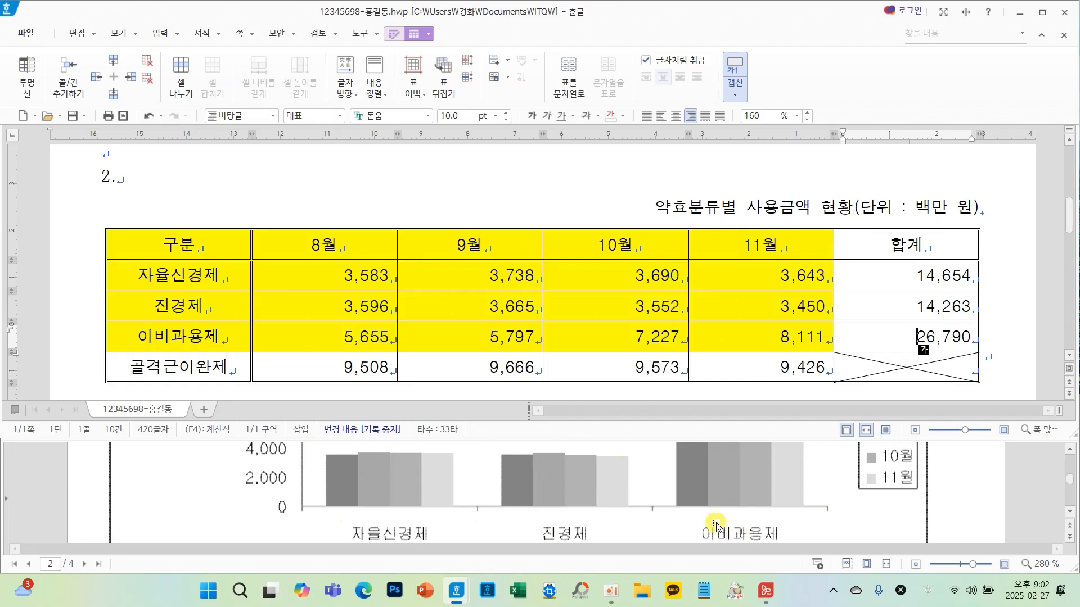
- Select the table from 구분 through the 이비과용제 row's 11월 value and insert a clustered column chart
{"action": "left_click_drag", "start_coordinate": [216, 247], "coordinate": [733, 345]}
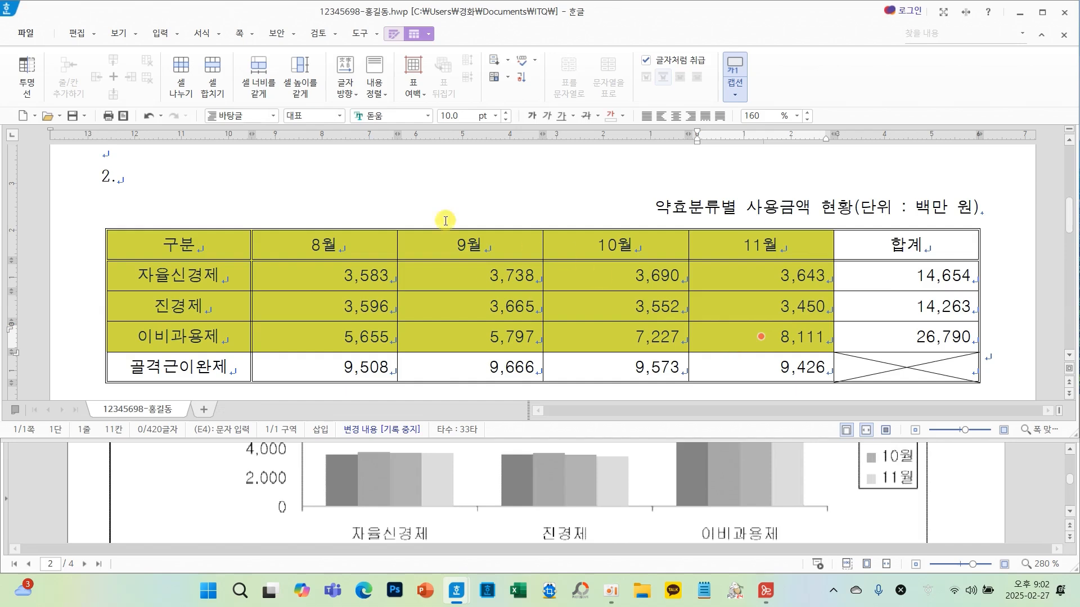
{"action": "left_click", "coordinate": [159, 34]}
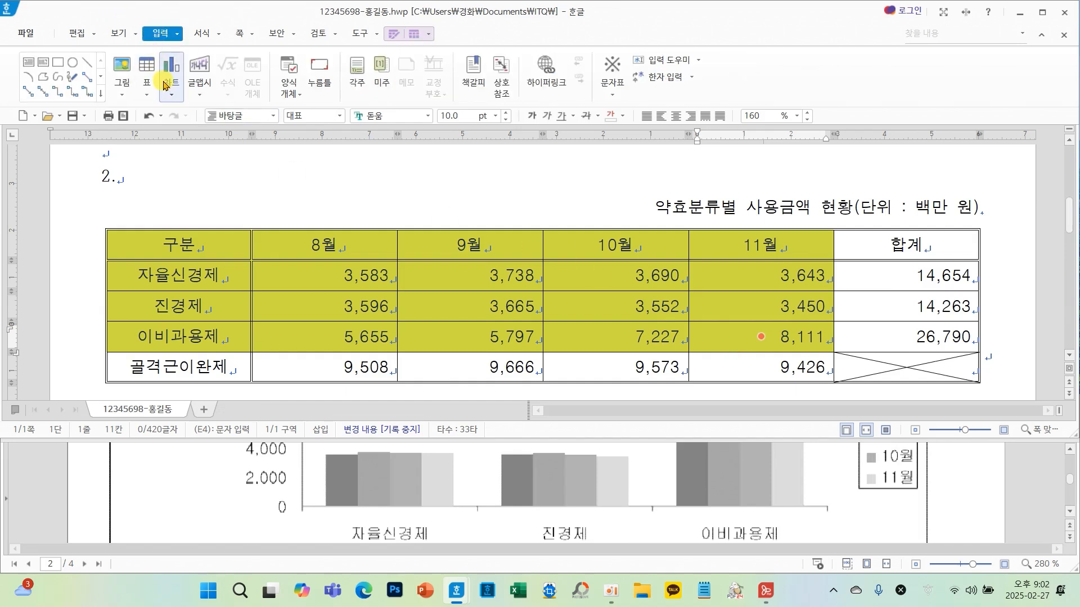
{"action": "left_click", "coordinate": [168, 89]}
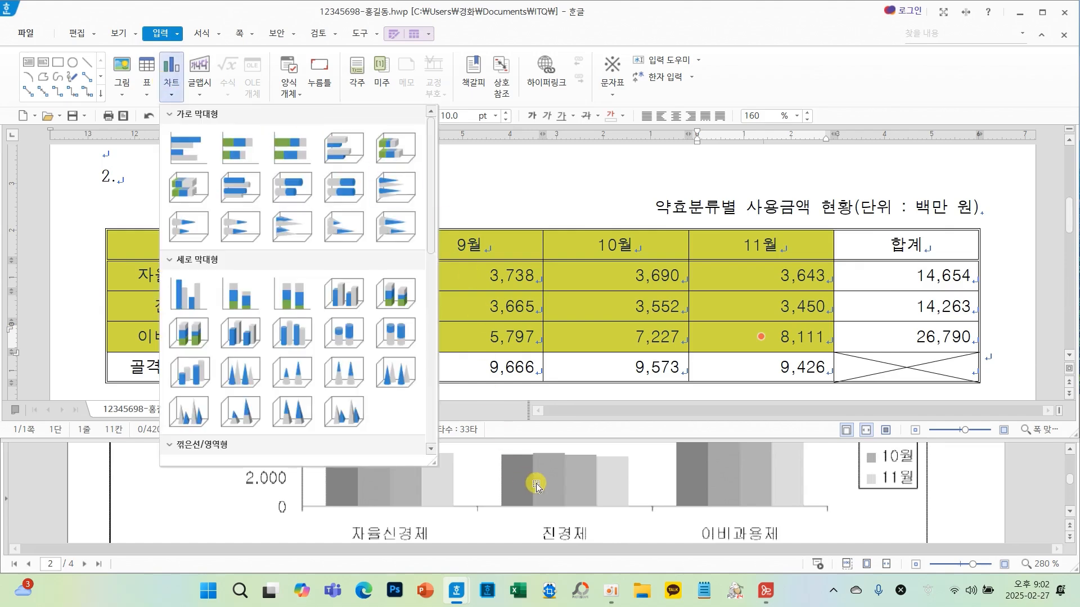
{"action": "scroll", "coordinate": [567, 512], "scroll_direction": "up", "scroll_amount": 10}
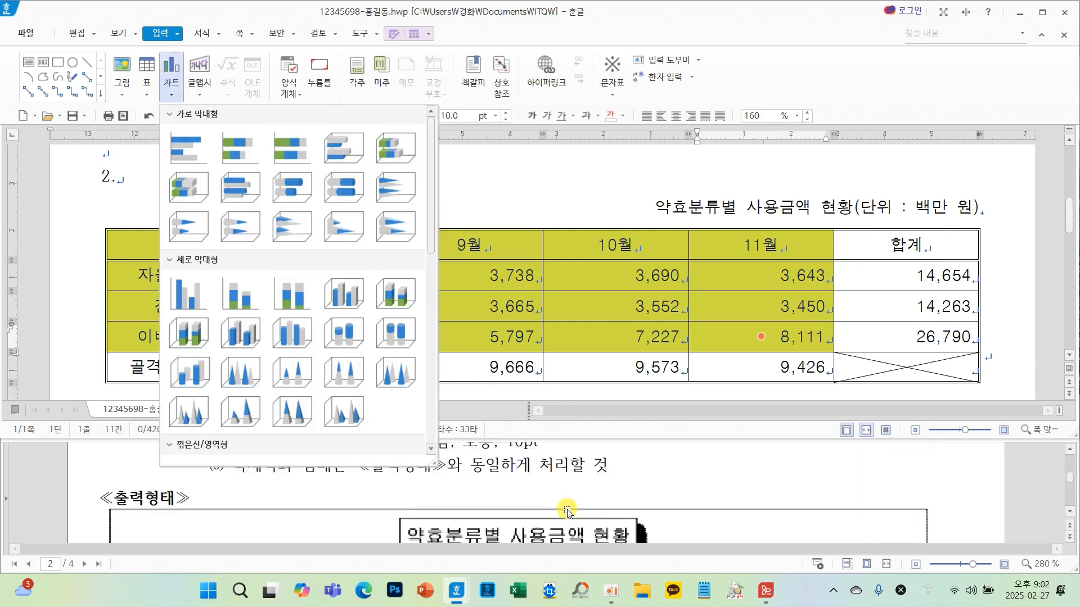
{"action": "scroll", "coordinate": [567, 512], "scroll_direction": "up", "scroll_amount": 5}
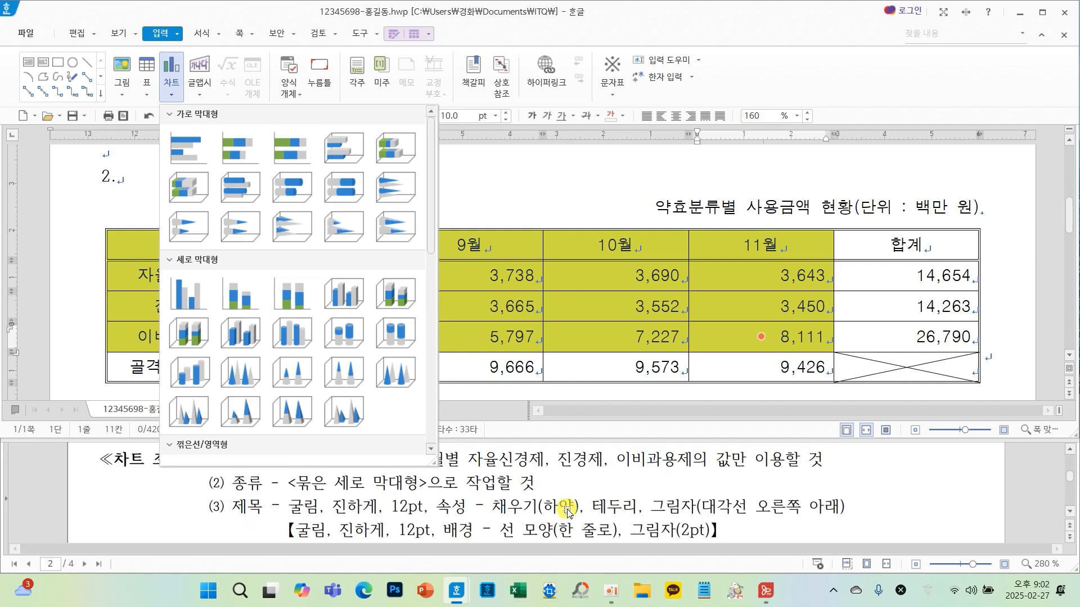
{"action": "scroll", "coordinate": [567, 512], "scroll_direction": "down", "scroll_amount": 2}
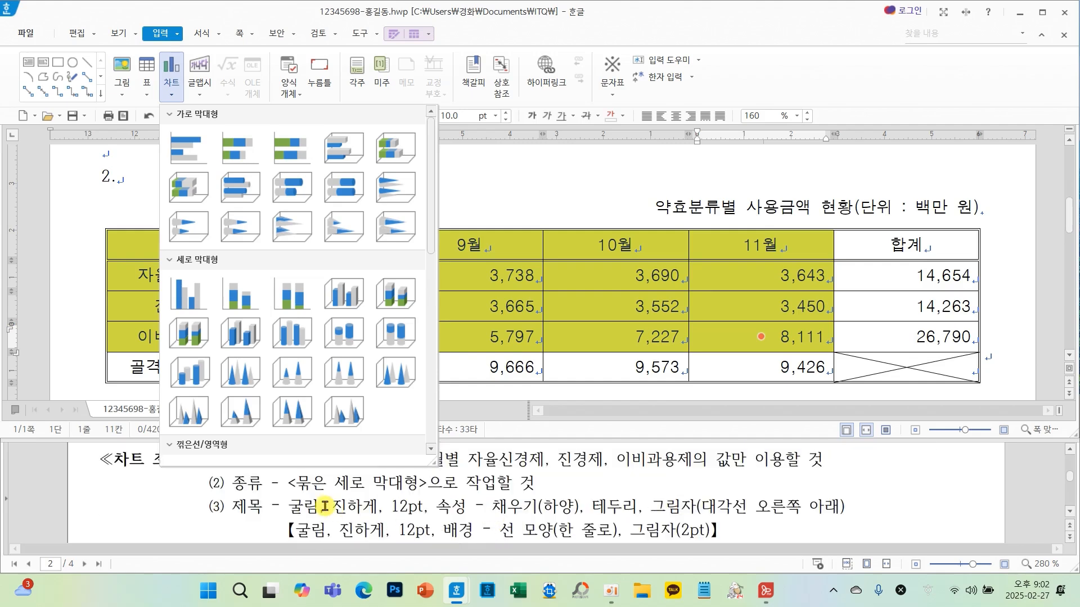
{"action": "left_click", "coordinate": [187, 295]}
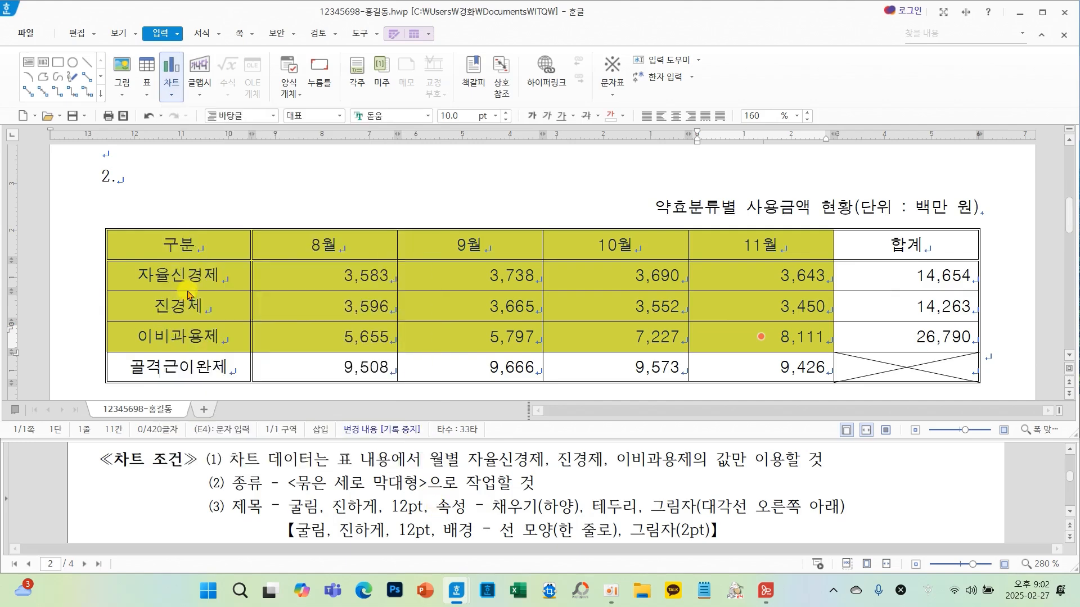
- Set the chart to be treated as a character so it sits below the table
{"action": "left_click", "coordinate": [696, 152]}
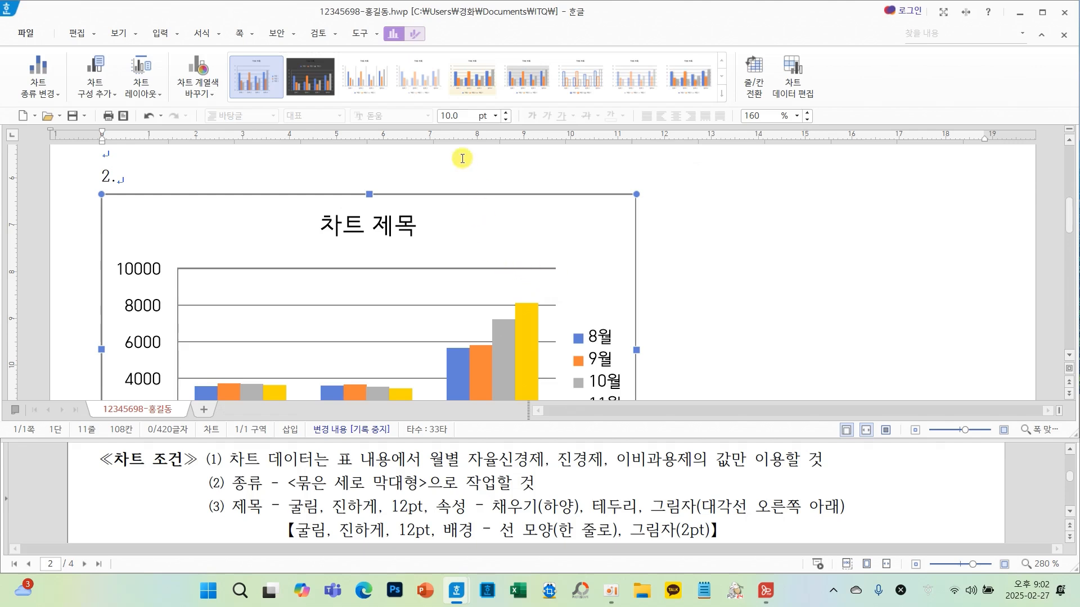
{"action": "left_click", "coordinate": [413, 35]}
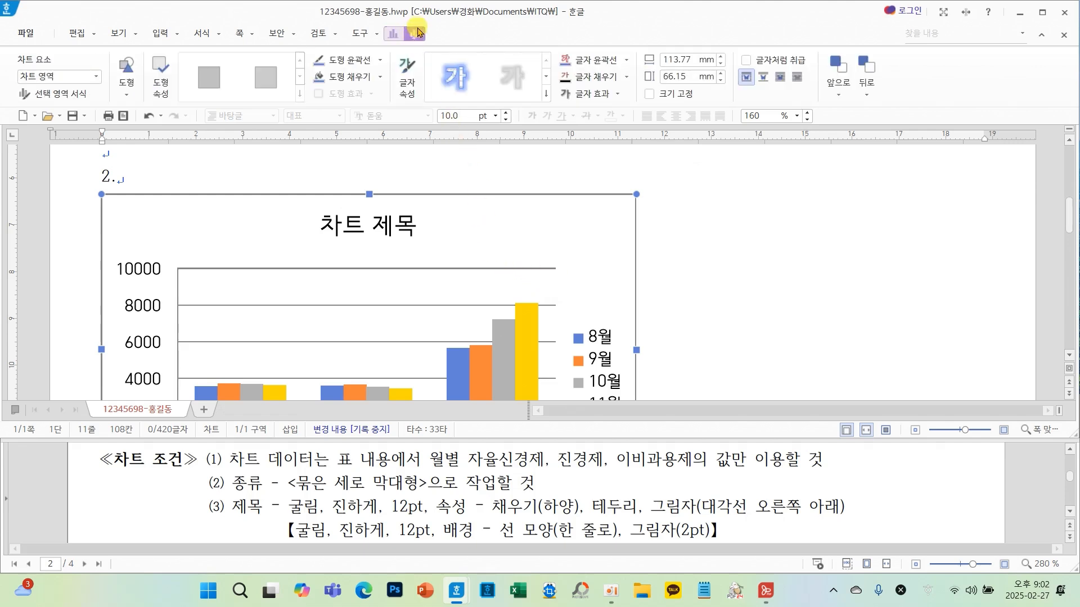
{"action": "left_click", "coordinate": [746, 60]}
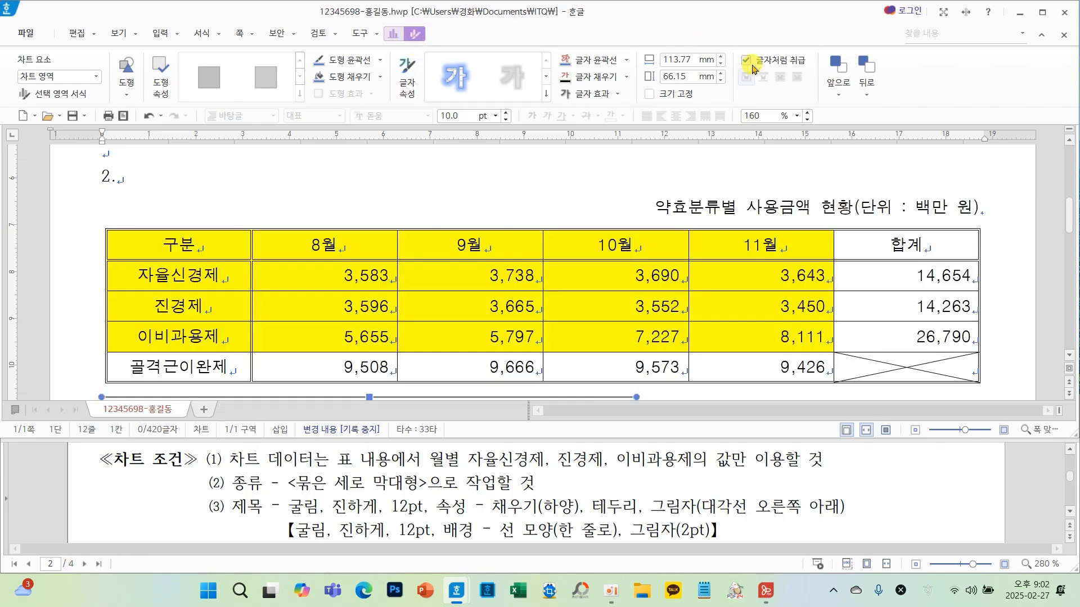
{"action": "mouse_move", "coordinate": [438, 41]}
{"action": "left_mouse_down"}
{"action": "mouse_move", "coordinate": [399, 30]}
{"action": "mouse_move", "coordinate": [443, 42]}
{"action": "mouse_move", "coordinate": [469, 75]}
{"action": "left_mouse_up"}
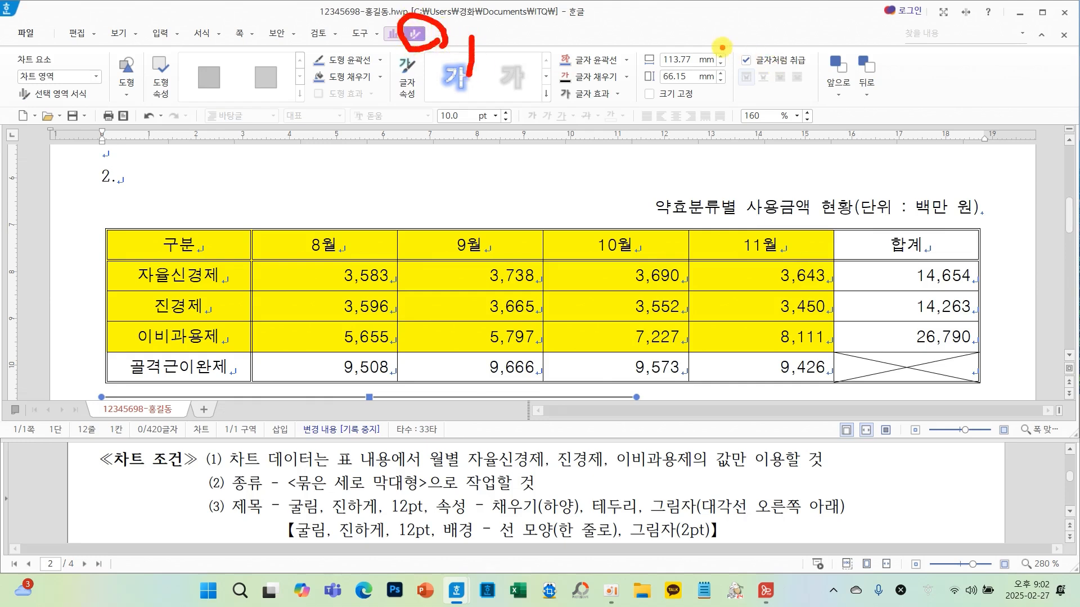
{"action": "left_click_drag", "start_coordinate": [722, 46], "coordinate": [821, 90]}
{"action": "mouse_move", "coordinate": [672, 62]}
{"action": "left_mouse_down"}
{"action": "mouse_move", "coordinate": [675, 88]}
{"action": "mouse_move", "coordinate": [711, 83]}
{"action": "left_mouse_up"}
{"action": "key", "text": "Escape"}
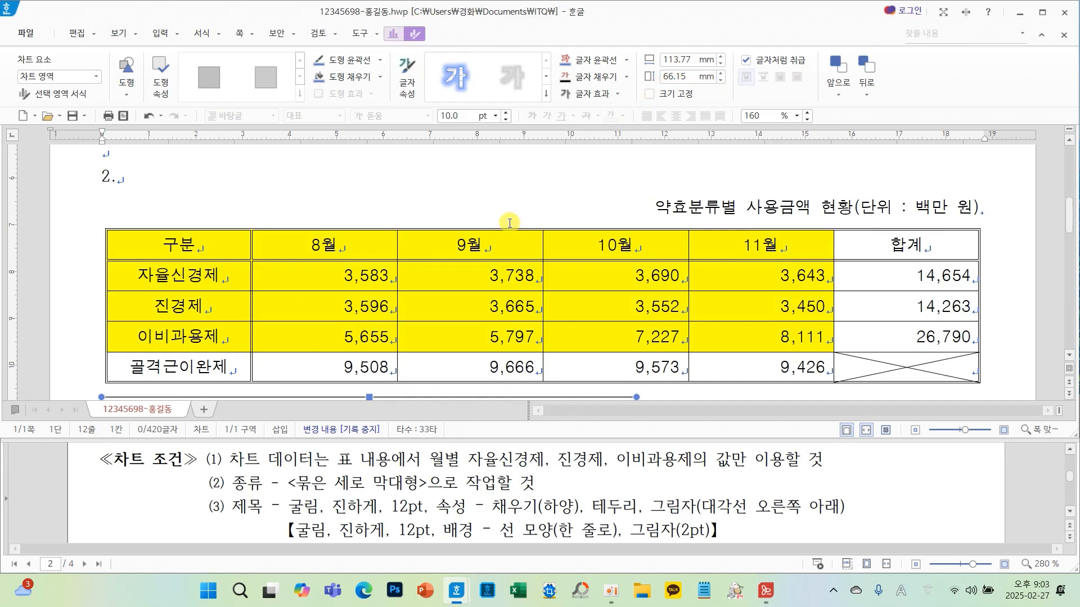
- Widen the chart to about 187 mm so it spans the table's width
{"action": "scroll", "coordinate": [509, 222], "scroll_direction": "down", "scroll_amount": 5}
{"action": "scroll", "coordinate": [571, 270], "scroll_direction": "up", "scroll_amount": 1}
{"action": "scroll", "coordinate": [579, 274], "scroll_direction": "up", "scroll_amount": 2}
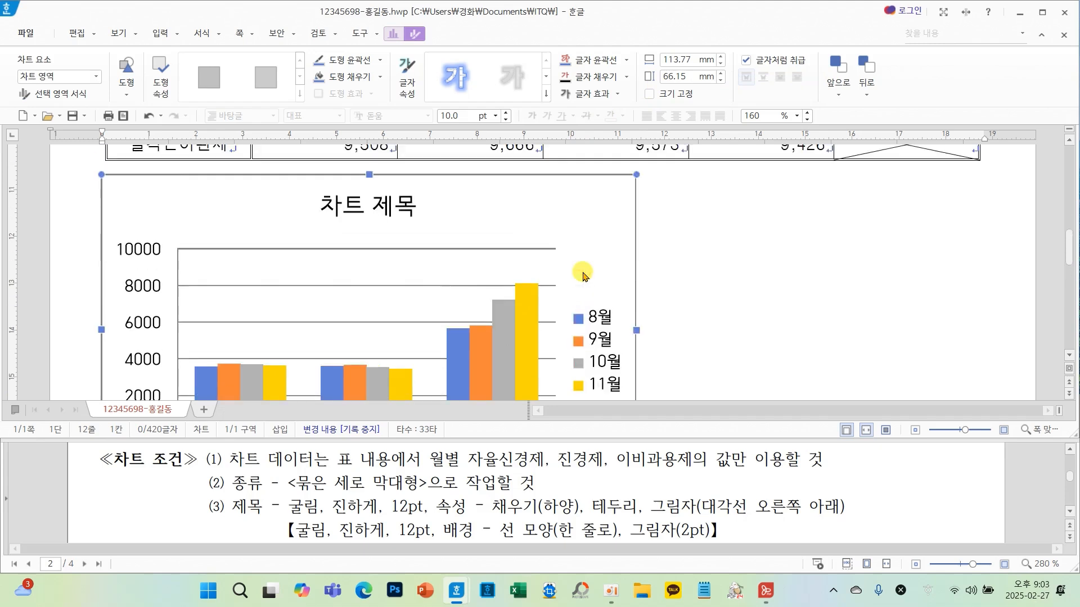
{"action": "mouse_move", "coordinate": [657, 309]}
{"action": "left_mouse_down"}
{"action": "mouse_move", "coordinate": [606, 342]}
{"action": "mouse_move", "coordinate": [669, 321]}
{"action": "mouse_move", "coordinate": [979, 327]}
{"action": "left_mouse_up"}
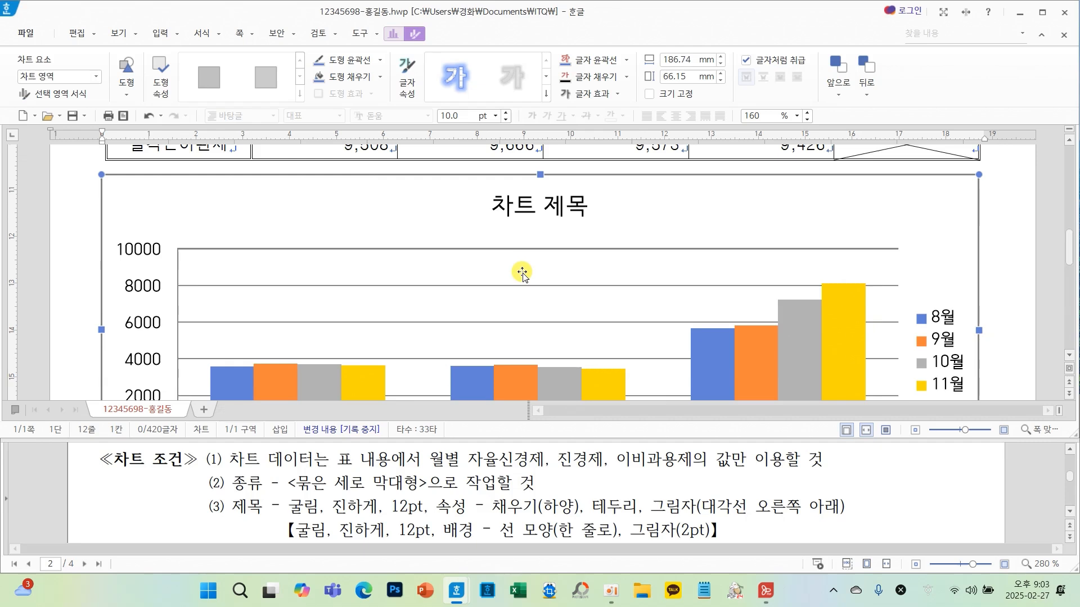
{"action": "scroll", "coordinate": [543, 301], "scroll_direction": "down", "scroll_amount": 3}
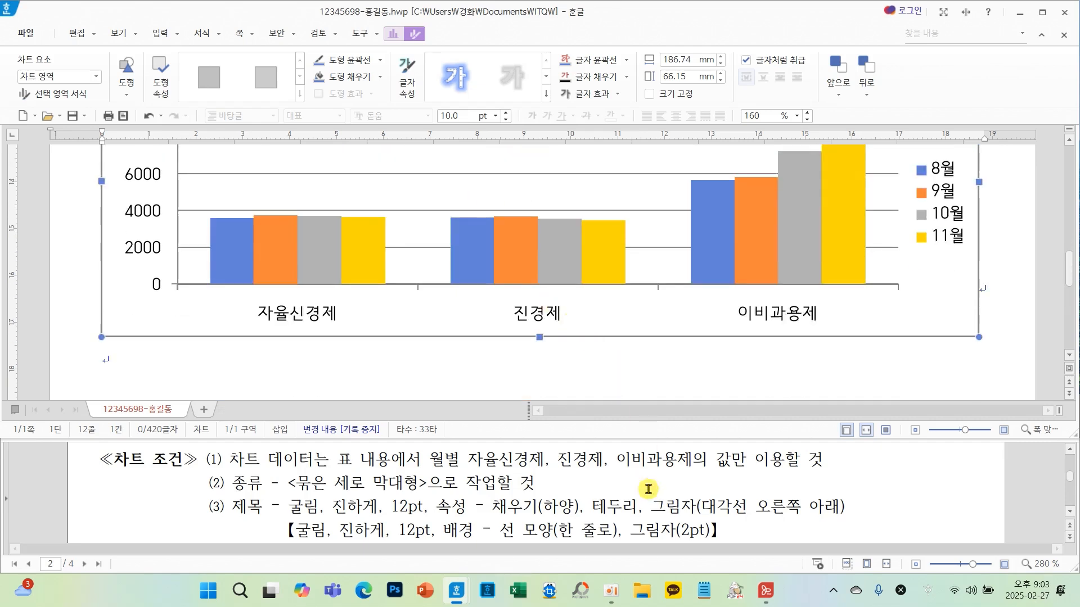
{"action": "scroll", "coordinate": [647, 487], "scroll_direction": "down", "scroll_amount": 5}
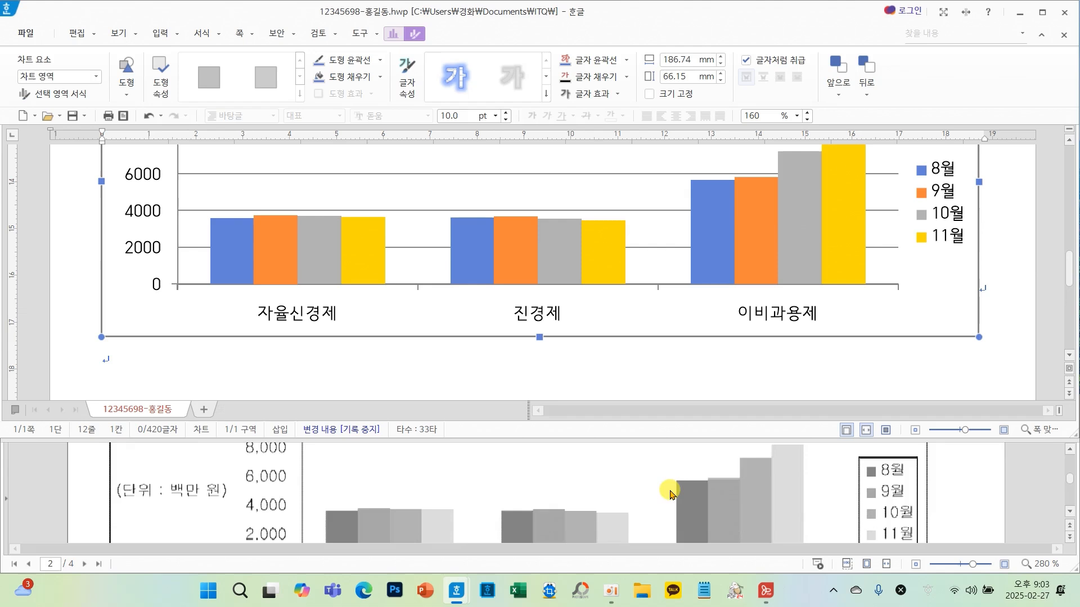
{"action": "scroll", "coordinate": [476, 472], "scroll_direction": "up", "scroll_amount": 5}
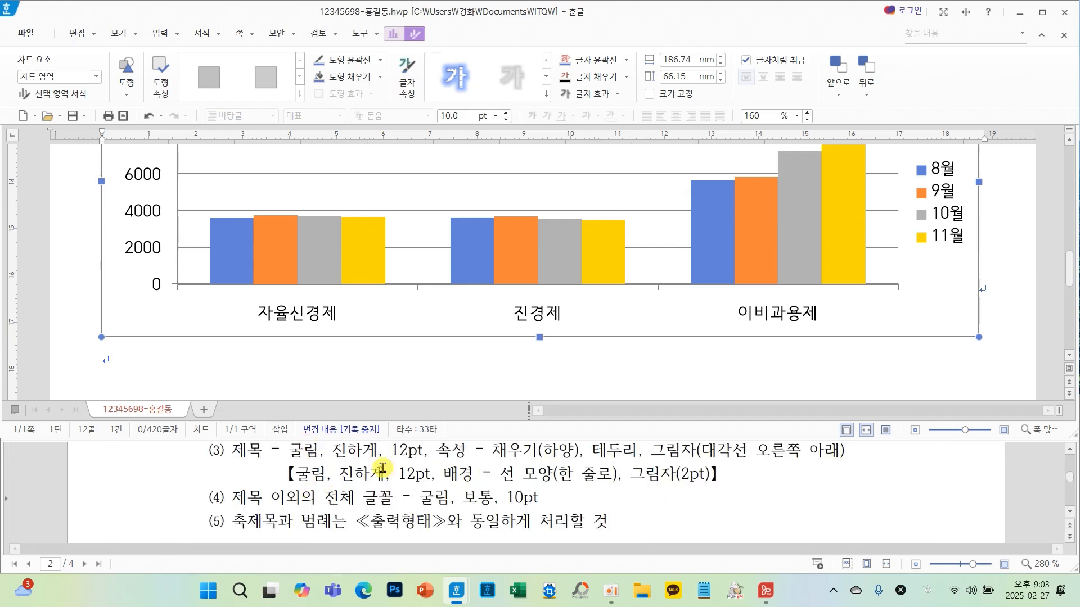
{"action": "scroll", "coordinate": [580, 478], "scroll_direction": "down", "scroll_amount": 5}
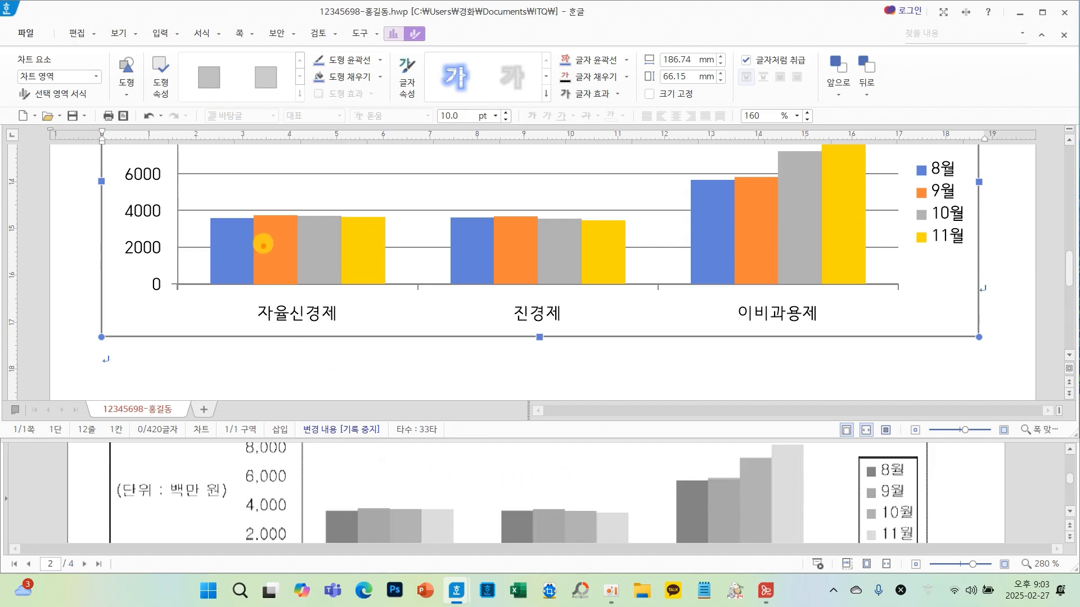
{"action": "mouse_move", "coordinate": [442, 193]}
{"action": "left_mouse_down"}
{"action": "mouse_move", "coordinate": [414, 229]}
{"action": "mouse_move", "coordinate": [458, 243]}
{"action": "left_mouse_up"}
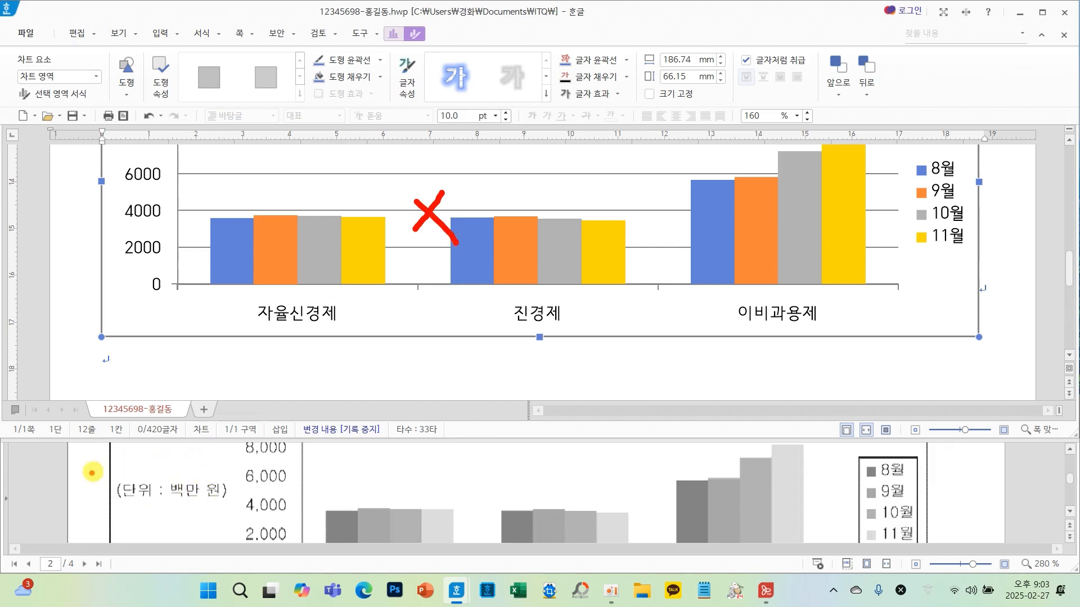
{"action": "mouse_move", "coordinate": [144, 487]}
{"action": "left_mouse_down"}
{"action": "mouse_move", "coordinate": [113, 261]}
{"action": "mouse_move", "coordinate": [91, 246]}
{"action": "mouse_move", "coordinate": [99, 231]}
{"action": "mouse_move", "coordinate": [160, 259]}
{"action": "left_mouse_up"}
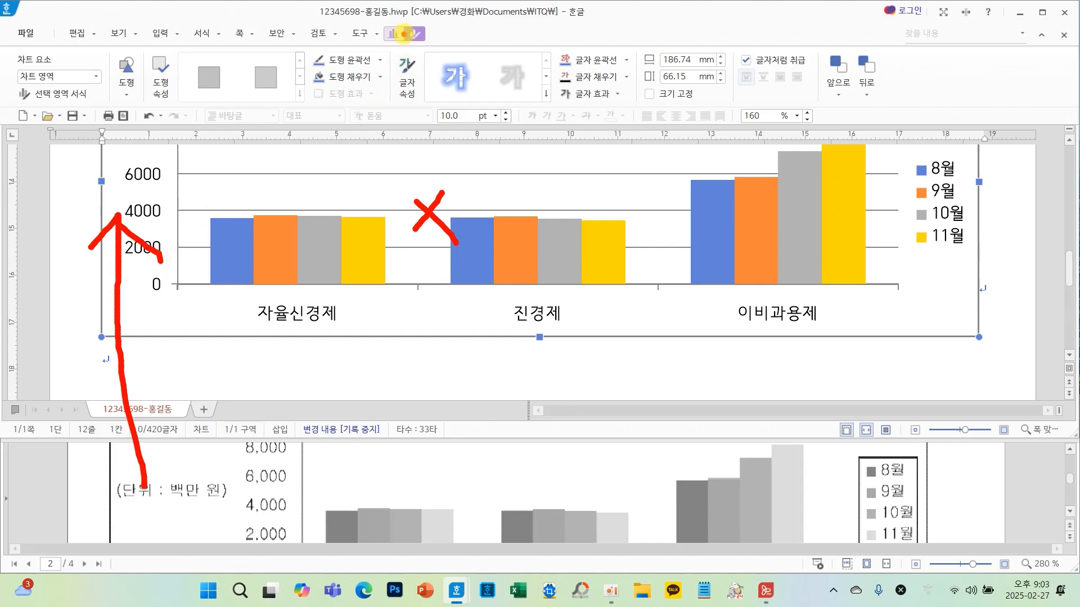
{"action": "mouse_move", "coordinate": [395, 23]}
{"action": "left_mouse_down"}
{"action": "mouse_move", "coordinate": [377, 46]}
{"action": "mouse_move", "coordinate": [409, 35]}
{"action": "left_mouse_up"}
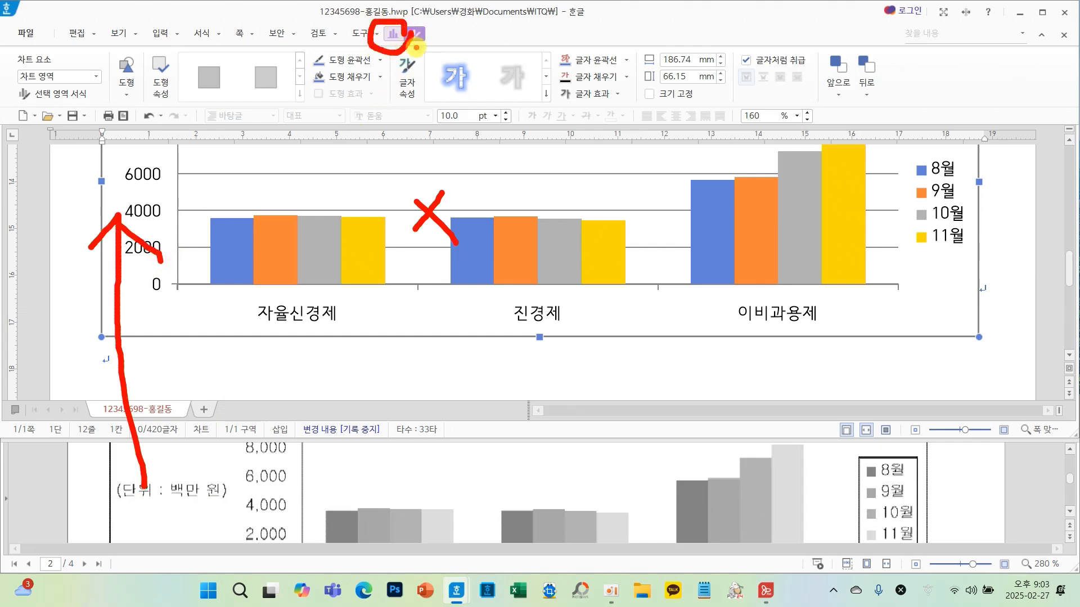
{"action": "key", "text": "Escape"}
- Remove the chart's major horizontal gridlines and add a primary vertical axis title
{"action": "left_click", "coordinate": [394, 35]}
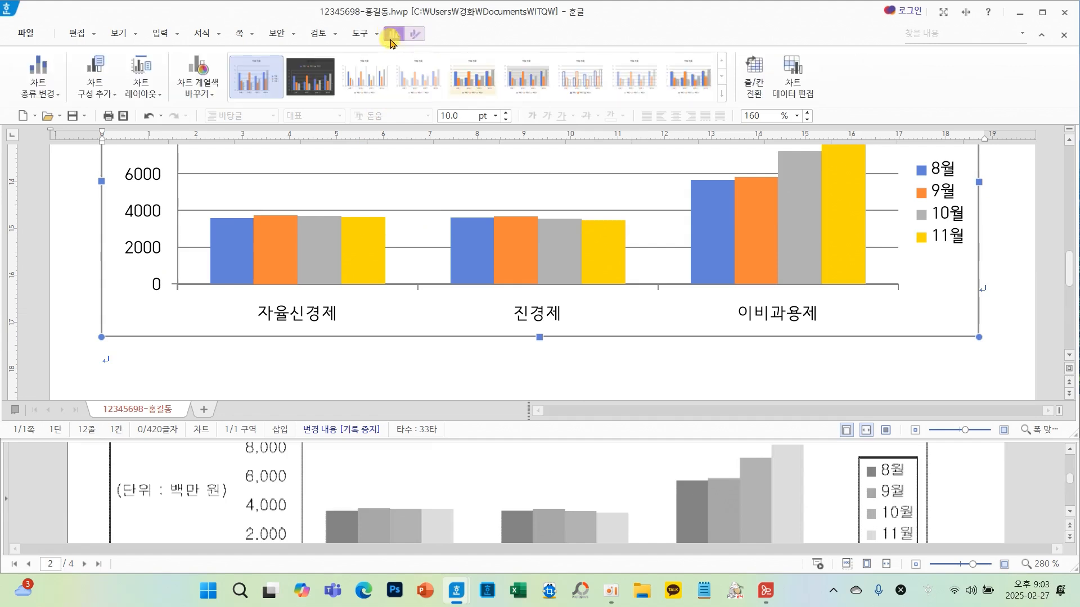
{"action": "mouse_move", "coordinate": [397, 17]}
{"action": "left_mouse_down"}
{"action": "mouse_move", "coordinate": [387, 51]}
{"action": "mouse_move", "coordinate": [400, 17]}
{"action": "left_mouse_up"}
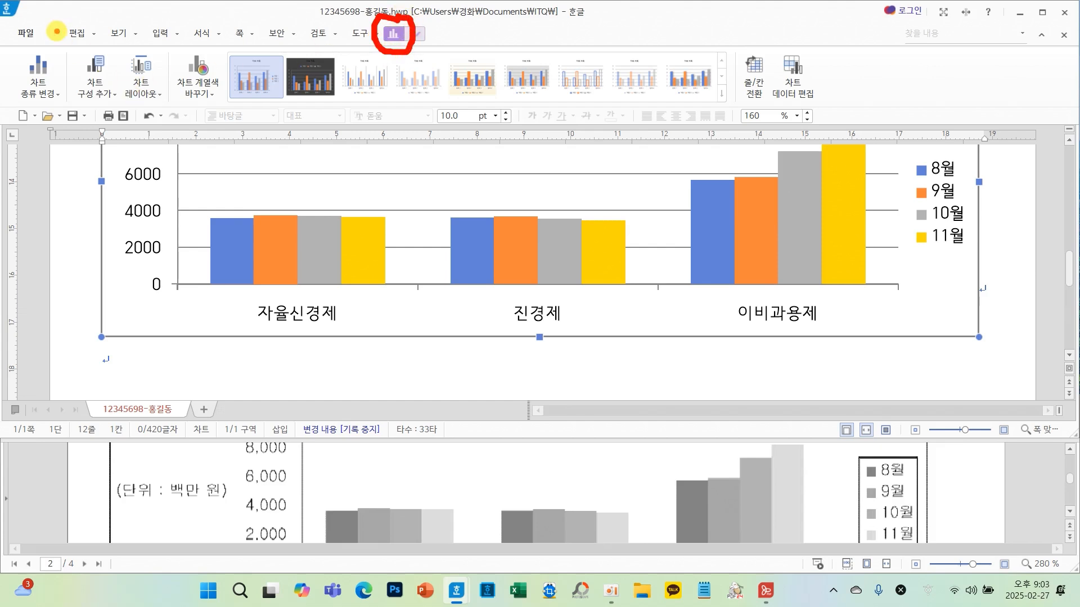
{"action": "left_click_drag", "start_coordinate": [63, 44], "coordinate": [124, 111]}
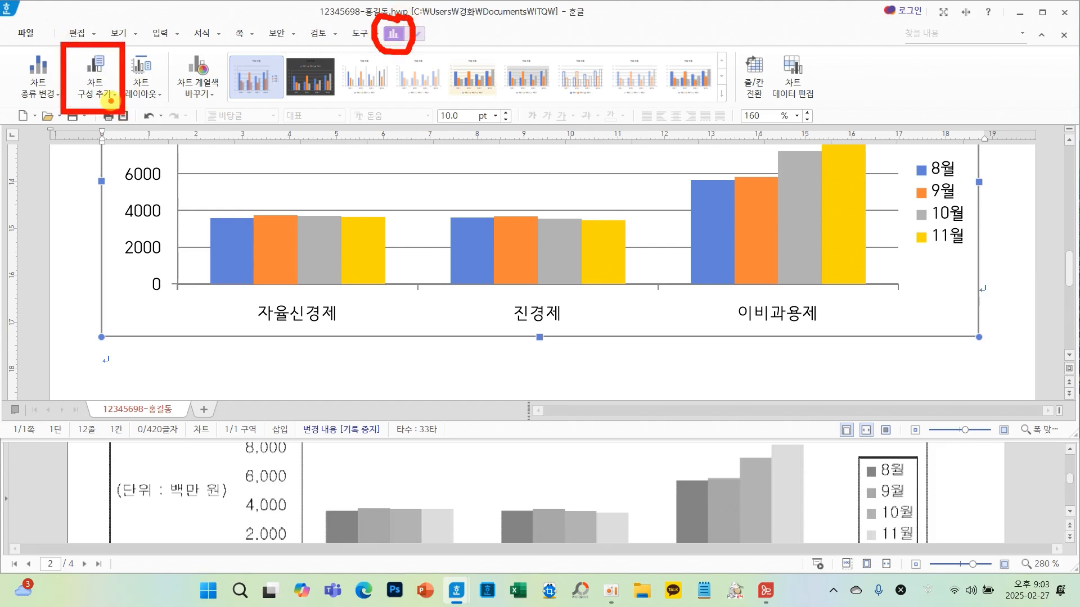
{"action": "left_click", "coordinate": [100, 99]}
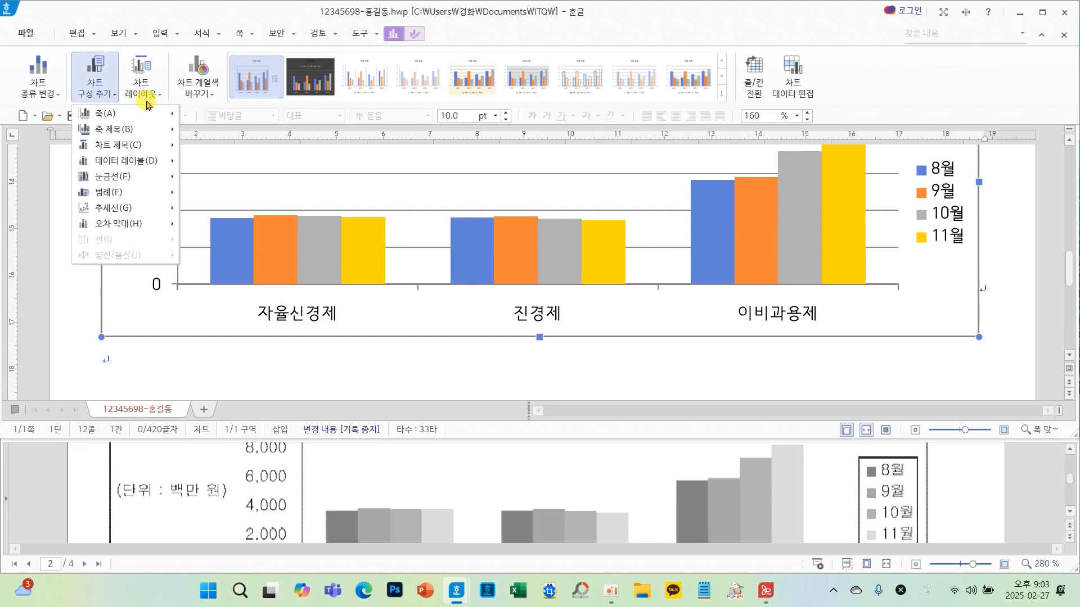
{"action": "mouse_move", "coordinate": [159, 175]}
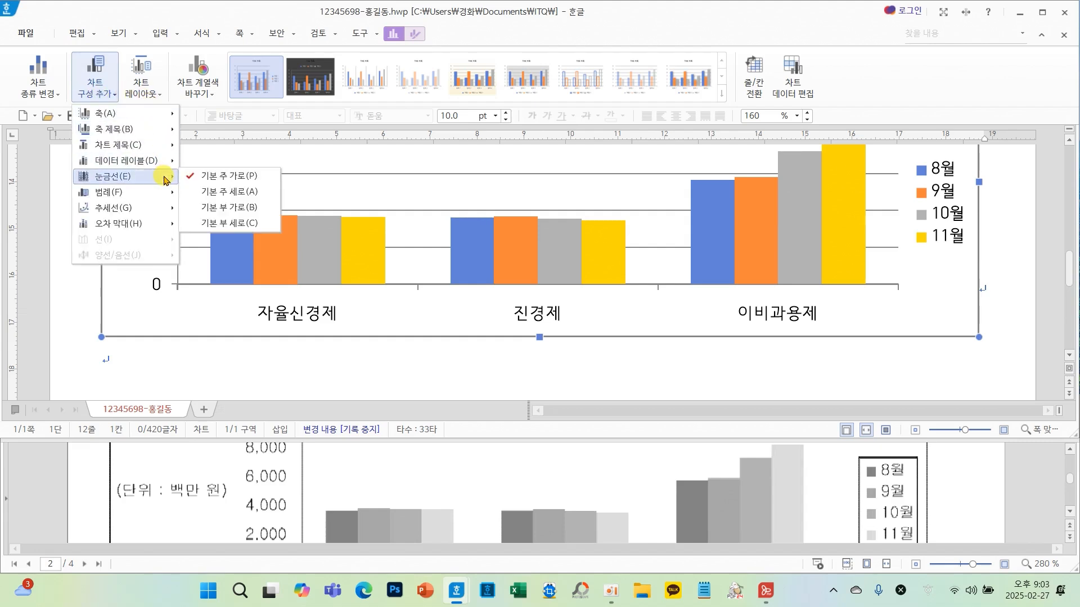
{"action": "left_click", "coordinate": [208, 176]}
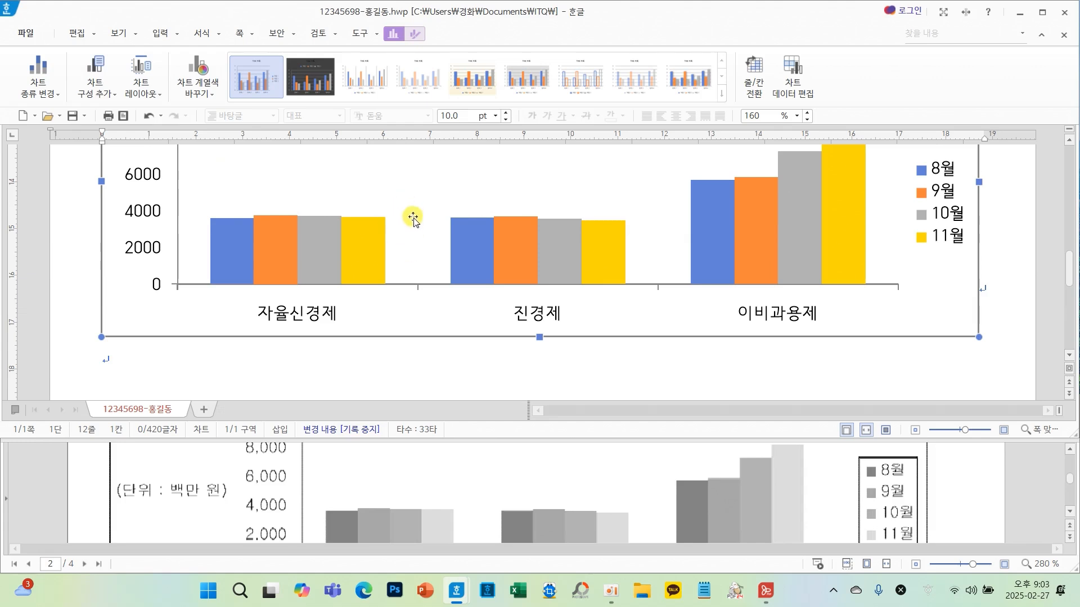
{"action": "left_click", "coordinate": [90, 97]}
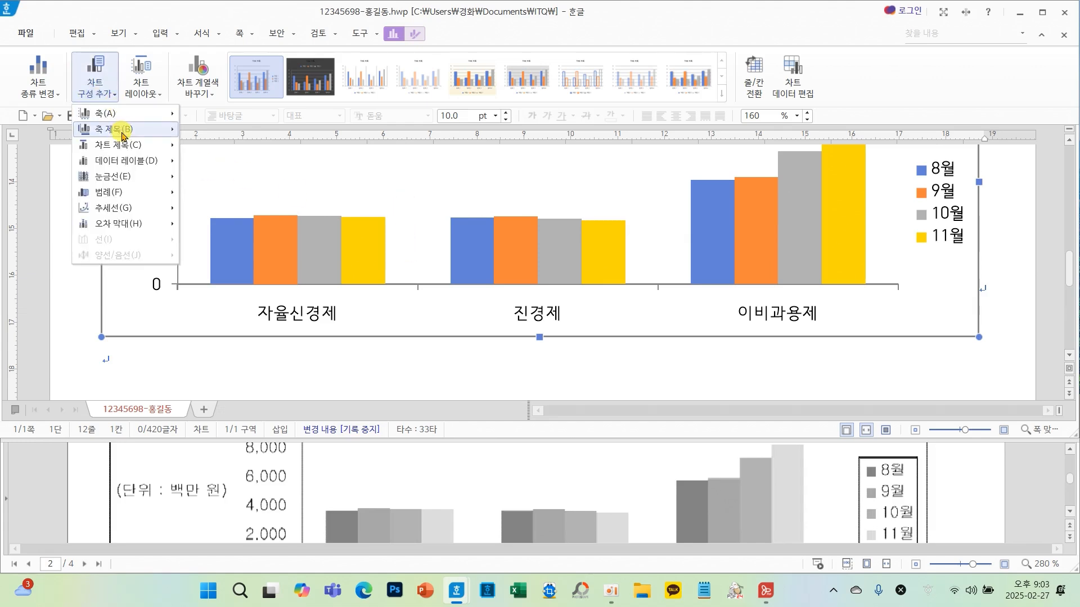
{"action": "mouse_move", "coordinate": [130, 128]}
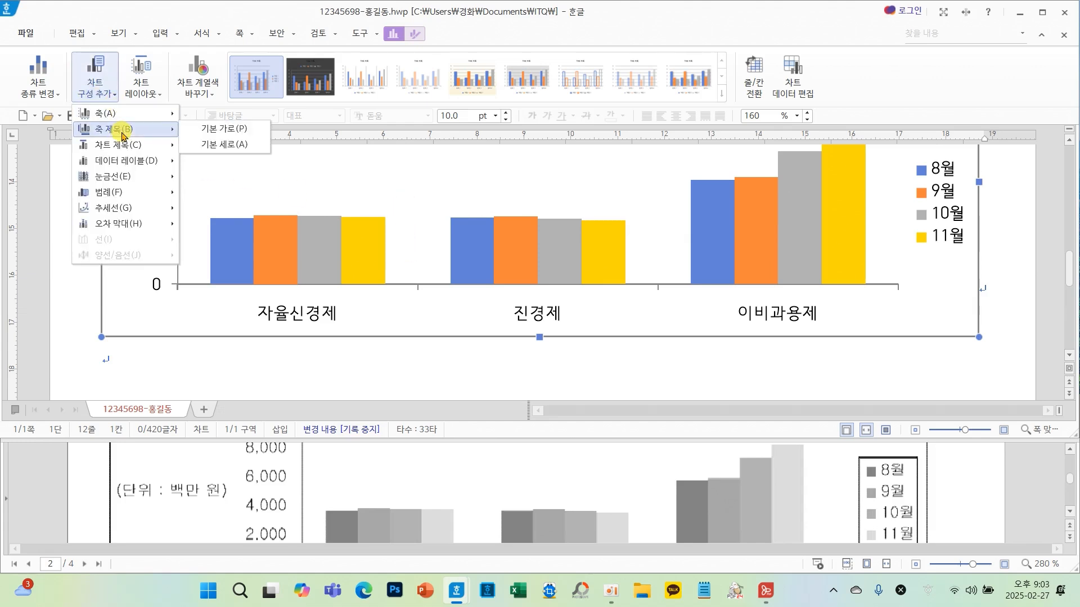
{"action": "left_click", "coordinate": [215, 157]}
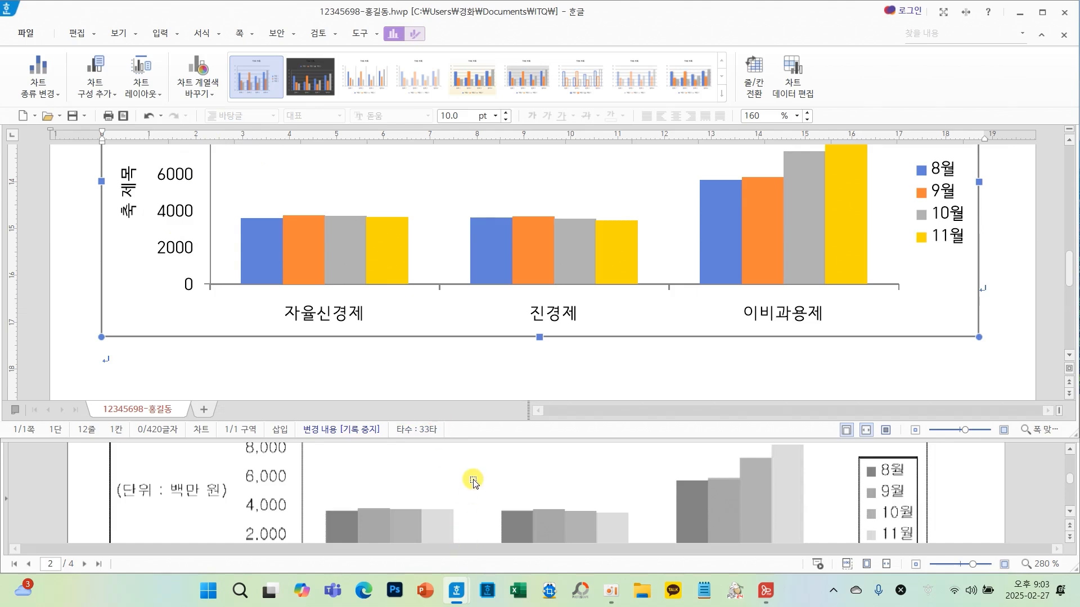
- Select the chart title and switch the keyboard input method to the Microsoft Korean IME
{"action": "scroll", "coordinate": [472, 481], "scroll_direction": "up", "scroll_amount": 10}
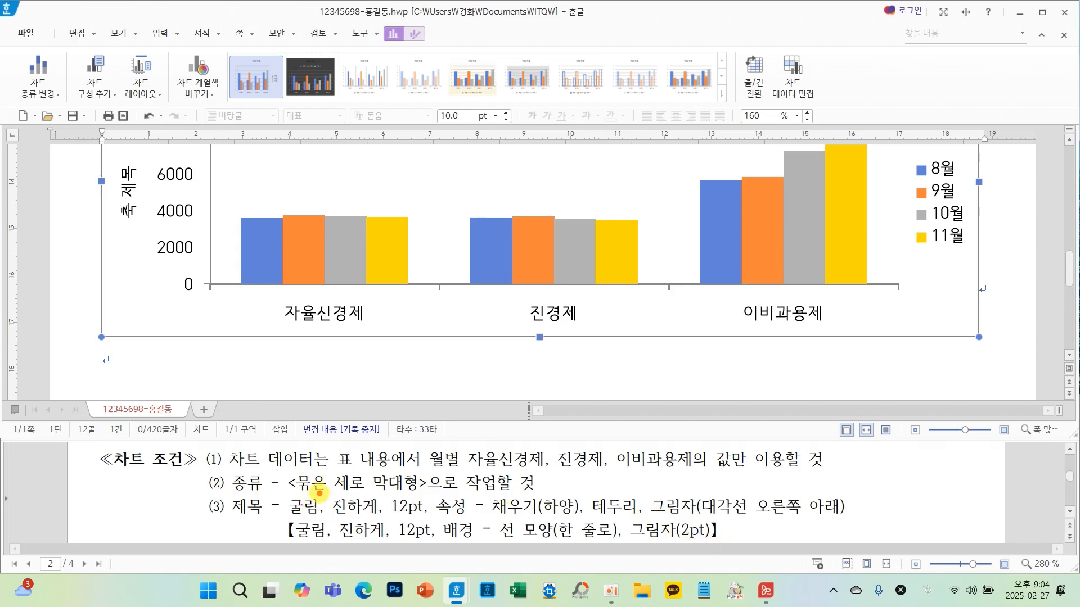
{"action": "mouse_move", "coordinate": [276, 493]}
{"action": "left_mouse_down"}
{"action": "mouse_move", "coordinate": [707, 534]}
{"action": "mouse_move", "coordinate": [861, 541]}
{"action": "mouse_move", "coordinate": [858, 523]}
{"action": "left_mouse_up"}
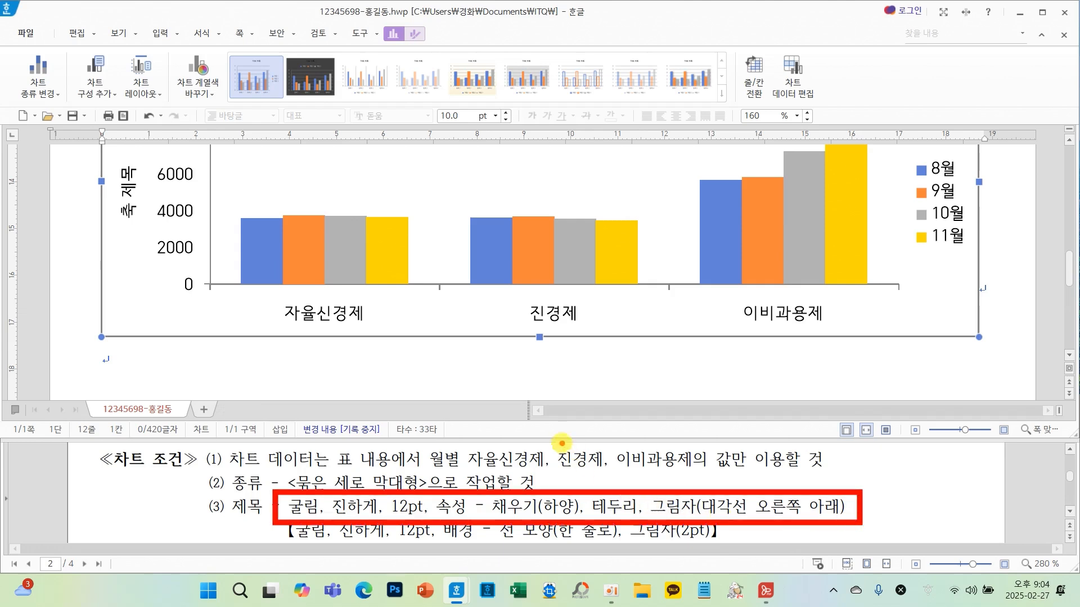
{"action": "scroll", "coordinate": [430, 328], "scroll_direction": "up", "scroll_amount": 3}
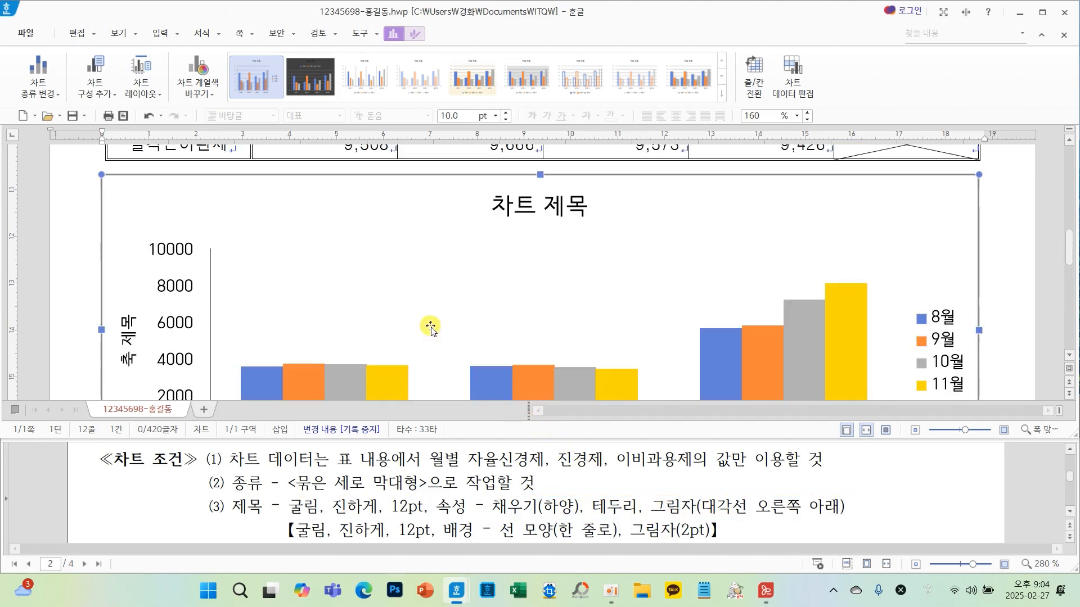
{"action": "left_click", "coordinate": [522, 209]}
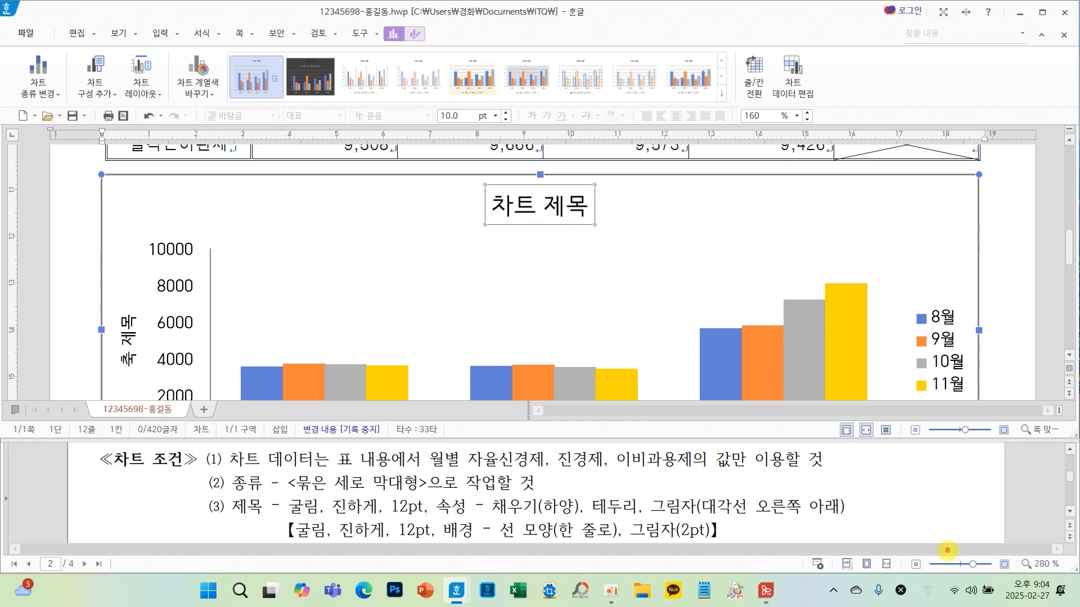
{"action": "left_click_drag", "start_coordinate": [943, 574], "coordinate": [900, 589]}
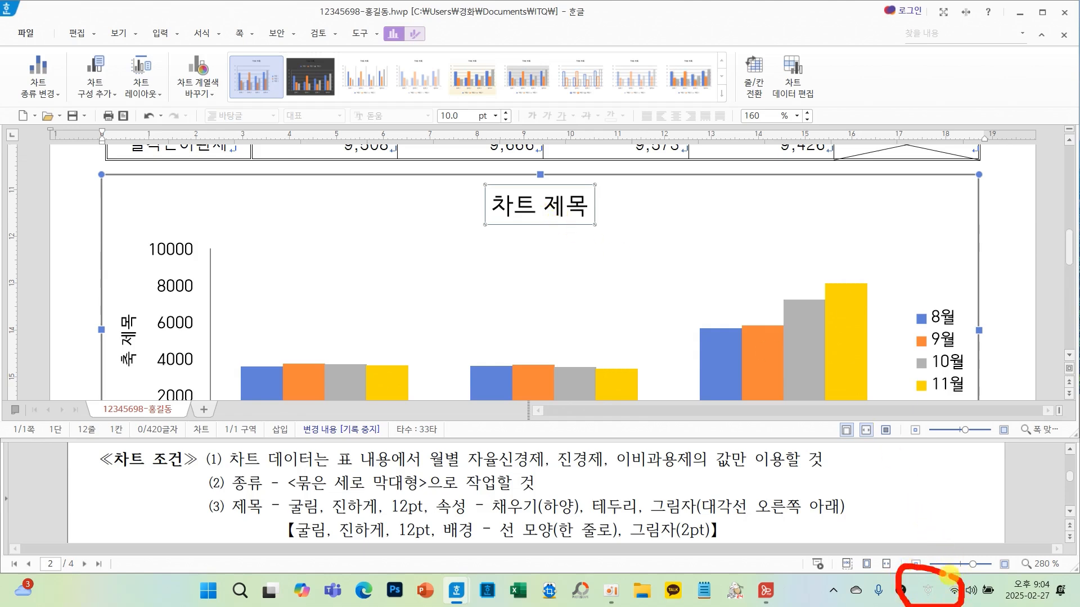
{"action": "mouse_move", "coordinate": [970, 450]}
{"action": "left_mouse_down"}
{"action": "mouse_move", "coordinate": [965, 474]}
{"action": "mouse_move", "coordinate": [983, 474]}
{"action": "mouse_move", "coordinate": [971, 528]}
{"action": "left_mouse_up"}
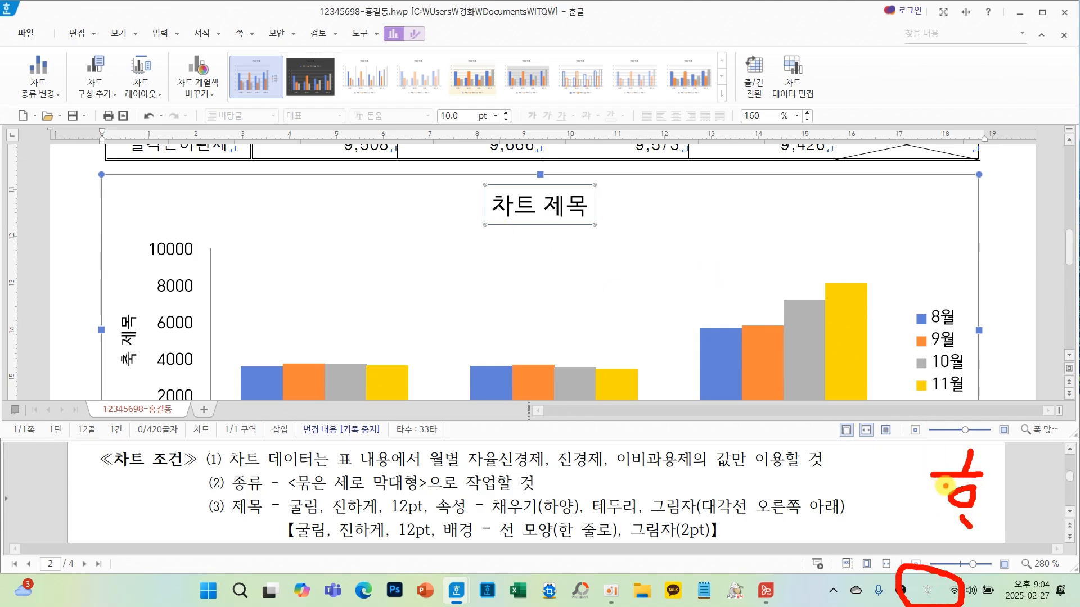
{"action": "left_click", "coordinate": [927, 593]}
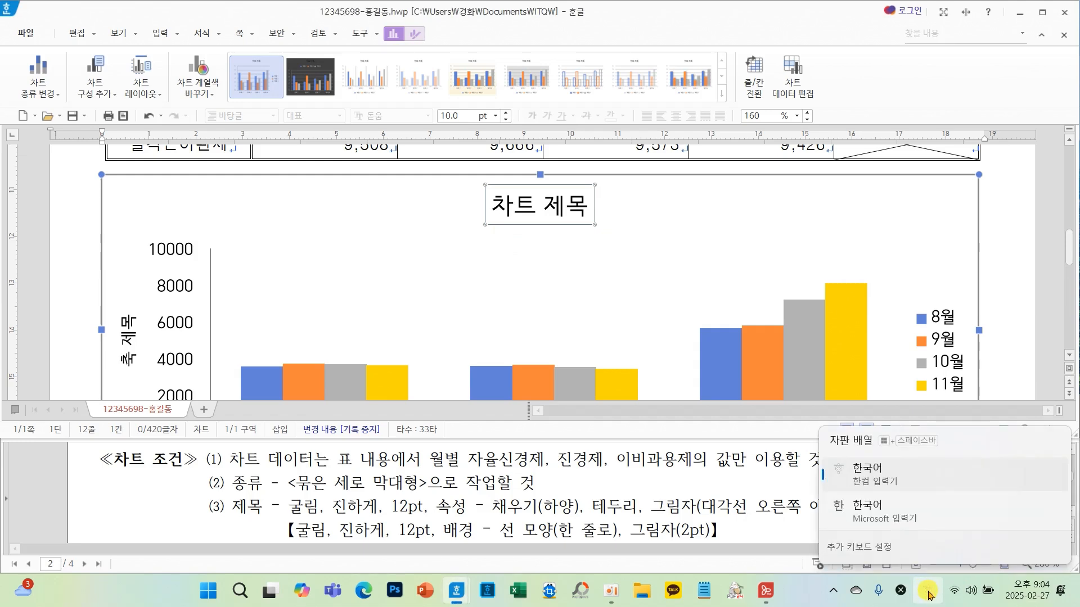
{"action": "left_click", "coordinate": [894, 512]}
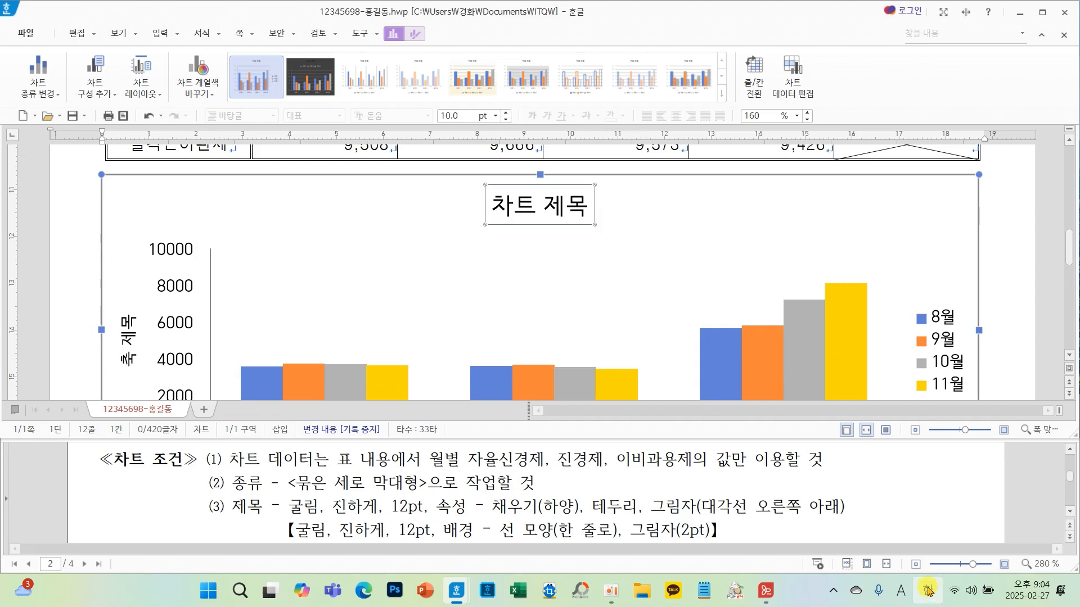
{"action": "mouse_move", "coordinate": [915, 469]}
{"action": "left_mouse_down"}
{"action": "mouse_move", "coordinate": [954, 473]}
{"action": "mouse_move", "coordinate": [948, 505]}
{"action": "mouse_move", "coordinate": [917, 491]}
{"action": "left_mouse_up"}
{"action": "left_click_drag", "start_coordinate": [969, 454], "coordinate": [966, 516]}
{"action": "left_click_drag", "start_coordinate": [959, 498], "coordinate": [1004, 498]}
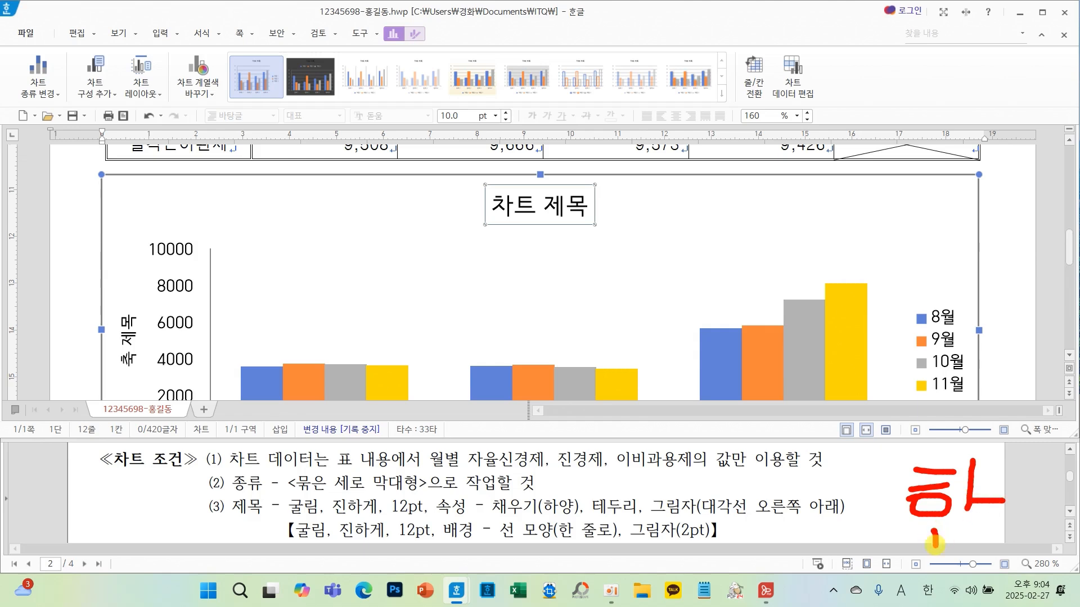
{"action": "left_click_drag", "start_coordinate": [935, 543], "coordinate": [1006, 541]}
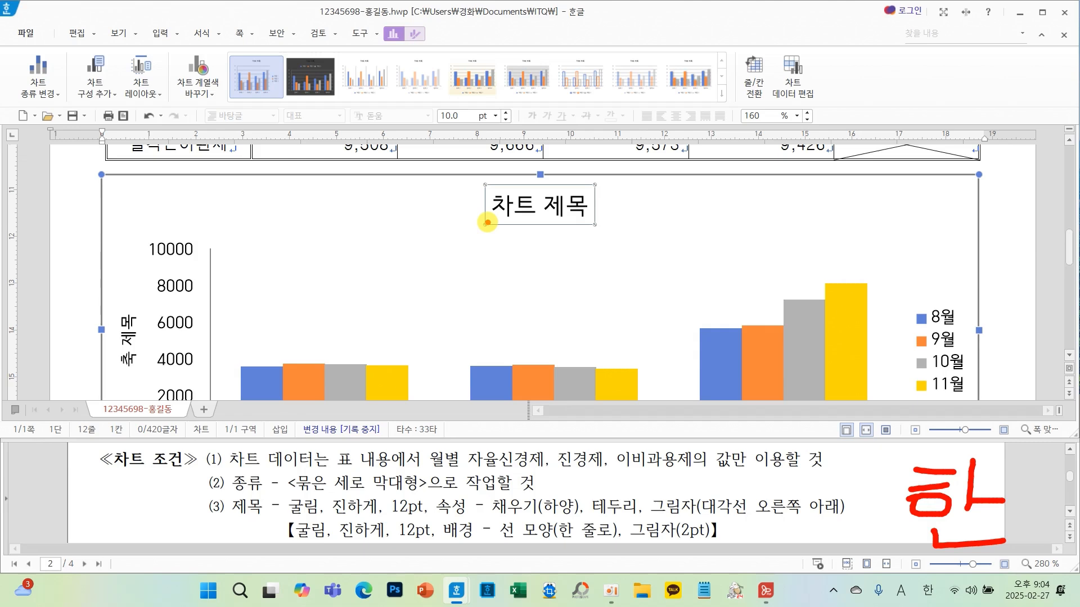
{"action": "key", "text": "Escape"}
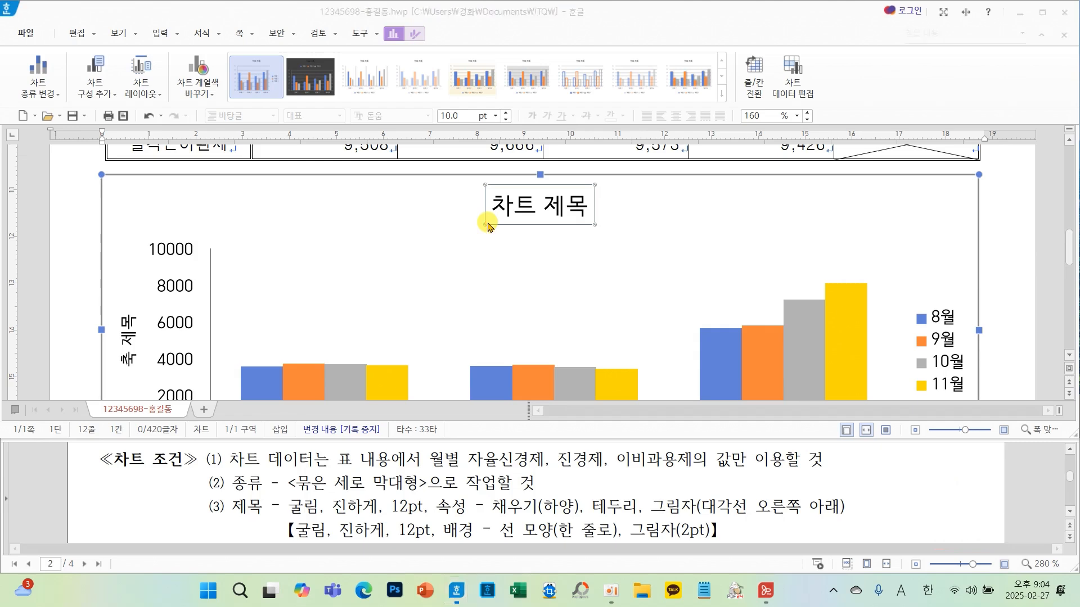
- Edit the chart title text to read 약효분류별 사용금액 현황
{"action": "right_click", "coordinate": [560, 215]}
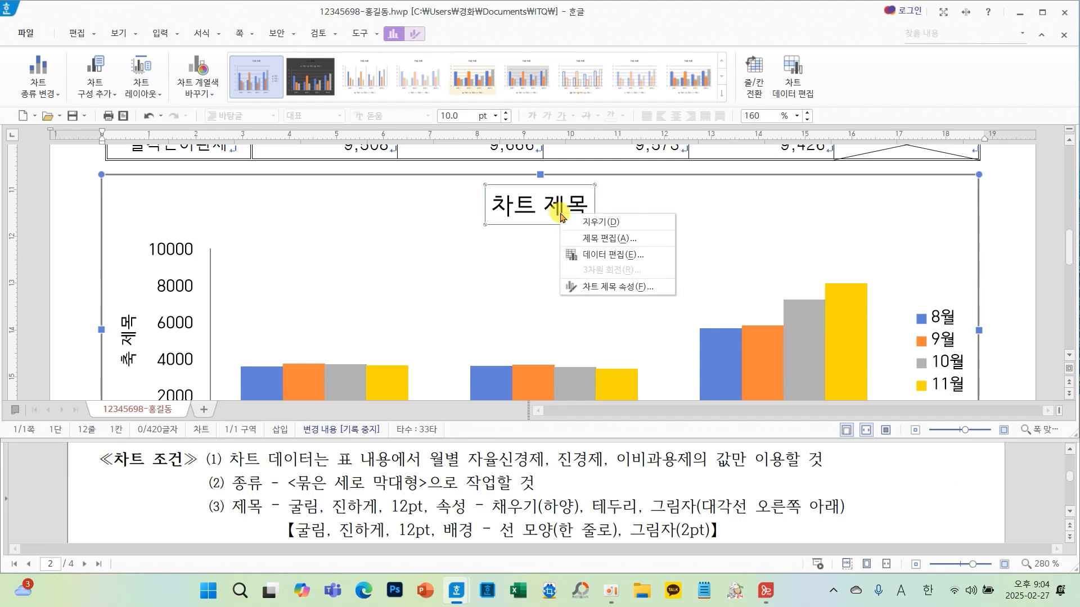
{"action": "left_click", "coordinate": [585, 239]}
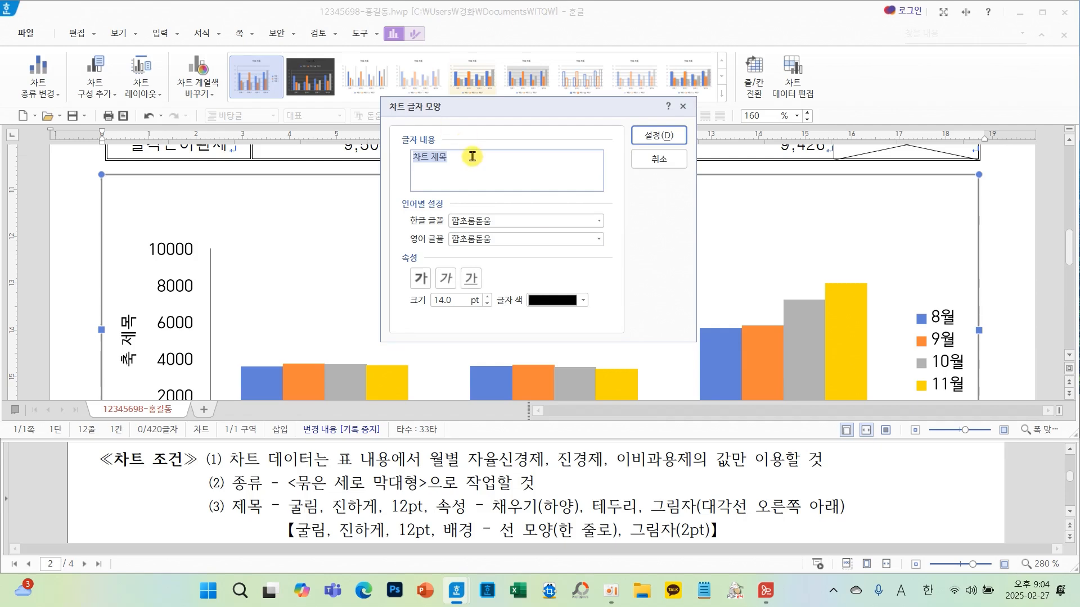
{"action": "scroll", "coordinate": [512, 478], "scroll_direction": "down", "scroll_amount": 3}
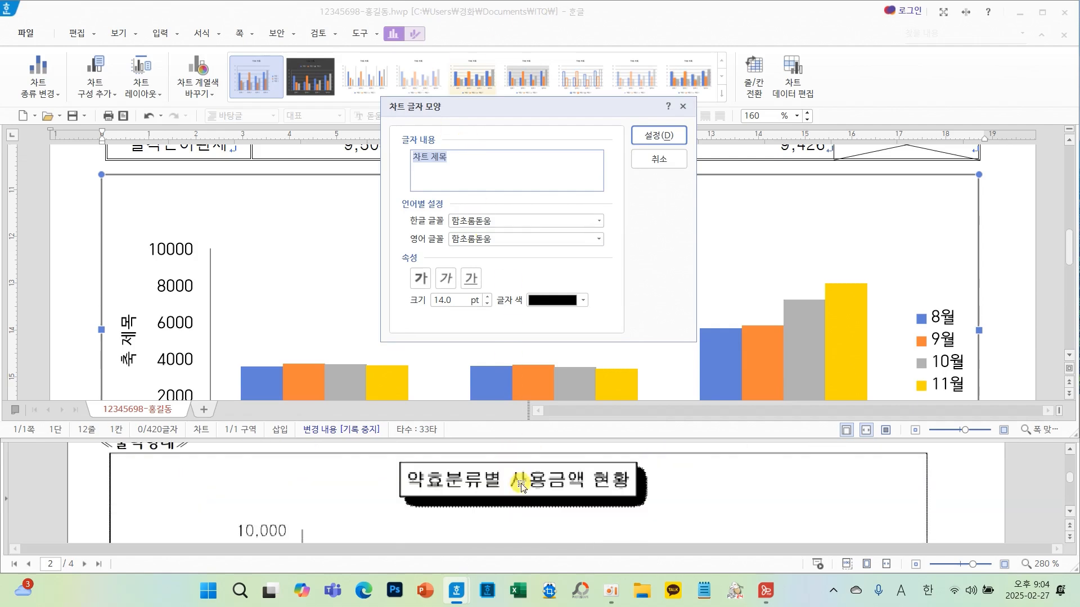
{"action": "key", "text": "BackSpace"}
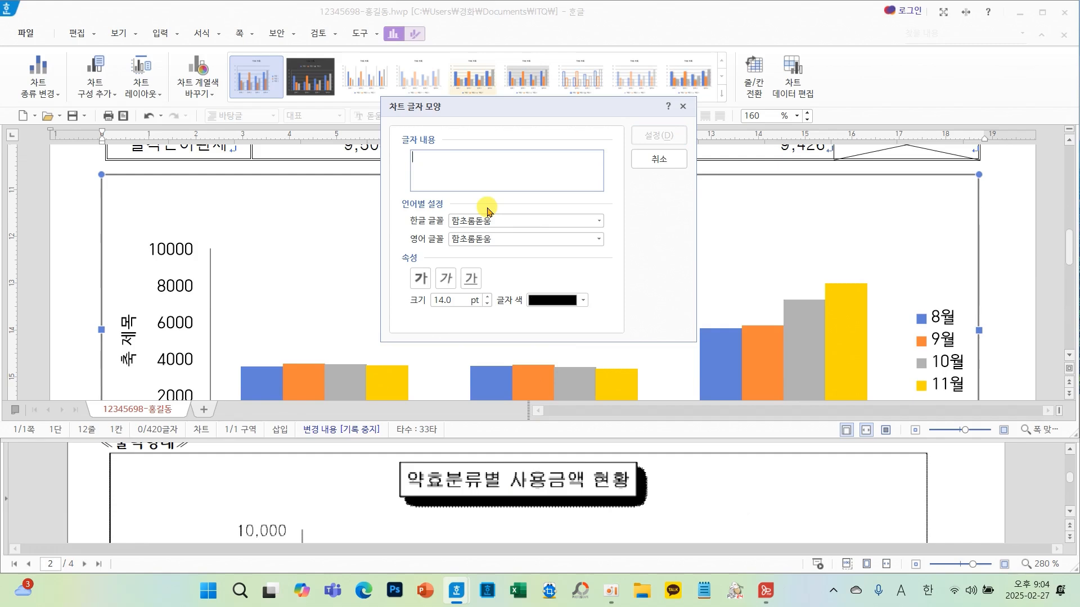
{"action": "type", "text": "di"}
{"action": "key", "text": "BackSpace"}
{"action": "key", "text": "BackSpace"}
{"action": "key", "text": "Hangul"}
{"action": "type", "text": "ㅇ"}
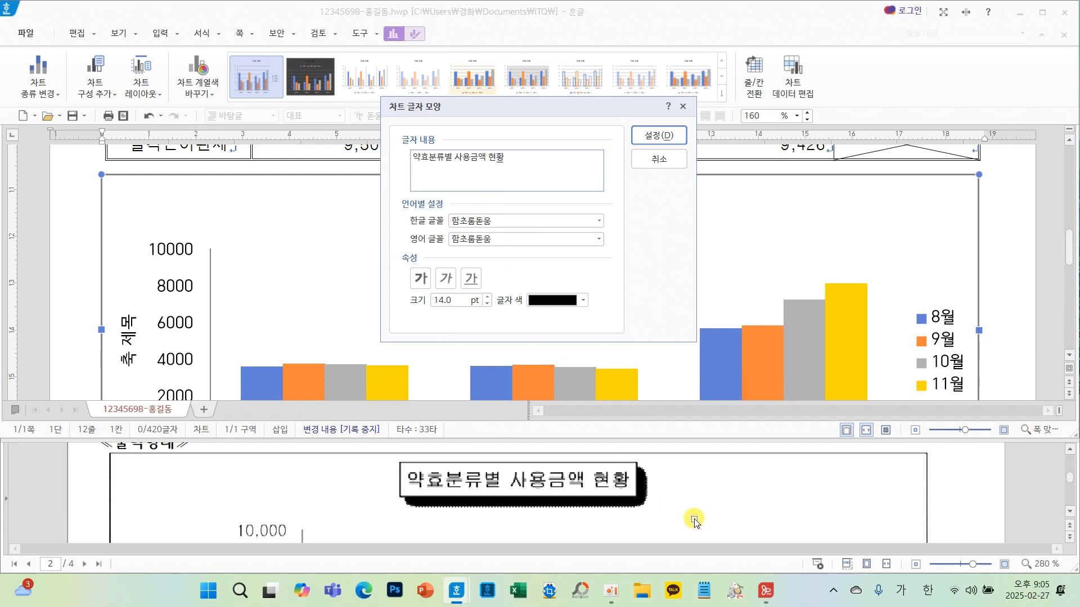
{"action": "scroll", "coordinate": [695, 521], "scroll_direction": "up", "scroll_amount": 3}
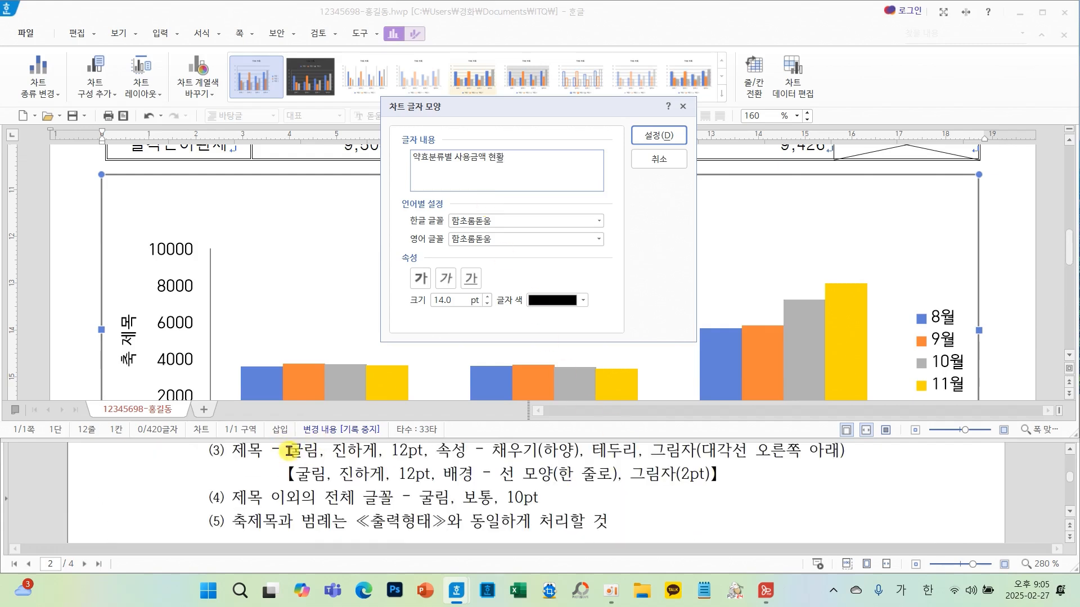
- Set the chart title's Korean and English fonts to 굴림, make it bold, and size it 12 pt
{"action": "left_click", "coordinate": [598, 223]}
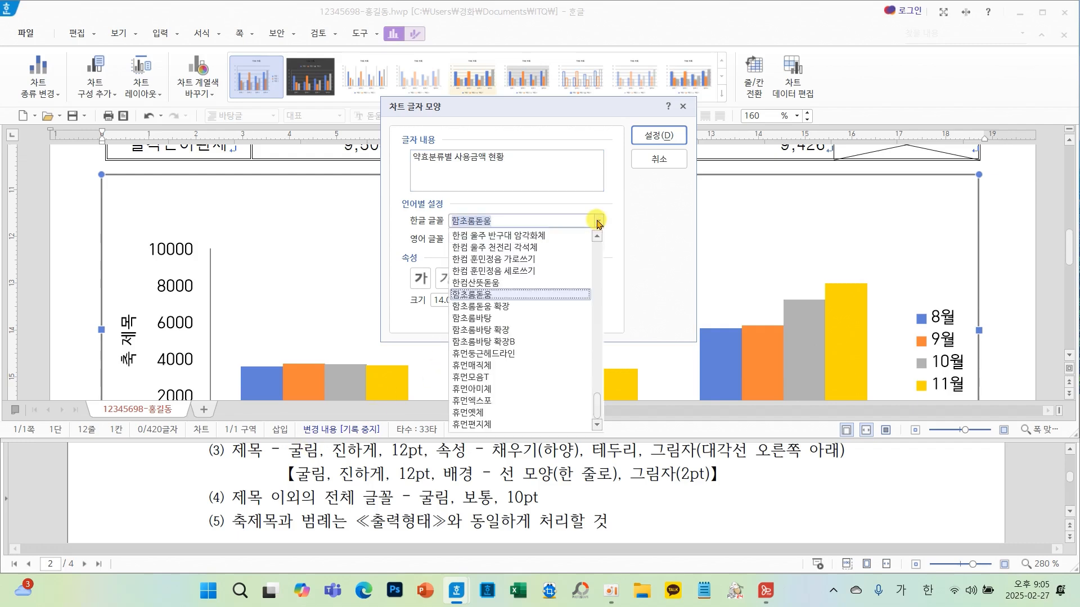
{"action": "type", "text": "ㄱ"}
{"action": "left_click", "coordinate": [465, 236]}
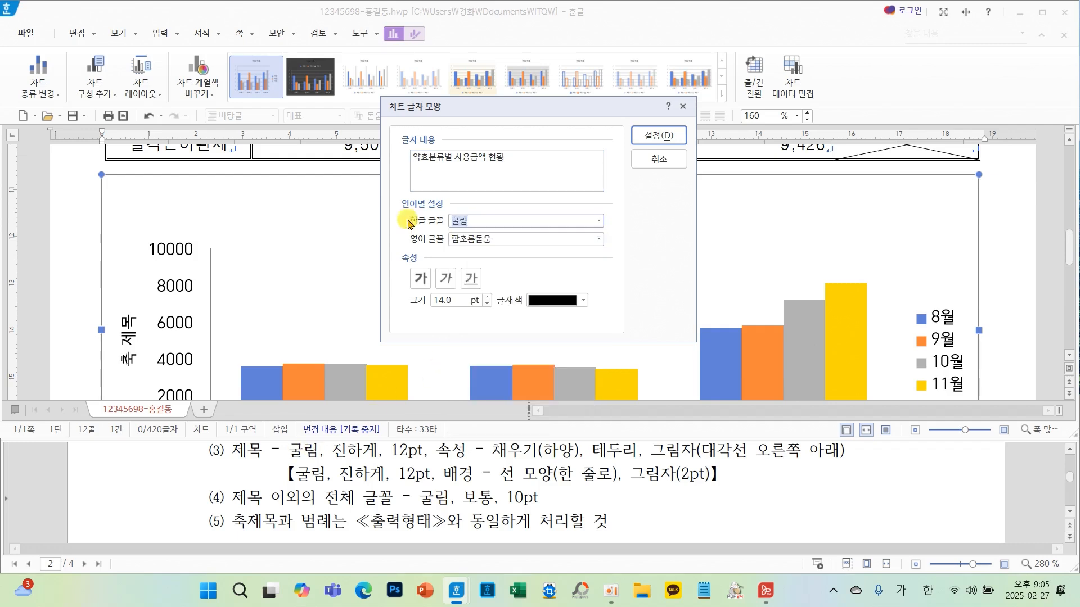
{"action": "left_click", "coordinate": [597, 240]}
{"action": "type", "text": "ㄱ"}
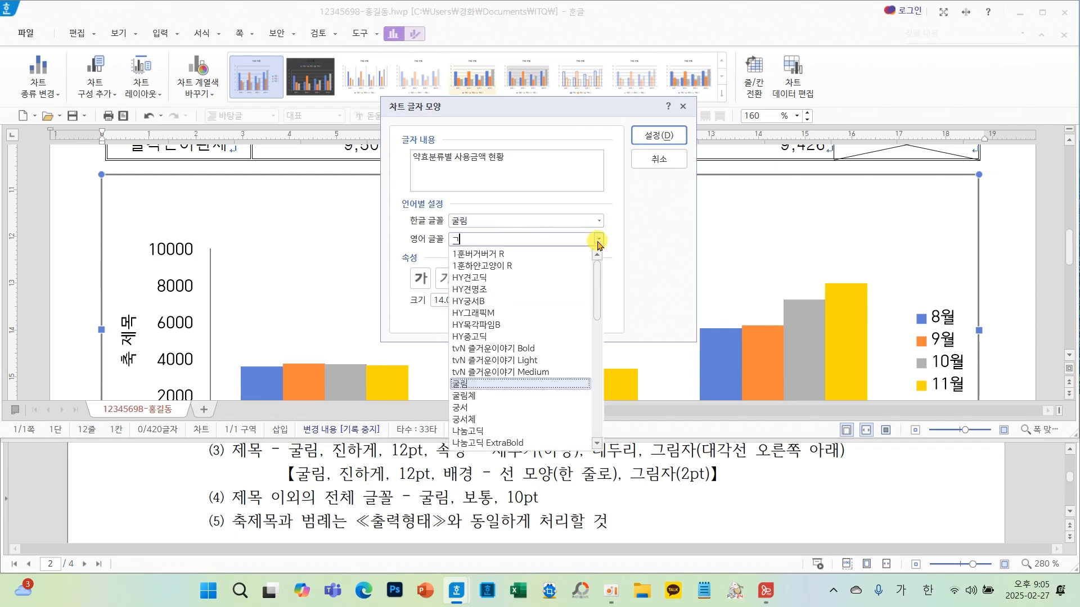
{"action": "left_click", "coordinate": [466, 385]}
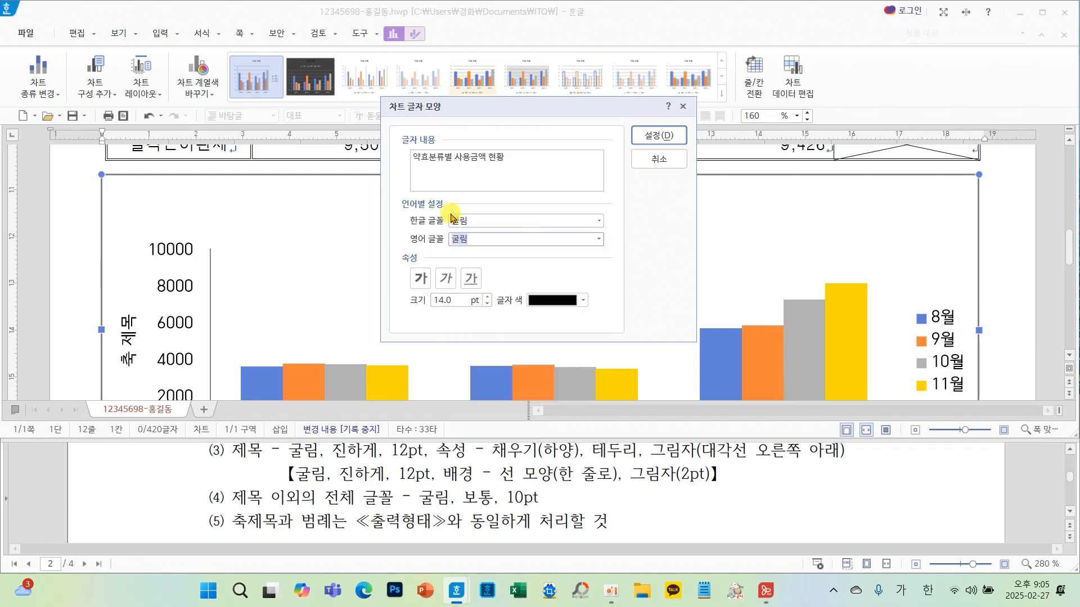
{"action": "left_click", "coordinate": [422, 281]}
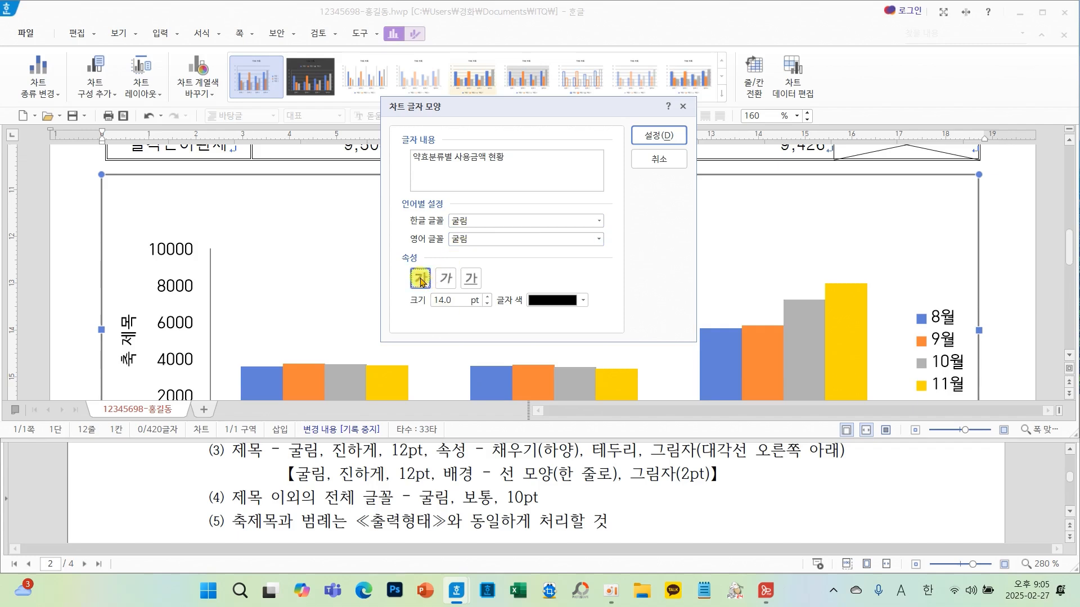
{"action": "left_click", "coordinate": [487, 304]}
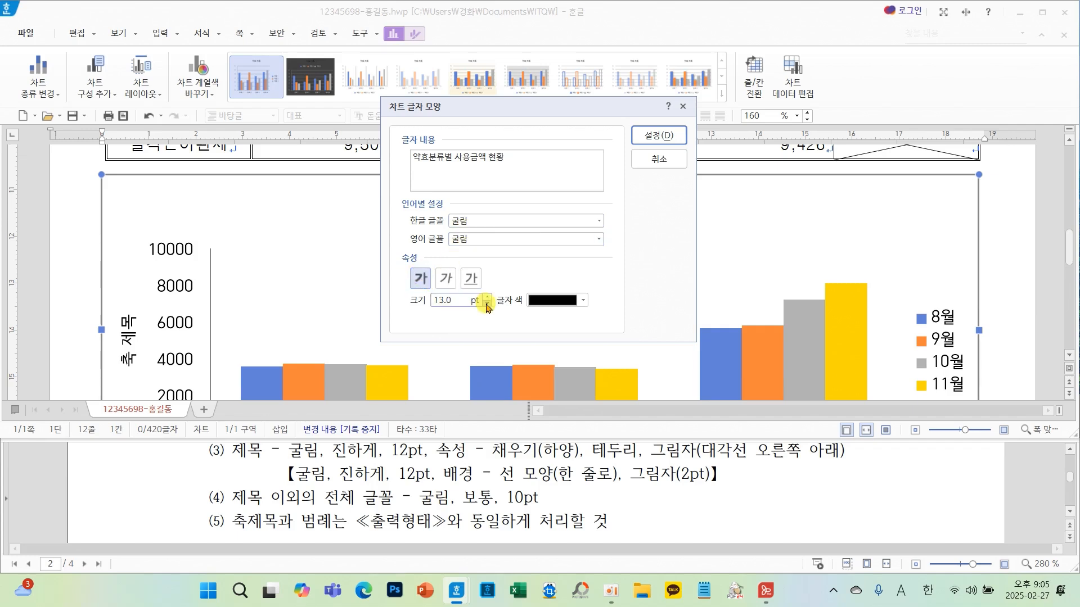
{"action": "left_click", "coordinate": [654, 137]}
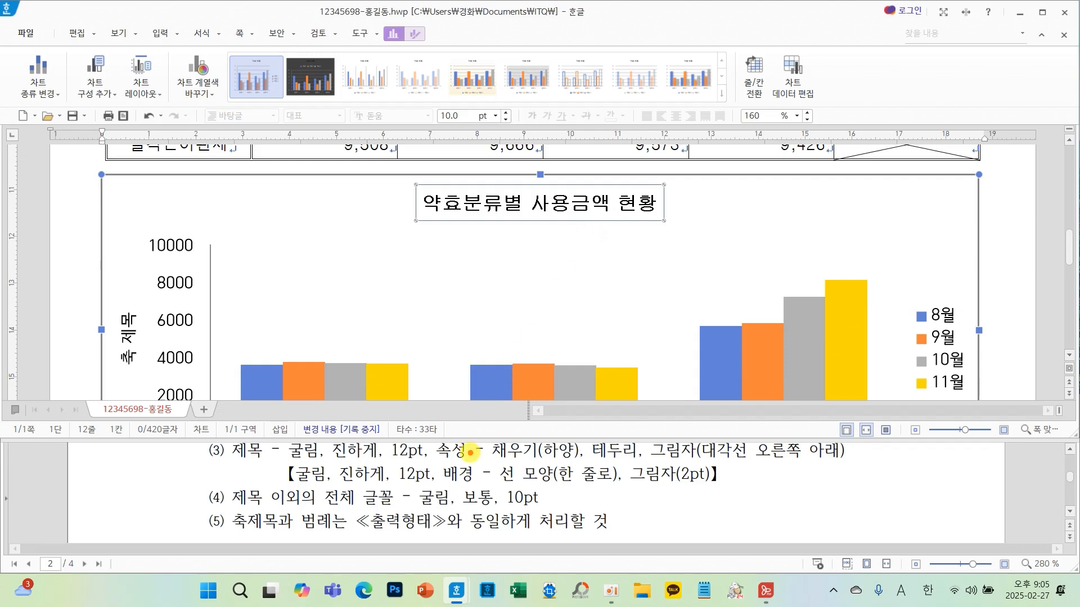
- Give the chart title a white fill, a black border line, and a diagonal lower-right shadow
{"action": "mouse_move", "coordinate": [472, 457]}
{"action": "left_mouse_down"}
{"action": "mouse_move", "coordinate": [417, 430]}
{"action": "mouse_move", "coordinate": [453, 450]}
{"action": "left_mouse_up"}
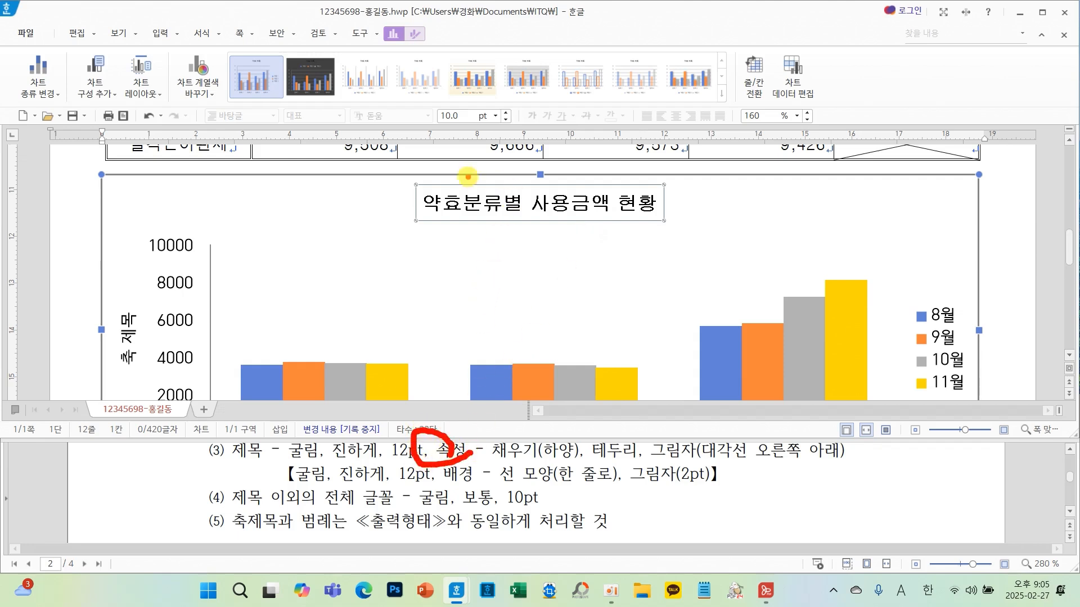
{"action": "right_click", "coordinate": [505, 211]}
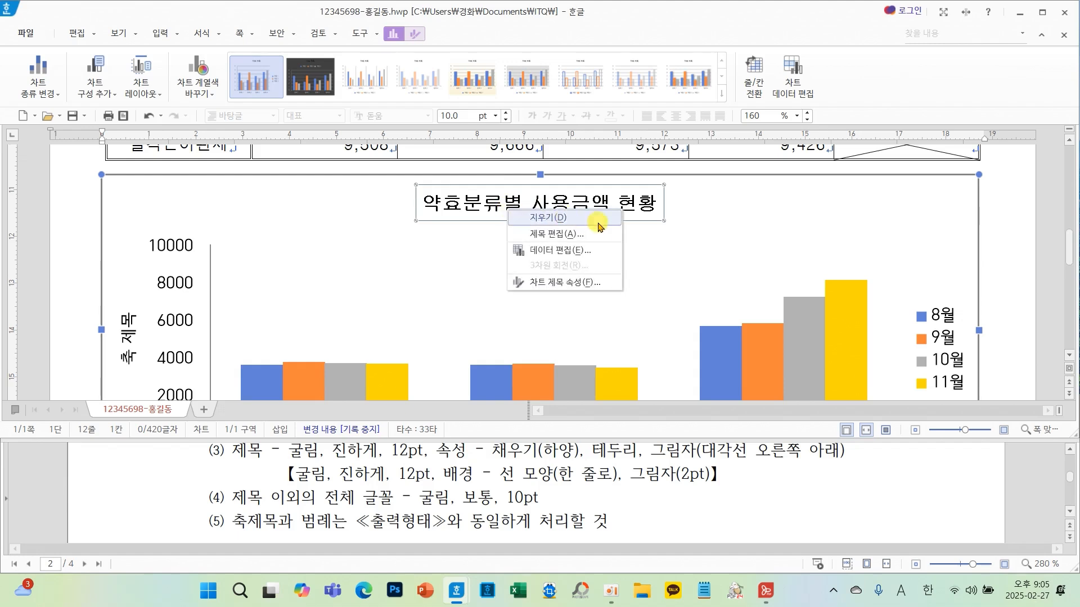
{"action": "left_click", "coordinate": [558, 286]}
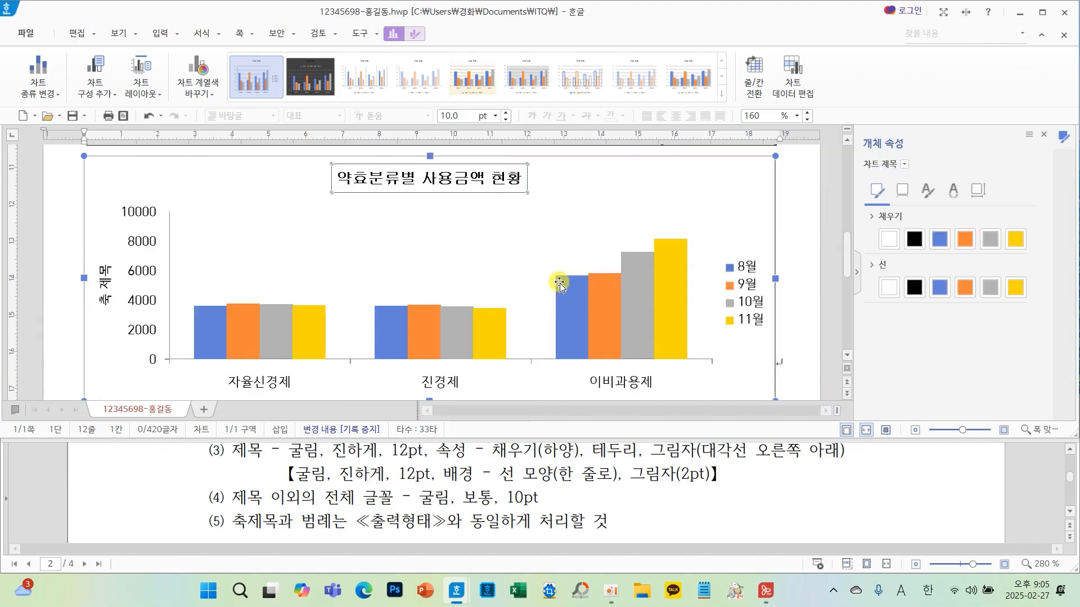
{"action": "left_click", "coordinate": [889, 242]}
{"action": "left_click", "coordinate": [915, 287]}
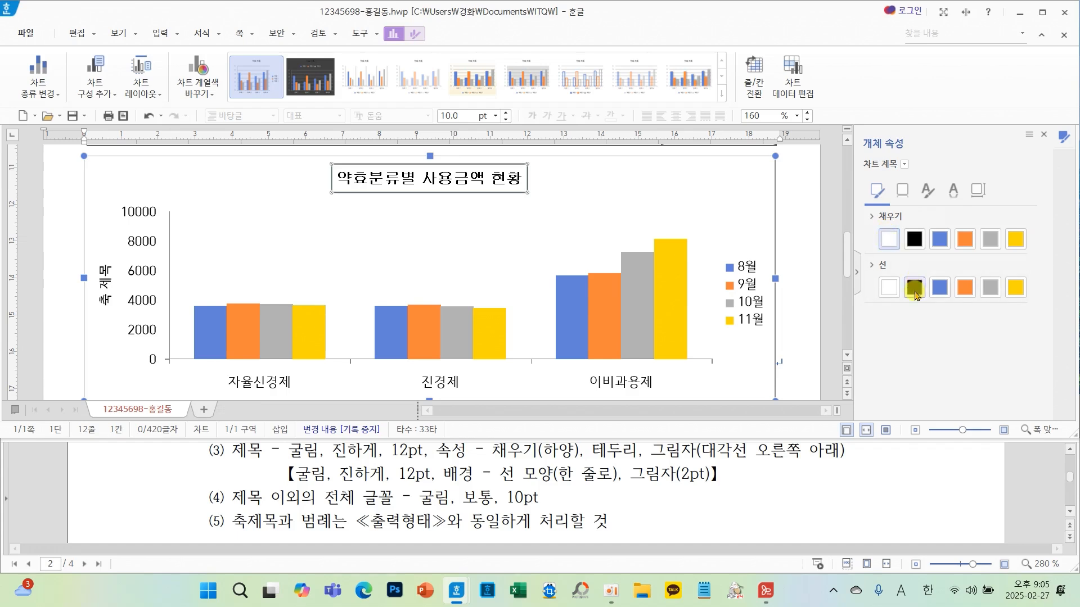
{"action": "left_click", "coordinate": [903, 196]}
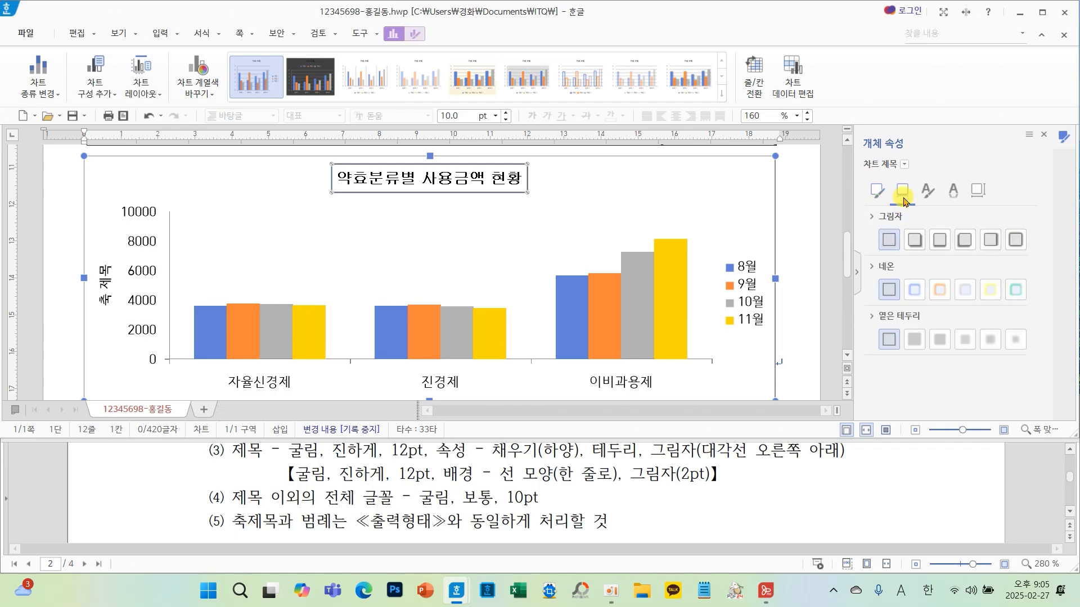
{"action": "left_click", "coordinate": [915, 239]}
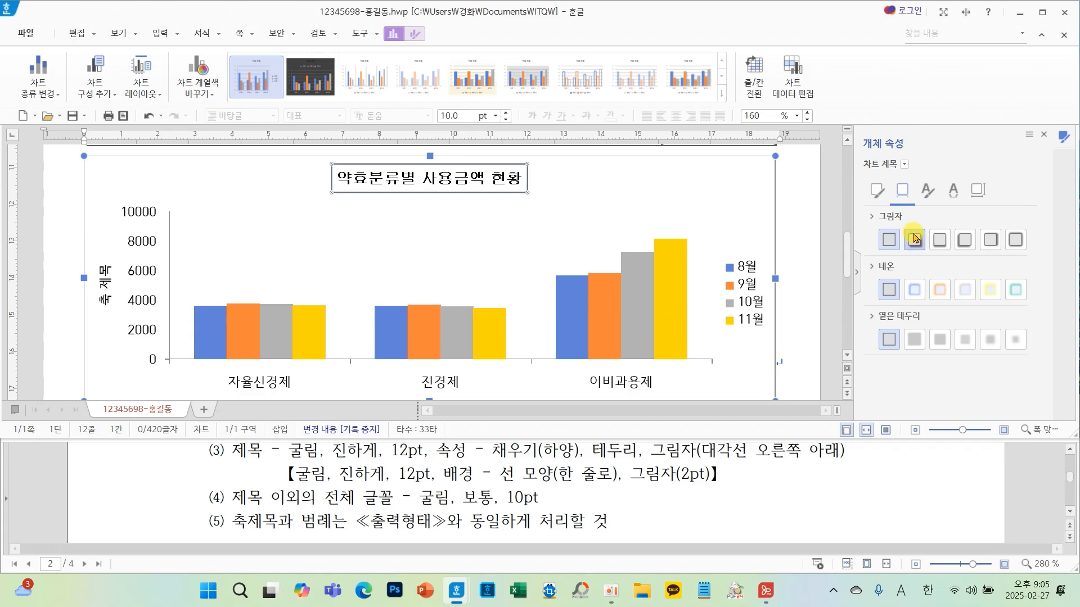
{"action": "left_click", "coordinate": [1044, 135]}
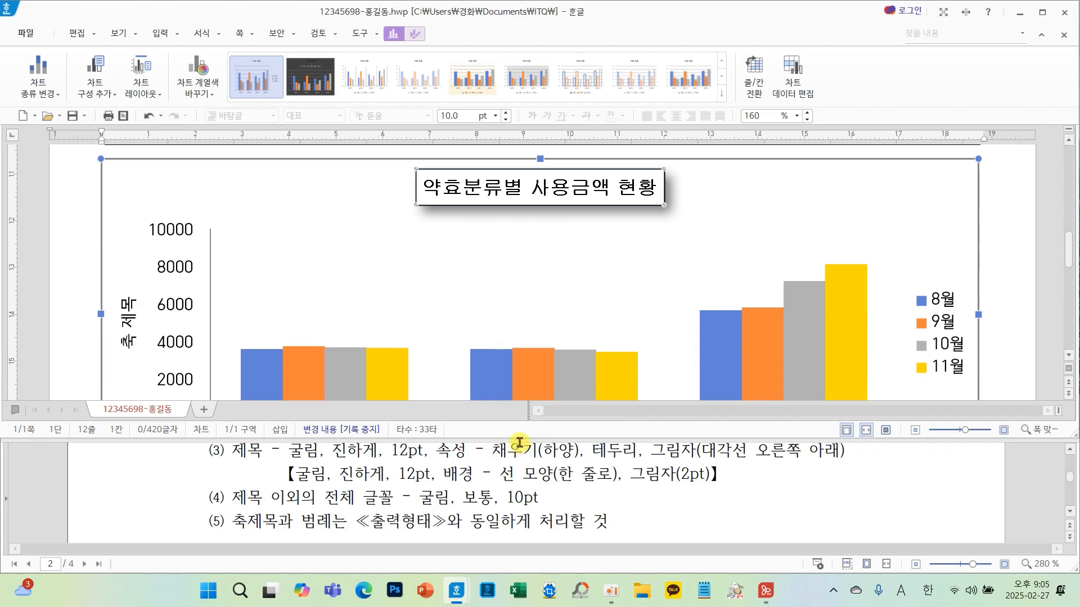
{"action": "mouse_move", "coordinate": [279, 460]}
{"action": "left_mouse_down"}
{"action": "mouse_move", "coordinate": [452, 462]}
{"action": "mouse_move", "coordinate": [735, 493]}
{"action": "left_mouse_up"}
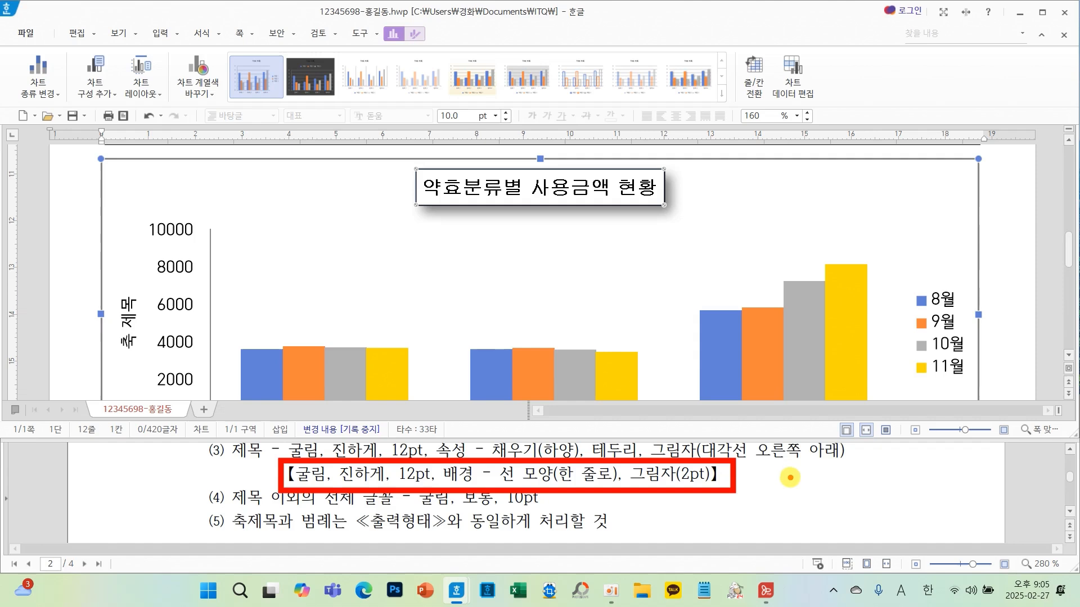
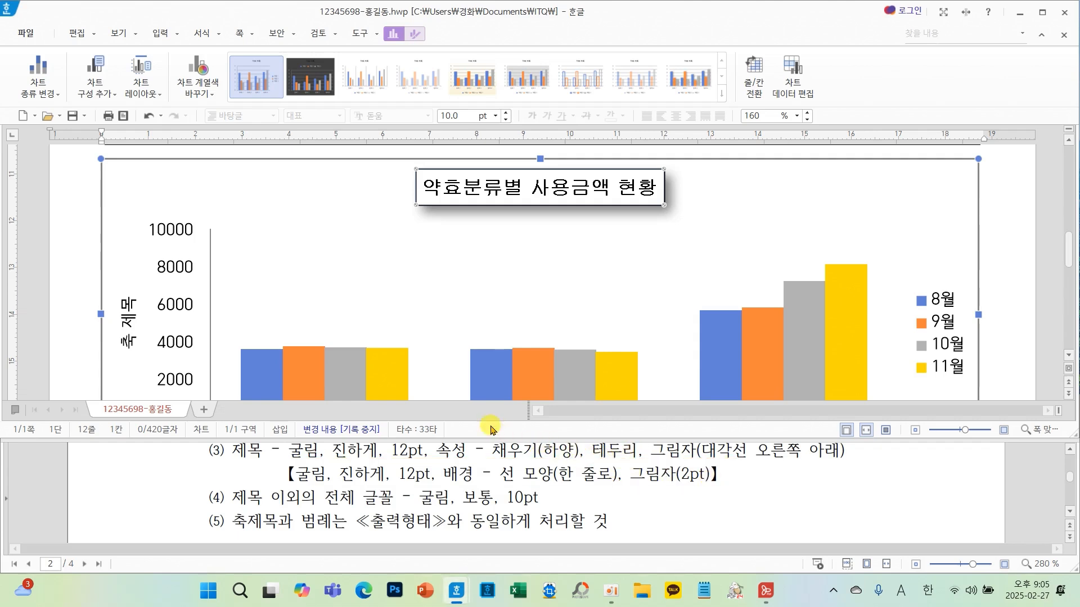
{"action": "scroll", "coordinate": [401, 496], "scroll_direction": "down", "scroll_amount": 1}
{"action": "scroll", "coordinate": [401, 496], "scroll_direction": "up", "scroll_amount": 1}
{"action": "scroll", "coordinate": [379, 286], "scroll_direction": "down", "scroll_amount": 2}
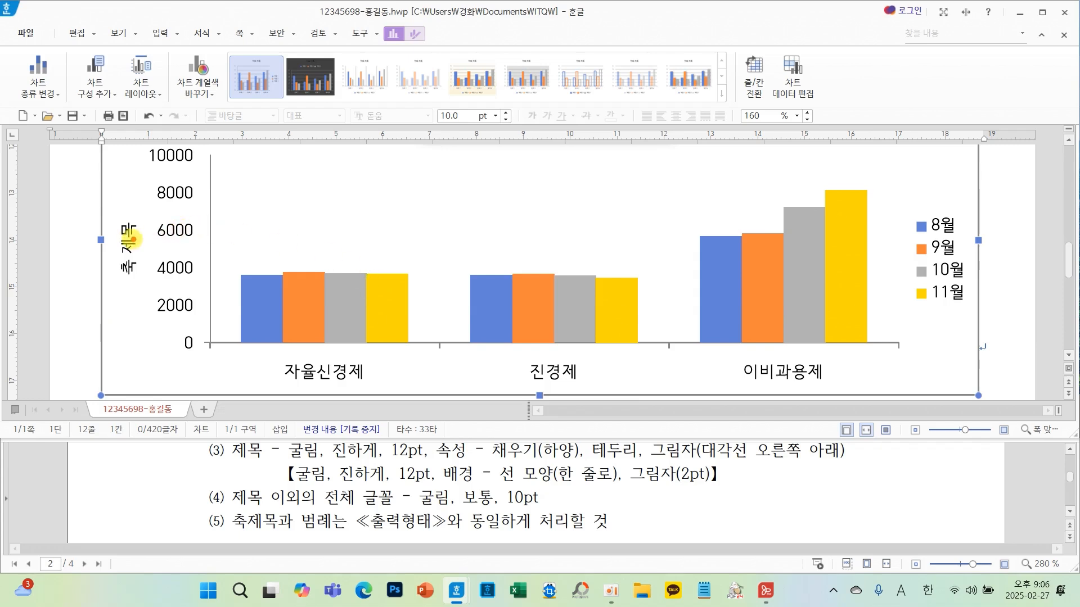
{"action": "left_click_drag", "start_coordinate": [132, 233], "coordinate": [107, 302]}
{"action": "mouse_move", "coordinate": [179, 272]}
{"action": "left_mouse_down"}
{"action": "mouse_move", "coordinate": [185, 295]}
{"action": "mouse_move", "coordinate": [218, 303]}
{"action": "left_mouse_up"}
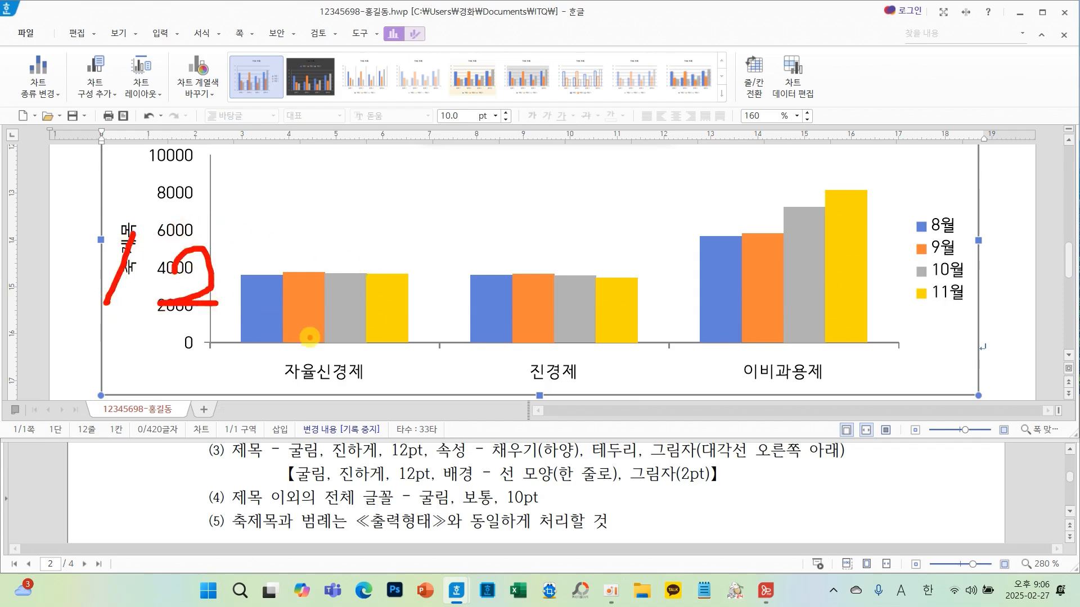
{"action": "left_click_drag", "start_coordinate": [299, 345], "coordinate": [321, 409]}
{"action": "mouse_move", "coordinate": [969, 238]}
{"action": "left_mouse_down"}
{"action": "mouse_move", "coordinate": [925, 276]}
{"action": "mouse_move", "coordinate": [988, 289]}
{"action": "mouse_move", "coordinate": [946, 332]}
{"action": "left_mouse_up"}
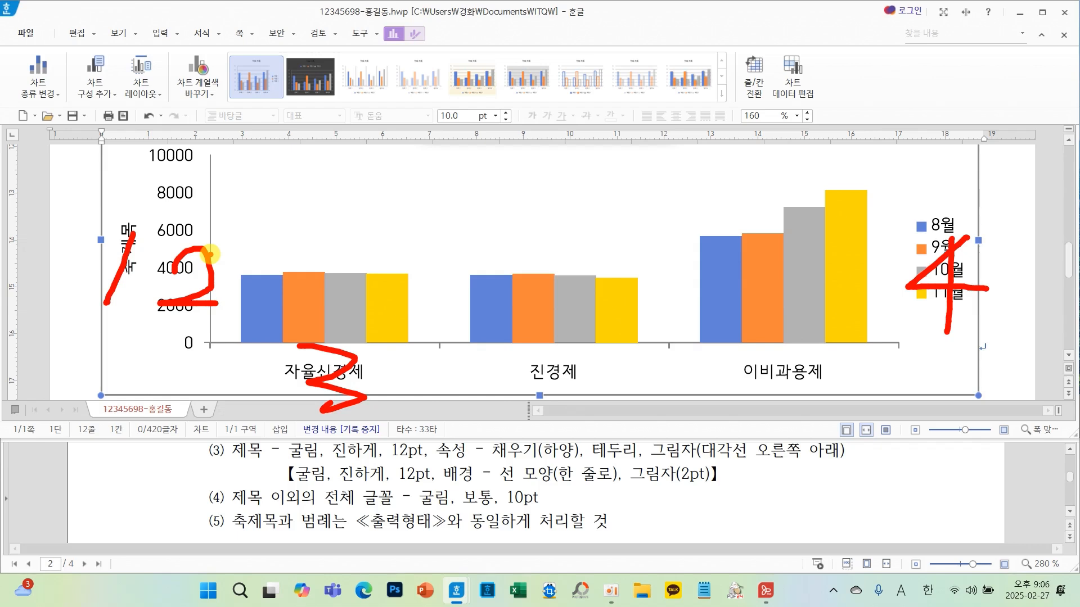
{"action": "key", "text": "Escape"}
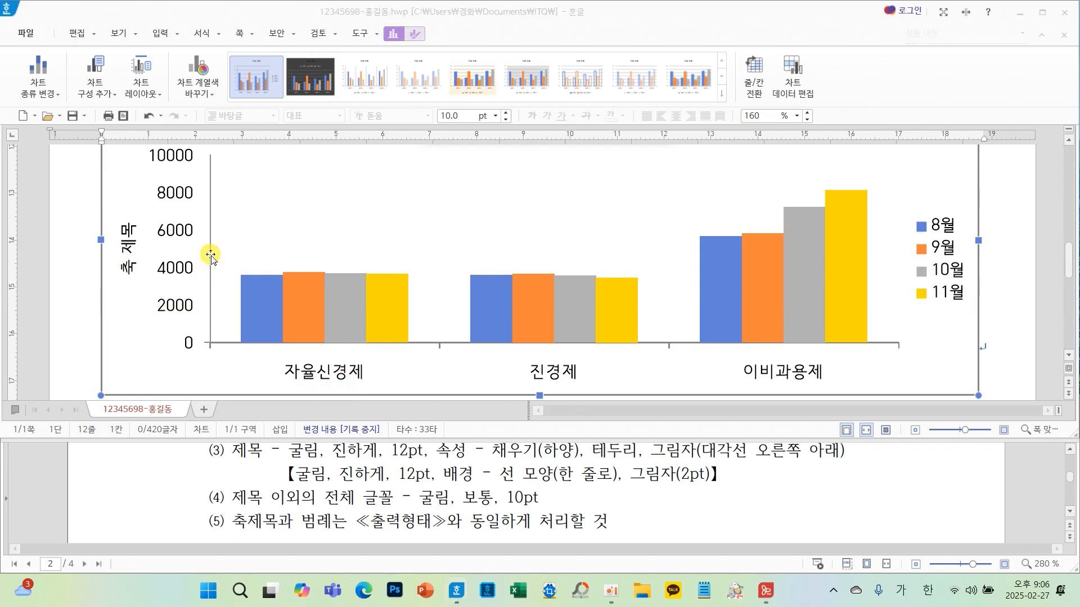
{"action": "scroll", "coordinate": [395, 479], "scroll_direction": "down", "scroll_amount": 4}
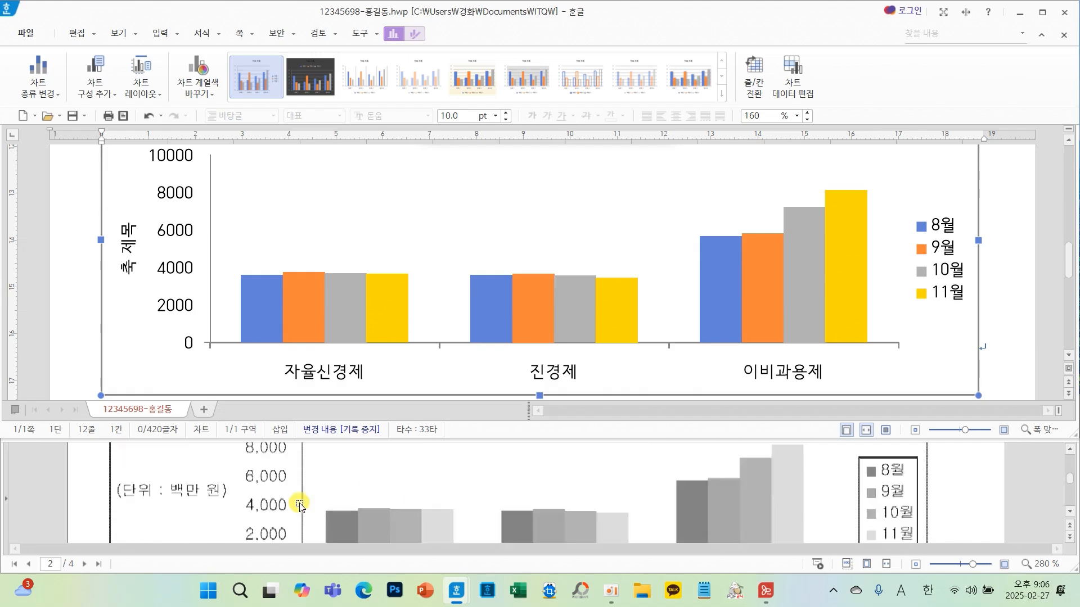
- Edit the vertical axis title to read (단위 : 백만 원) and set its Korean and English fonts to 굴림
{"action": "left_click", "coordinate": [129, 270]}
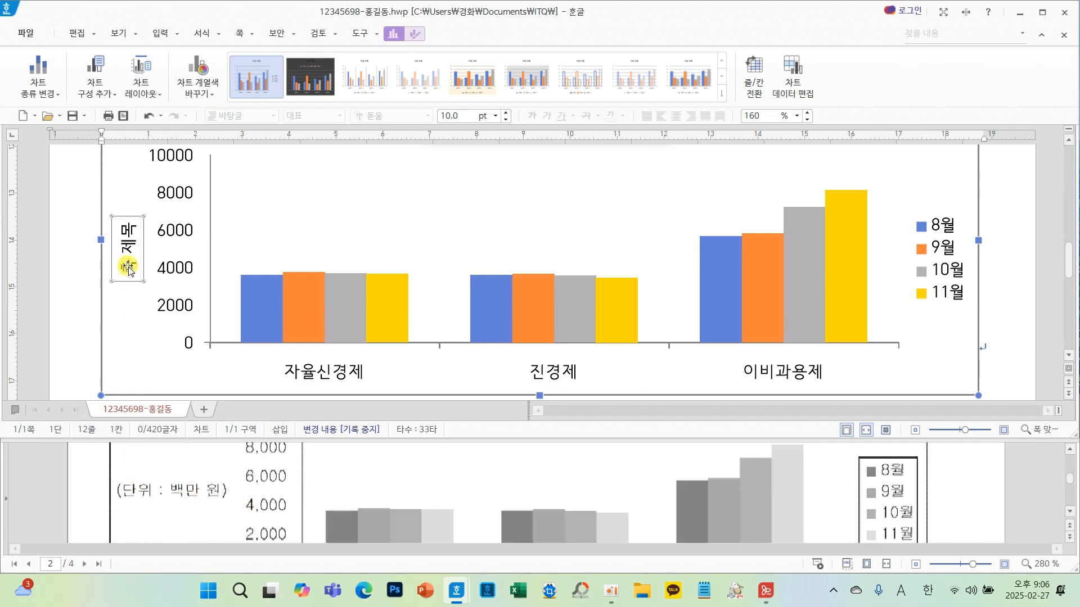
{"action": "right_click", "coordinate": [129, 270]}
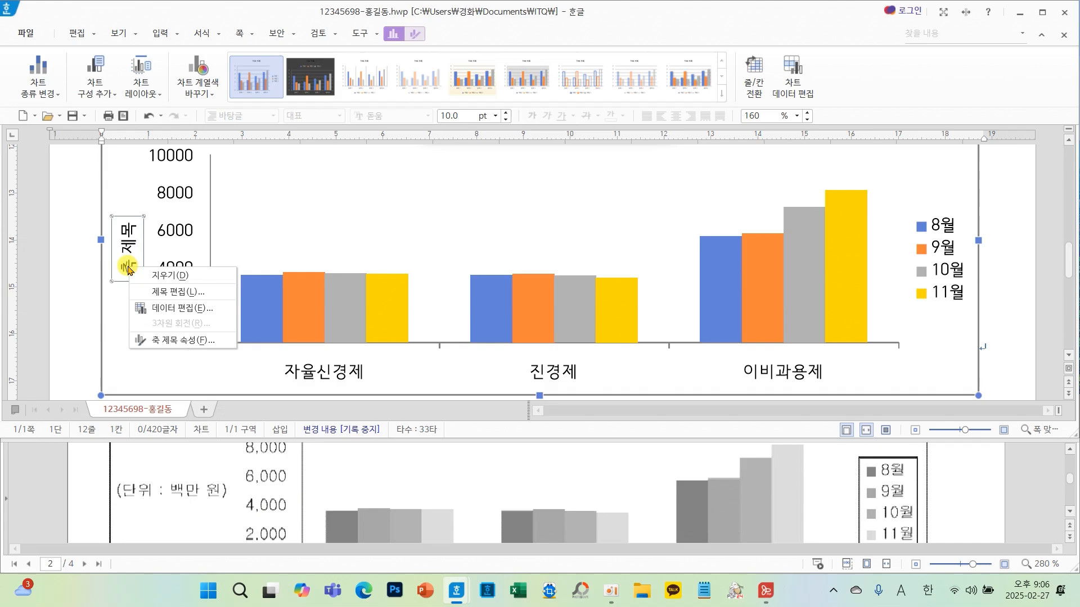
{"action": "left_click", "coordinate": [181, 294]}
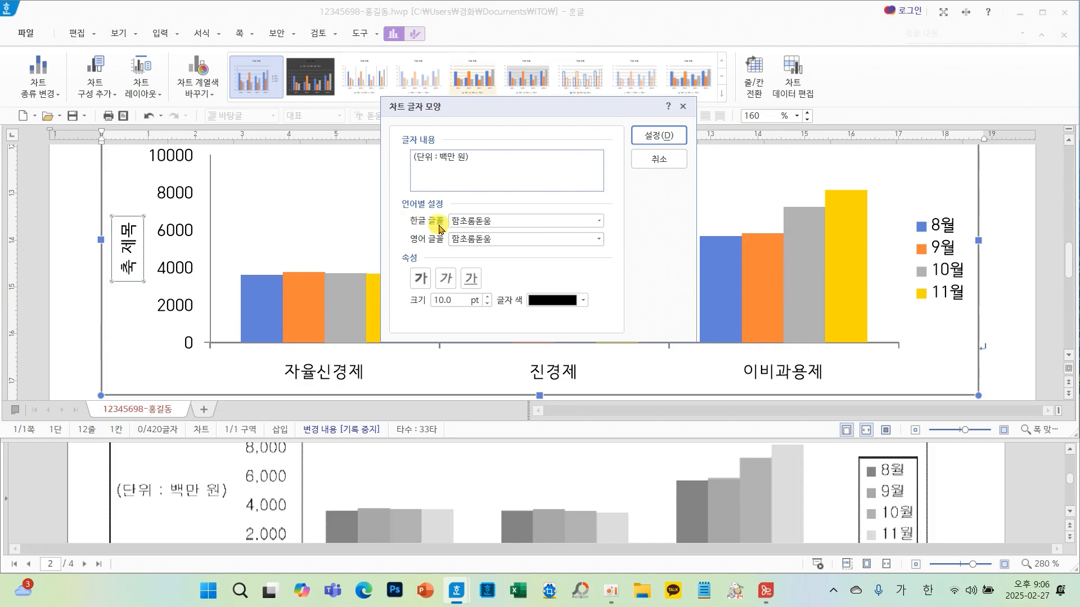
{"action": "left_click", "coordinate": [599, 221]}
{"action": "type", "text": "ㄱ"}
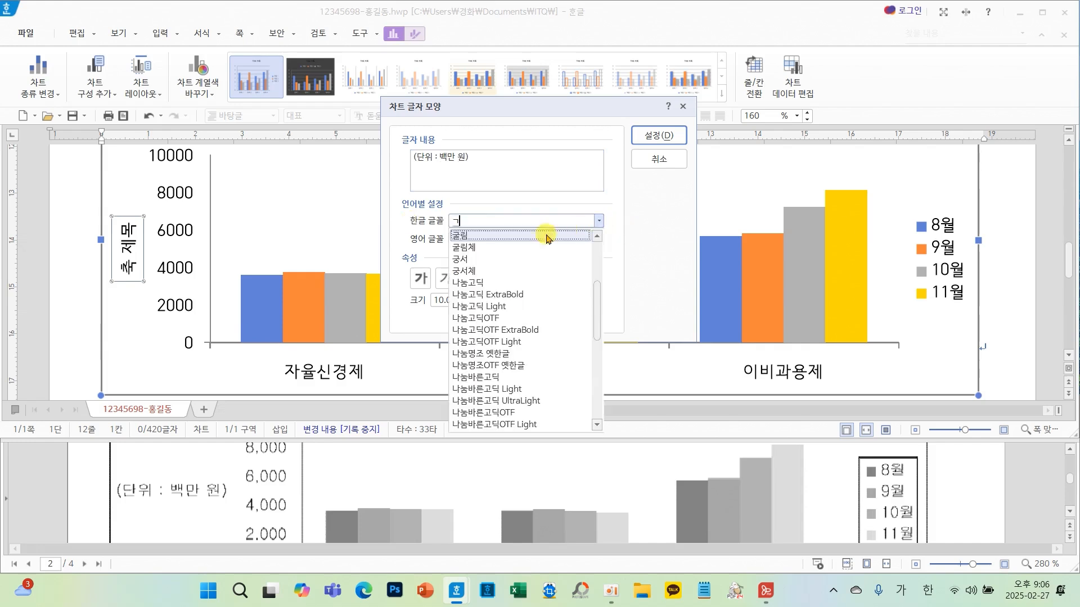
{"action": "left_click", "coordinate": [493, 235]}
{"action": "left_click", "coordinate": [599, 241]}
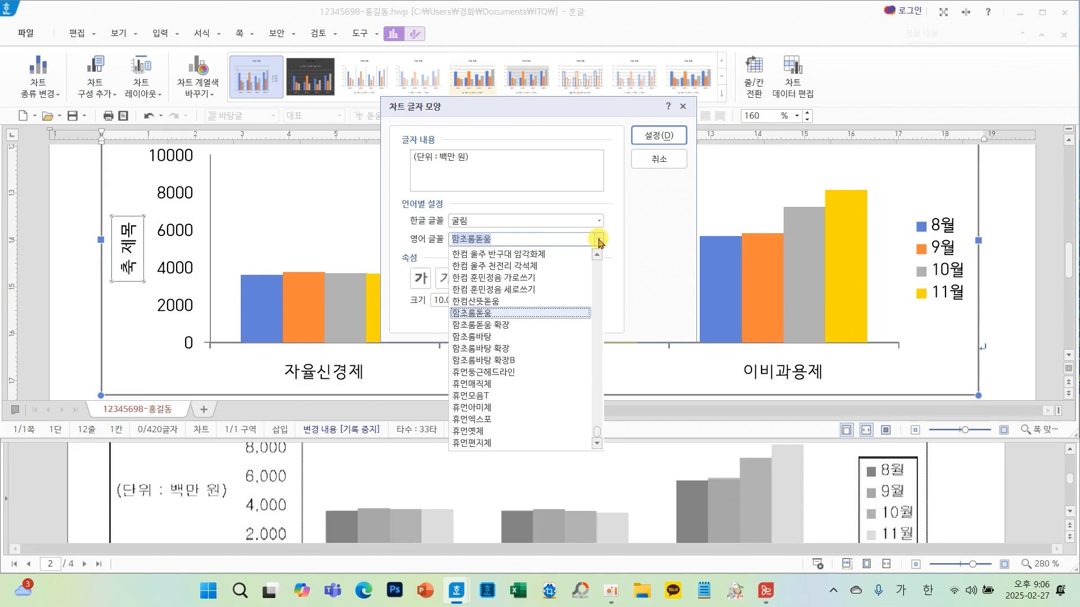
{"action": "type", "text": "ㄱ"}
{"action": "left_click", "coordinate": [461, 385]}
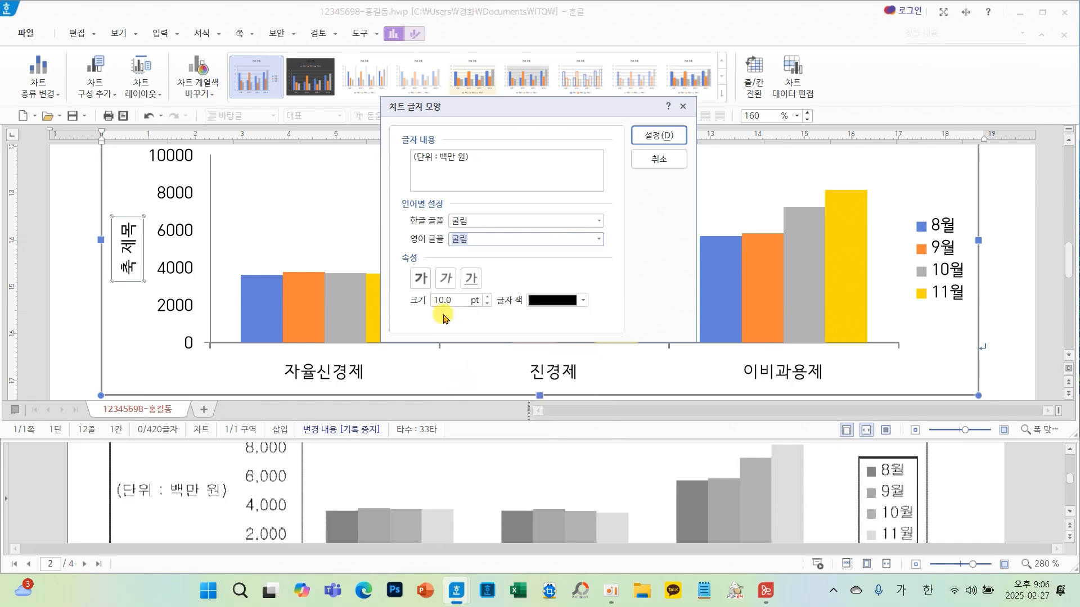
{"action": "left_click", "coordinate": [659, 135]}
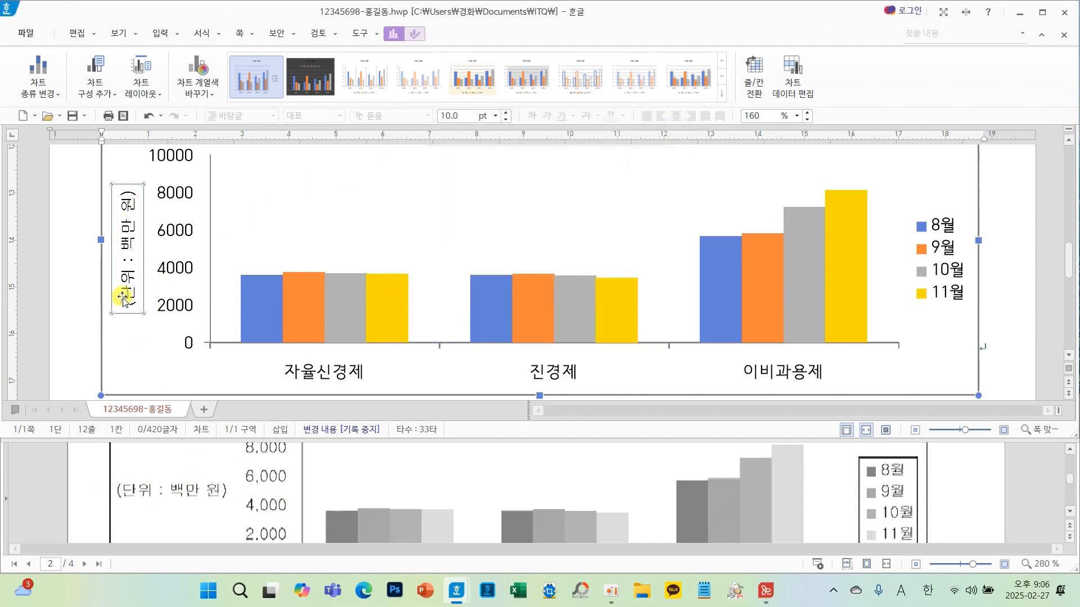
- Set the vertical axis title's text direction to horizontal (가로) in its properties
{"action": "right_click", "coordinate": [128, 293]}
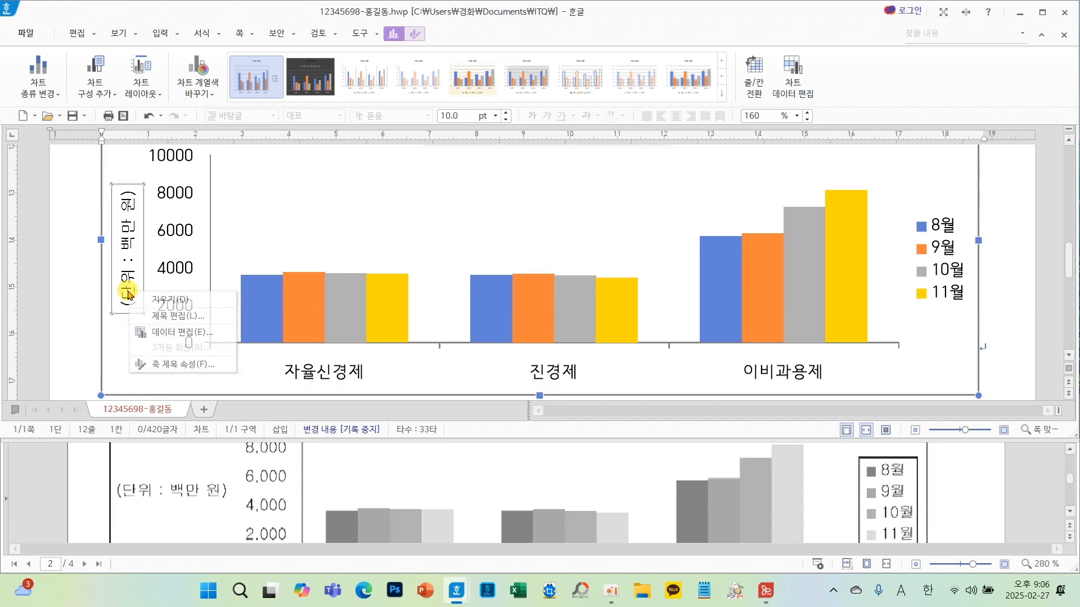
{"action": "left_click", "coordinate": [153, 364]}
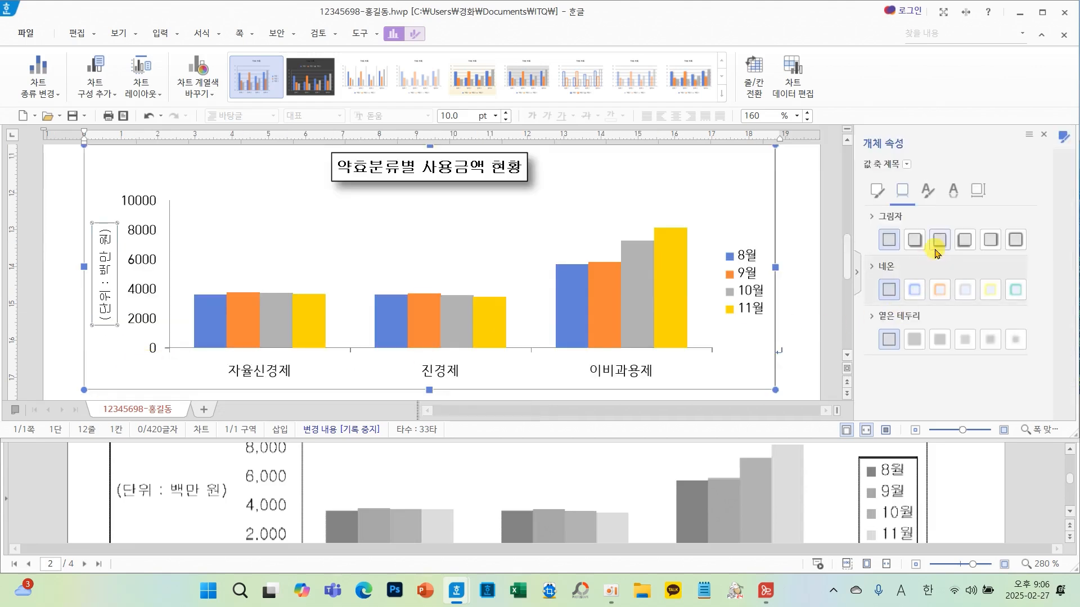
{"action": "left_click", "coordinate": [977, 194]}
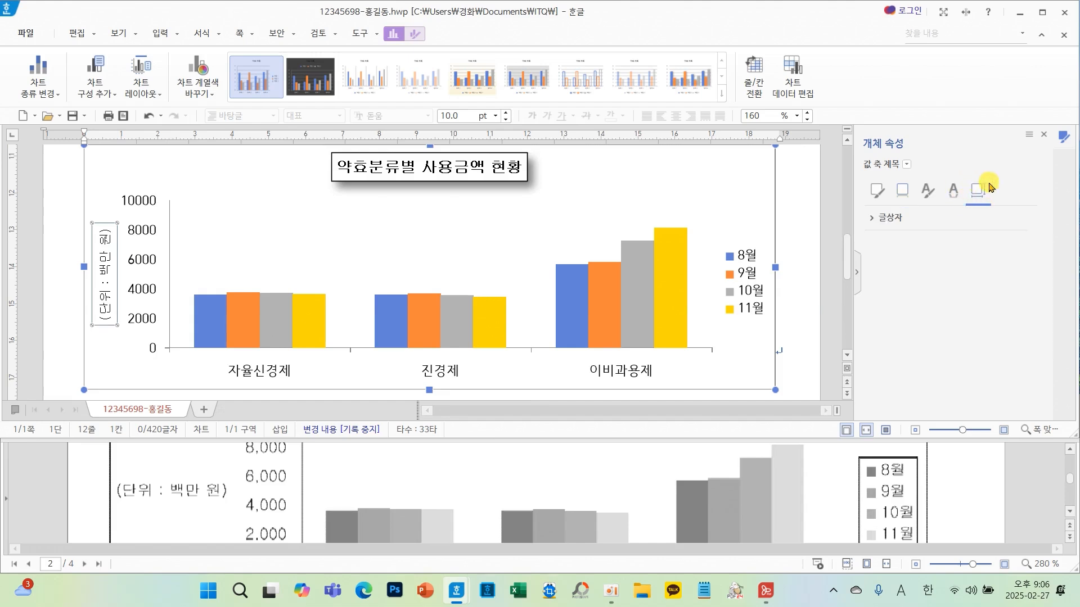
{"action": "left_click", "coordinate": [882, 217]}
{"action": "left_click", "coordinate": [1000, 243]}
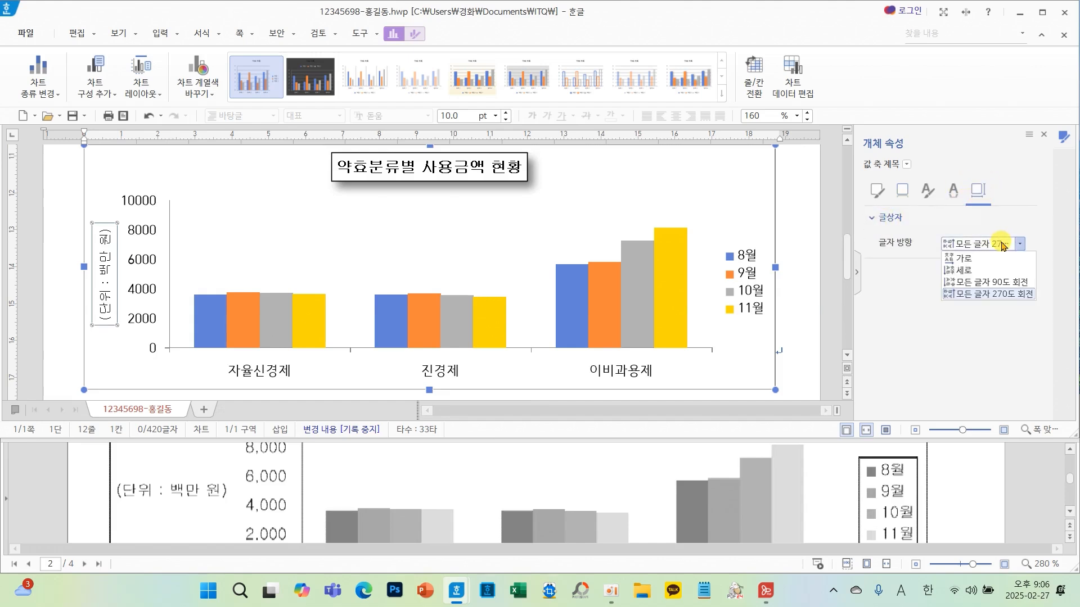
{"action": "left_click", "coordinate": [979, 264]}
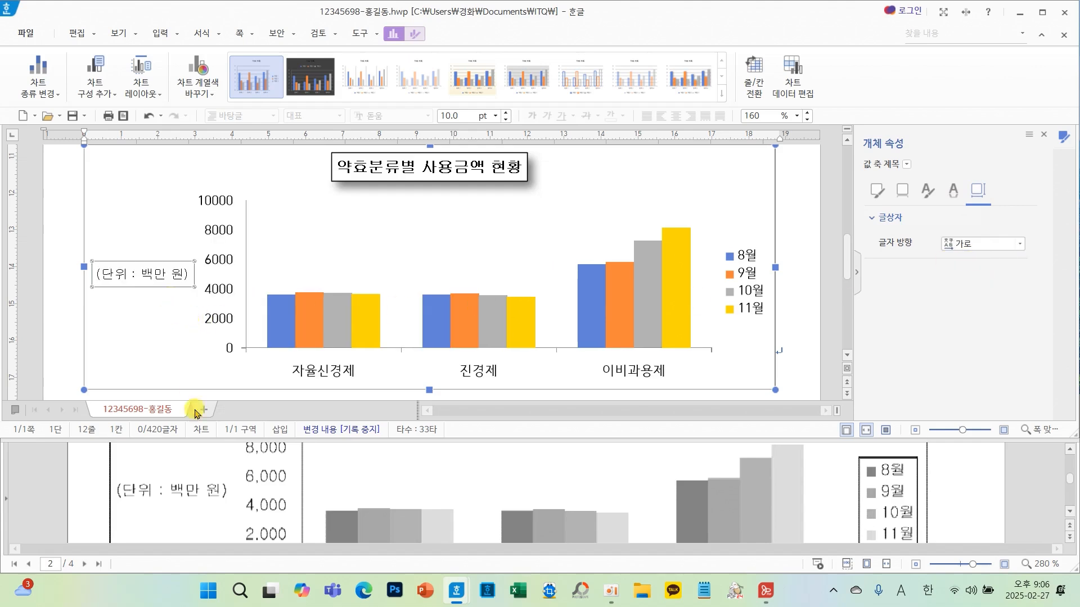
{"action": "left_click", "coordinate": [1044, 134]}
- Set the value axis labels' Korean and English fonts to 굴림
{"action": "left_click", "coordinate": [282, 333]}
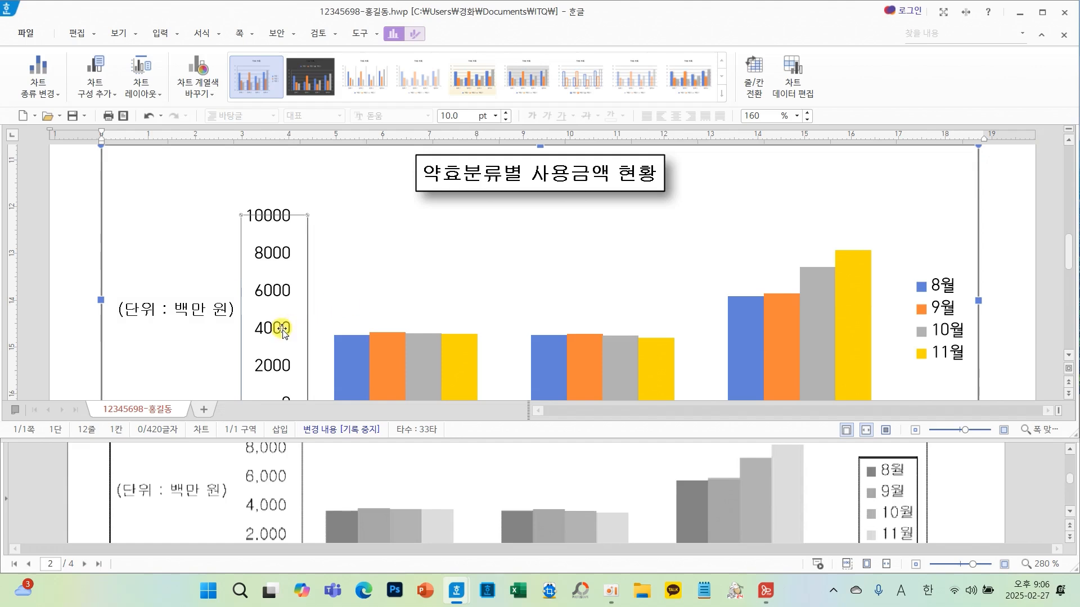
{"action": "right_click", "coordinate": [282, 333]}
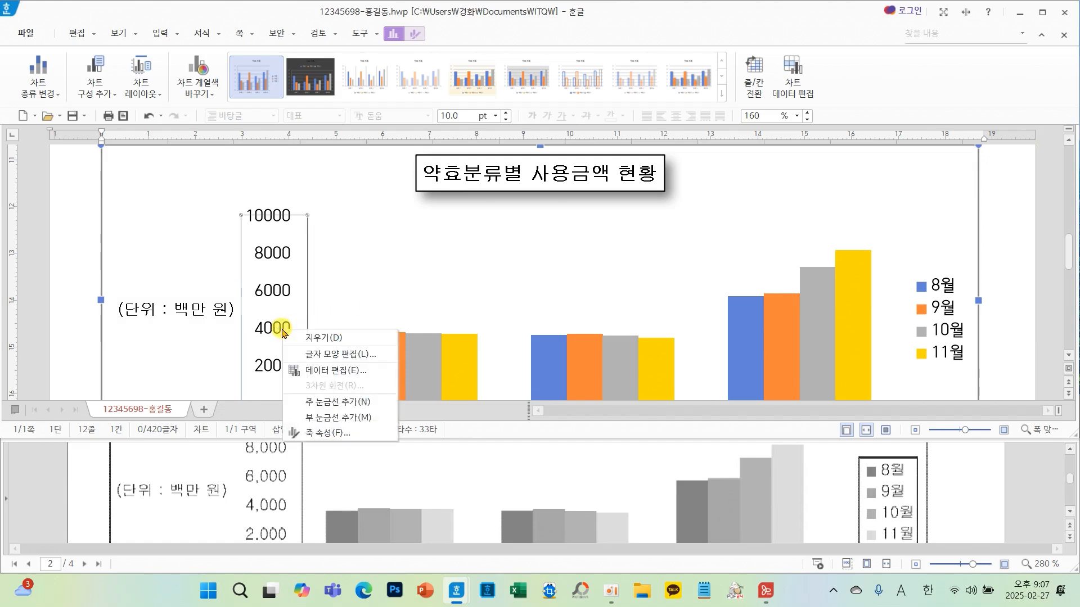
{"action": "left_click", "coordinate": [362, 359]}
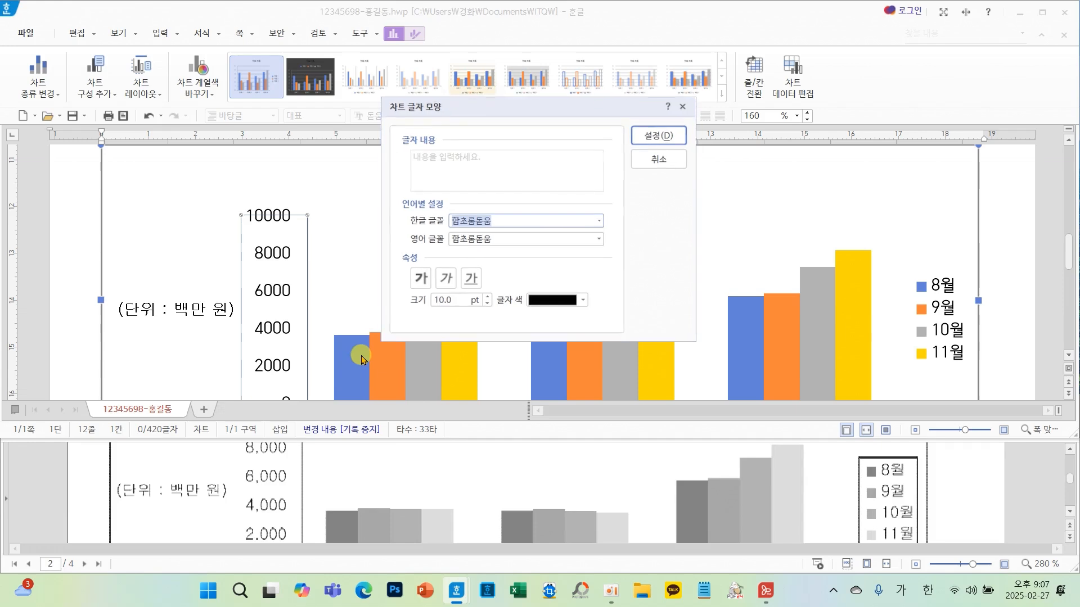
{"action": "left_click", "coordinate": [600, 222]}
{"action": "type", "text": "ㄱ"}
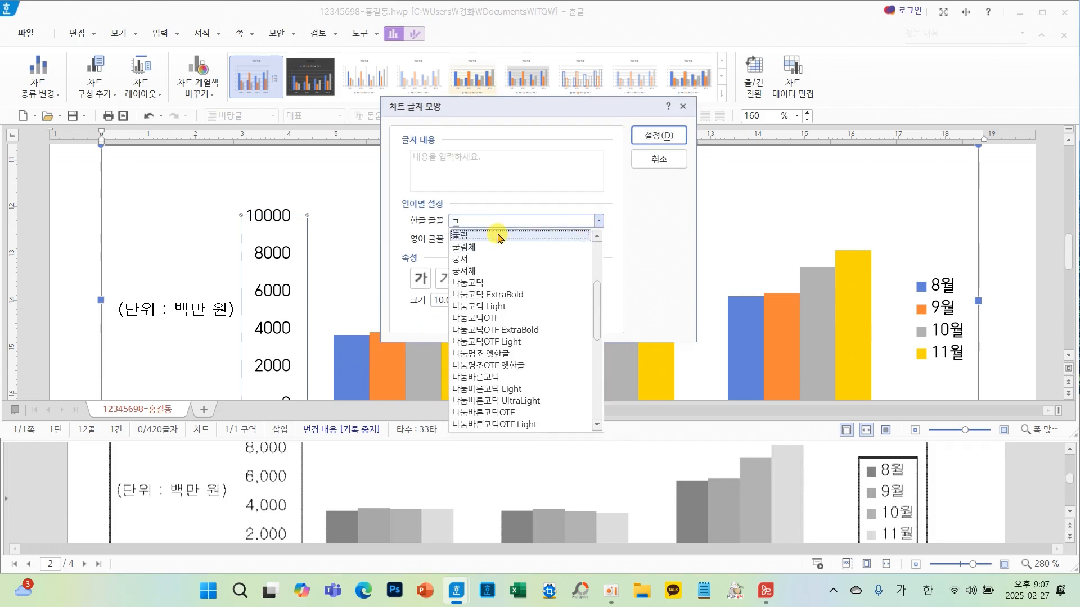
{"action": "left_click", "coordinate": [499, 235]}
{"action": "left_click", "coordinate": [599, 238]}
{"action": "type", "text": "ㄱ"}
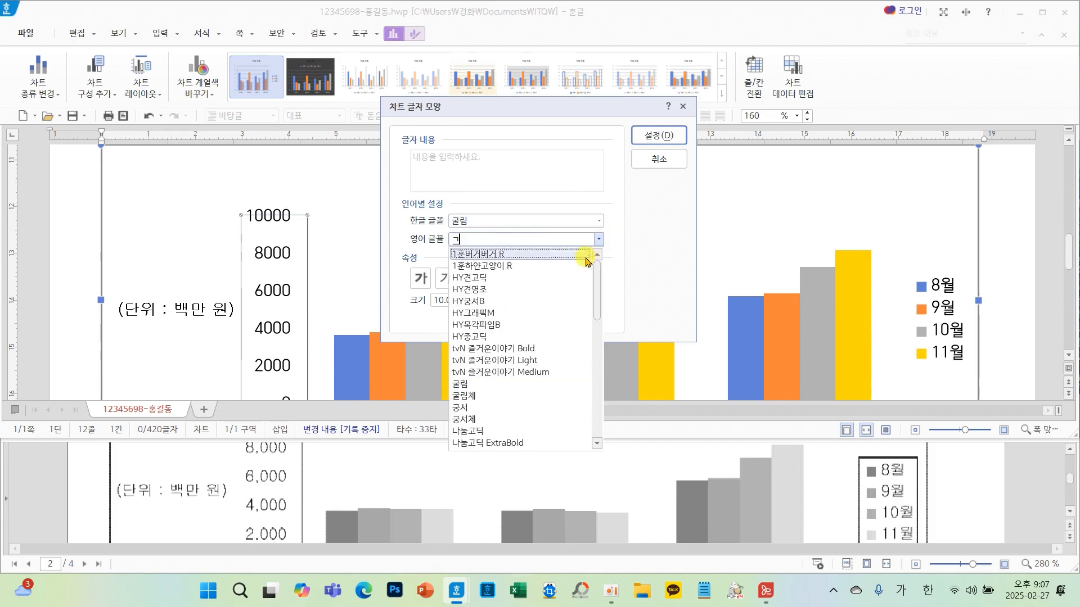
{"action": "left_click", "coordinate": [471, 384]}
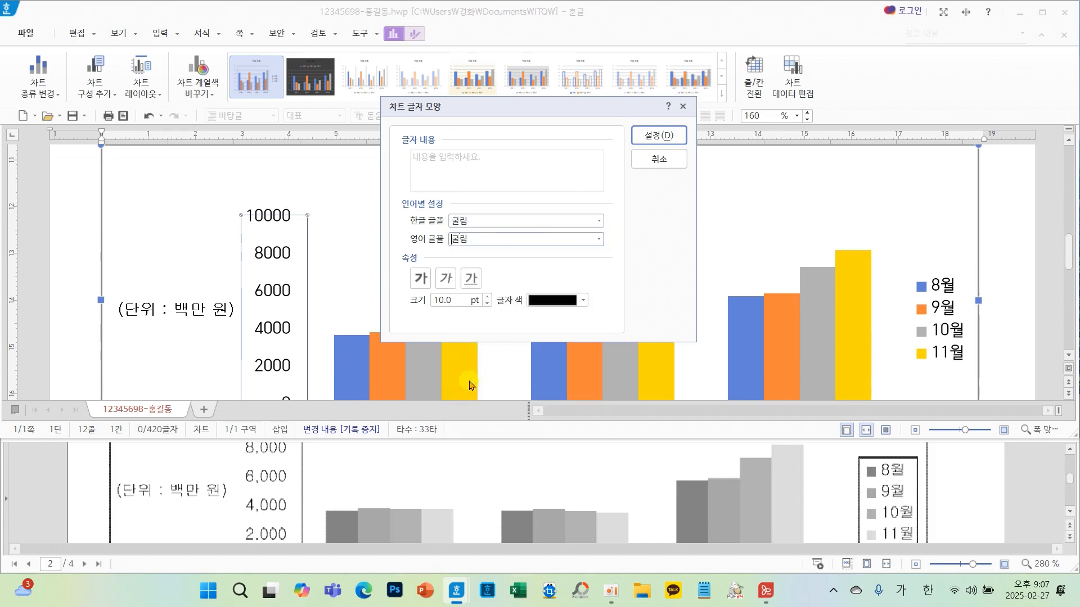
{"action": "left_click", "coordinate": [651, 144]}
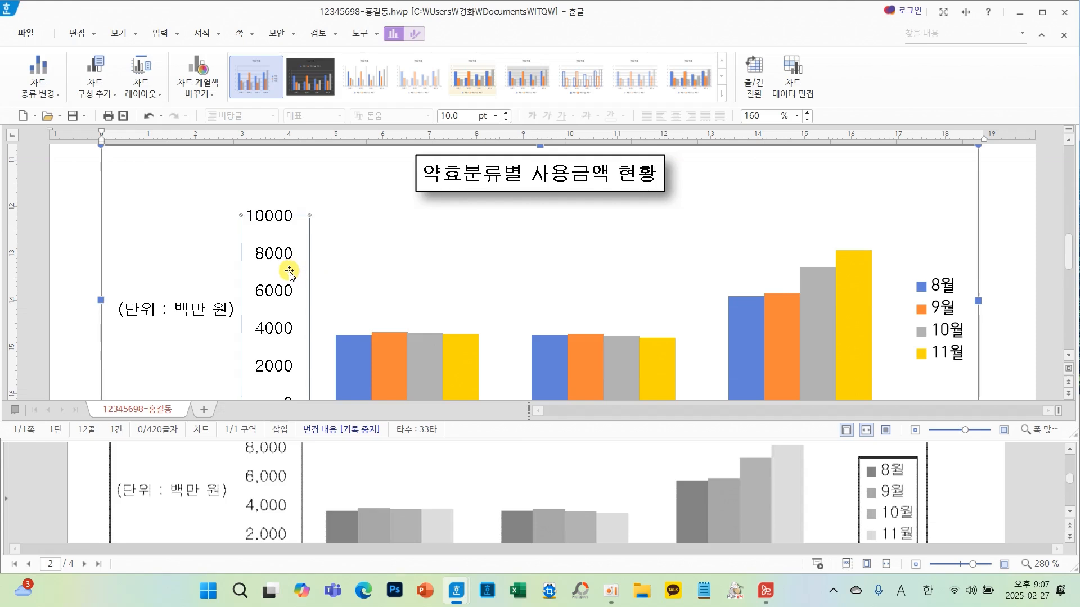
- Format the value axis numbers in the 숫자 category with the 1000 separator (,) enabled
{"action": "scroll", "coordinate": [302, 489], "scroll_direction": "down", "scroll_amount": 2}
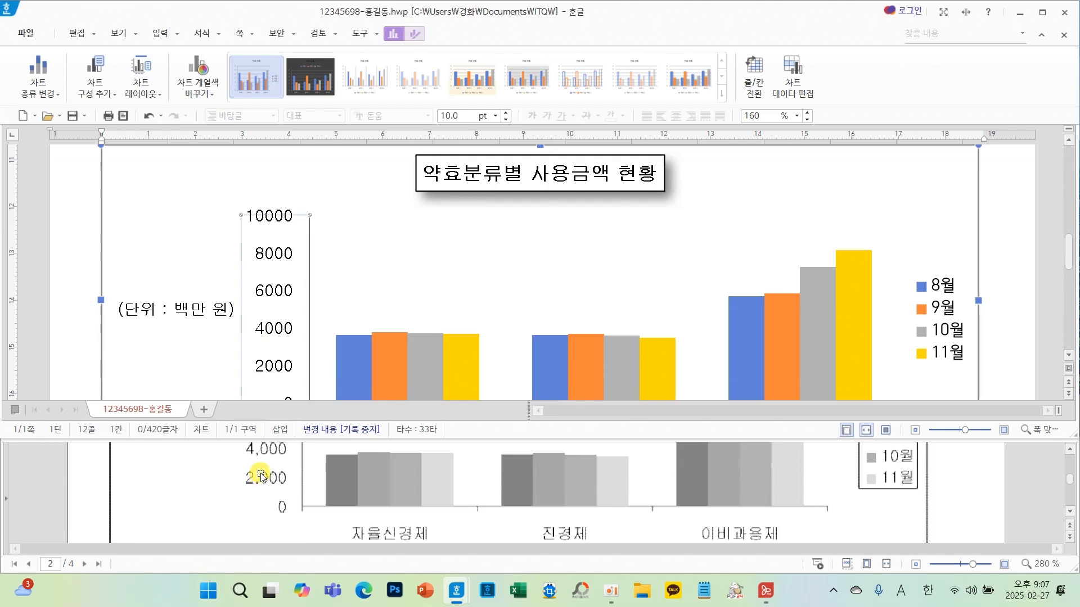
{"action": "scroll", "coordinate": [261, 477], "scroll_direction": "up", "scroll_amount": 2}
{"action": "right_click", "coordinate": [278, 328]}
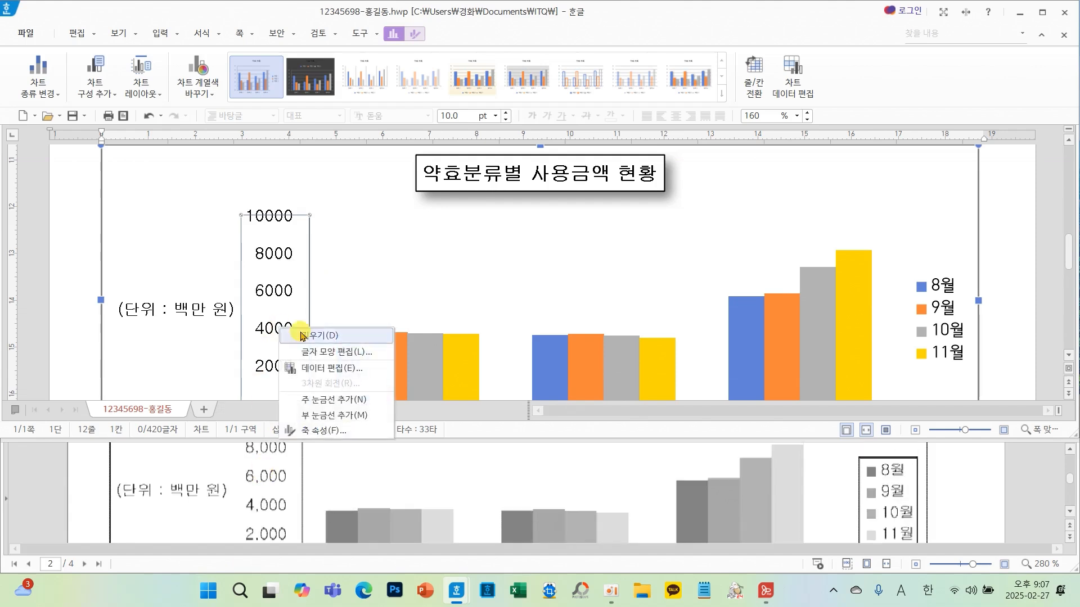
{"action": "left_click", "coordinate": [337, 429]}
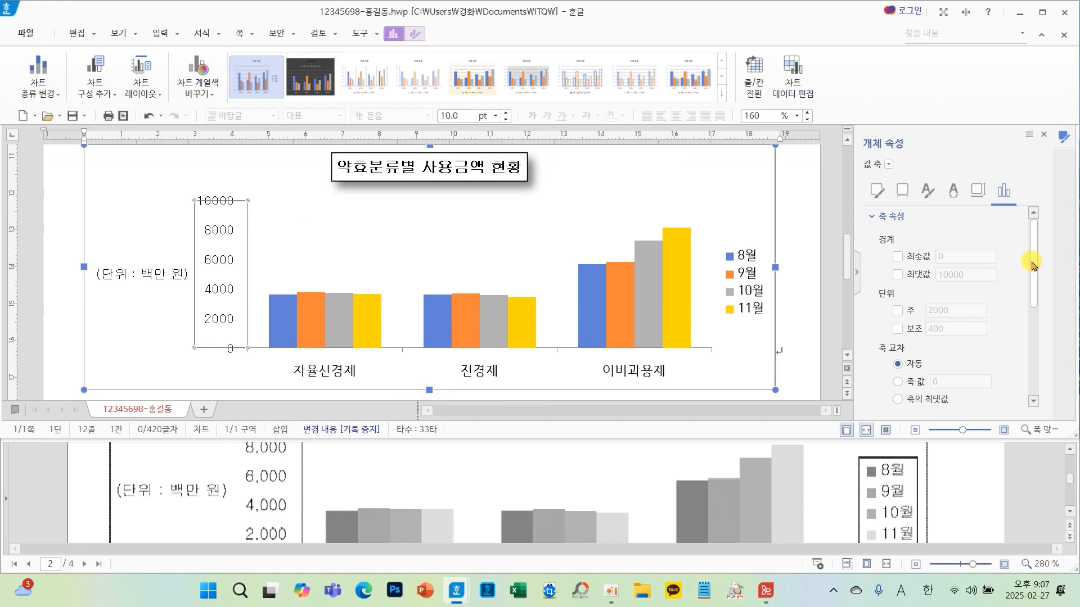
{"action": "left_click_drag", "start_coordinate": [1035, 265], "coordinate": [1033, 385]}
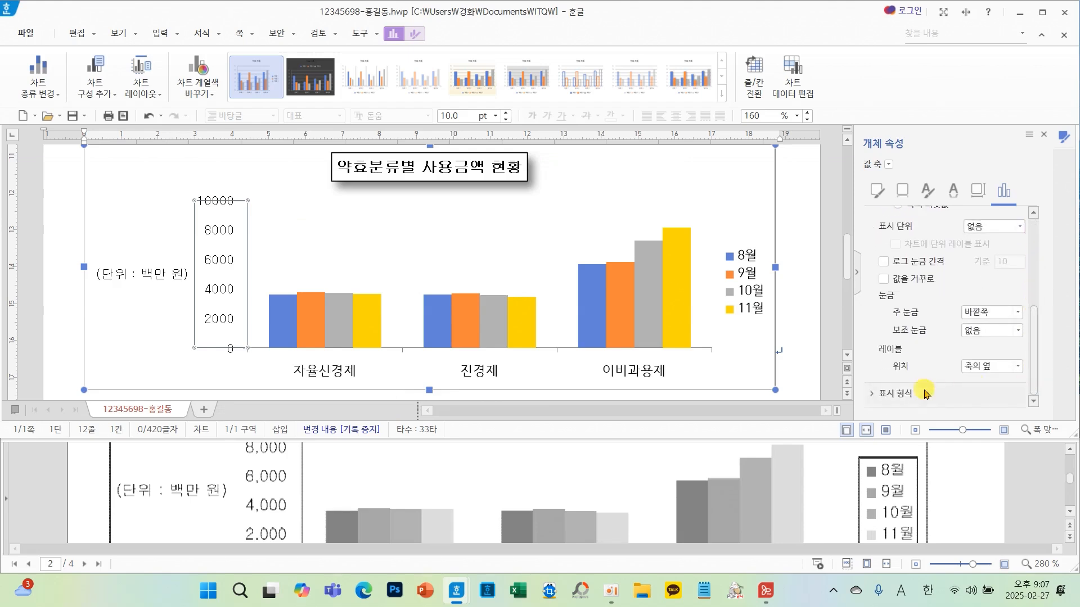
{"action": "left_click", "coordinate": [896, 393]}
{"action": "left_click_drag", "start_coordinate": [1034, 337], "coordinate": [1031, 389]}
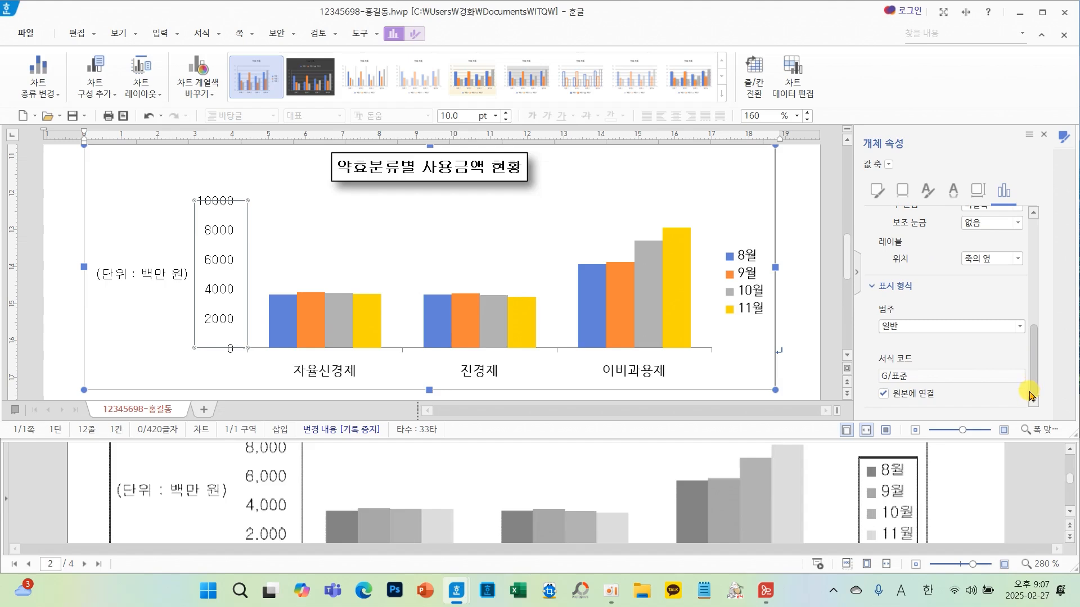
{"action": "left_click", "coordinate": [940, 328]}
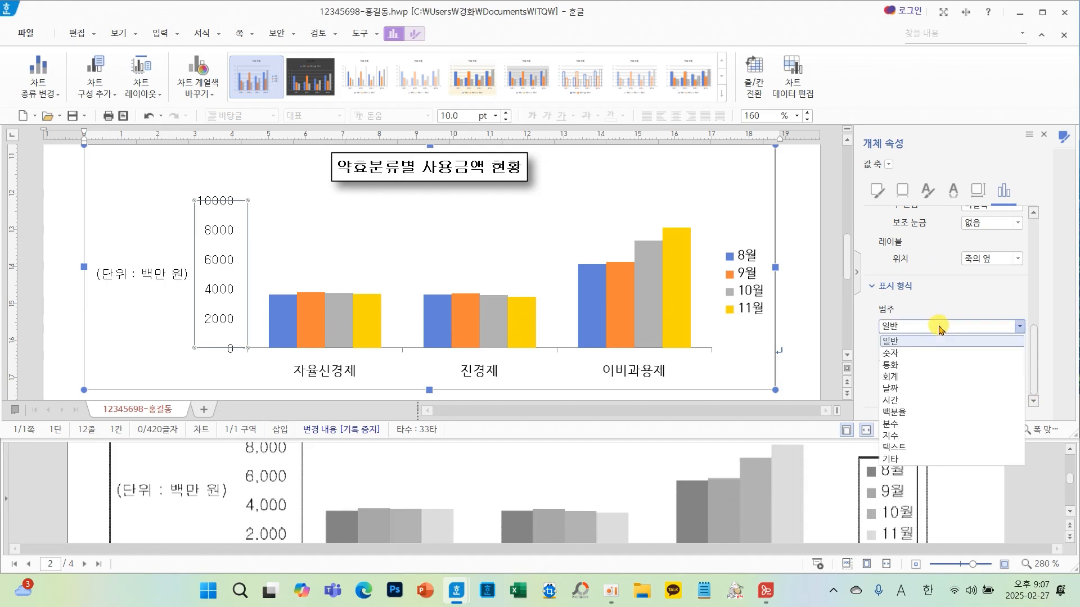
{"action": "left_click", "coordinate": [914, 354]}
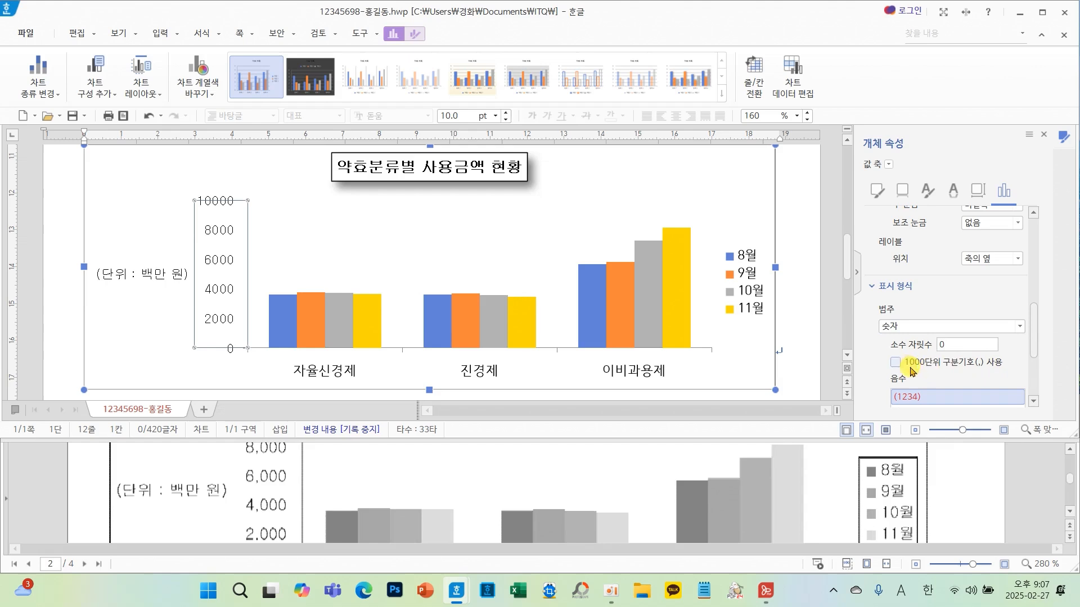
{"action": "left_click", "coordinate": [896, 362]}
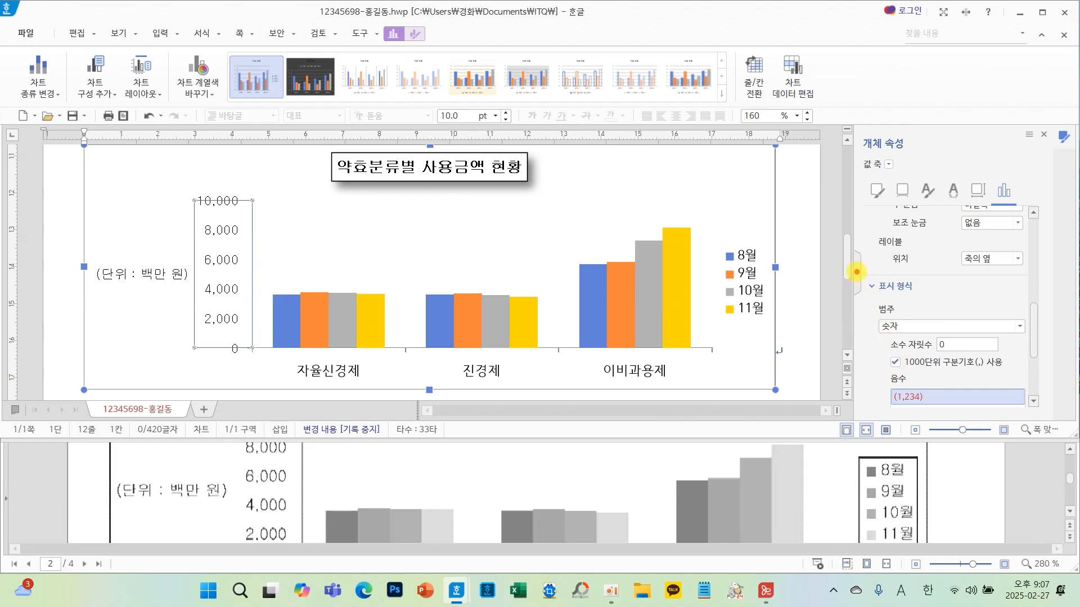
{"action": "mouse_move", "coordinate": [856, 273]}
{"action": "left_mouse_down"}
{"action": "mouse_move", "coordinate": [1045, 383]}
{"action": "mouse_move", "coordinate": [1042, 375]}
{"action": "left_mouse_up"}
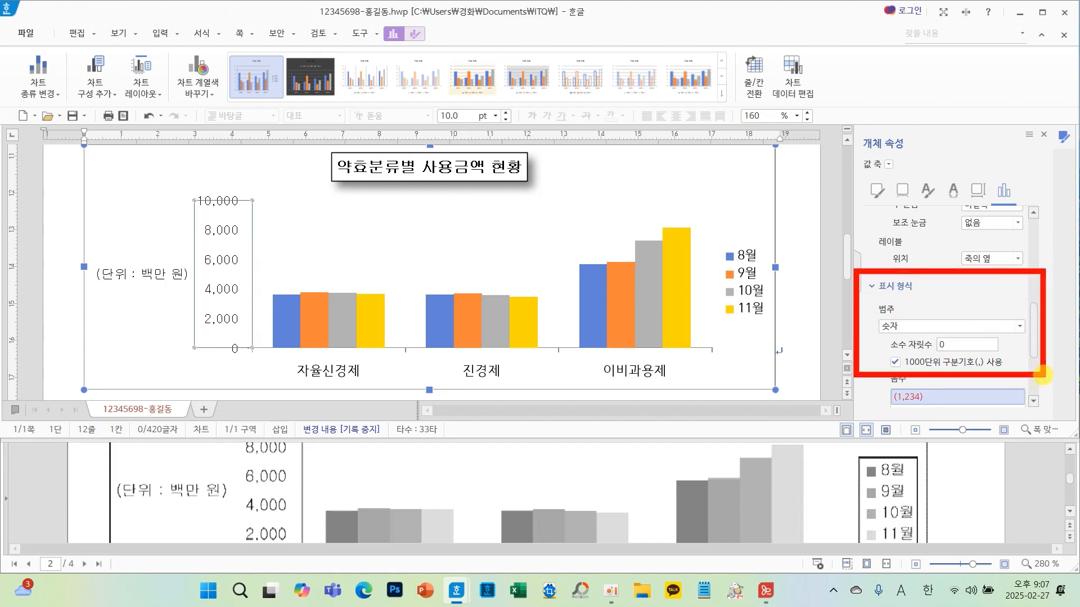
{"action": "left_click_drag", "start_coordinate": [903, 307], "coordinate": [946, 297]}
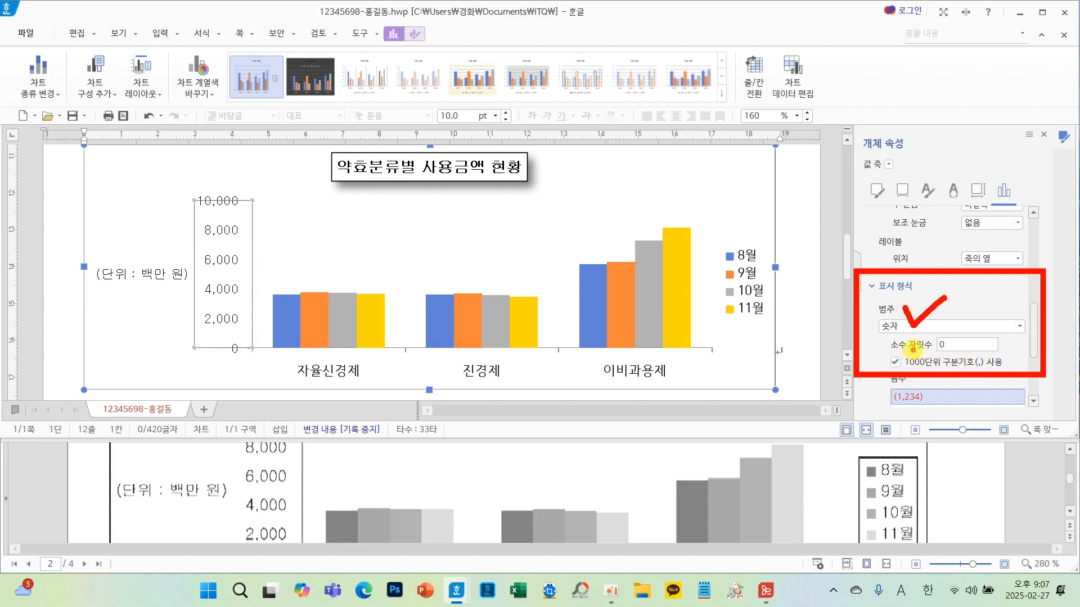
{"action": "key", "text": "Escape"}
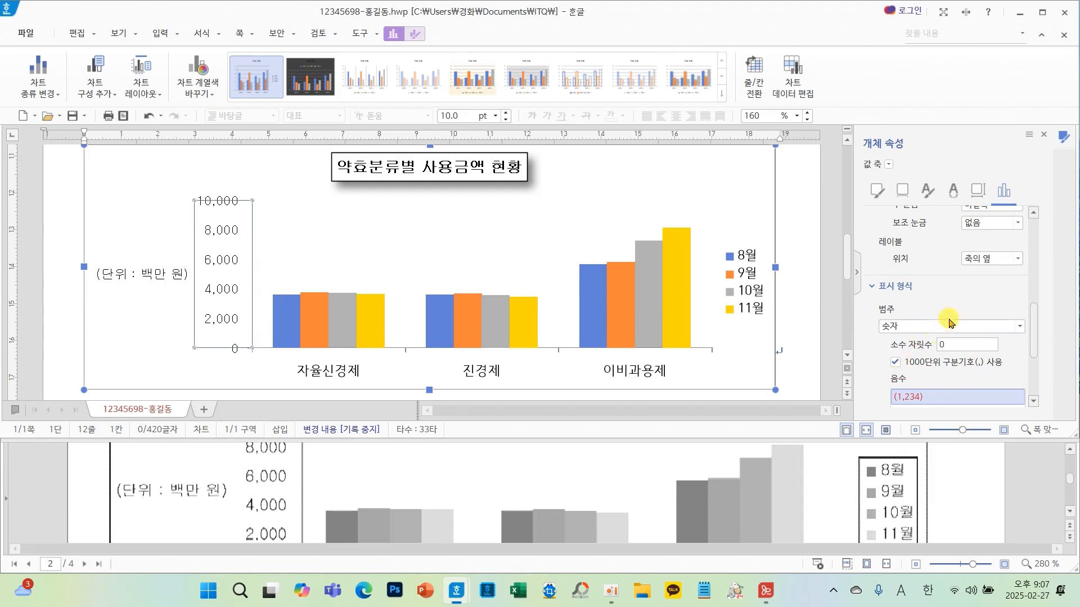
- Set the category axis labels' Korean and English fonts to 굴림
{"action": "left_click", "coordinate": [1044, 134]}
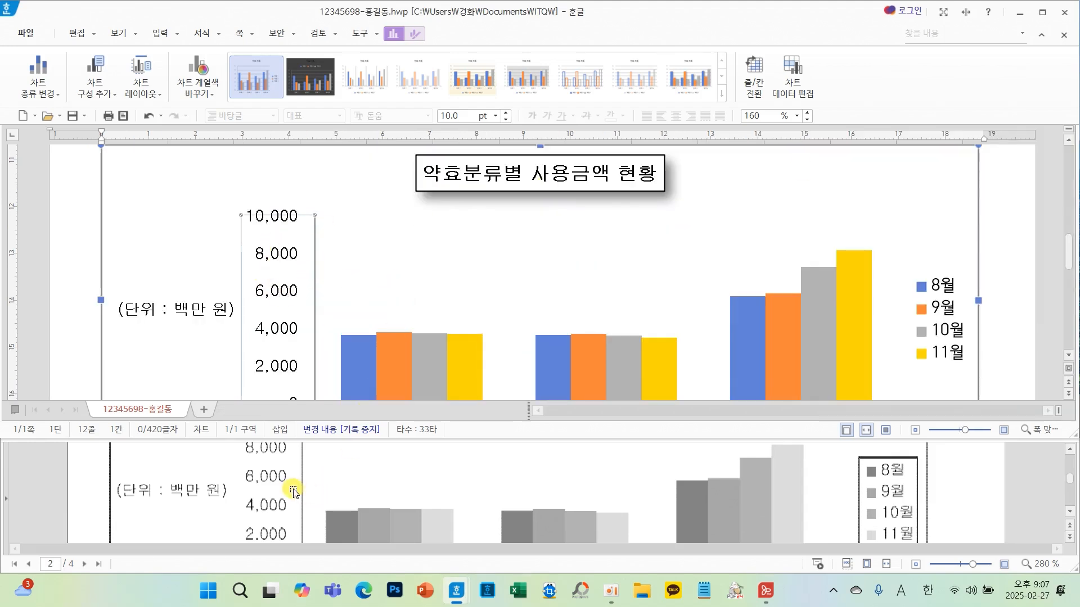
{"action": "scroll", "coordinate": [504, 306], "scroll_direction": "down", "scroll_amount": 3}
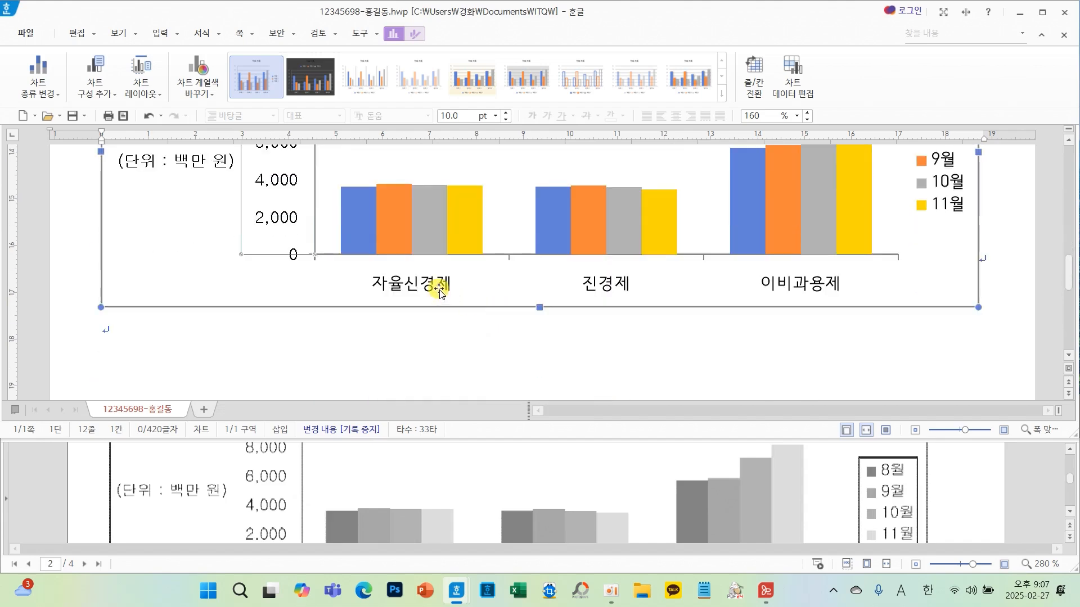
{"action": "left_click", "coordinate": [439, 288]}
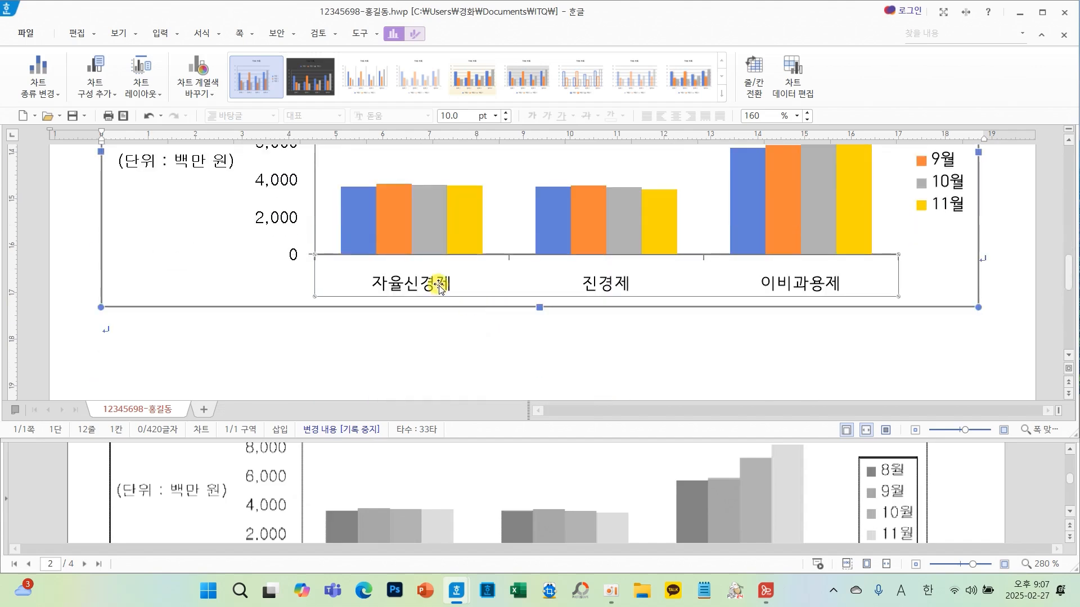
{"action": "right_click", "coordinate": [439, 288]}
{"action": "left_click", "coordinate": [489, 308]}
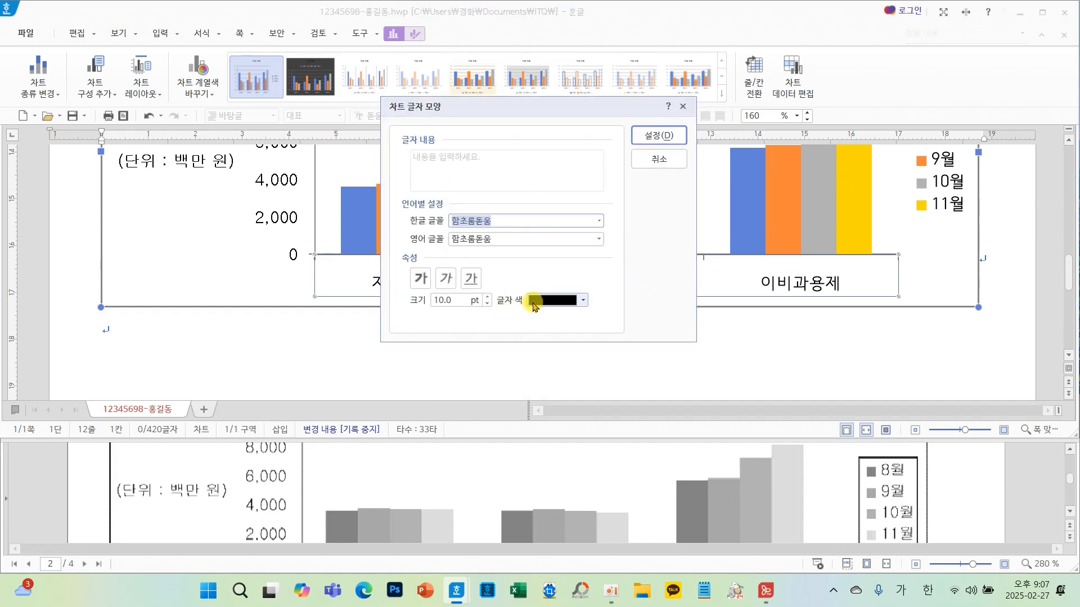
{"action": "left_click", "coordinate": [599, 220]}
{"action": "left_click", "coordinate": [465, 233]}
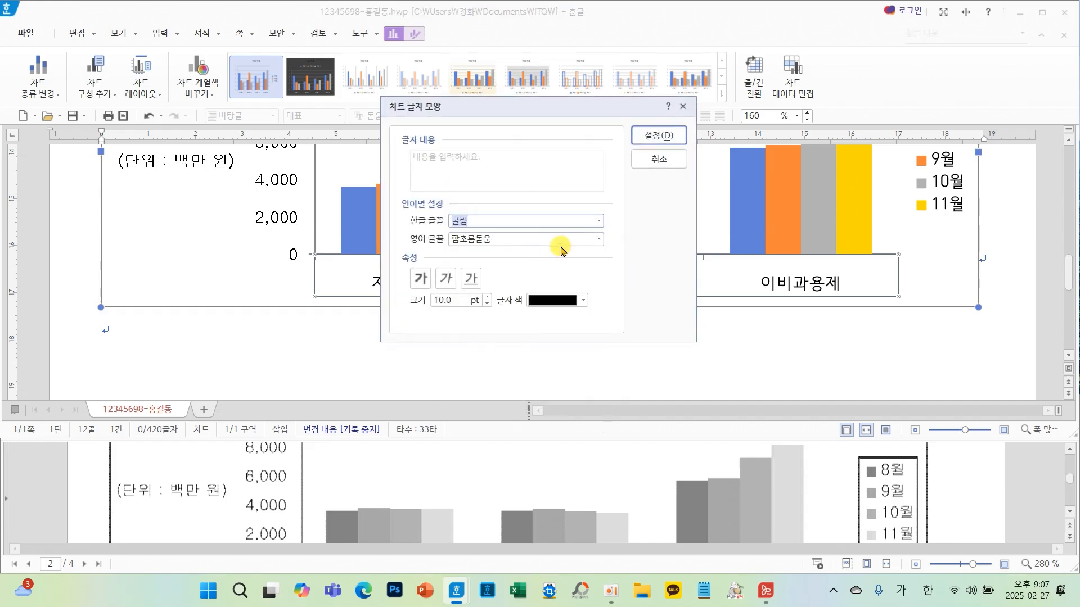
{"action": "left_click", "coordinate": [598, 240]}
{"action": "type", "text": "ㄱ"}
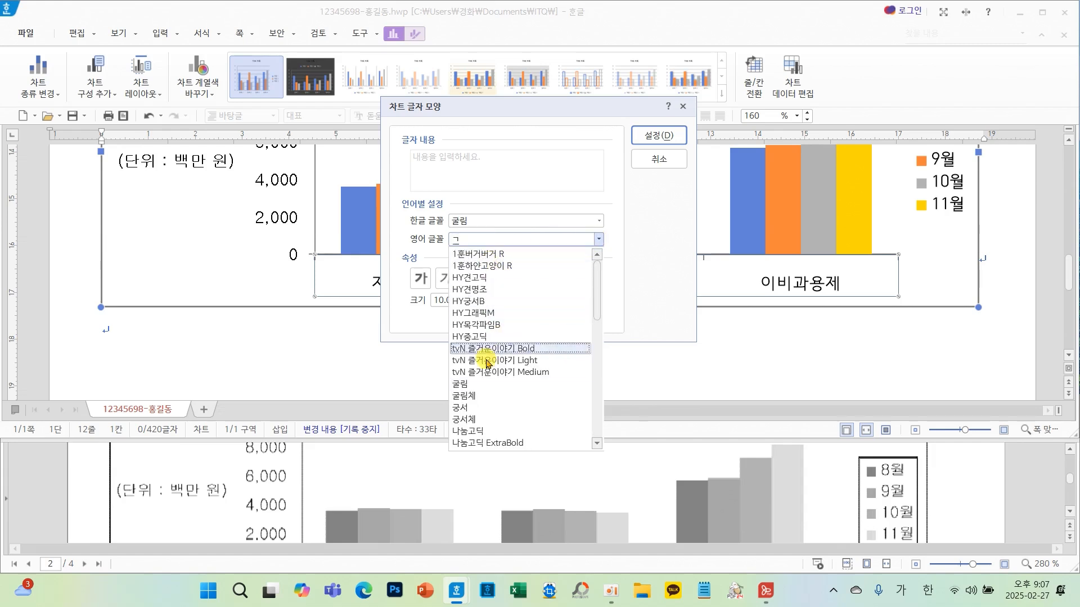
{"action": "left_click", "coordinate": [463, 385]}
{"action": "left_click", "coordinate": [659, 136]}
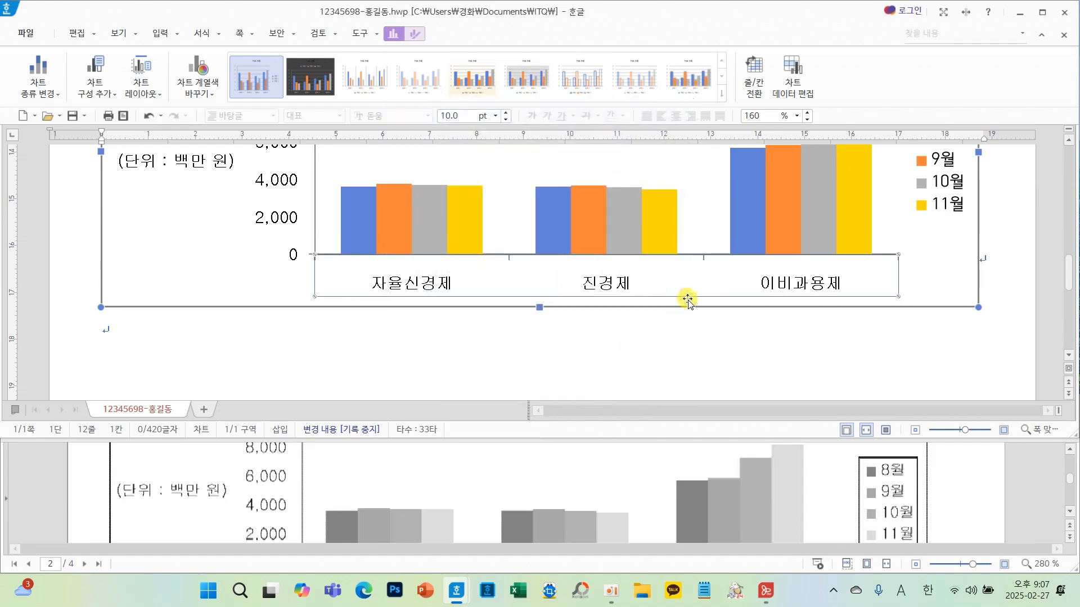
- Set the legend text's Korean and English fonts to 굴림
{"action": "scroll", "coordinate": [704, 465], "scroll_direction": "down", "scroll_amount": 3}
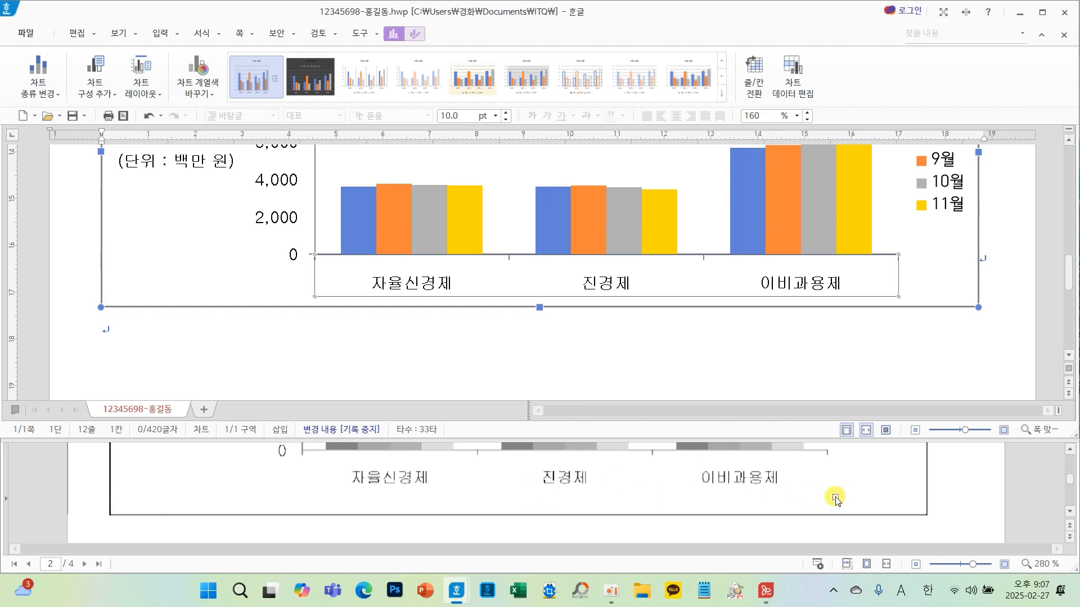
{"action": "scroll", "coordinate": [897, 495], "scroll_direction": "up", "scroll_amount": 3}
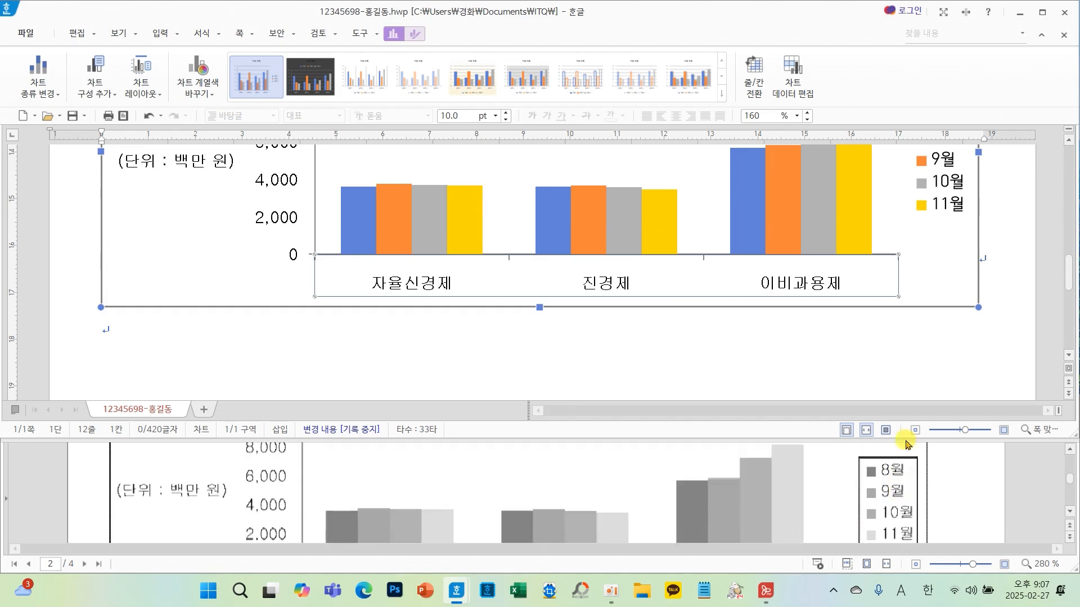
{"action": "left_click", "coordinate": [937, 193]}
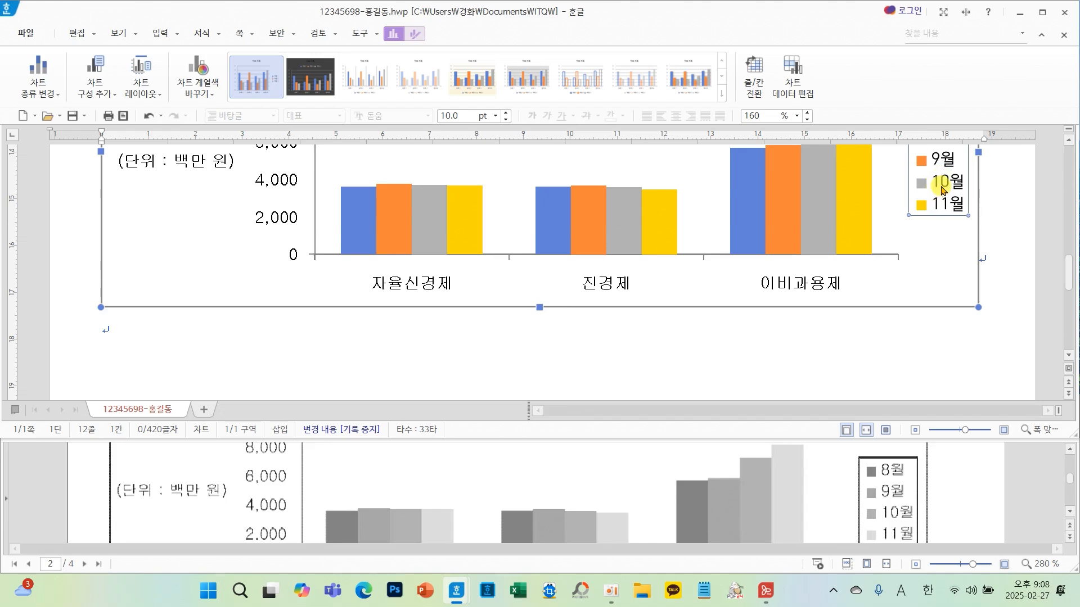
{"action": "right_click", "coordinate": [943, 187]}
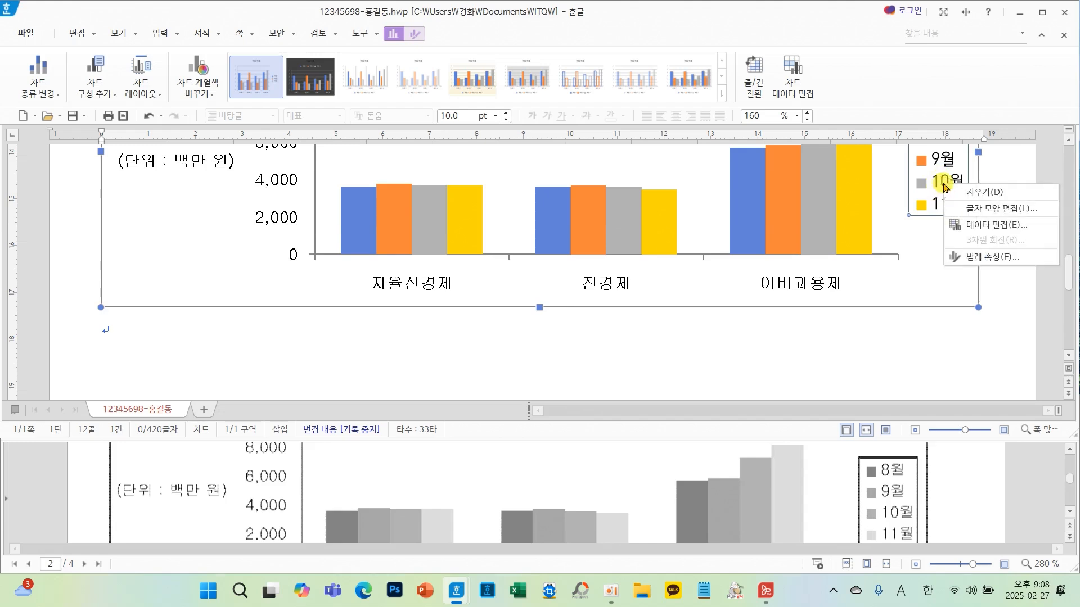
{"action": "left_click", "coordinate": [956, 209]}
{"action": "type", "text": "굴림"}
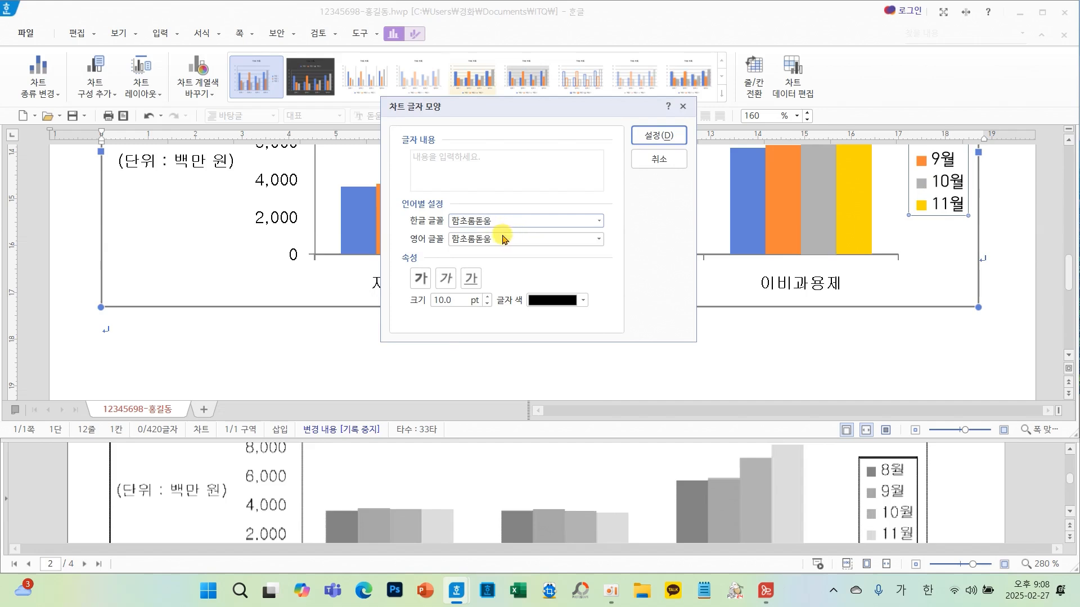
{"action": "key", "text": "Return"}
{"action": "left_click", "coordinate": [595, 239]}
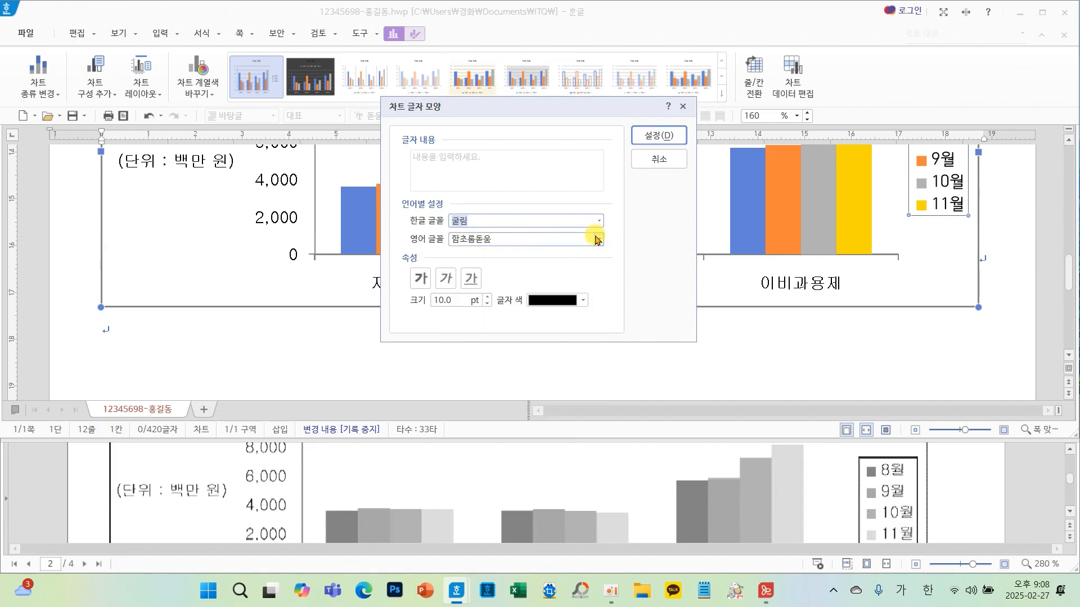
{"action": "type", "text": "ㄱ굴림"}
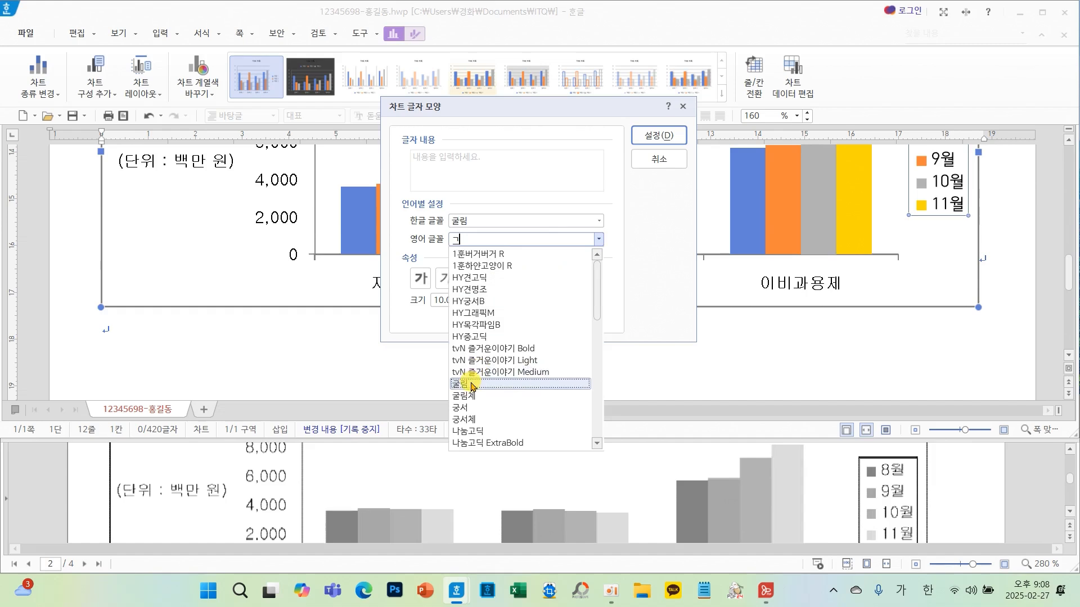
{"action": "key", "text": "Return"}
{"action": "left_click", "coordinate": [662, 142]}
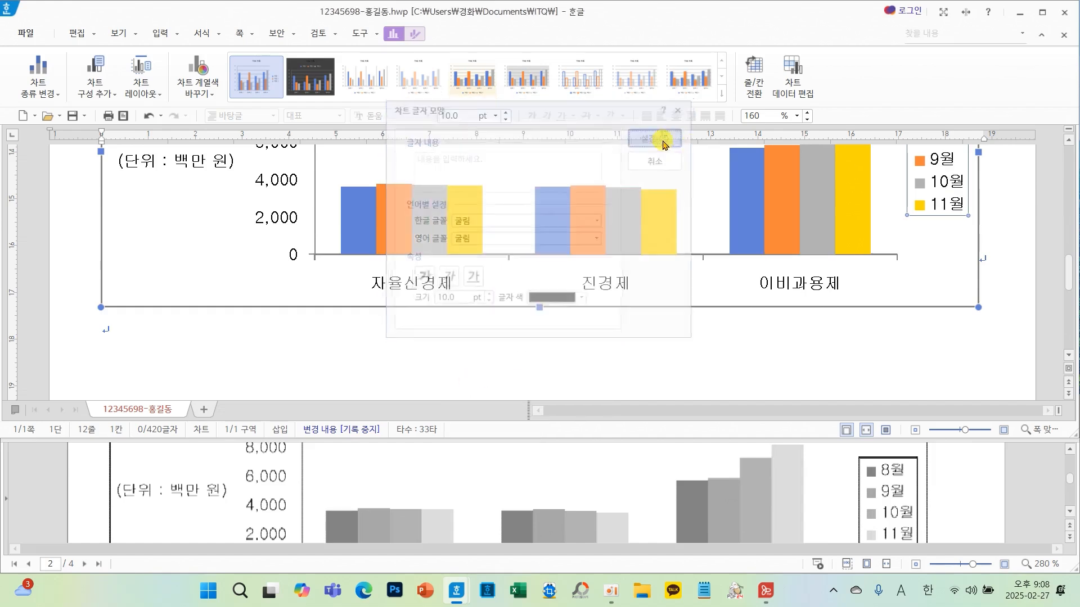
- Give the legend a black border line in its properties
{"action": "right_click", "coordinate": [946, 185]}
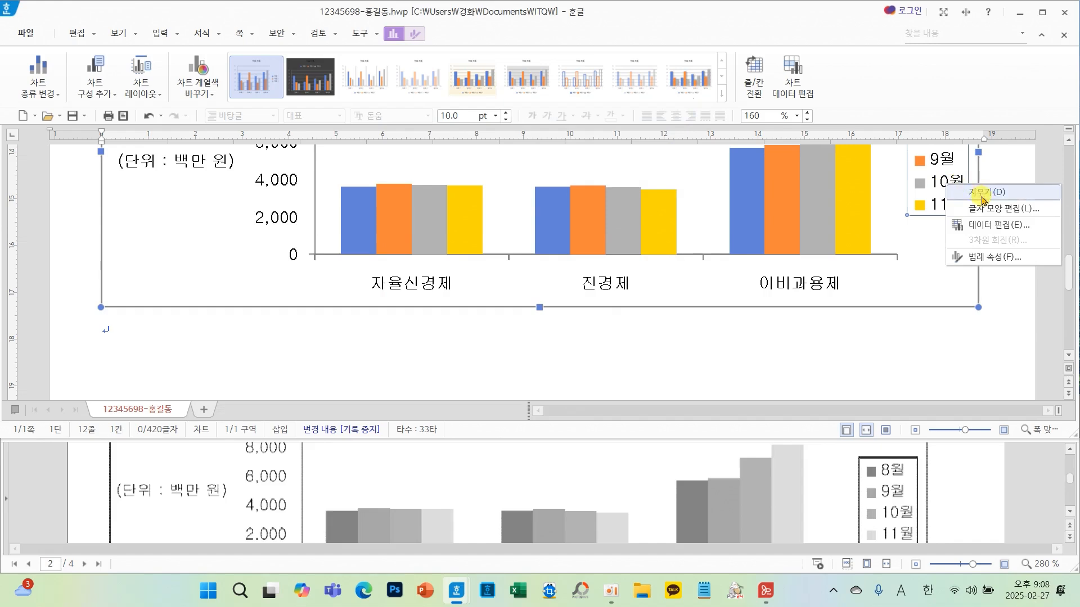
{"action": "left_click", "coordinate": [992, 257]}
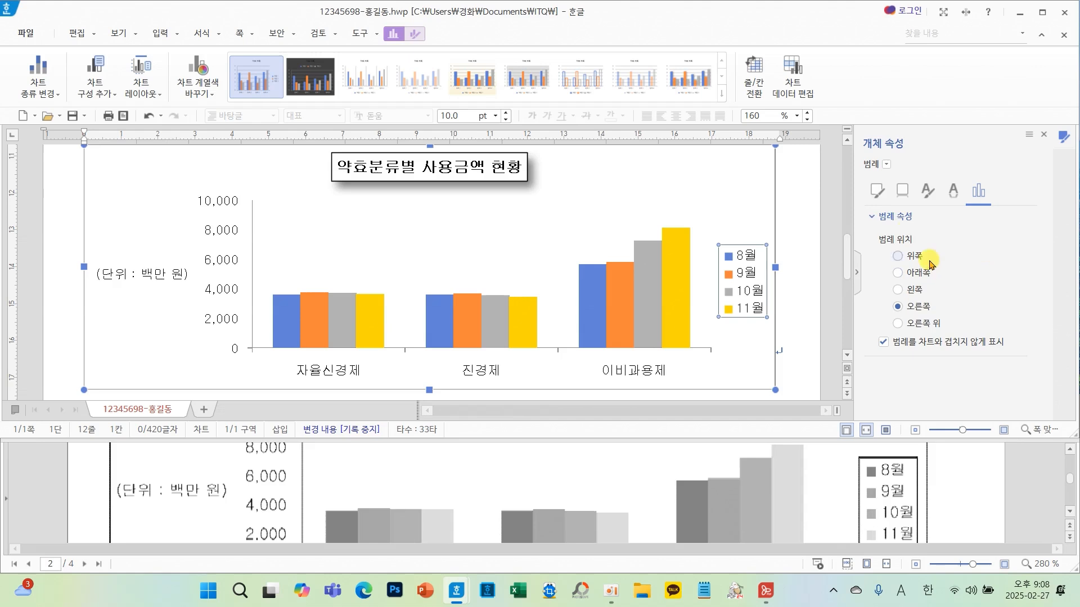
{"action": "left_click", "coordinate": [878, 191]}
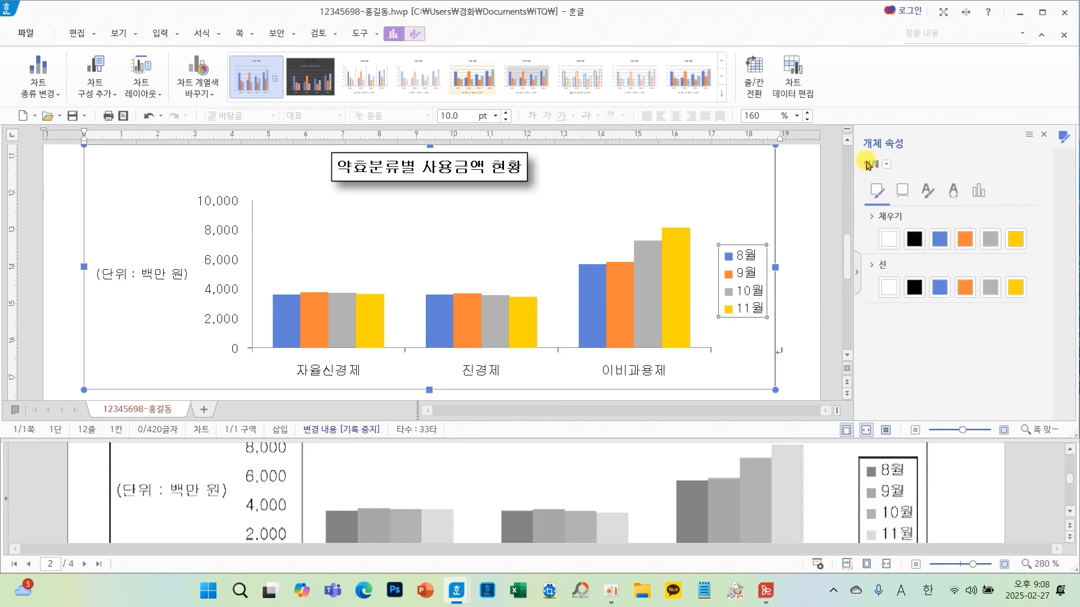
{"action": "left_click", "coordinate": [914, 288]}
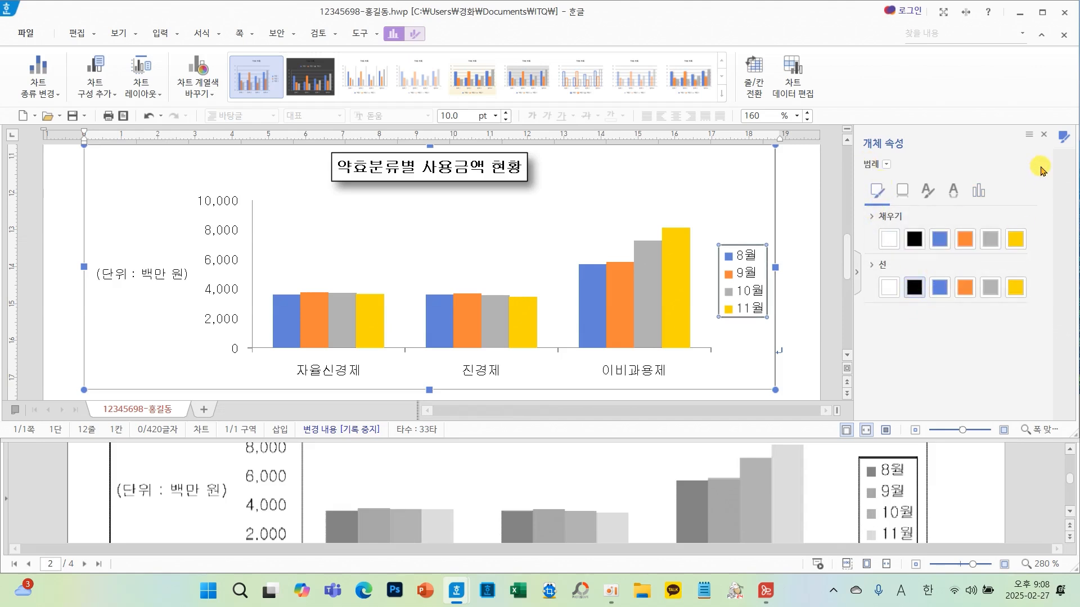
{"action": "left_click", "coordinate": [1044, 135]}
- Insert a section break below the chart to start a new page
{"action": "left_click", "coordinate": [992, 235]}
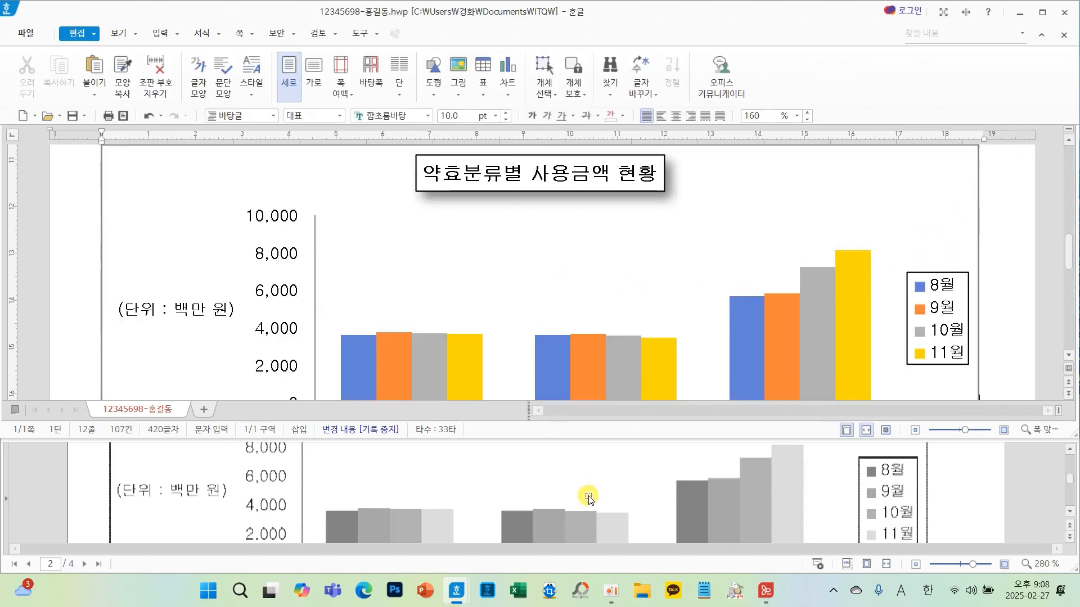
{"action": "scroll", "coordinate": [588, 498], "scroll_direction": "down", "scroll_amount": 3}
{"action": "scroll", "coordinate": [535, 284], "scroll_direction": "down", "scroll_amount": 2}
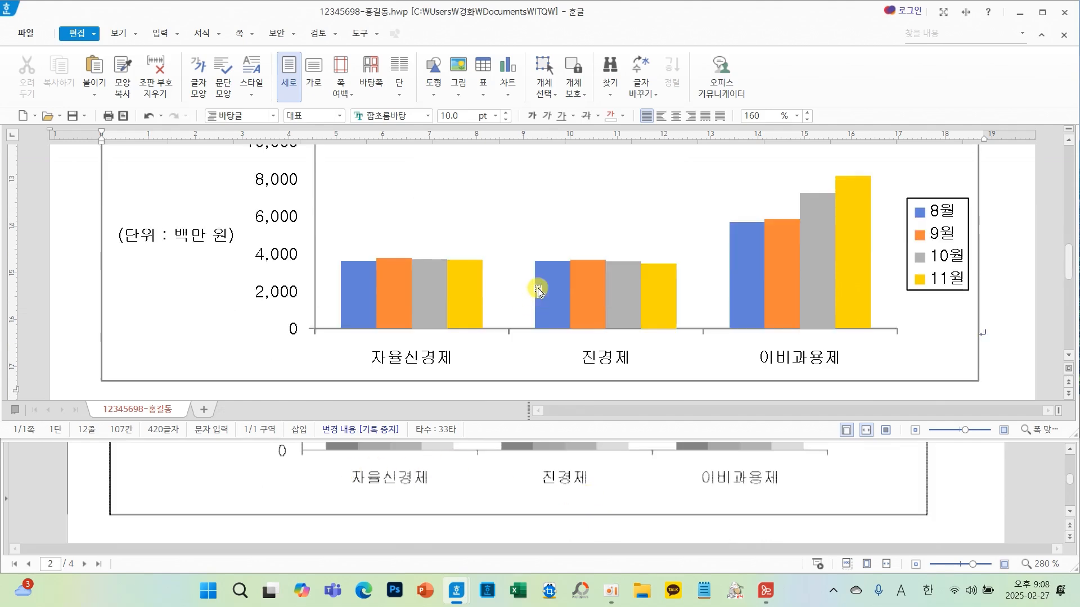
{"action": "scroll", "coordinate": [682, 499], "scroll_direction": "down", "scroll_amount": 1}
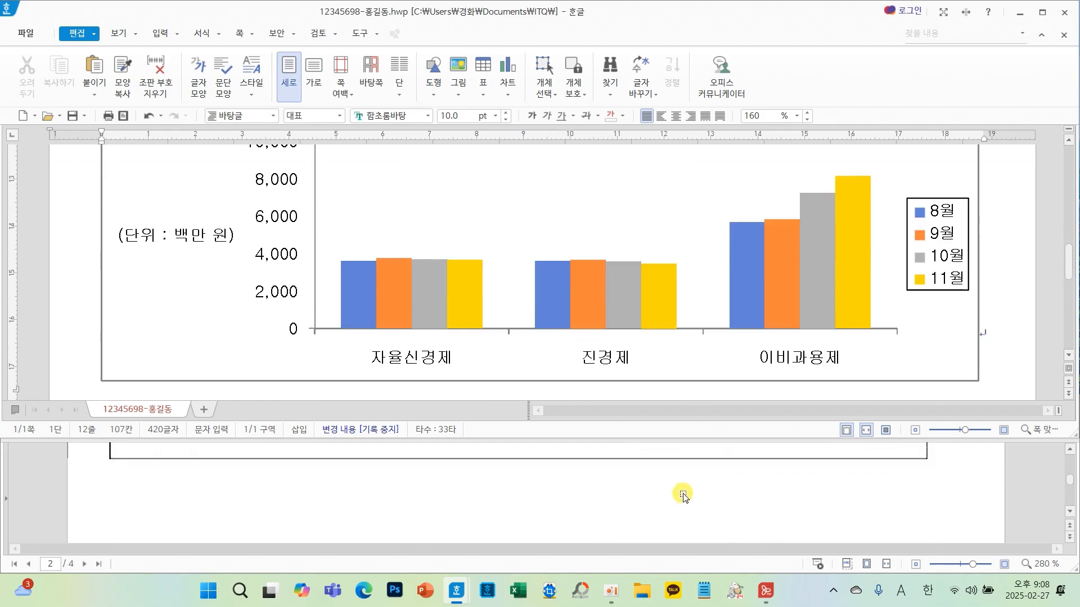
{"action": "scroll", "coordinate": [629, 368], "scroll_direction": "down", "scroll_amount": 2}
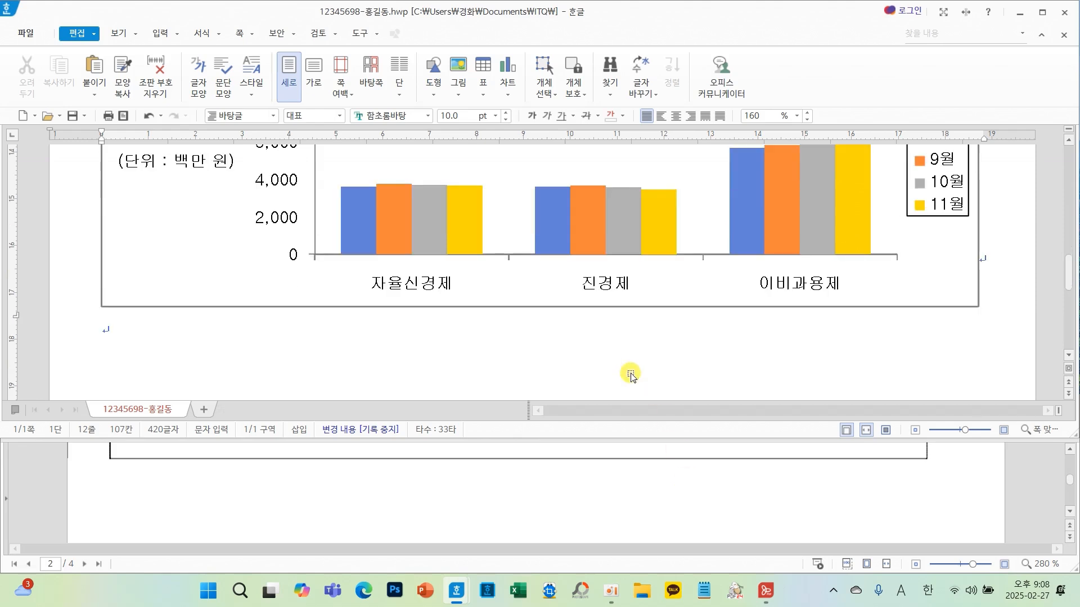
{"action": "left_click", "coordinate": [459, 365]}
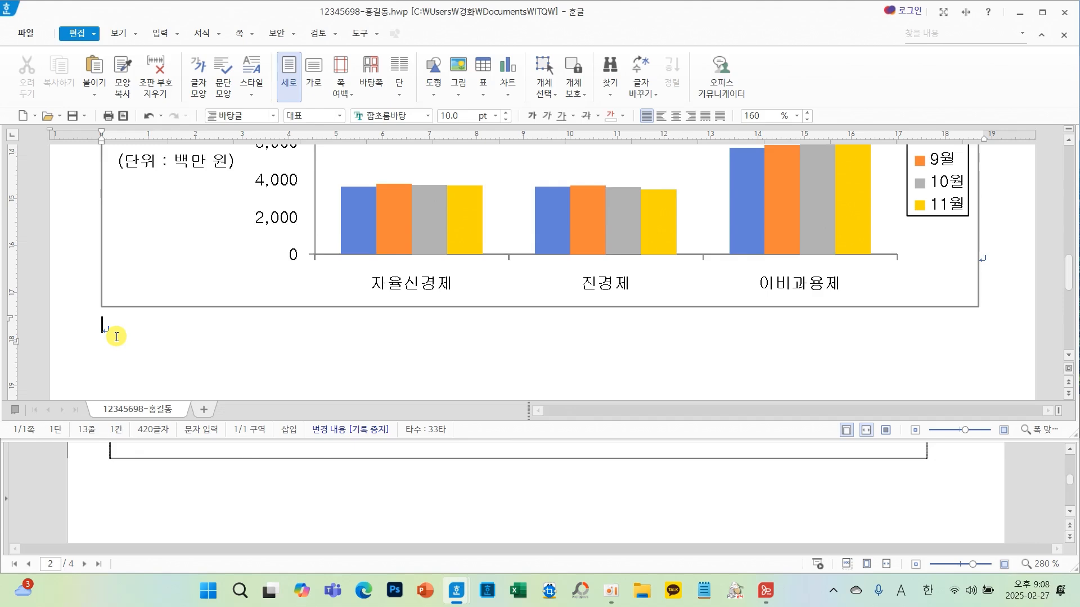
{"action": "key", "text": "alt+shift+Return"}
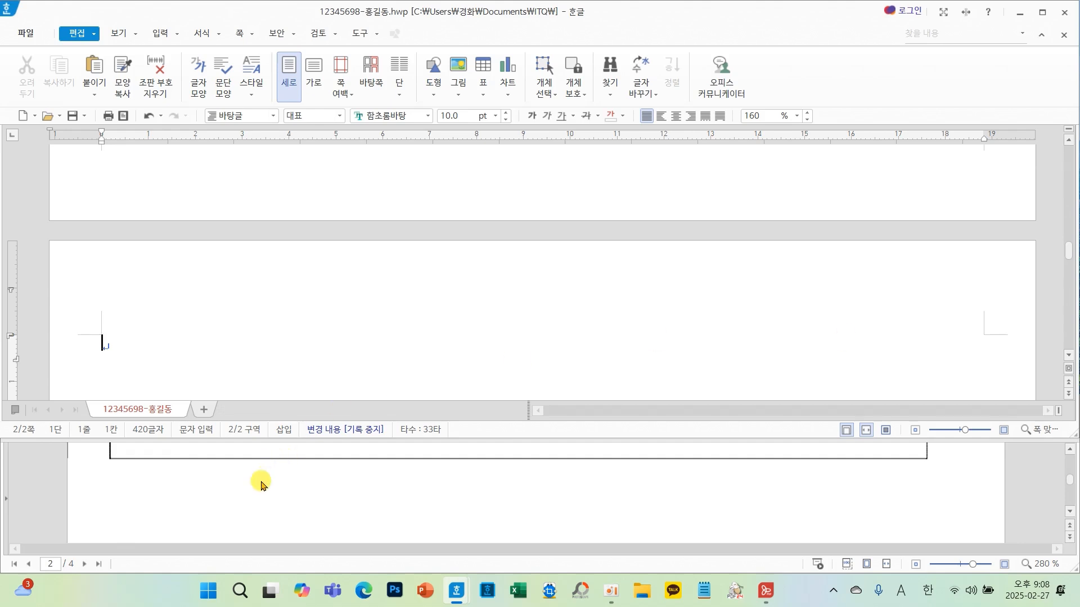
- Type the question heading 3. and, on the next line, (1) on the new page
{"action": "scroll", "coordinate": [258, 485], "scroll_direction": "down", "scroll_amount": 5}
{"action": "scroll", "coordinate": [255, 489], "scroll_direction": "down", "scroll_amount": 3}
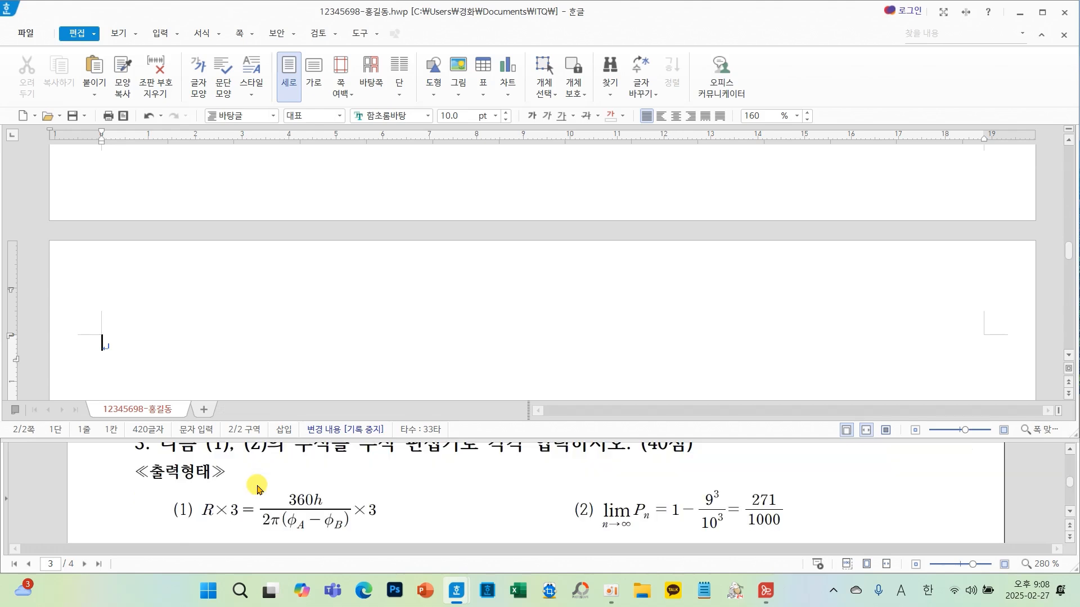
{"action": "scroll", "coordinate": [256, 486], "scroll_direction": "up", "scroll_amount": 3}
{"action": "scroll", "coordinate": [249, 308], "scroll_direction": "down", "scroll_amount": 3}
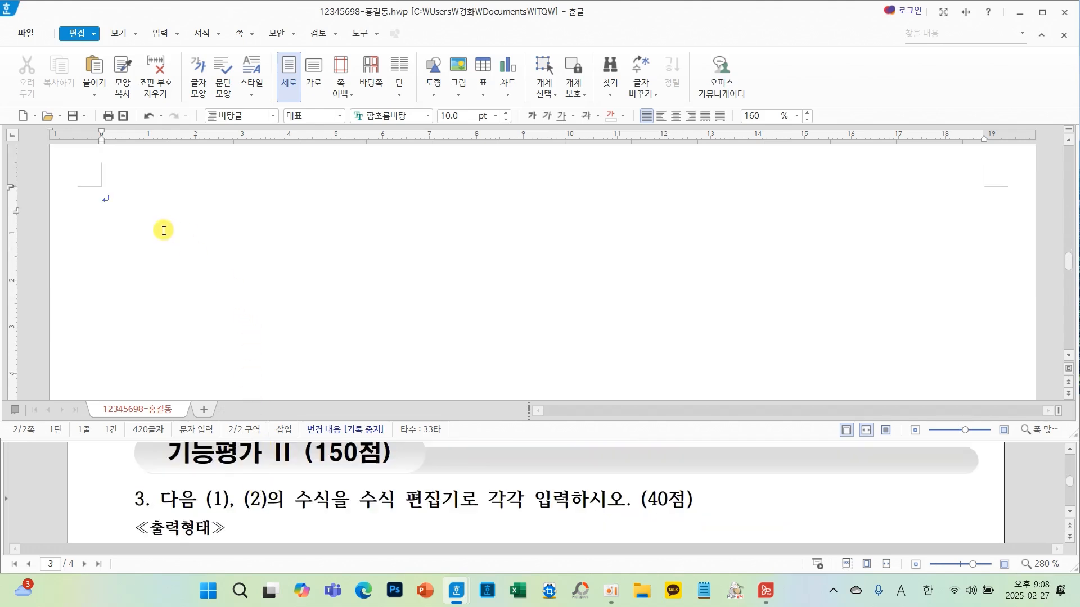
{"action": "left_click", "coordinate": [104, 209]}
{"action": "type", "text": "3."}
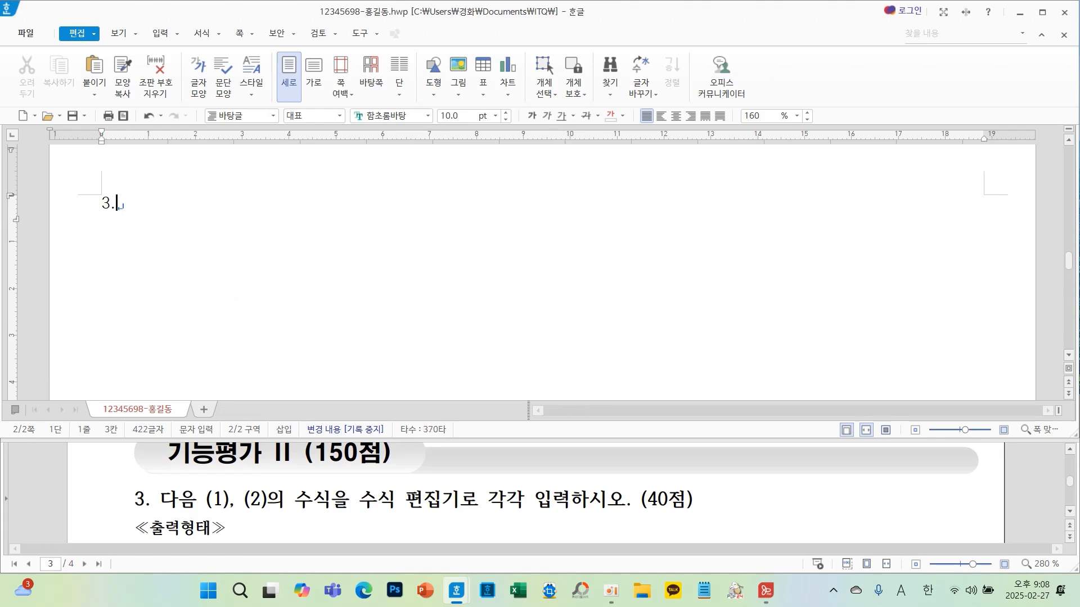
{"action": "key", "text": "Return"}
{"action": "type", "text": "(1)"}
- Open the equation editor for (1) and enter R×3= followed by a fraction with numerator 360h
{"action": "scroll", "coordinate": [552, 515], "scroll_direction": "down", "scroll_amount": 2}
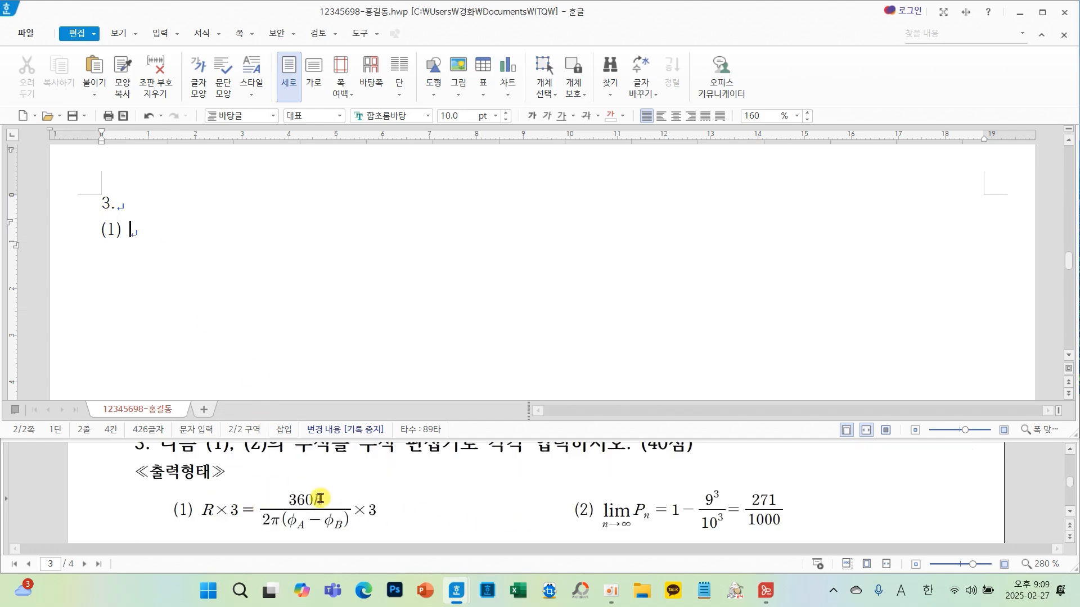
{"action": "left_click", "coordinate": [161, 33]}
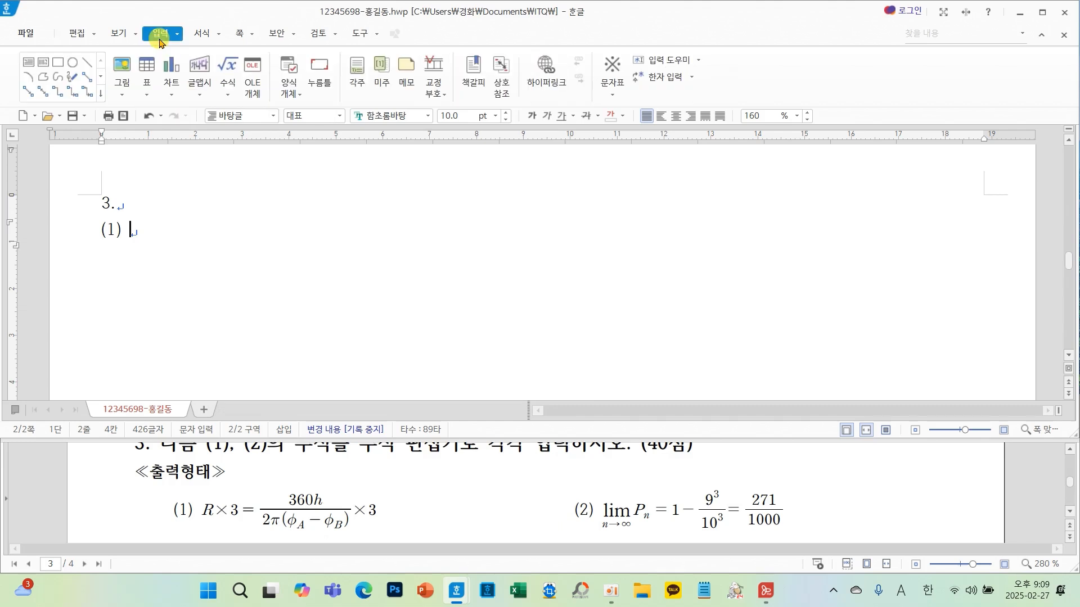
{"action": "left_click", "coordinate": [229, 68]}
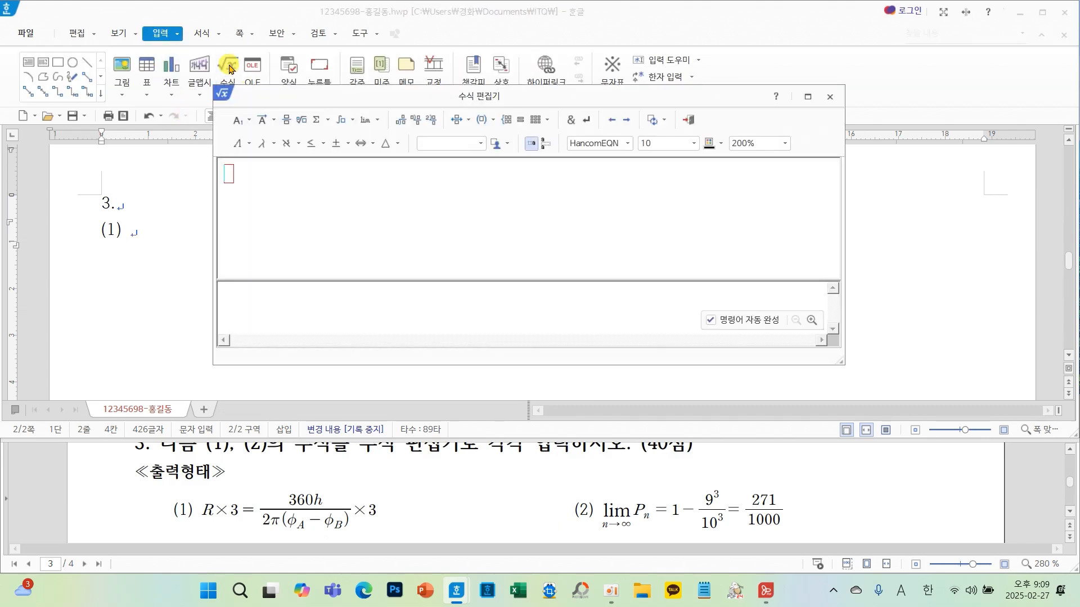
{"action": "left_click_drag", "start_coordinate": [269, 96], "coordinate": [257, 101]}
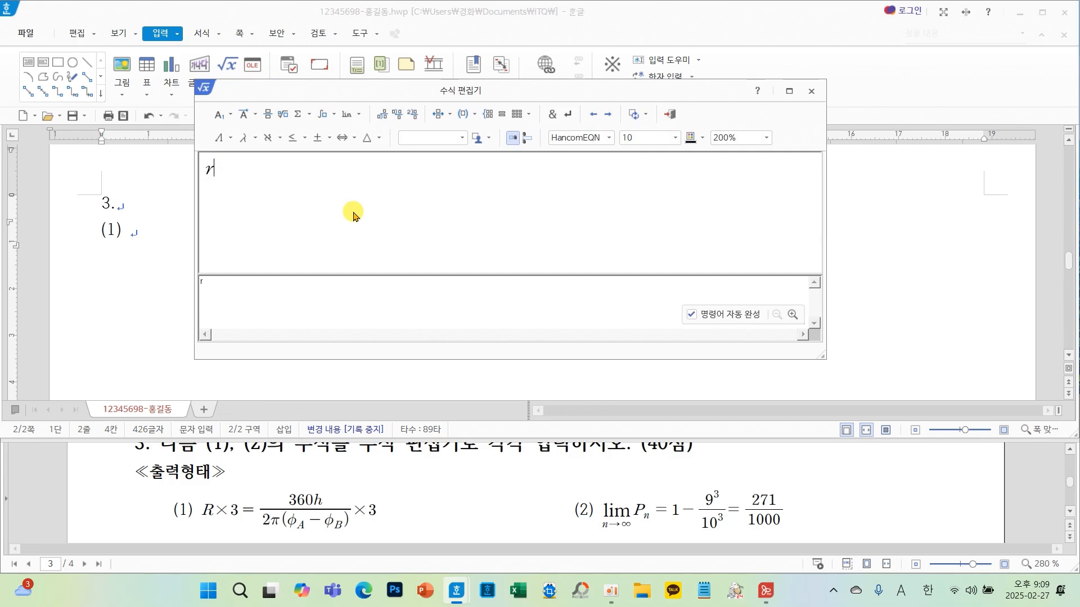
{"action": "type", "text": "R"}
{"action": "left_click", "coordinate": [317, 138]}
{"action": "left_click", "coordinate": [373, 159]}
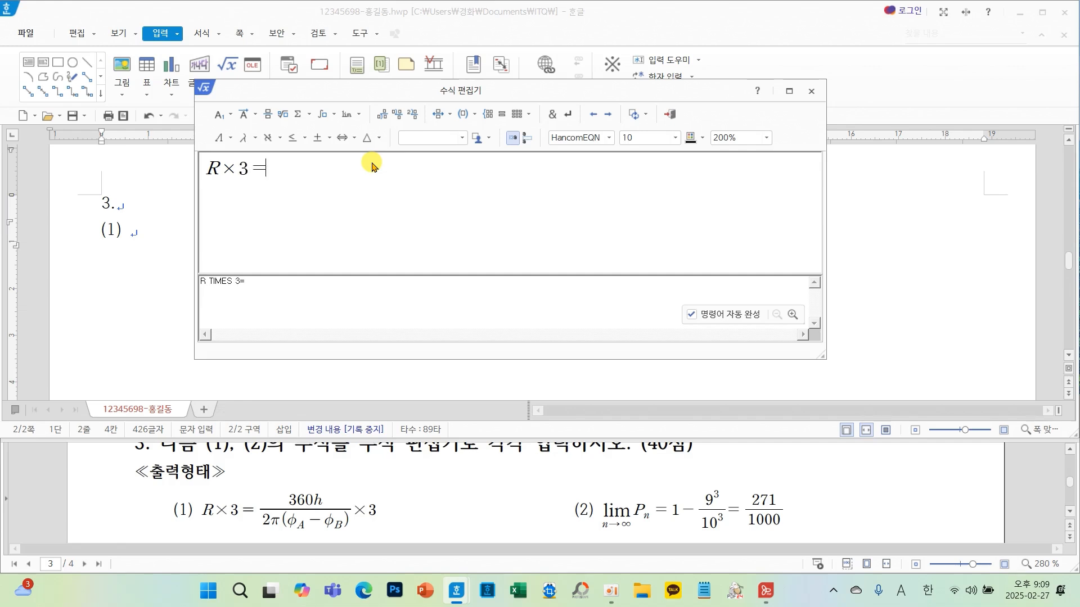
{"action": "left_click", "coordinate": [267, 113]}
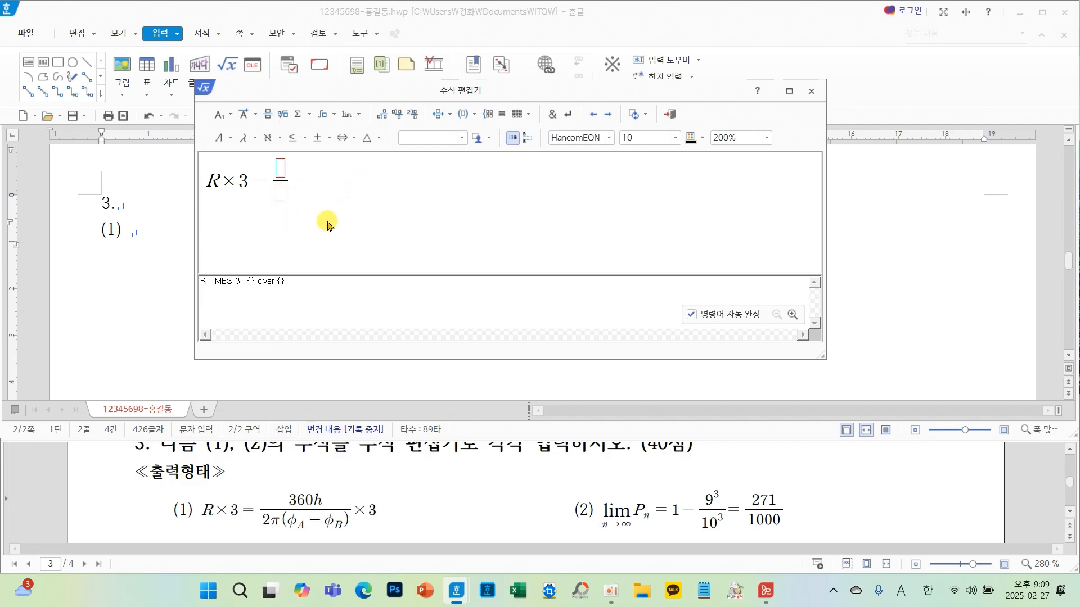
{"action": "type", "text": "360h"}
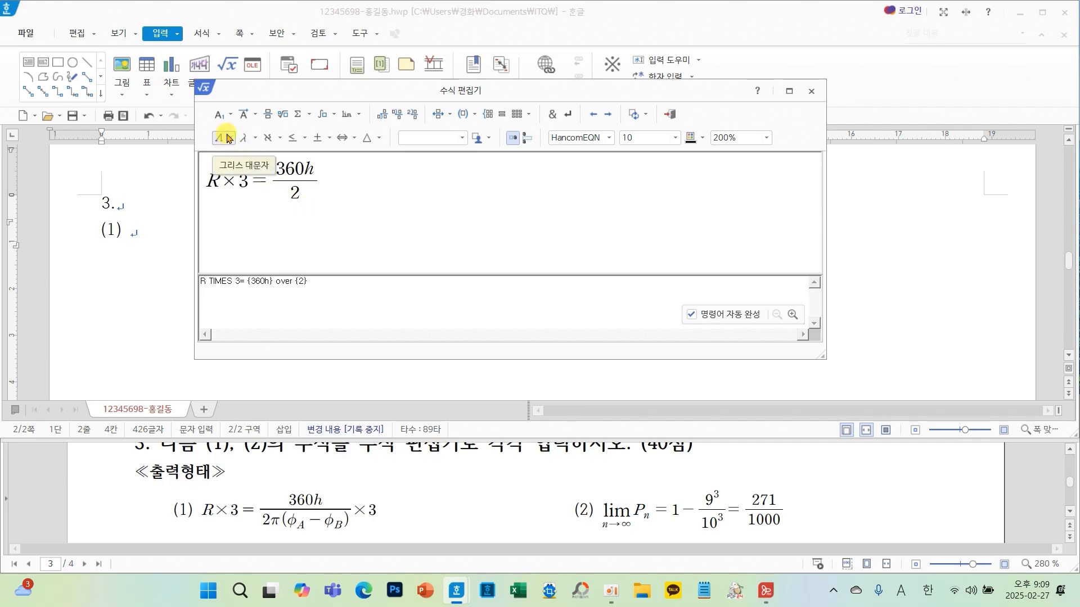
- Start the fraction's denominator with 2π(
{"action": "left_click", "coordinate": [250, 143]}
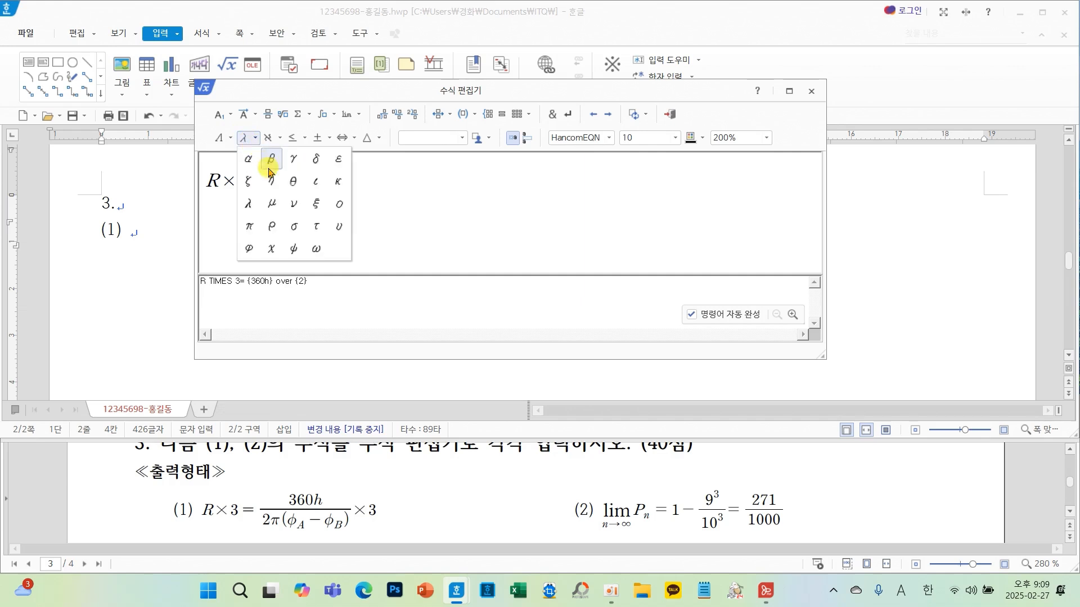
{"action": "left_click", "coordinate": [248, 222]}
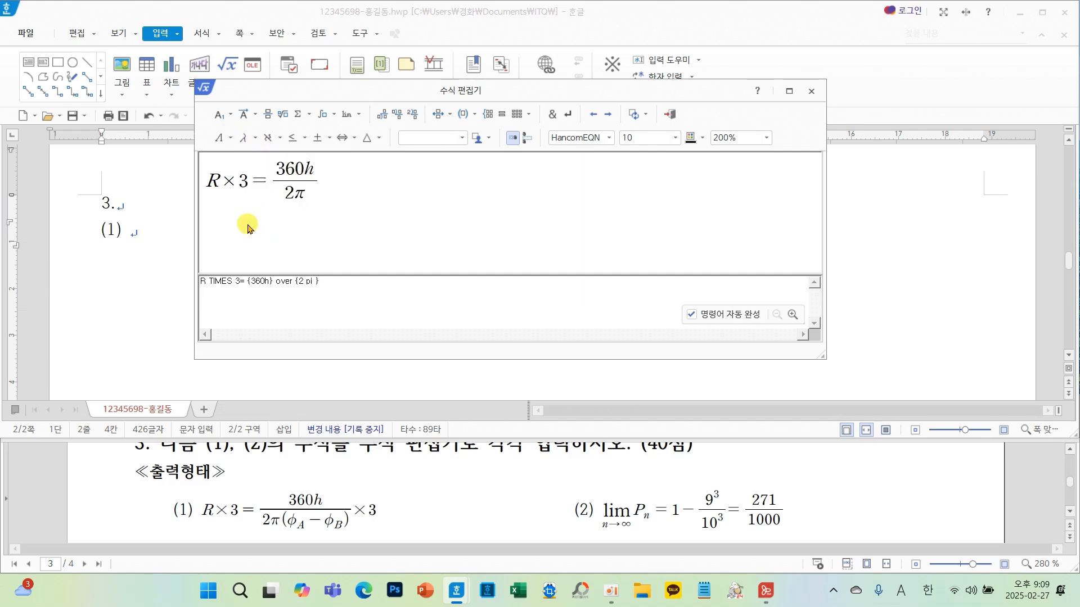
{"action": "type", "text": "("}
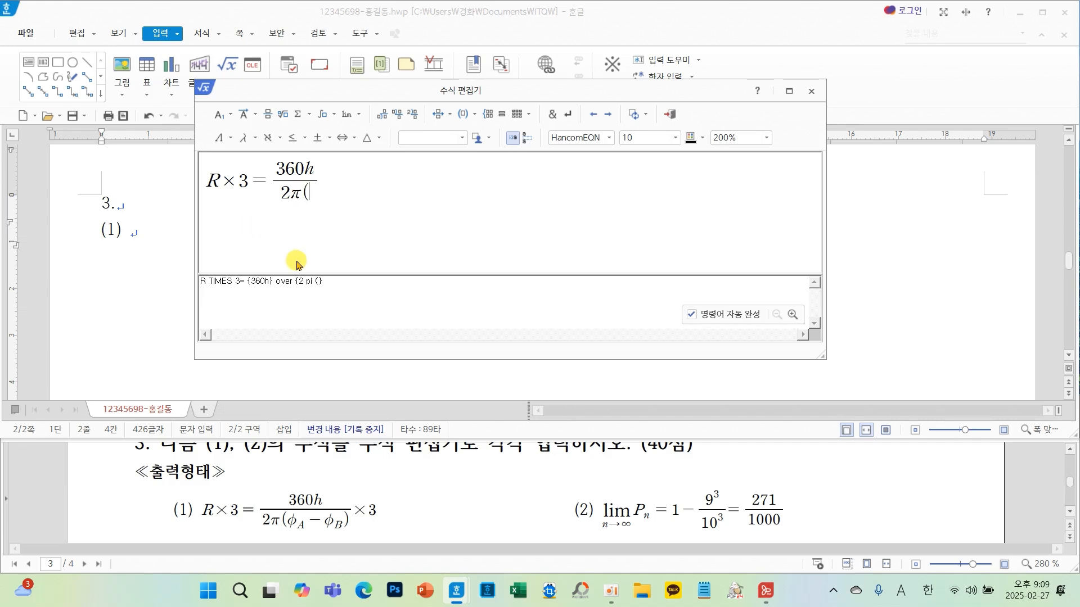
{"action": "left_click_drag", "start_coordinate": [278, 507], "coordinate": [355, 538]}
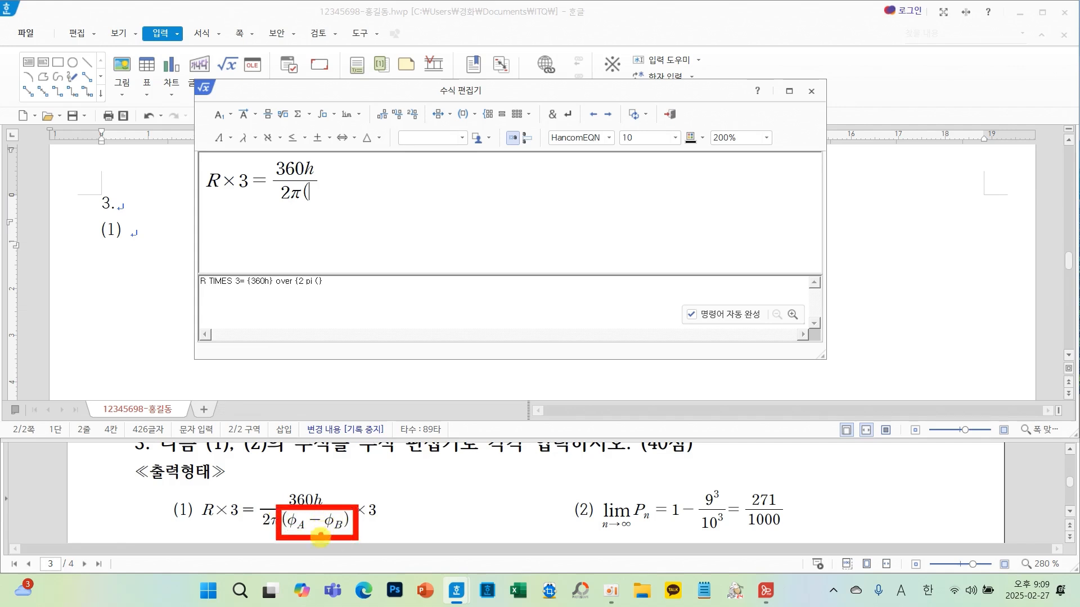
- Insert the Greek letter φ after the parenthesis, removing a wrongly inserted empty-set symbol and an extra φ
{"action": "left_click", "coordinate": [325, 144]}
{"action": "left_click", "coordinate": [318, 207]}
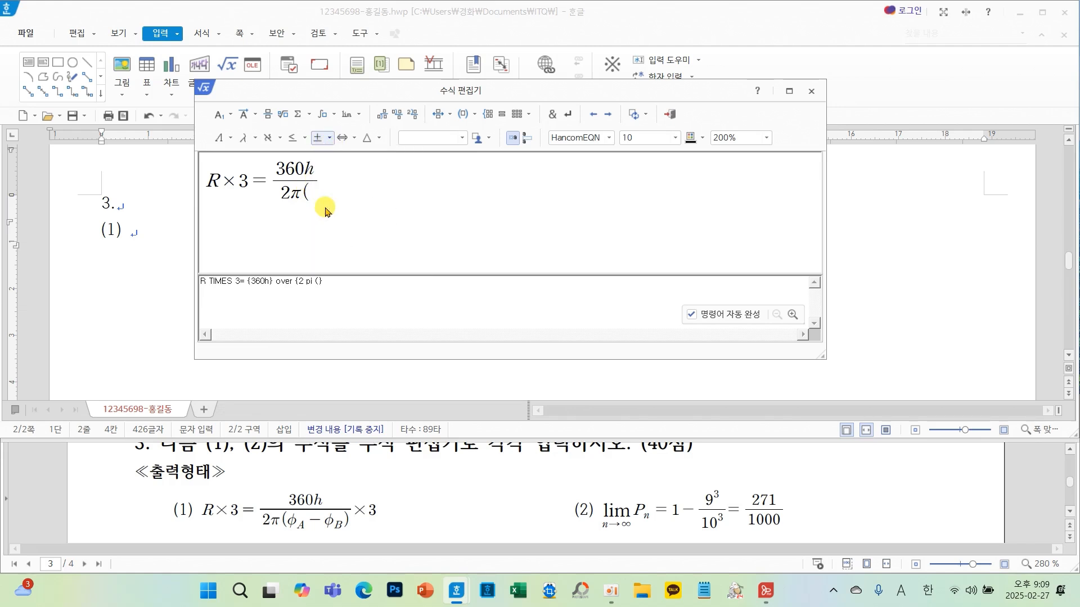
{"action": "left_click", "coordinate": [255, 140]}
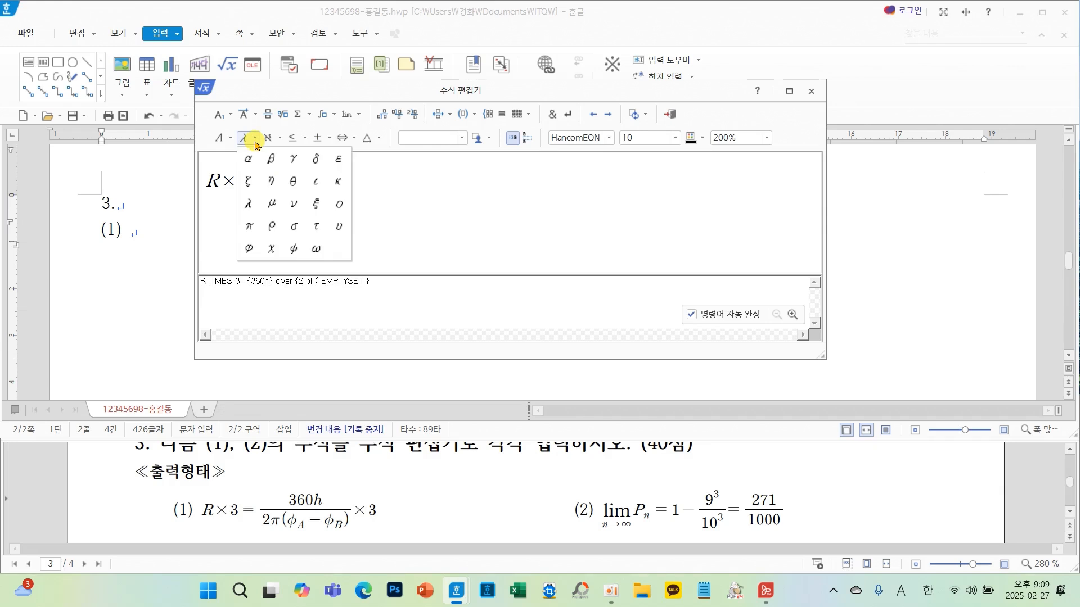
{"action": "left_click", "coordinate": [248, 249]}
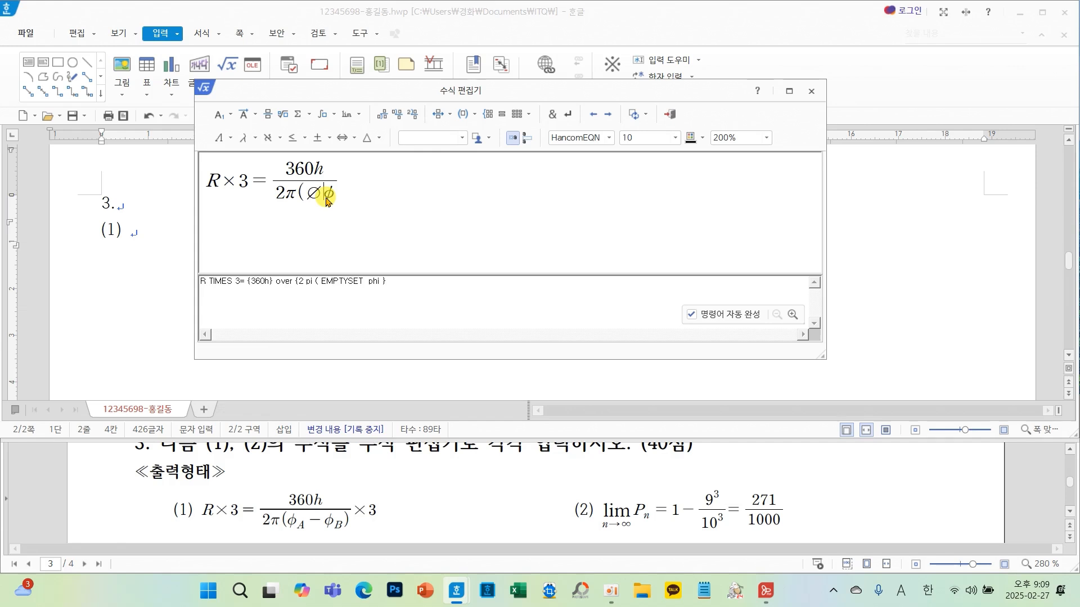
{"action": "key", "text": "BackSpace"}
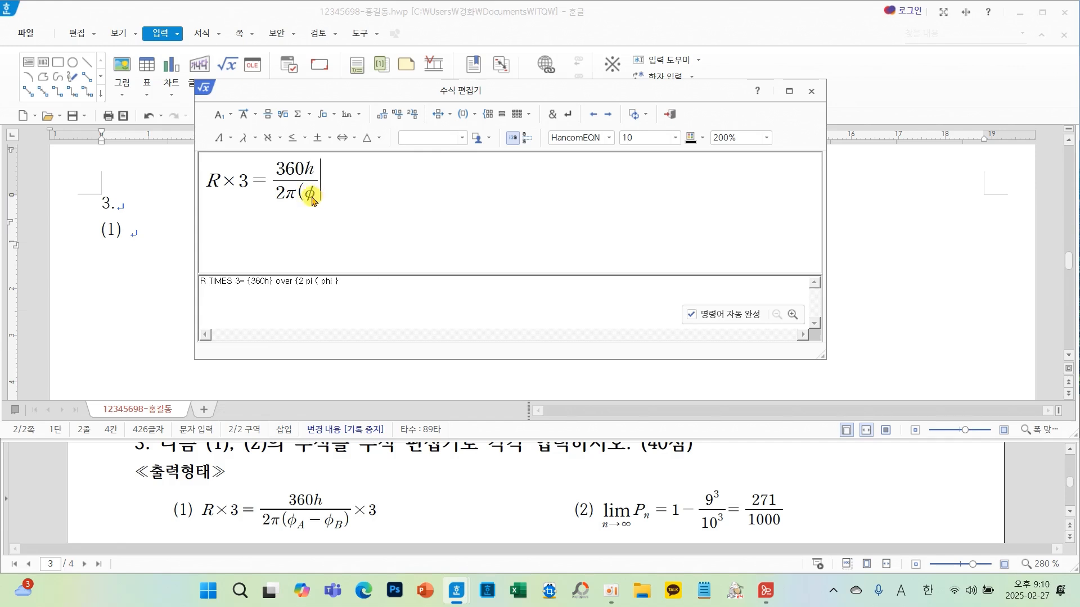
{"action": "left_click", "coordinate": [243, 138]}
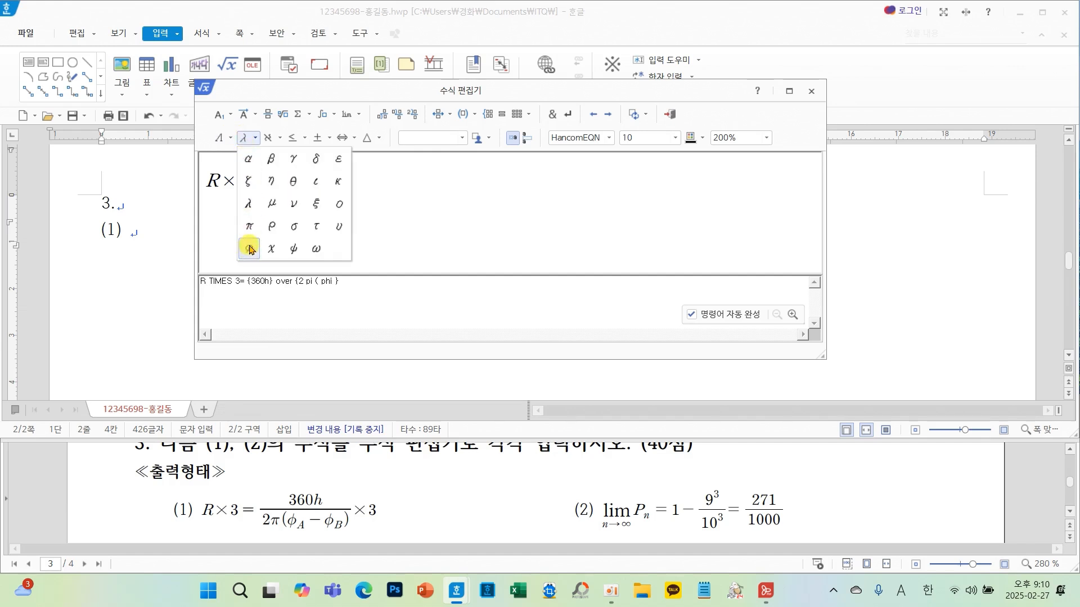
{"action": "left_click", "coordinate": [249, 249]}
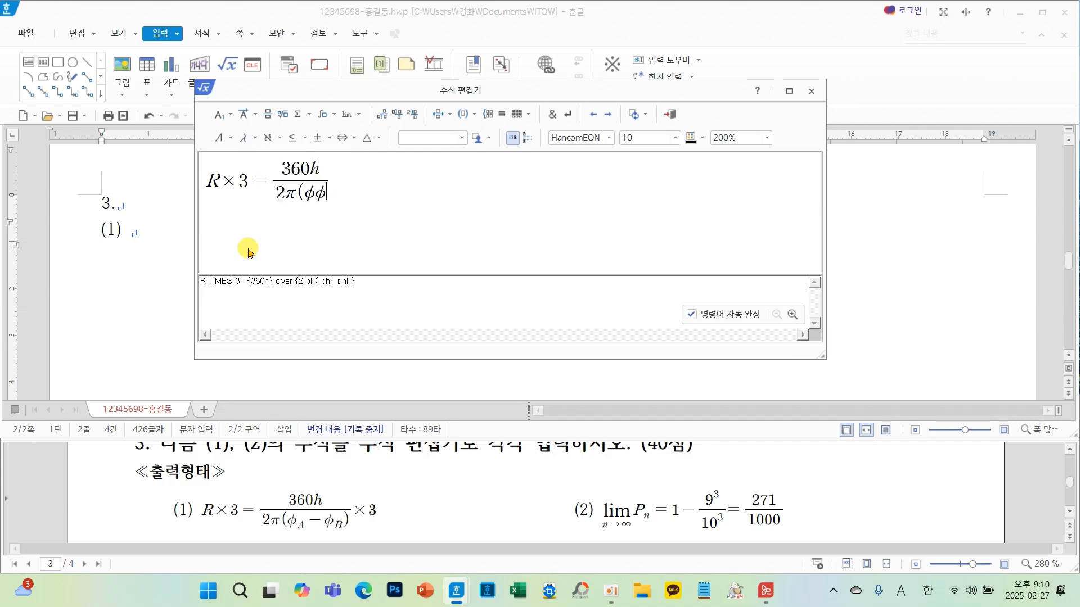
{"action": "key", "text": "ctrl+z"}
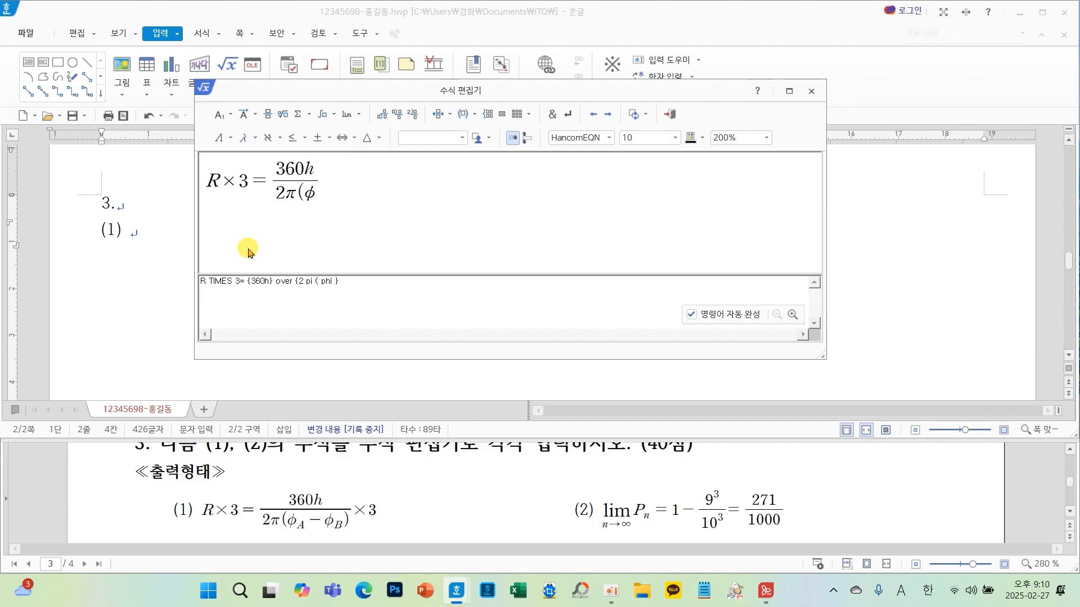
- Complete the denominator as φ_A − φ_B) using subscripts for A and B
{"action": "left_click", "coordinate": [221, 114]}
{"action": "left_click", "coordinate": [270, 137]}
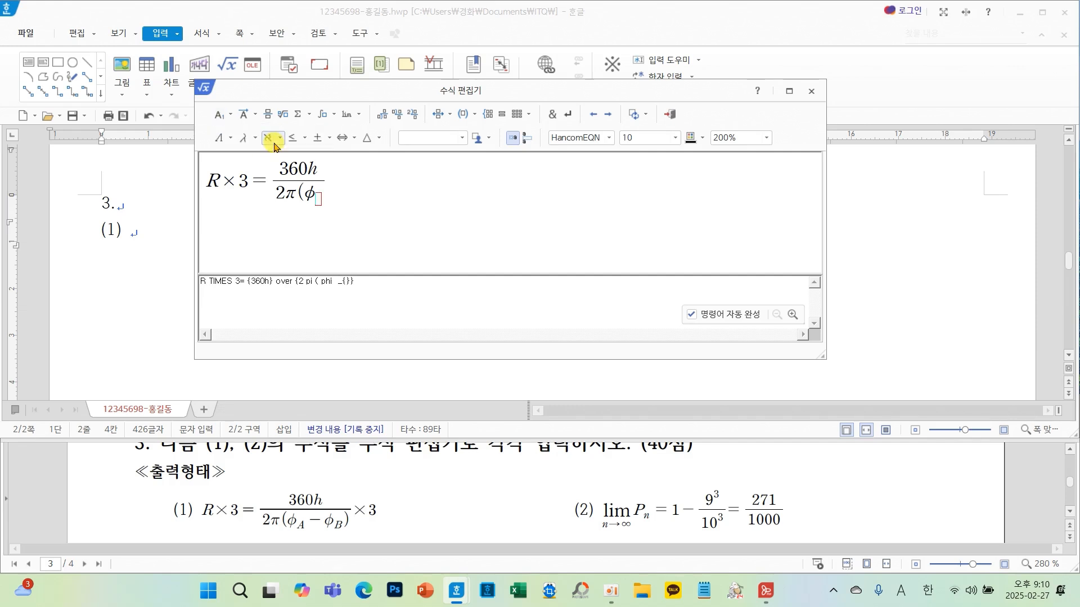
{"action": "type", "text": "A"}
{"action": "key", "text": "Right"}
{"action": "type", "text": "-"}
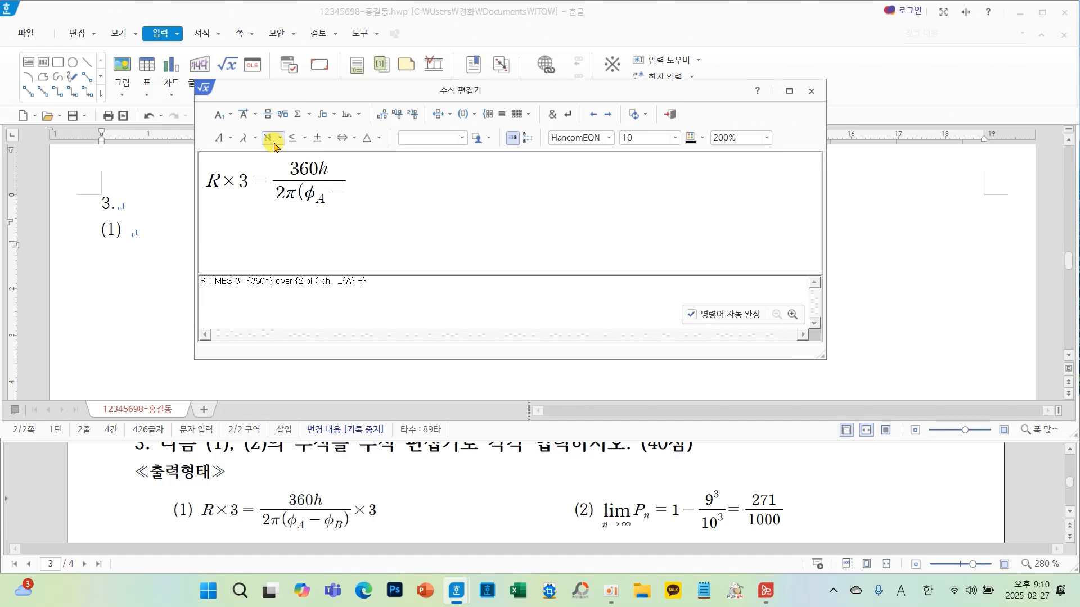
{"action": "left_click", "coordinate": [243, 139]}
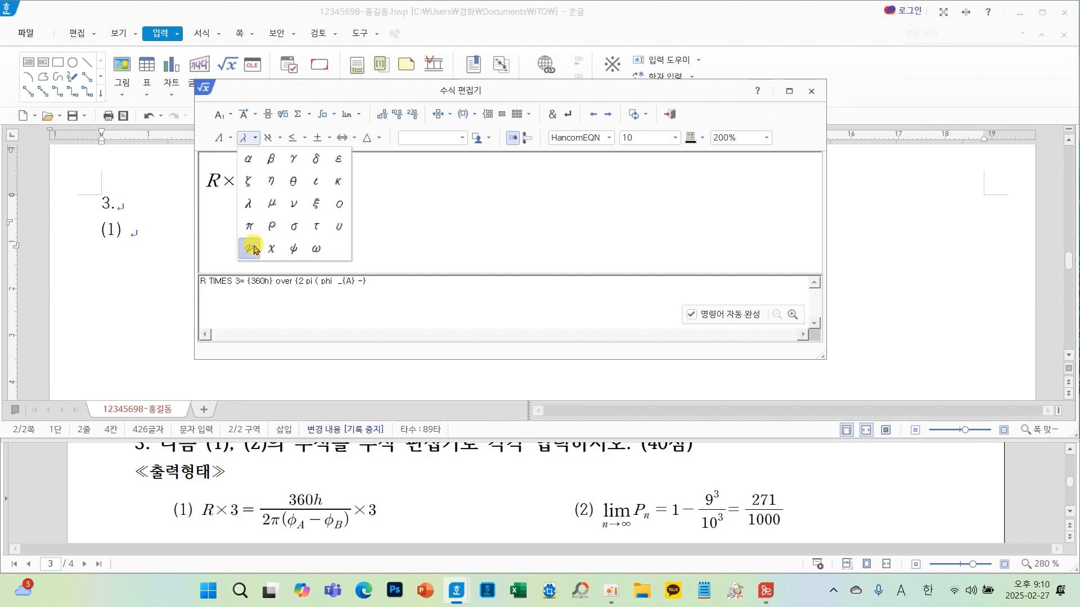
{"action": "left_click", "coordinate": [251, 246]}
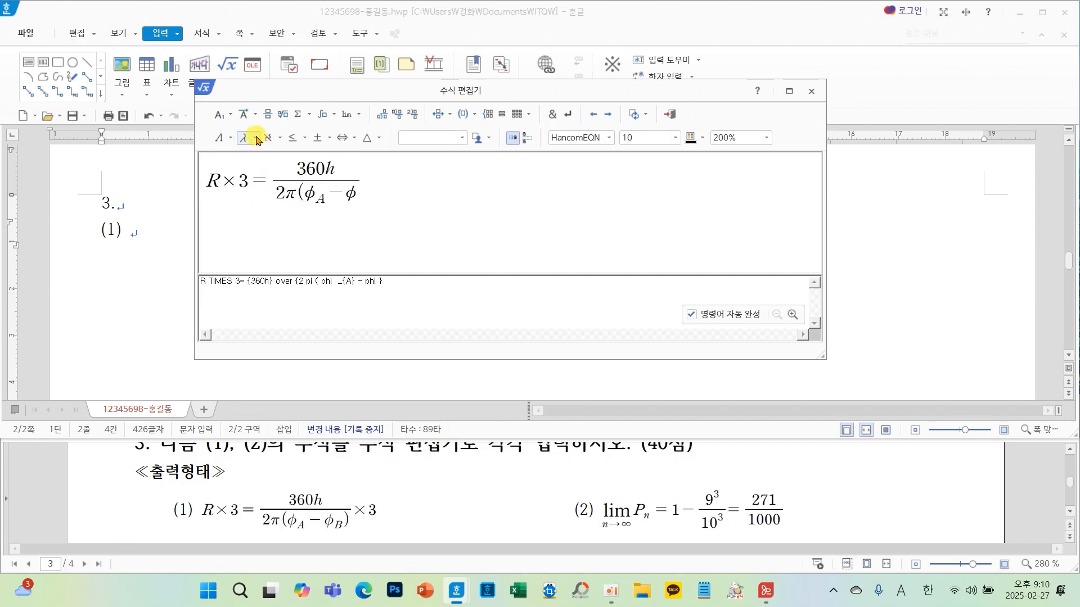
{"action": "left_click", "coordinate": [230, 116]}
{"action": "left_click", "coordinate": [269, 137]}
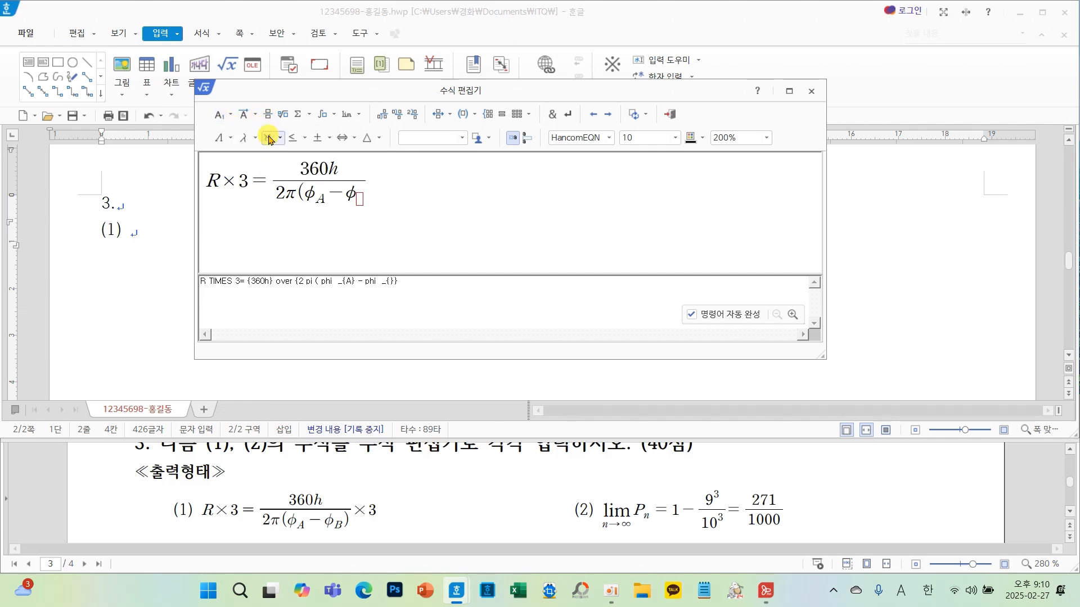
{"action": "type", "text": "B"}
{"action": "key", "text": "Right"}
{"action": "type", "text": ")"}
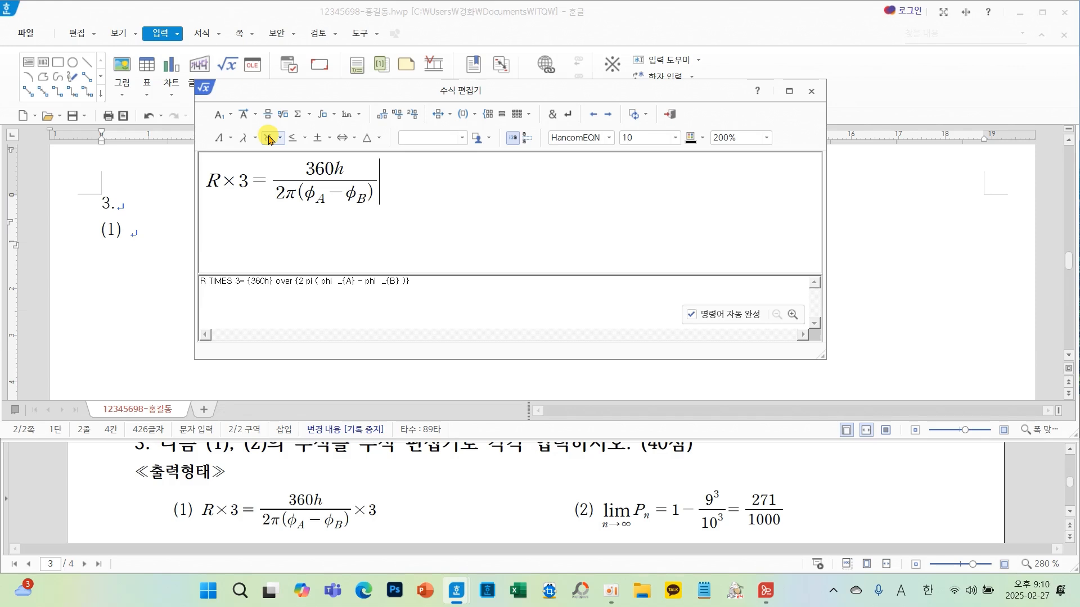
- Append ×3 to the formula and insert the finished equation into the document
{"action": "left_click", "coordinate": [320, 137]}
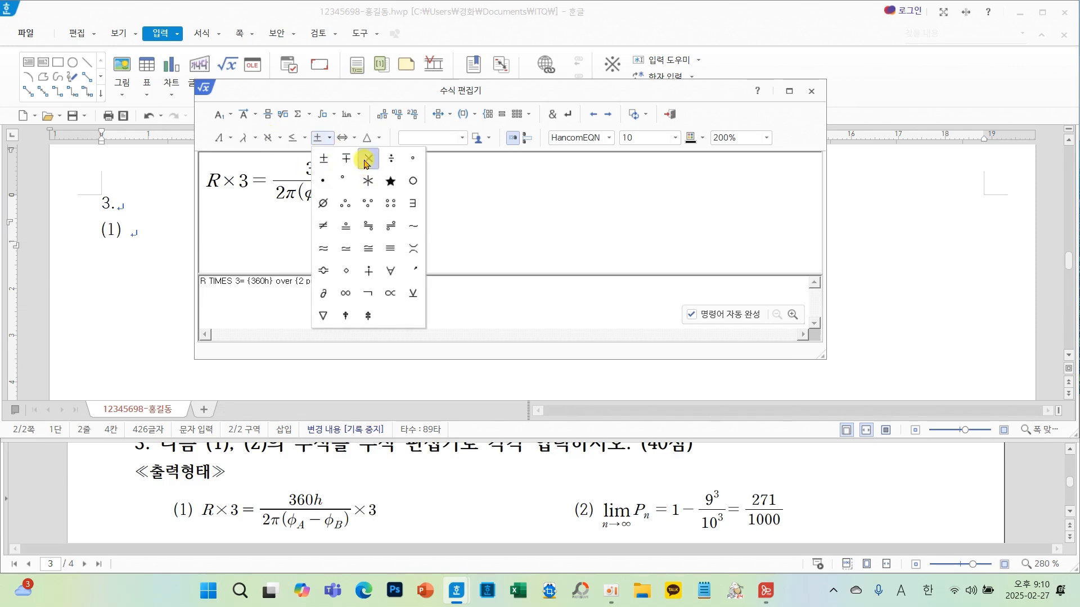
{"action": "left_click", "coordinate": [367, 161]}
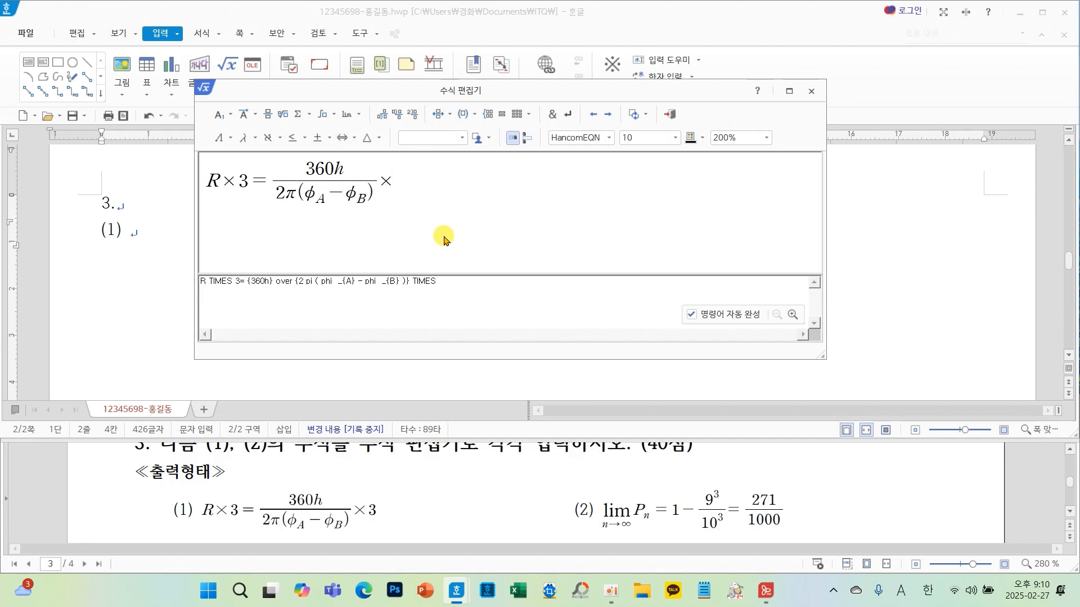
{"action": "type", "text": "3"}
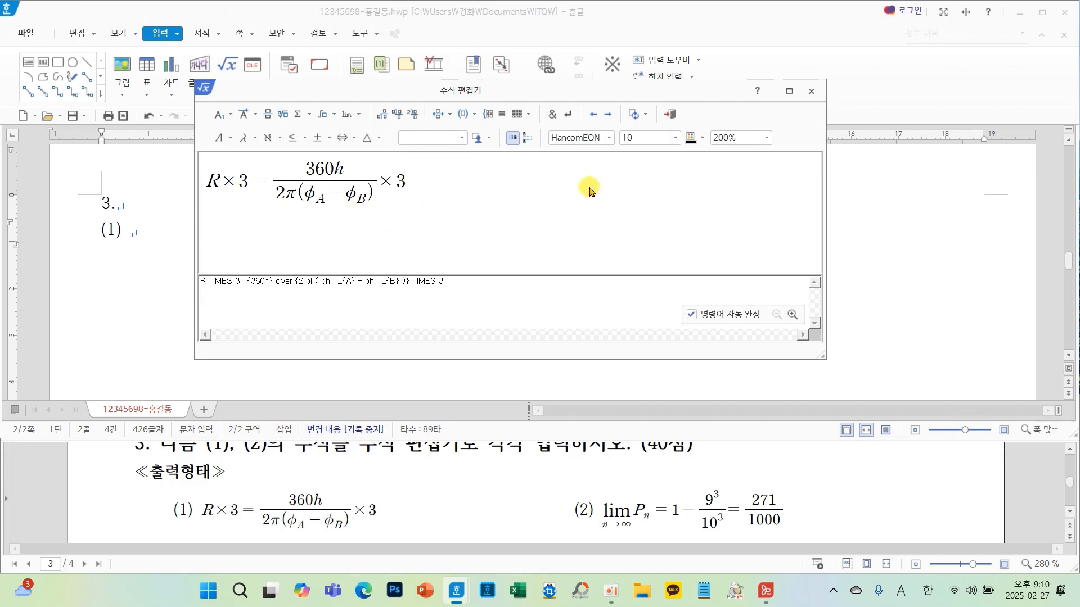
{"action": "left_click", "coordinate": [669, 114]}
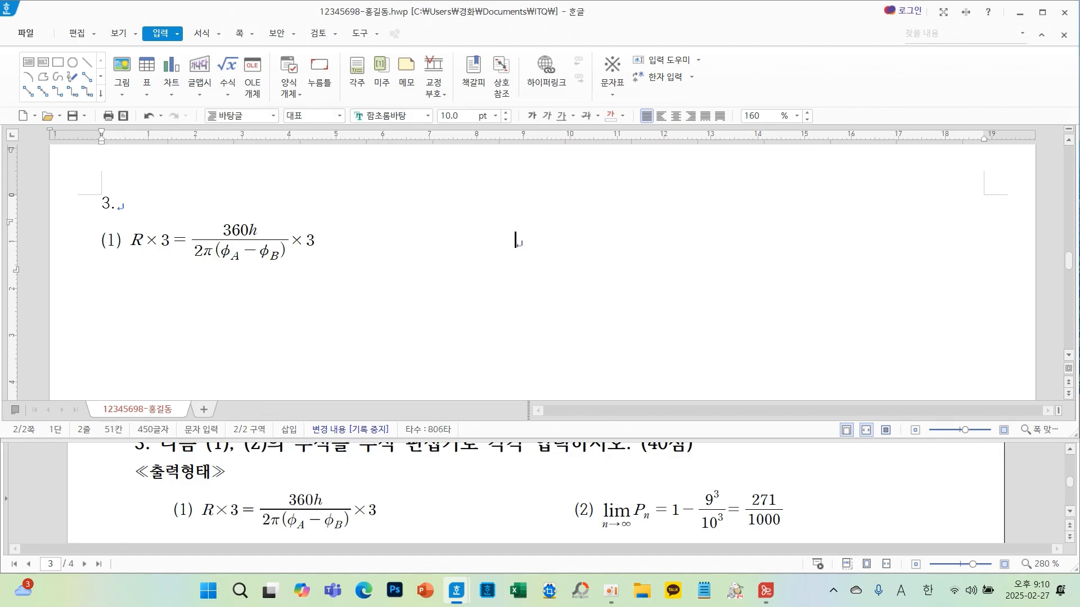
- Label the second formula (2) and start its equation with a limit as n→∞ of P with subscript n
{"action": "type", "text": "(2)"}
{"action": "left_click", "coordinate": [228, 68]}
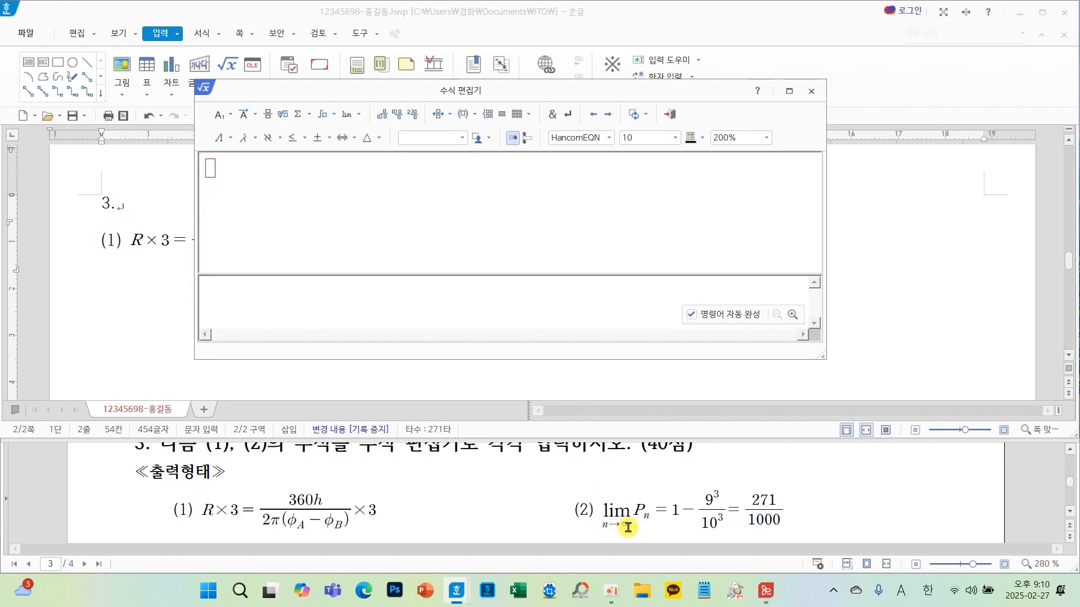
{"action": "left_click", "coordinate": [361, 117]}
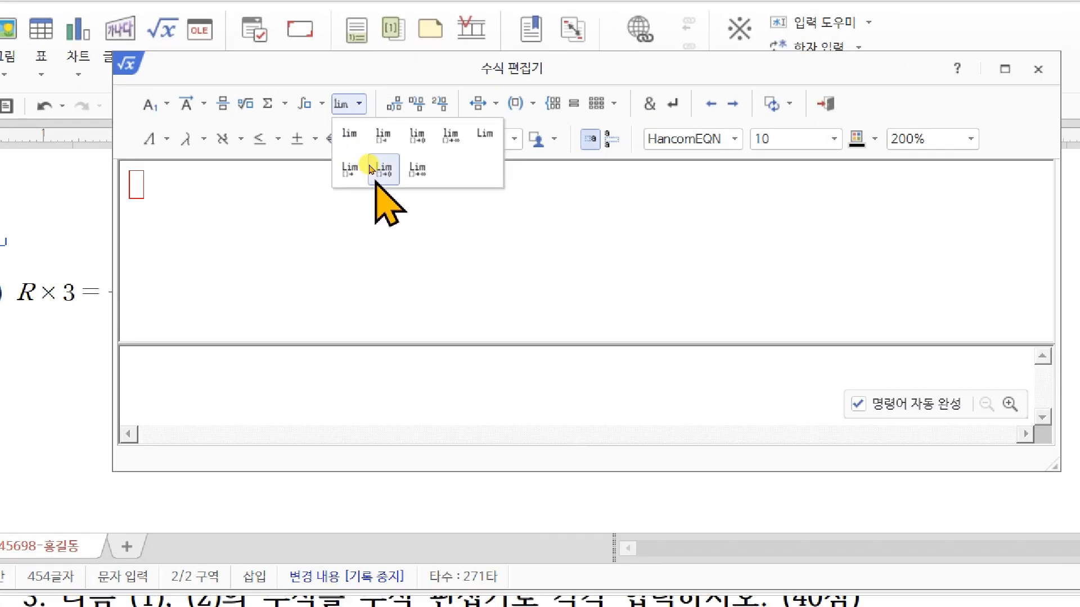
{"action": "left_click", "coordinate": [417, 138]}
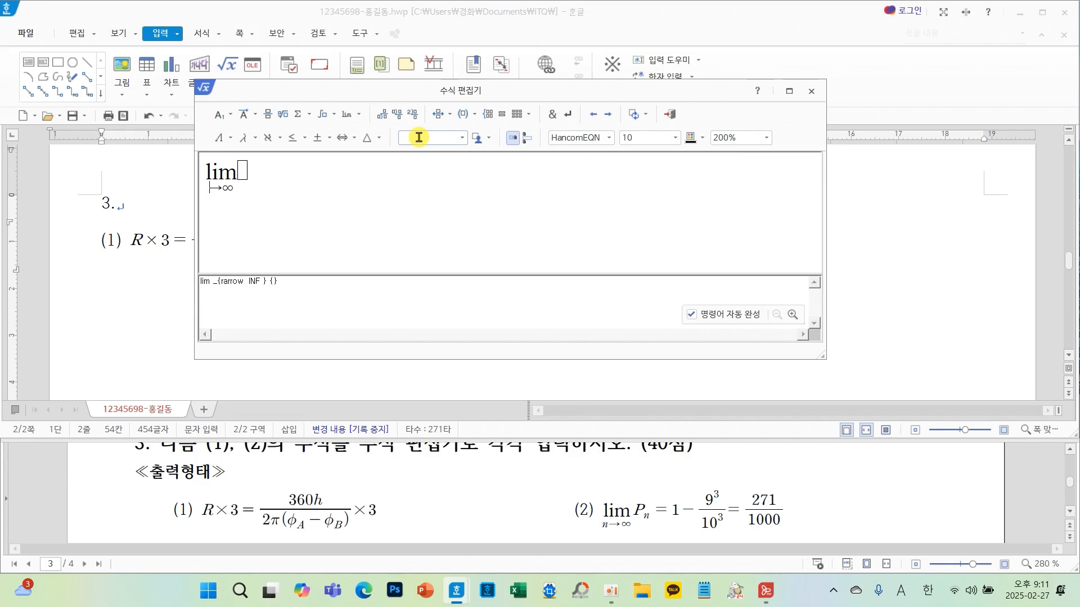
{"action": "type", "text": "n "}
{"action": "type", "text": "P"}
{"action": "left_click", "coordinate": [230, 114]}
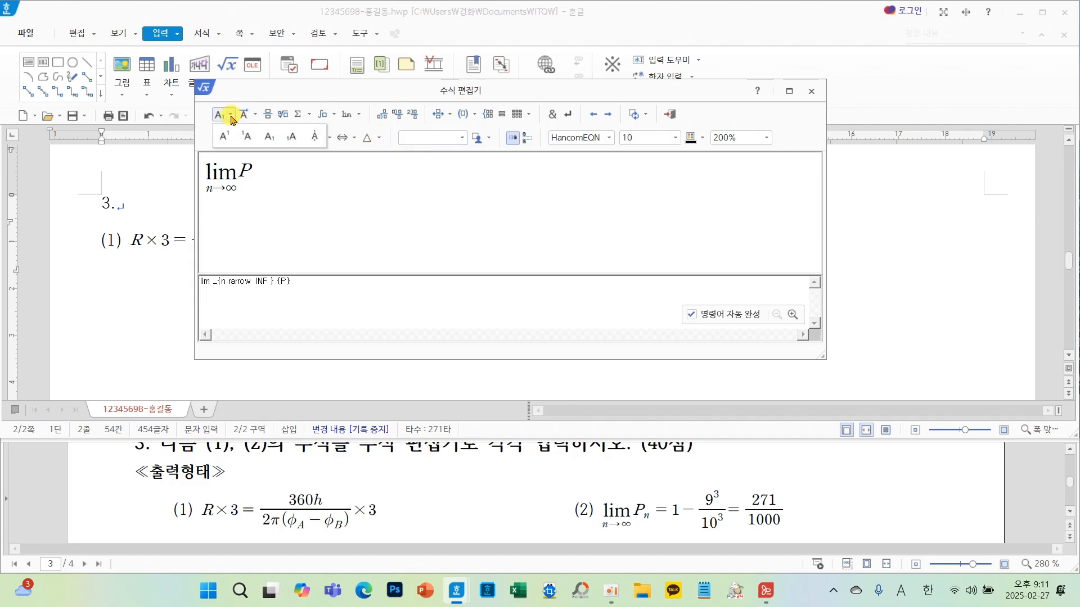
{"action": "left_click", "coordinate": [267, 138]}
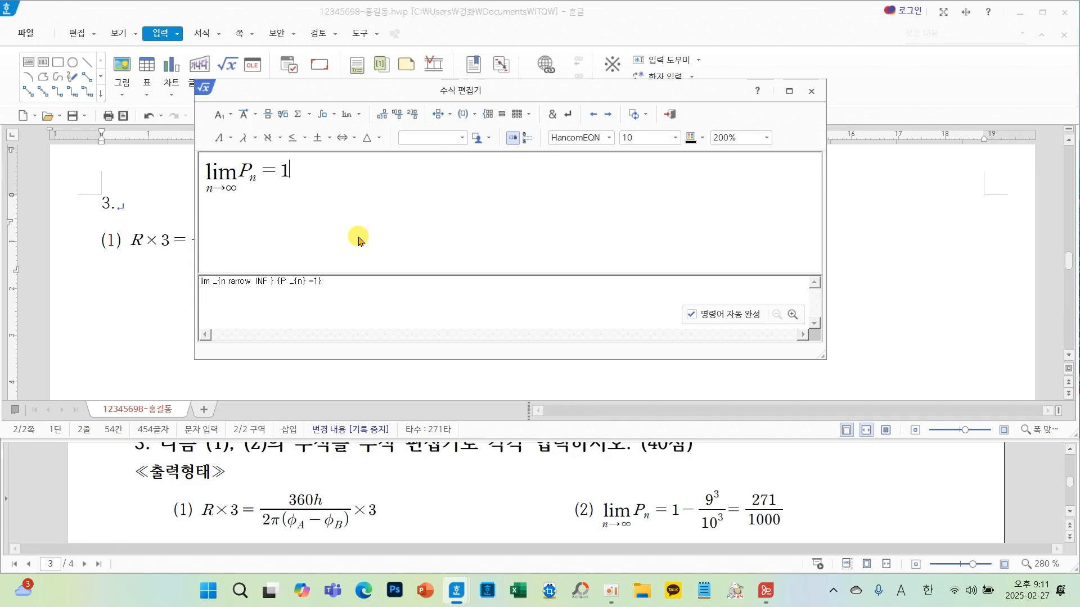
- Add = 1 − and the fraction 9³ over 10³ using superscript exponents
{"action": "left_click", "coordinate": [267, 115]}
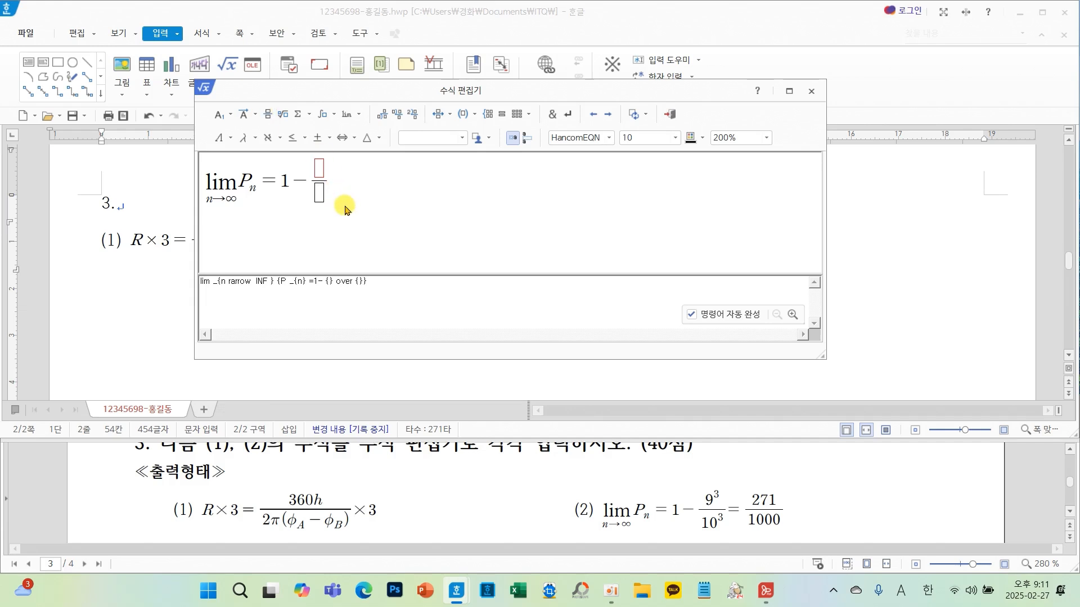
{"action": "type", "text": "9"}
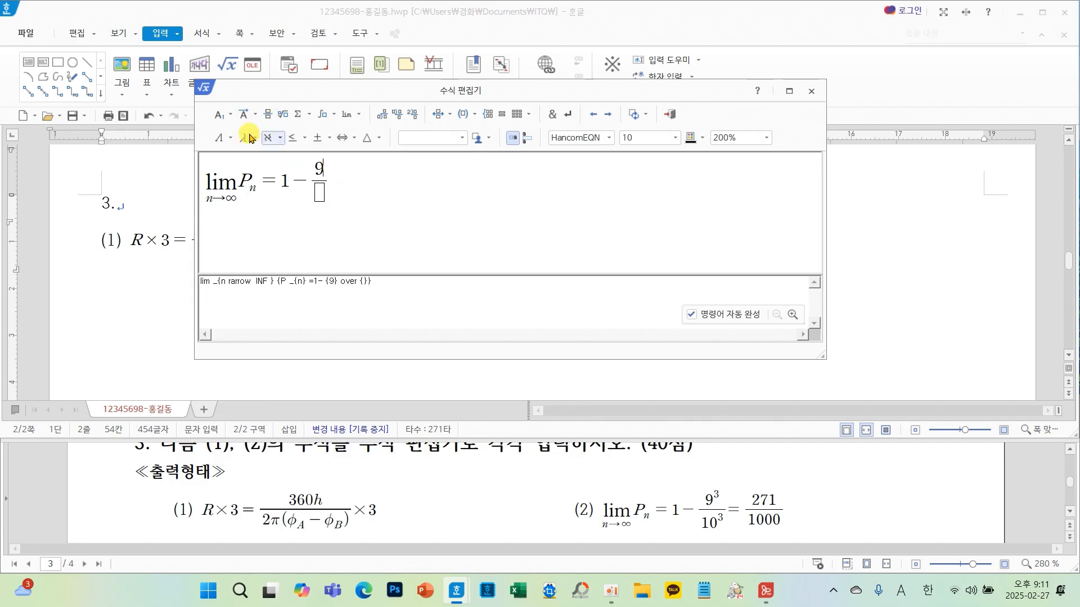
{"action": "left_click", "coordinate": [228, 116]}
{"action": "left_click", "coordinate": [227, 137]}
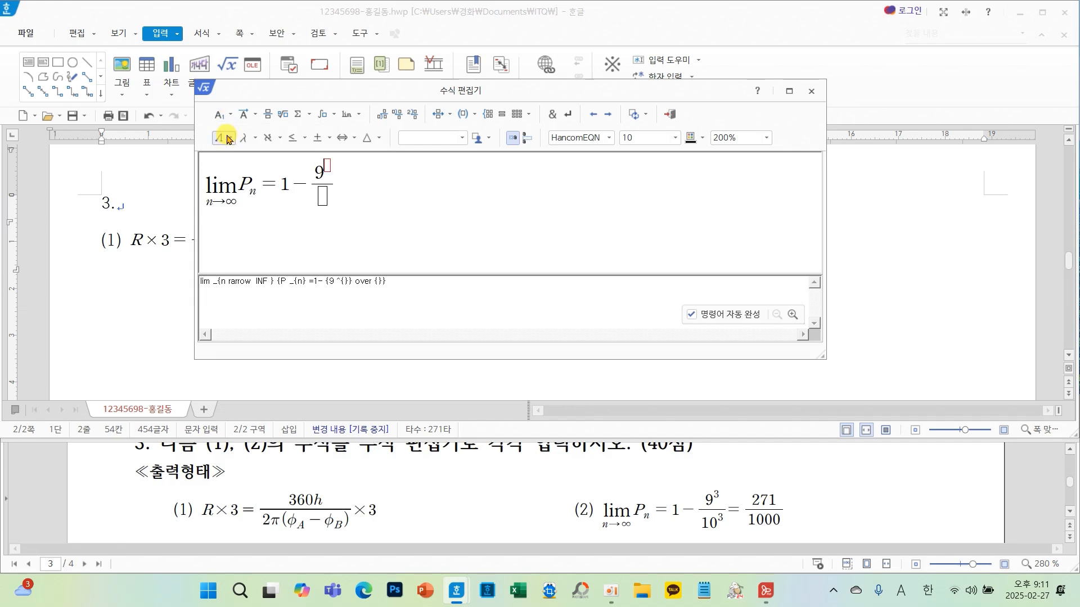
{"action": "type", "text": "3"}
{"action": "type", "text": "10^{3"}
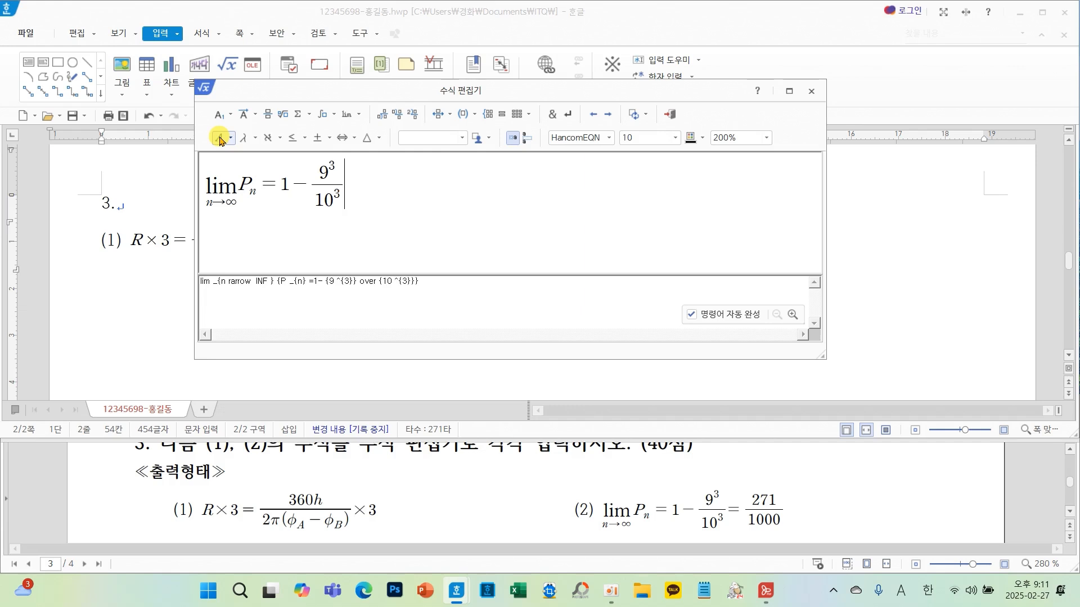
- Append = 271 over 1000 as a fraction and insert the finished equation into the document
{"action": "type", "text": "="}
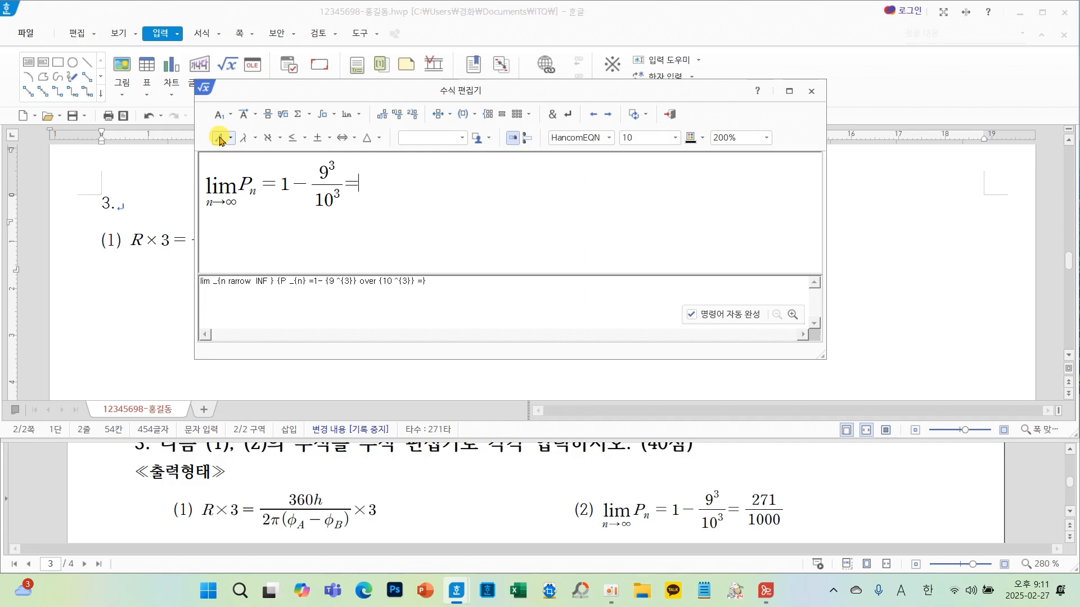
{"action": "left_click", "coordinate": [268, 116]}
{"action": "type", "text": "271"}
{"action": "type", "text": "1000"}
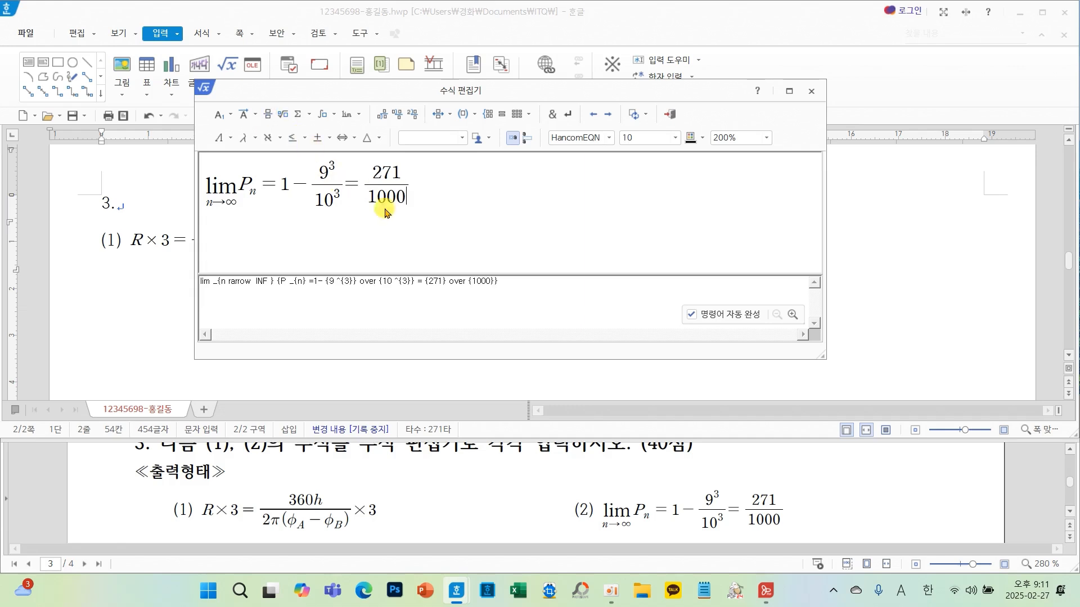
{"action": "left_click", "coordinate": [667, 116]}
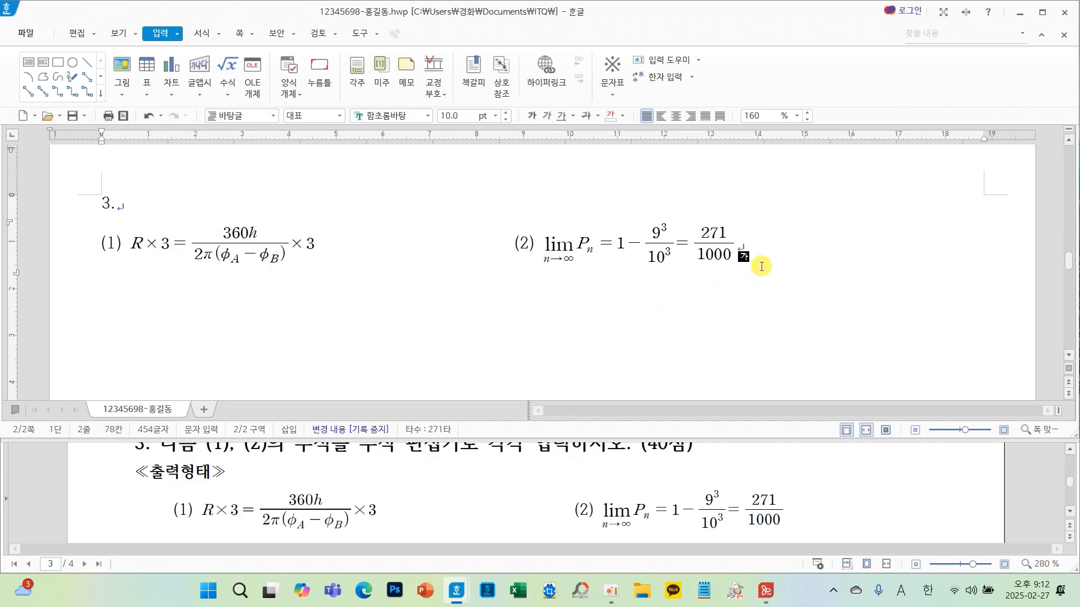
- Add blank lines below the formulas and start question 4 with the heading 4. on a new line
{"action": "key", "text": "Return"}
{"action": "key", "text": "Return"}
{"action": "key", "text": "Return"}
{"action": "key", "text": "Return"}
{"action": "key", "text": "Return"}
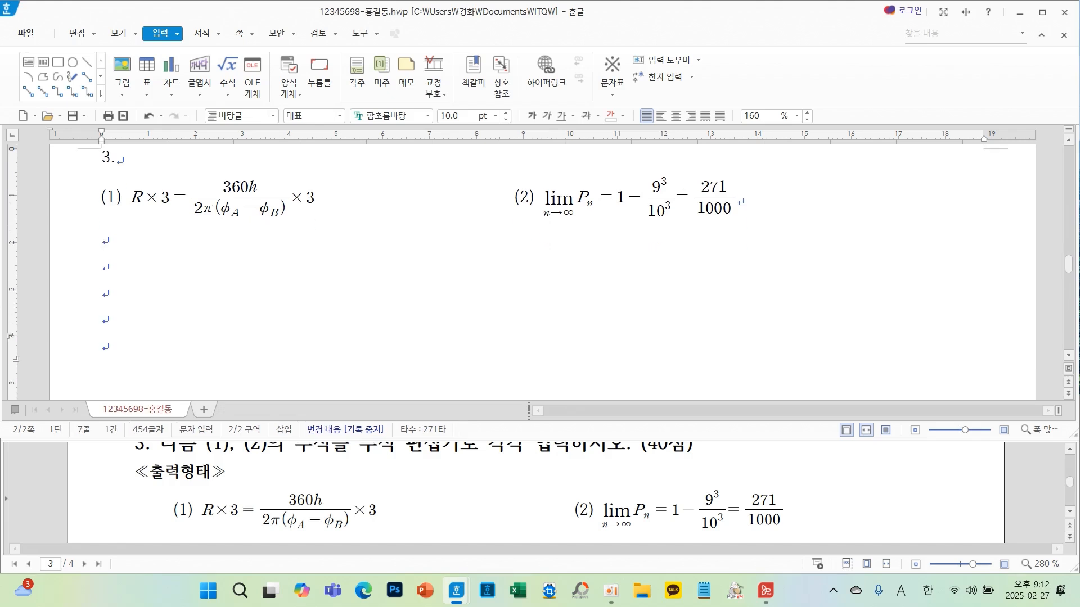
{"action": "type", "text": "4."}
{"action": "key", "text": "Return"}
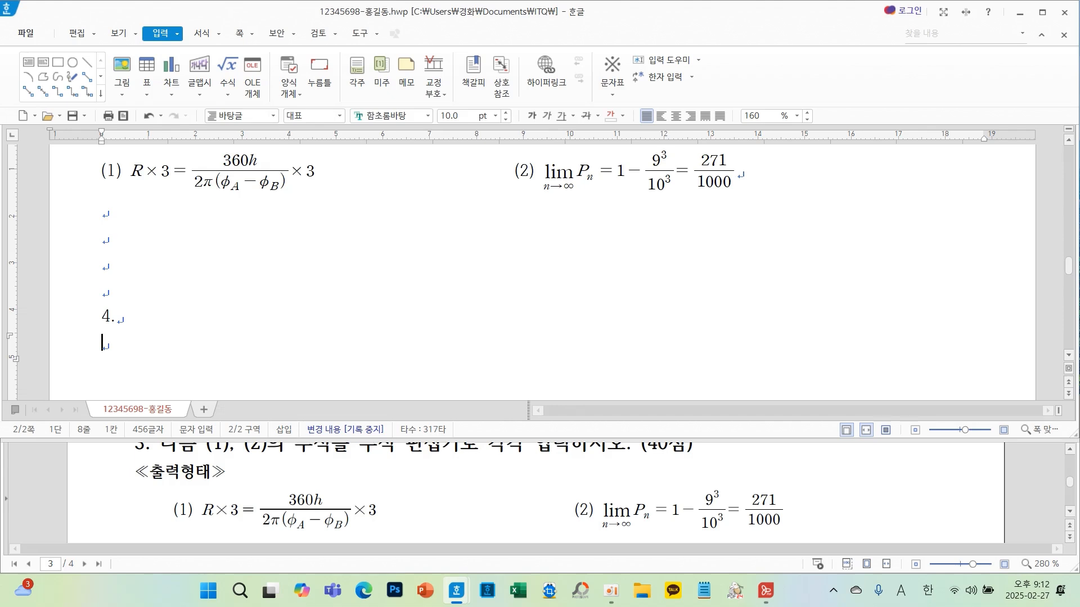
- Scroll through question 4's conditions and output layout in the exam paper
{"action": "scroll", "coordinate": [417, 289], "scroll_direction": "down", "scroll_amount": 2}
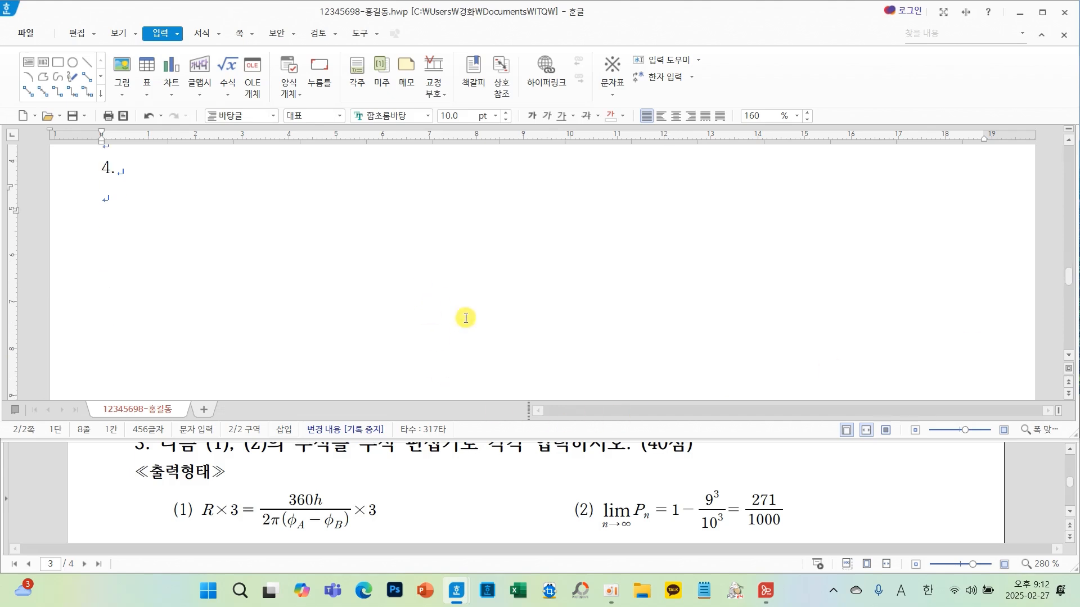
{"action": "scroll", "coordinate": [560, 487], "scroll_direction": "down", "scroll_amount": 3}
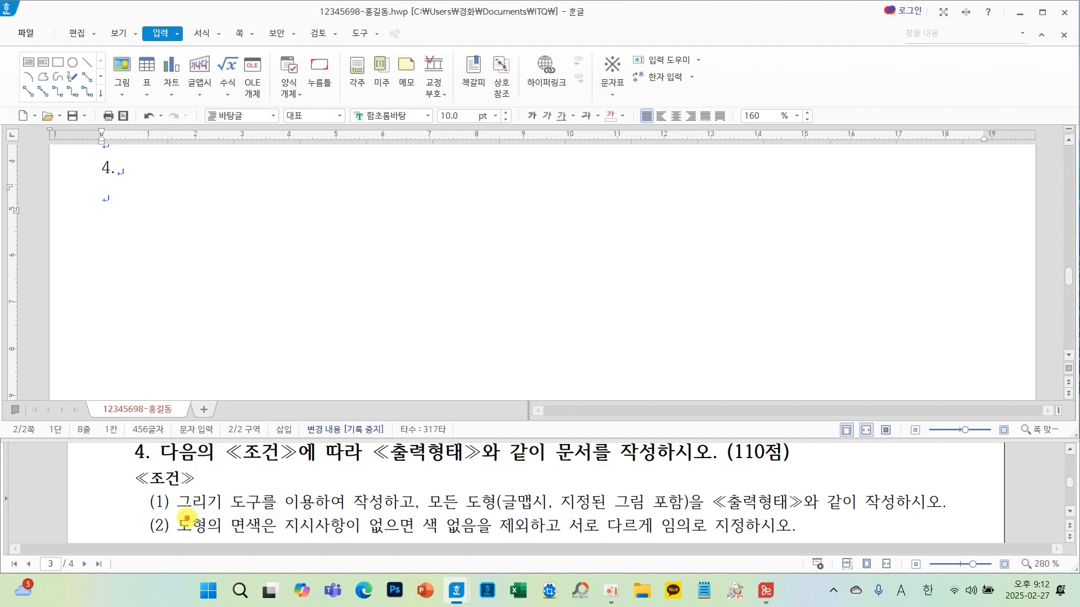
{"action": "mouse_move", "coordinate": [168, 512]}
{"action": "left_mouse_down"}
{"action": "mouse_move", "coordinate": [230, 536]}
{"action": "mouse_move", "coordinate": [811, 541]}
{"action": "left_mouse_up"}
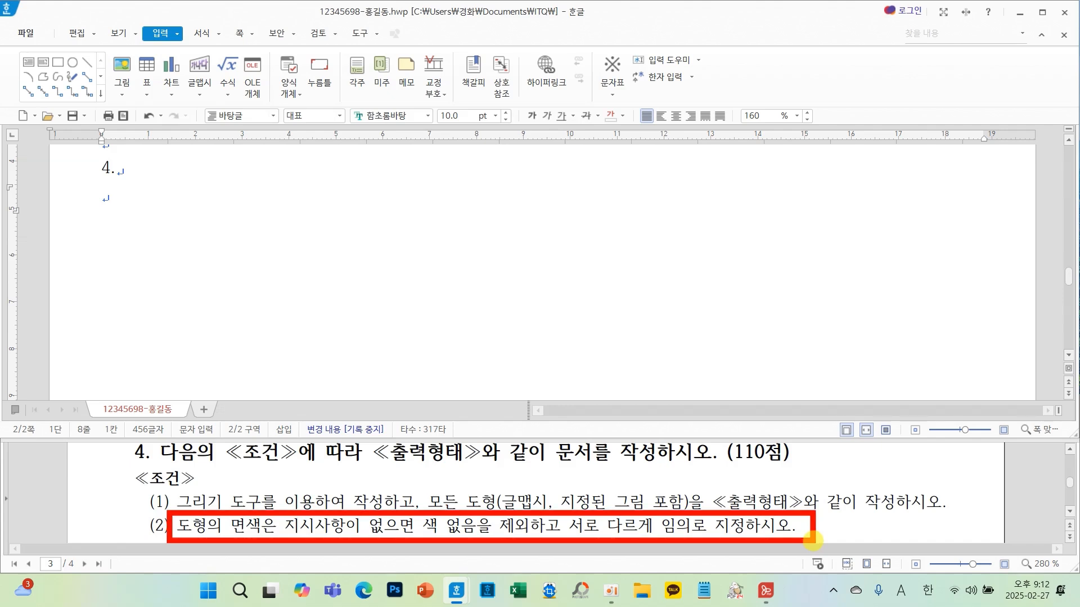
{"action": "key", "text": "Escape"}
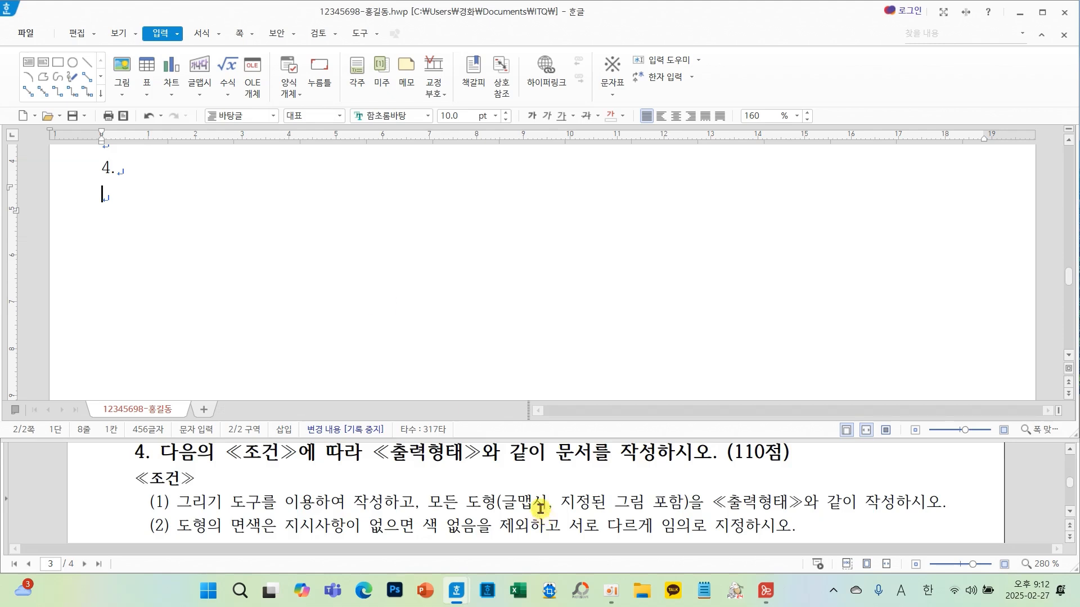
{"action": "scroll", "coordinate": [540, 509], "scroll_direction": "down", "scroll_amount": 10}
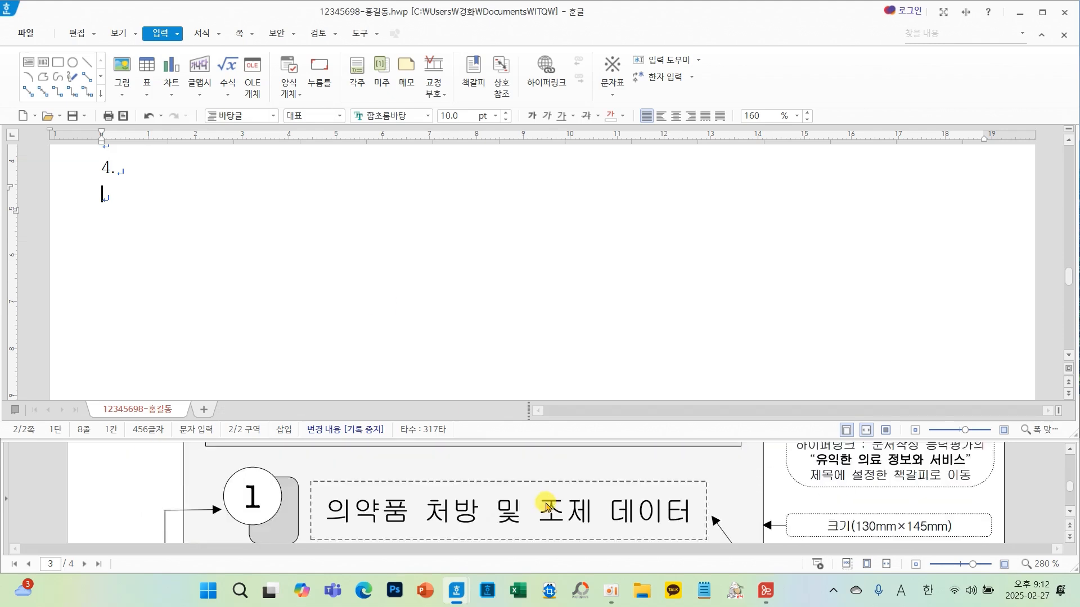
{"action": "scroll", "coordinate": [546, 506], "scroll_direction": "down", "scroll_amount": 1}
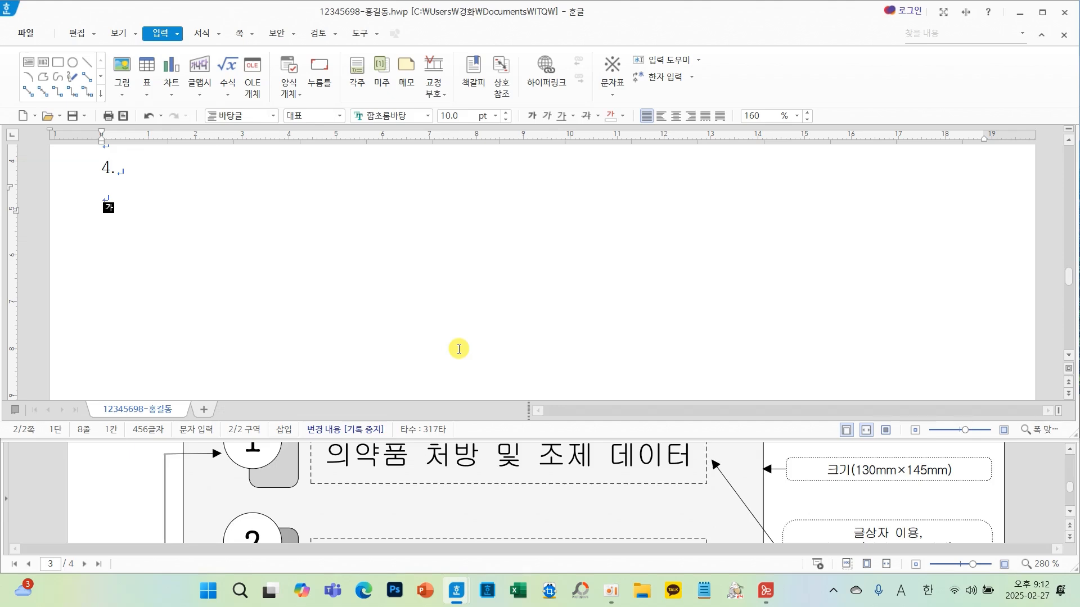
- Draw a rectangle about 49 × 22 mm below the 4. heading and open its object properties
{"action": "left_click", "coordinate": [58, 62]}
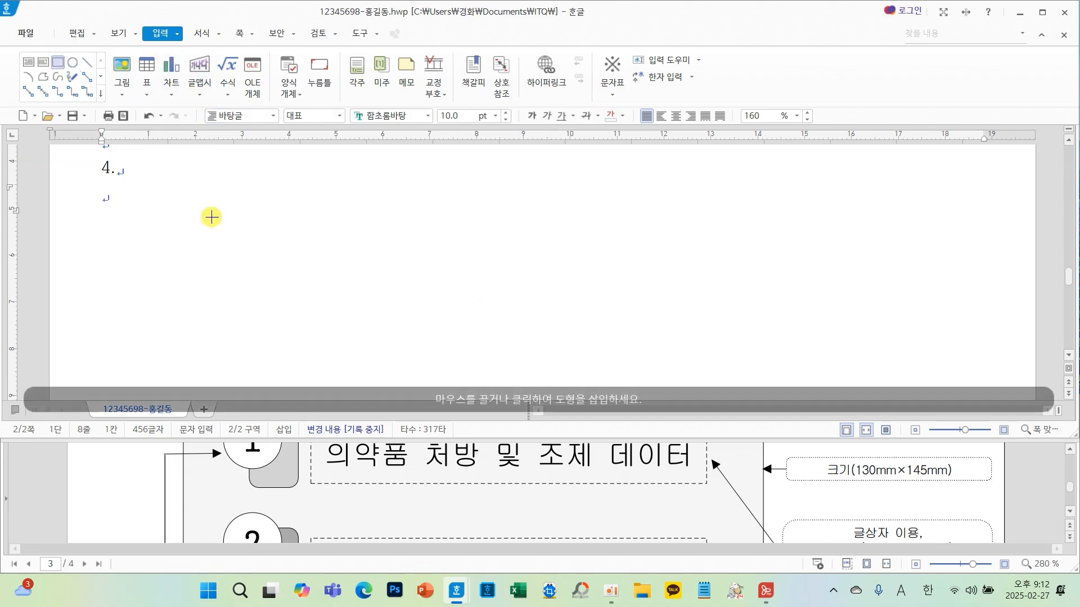
{"action": "left_click_drag", "start_coordinate": [229, 229], "coordinate": [461, 331]}
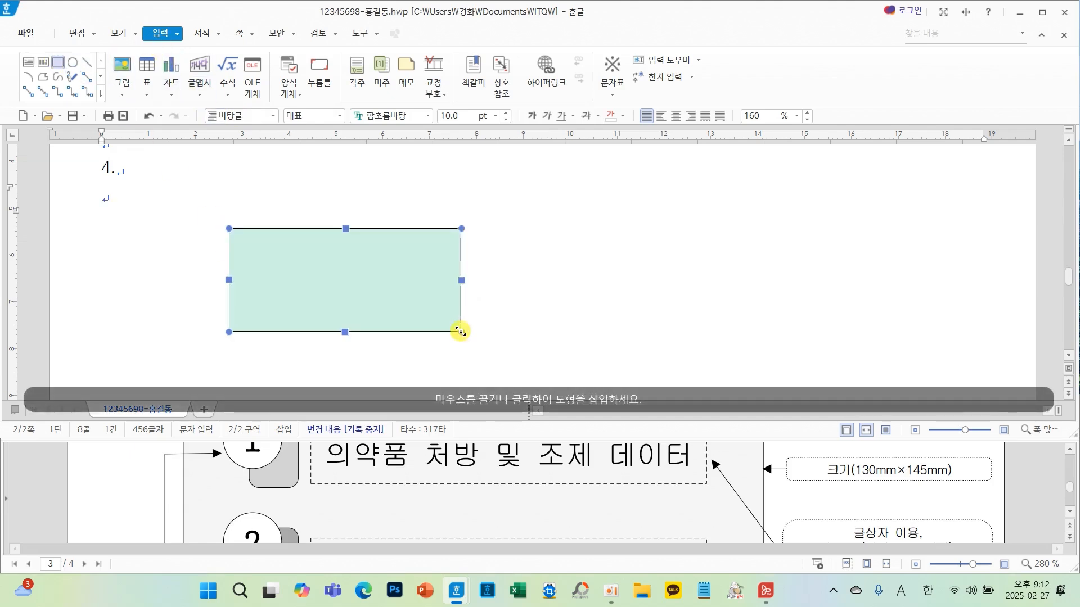
{"action": "double_click", "coordinate": [368, 274]}
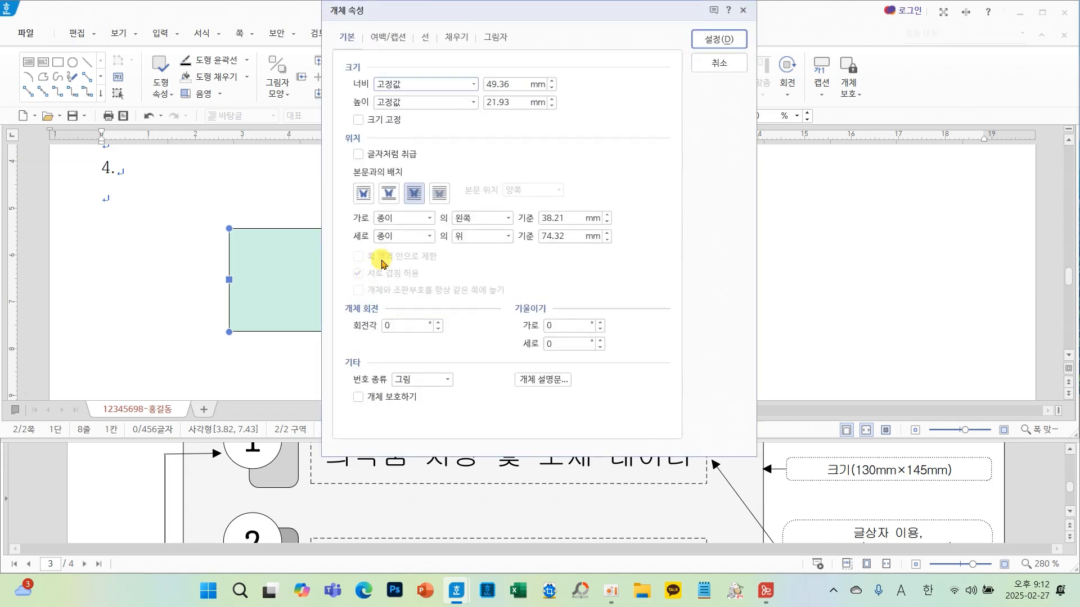
{"action": "left_click_drag", "start_coordinate": [443, 4], "coordinate": [443, 53]}
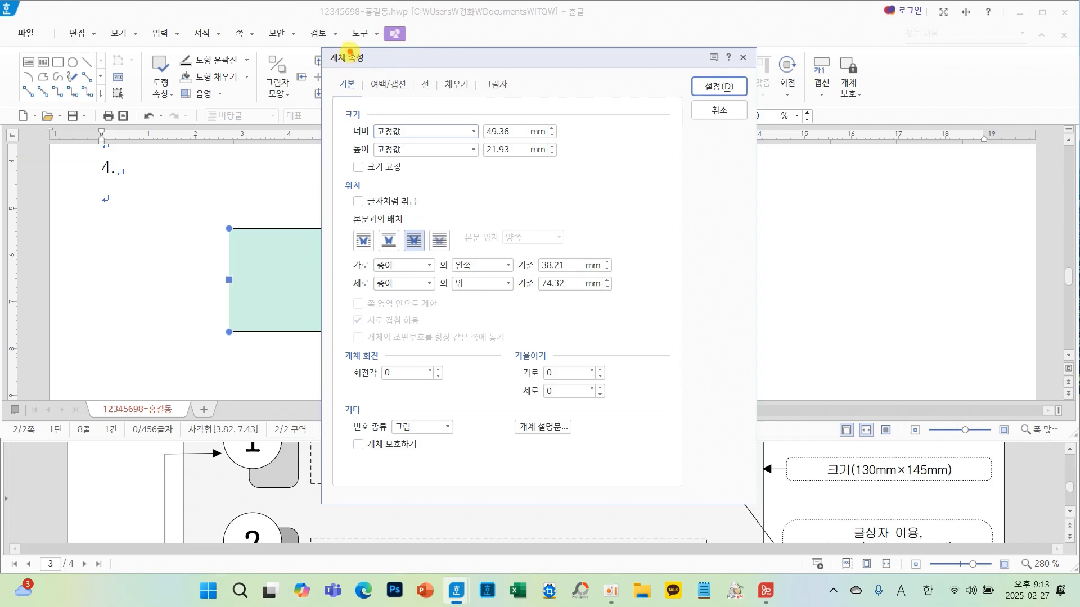
{"action": "left_click_drag", "start_coordinate": [350, 51], "coordinate": [345, 67]}
{"action": "mouse_move", "coordinate": [414, 53]}
{"action": "left_mouse_down"}
{"action": "mouse_move", "coordinate": [424, 65]}
{"action": "mouse_move", "coordinate": [473, 62]}
{"action": "mouse_move", "coordinate": [450, 71]}
{"action": "left_mouse_up"}
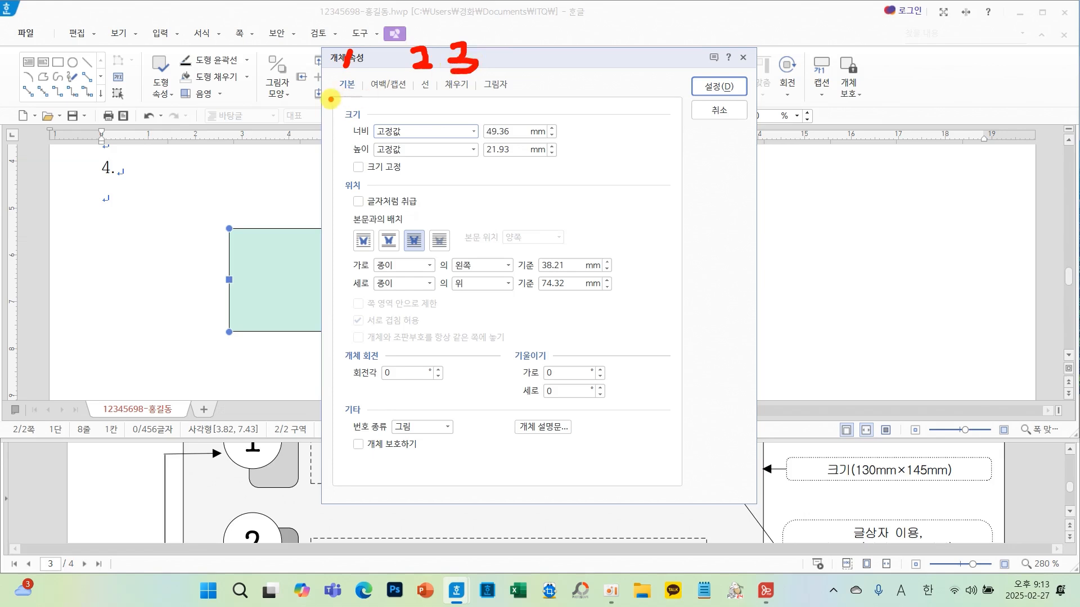
{"action": "left_click_drag", "start_coordinate": [330, 99], "coordinate": [465, 94]}
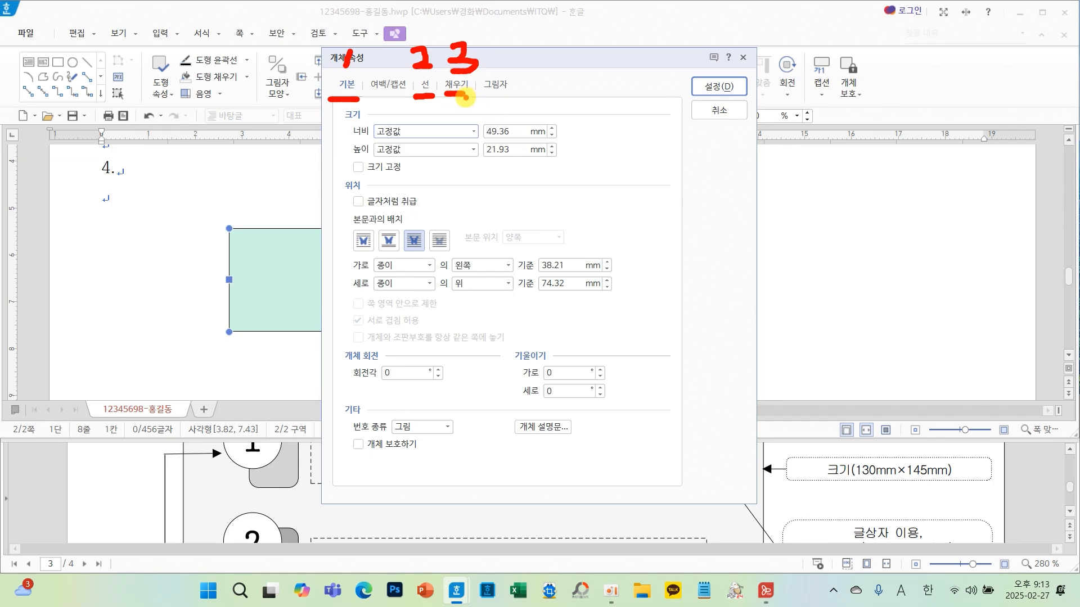
{"action": "key", "text": "Escape"}
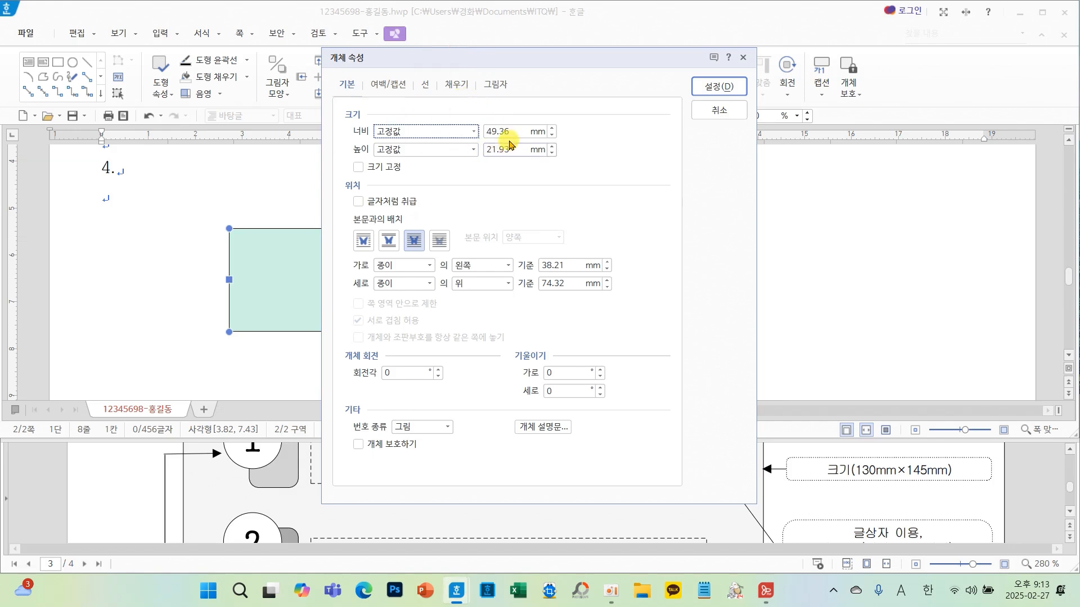
- Set the rectangle's width to 130 mm and height to 145 mm, then lock its size
{"action": "double_click", "coordinate": [508, 132]}
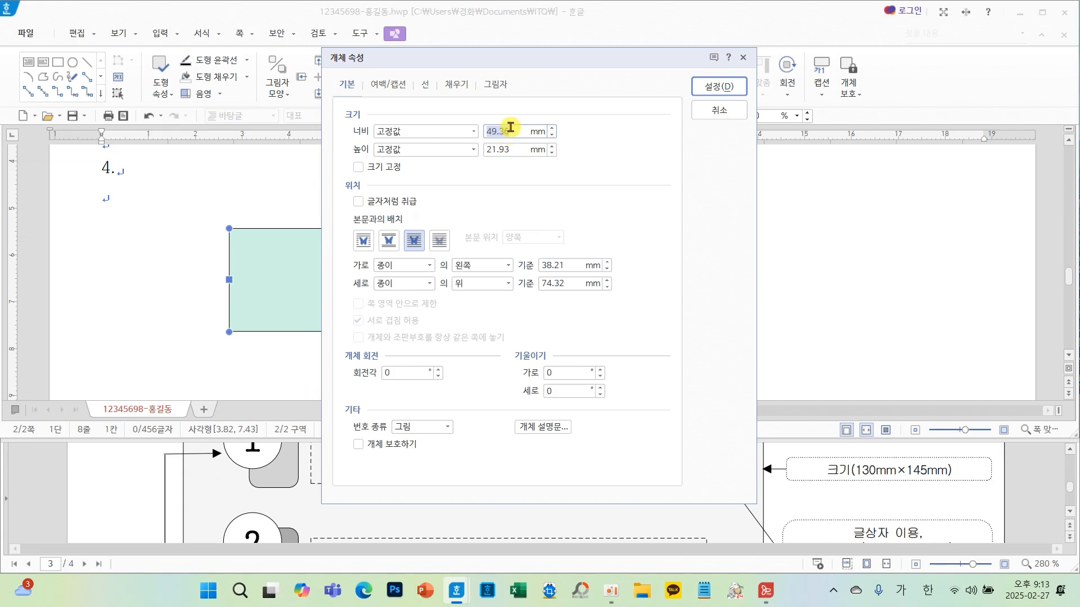
{"action": "type", "text": "130"}
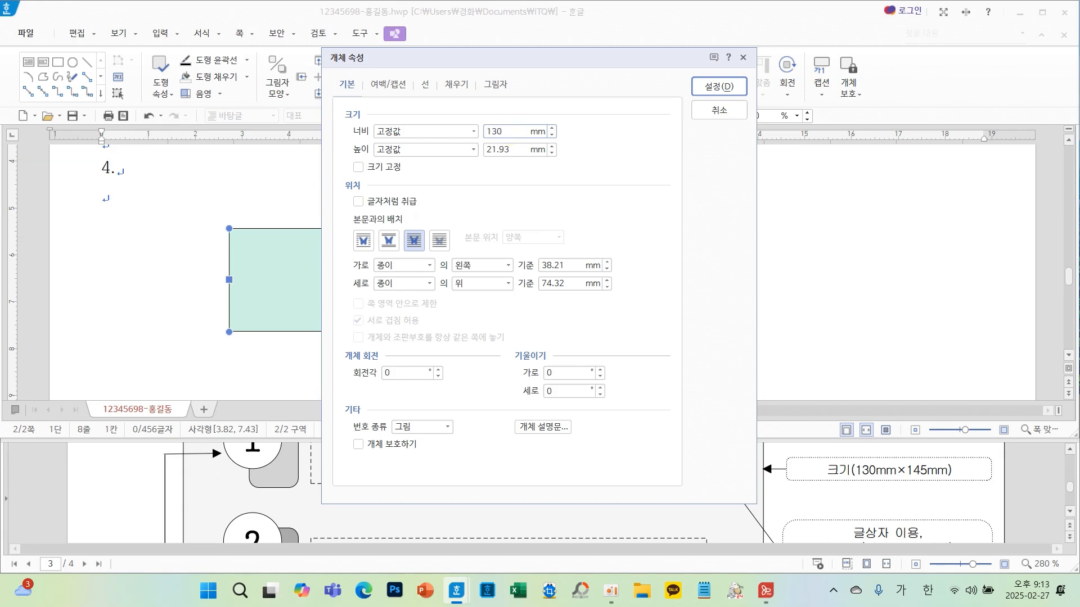
{"action": "double_click", "coordinate": [523, 149]}
{"action": "type", "text": "14"}
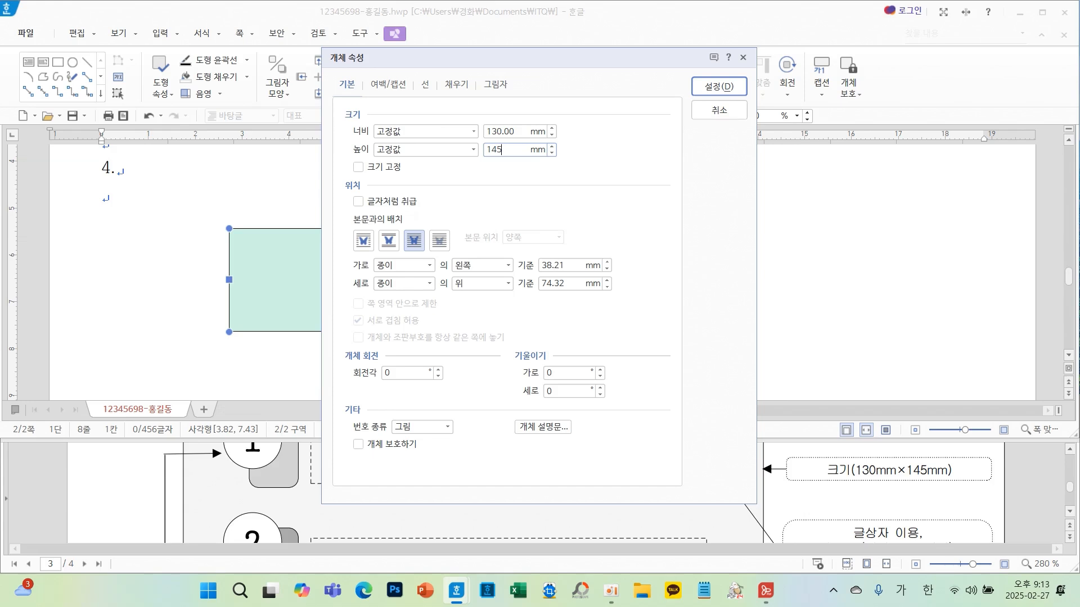
{"action": "type", "text": "5"}
{"action": "left_click", "coordinate": [376, 167]}
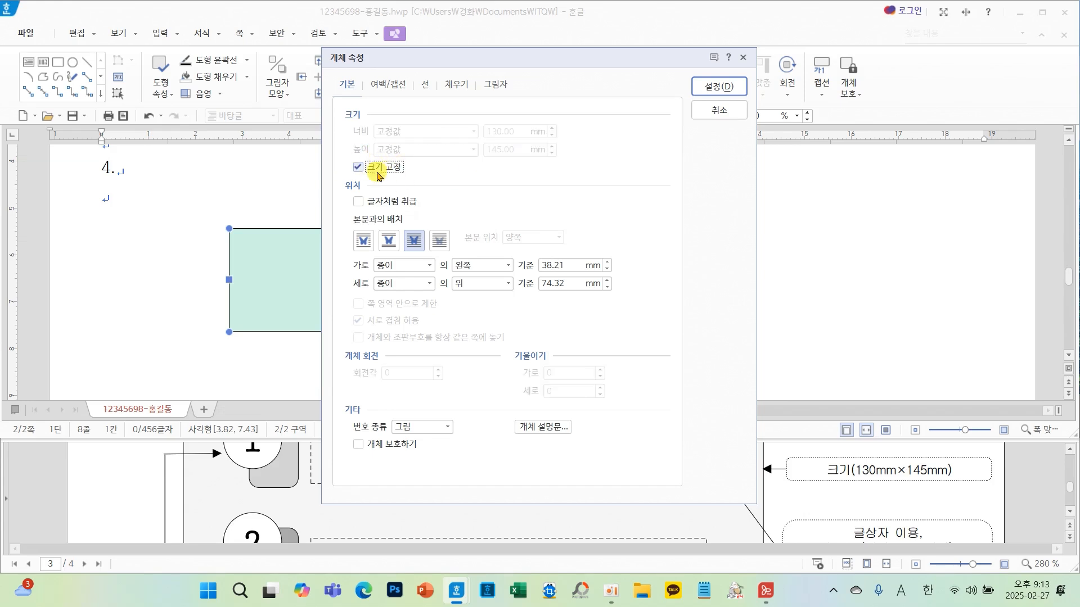
- Give the 130 × 145 mm rectangle rounded corners
{"action": "left_click", "coordinate": [427, 84]}
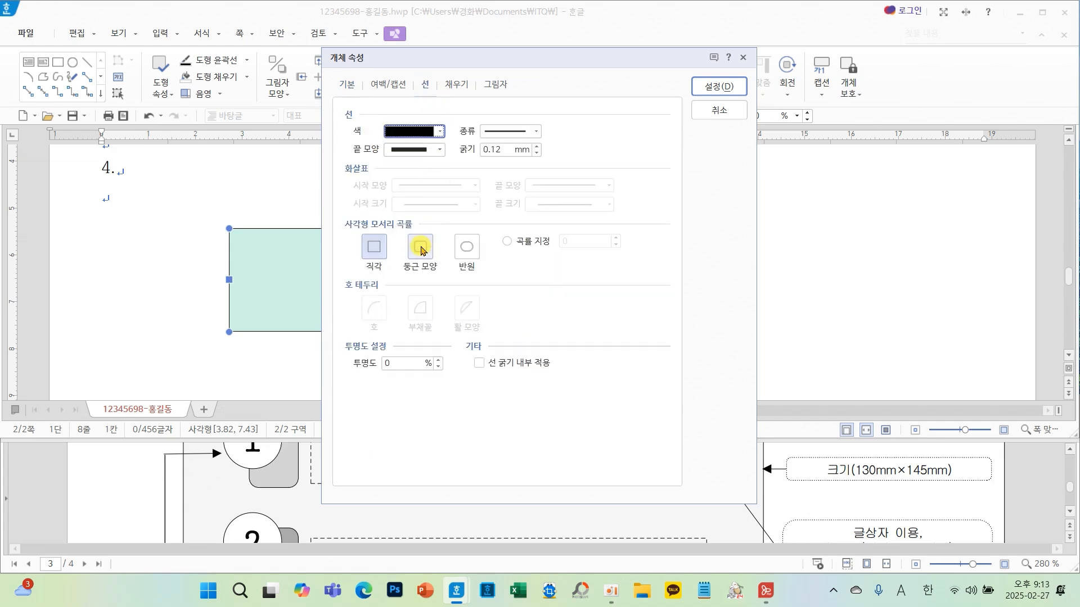
{"action": "left_click_drag", "start_coordinate": [317, 209], "coordinate": [527, 277]}
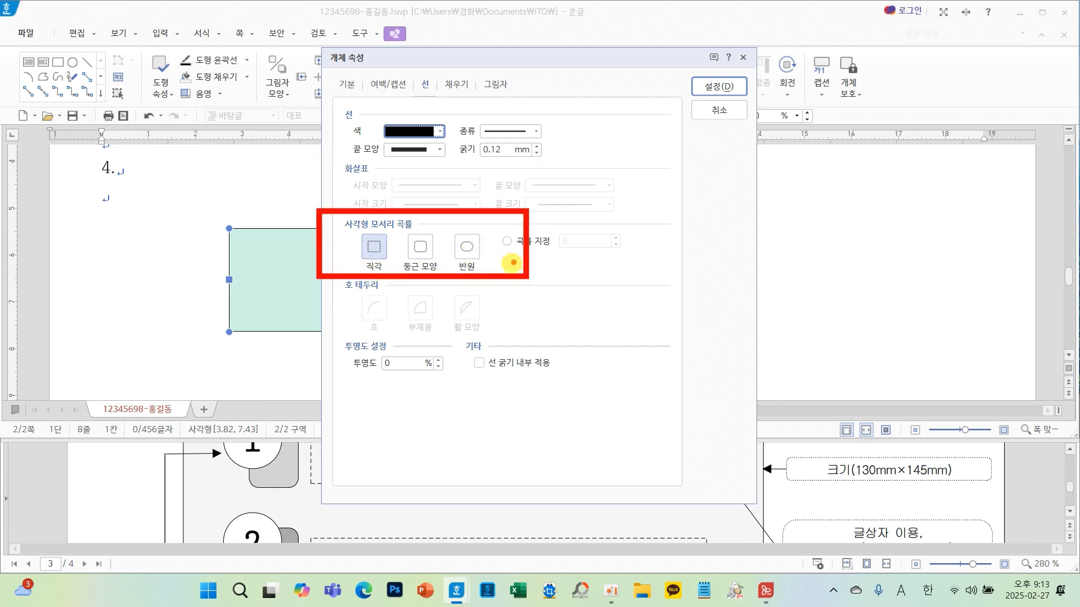
{"action": "key", "text": "Escape"}
{"action": "scroll", "coordinate": [236, 499], "scroll_direction": "up", "scroll_amount": 10}
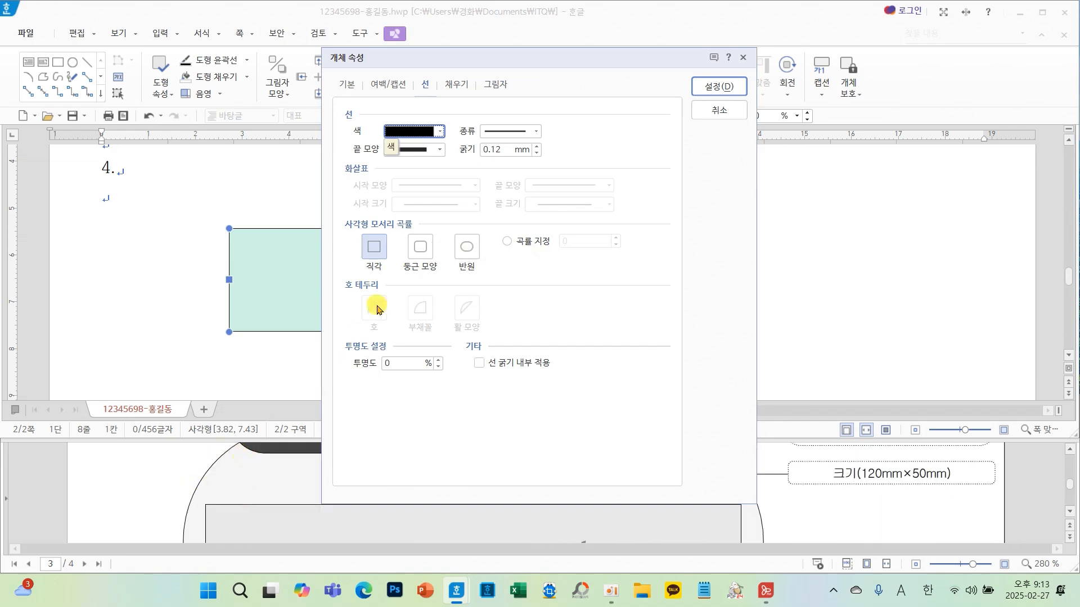
{"action": "left_click", "coordinate": [421, 242]}
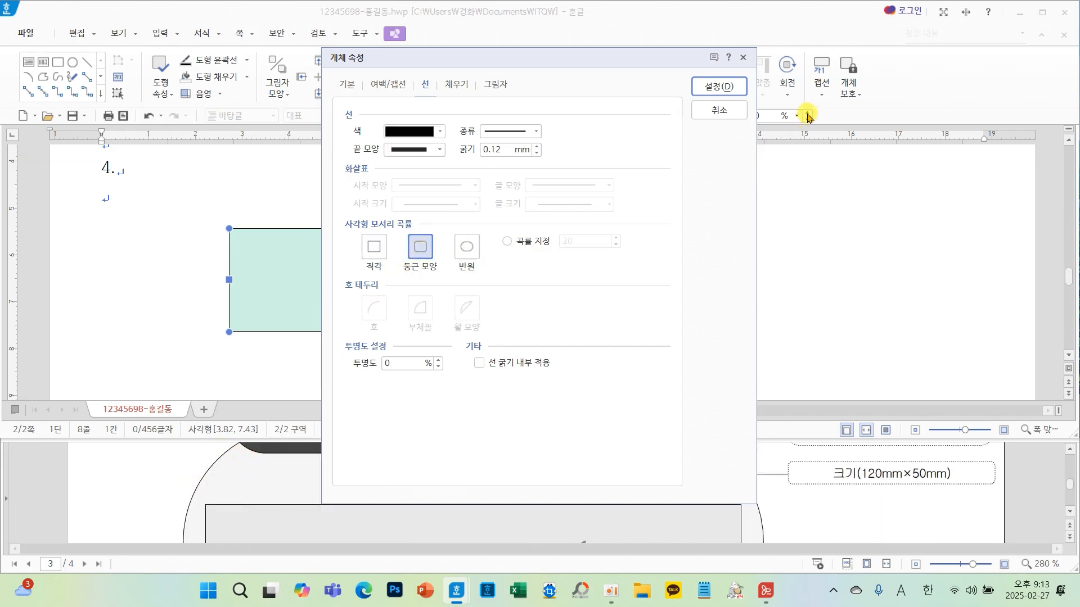
{"action": "left_click", "coordinate": [717, 86]}
- Scroll the exam paper's output layout to the conditions for the title box
{"action": "left_click_drag", "start_coordinate": [586, 290], "coordinate": [514, 290]}
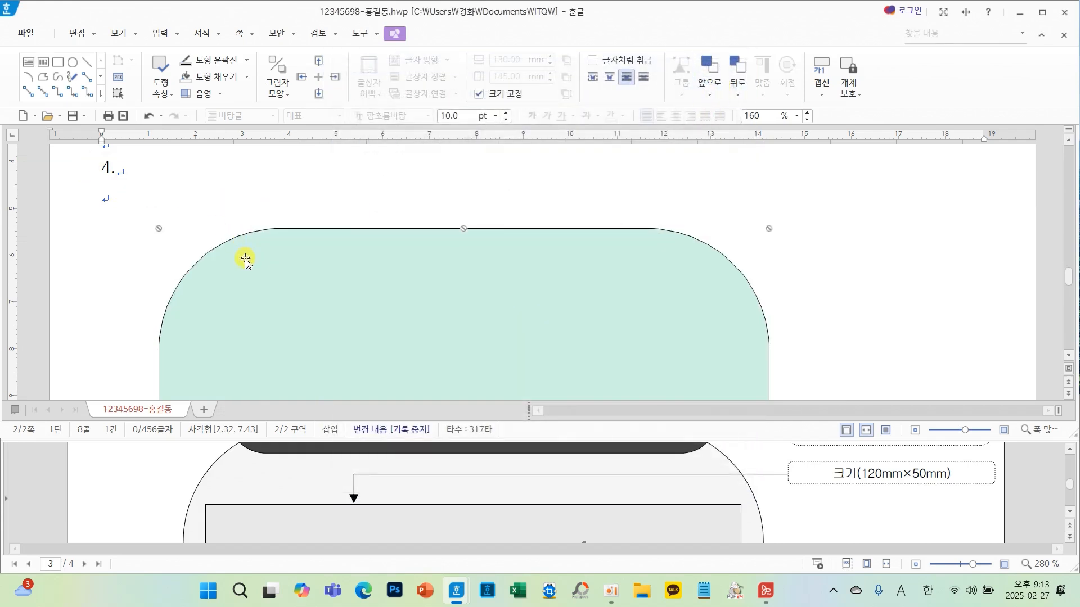
{"action": "left_click_drag", "start_coordinate": [246, 258], "coordinate": [245, 258]}
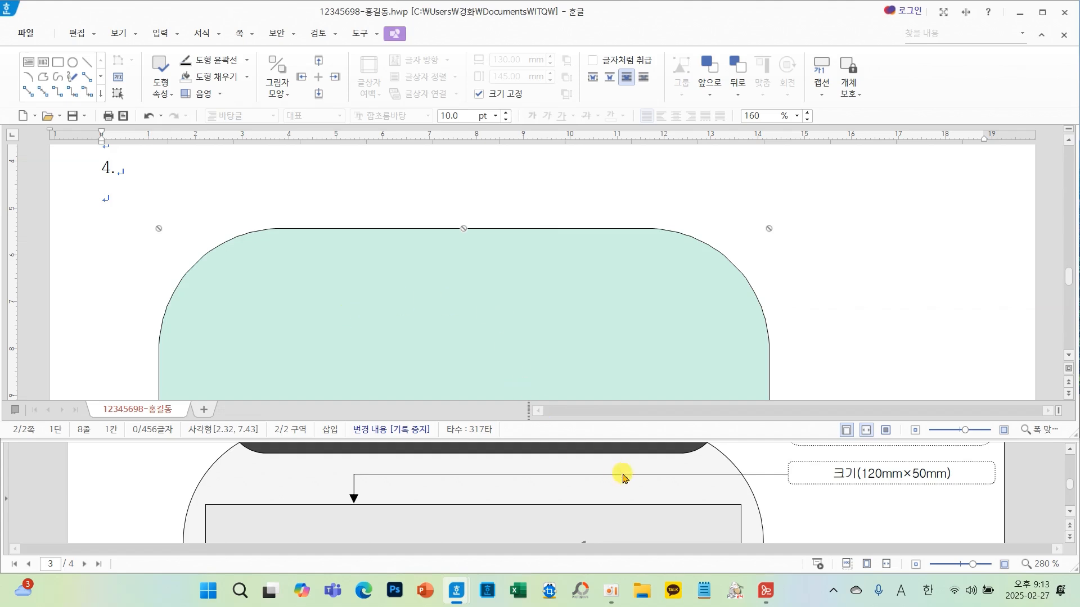
{"action": "scroll", "coordinate": [623, 500], "scroll_direction": "up", "scroll_amount": 5}
{"action": "scroll", "coordinate": [624, 499], "scroll_direction": "down", "scroll_amount": 2}
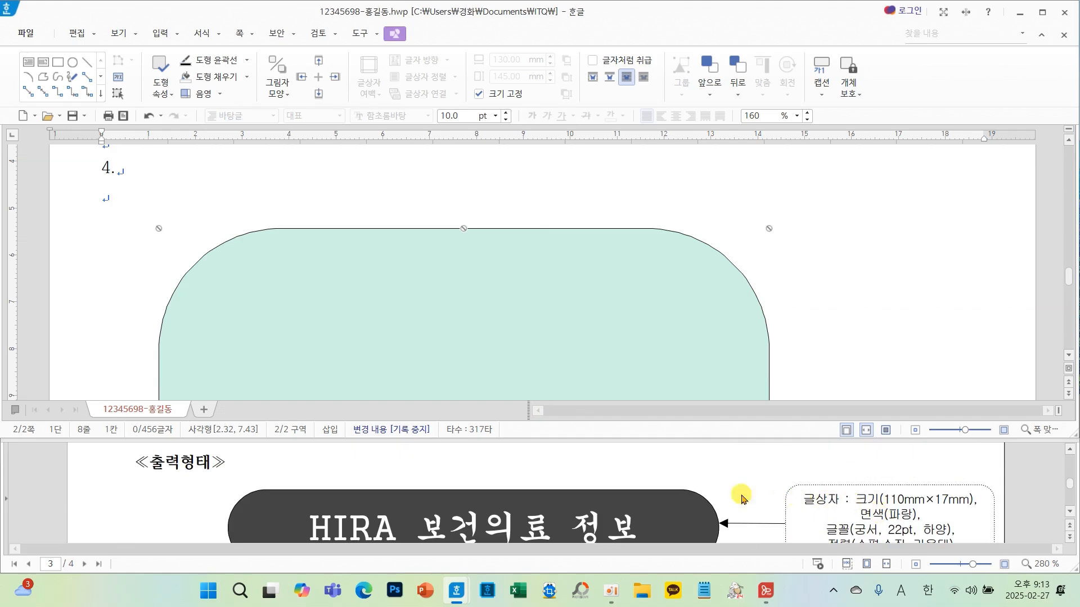
{"action": "left_click", "coordinate": [1071, 512]}
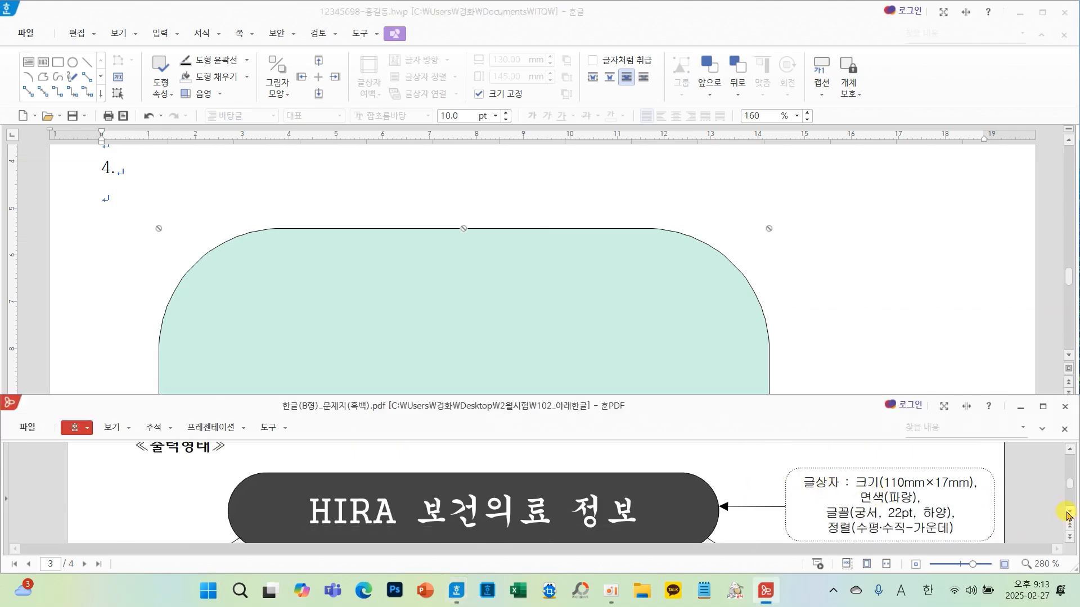
{"action": "left_click", "coordinate": [1070, 513]}
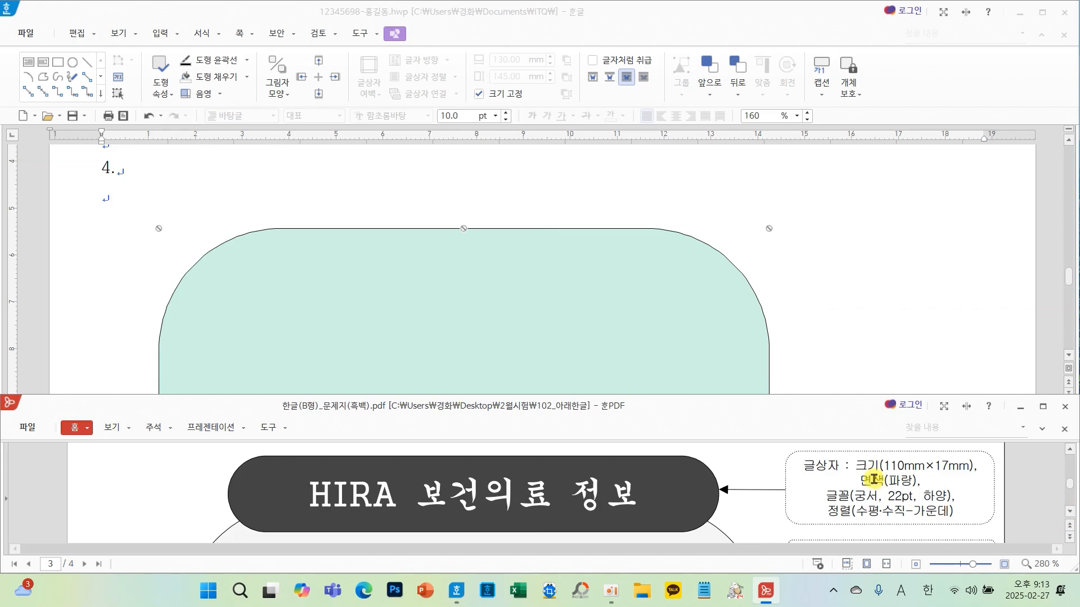
{"action": "left_click", "coordinate": [822, 325]}
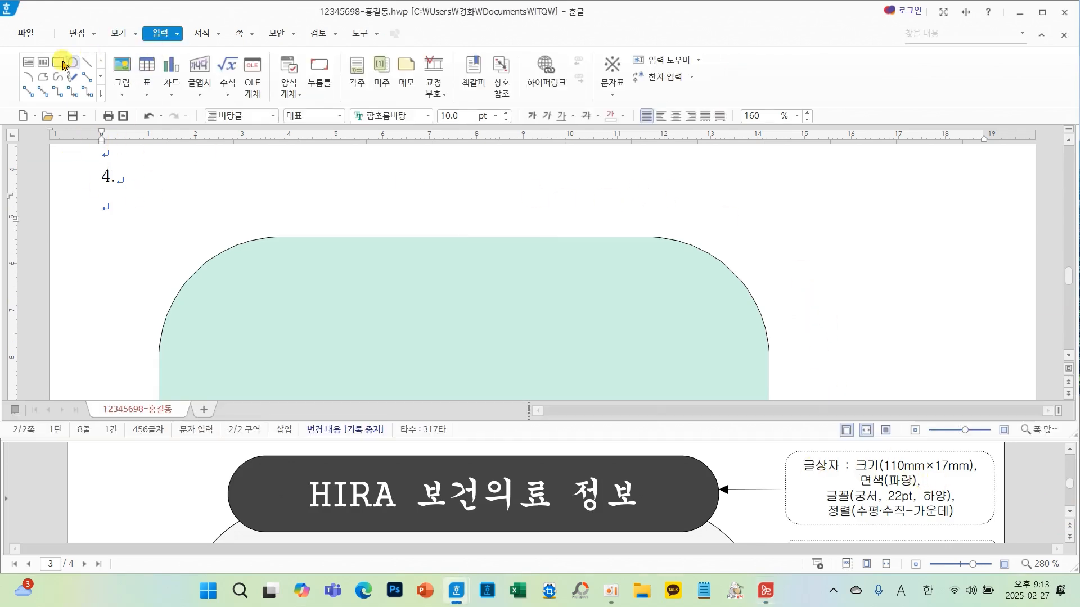
- Draw a rectangle about 99 × 21 mm overlapping the top of the rounded shape
{"action": "left_click", "coordinate": [32, 68]}
{"action": "left_click_drag", "start_coordinate": [372, 184], "coordinate": [835, 281]}
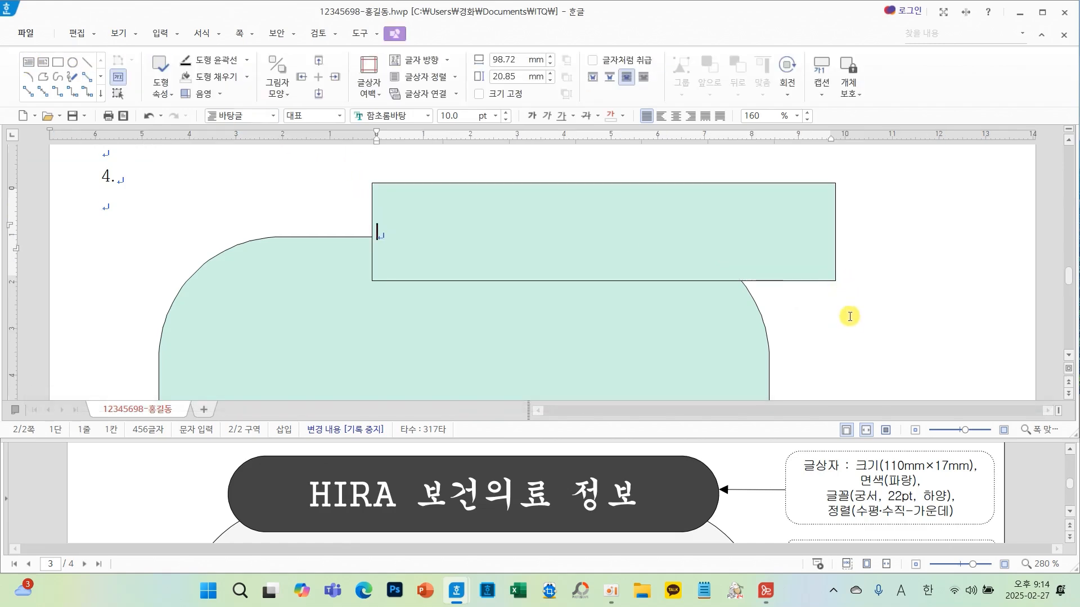
{"action": "left_click", "coordinate": [842, 328]}
- Fill the large rounded rectangle with a light yellow colour
{"action": "left_click", "coordinate": [248, 294]}
{"action": "double_click", "coordinate": [261, 301]}
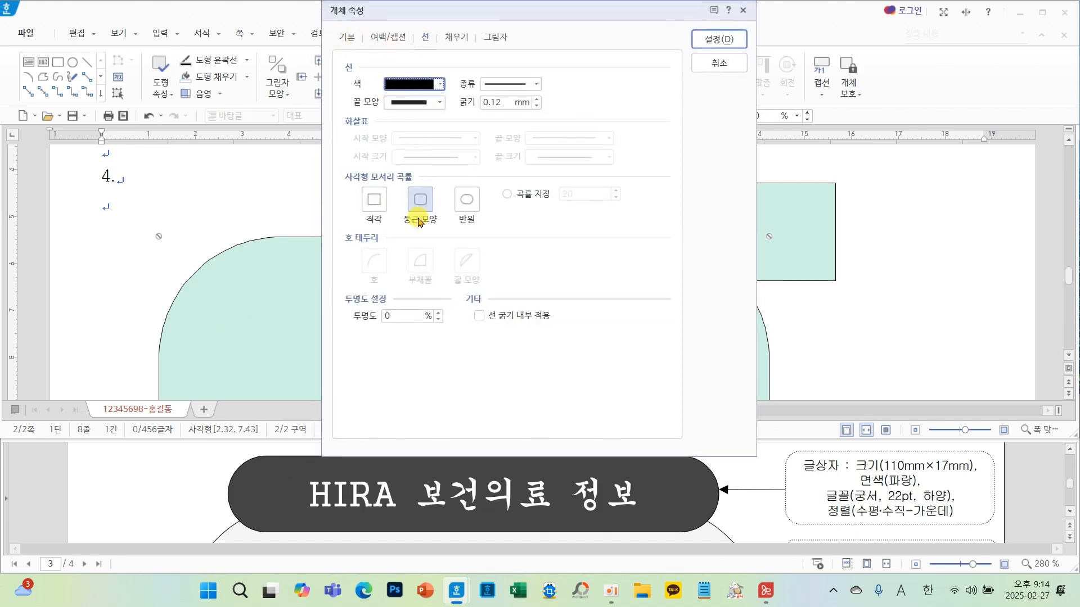
{"action": "left_click", "coordinate": [455, 39]}
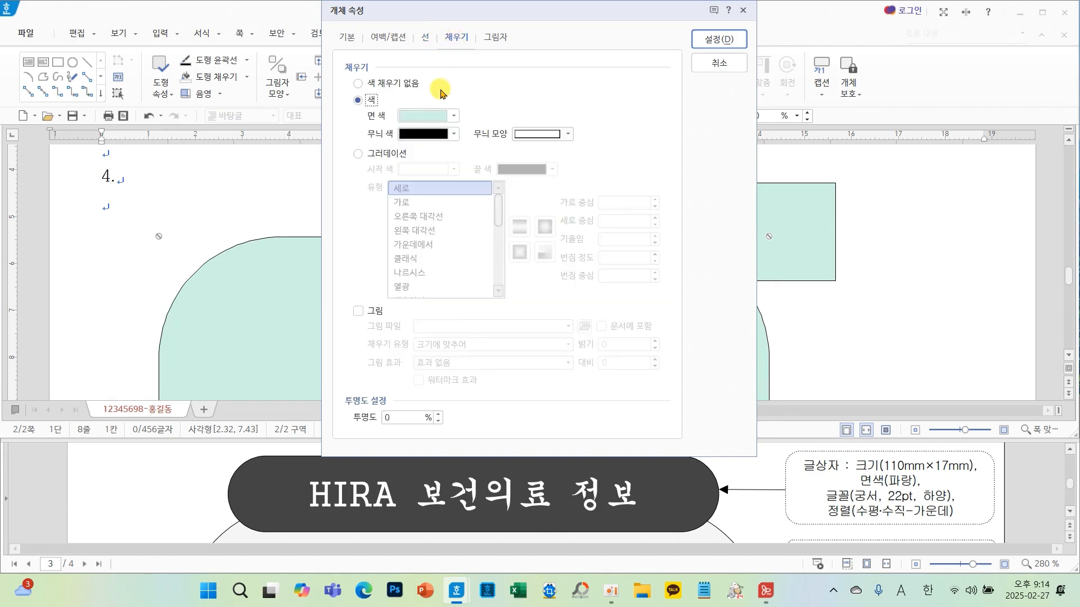
{"action": "left_click", "coordinate": [447, 117]}
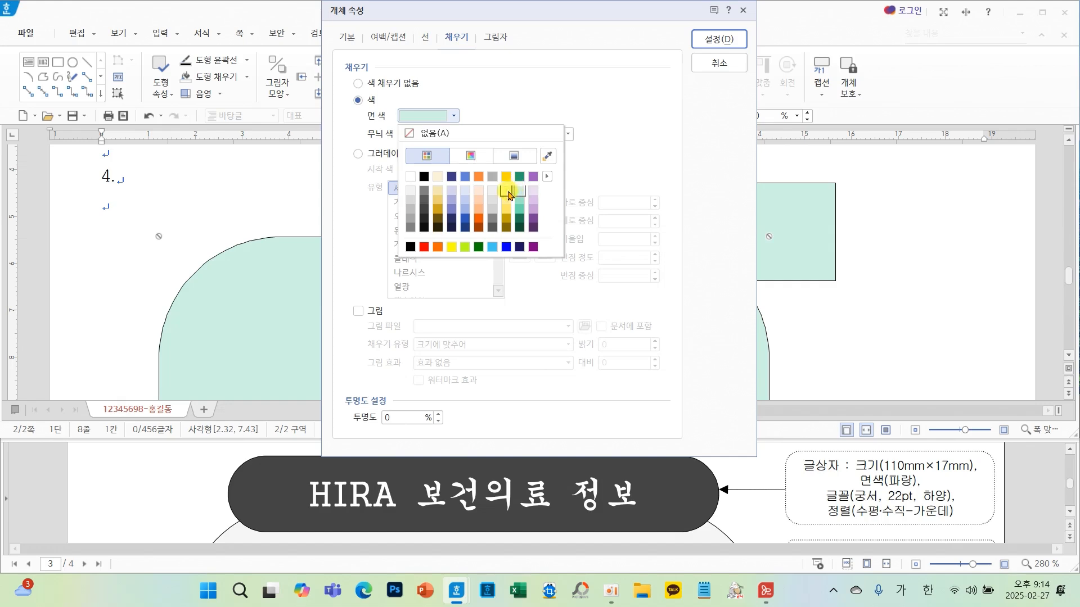
{"action": "left_click", "coordinate": [508, 194]}
{"action": "left_click", "coordinate": [719, 39]}
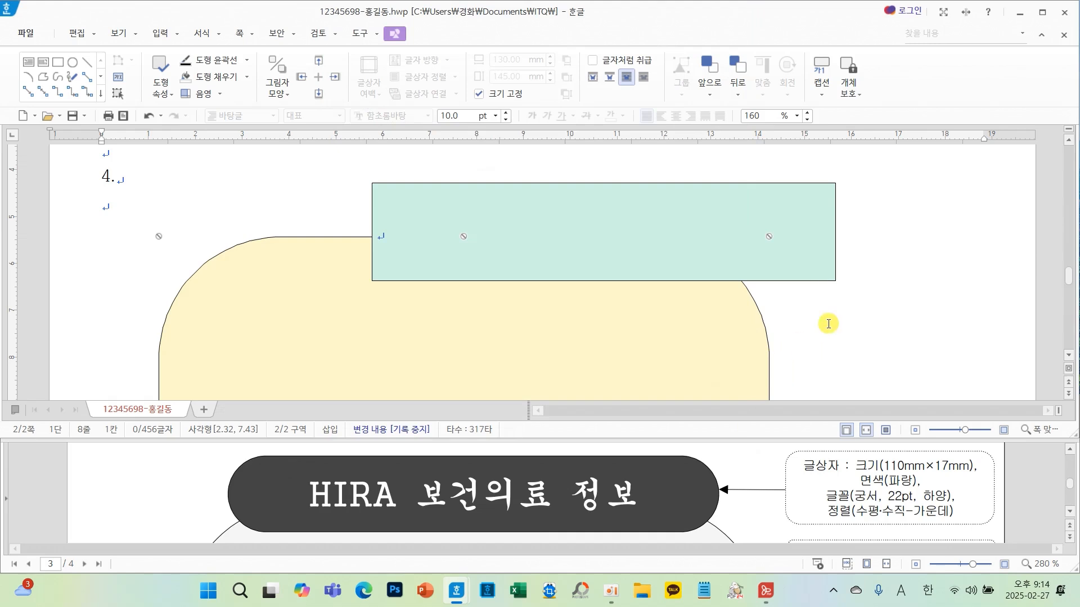
- Set the small rectangle's width to 110 mm and height to 17 mm, then lock its size
{"action": "left_click", "coordinate": [821, 277]}
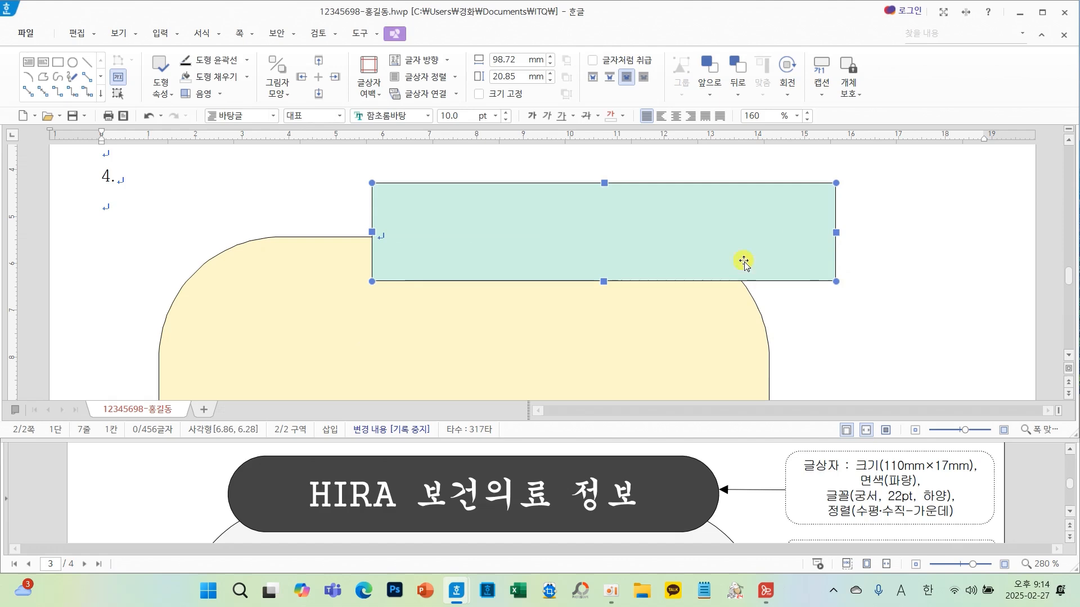
{"action": "left_click", "coordinate": [892, 251]}
{"action": "left_click", "coordinate": [471, 234]}
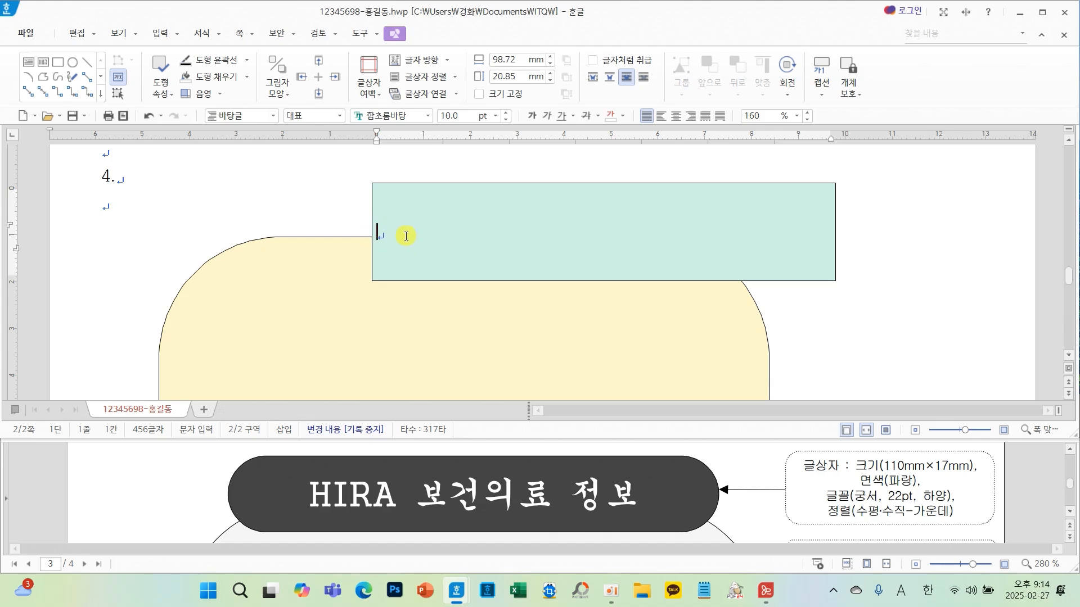
{"action": "left_click", "coordinate": [414, 182]}
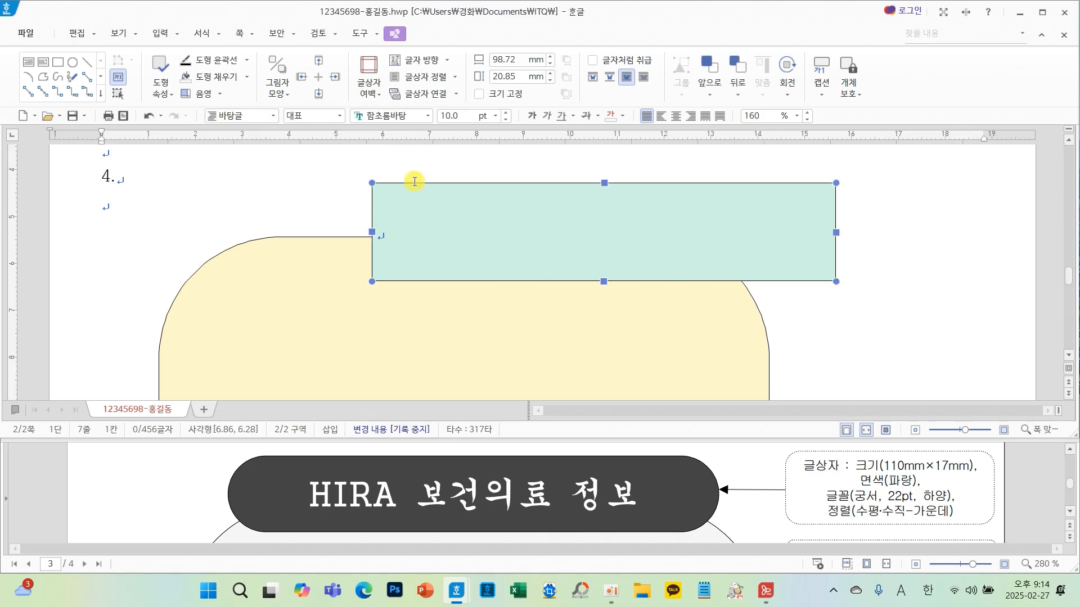
{"action": "double_click", "coordinate": [655, 235]}
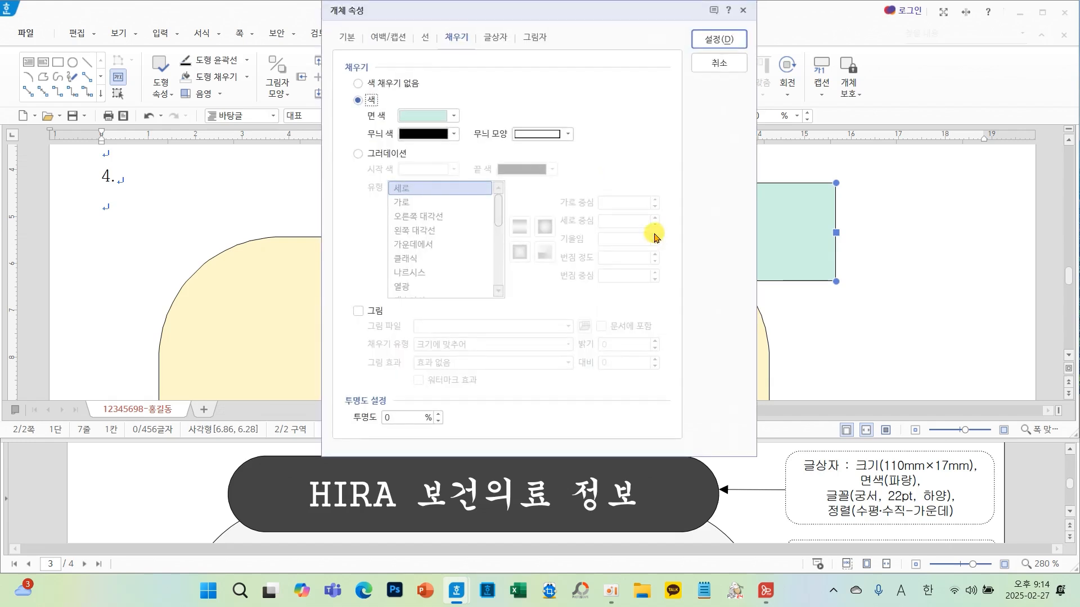
{"action": "left_click", "coordinate": [345, 35]}
{"action": "double_click", "coordinate": [512, 86]}
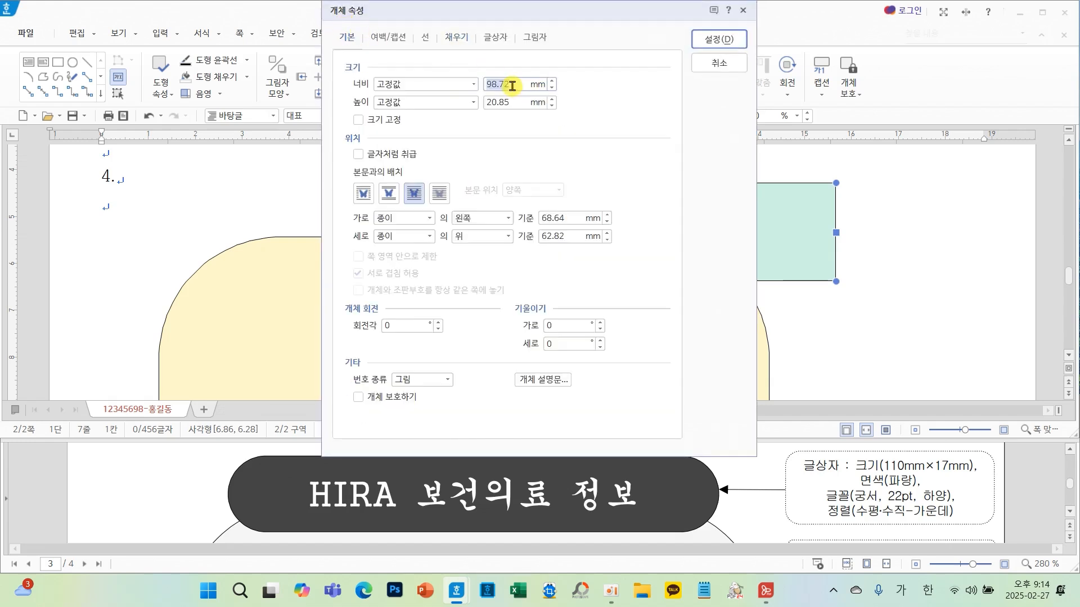
{"action": "type", "text": "1"}
{"action": "key", "text": "Tab"}
{"action": "key", "text": "Tab"}
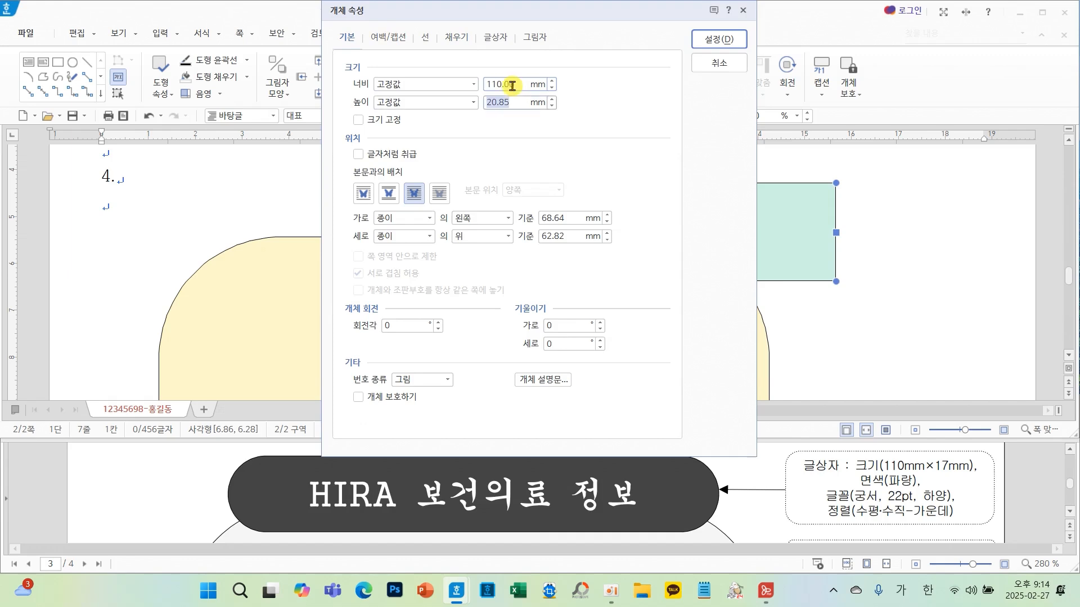
{"action": "left_click", "coordinate": [387, 125]}
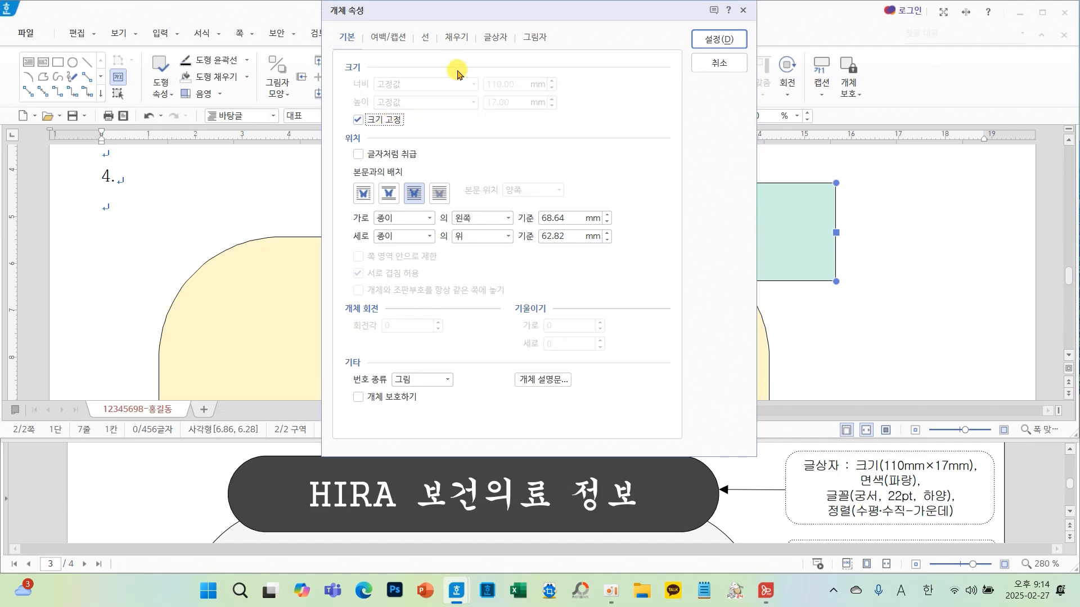
- Give the small rectangle semicircular ends and a blue fill
{"action": "left_click", "coordinate": [425, 36]}
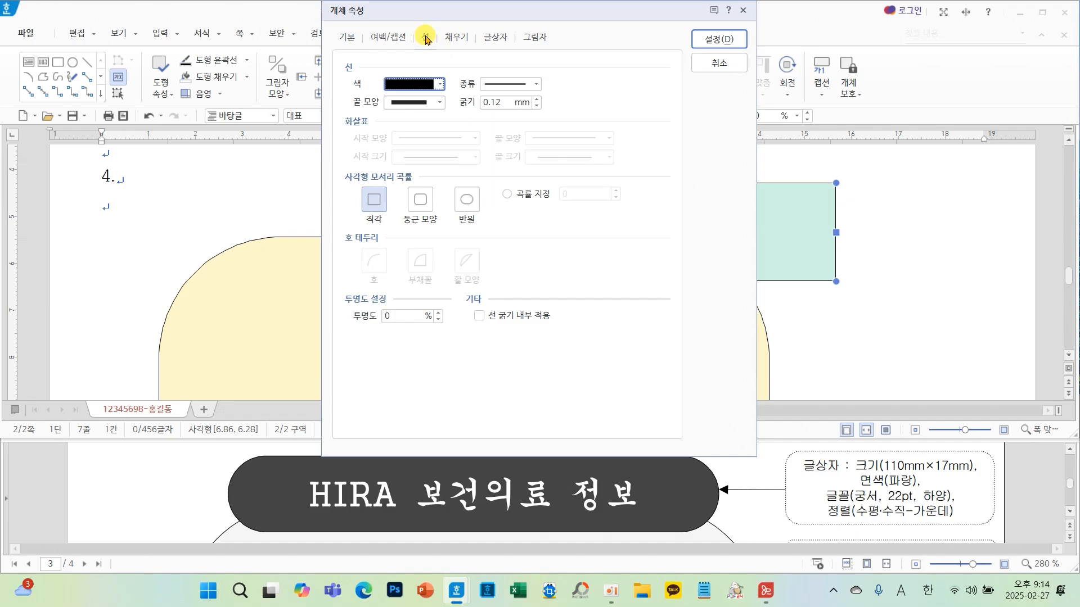
{"action": "left_click", "coordinate": [466, 199]}
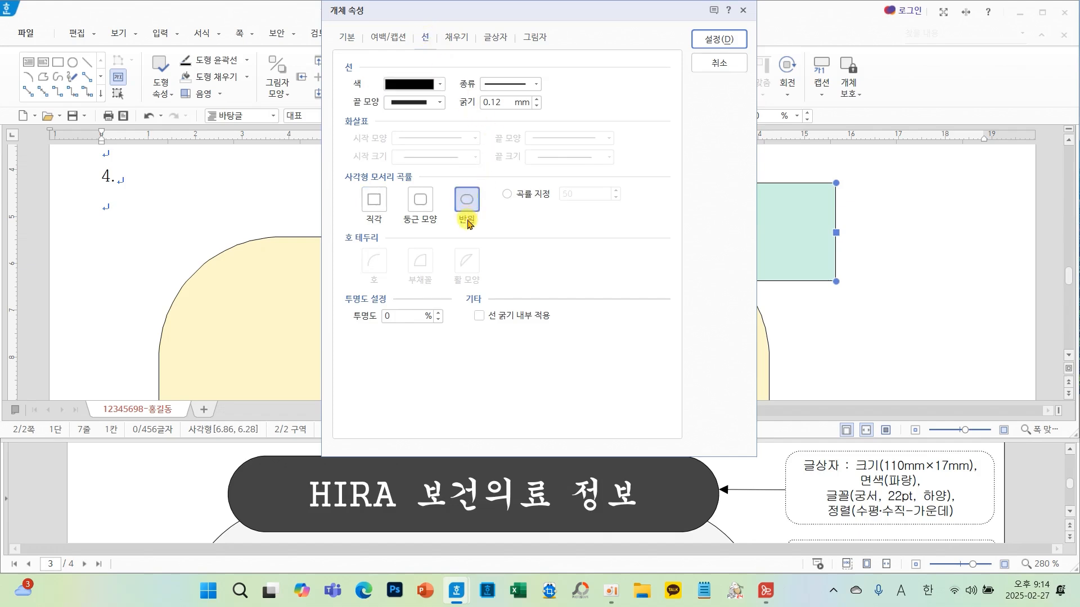
{"action": "mouse_move", "coordinate": [488, 224]}
{"action": "left_mouse_down"}
{"action": "mouse_move", "coordinate": [444, 226]}
{"action": "mouse_move", "coordinate": [509, 179]}
{"action": "mouse_move", "coordinate": [473, 234]}
{"action": "left_mouse_up"}
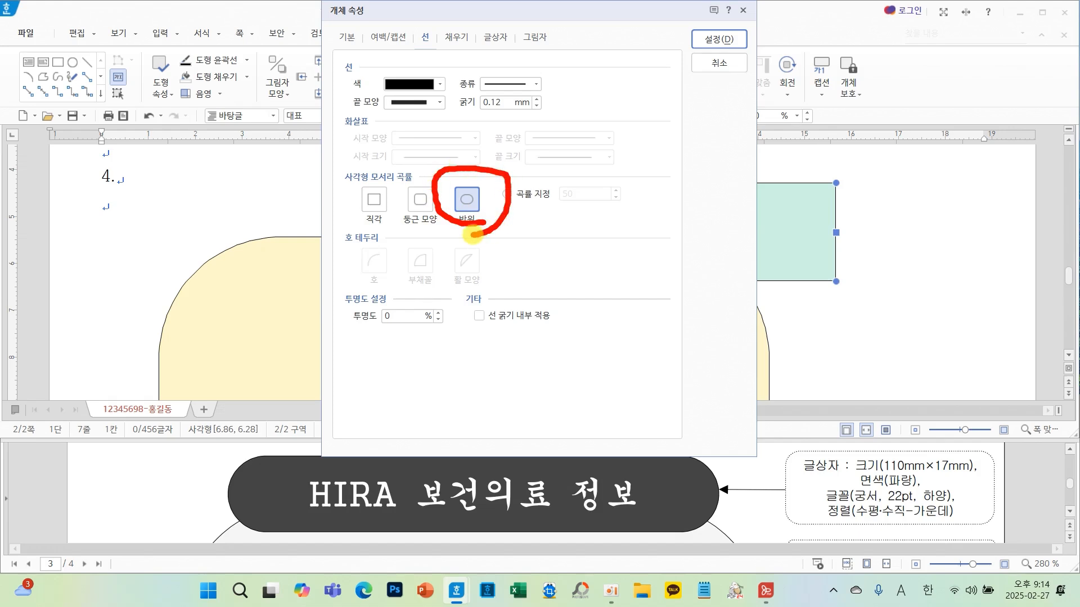
{"action": "left_click", "coordinate": [453, 37]}
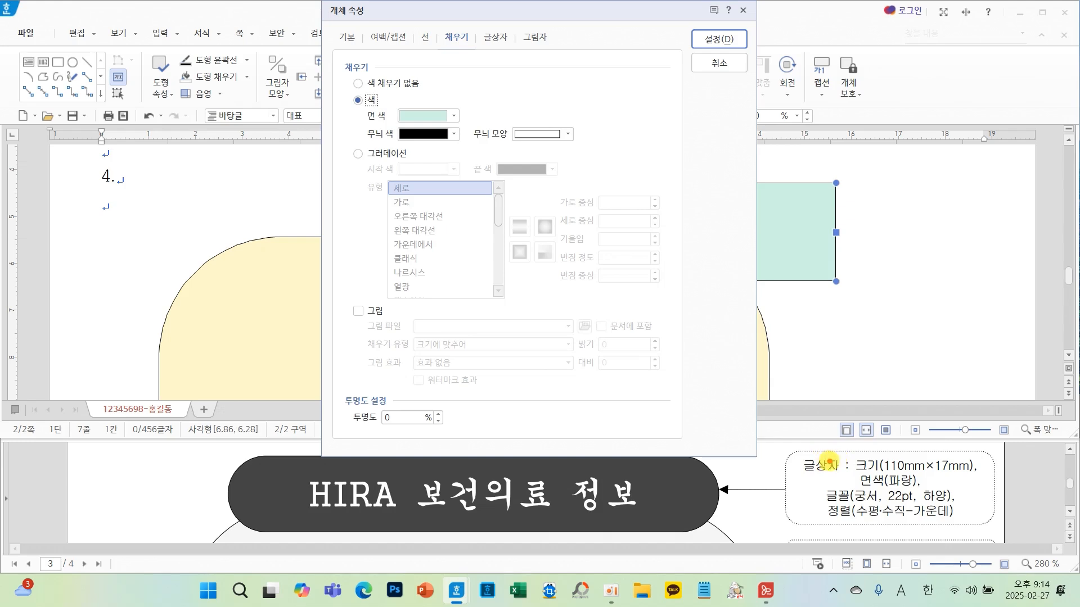
{"action": "left_click_drag", "start_coordinate": [830, 462], "coordinate": [934, 492]}
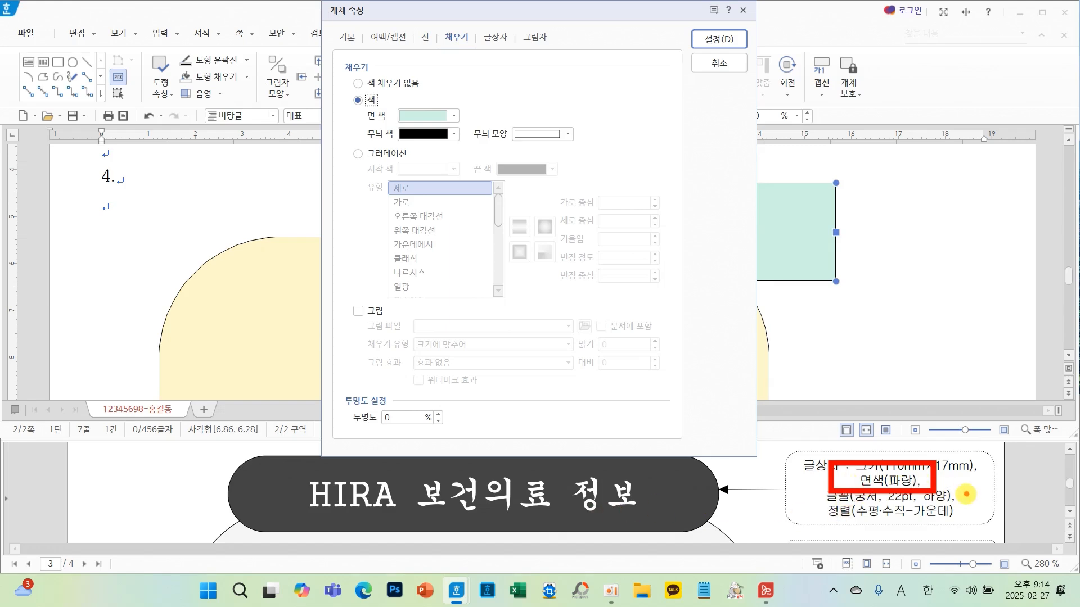
{"action": "left_click", "coordinate": [443, 114]}
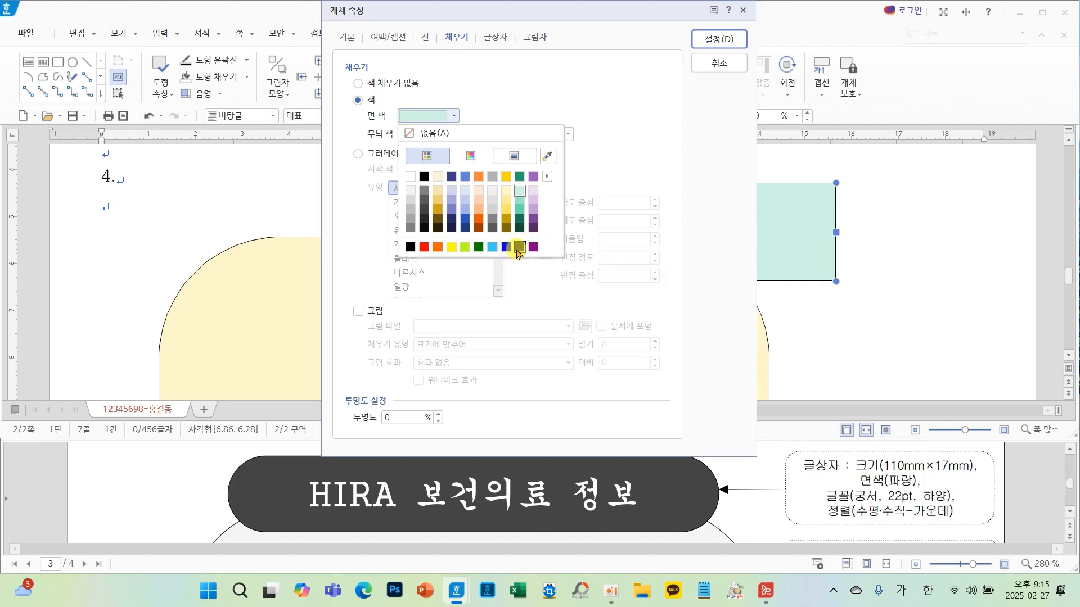
{"action": "left_click", "coordinate": [508, 249]}
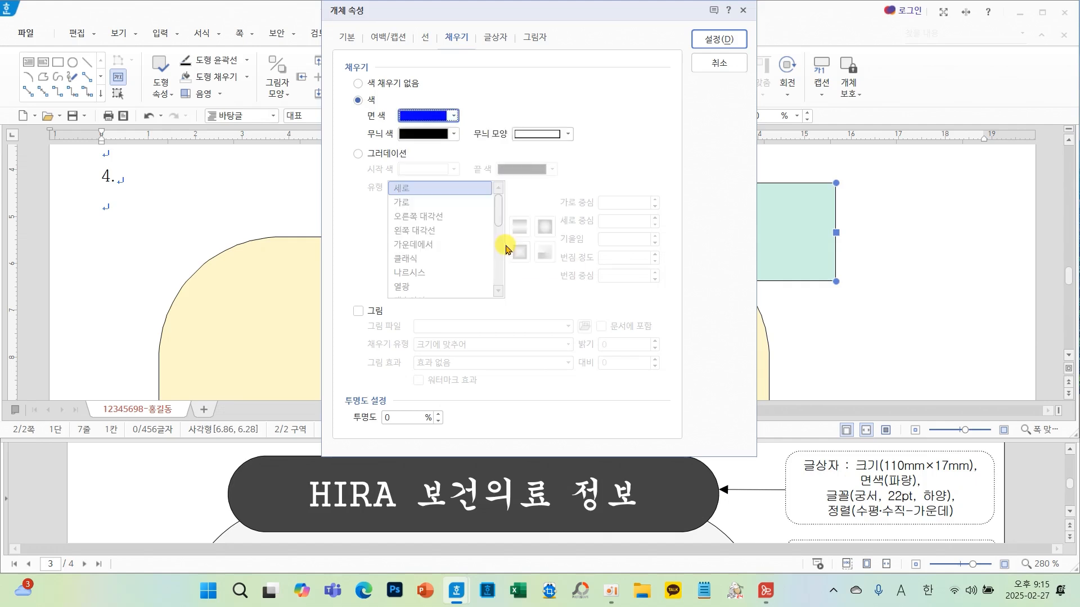
{"action": "left_click", "coordinate": [724, 39]}
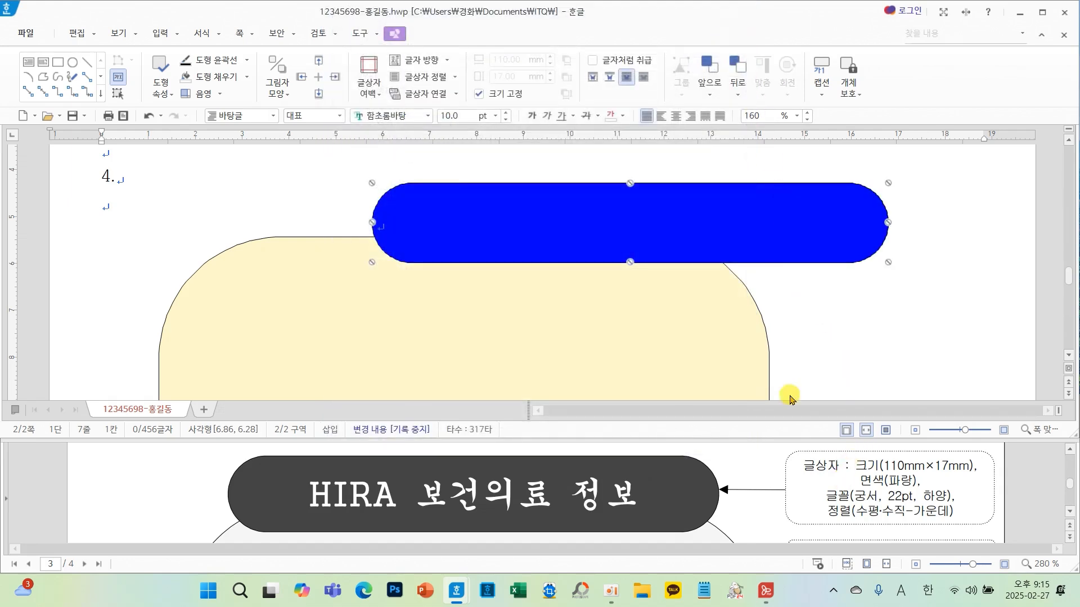
- Set the blue box's text format to 궁서, 22 pt, white, with centered alignment
{"action": "left_click", "coordinate": [428, 116]}
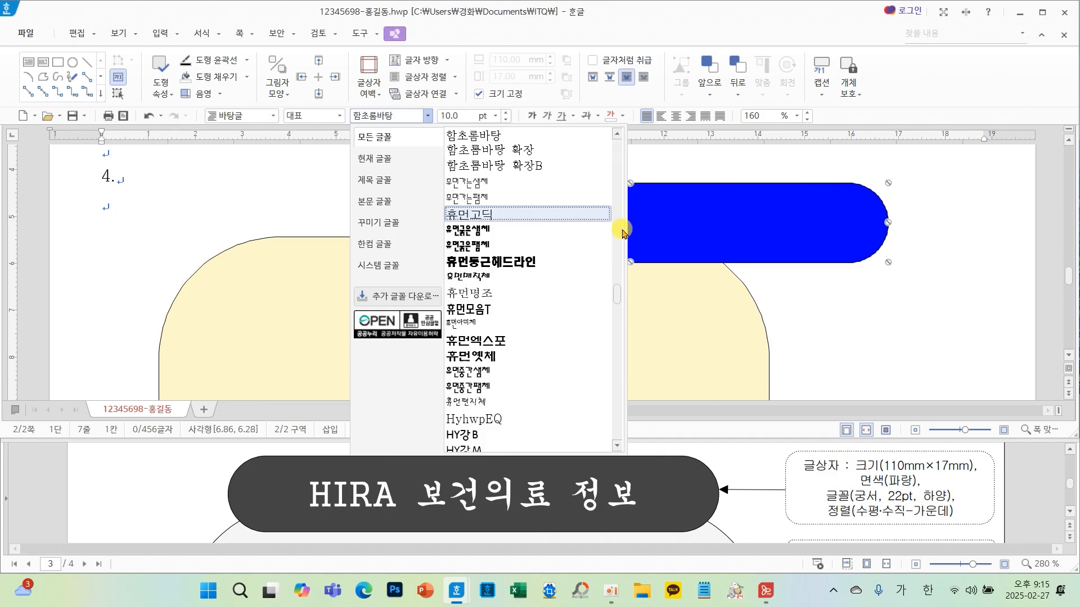
{"action": "left_click_drag", "start_coordinate": [614, 289], "coordinate": [616, 129]}
{"action": "left_click", "coordinate": [459, 167]}
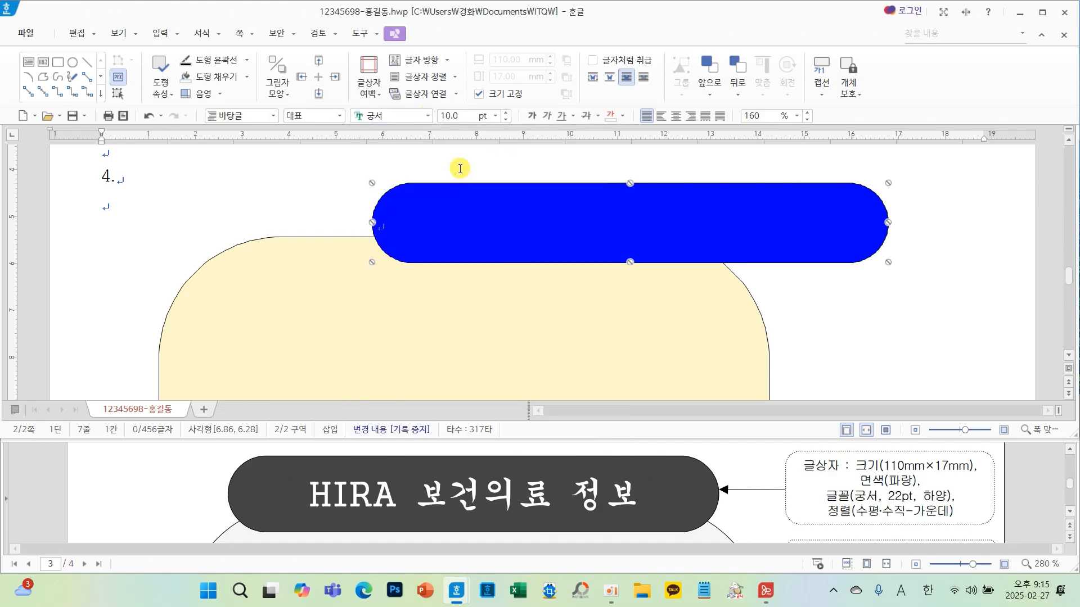
{"action": "type", "text": "2"}
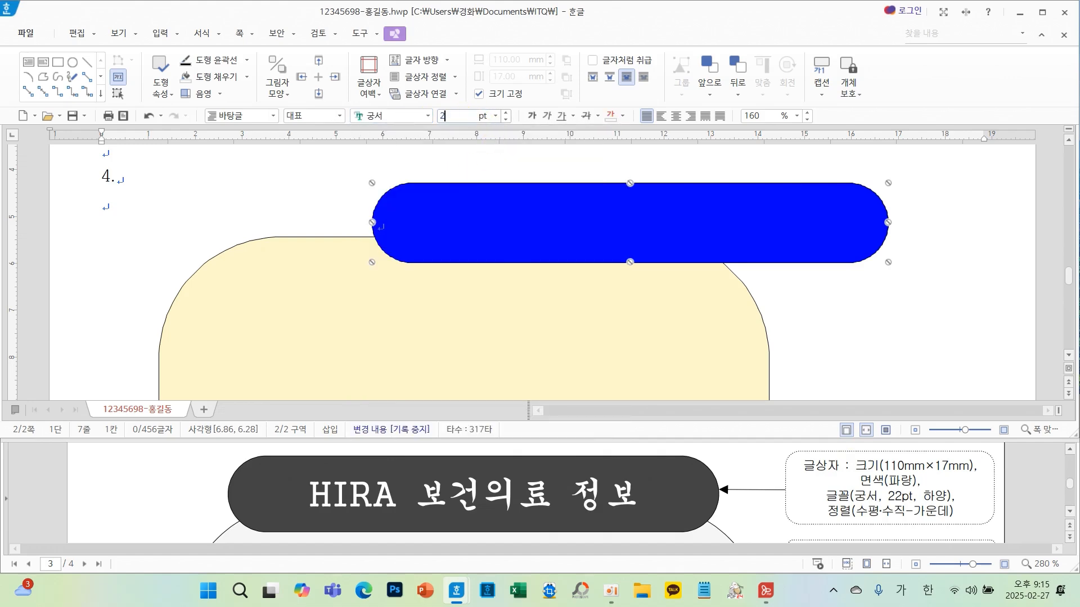
{"action": "type", "text": "2"}
{"action": "key", "text": "Return"}
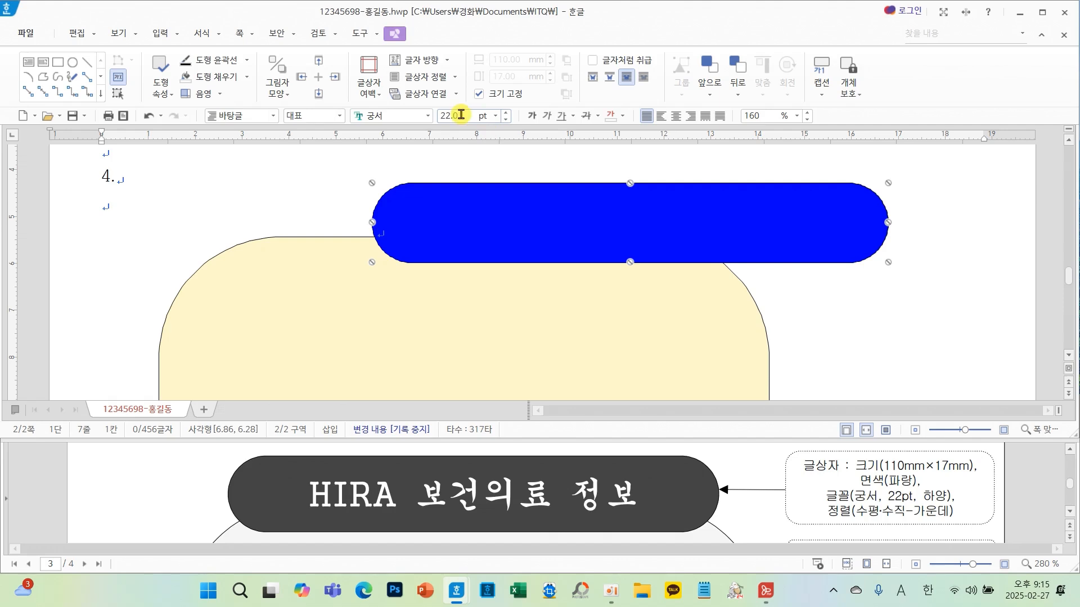
{"action": "left_click", "coordinate": [622, 116]}
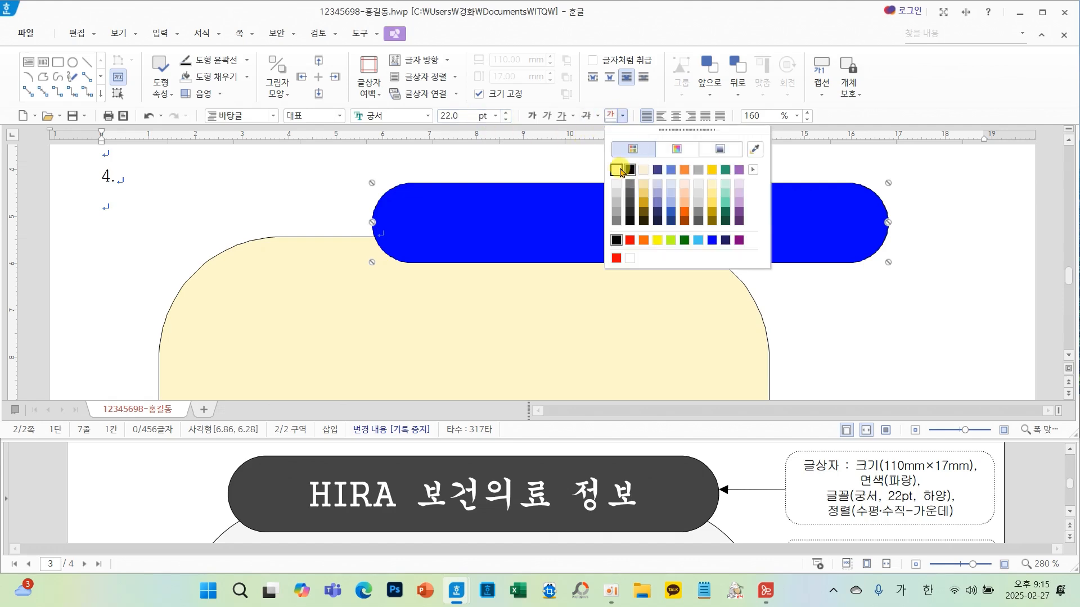
{"action": "left_click", "coordinate": [616, 169]}
{"action": "left_click", "coordinate": [677, 116]}
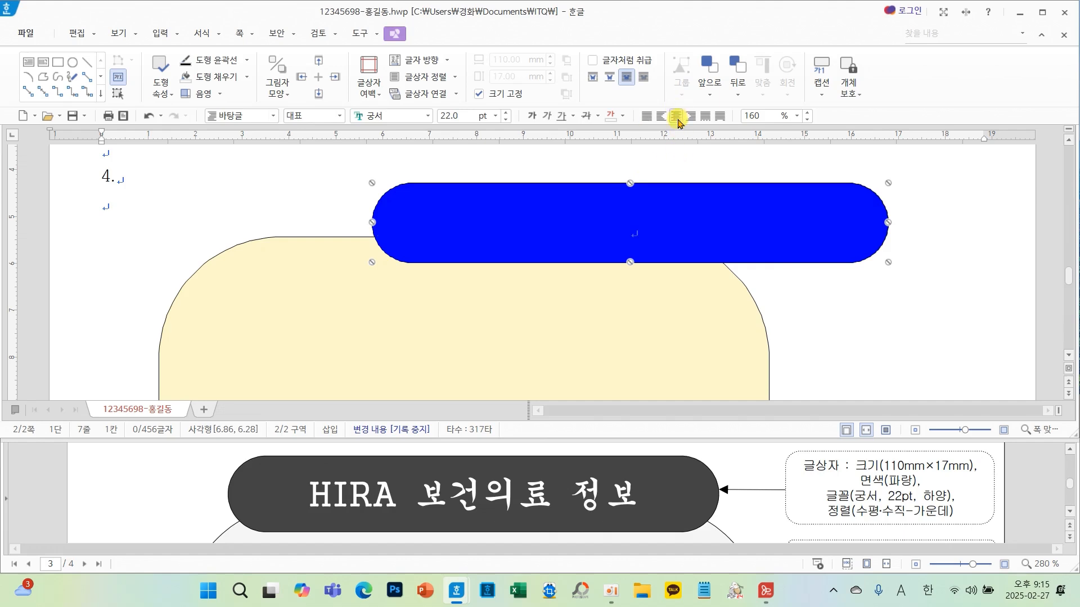
- Centre the blue rounded box over the yellow shape and enter the title HIRA 보건의료 정보 inside it
{"action": "left_click_drag", "start_coordinate": [754, 212], "coordinate": [575, 214]}
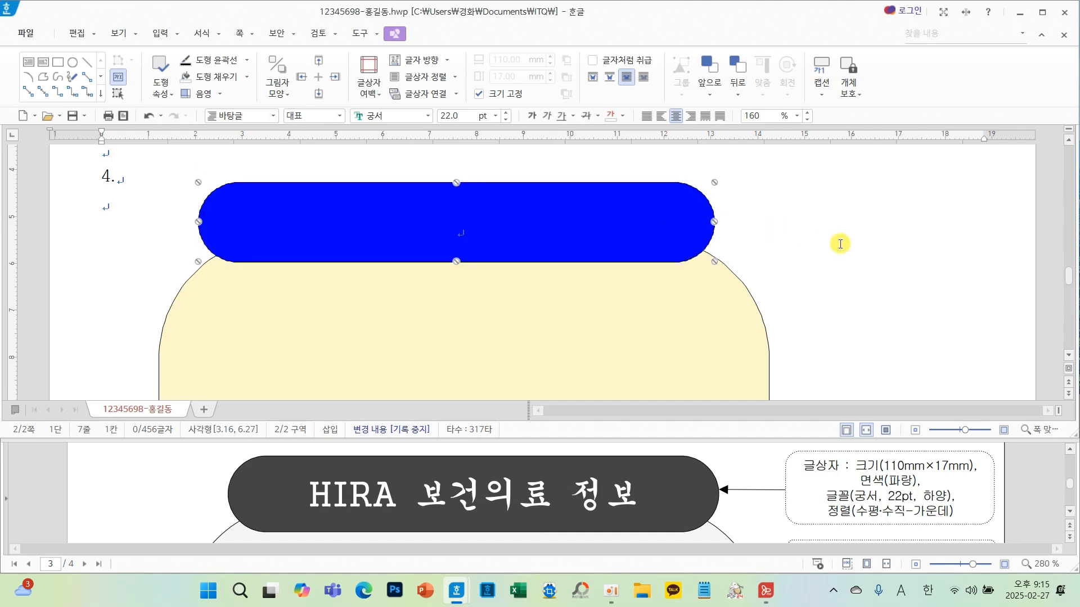
{"action": "left_click", "coordinate": [487, 236]}
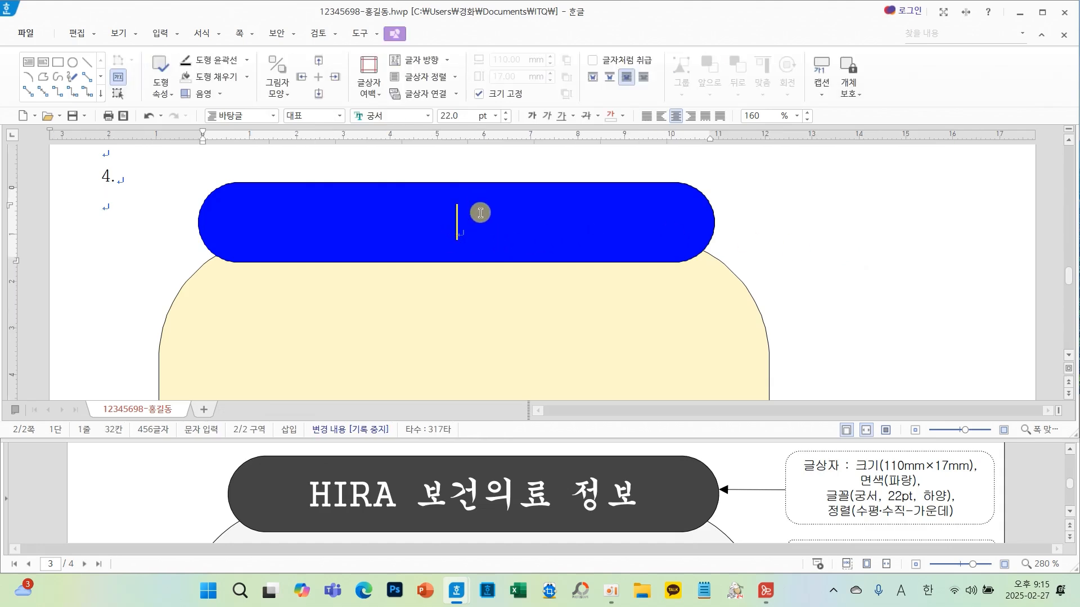
{"action": "type", "text": "H"}
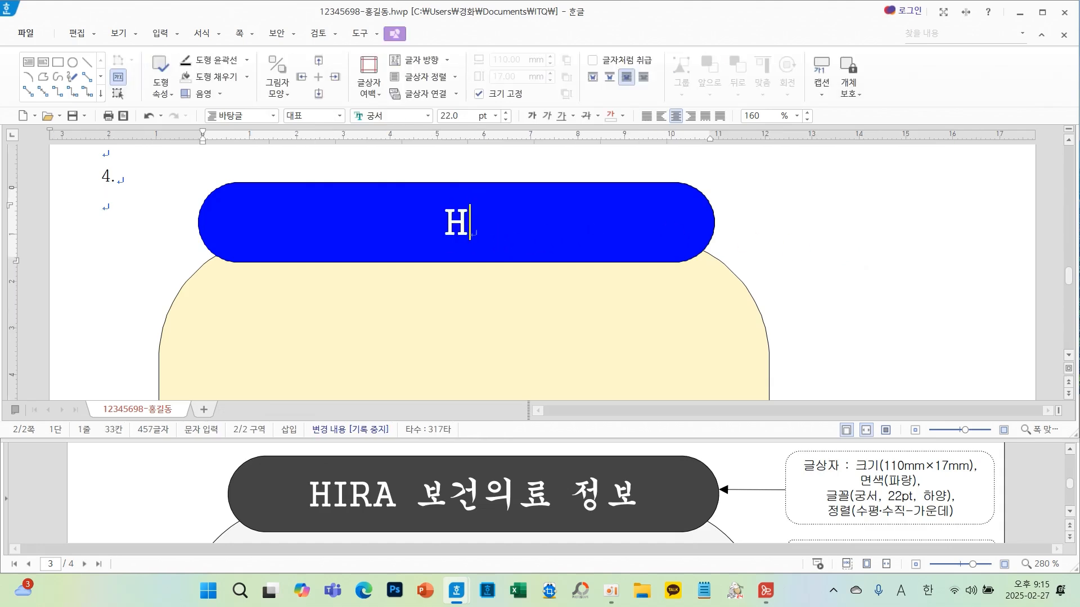
{"action": "type", "text": "IRA"}
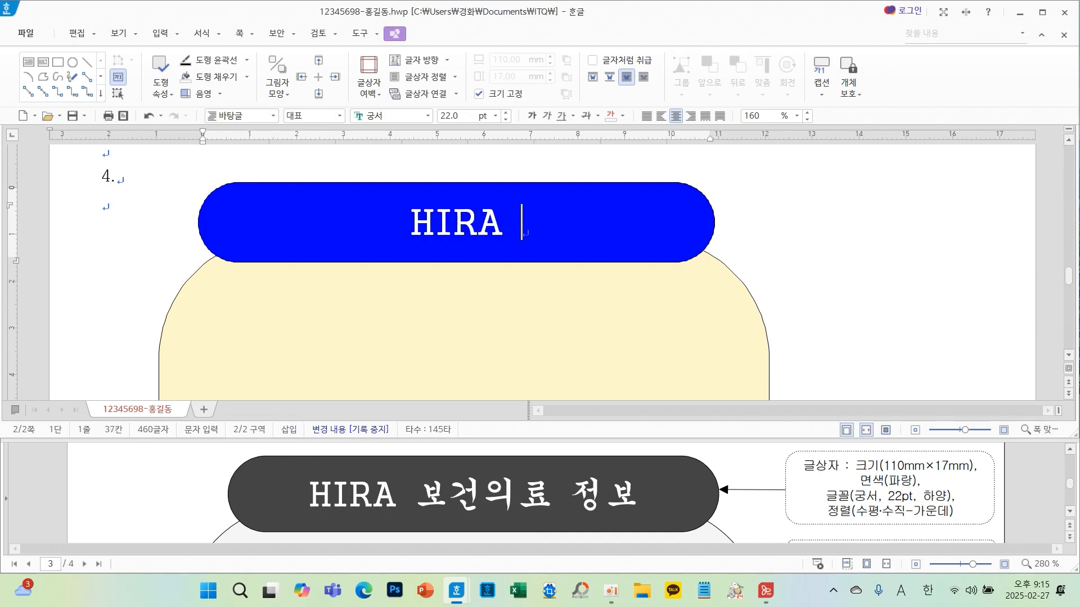
{"action": "type", "text": " 보건의료"}
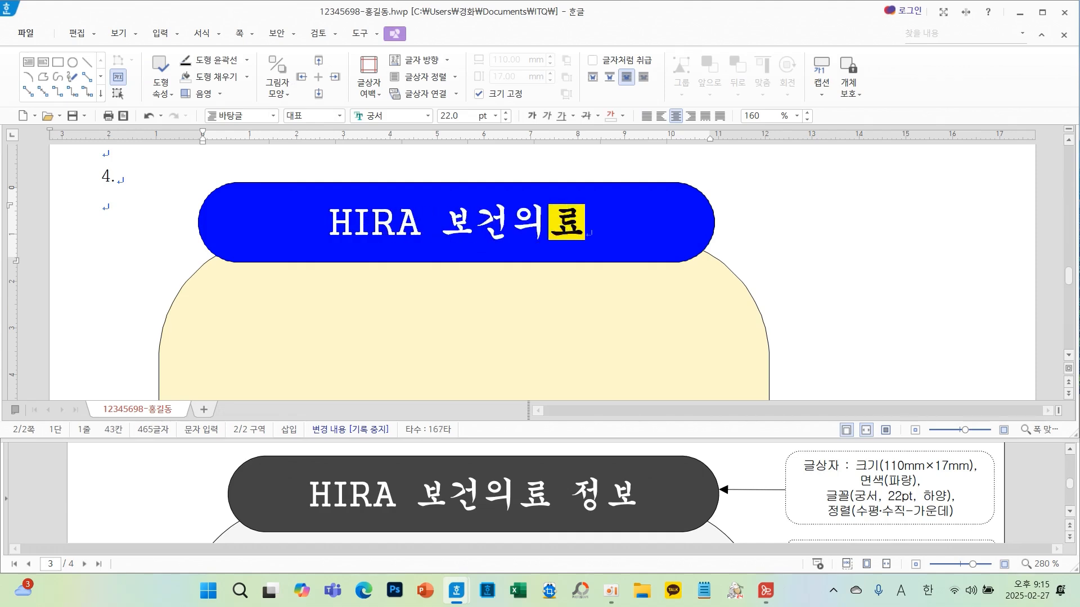
{"action": "type", "text": " 정보"}
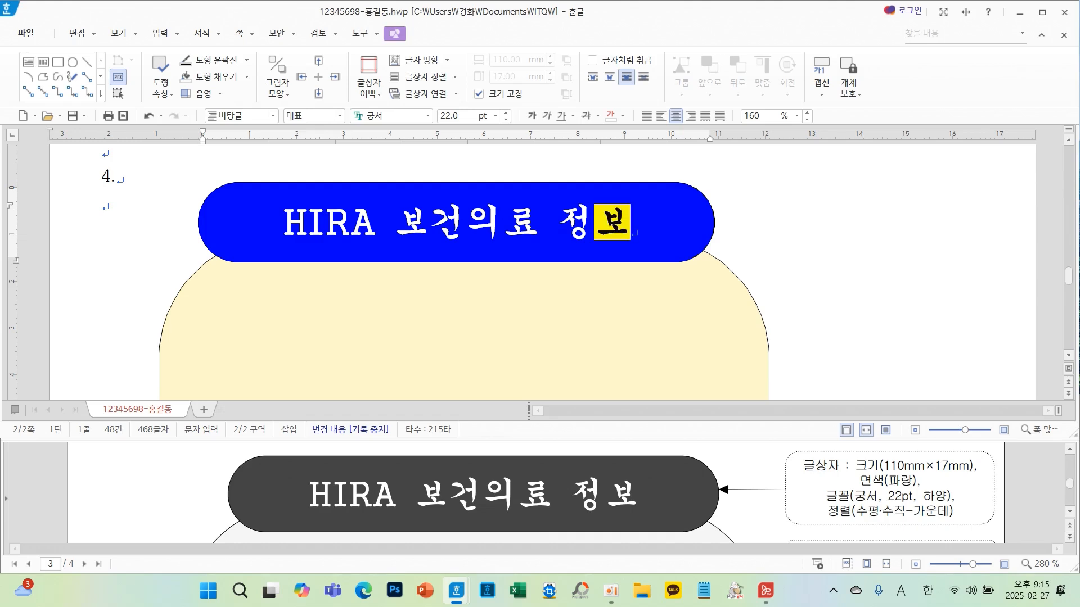
- Draw a rectangle about 46 mm by 19 mm at the yellow shape's right edge
{"action": "left_click", "coordinate": [790, 283]}
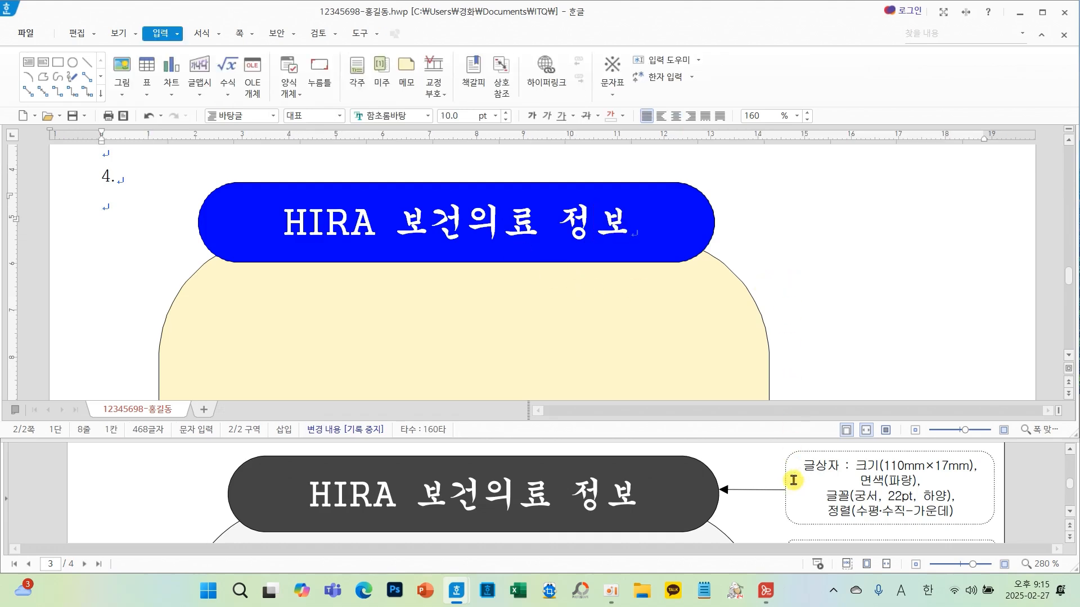
{"action": "scroll", "coordinate": [797, 485], "scroll_direction": "down", "scroll_amount": 3}
{"action": "scroll", "coordinate": [797, 486], "scroll_direction": "up", "scroll_amount": 1}
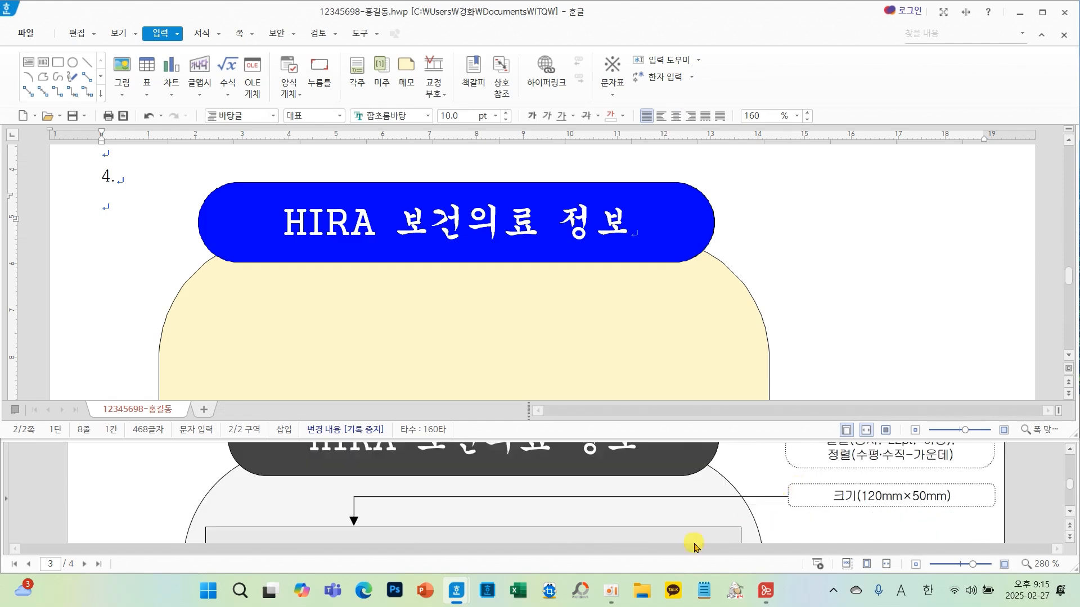
{"action": "scroll", "coordinate": [484, 500], "scroll_direction": "down", "scroll_amount": 3}
{"action": "scroll", "coordinate": [485, 502], "scroll_direction": "up", "scroll_amount": 4}
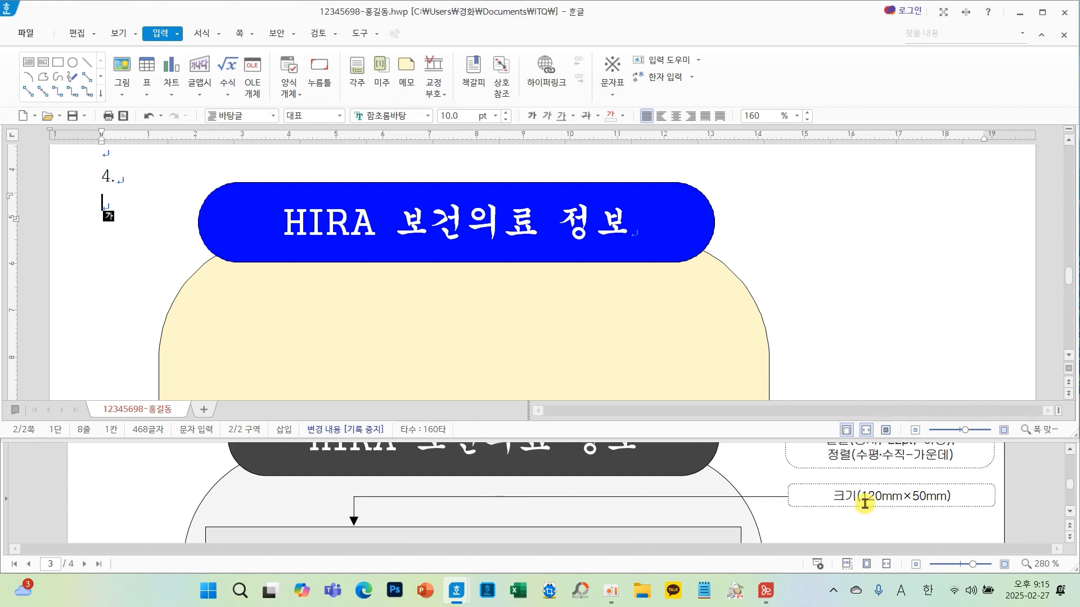
{"action": "left_click", "coordinate": [58, 62]}
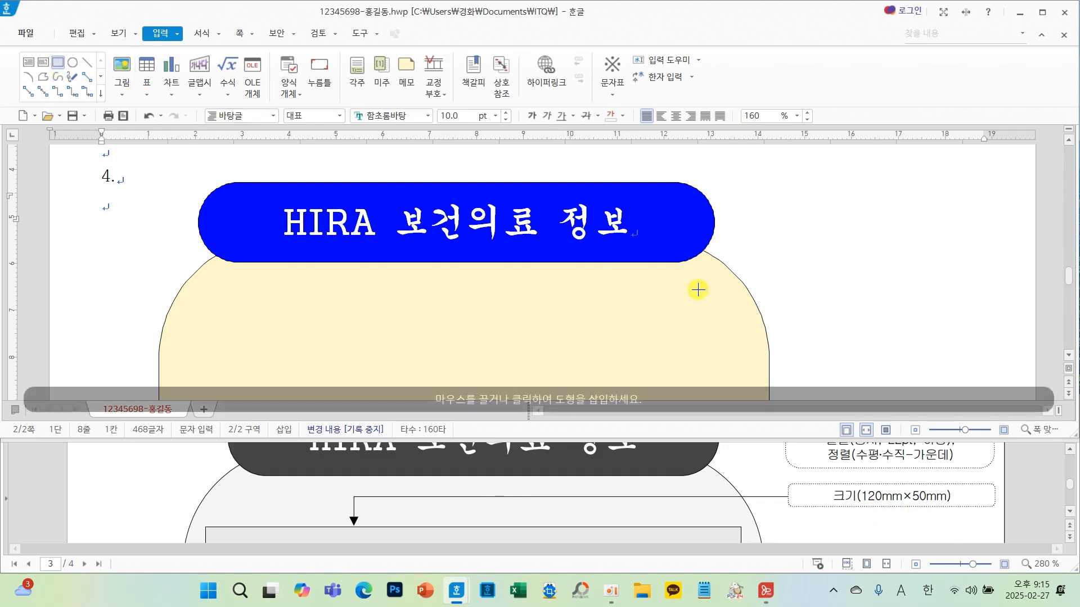
{"action": "left_click_drag", "start_coordinate": [690, 273], "coordinate": [909, 364]}
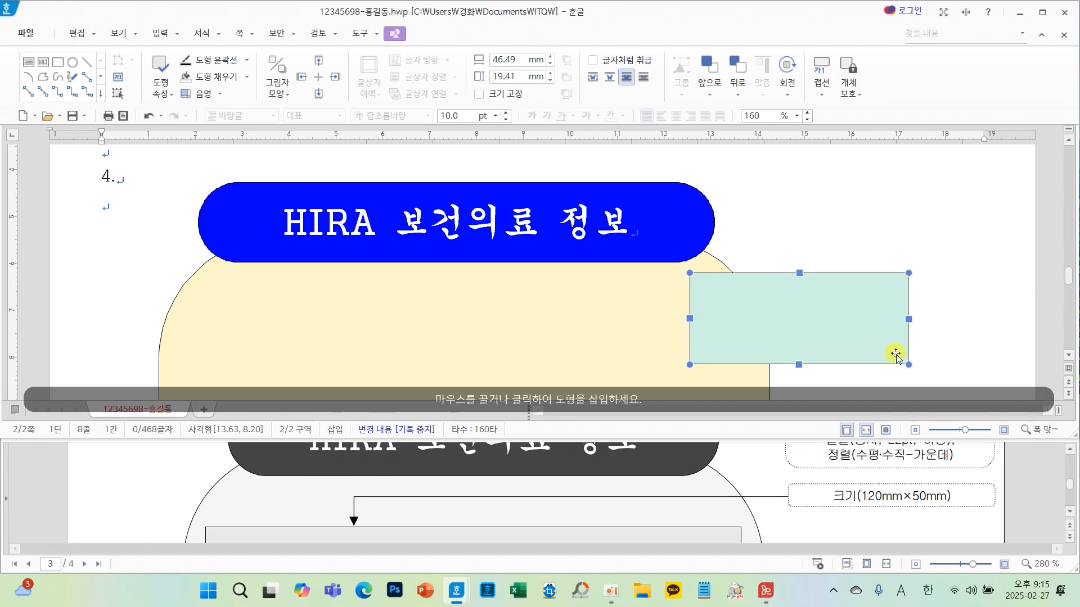
- Set the new rectangle's width to 120 mm and height to 50 mm
{"action": "double_click", "coordinate": [829, 316]}
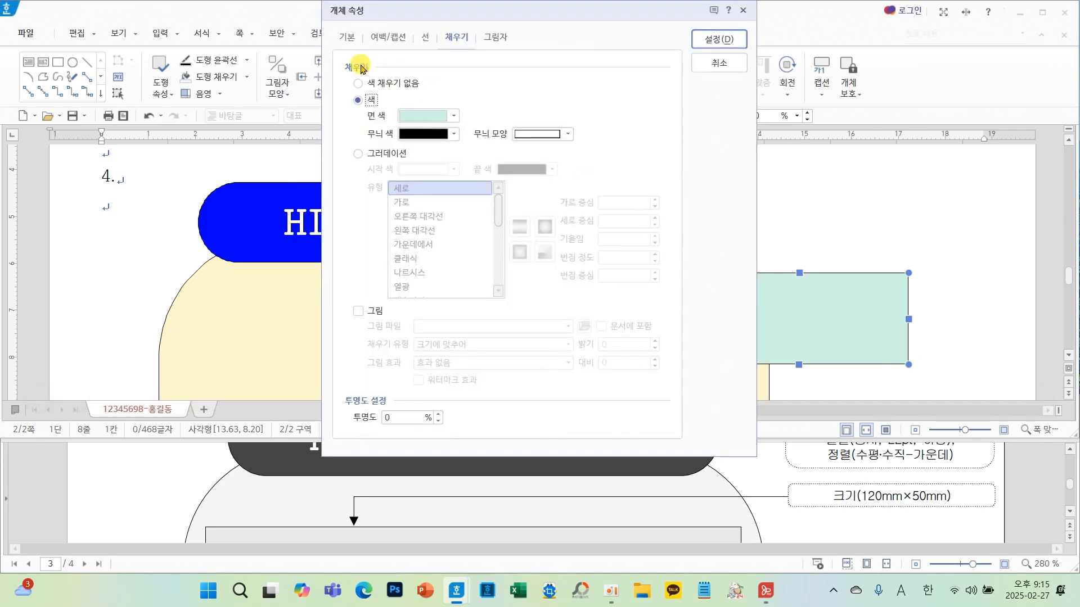
{"action": "left_click", "coordinate": [346, 37]}
{"action": "double_click", "coordinate": [489, 82]}
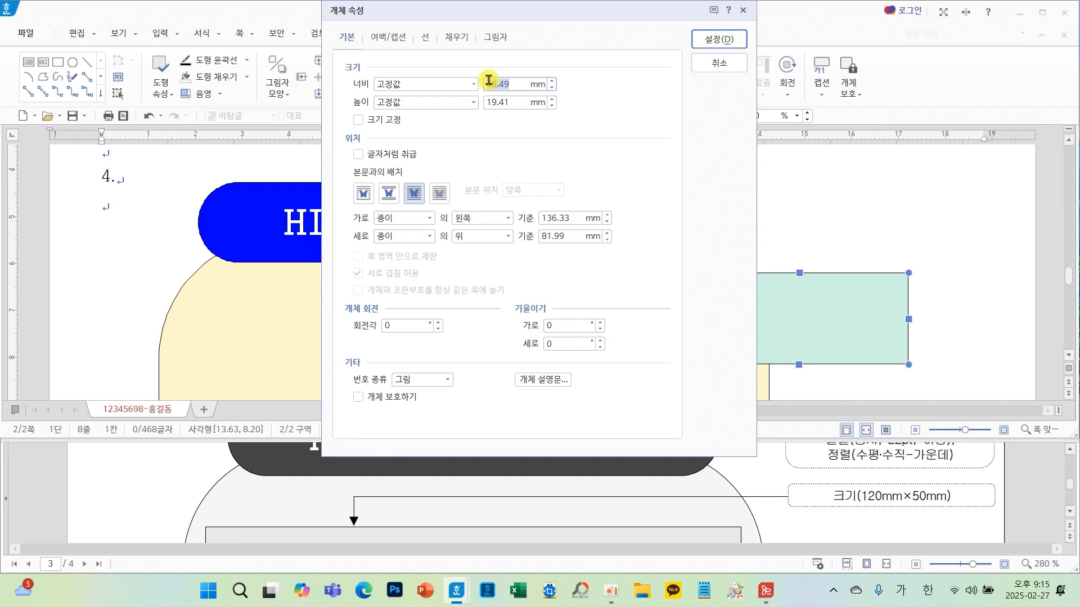
{"action": "type", "text": "120"}
{"action": "left_click", "coordinate": [520, 102]}
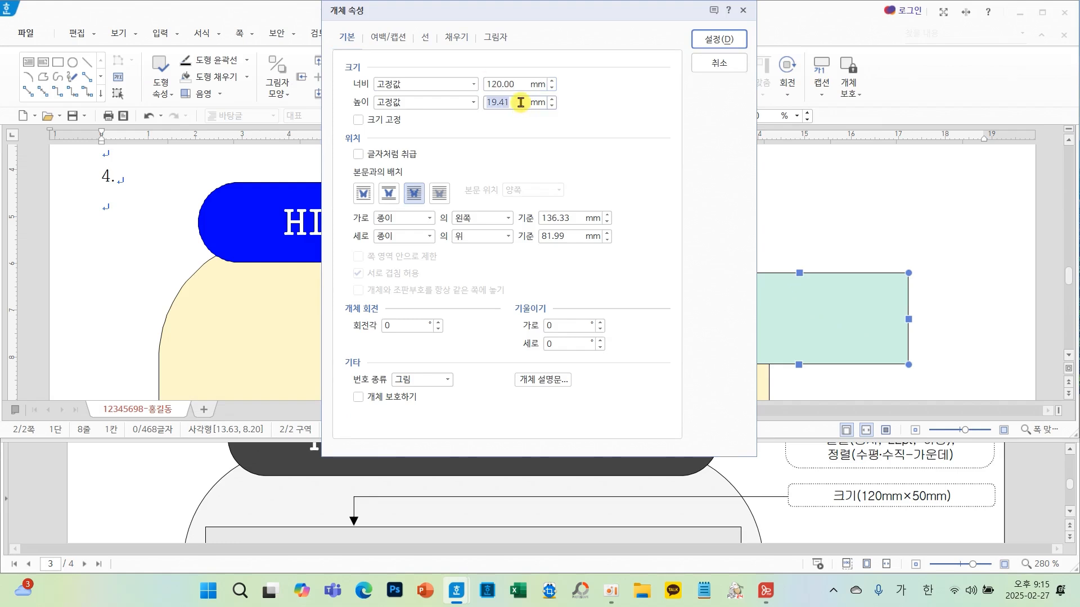
{"action": "type", "text": "50"}
- Fill the 120 × 50 mm rectangle with a light lavender colour
{"action": "left_click", "coordinate": [425, 38]}
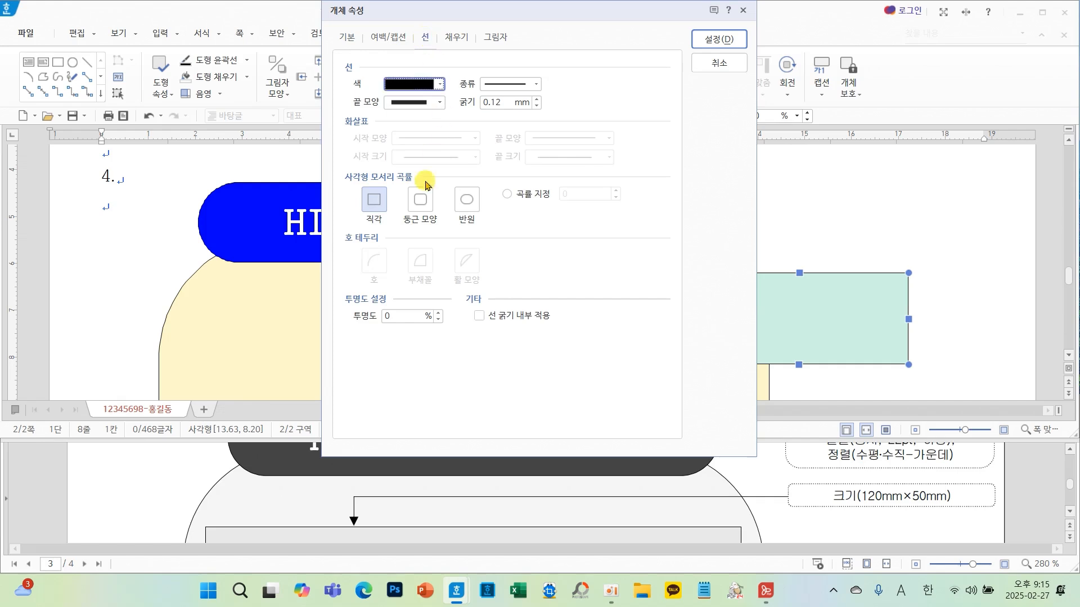
{"action": "left_click", "coordinate": [457, 38]}
{"action": "left_click", "coordinate": [453, 116]}
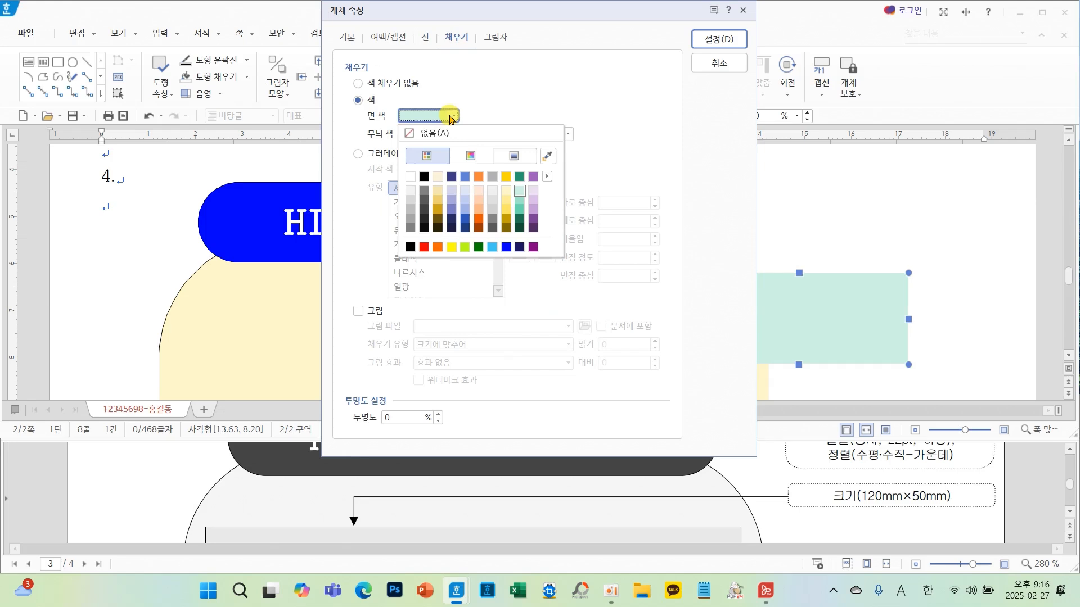
{"action": "left_click", "coordinate": [534, 191]}
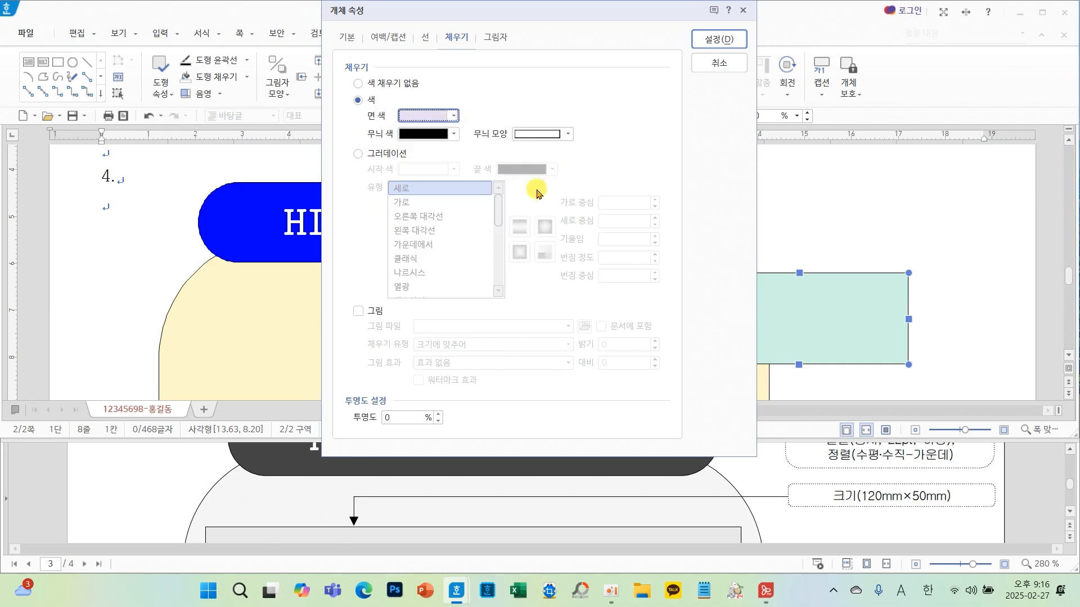
{"action": "left_click", "coordinate": [720, 40]}
- Move the lavender rectangle inside the yellow shape, centred below the title box, and deselect it
{"action": "left_click_drag", "start_coordinate": [815, 261], "coordinate": [324, 275]}
{"action": "mouse_move", "coordinate": [389, 293]}
{"action": "left_mouse_down"}
{"action": "mouse_move", "coordinate": [366, 293]}
{"action": "mouse_move", "coordinate": [369, 319]}
{"action": "mouse_move", "coordinate": [400, 310]}
{"action": "left_mouse_up"}
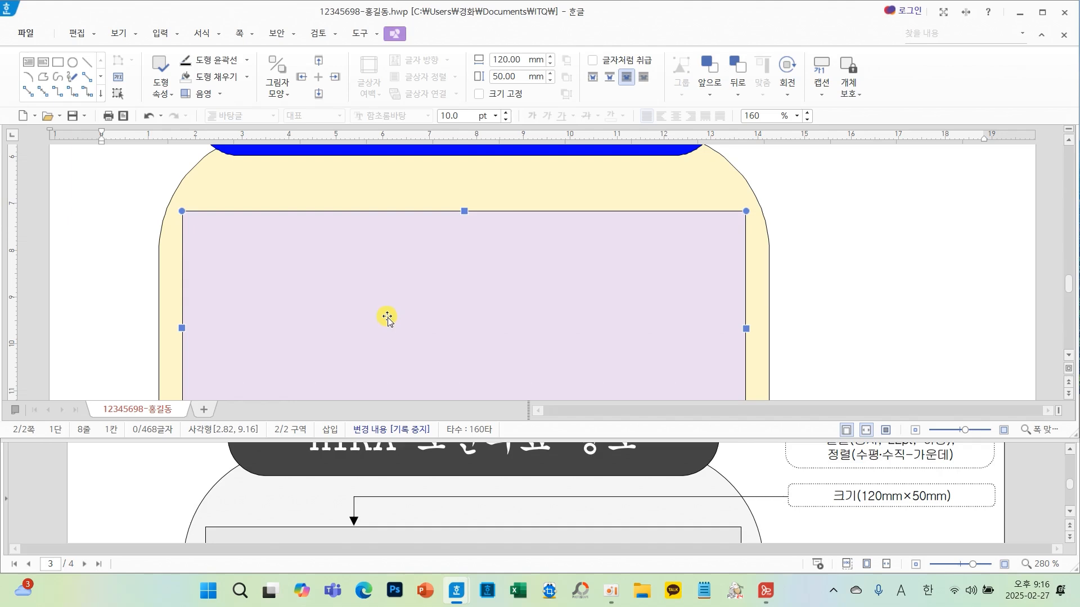
{"action": "scroll", "coordinate": [387, 317], "scroll_direction": "down", "scroll_amount": 2}
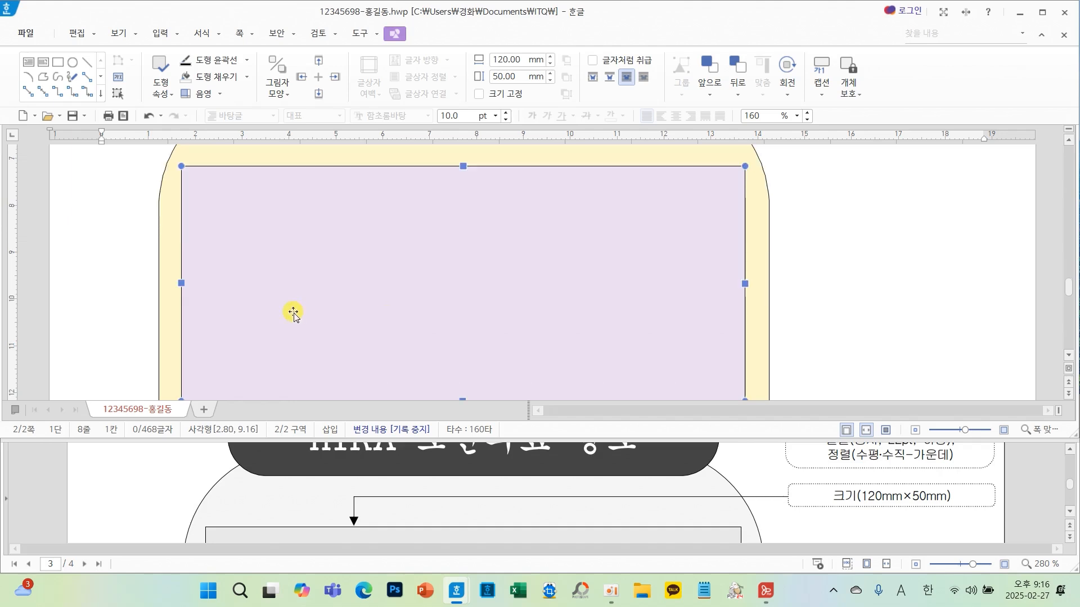
{"action": "scroll", "coordinate": [369, 270], "scroll_direction": "up", "scroll_amount": 3}
{"action": "scroll", "coordinate": [369, 270], "scroll_direction": "down", "scroll_amount": 3}
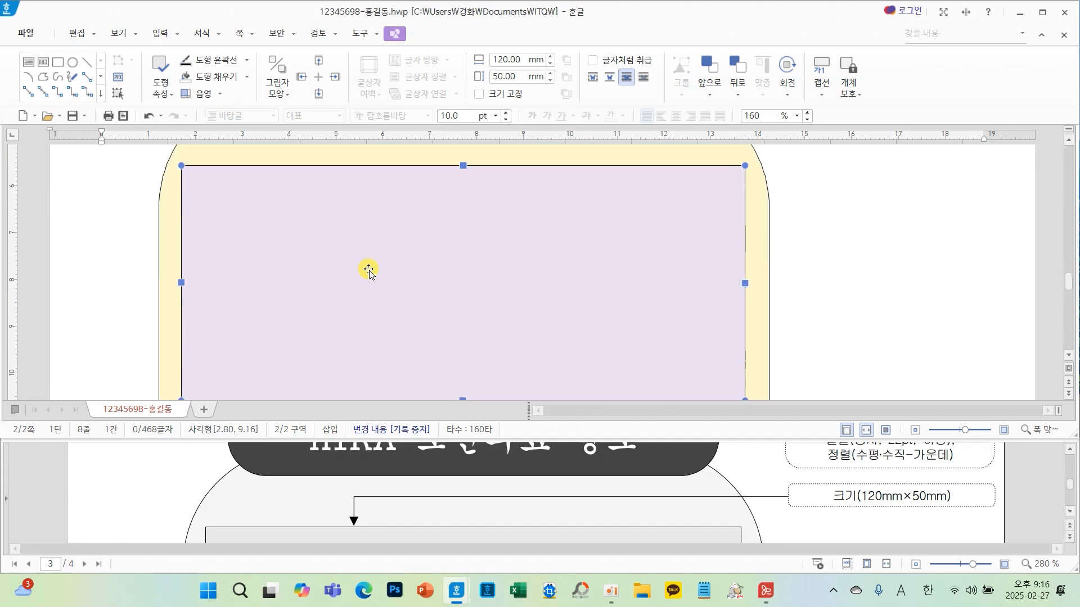
{"action": "key", "text": "Up"}
{"action": "key", "text": "Up"}
{"action": "key", "text": "Up"}
{"action": "key", "text": "Right"}
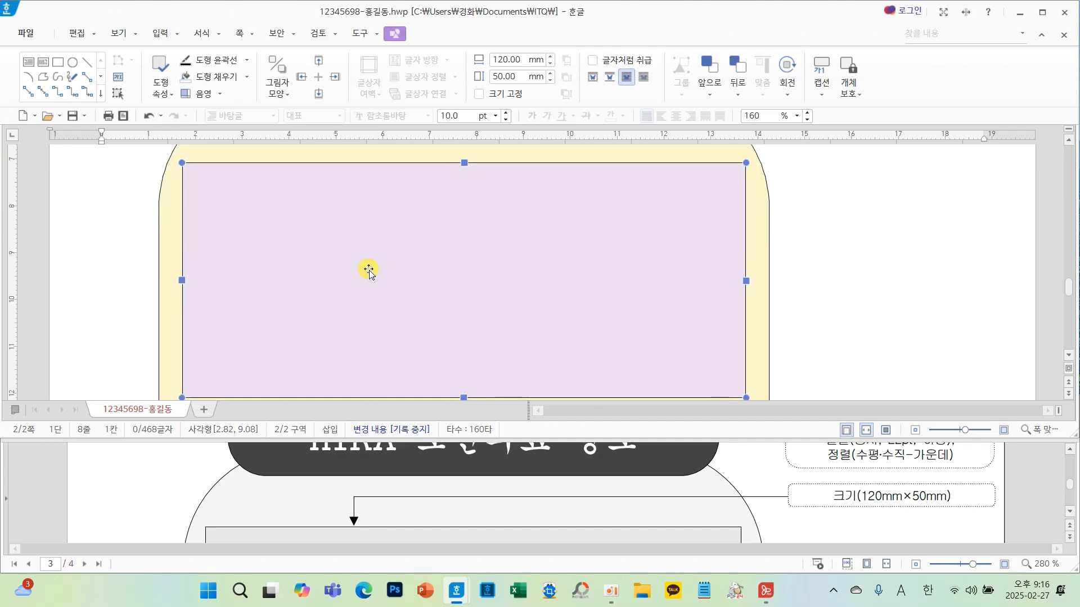
{"action": "scroll", "coordinate": [368, 270], "scroll_direction": "up", "scroll_amount": 3}
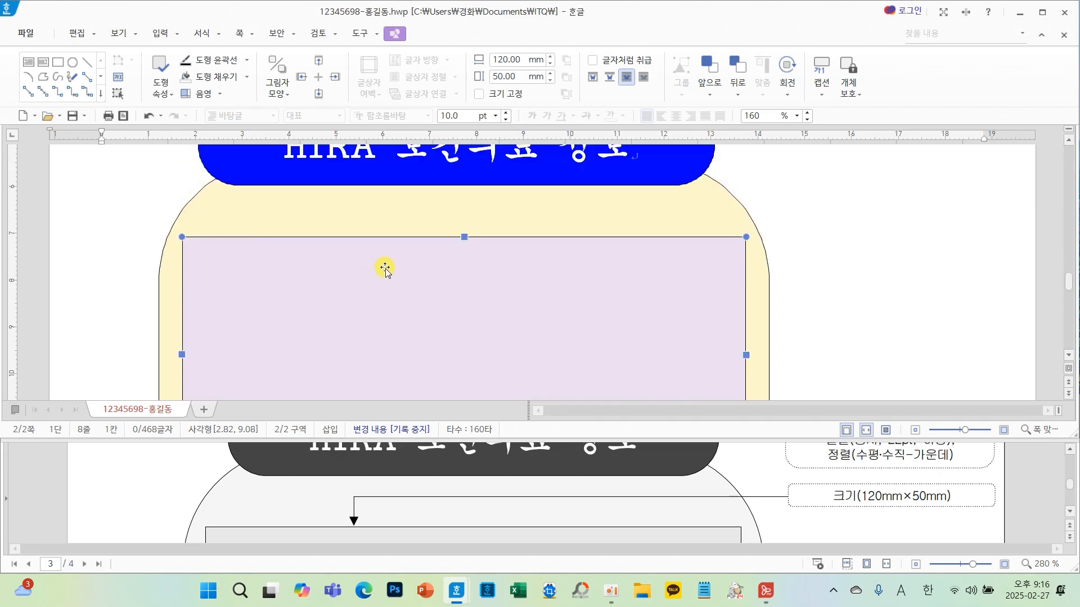
{"action": "key", "text": "Escape"}
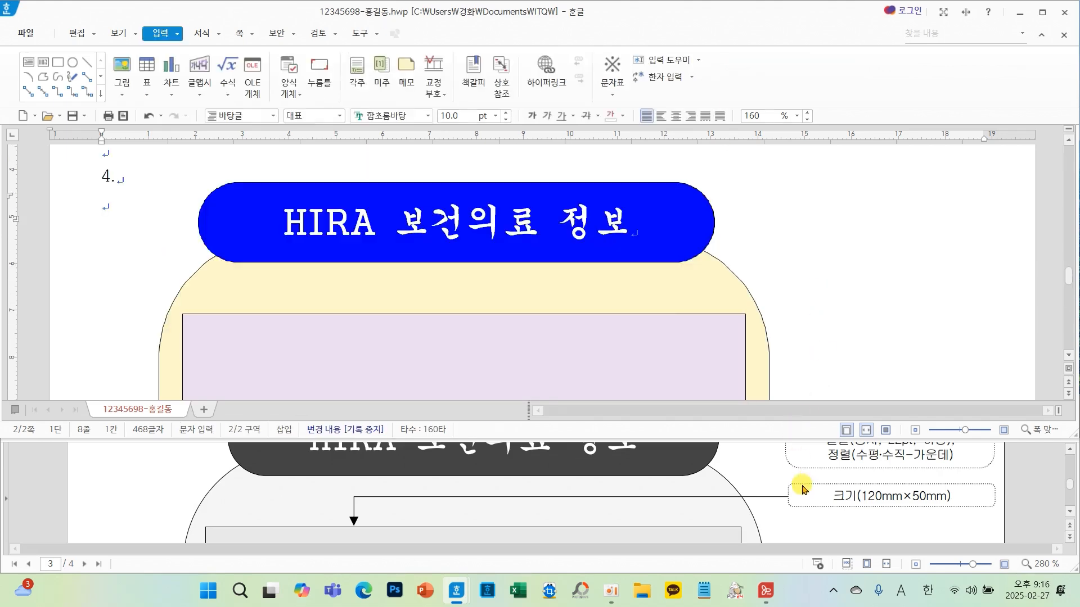
- Choose the picture 로고1 from Documents\ITQ\Picture for insertion, embedded in the document
{"action": "scroll", "coordinate": [803, 490], "scroll_direction": "down", "scroll_amount": 4}
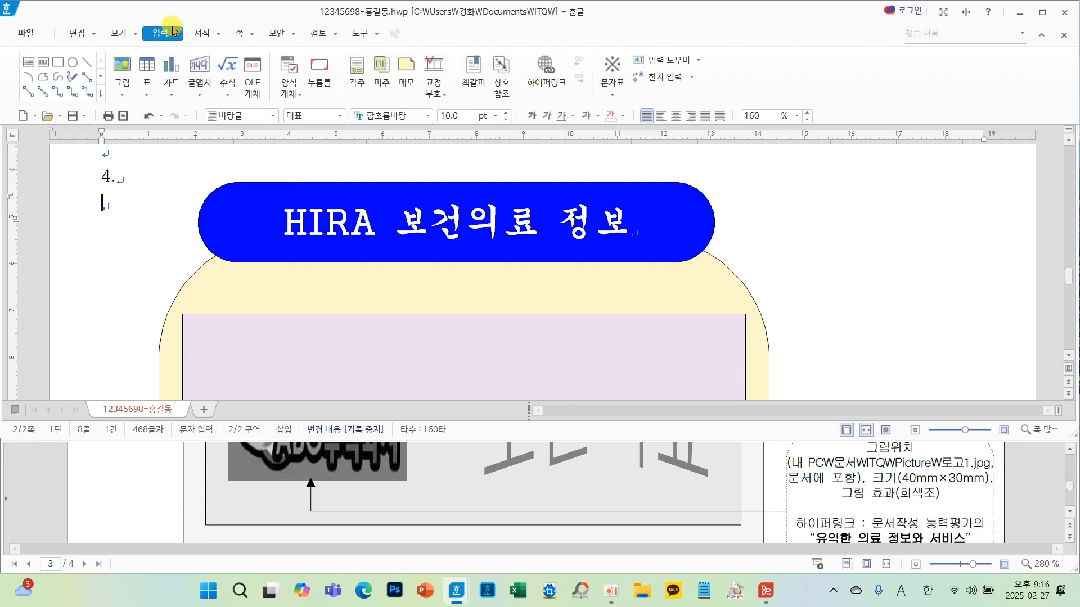
{"action": "left_click", "coordinate": [128, 68]}
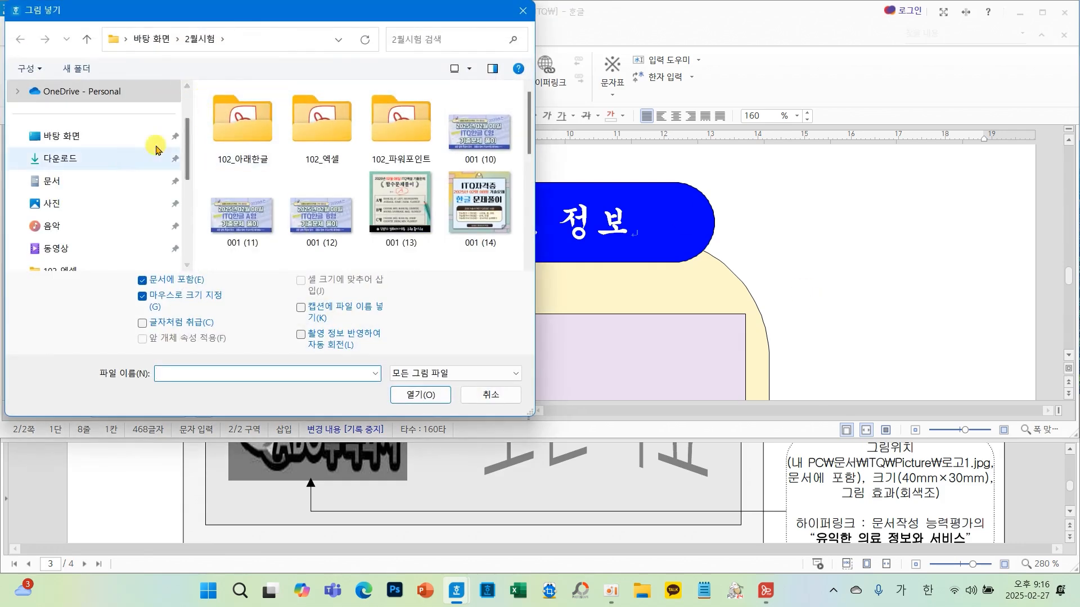
{"action": "left_click", "coordinate": [49, 183]}
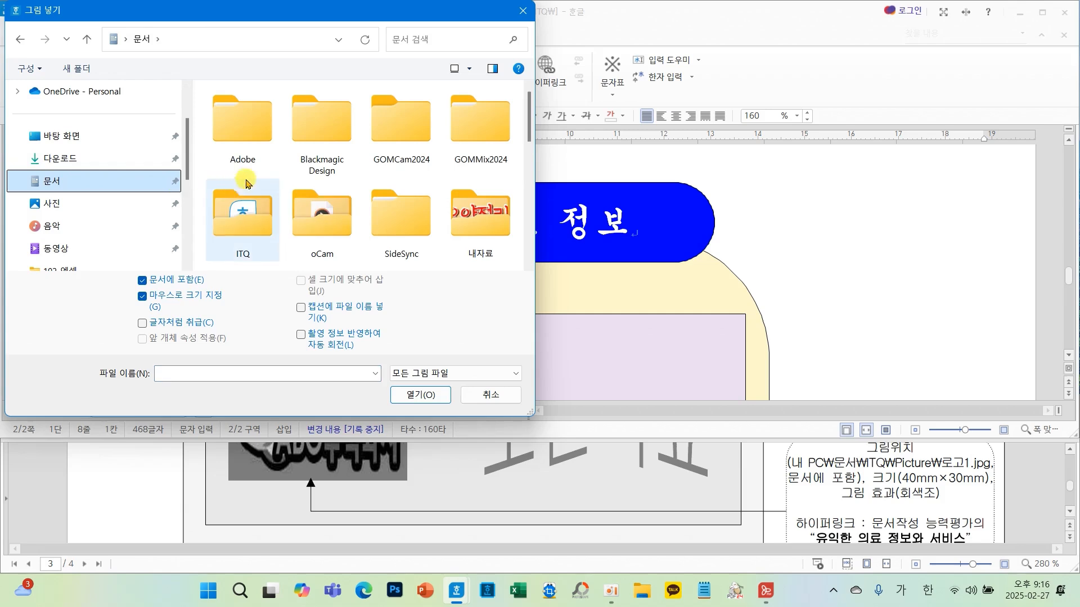
{"action": "double_click", "coordinate": [241, 213]}
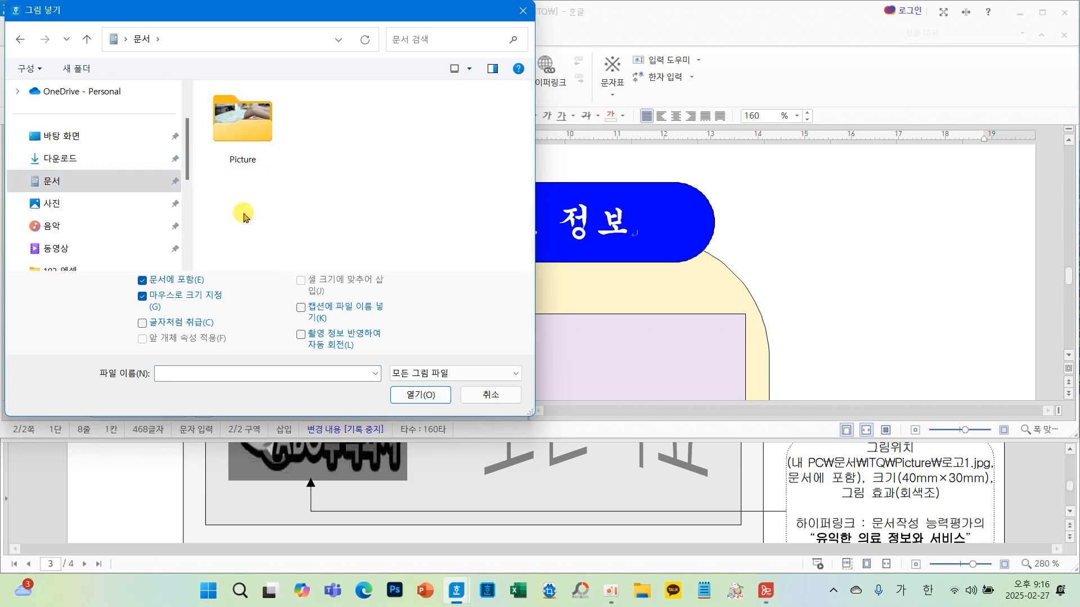
{"action": "double_click", "coordinate": [236, 130]}
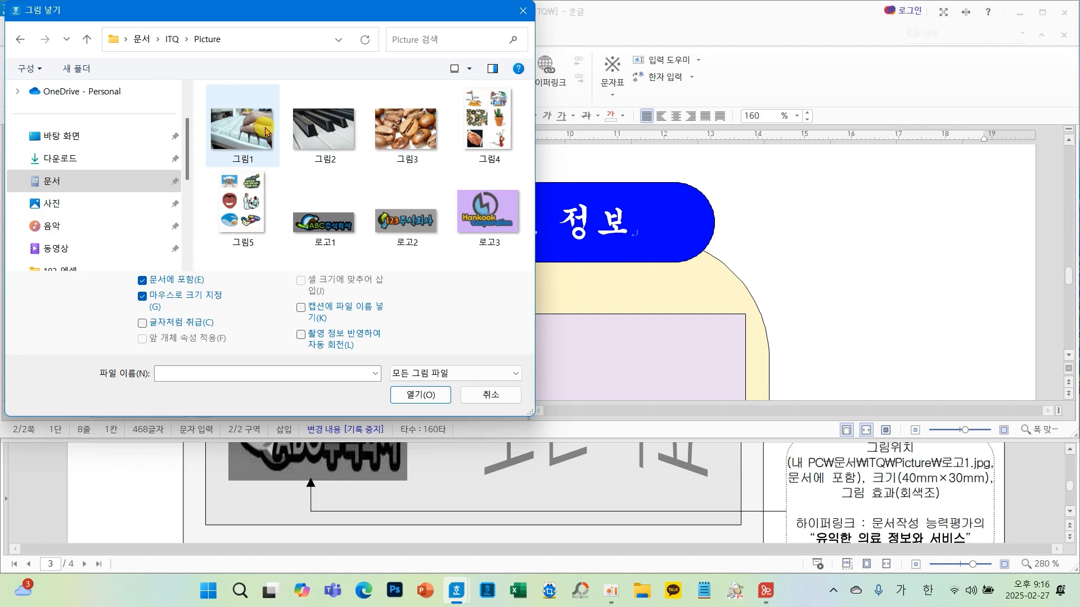
{"action": "left_click", "coordinate": [333, 226]}
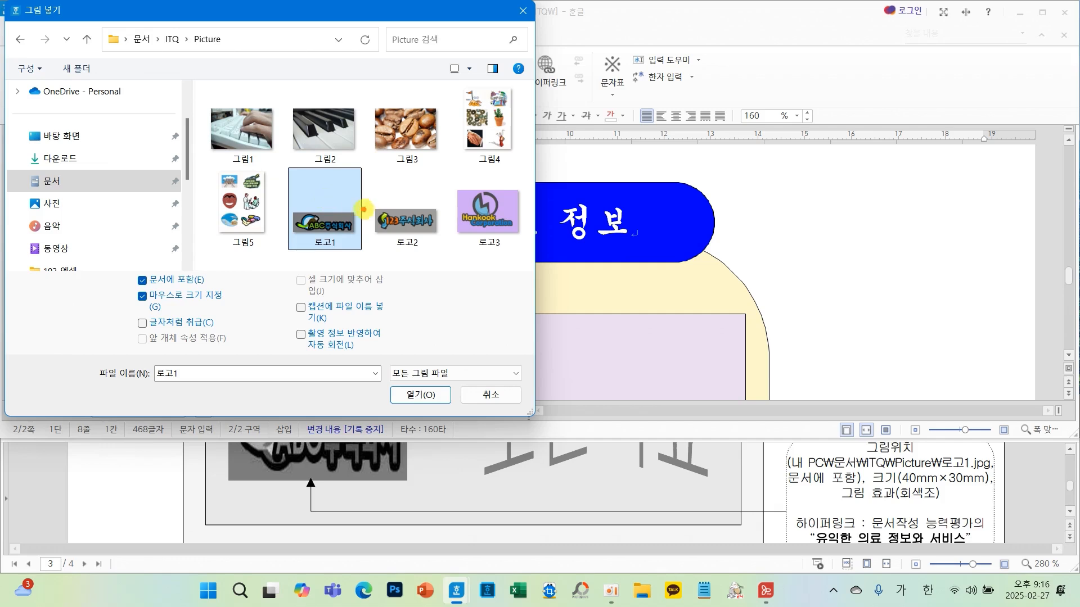
{"action": "mouse_move", "coordinate": [350, 223]}
{"action": "left_mouse_down"}
{"action": "mouse_move", "coordinate": [265, 239]}
{"action": "mouse_move", "coordinate": [340, 243]}
{"action": "left_mouse_up"}
{"action": "left_click_drag", "start_coordinate": [105, 256], "coordinate": [230, 294]}
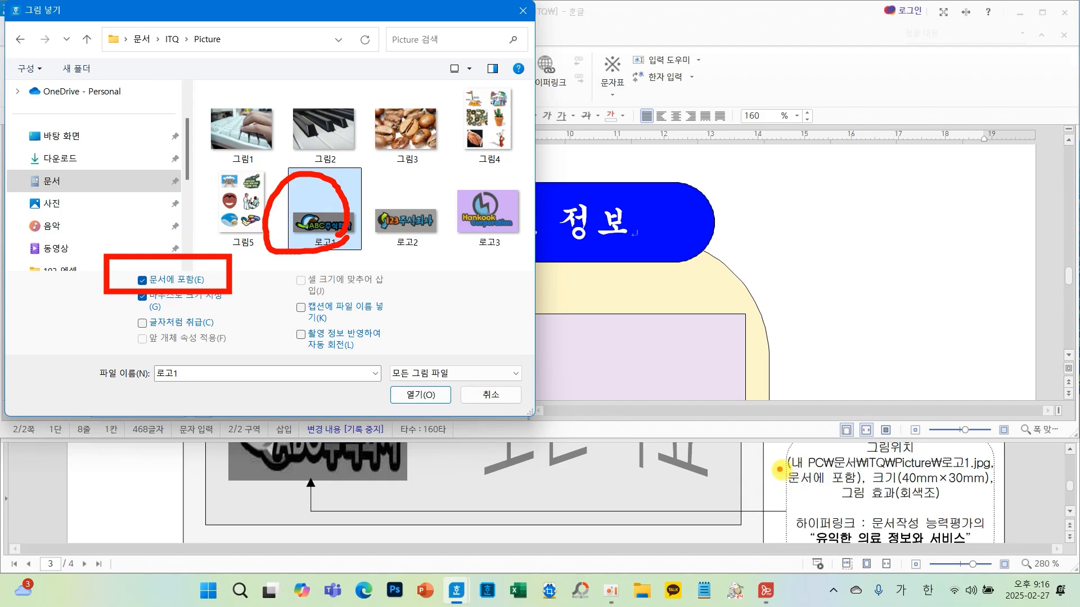
{"action": "left_click_drag", "start_coordinate": [771, 464], "coordinate": [869, 490]}
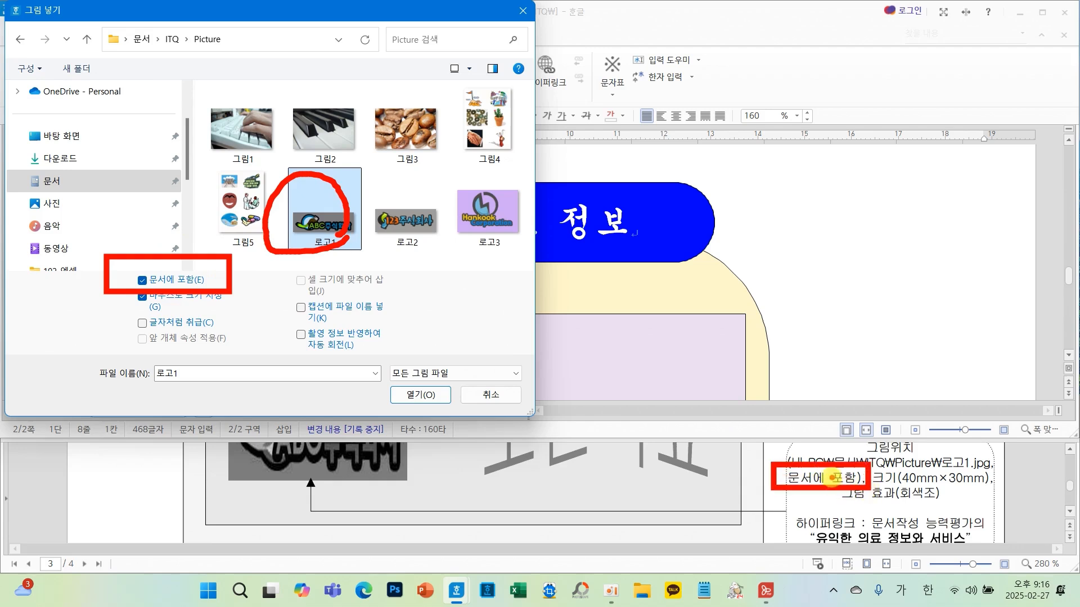
{"action": "key", "text": "Escape"}
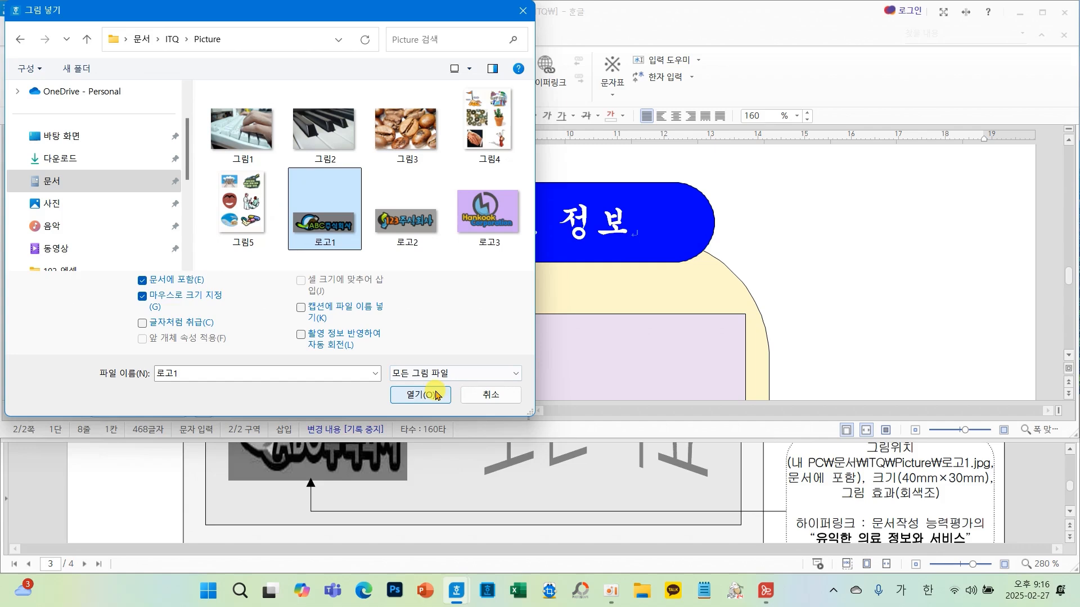
{"action": "left_click", "coordinate": [435, 397]}
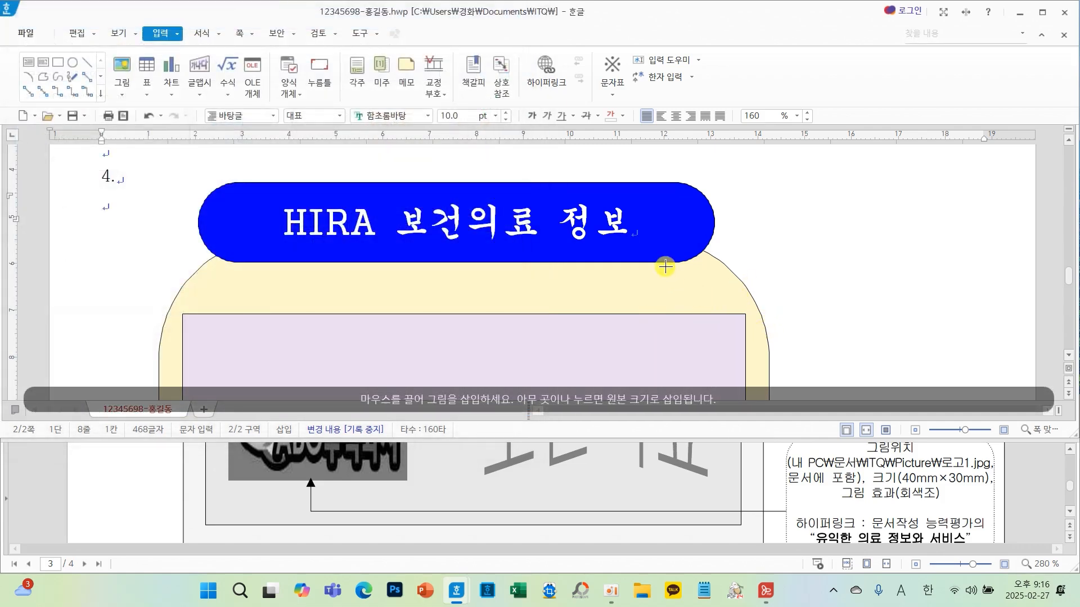
- Insert the logo picture beside the title box, then set its size to 40 mm wide by 30 mm high with the size fixed
{"action": "mouse_move", "coordinate": [665, 267]}
{"action": "left_mouse_down"}
{"action": "mouse_move", "coordinate": [783, 354]}
{"action": "mouse_move", "coordinate": [793, 376]}
{"action": "left_mouse_up"}
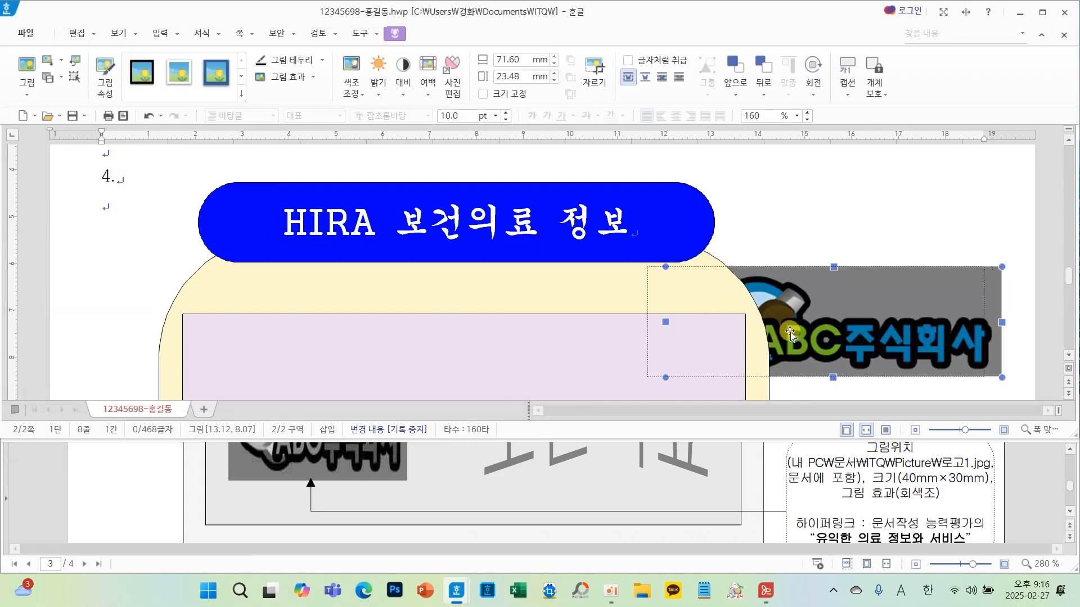
{"action": "left_click_drag", "start_coordinate": [790, 334], "coordinate": [712, 334]}
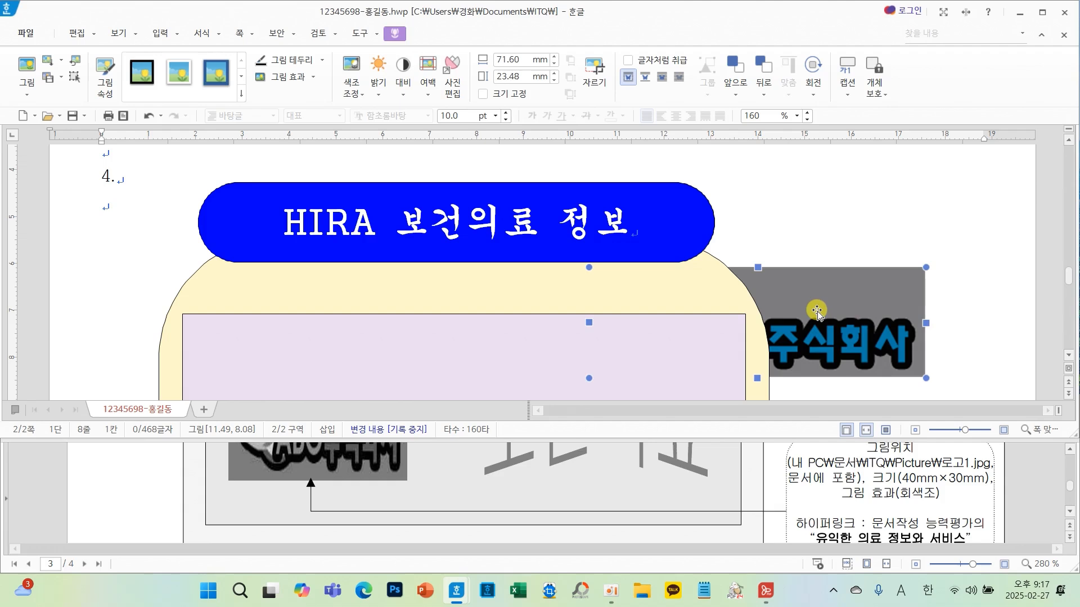
{"action": "double_click", "coordinate": [816, 311]}
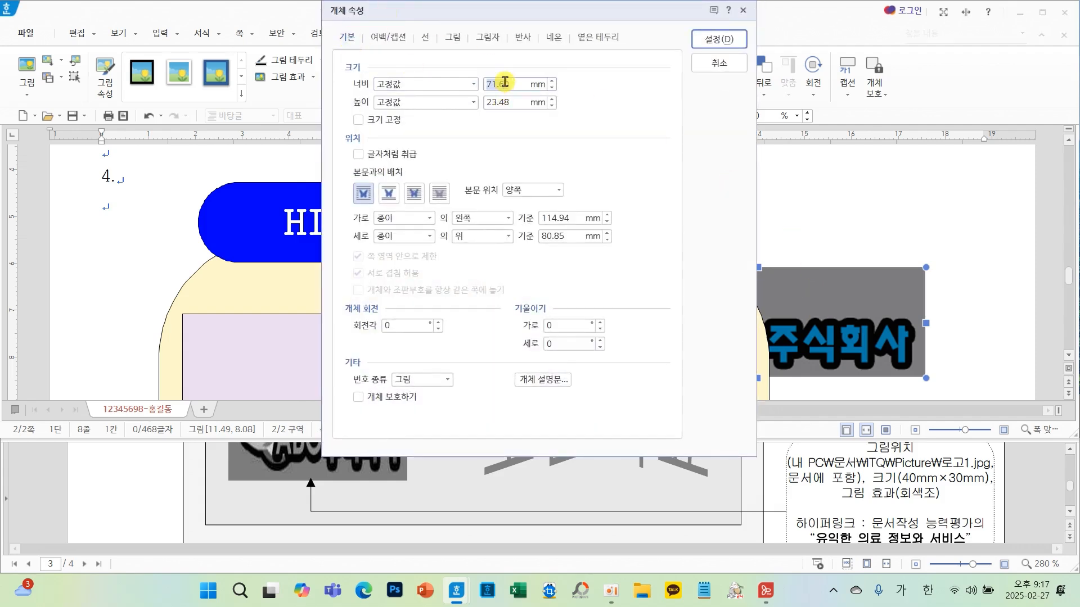
{"action": "type", "text": "40"}
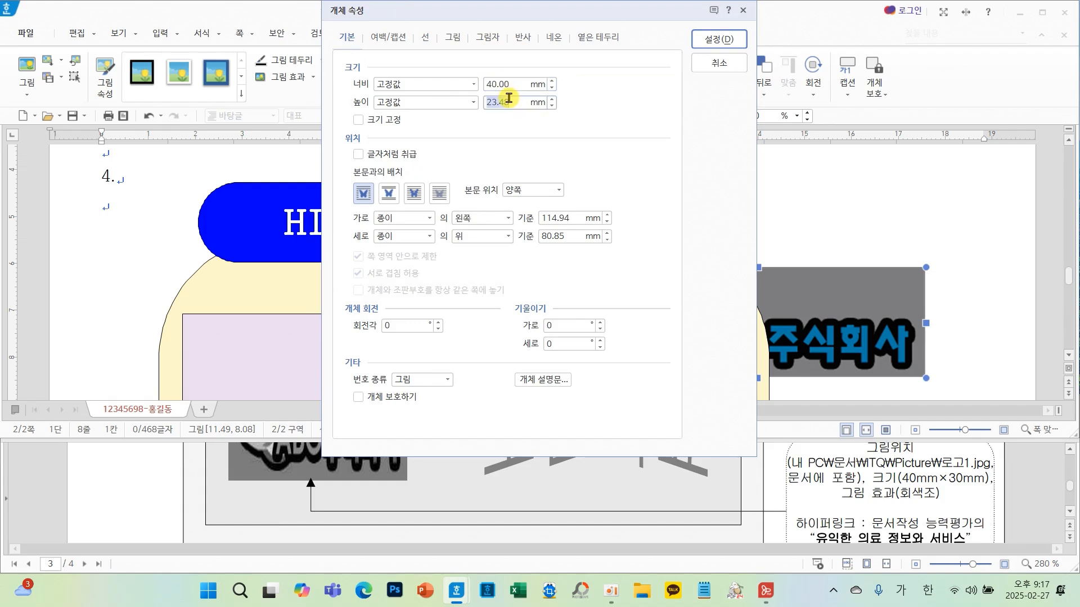
{"action": "type", "text": "30"}
{"action": "left_click", "coordinate": [360, 120]}
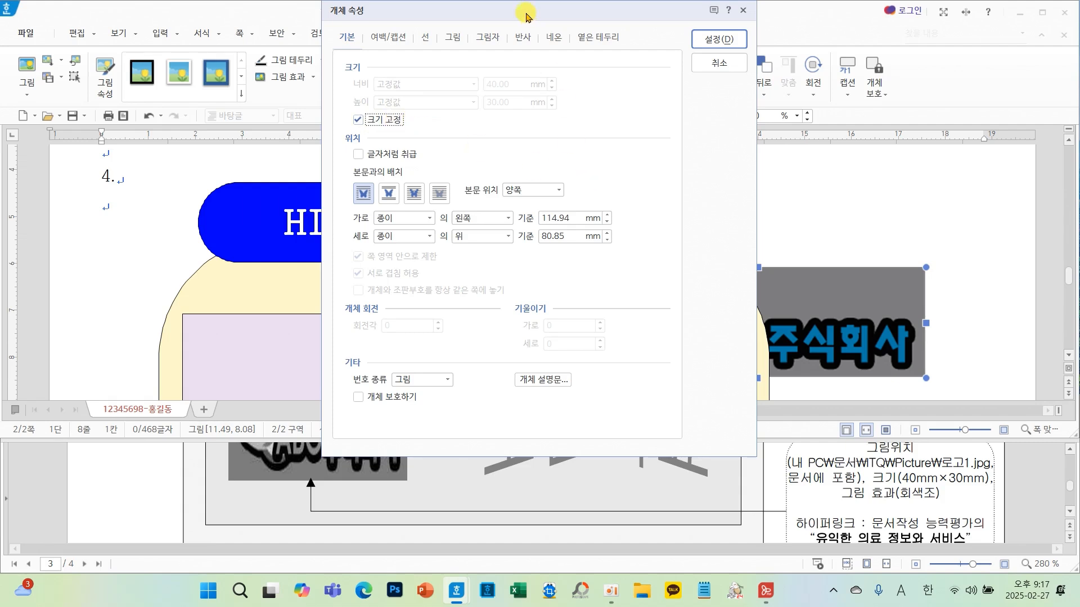
- Place the logo in front of text and apply the greyscale picture effect
{"action": "left_click_drag", "start_coordinate": [528, 17], "coordinate": [397, 69]}
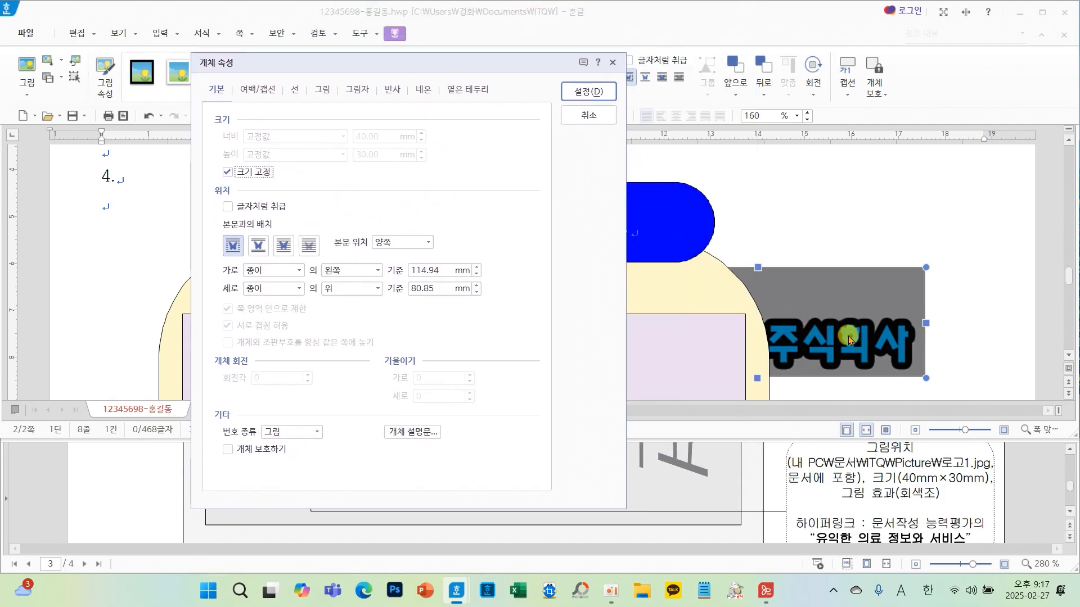
{"action": "left_click", "coordinate": [285, 248]}
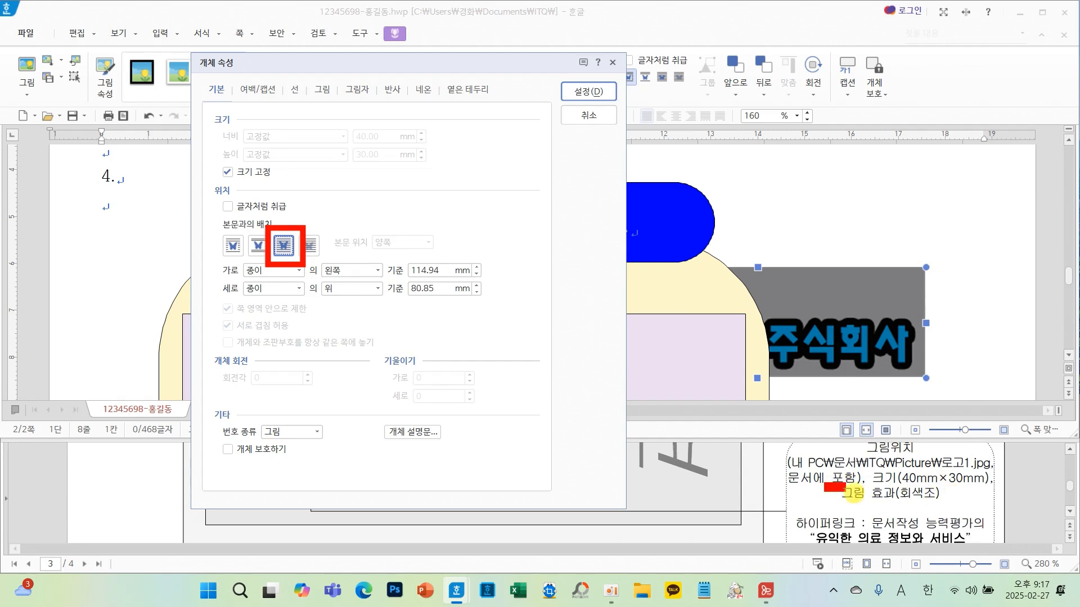
{"action": "left_click", "coordinate": [322, 91]}
{"action": "left_click", "coordinate": [231, 384]}
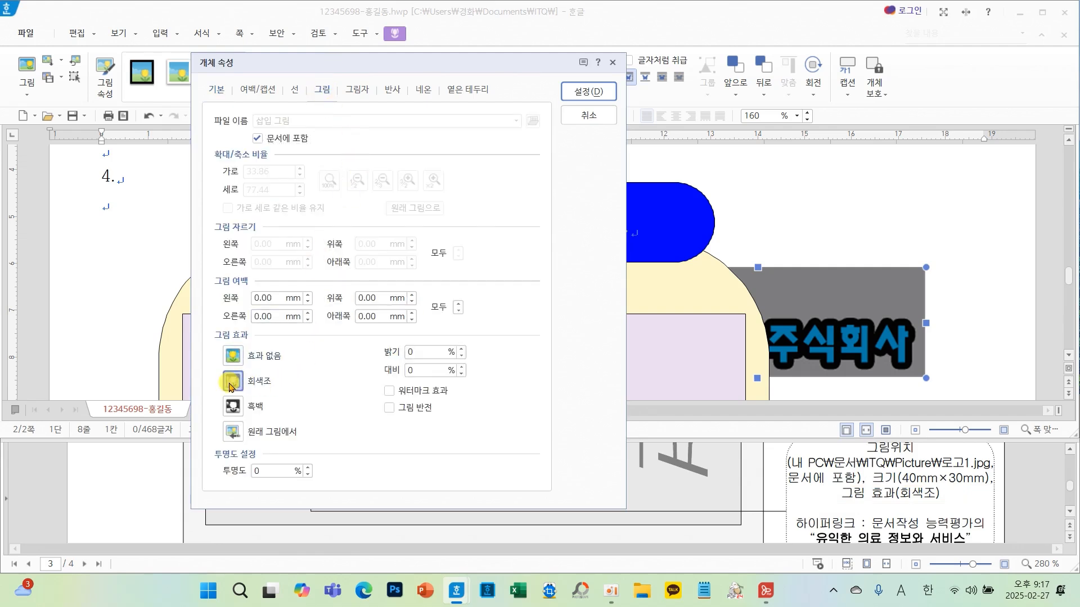
{"action": "left_click_drag", "start_coordinate": [205, 362], "coordinate": [307, 404]}
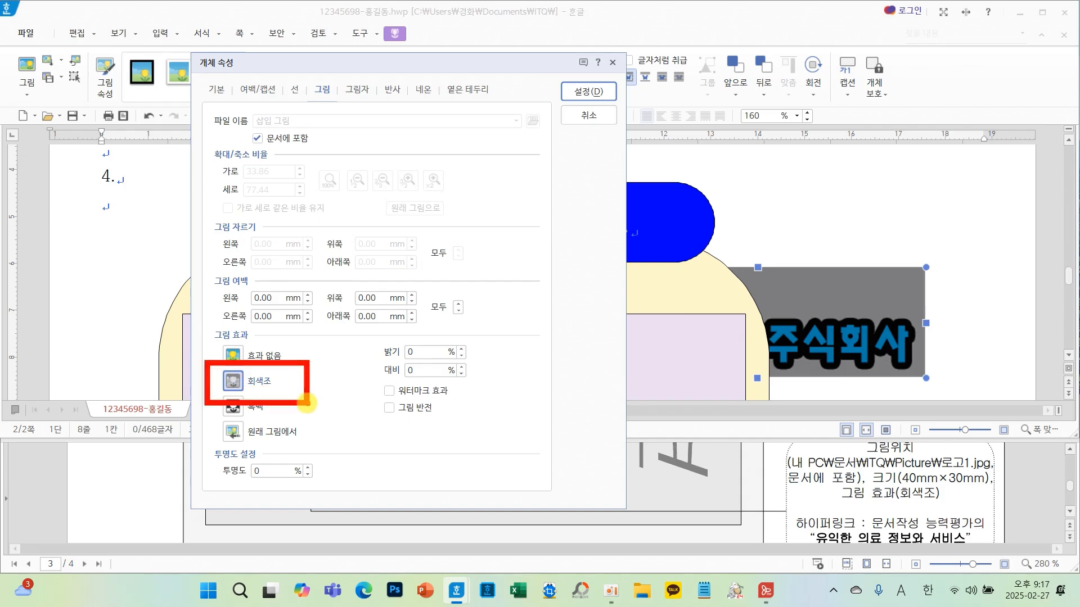
{"action": "left_click", "coordinate": [588, 91]}
- Move the logo into the upper-left area of the lavender rectangle and deselect it
{"action": "left_click_drag", "start_coordinate": [680, 323], "coordinate": [313, 385]}
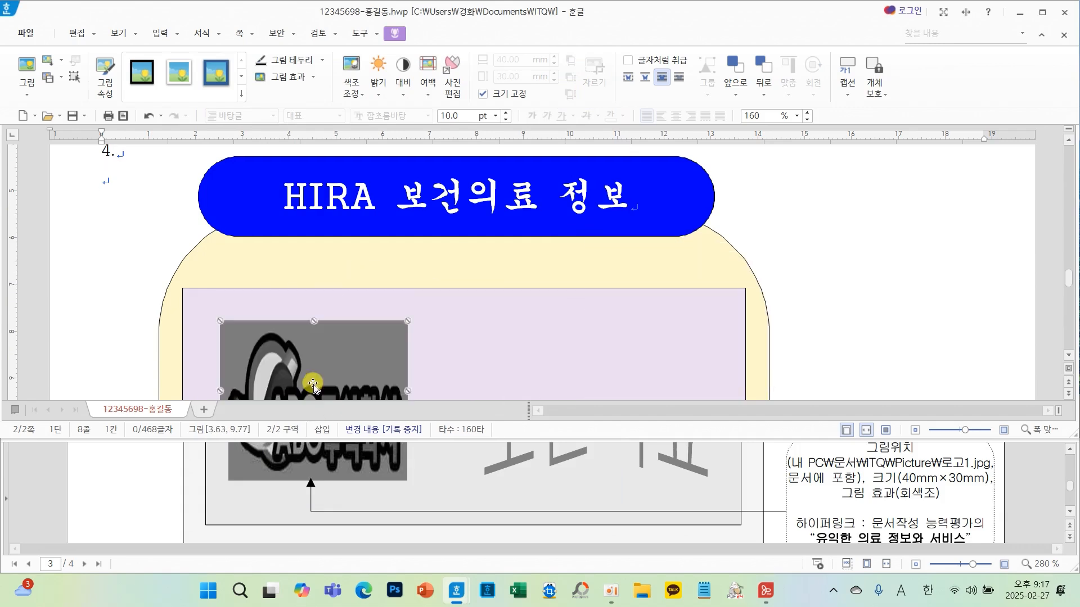
{"action": "left_click_drag", "start_coordinate": [323, 343], "coordinate": [308, 358]}
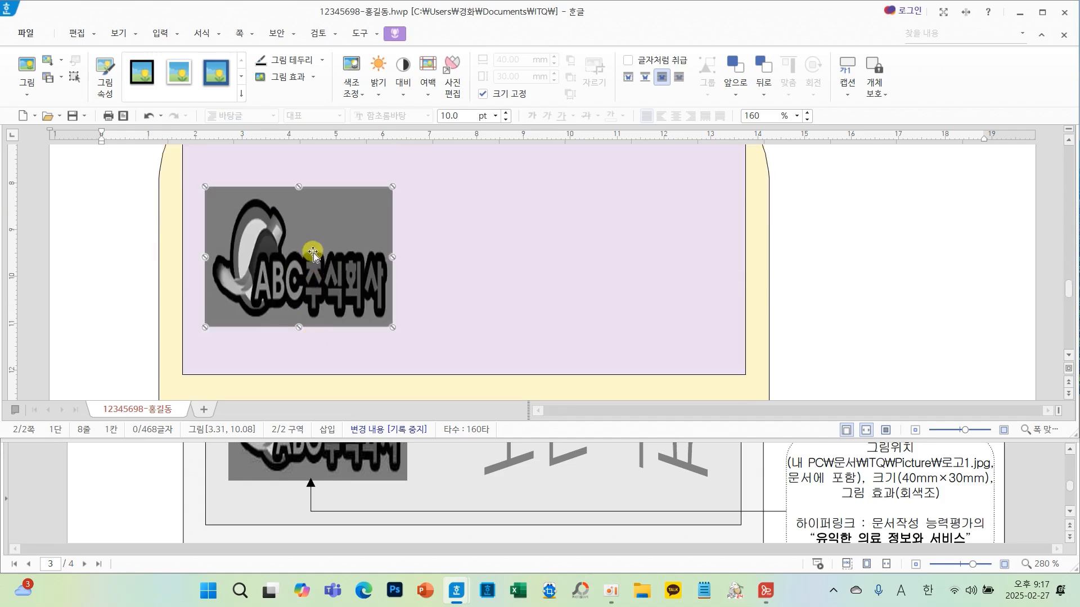
{"action": "scroll", "coordinate": [875, 480], "scroll_direction": "down", "scroll_amount": 2}
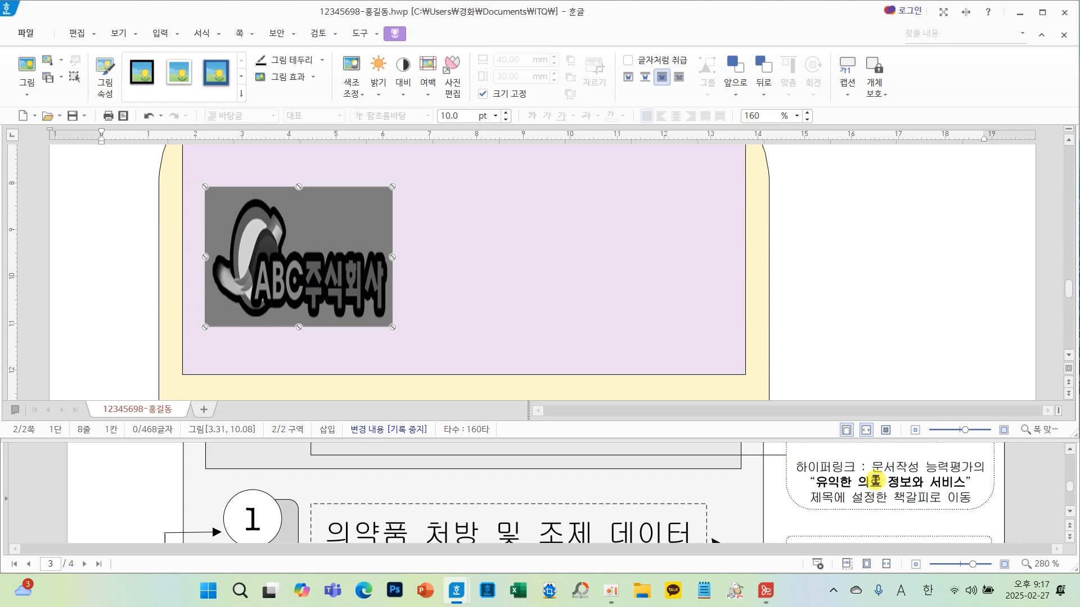
{"action": "mouse_move", "coordinate": [793, 462]}
{"action": "left_mouse_down"}
{"action": "mouse_move", "coordinate": [717, 479]}
{"action": "mouse_move", "coordinate": [765, 455]}
{"action": "mouse_move", "coordinate": [754, 497]}
{"action": "mouse_move", "coordinate": [794, 460]}
{"action": "left_mouse_up"}
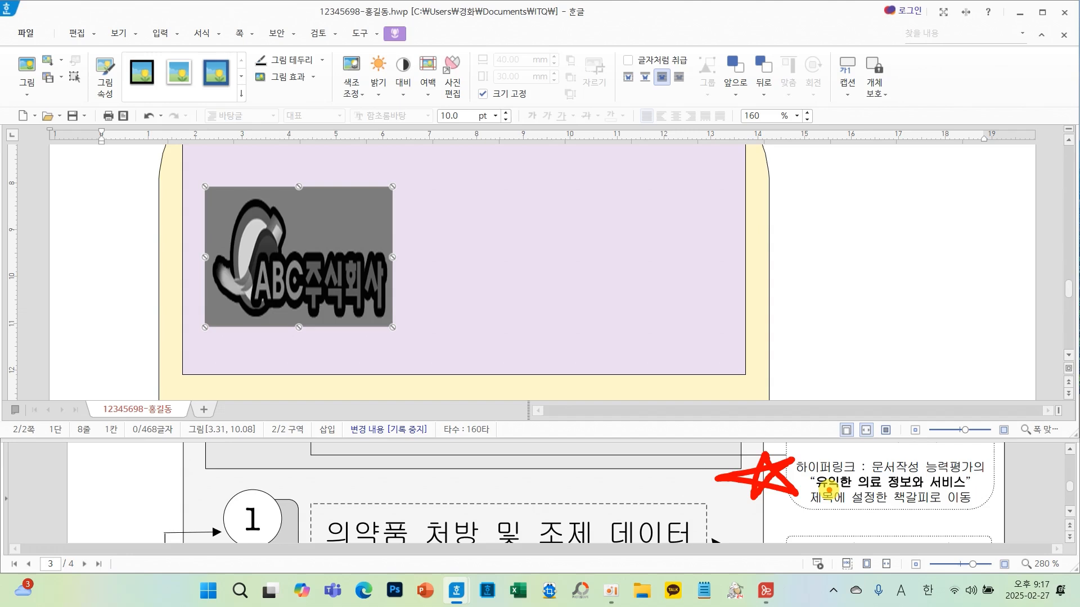
{"action": "key", "text": "Escape"}
{"action": "scroll", "coordinate": [700, 505], "scroll_direction": "up", "scroll_amount": 2}
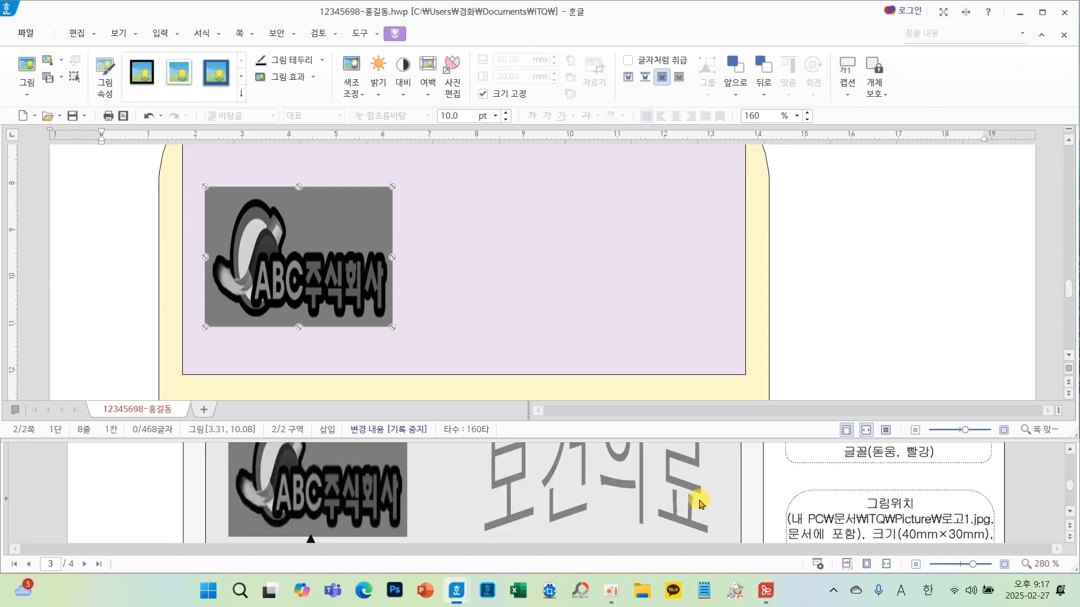
{"action": "scroll", "coordinate": [700, 505], "scroll_direction": "up", "scroll_amount": 1}
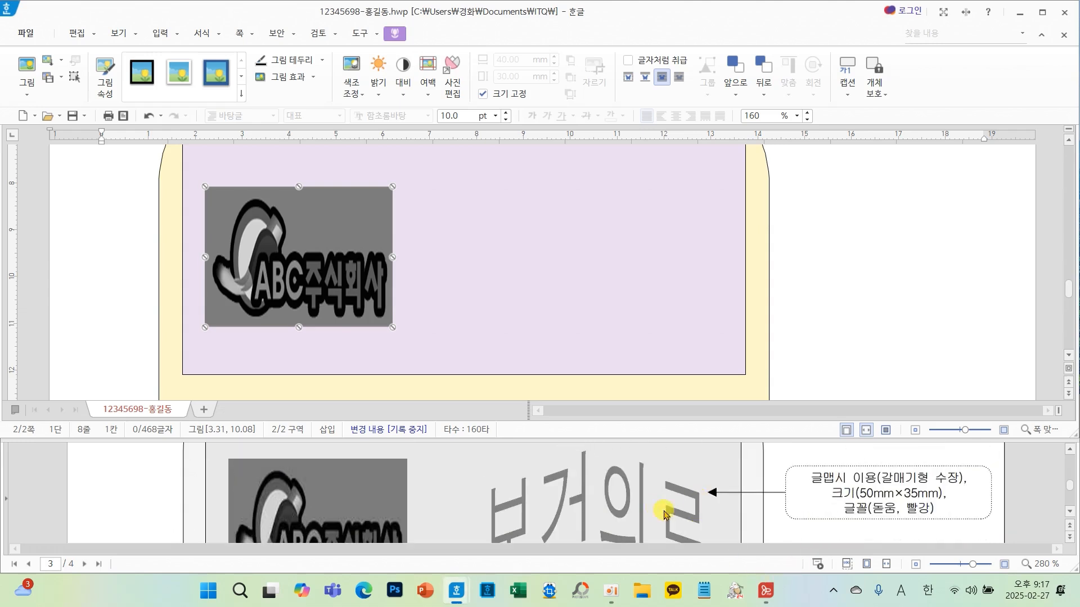
{"action": "left_click", "coordinate": [855, 318]}
{"action": "scroll", "coordinate": [854, 318], "scroll_direction": "up", "scroll_amount": 3}
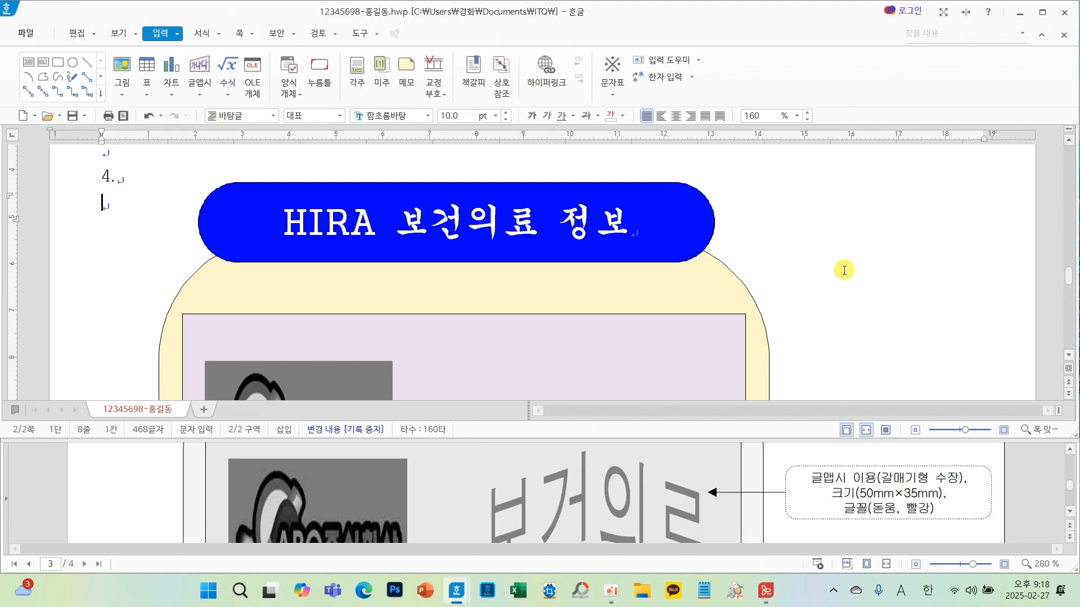
- Create WordArt reading 보건의료 with the chevron-type shape and the 돋움 font
{"action": "left_click", "coordinate": [196, 68]}
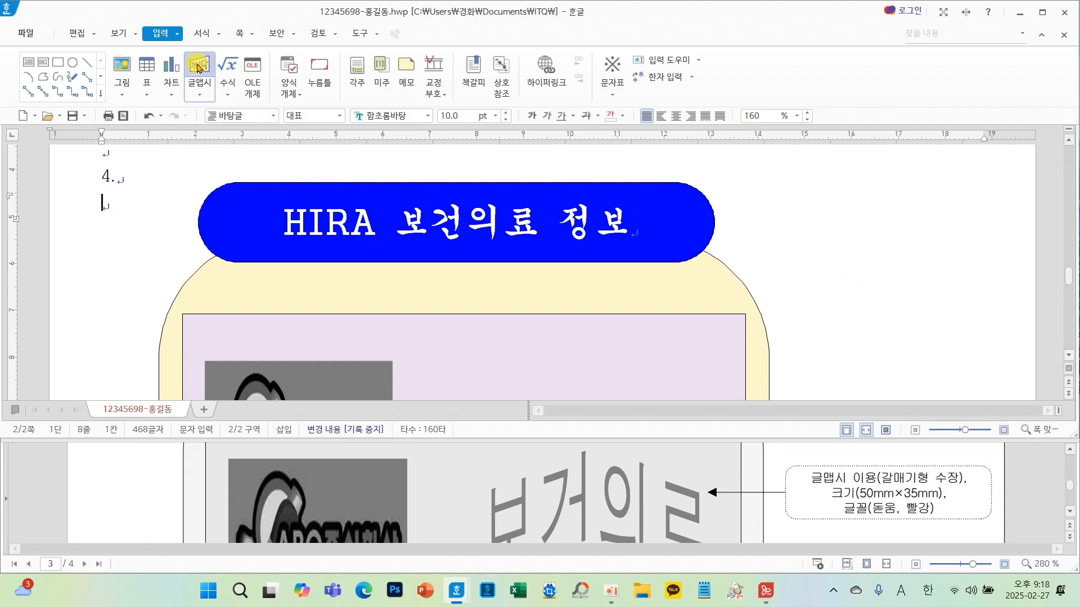
{"action": "type", "text": "ㅂ"}
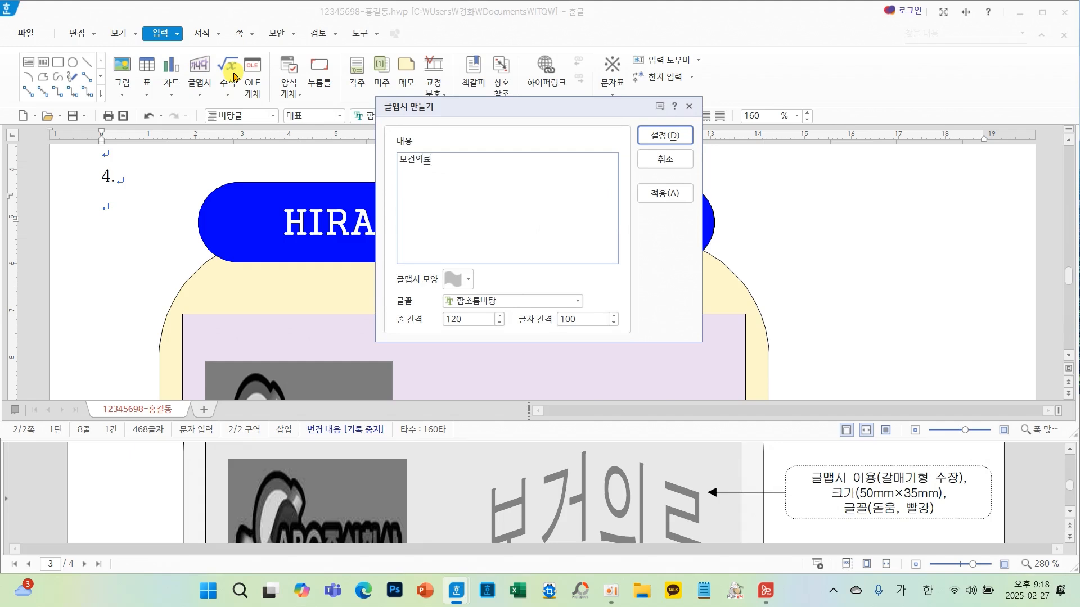
{"action": "left_click", "coordinate": [470, 280]}
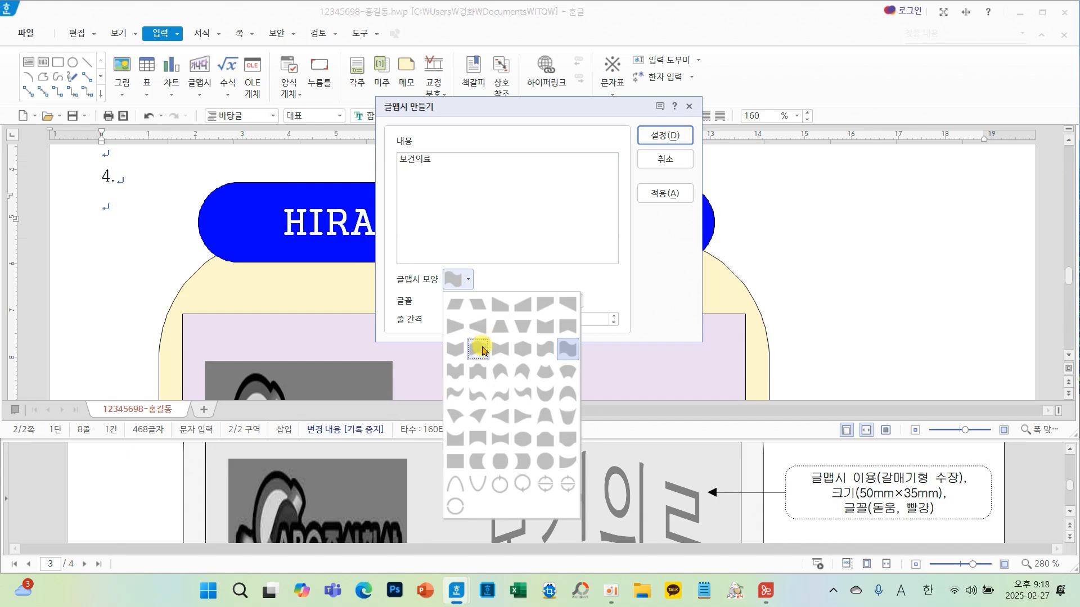
{"action": "left_click", "coordinate": [482, 351]}
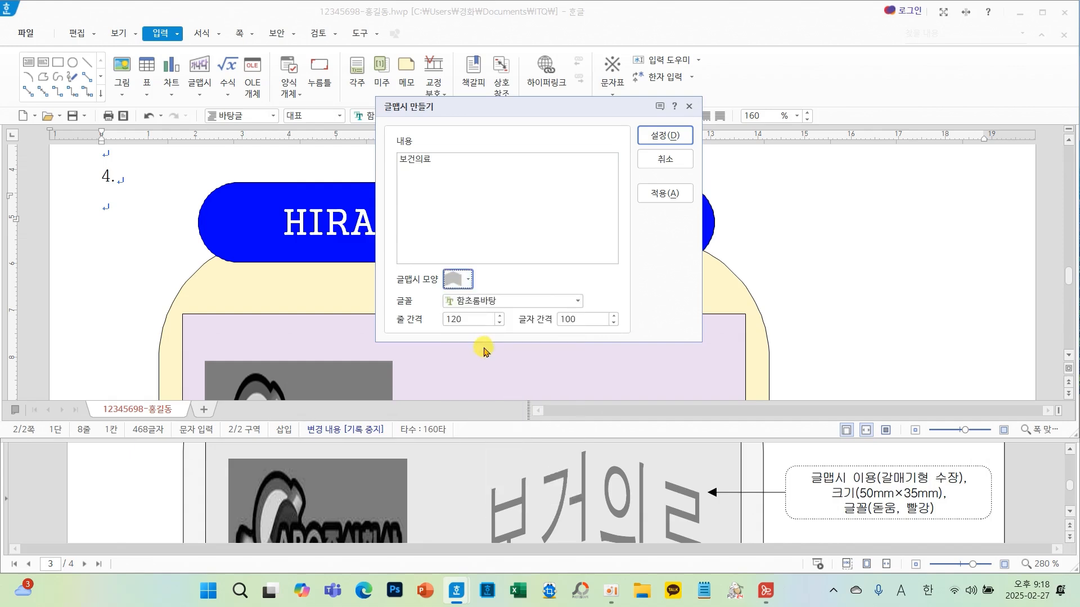
{"action": "left_click", "coordinate": [576, 302]}
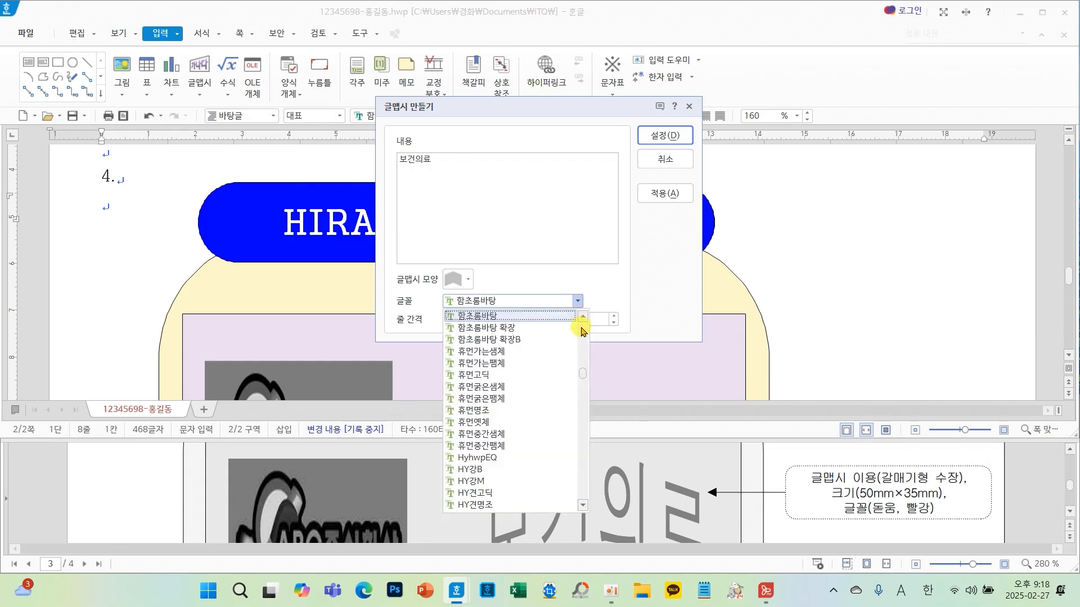
{"action": "left_click_drag", "start_coordinate": [585, 374], "coordinate": [583, 325]}
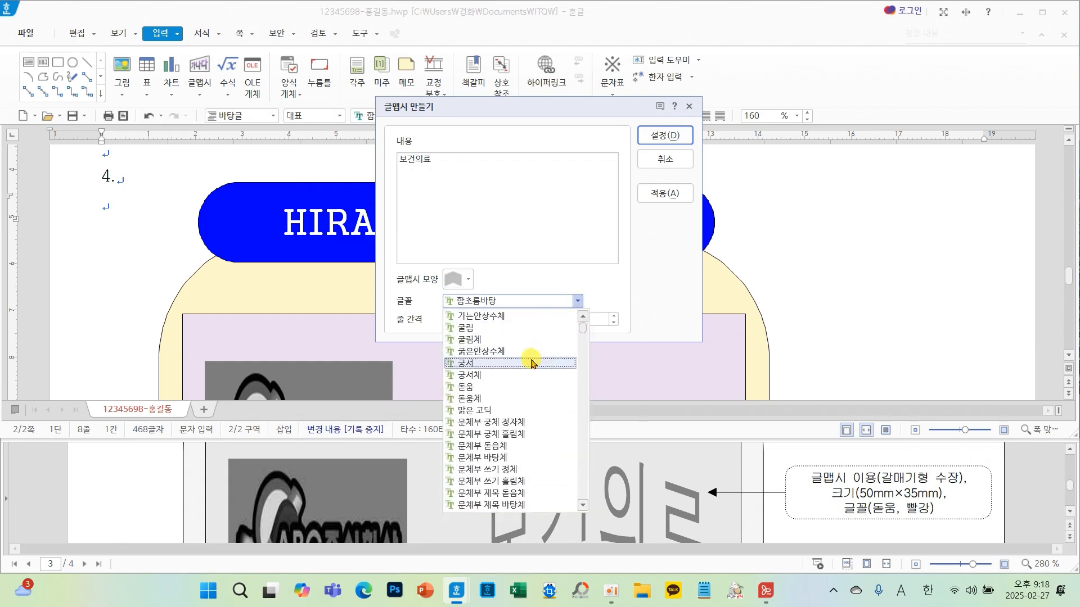
{"action": "left_click", "coordinate": [488, 387]}
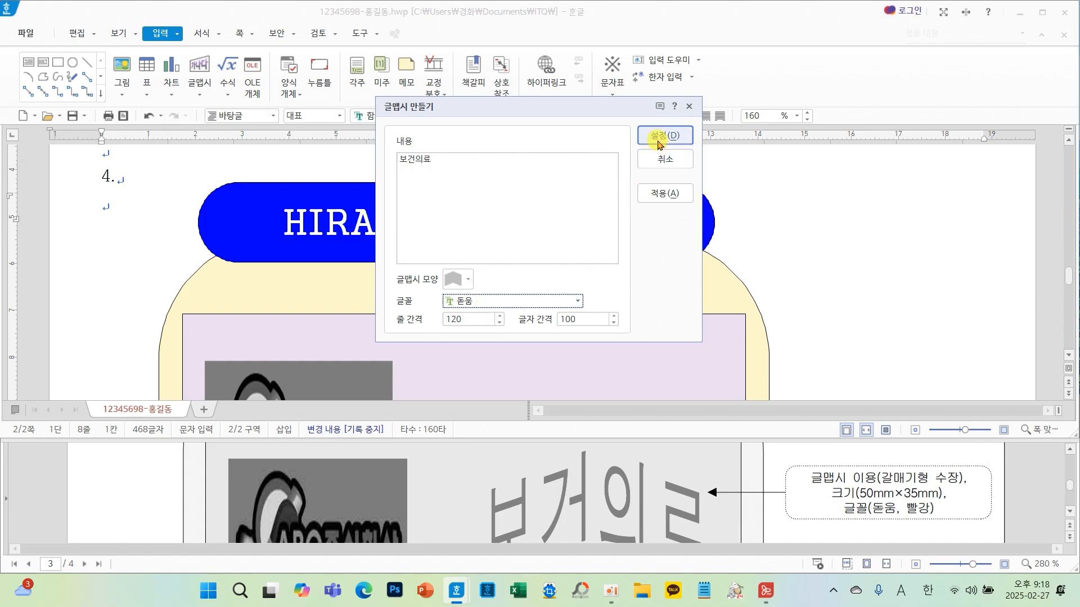
{"action": "left_click", "coordinate": [659, 138]}
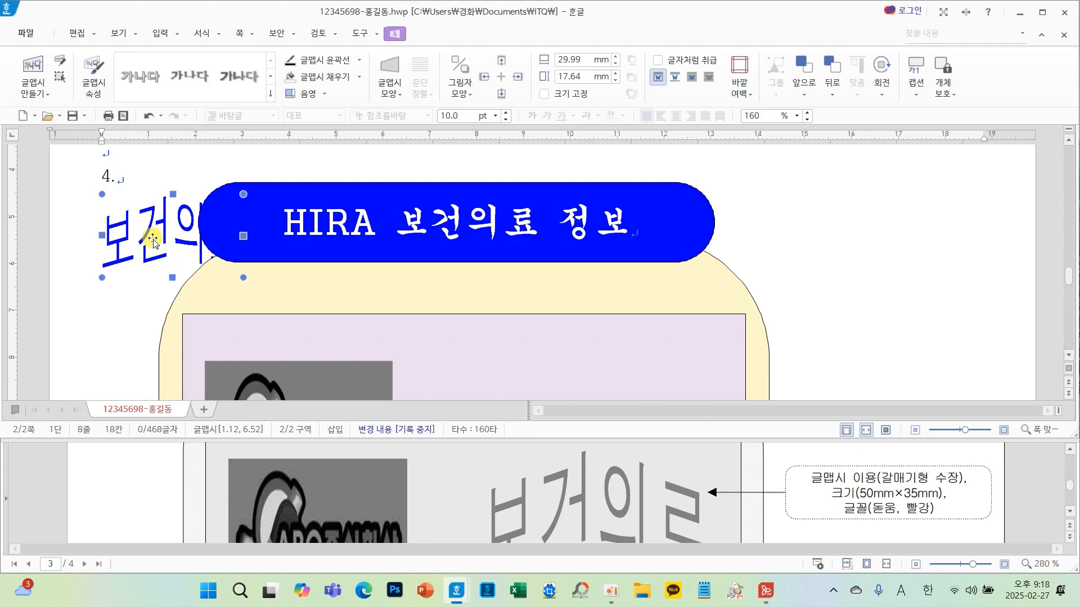
- Set the WordArt's size to 50 mm by 35 mm, fix the size, and place it in front of text
{"action": "double_click", "coordinate": [153, 242]}
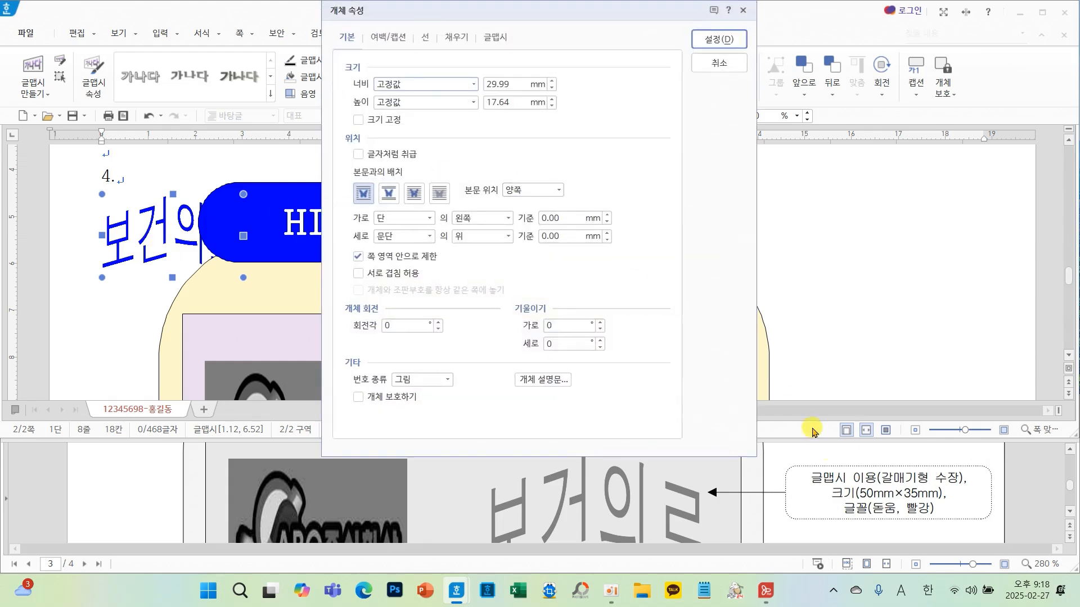
{"action": "left_click", "coordinate": [518, 84]}
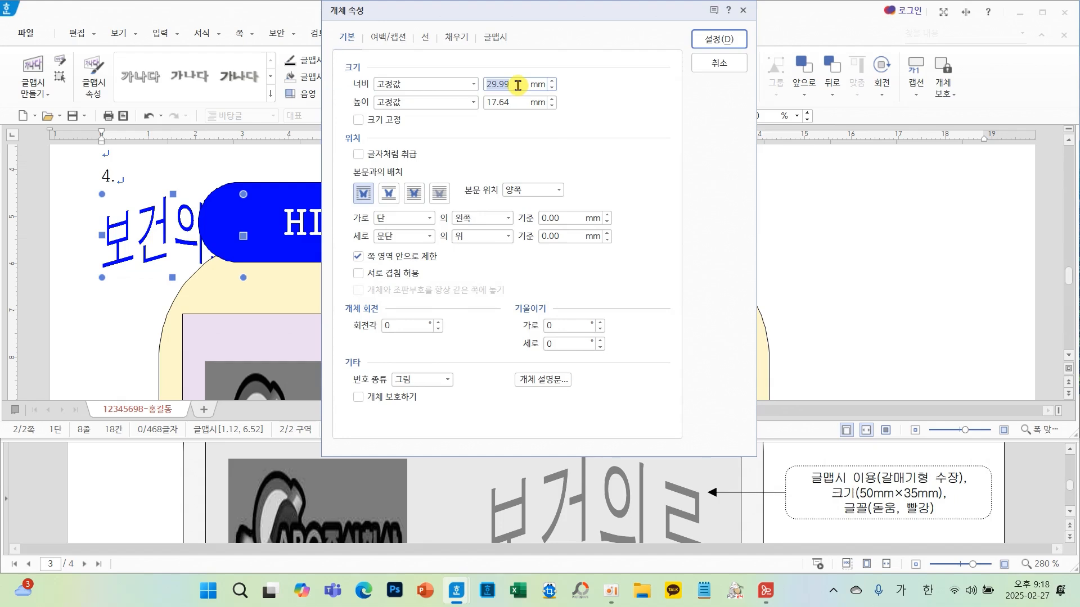
{"action": "type", "text": "50"}
{"action": "key", "text": "Tab"}
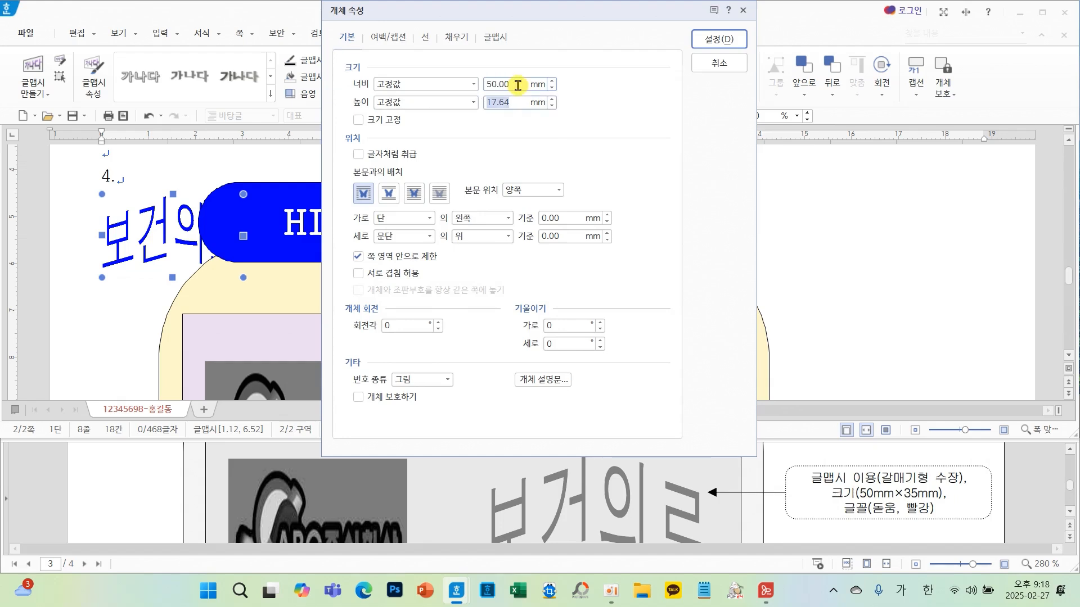
{"action": "type", "text": "35"}
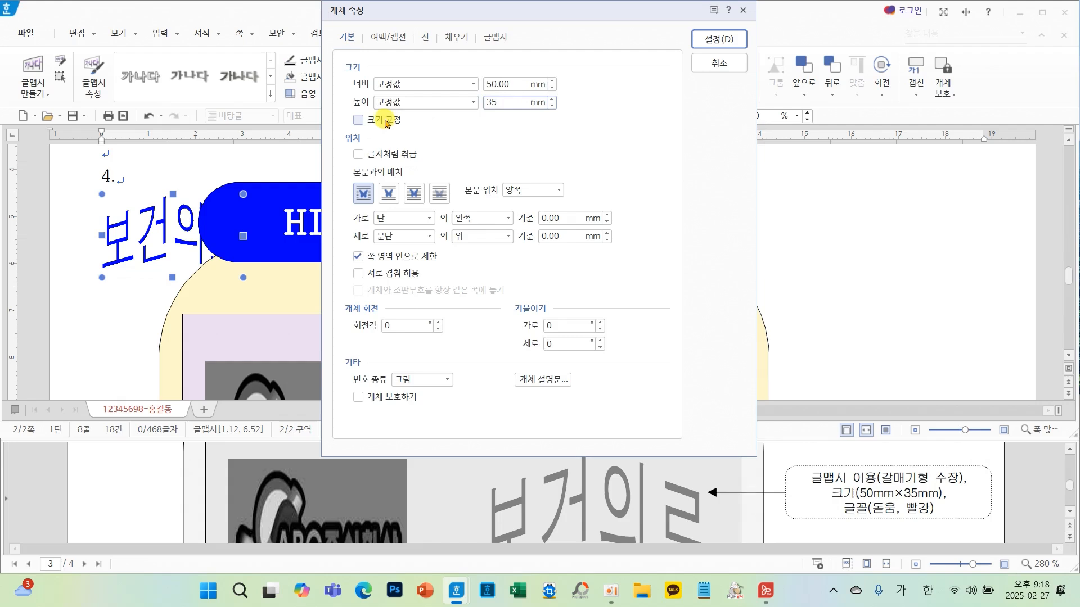
{"action": "left_click", "coordinate": [360, 120]}
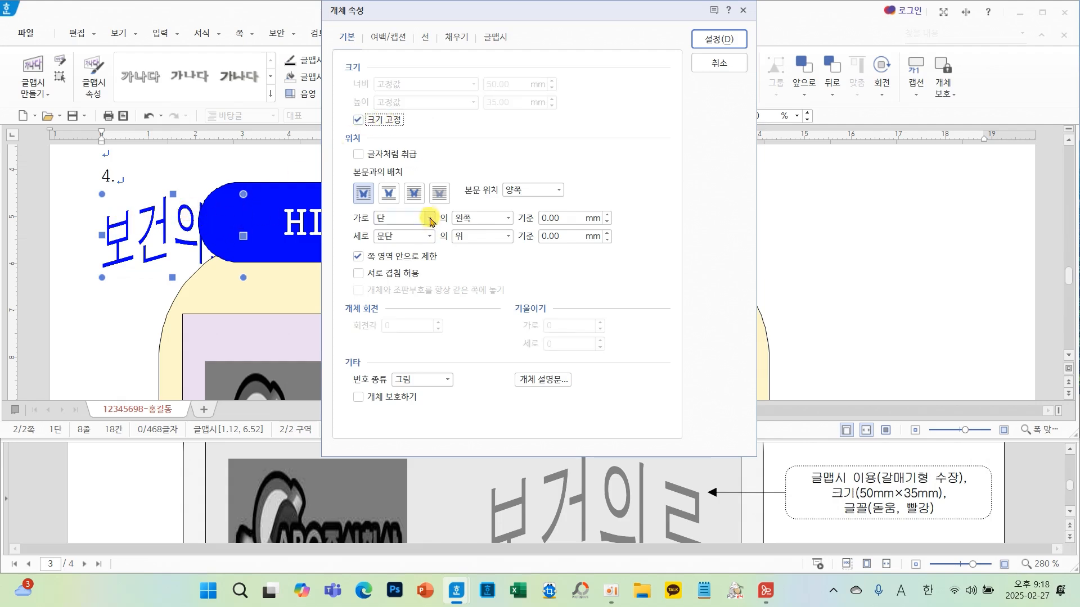
{"action": "left_click", "coordinate": [420, 197]}
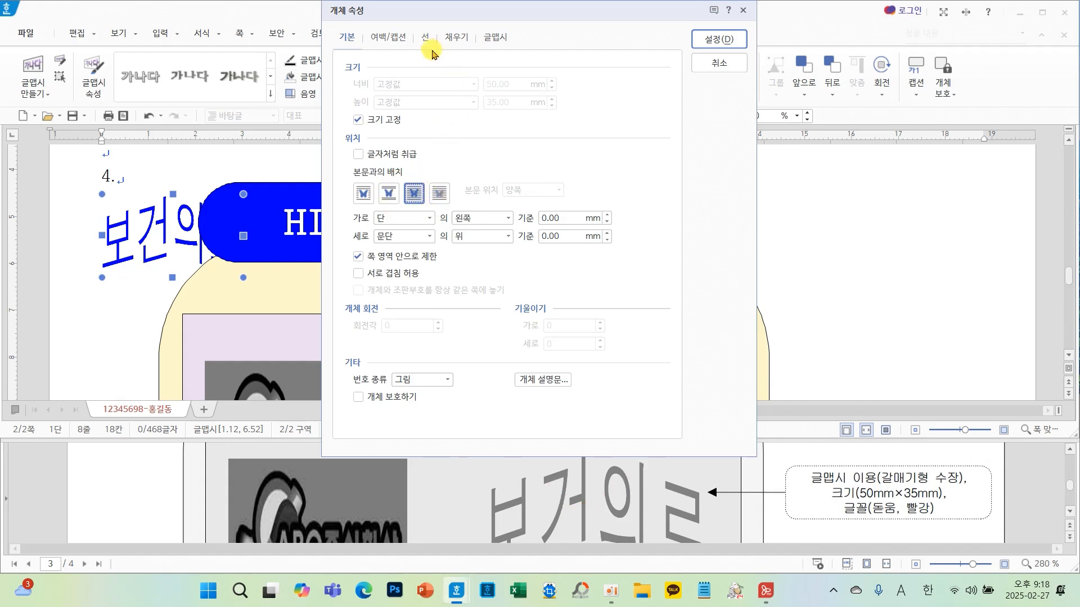
- Set the WordArt's fill colour to red
{"action": "left_click", "coordinate": [455, 37]}
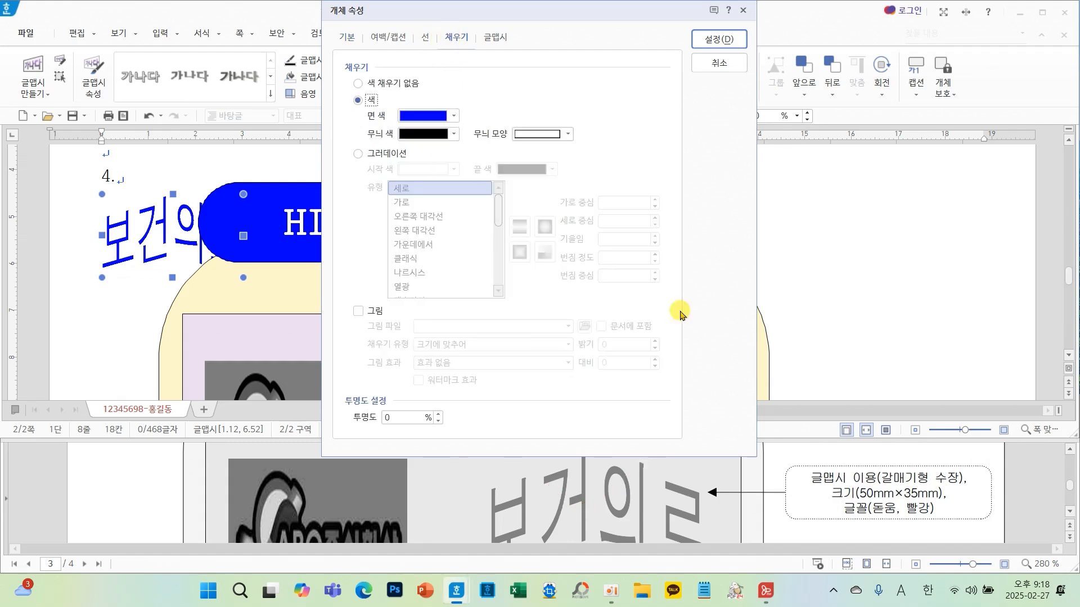
{"action": "left_click", "coordinate": [454, 116]}
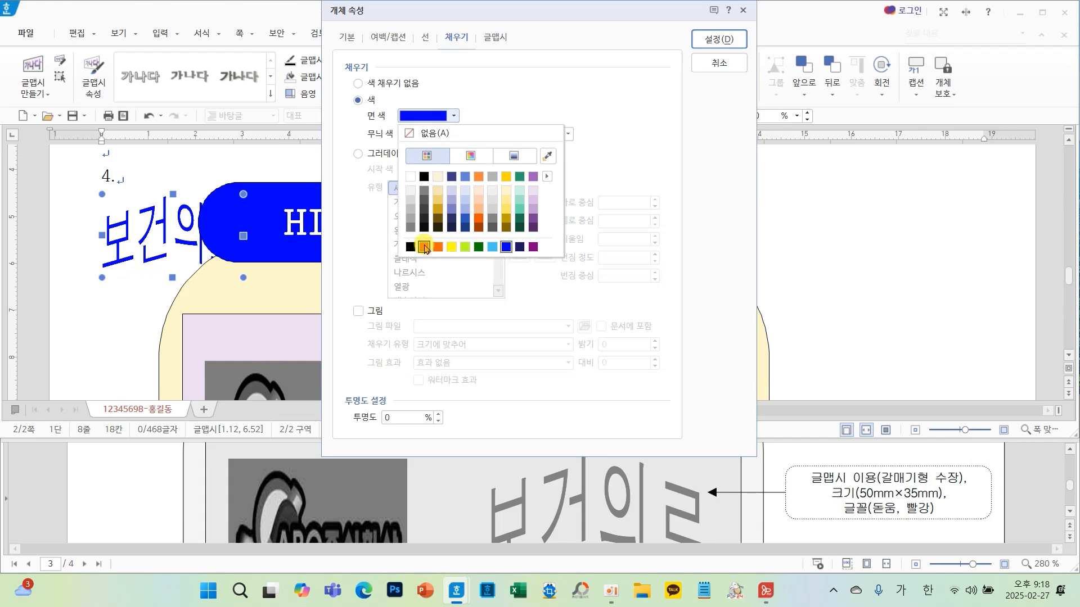
{"action": "left_click", "coordinate": [425, 248]}
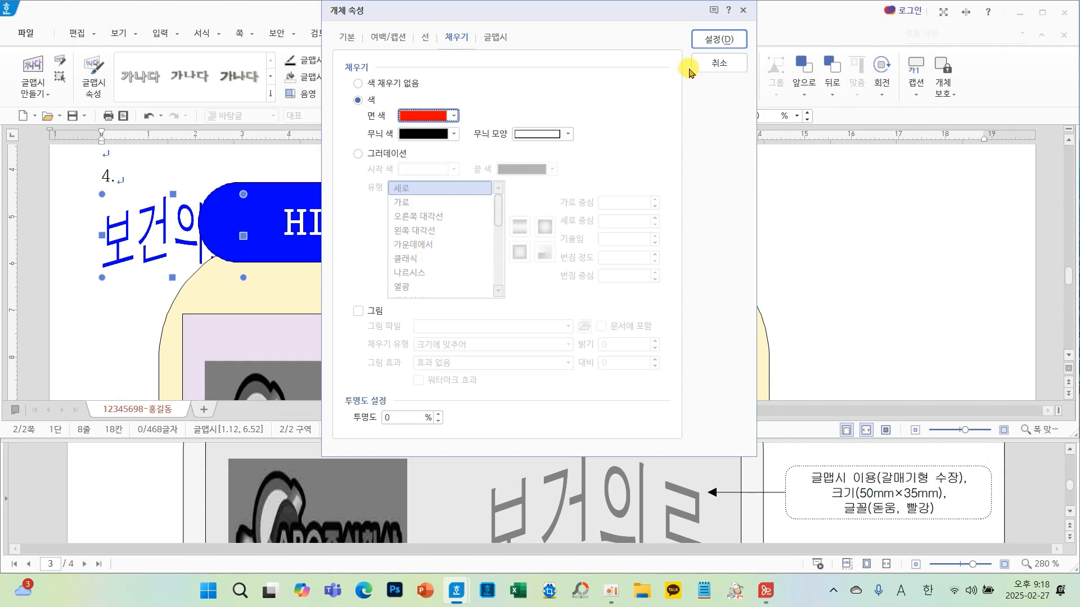
{"action": "left_click", "coordinate": [710, 41]}
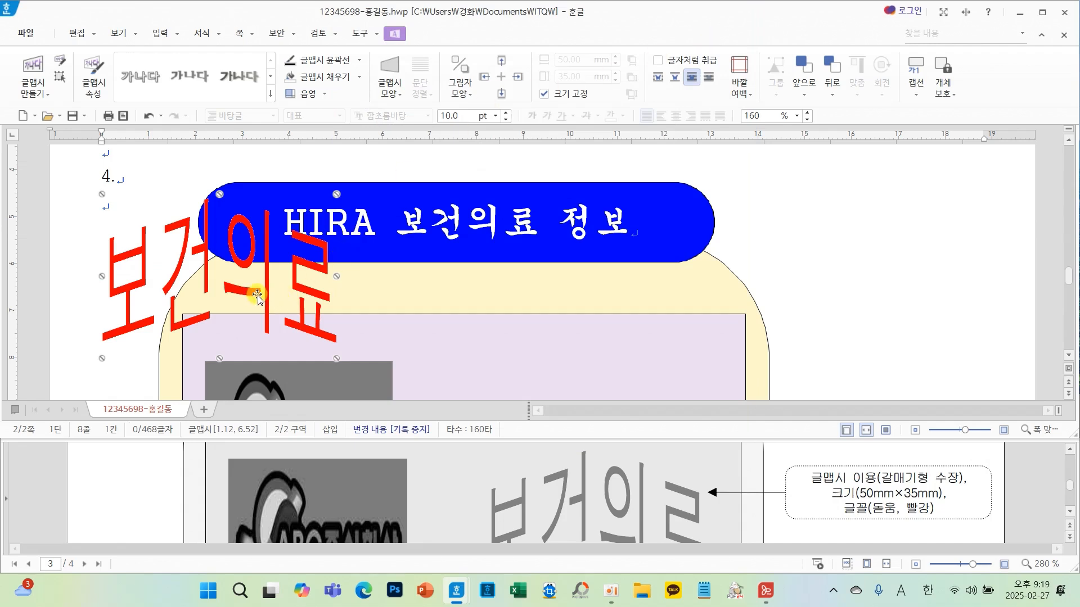
- Move the WordArt into the lavender rectangle to the right of the logo and deselect it
{"action": "left_click_drag", "start_coordinate": [246, 291], "coordinate": [595, 353]}
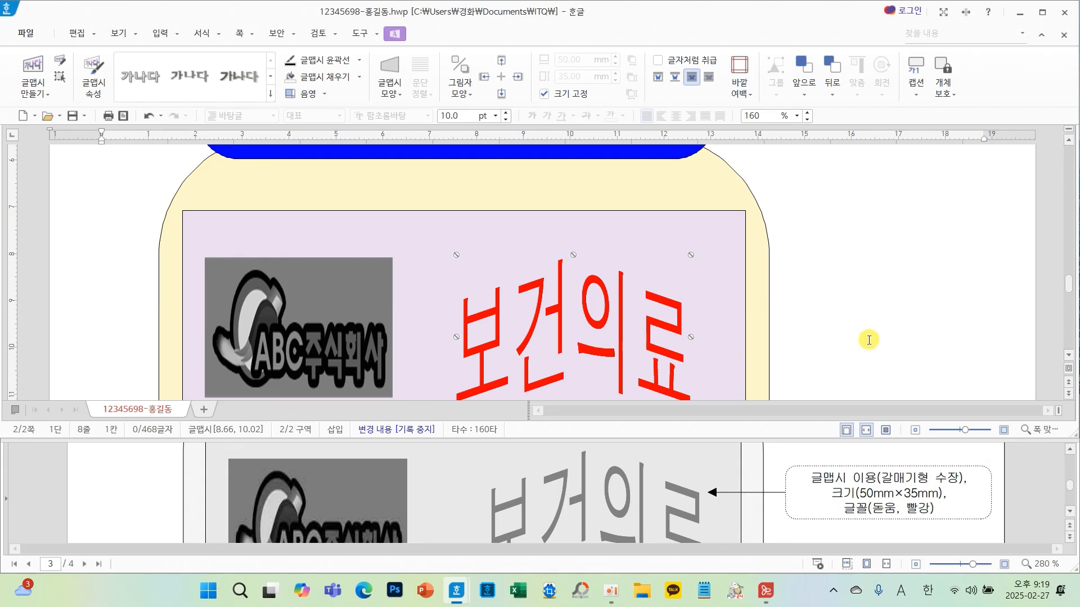
{"action": "key", "text": "Escape"}
- Draw a rectangle about 16 mm by 19 mm beside the lower part of the yellow shape
{"action": "scroll", "coordinate": [863, 340], "scroll_direction": "down", "scroll_amount": 3}
{"action": "scroll", "coordinate": [864, 340], "scroll_direction": "down", "scroll_amount": 6}
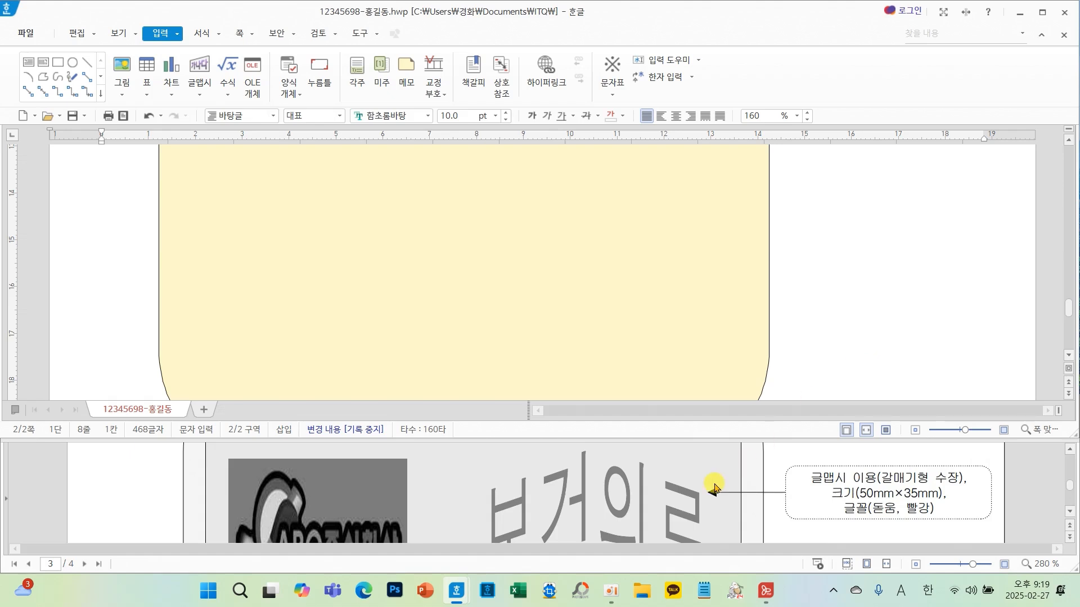
{"action": "scroll", "coordinate": [714, 487], "scroll_direction": "down", "scroll_amount": 6}
{"action": "scroll", "coordinate": [715, 487], "scroll_direction": "up", "scroll_amount": 3}
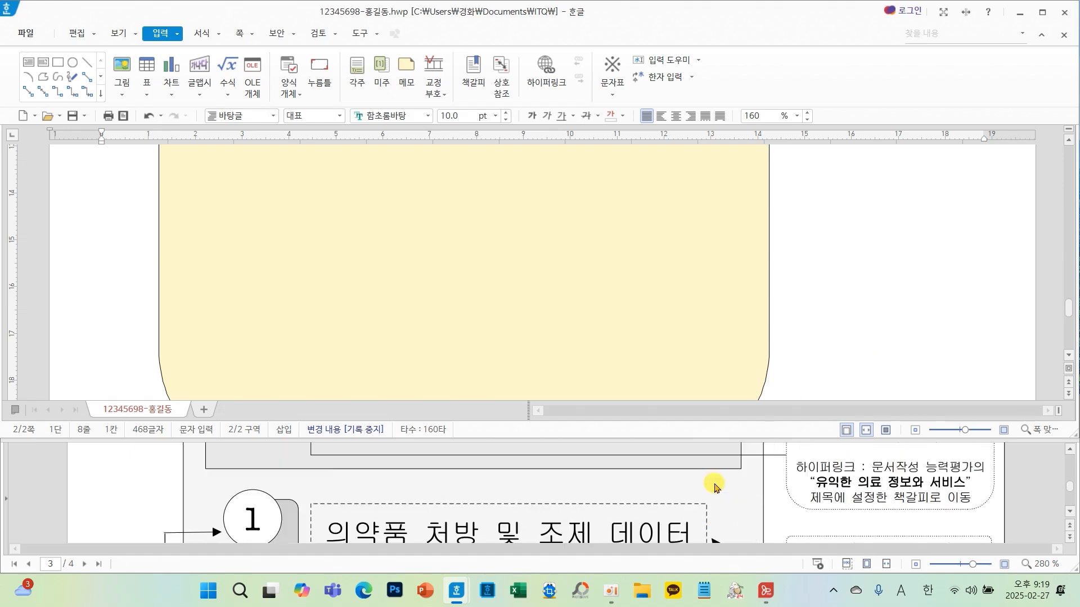
{"action": "scroll", "coordinate": [484, 490], "scroll_direction": "up", "scroll_amount": 2}
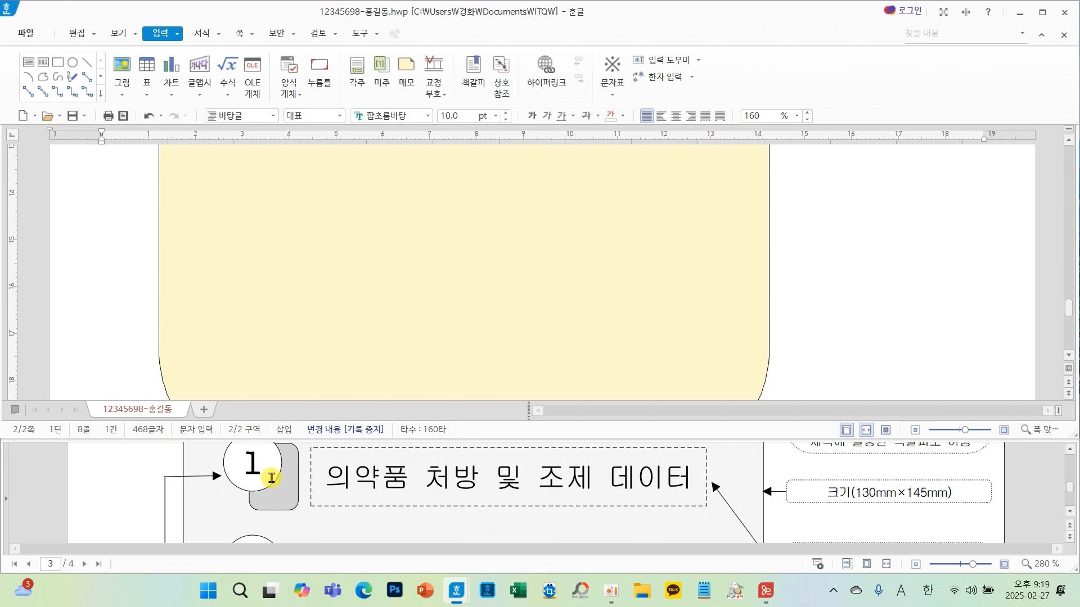
{"action": "scroll", "coordinate": [272, 477], "scroll_direction": "down", "scroll_amount": 6}
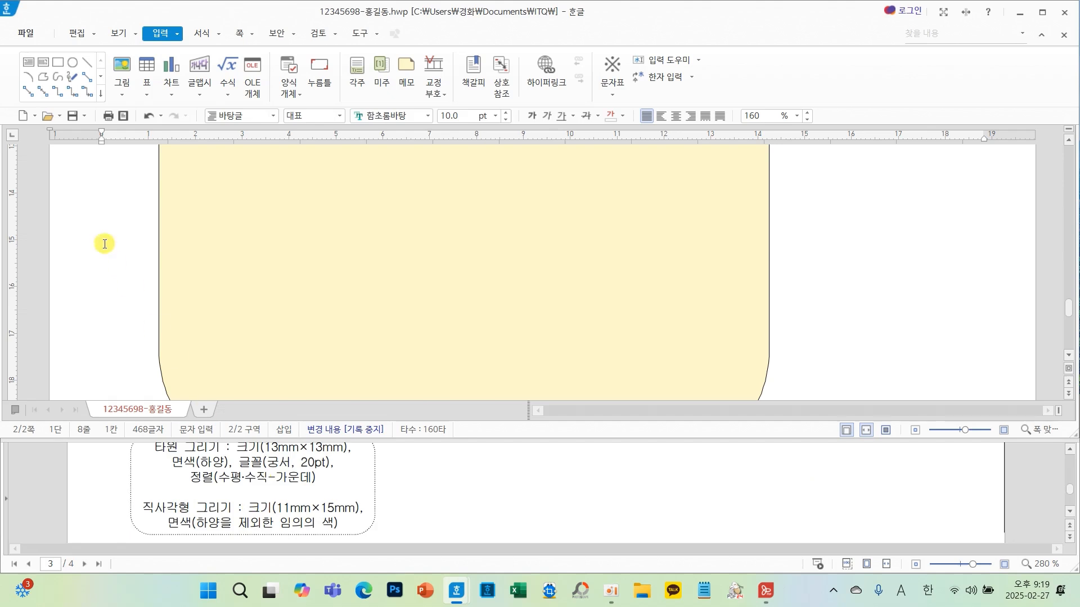
{"action": "left_click", "coordinate": [62, 68]}
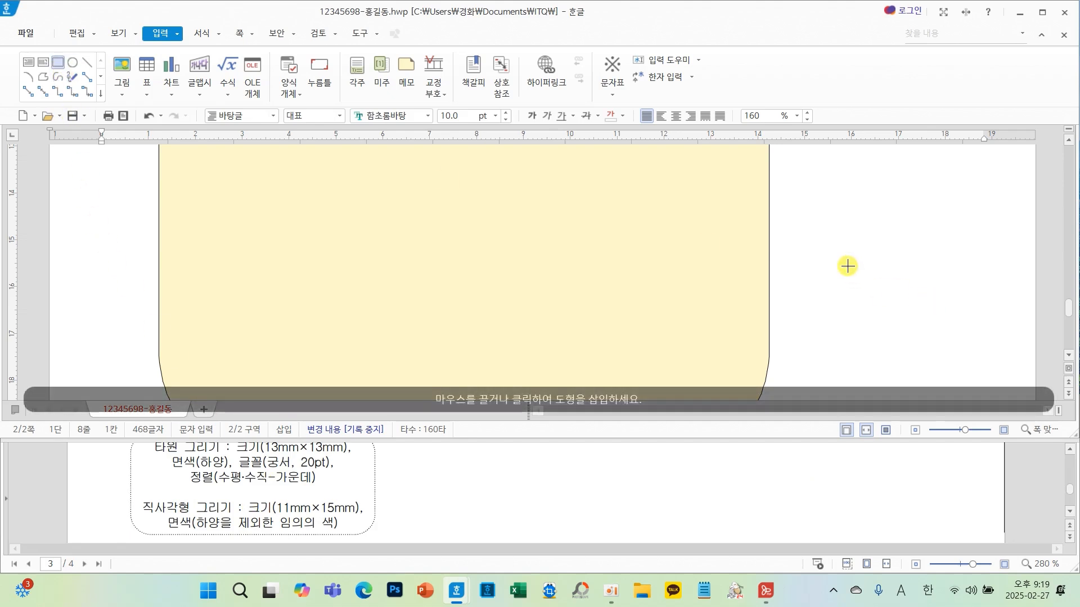
{"action": "left_click_drag", "start_coordinate": [823, 232], "coordinate": [898, 317]}
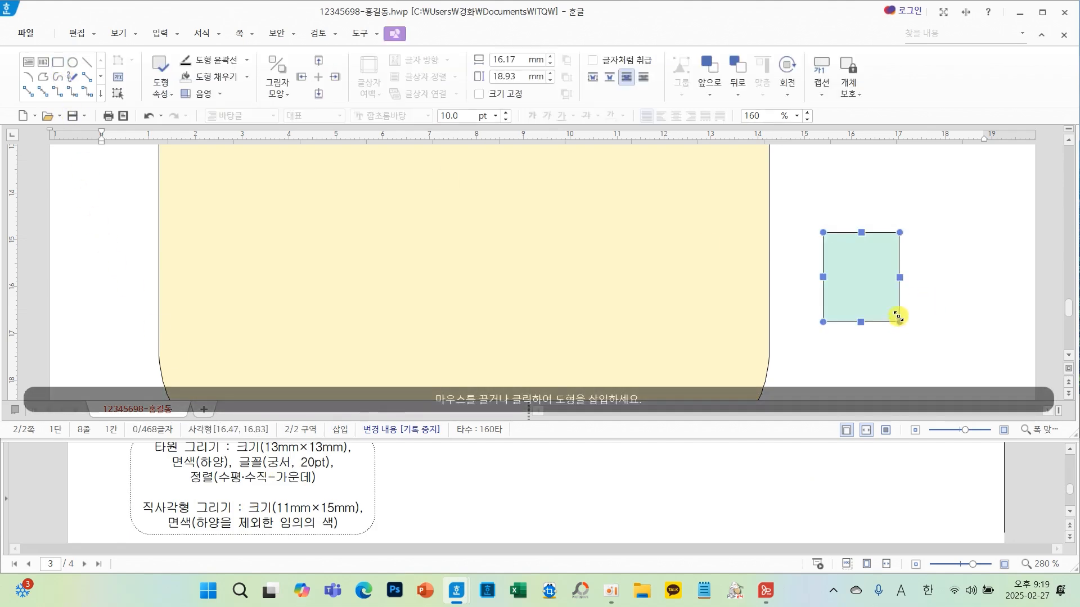
- Set the rectangle's size to 11 mm by 15 mm and fix the size
{"action": "double_click", "coordinate": [865, 283]}
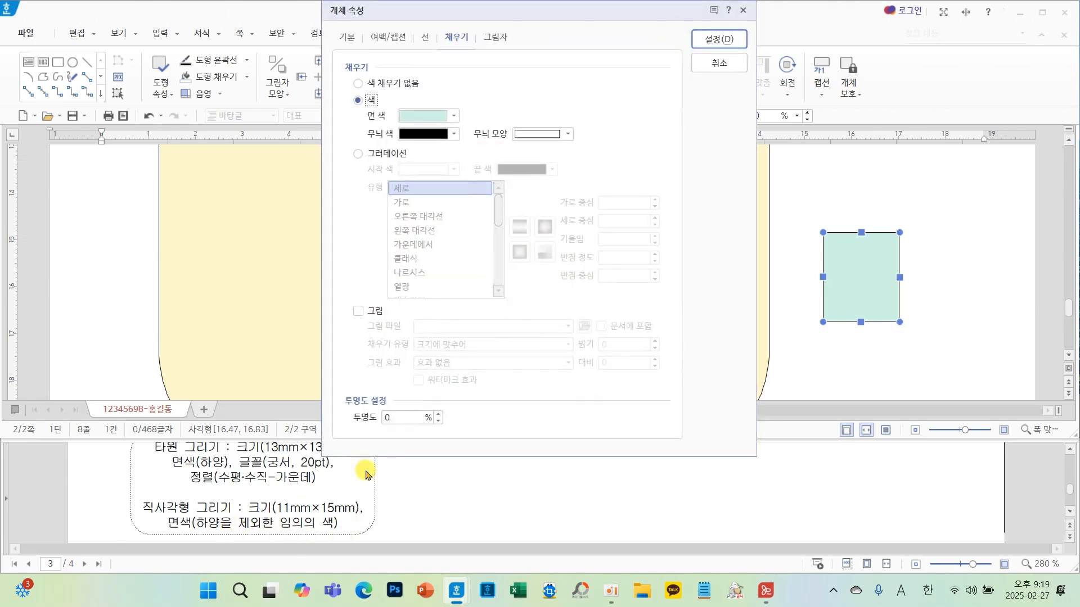
{"action": "left_click", "coordinate": [346, 35]}
{"action": "double_click", "coordinate": [517, 83]}
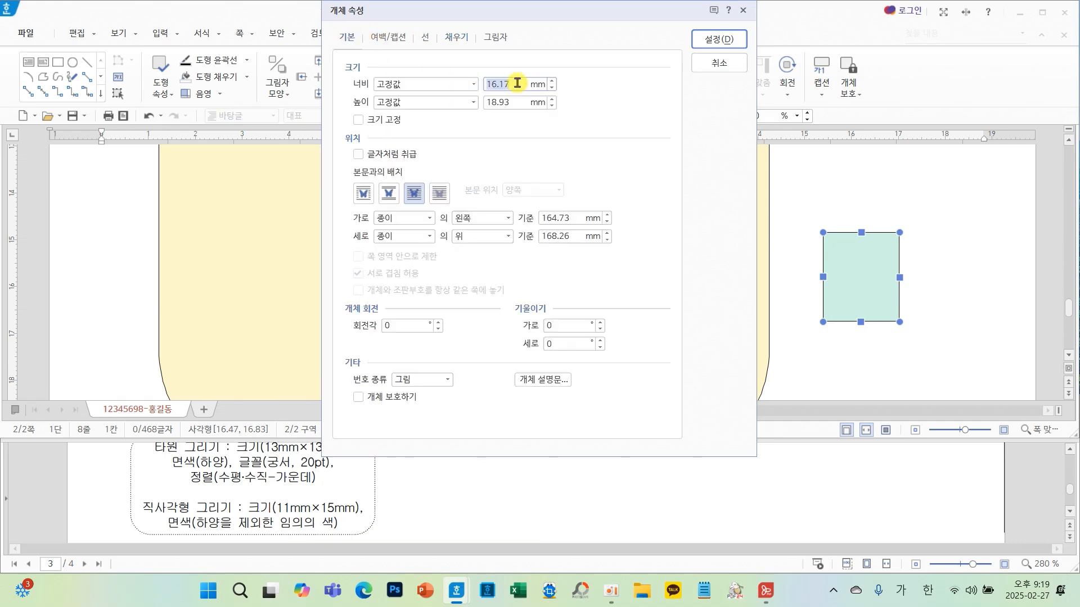
{"action": "type", "text": "1115"}
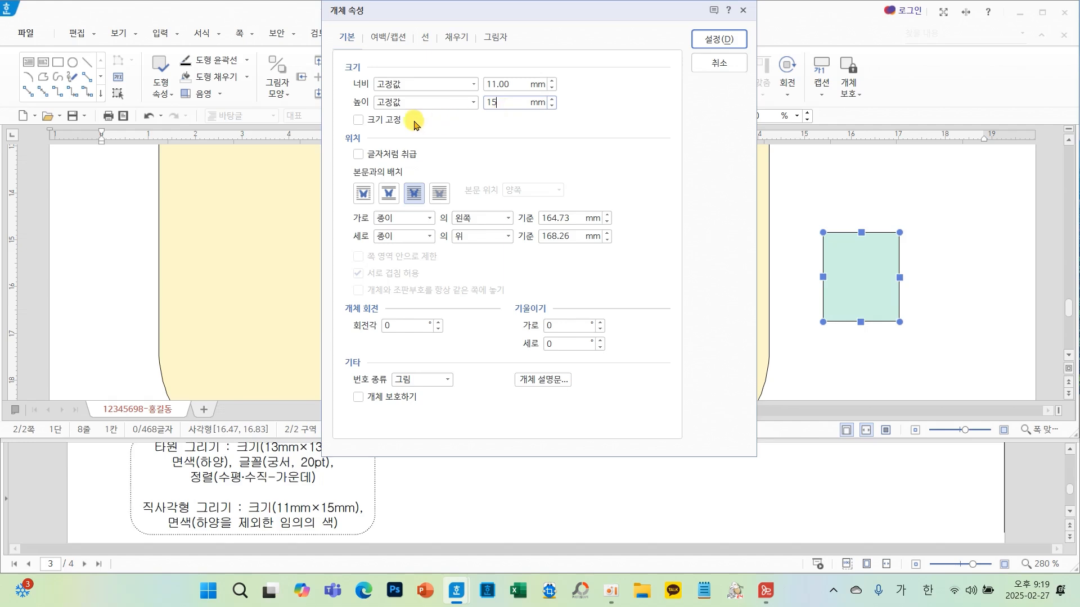
{"action": "left_click", "coordinate": [360, 120]}
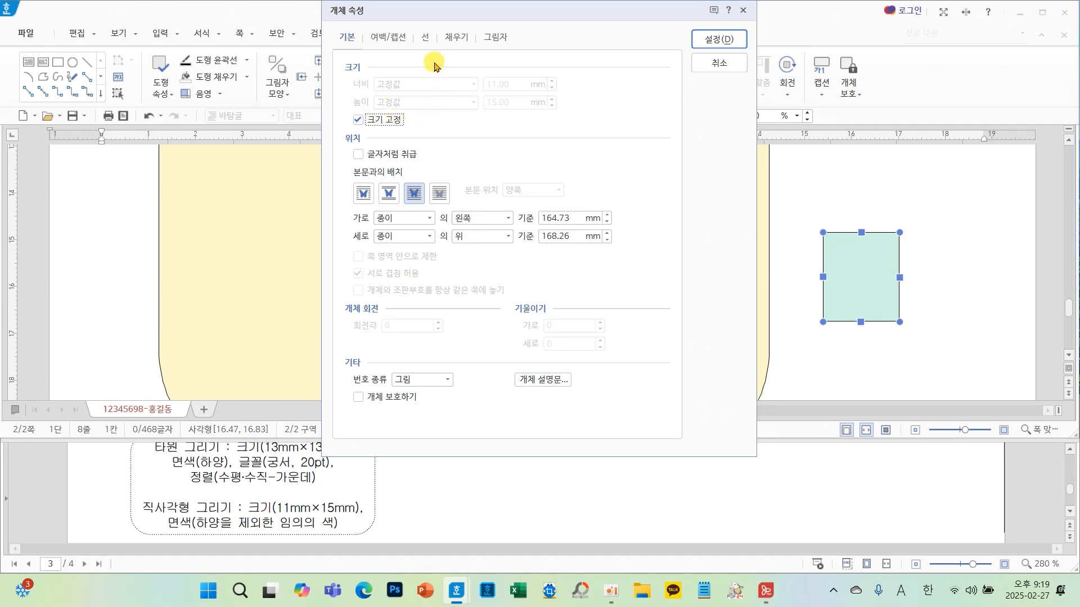
- Give the rectangle rounded corners
{"action": "left_click", "coordinate": [424, 36]}
{"action": "left_click", "coordinate": [419, 203]}
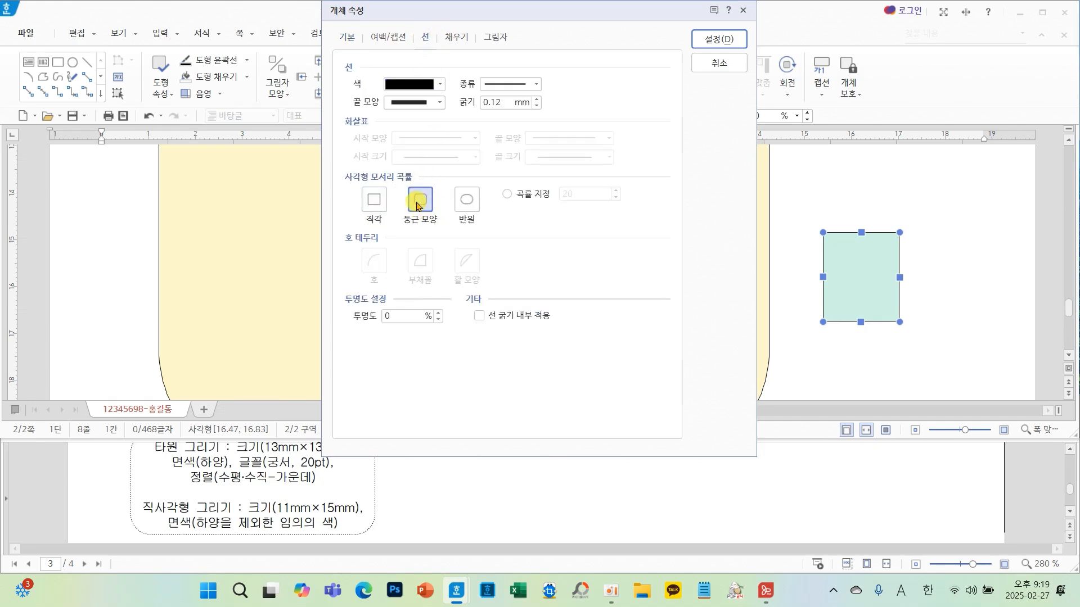
{"action": "left_click", "coordinate": [456, 37]}
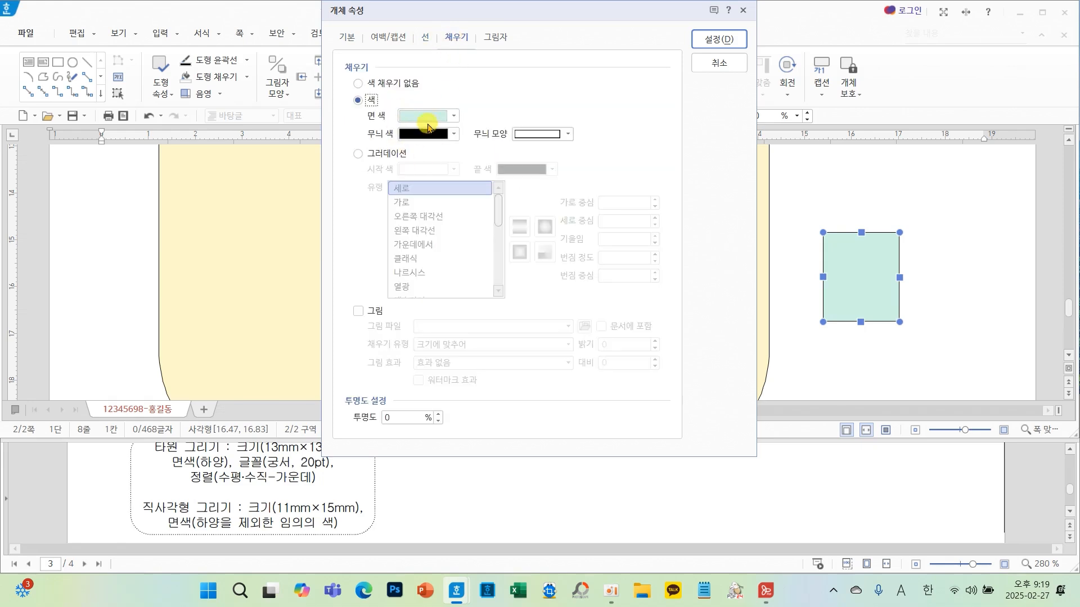
{"action": "left_click", "coordinate": [731, 41]}
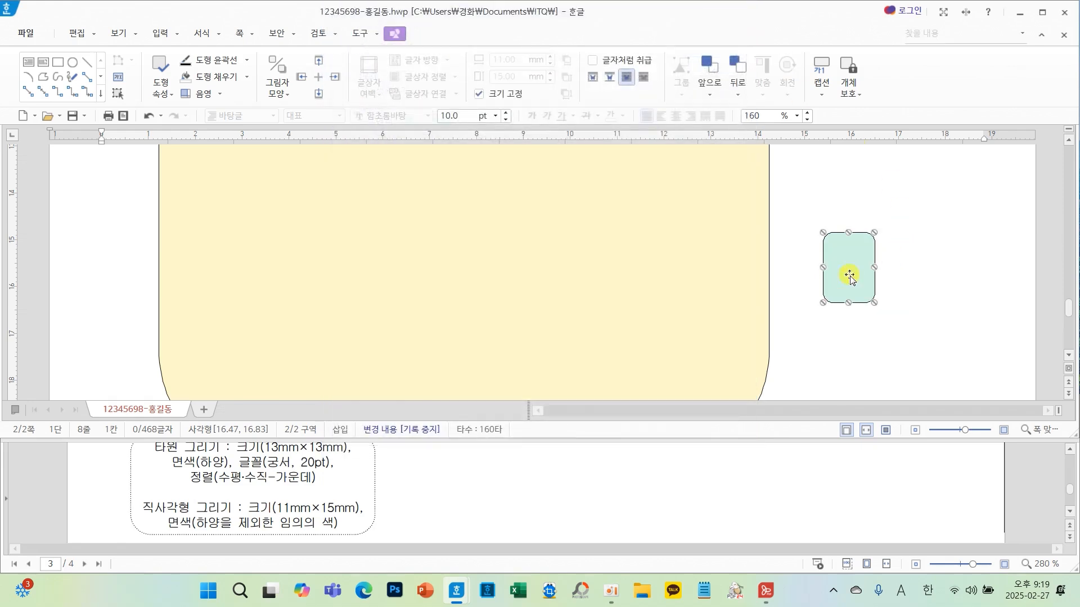
- Move the rounded rectangle into the left side of the yellow shape just below the lavender rectangle
{"action": "left_click_drag", "start_coordinate": [842, 272], "coordinate": [253, 240]}
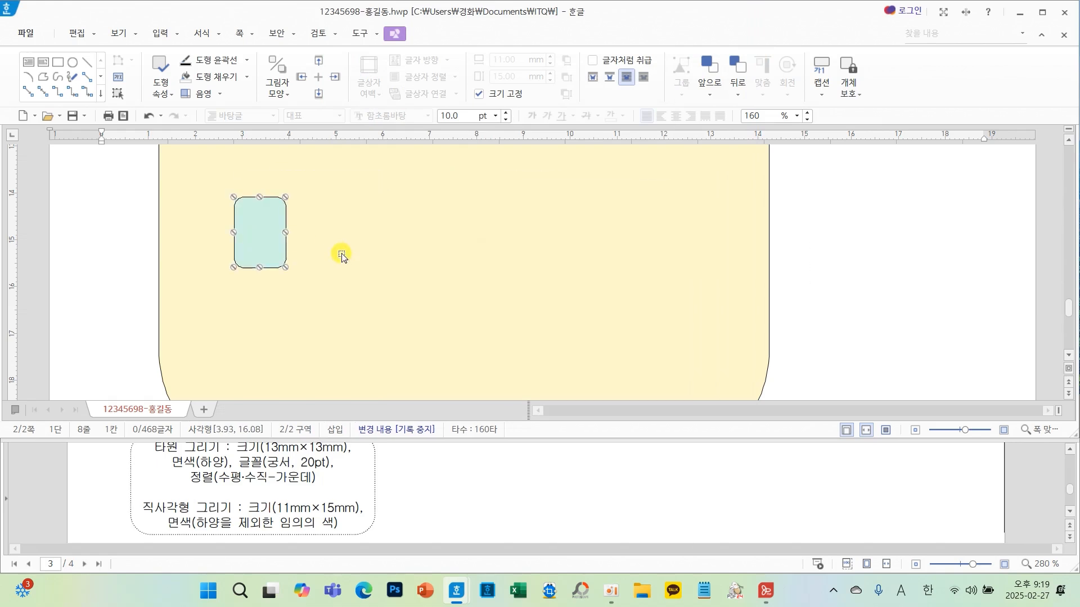
{"action": "scroll", "coordinate": [343, 254], "scroll_direction": "up", "scroll_amount": 2}
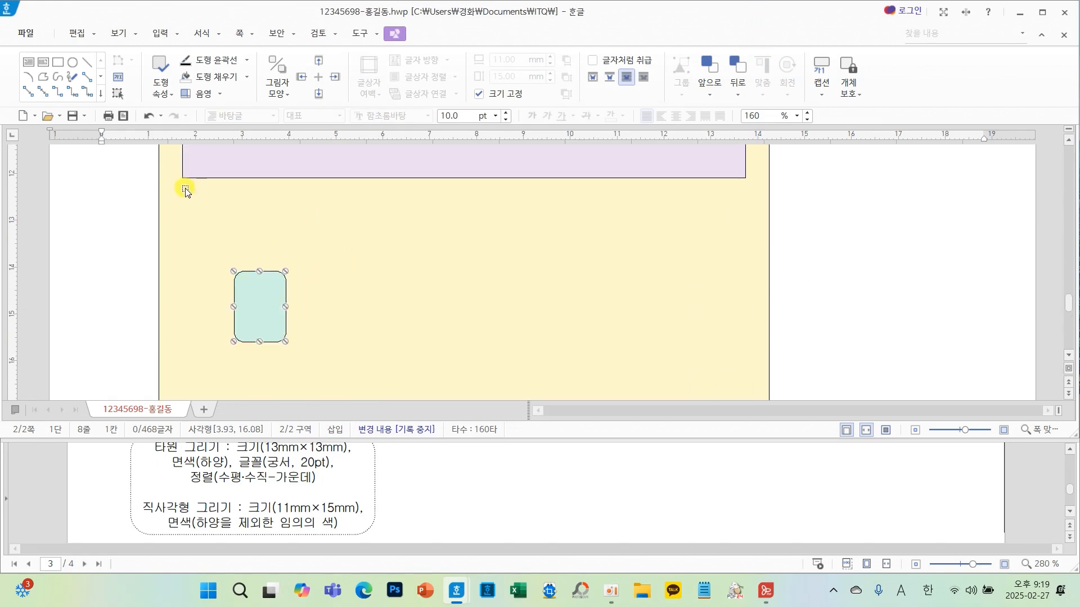
{"action": "left_click_drag", "start_coordinate": [268, 325], "coordinate": [251, 263]}
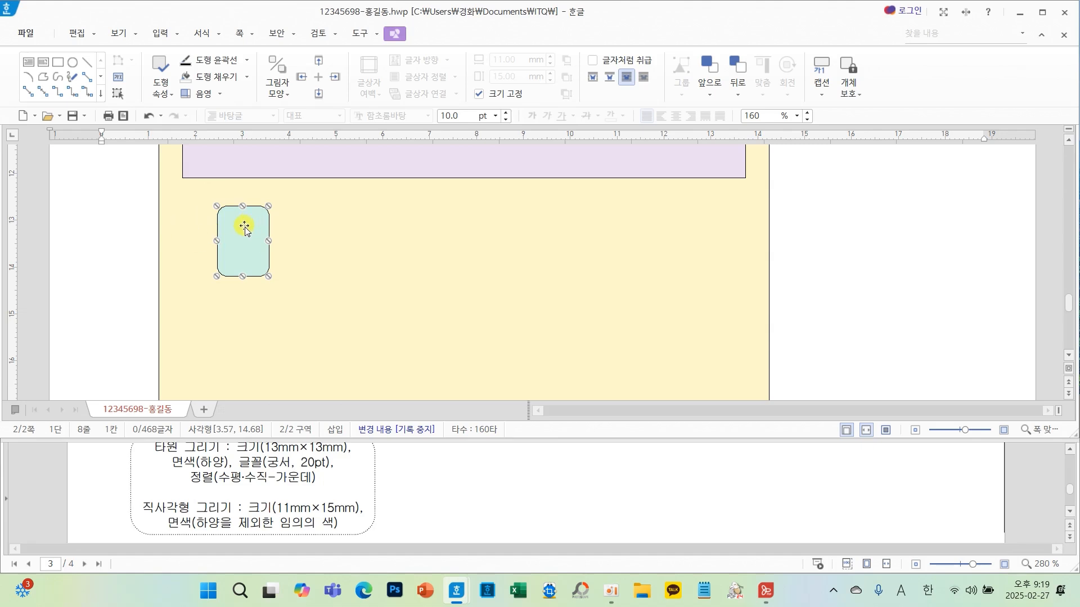
{"action": "left_click_drag", "start_coordinate": [245, 228], "coordinate": [238, 233]}
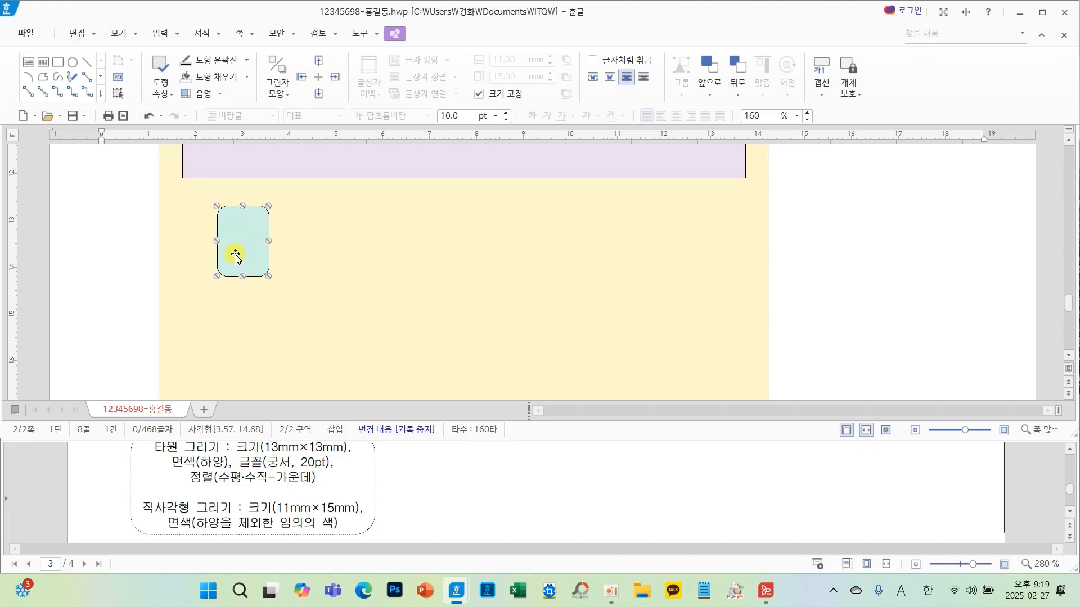
{"action": "scroll", "coordinate": [235, 256], "scroll_direction": "down", "scroll_amount": 3}
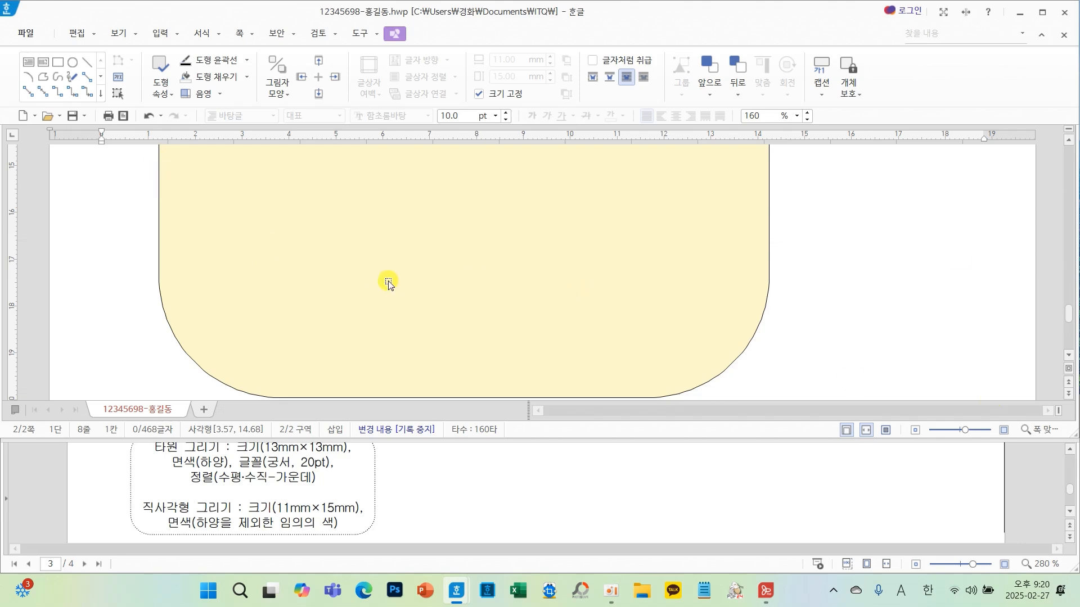
{"action": "scroll", "coordinate": [338, 279], "scroll_direction": "up", "scroll_amount": 1}
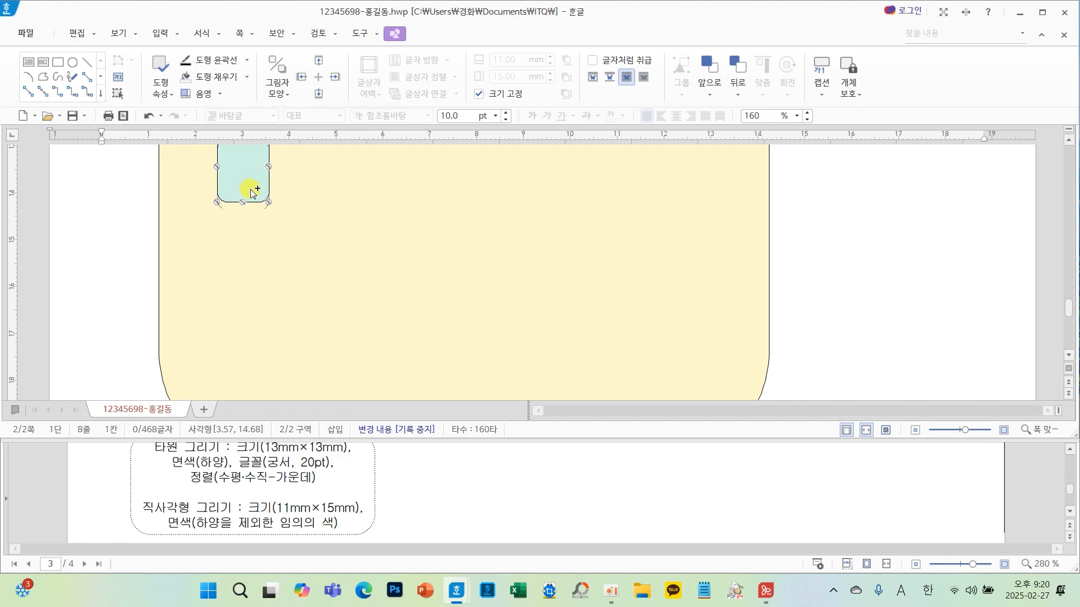
- Copy the rounded rectangle straight downward and nudge the copy slightly lower
{"action": "left_click_drag", "start_coordinate": [252, 192], "coordinate": [252, 385]}
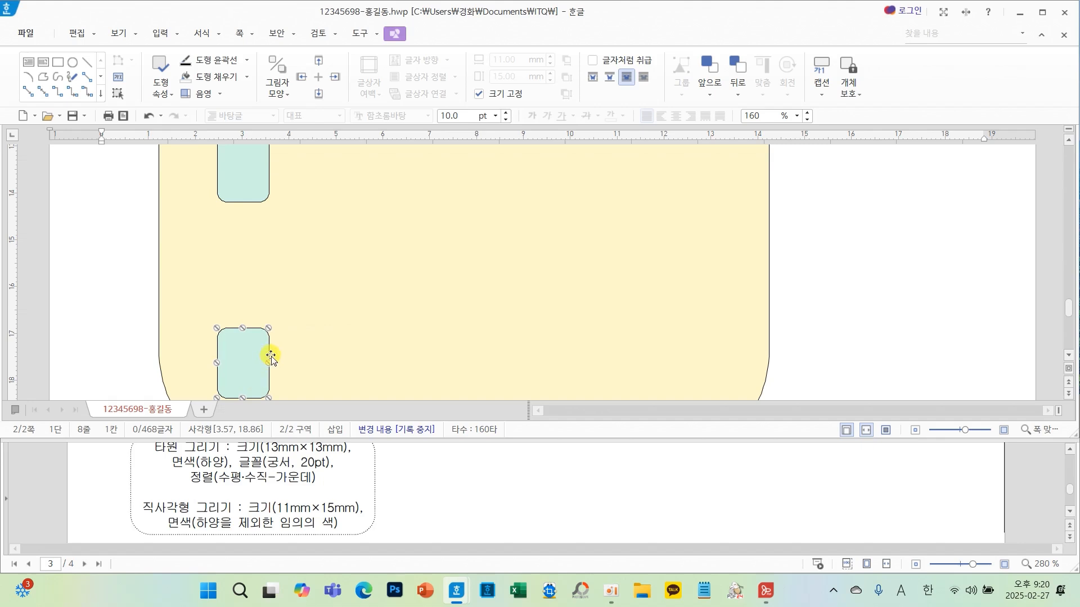
{"action": "scroll", "coordinate": [271, 334], "scroll_direction": "down", "scroll_amount": 2}
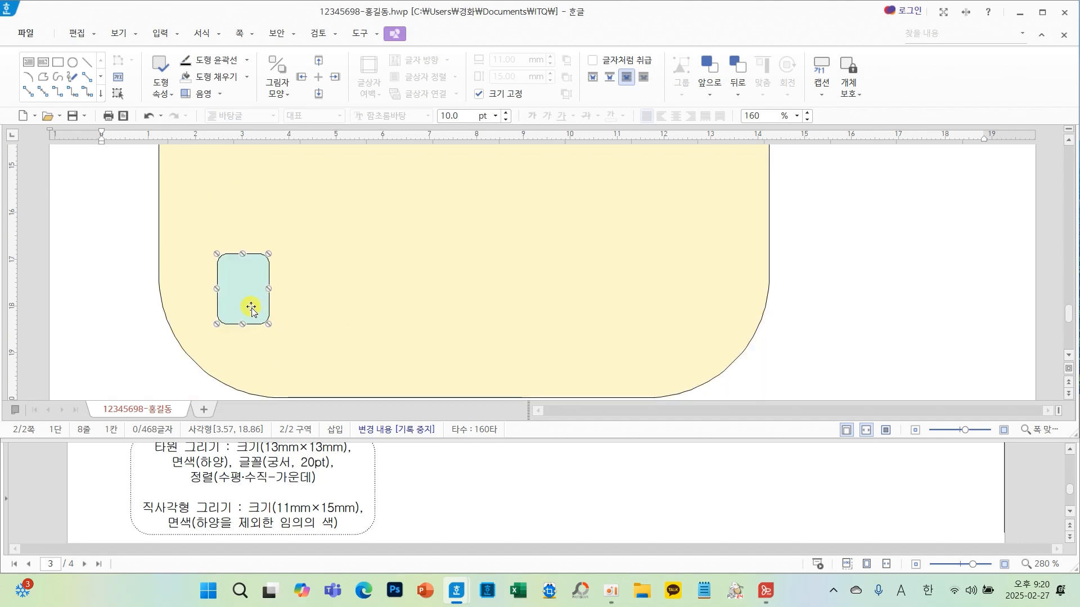
{"action": "key", "text": "Down"}
{"action": "key", "text": "Down"}
{"action": "key", "text": "Down"}
{"action": "key", "text": "Down"}
{"action": "key", "text": "Down"}
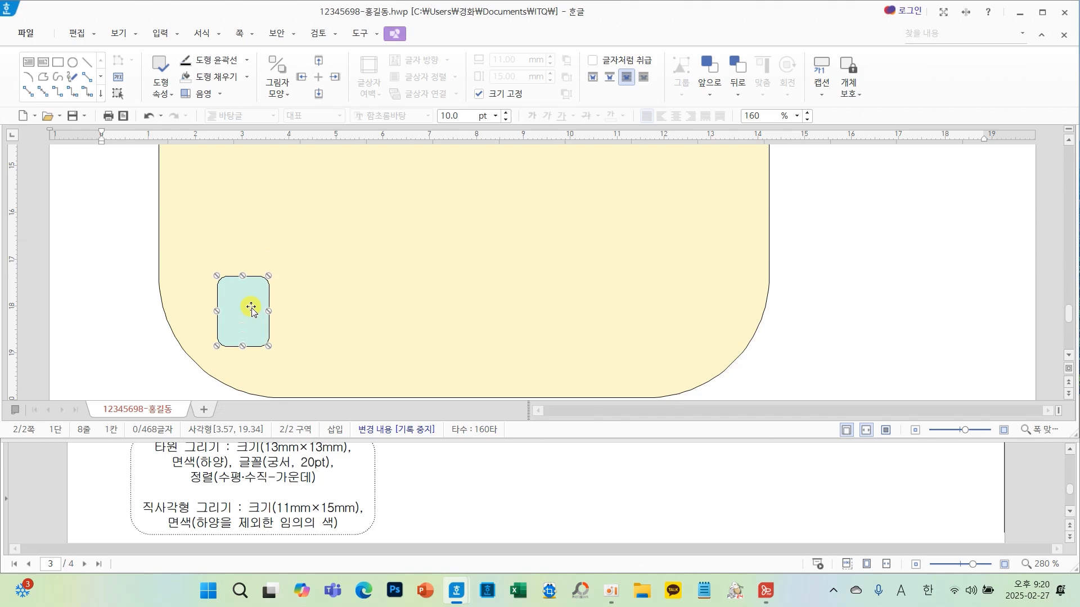
{"action": "key", "text": "Down"}
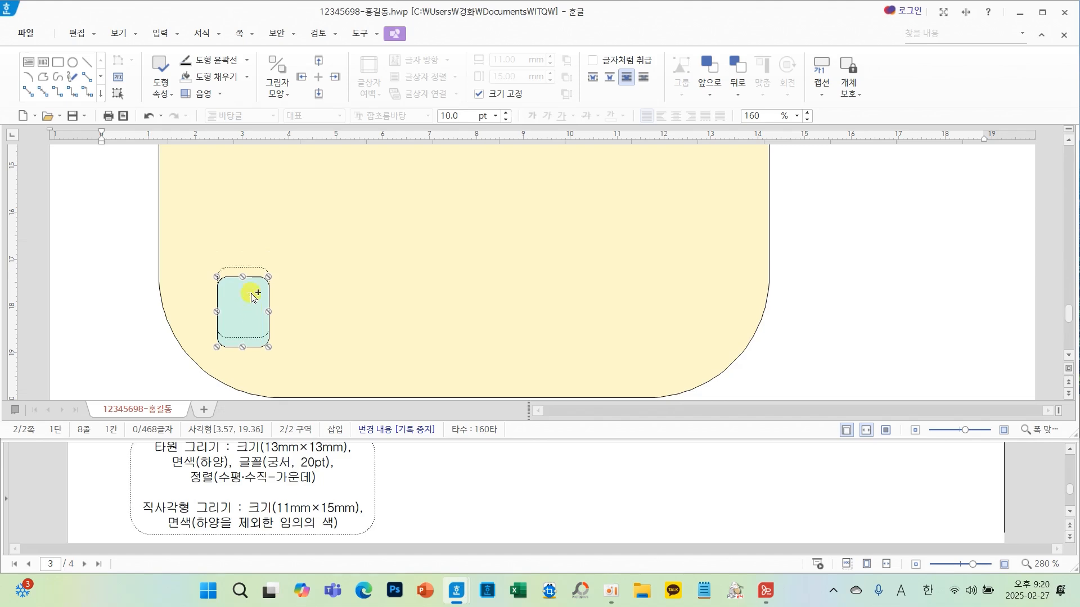
- Copy another rounded rectangle between the two and nudge it down into even spacing
{"action": "left_click_drag", "start_coordinate": [251, 297], "coordinate": [252, 164]}
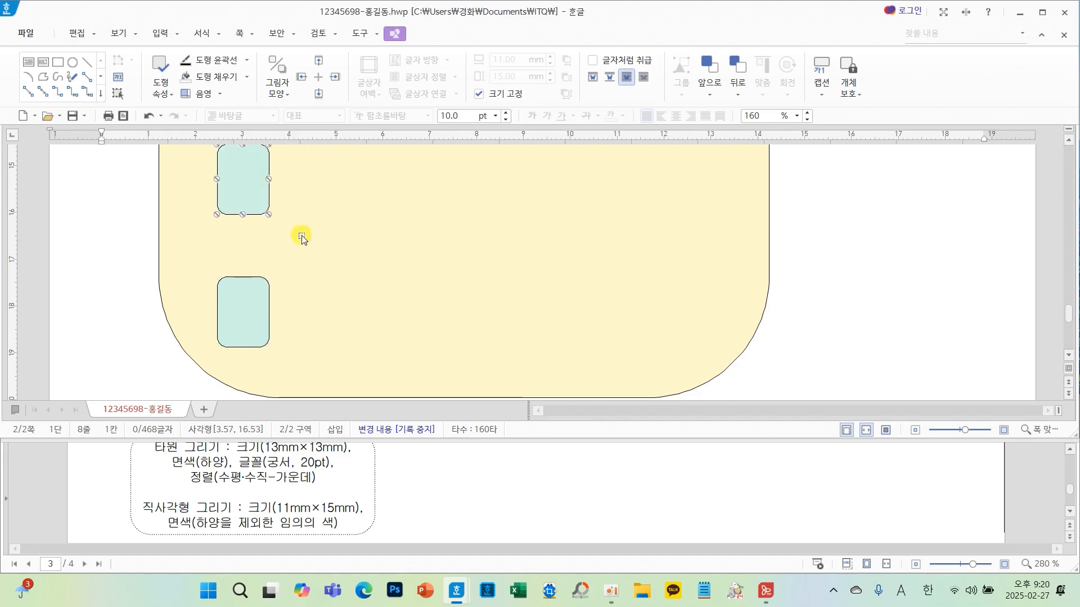
{"action": "scroll", "coordinate": [301, 238], "scroll_direction": "up", "scroll_amount": 3}
{"action": "key", "text": "Down"}
{"action": "key", "text": "Down"}
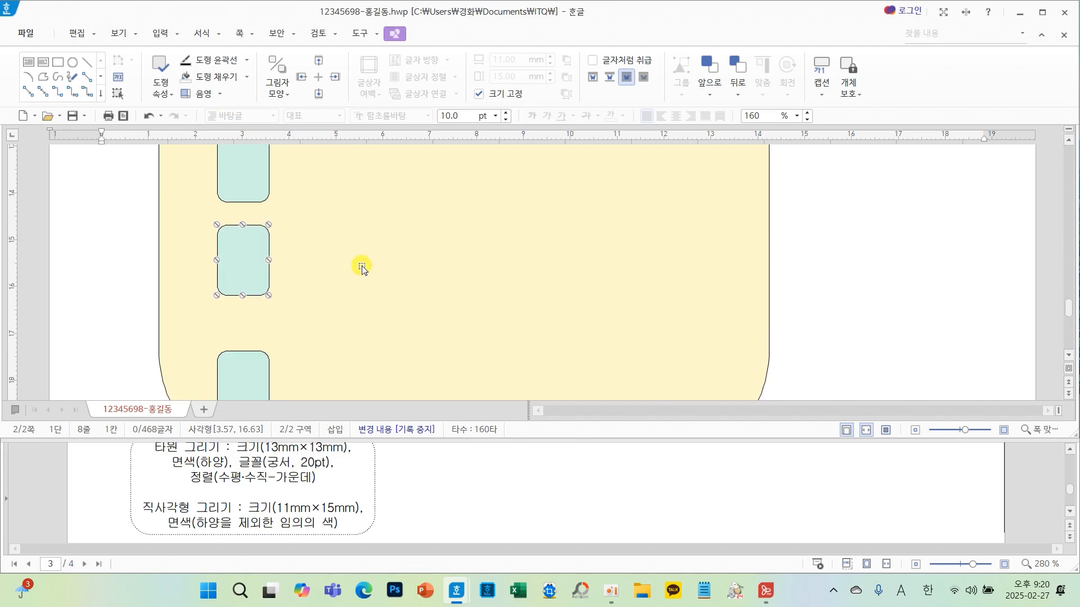
{"action": "key", "text": "Down"}
{"action": "key", "text": "Down"}
{"action": "key", "text": "Down"}
{"action": "key", "text": "Down"}
{"action": "key", "text": "Down"}
{"action": "key", "text": "Down"}
{"action": "key", "text": "Down"}
{"action": "key", "text": "Down"}
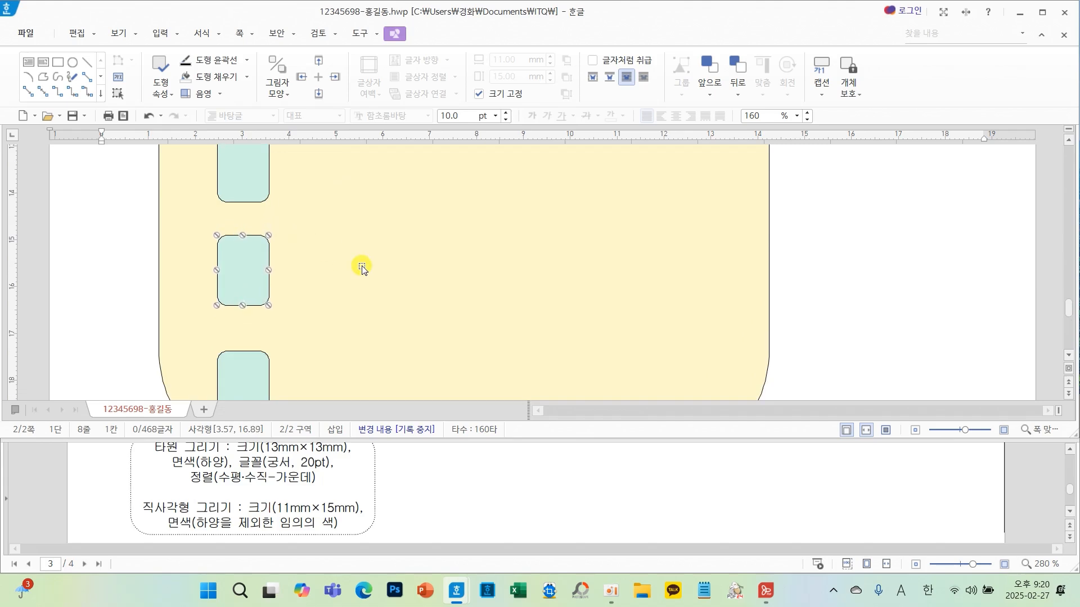
{"action": "key", "text": "Down"}
{"action": "key", "text": "Down"}
{"action": "key", "text": "Down"}
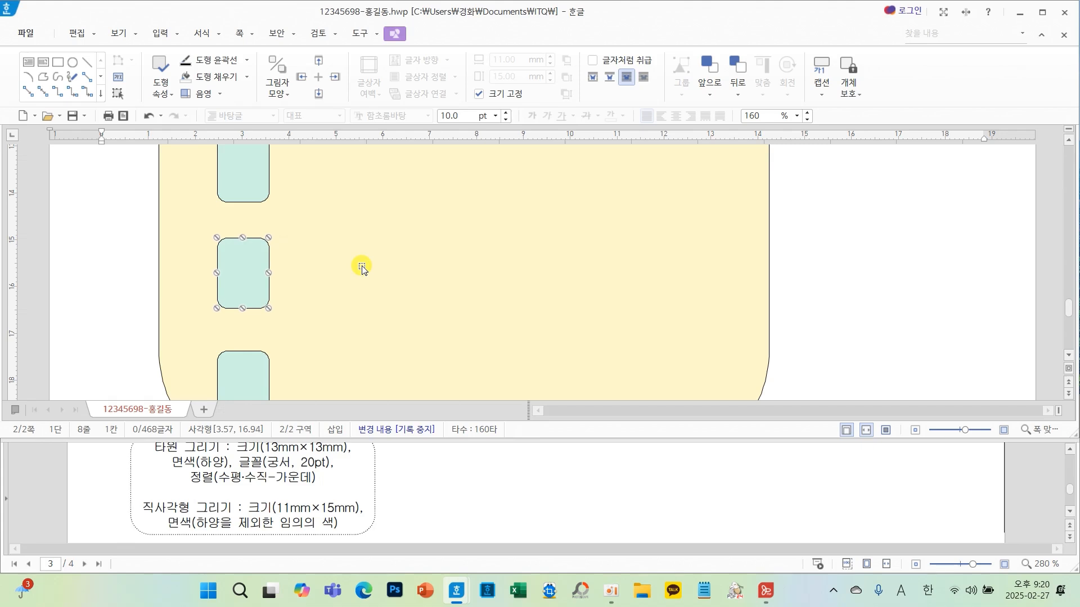
{"action": "key", "text": "Down"}
{"action": "key", "text": "Down"}
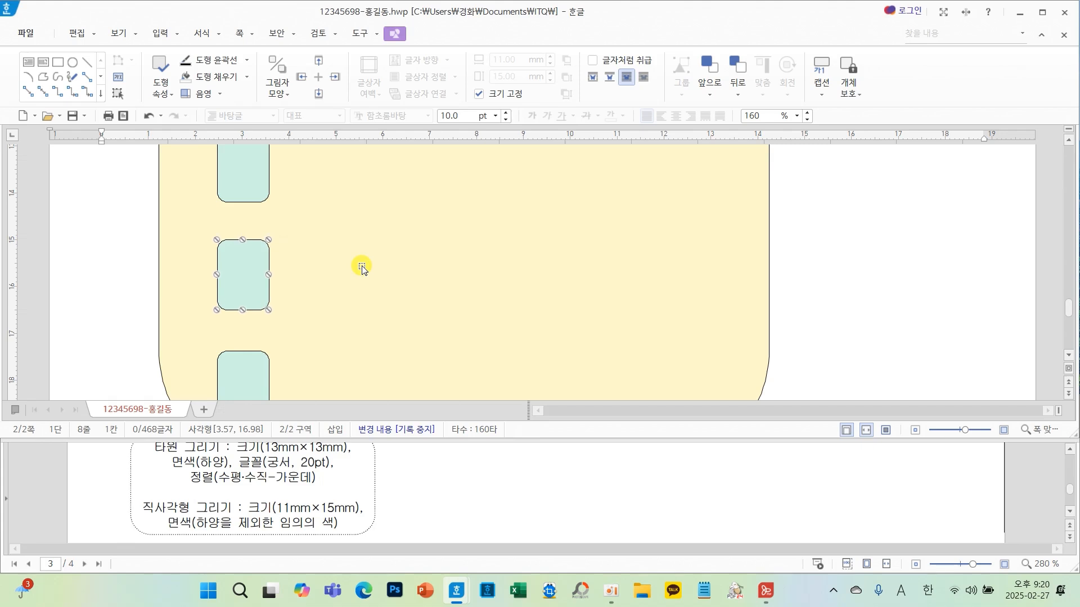
- Change the middle rounded rectangle's fill to a darker teal shade
{"action": "double_click", "coordinate": [245, 273]}
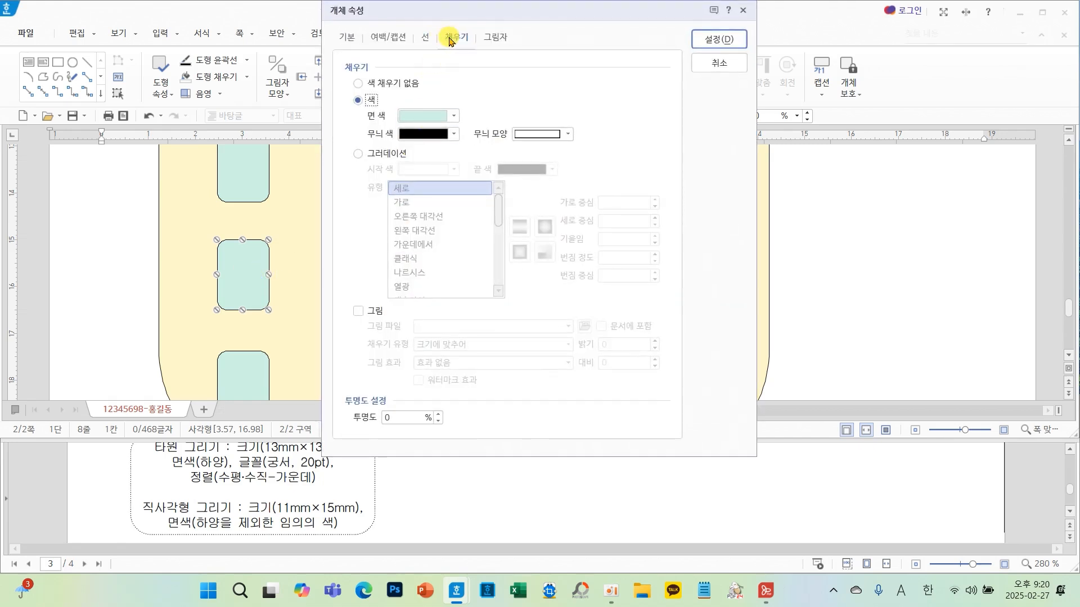
{"action": "left_click", "coordinate": [453, 116]}
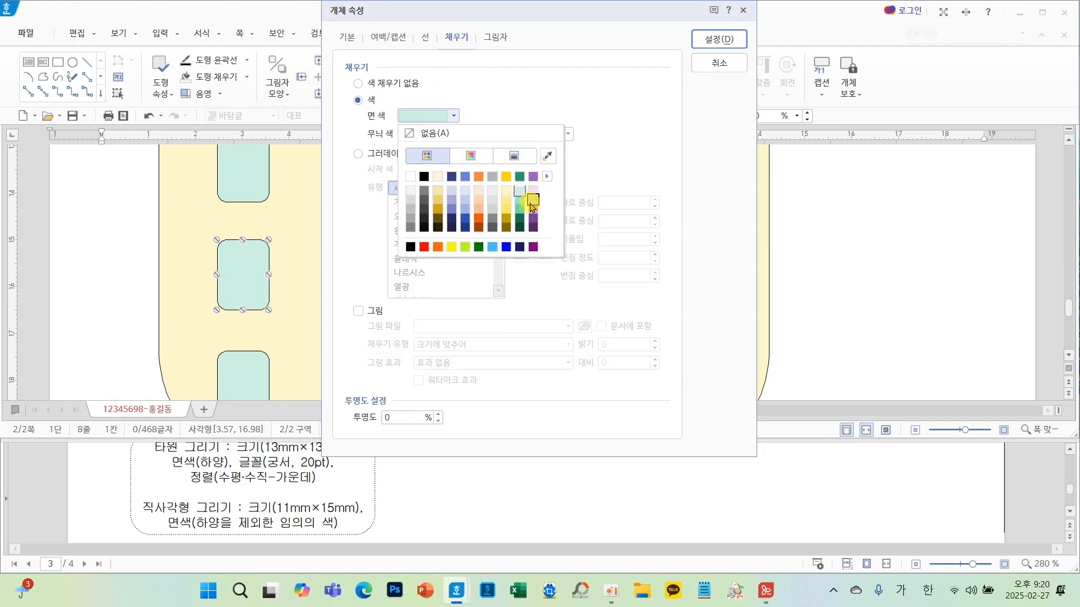
{"action": "left_click", "coordinate": [520, 201]}
{"action": "left_click", "coordinate": [720, 39]}
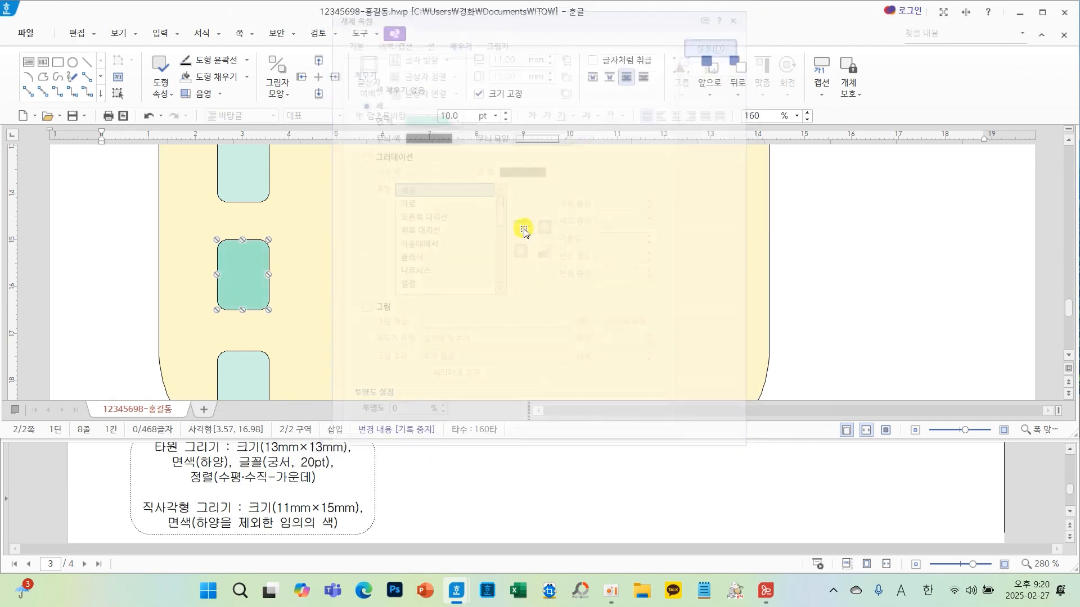
- Change the bottom rounded rectangle's fill to an even darker teal shade
{"action": "left_click", "coordinate": [251, 374]}
{"action": "double_click", "coordinate": [251, 374]}
{"action": "left_click", "coordinate": [453, 116]}
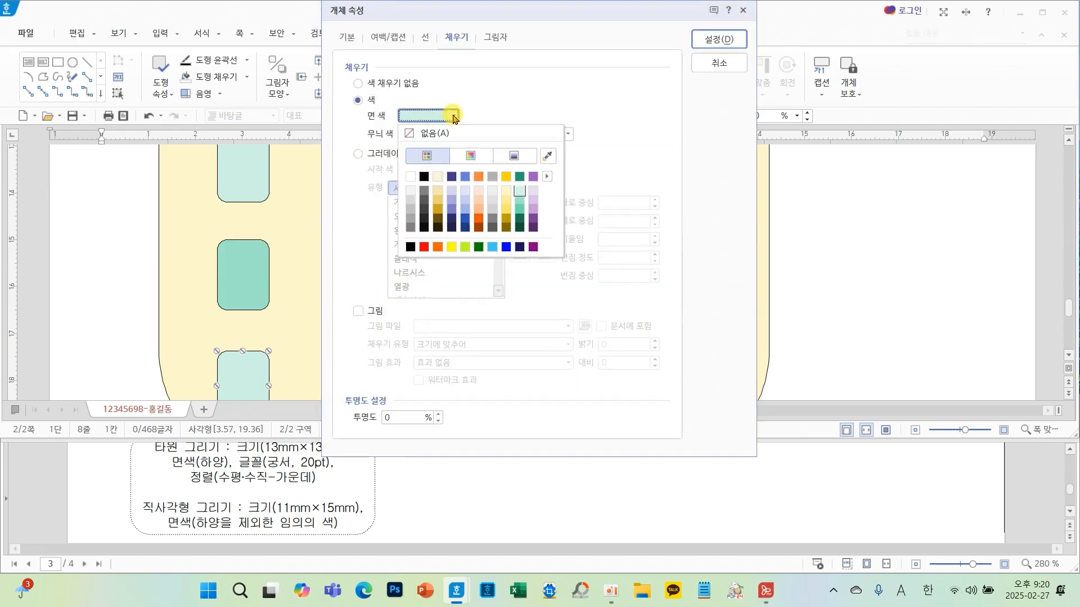
{"action": "left_click", "coordinate": [519, 210]}
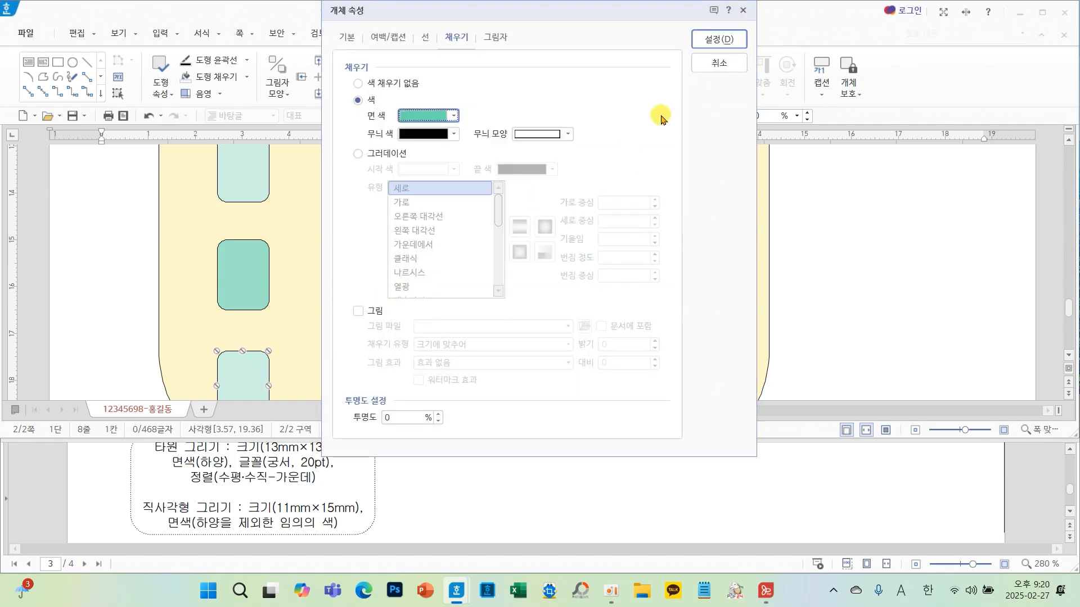
{"action": "left_click", "coordinate": [721, 38]}
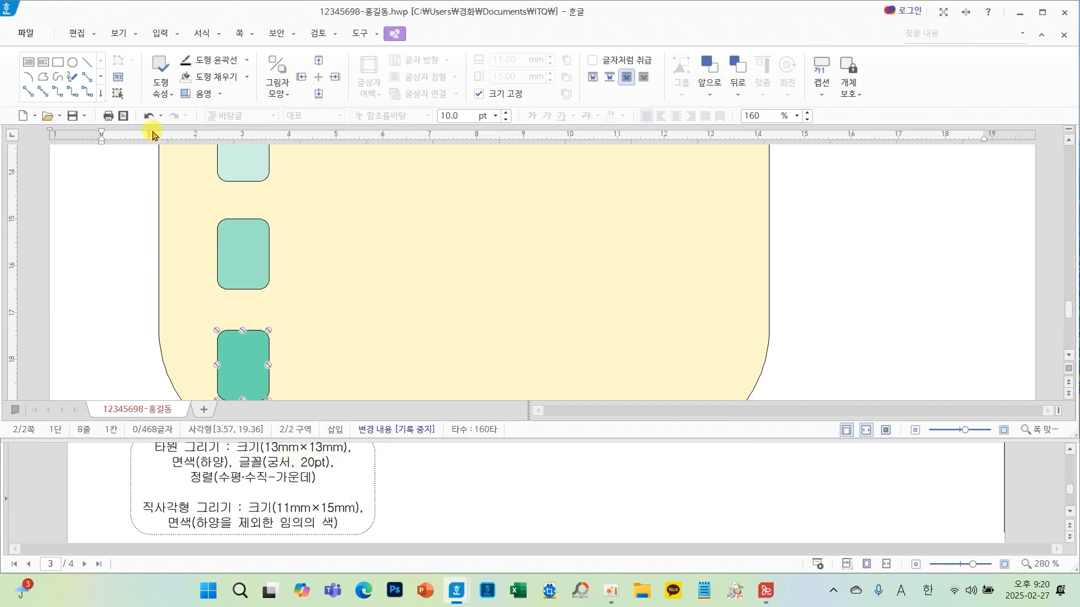
- Draw a circle beside the yellow shape and set its size to 13 mm × 13 mm with size locked
{"action": "left_click", "coordinate": [71, 63]}
{"action": "left_click_drag", "start_coordinate": [803, 222], "coordinate": [881, 301]}
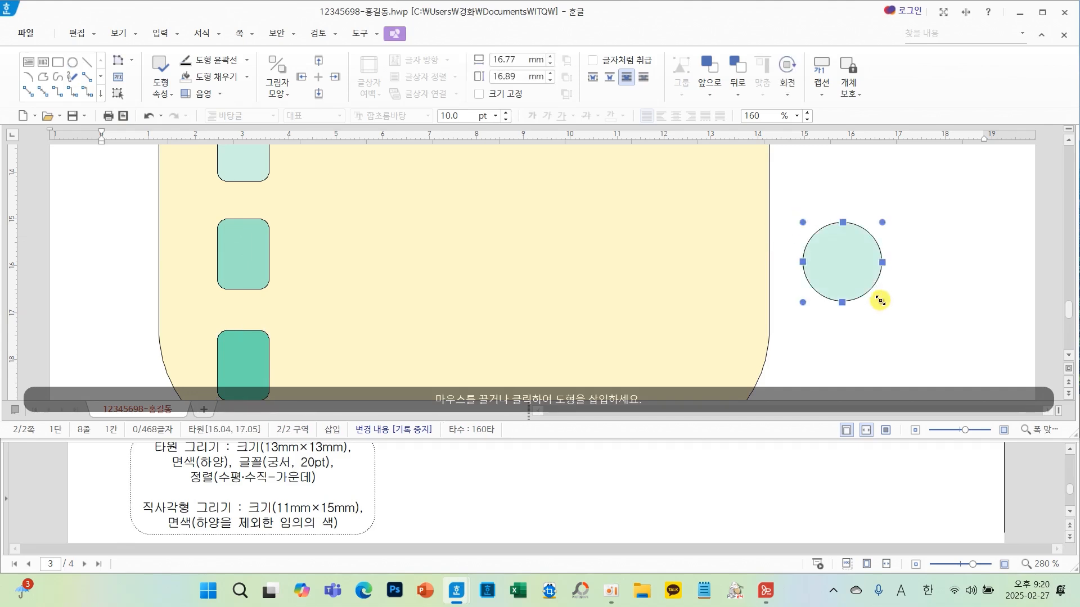
{"action": "double_click", "coordinate": [845, 272]}
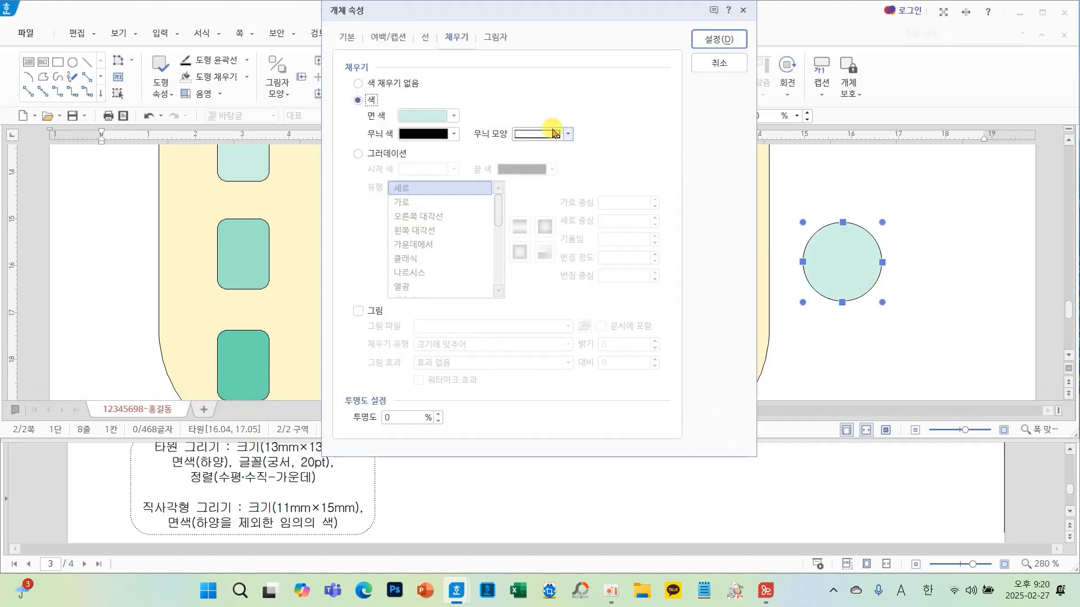
{"action": "left_click", "coordinate": [347, 37]}
{"action": "double_click", "coordinate": [503, 85]}
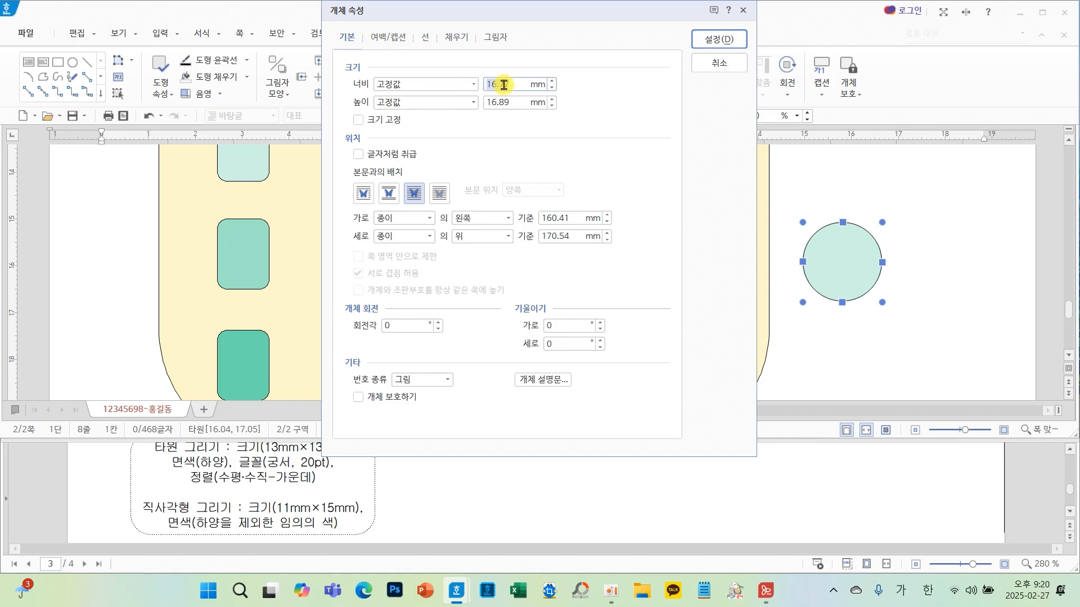
{"action": "left_click", "coordinate": [503, 100]}
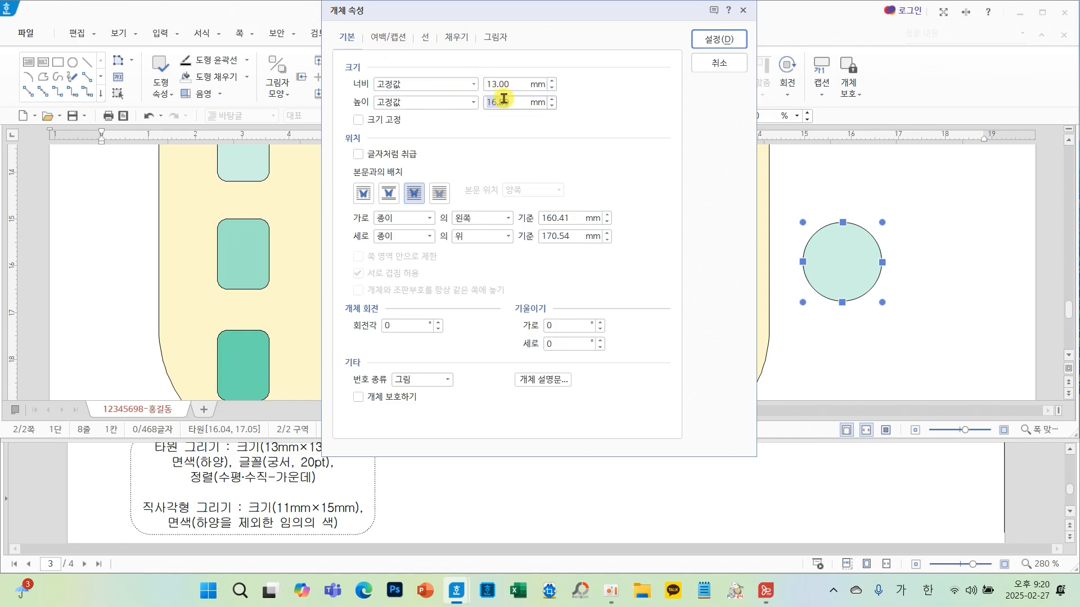
{"action": "type", "text": "13"}
{"action": "left_click", "coordinate": [359, 119]}
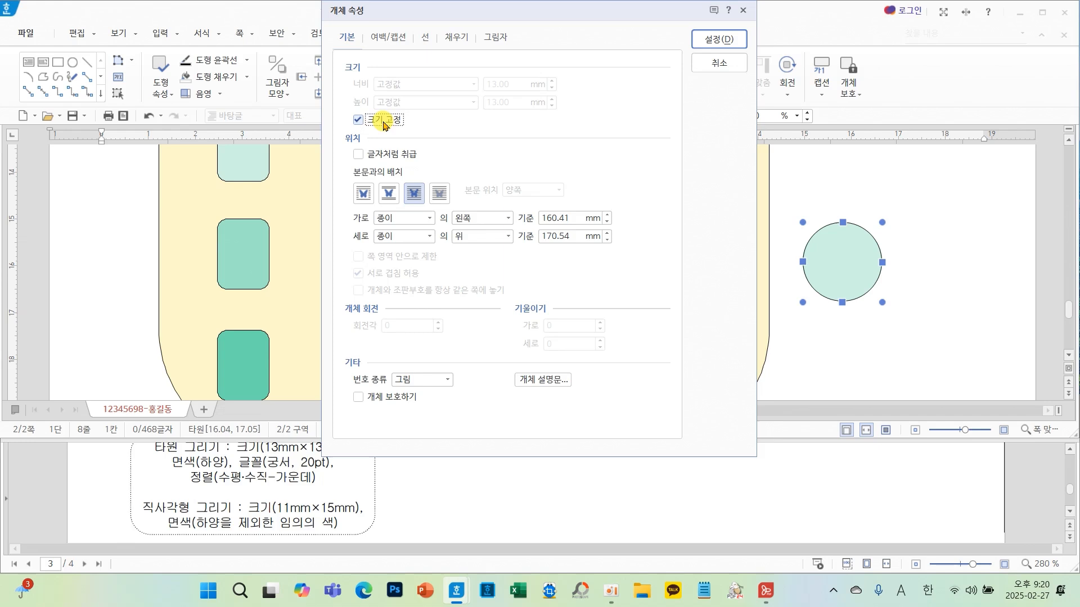
- Set the circle's fill colour to white
{"action": "left_click", "coordinate": [424, 38]}
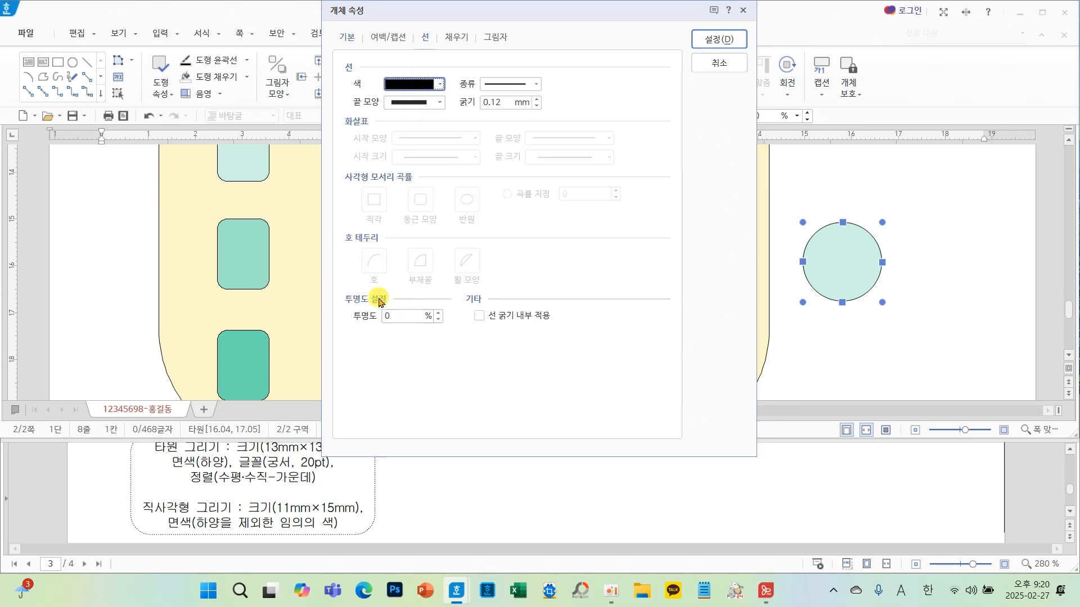
{"action": "left_click", "coordinate": [455, 37]}
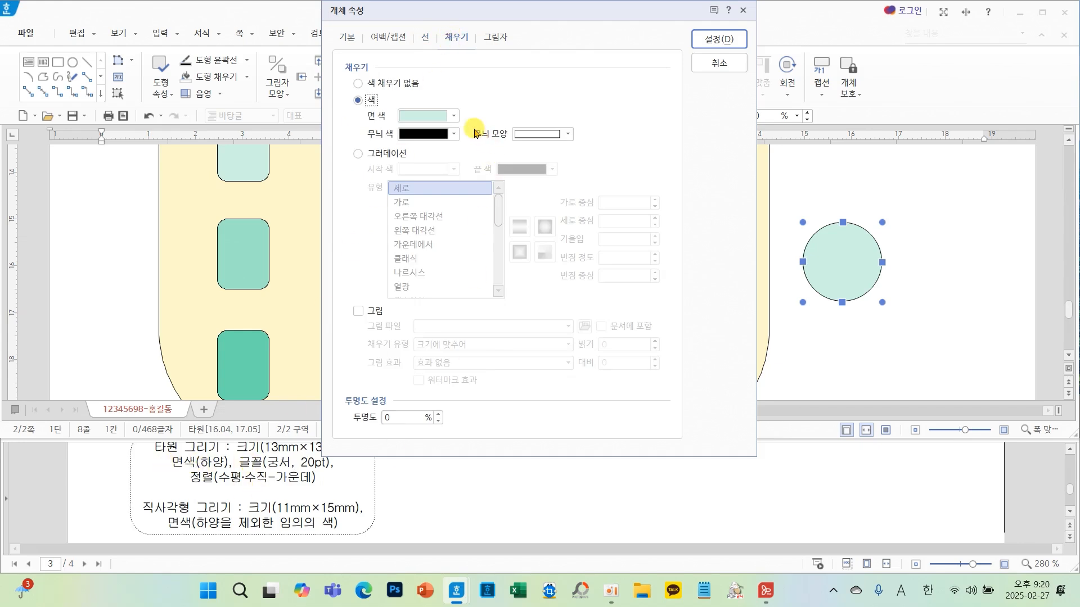
{"action": "left_click", "coordinate": [453, 117]}
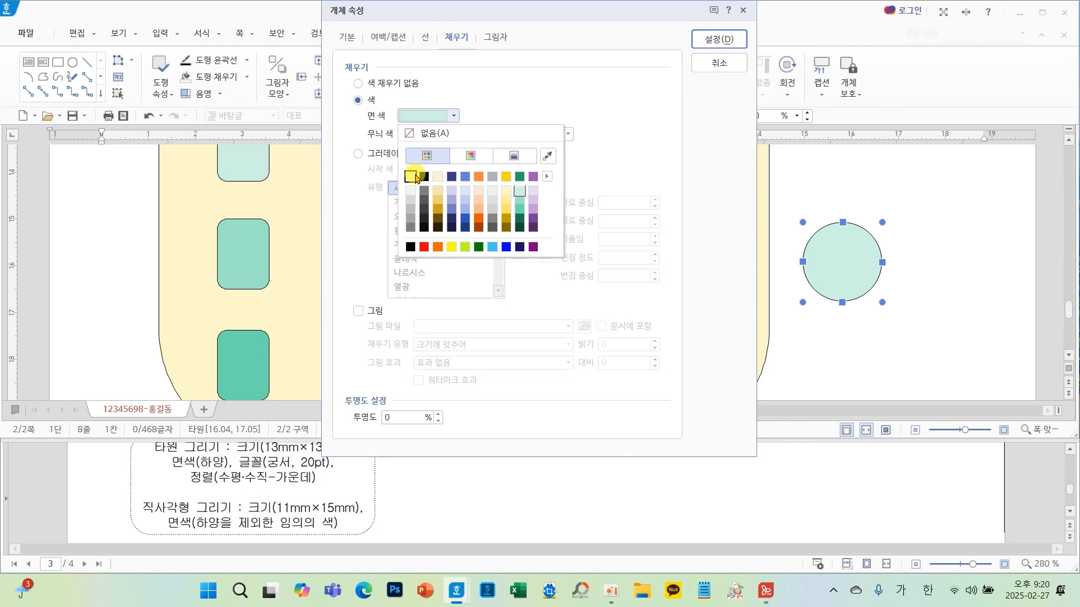
{"action": "left_click", "coordinate": [416, 177]}
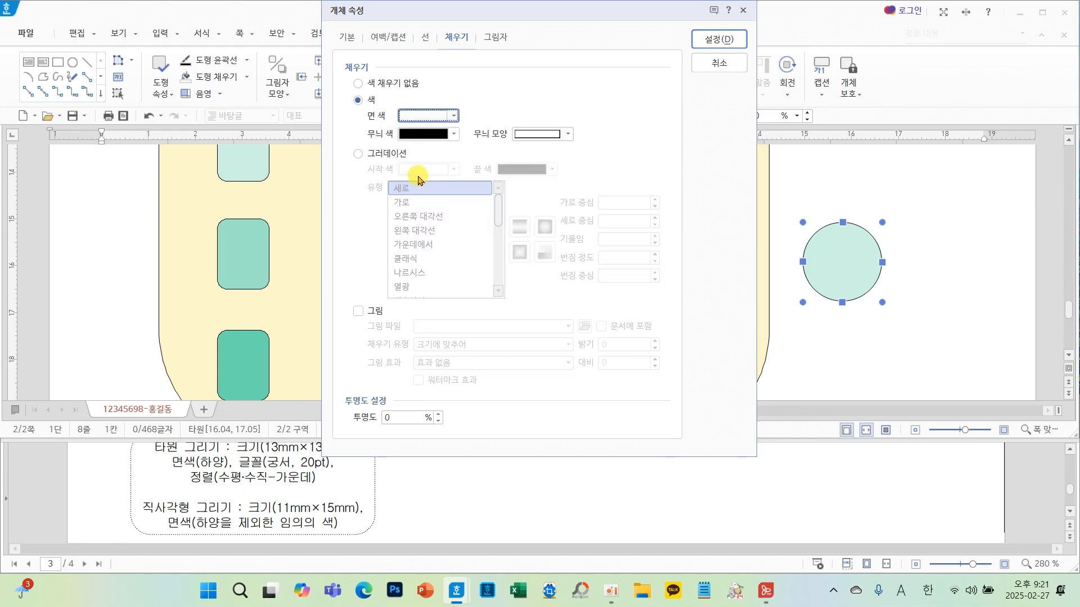
{"action": "left_click", "coordinate": [718, 39]}
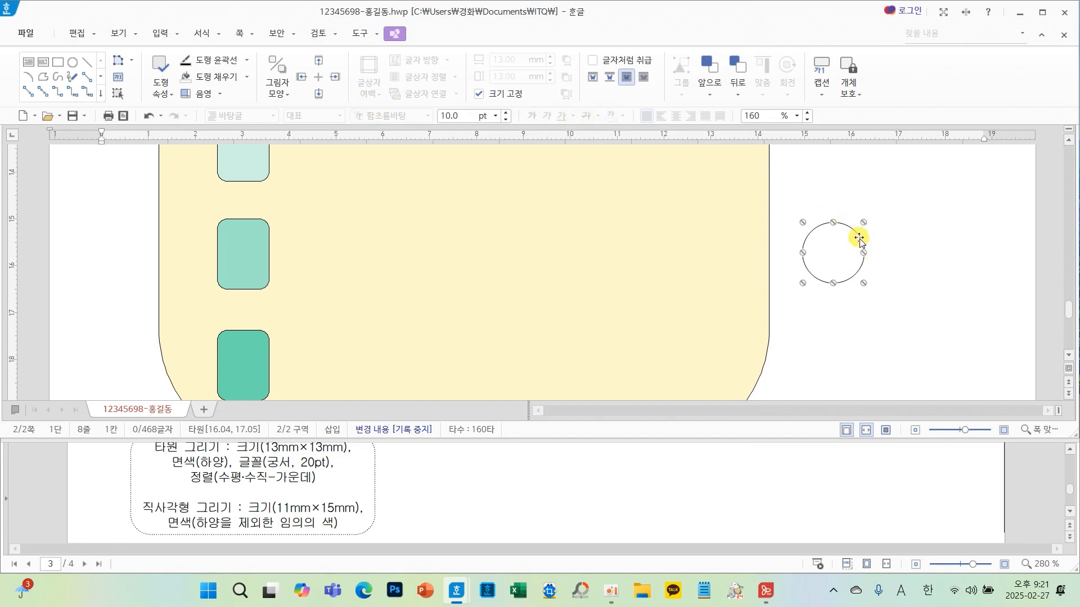
- Add text inside the circle and set its font to 궁서, 20 pt, centre-aligned
{"action": "right_click", "coordinate": [835, 262]}
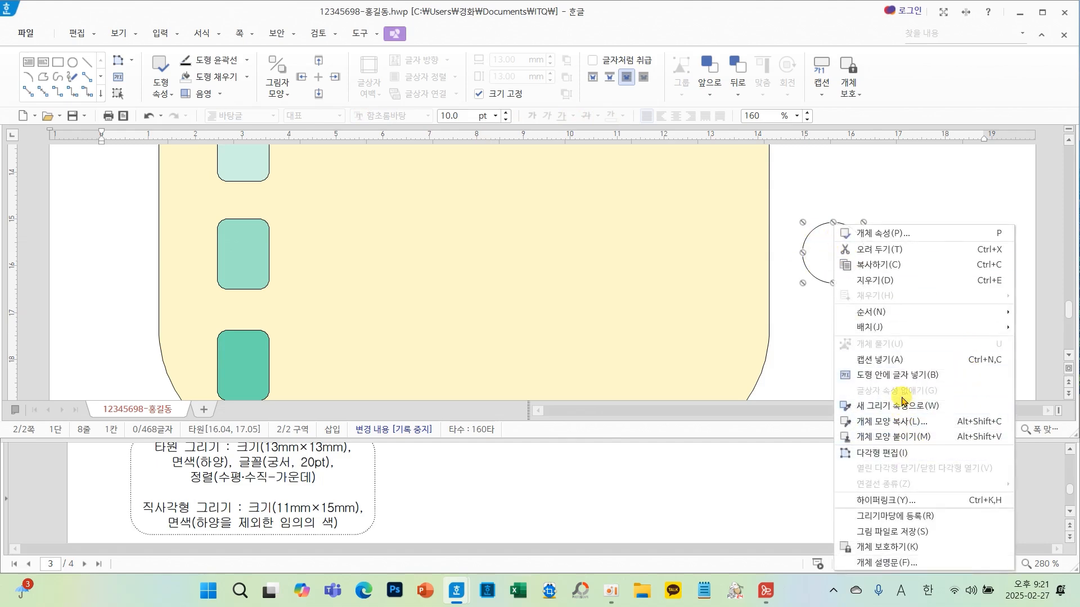
{"action": "left_click", "coordinate": [905, 376]}
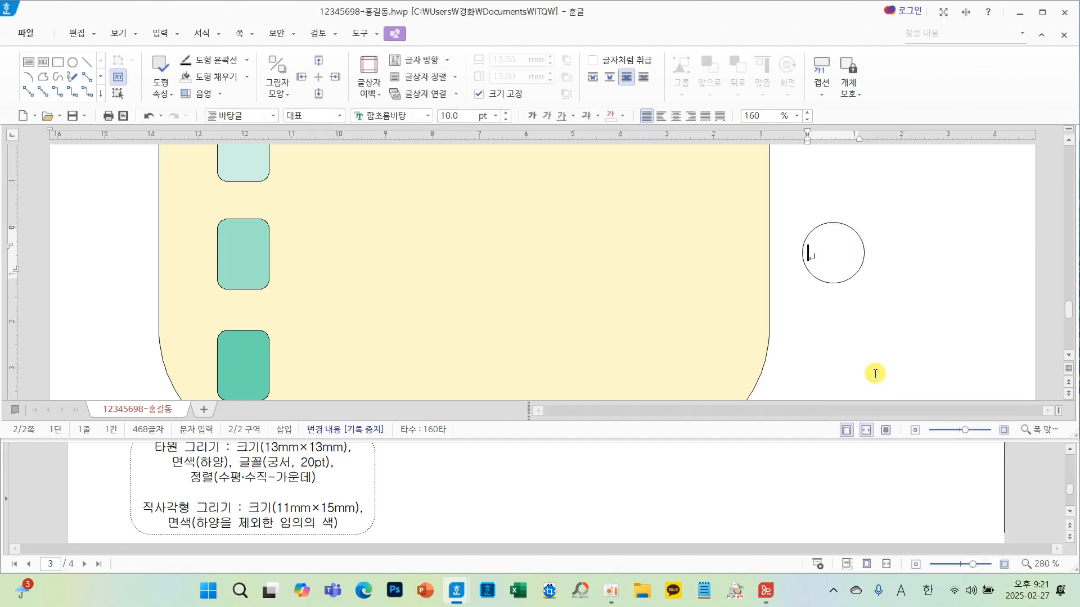
{"action": "left_click", "coordinate": [428, 115]}
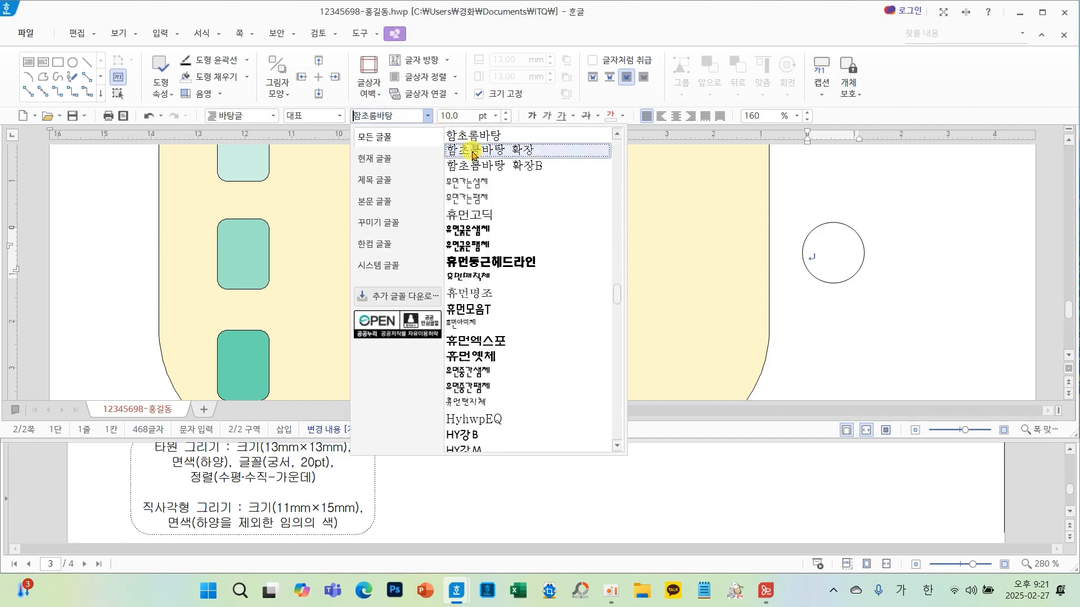
{"action": "left_click_drag", "start_coordinate": [617, 301], "coordinate": [613, 138]}
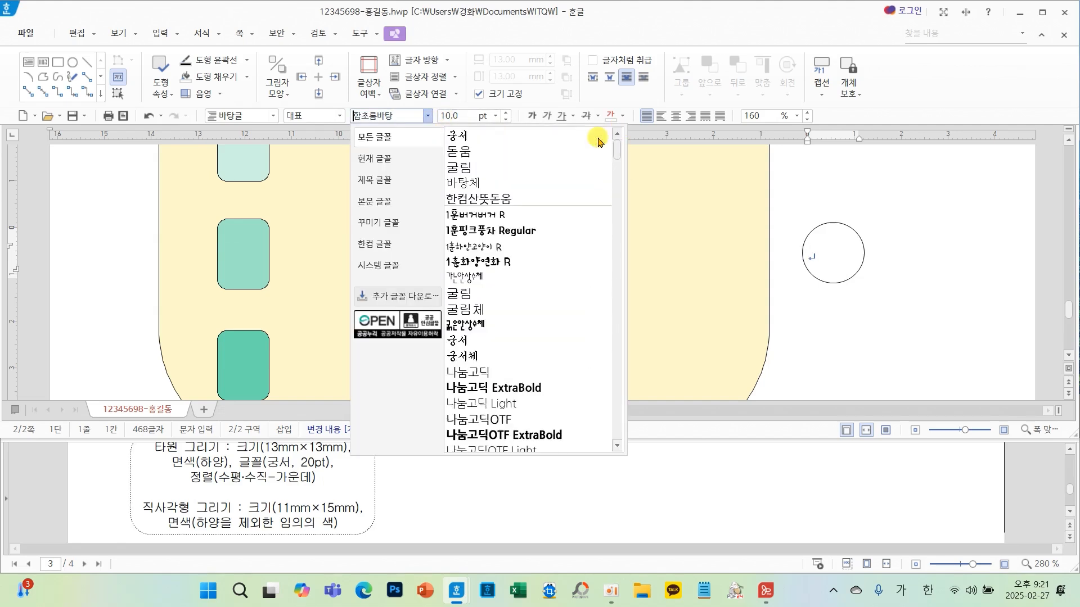
{"action": "left_click", "coordinate": [507, 135]}
{"action": "left_click", "coordinate": [495, 115]}
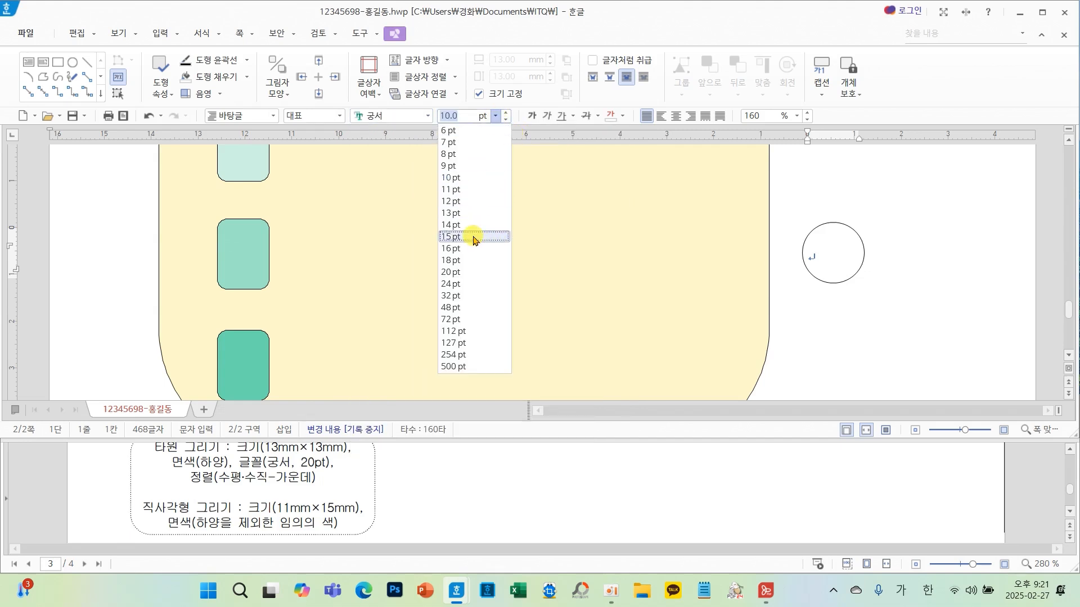
{"action": "left_click", "coordinate": [460, 273]}
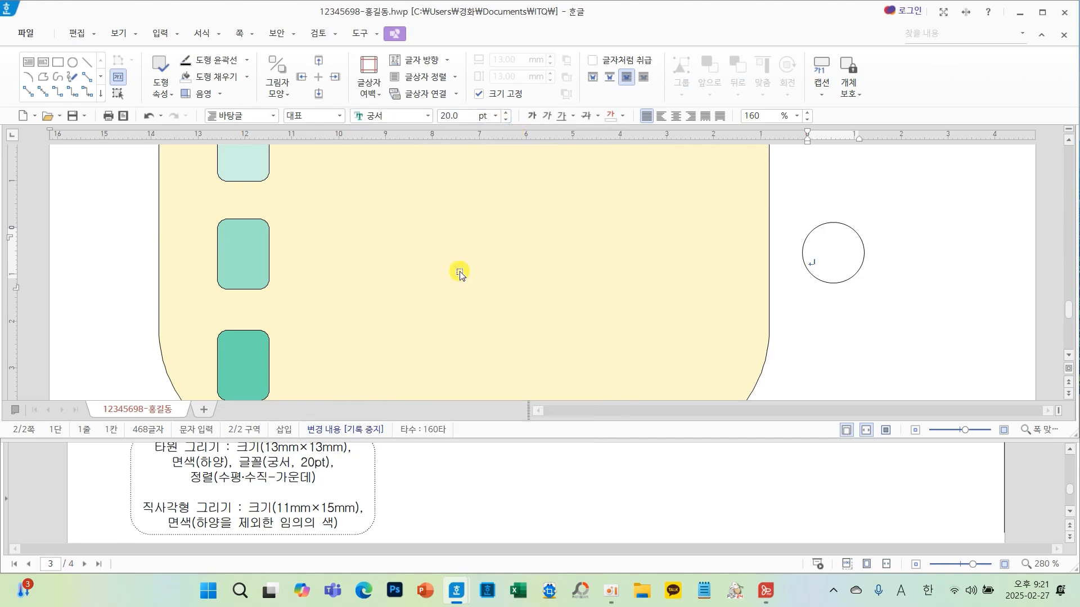
{"action": "left_click", "coordinate": [676, 116]}
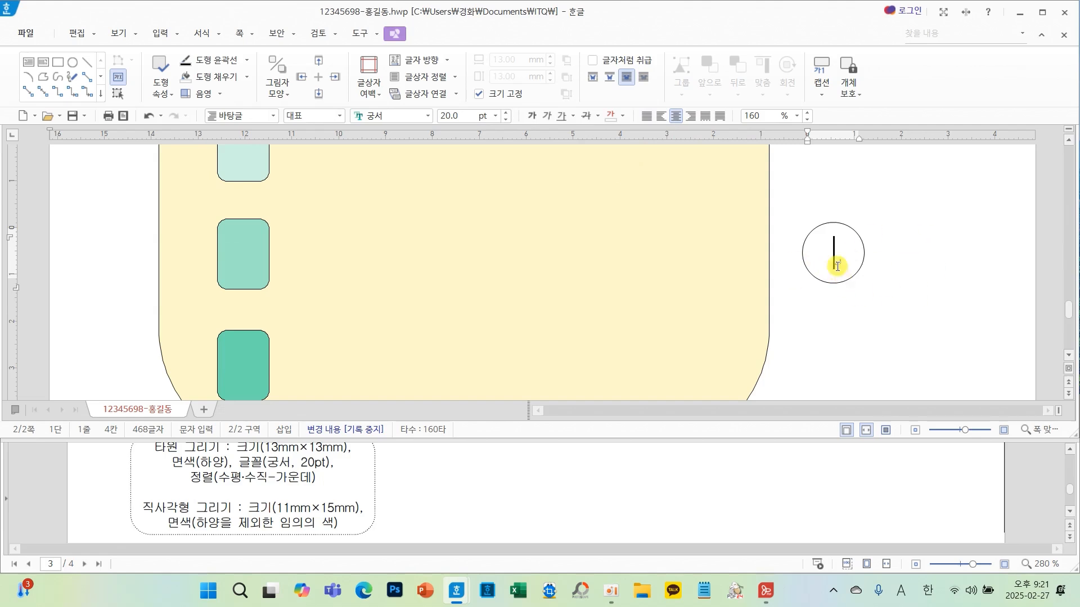
- Move the circle onto the upper-left corner of the top rounded rectangle and nudge it into place
{"action": "left_click_drag", "start_coordinate": [841, 290], "coordinate": [223, 185]}
{"action": "scroll", "coordinate": [222, 212], "scroll_direction": "up", "scroll_amount": 1}
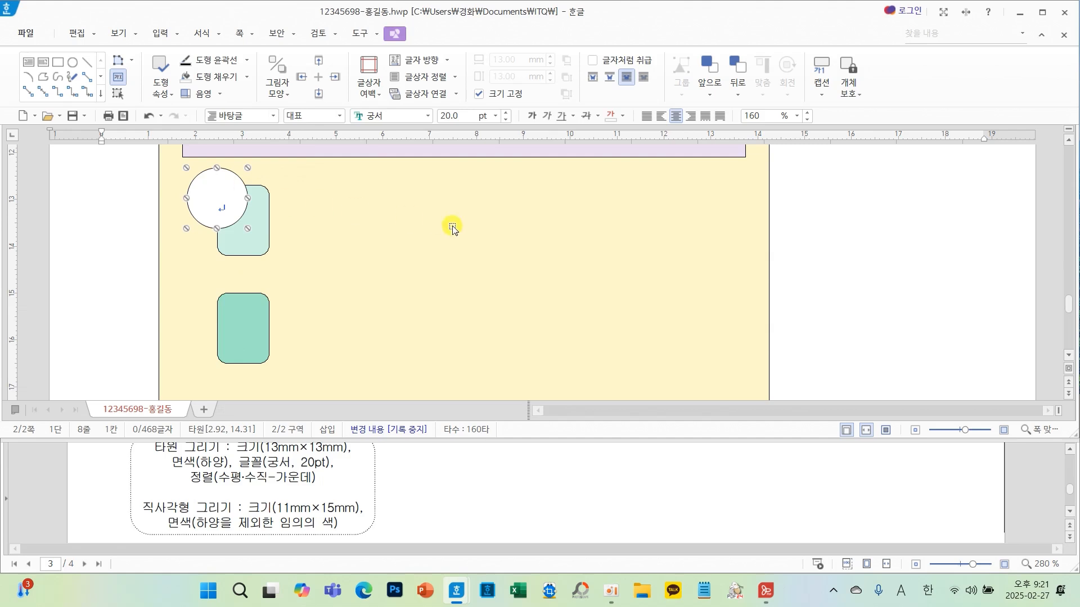
{"action": "key", "text": "Down"}
{"action": "key", "text": "Down"}
{"action": "key", "text": "Down"}
{"action": "key", "text": "Down"}
{"action": "key", "text": "Down"}
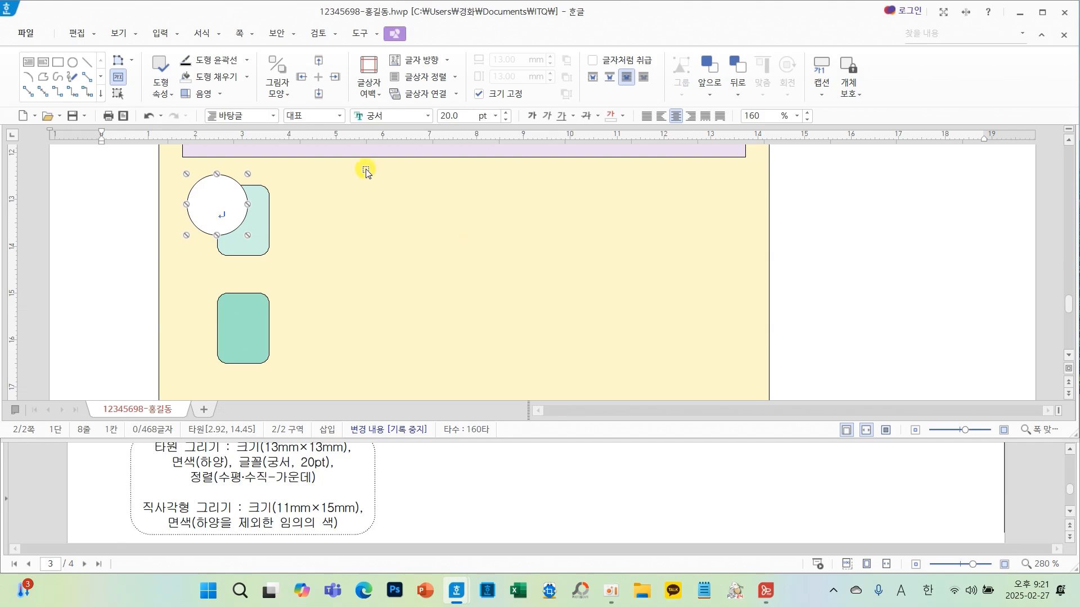
{"action": "key", "text": "Right"}
{"action": "key", "text": "Right"}
{"action": "key", "text": "Right"}
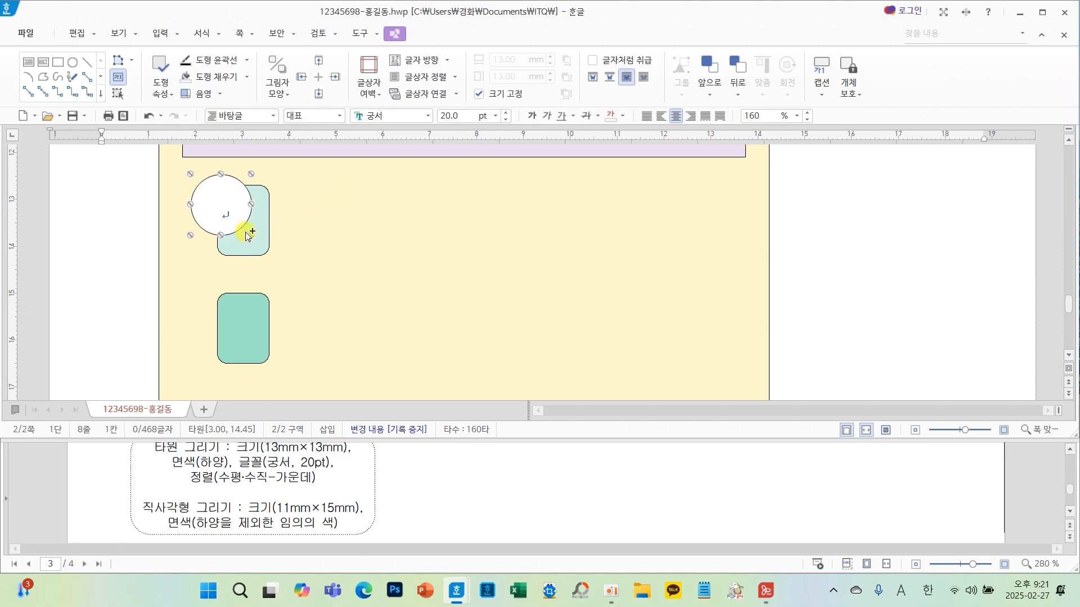
- Copy the circle onto the upper-left corners of the second and third rounded rectangles
{"action": "left_click_drag", "start_coordinate": [221, 210], "coordinate": [217, 310]}
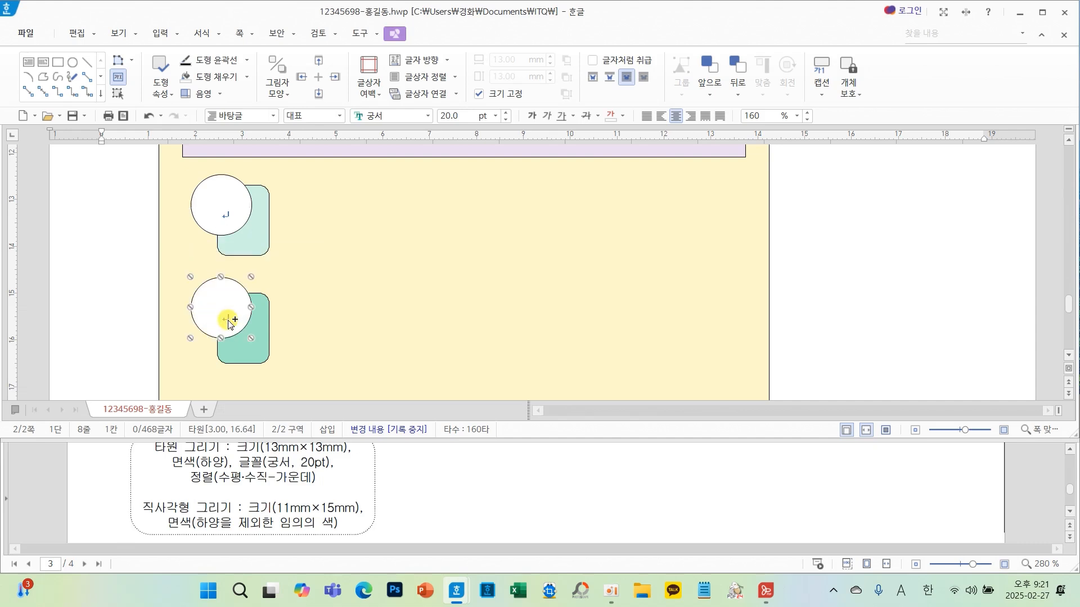
{"action": "scroll", "coordinate": [224, 315], "scroll_direction": "down", "scroll_amount": 2}
{"action": "left_click_drag", "start_coordinate": [217, 250], "coordinate": [213, 354]}
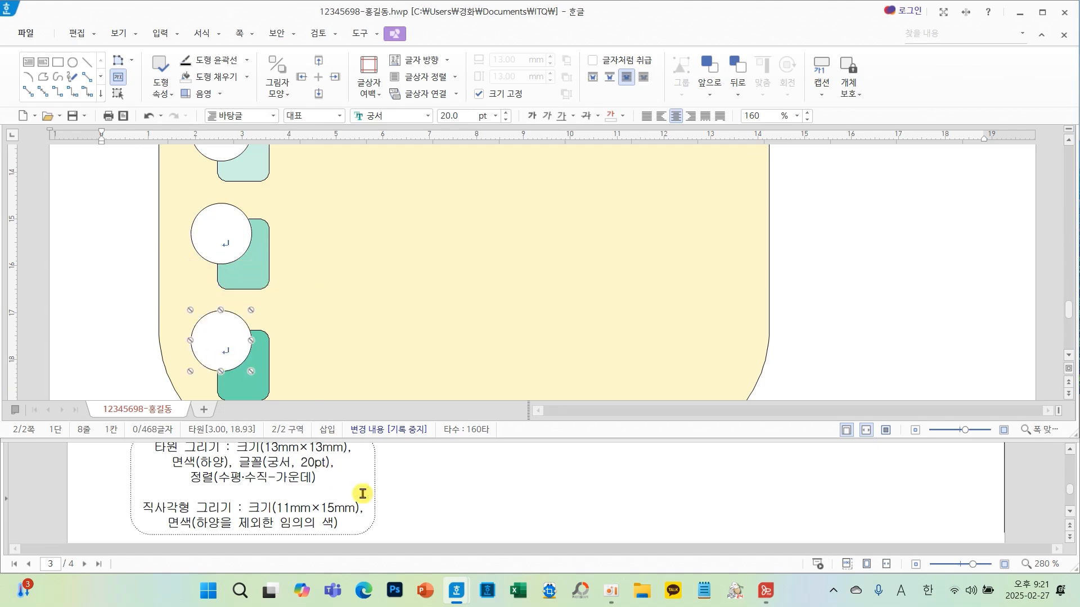
{"action": "scroll", "coordinate": [365, 498], "scroll_direction": "up", "scroll_amount": 2}
{"action": "scroll", "coordinate": [370, 502], "scroll_direction": "up", "scroll_amount": 3}
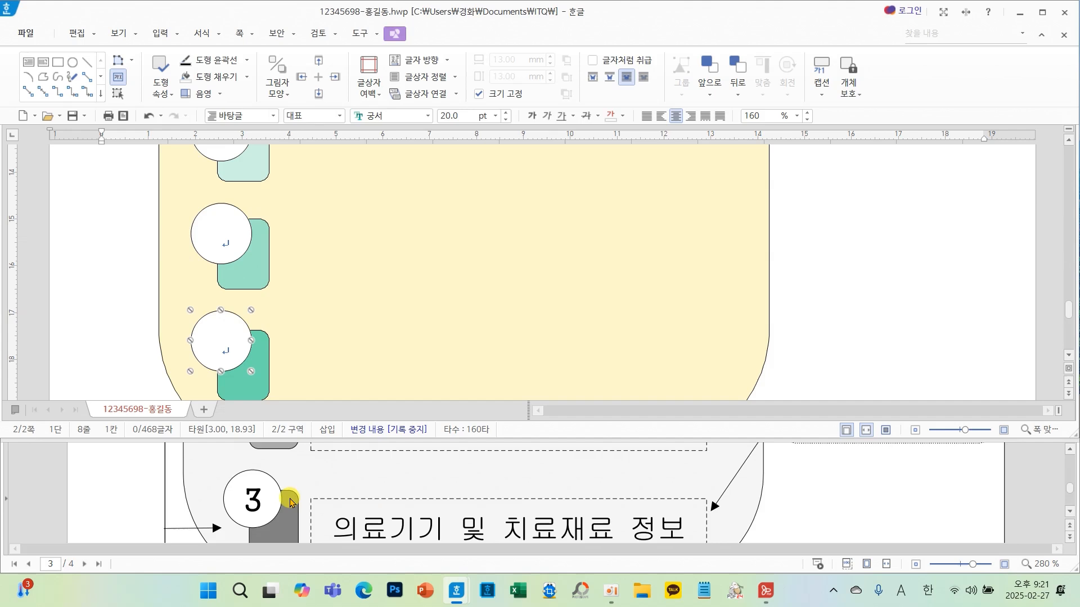
- Number the three circles 1, 2 and 3 from top to bottom
{"action": "double_click", "coordinate": [200, 355]}
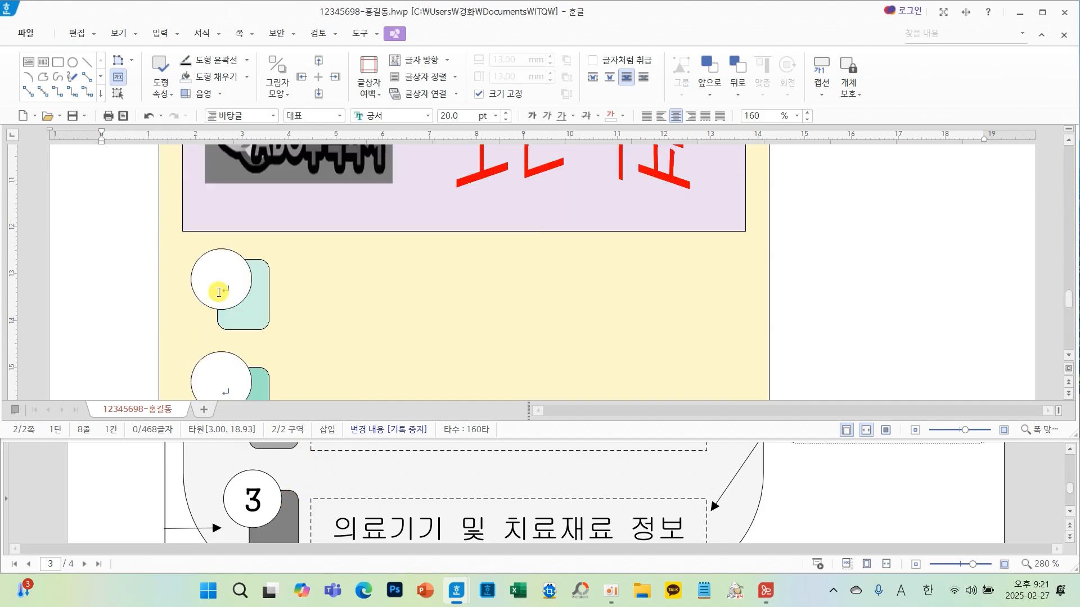
{"action": "type", "text": "1"}
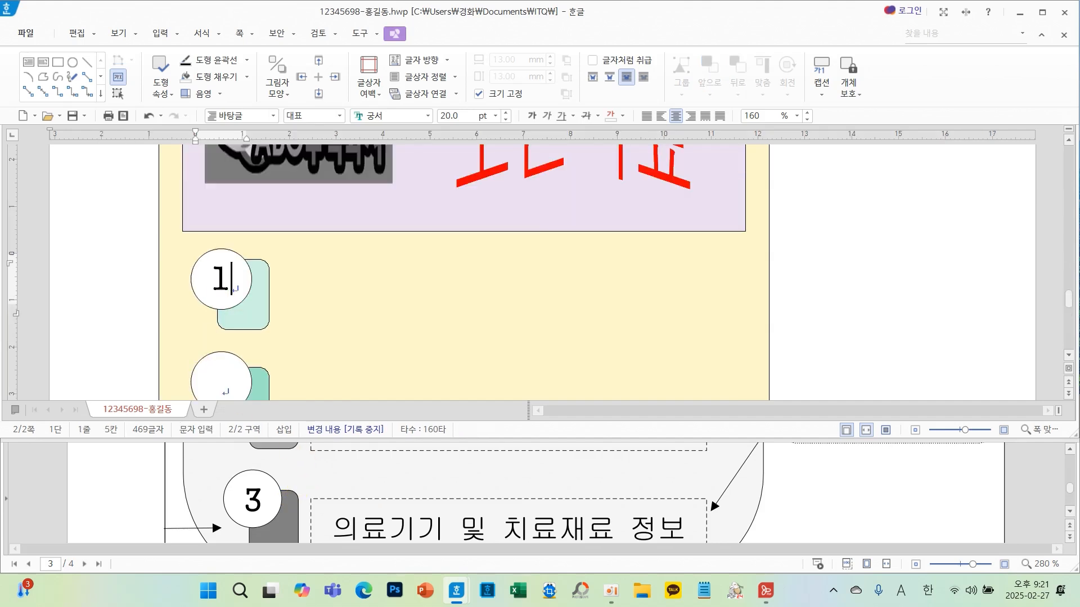
{"action": "left_click", "coordinate": [222, 383]}
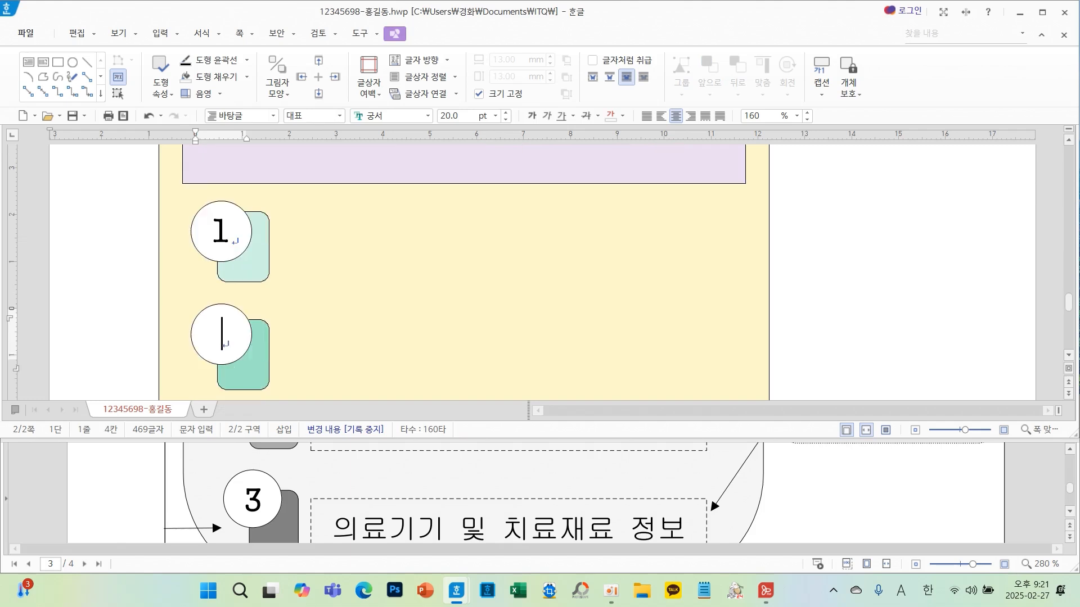
{"action": "type", "text": "2"}
{"action": "key", "text": "Down"}
{"action": "type", "text": "3"}
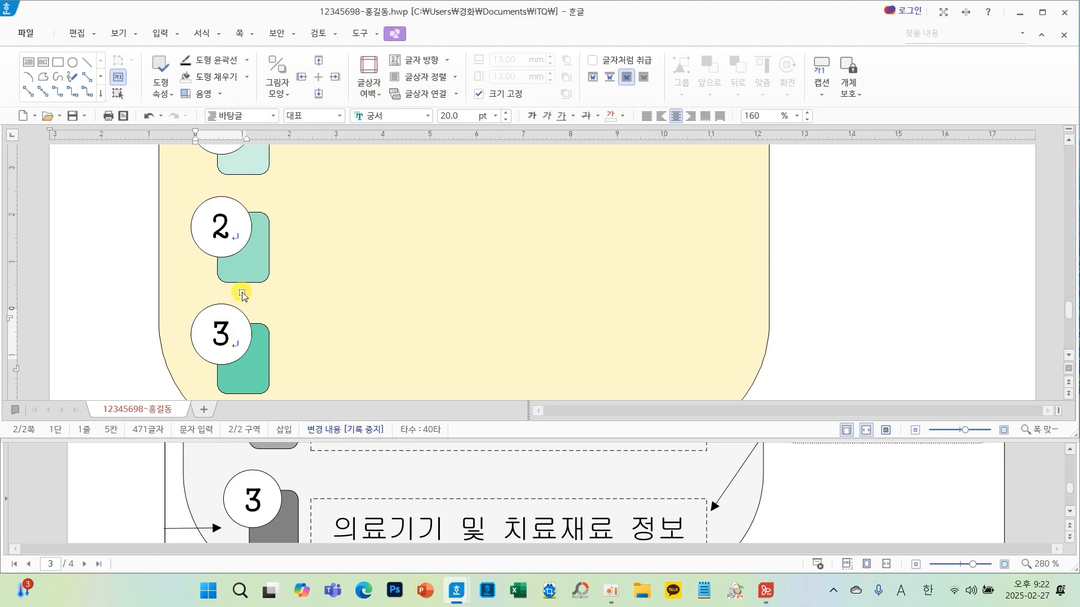
{"action": "scroll", "coordinate": [270, 230], "scroll_direction": "up", "scroll_amount": 1}
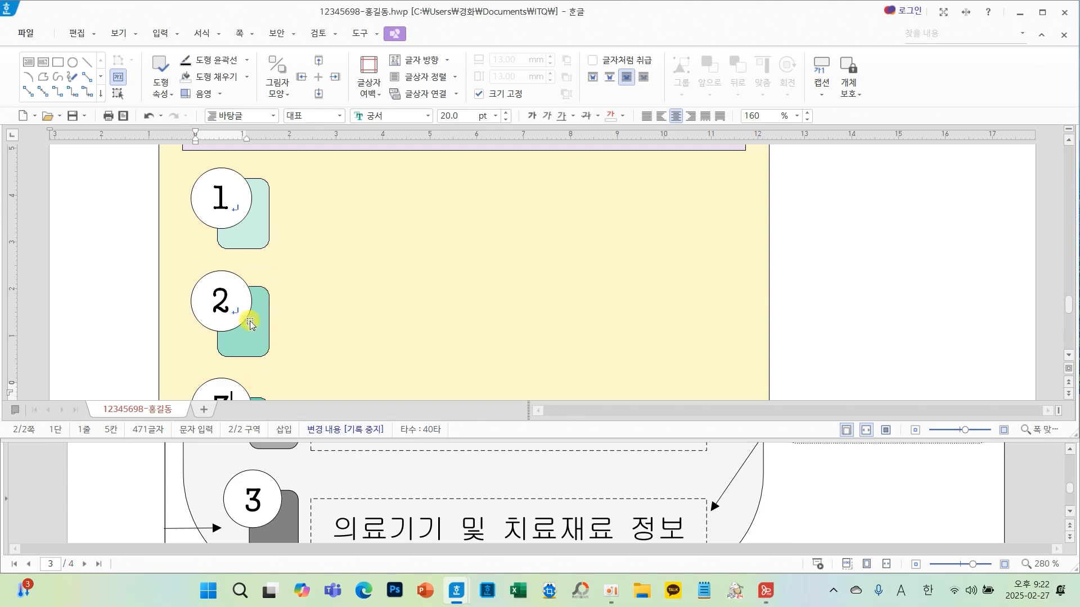
{"action": "left_click_drag", "start_coordinate": [252, 263], "coordinate": [257, 406]}
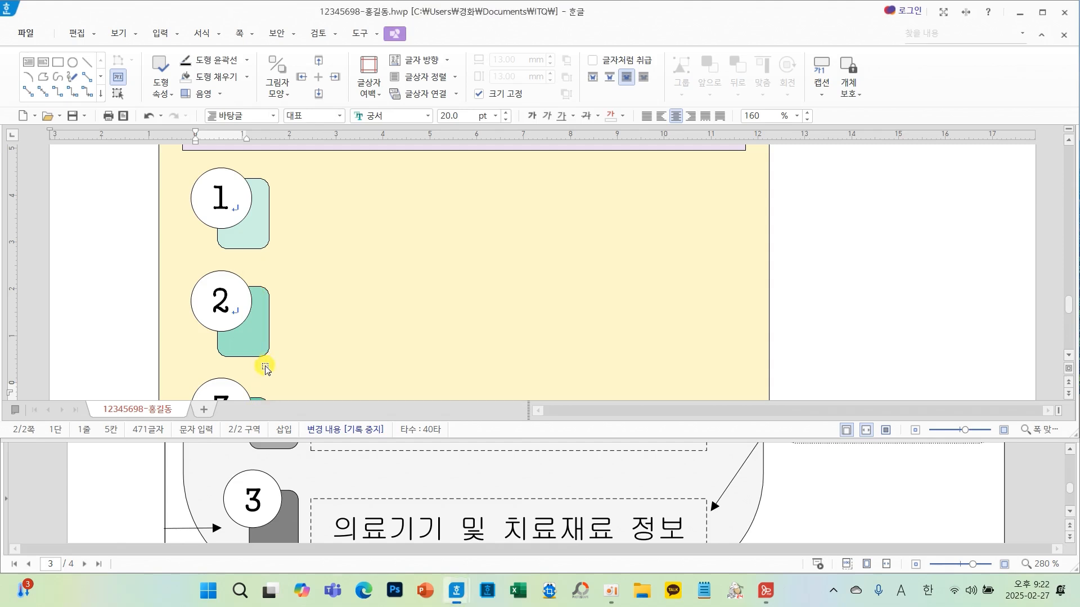
{"action": "scroll", "coordinate": [573, 516], "scroll_direction": "up", "scroll_amount": 1}
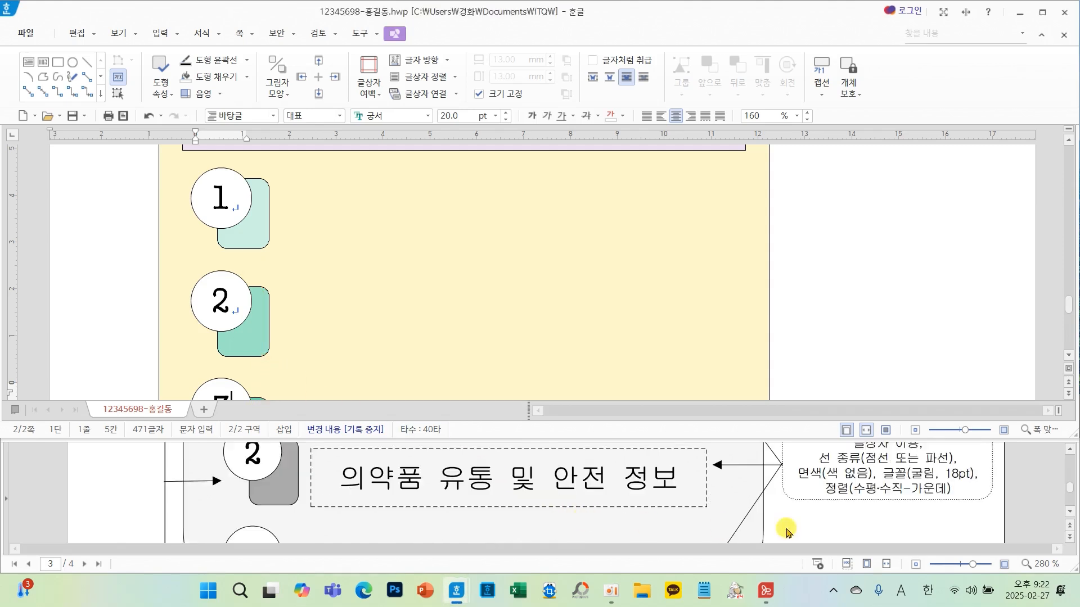
{"action": "scroll", "coordinate": [824, 501], "scroll_direction": "up", "scroll_amount": 1}
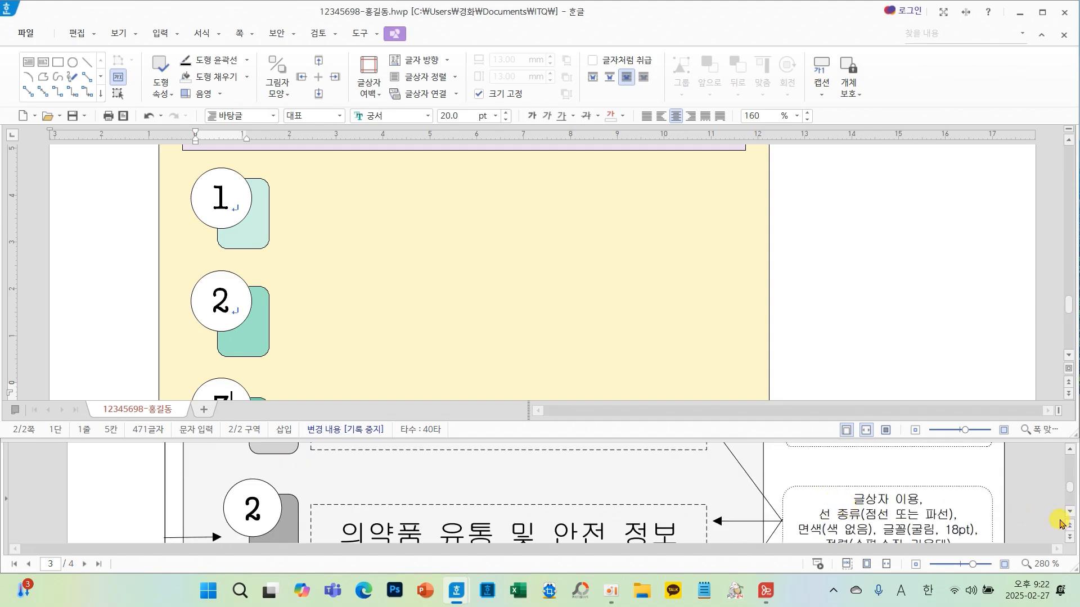
{"action": "left_click", "coordinate": [1059, 523]}
{"action": "scroll", "coordinate": [928, 518], "scroll_direction": "down", "scroll_amount": 1}
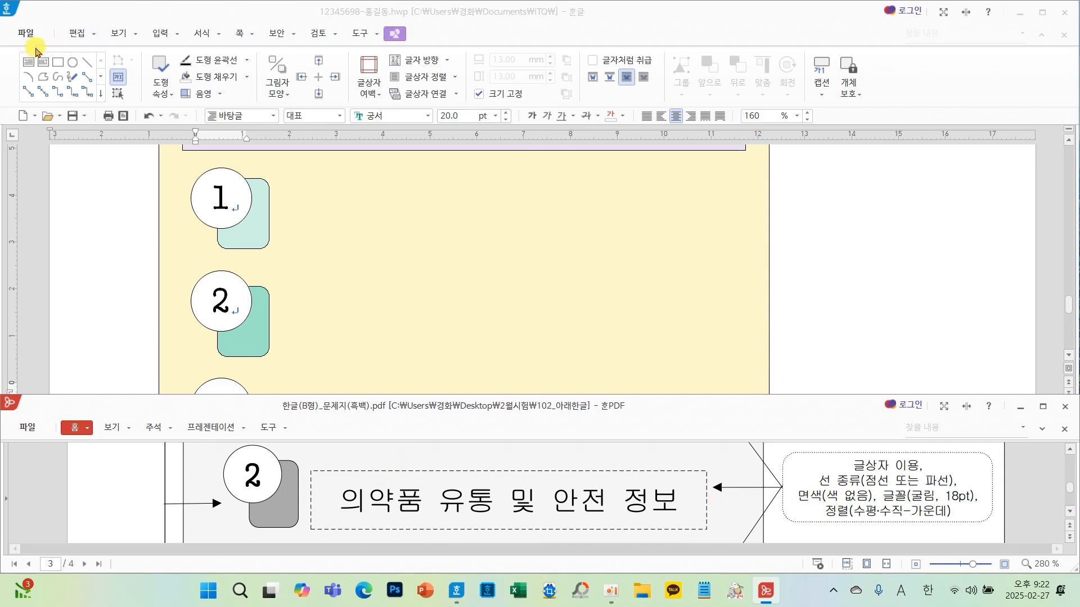
- Draw a text box beside the first rounded rectangle, about 95.7 × 13.7 mm, adjusting its height and position
{"action": "left_click", "coordinate": [28, 63]}
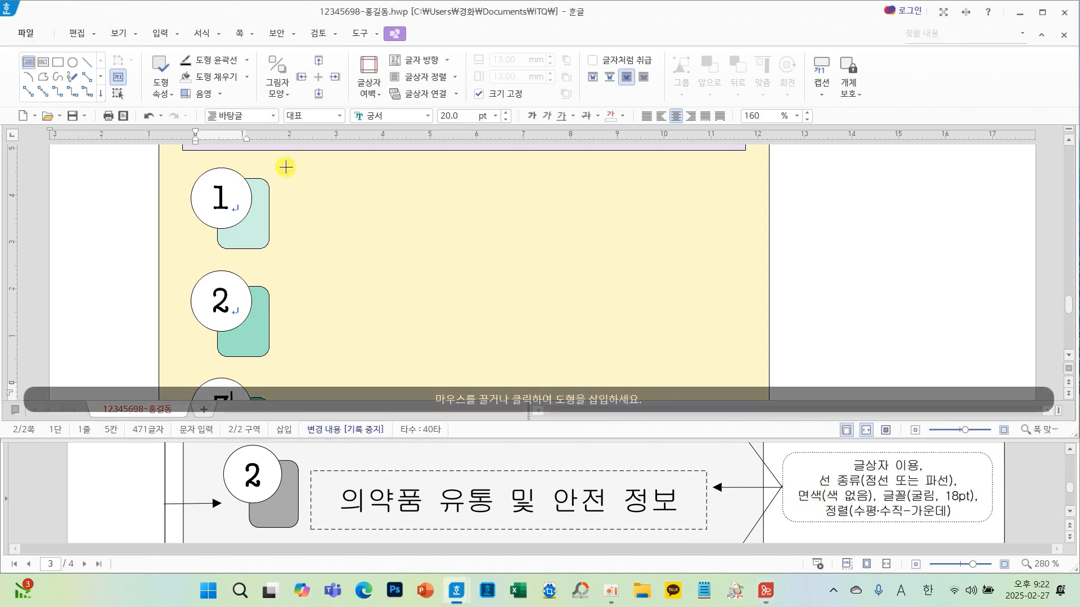
{"action": "scroll", "coordinate": [344, 290], "scroll_direction": "up", "scroll_amount": 2}
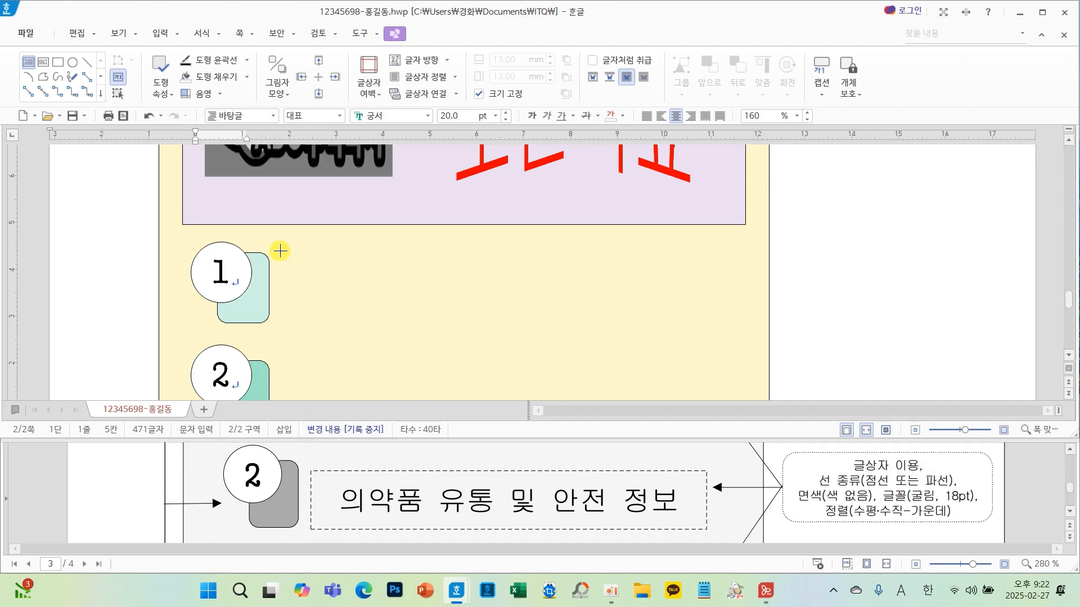
{"action": "left_click_drag", "start_coordinate": [280, 251], "coordinate": [729, 324]}
{"action": "left_click", "coordinate": [504, 256]}
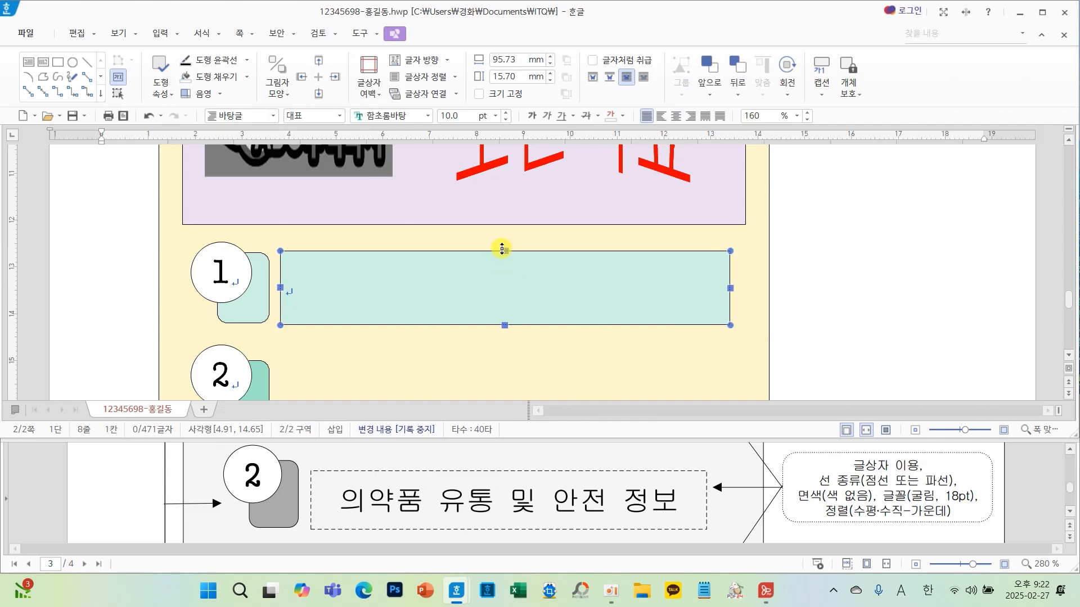
{"action": "left_click_drag", "start_coordinate": [502, 249], "coordinate": [502, 257]}
{"action": "key", "text": "Up"}
{"action": "key", "text": "Up"}
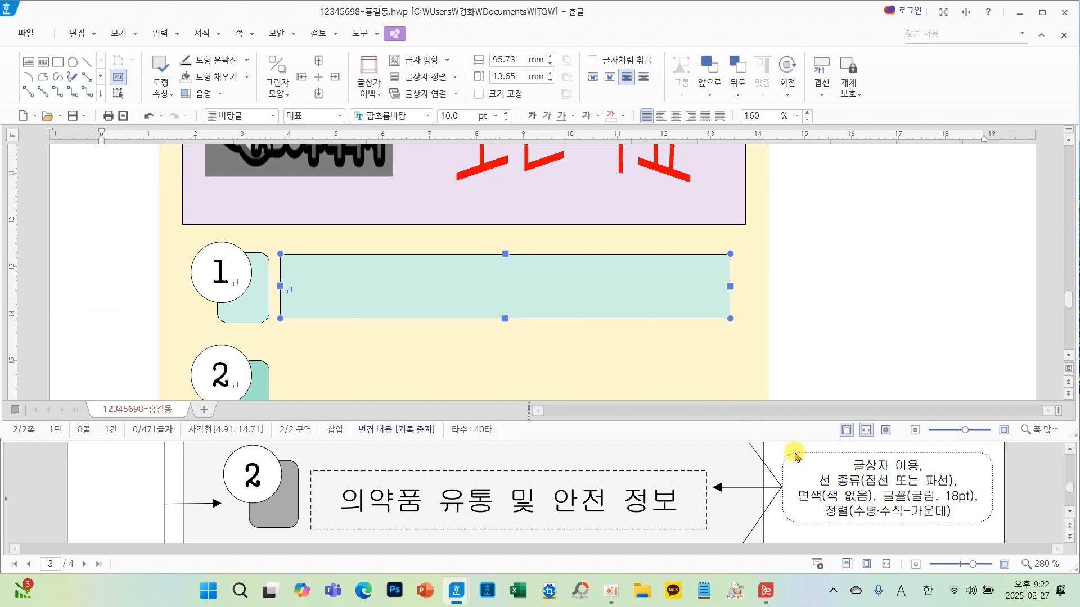
- Set the text box's outline to a dashed line and its fill to no colour
{"action": "double_click", "coordinate": [549, 284]}
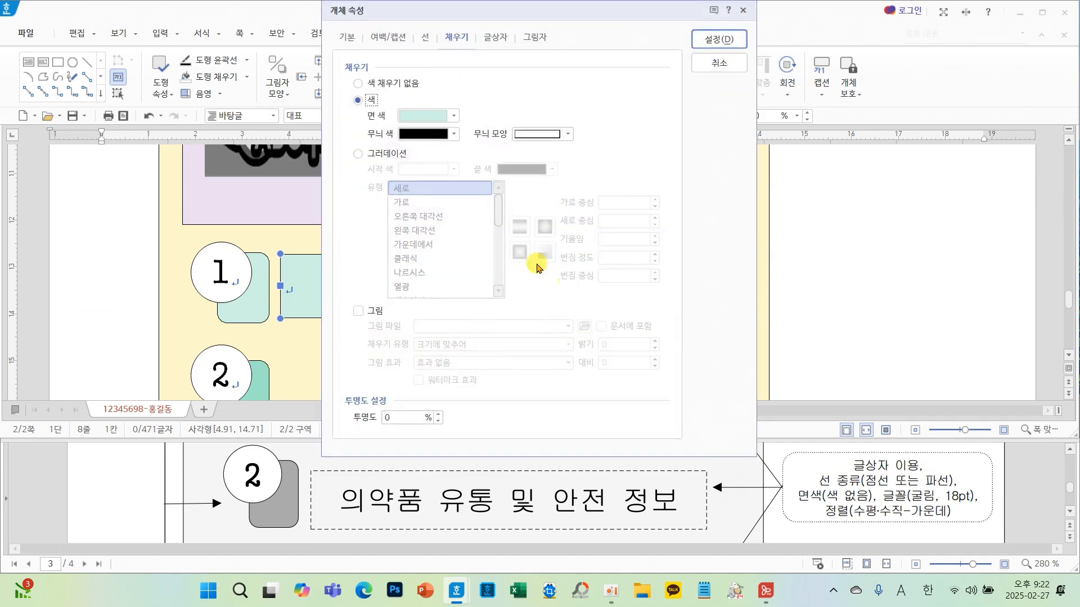
{"action": "left_click", "coordinate": [347, 37]}
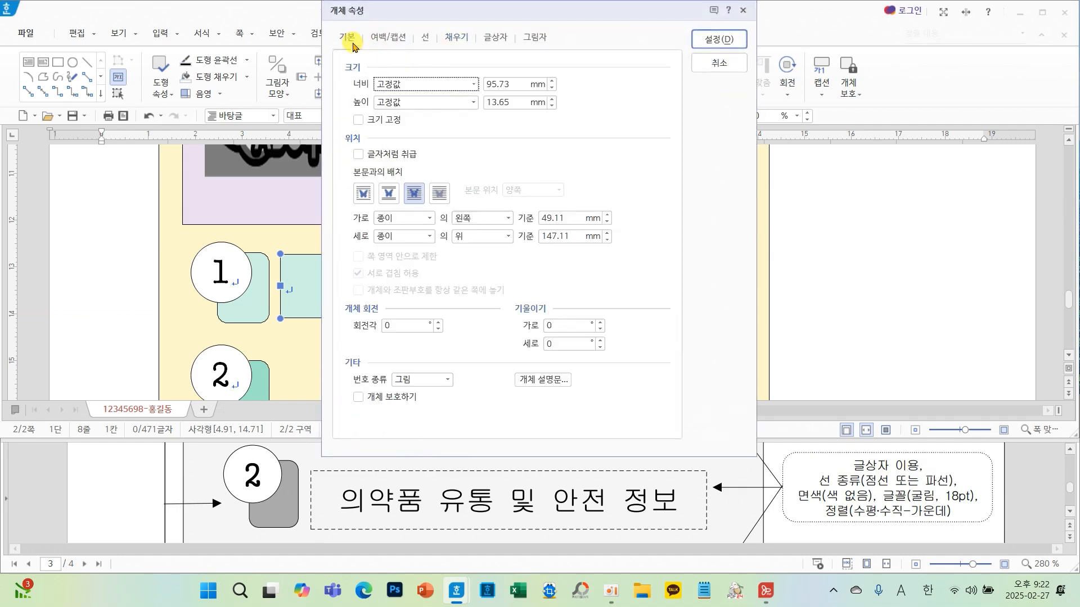
{"action": "left_click", "coordinate": [425, 37]}
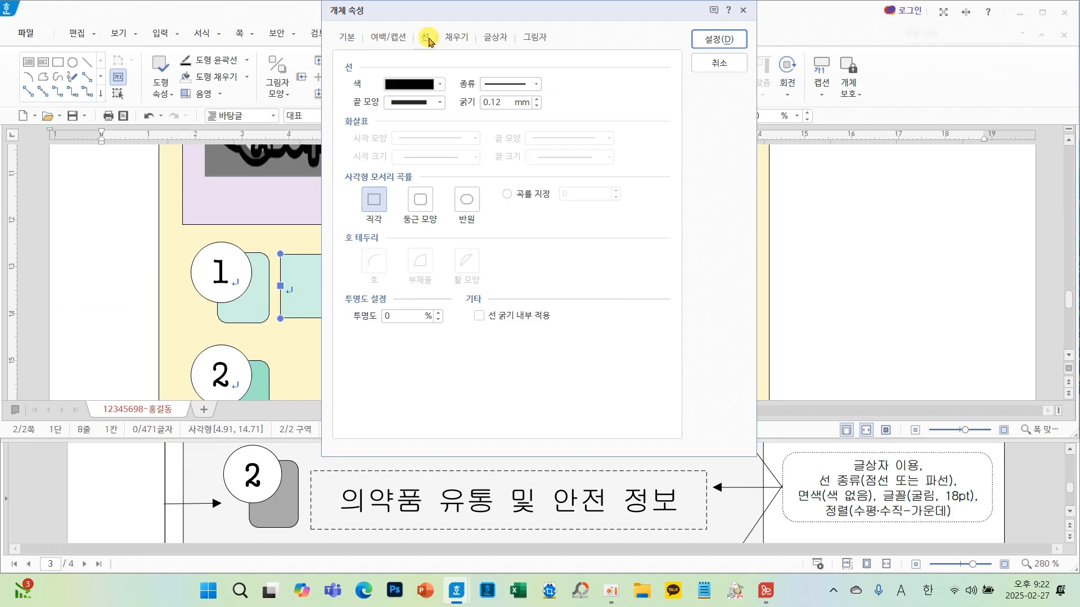
{"action": "left_click", "coordinate": [514, 84]}
{"action": "left_click", "coordinate": [523, 131]}
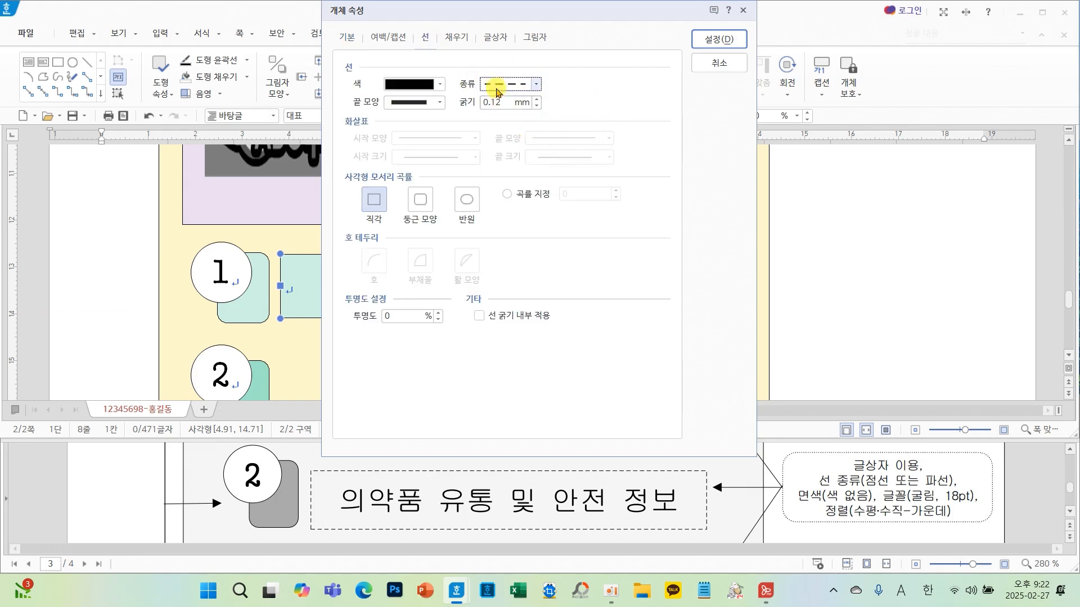
{"action": "left_click", "coordinate": [457, 37]}
{"action": "left_click", "coordinate": [413, 87]}
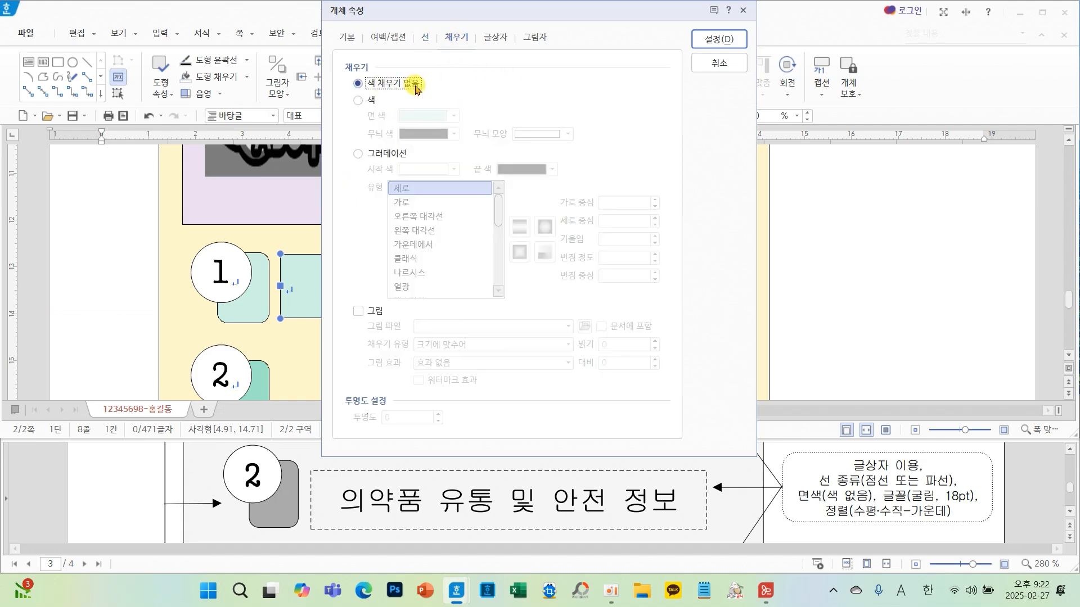
{"action": "left_click_drag", "start_coordinate": [915, 470], "coordinate": [957, 489]}
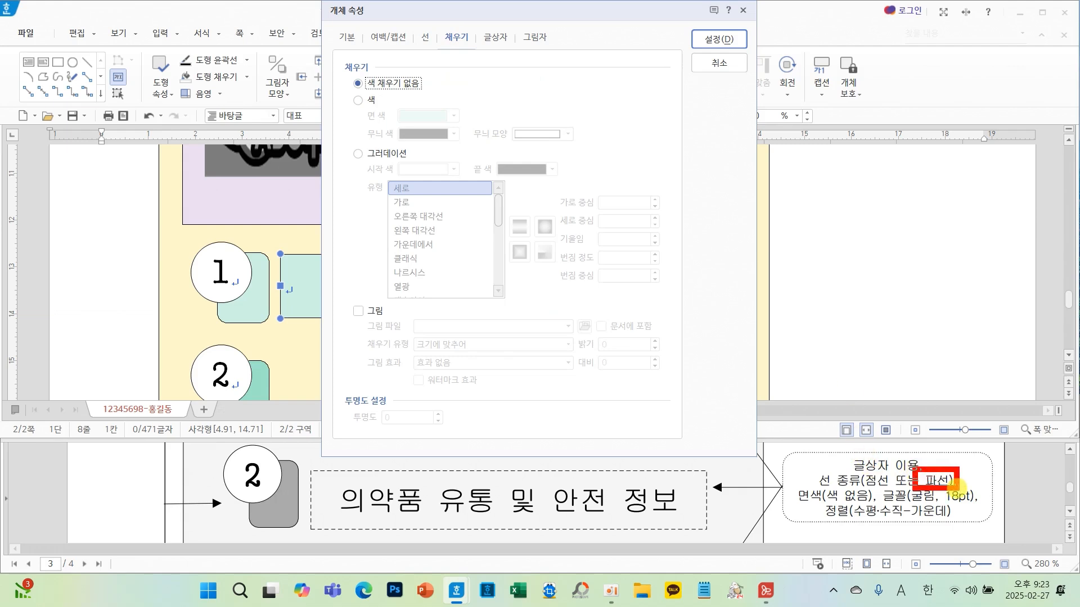
{"action": "left_click_drag", "start_coordinate": [777, 480], "coordinate": [879, 509]}
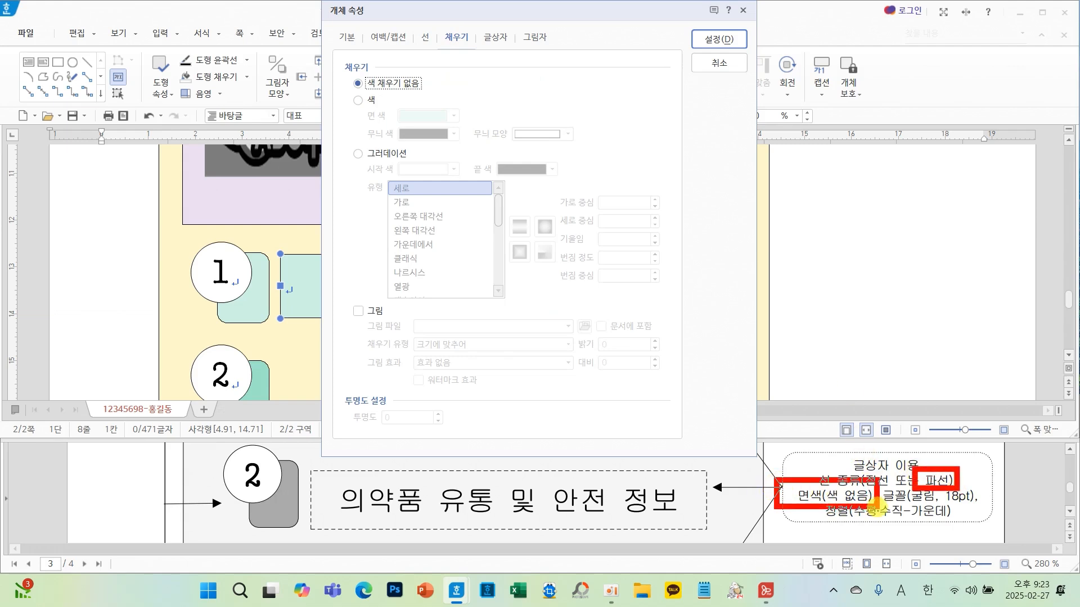
{"action": "left_click", "coordinate": [712, 40]}
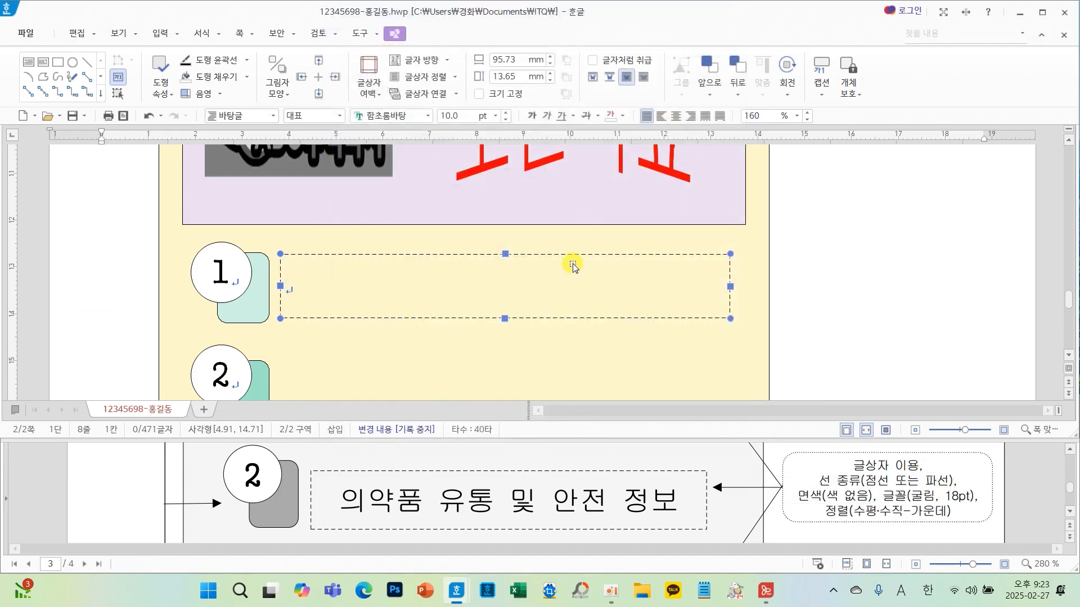
- Set the text box's font to 굴림, 18 pt
{"action": "left_click", "coordinate": [427, 116]}
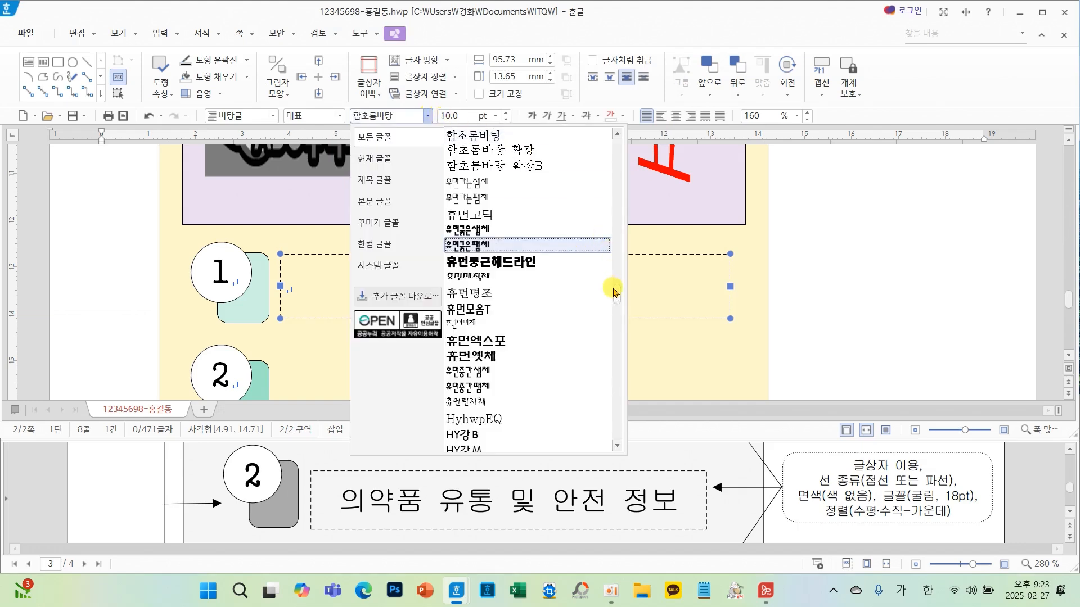
{"action": "left_click_drag", "start_coordinate": [618, 295], "coordinate": [618, 137]}
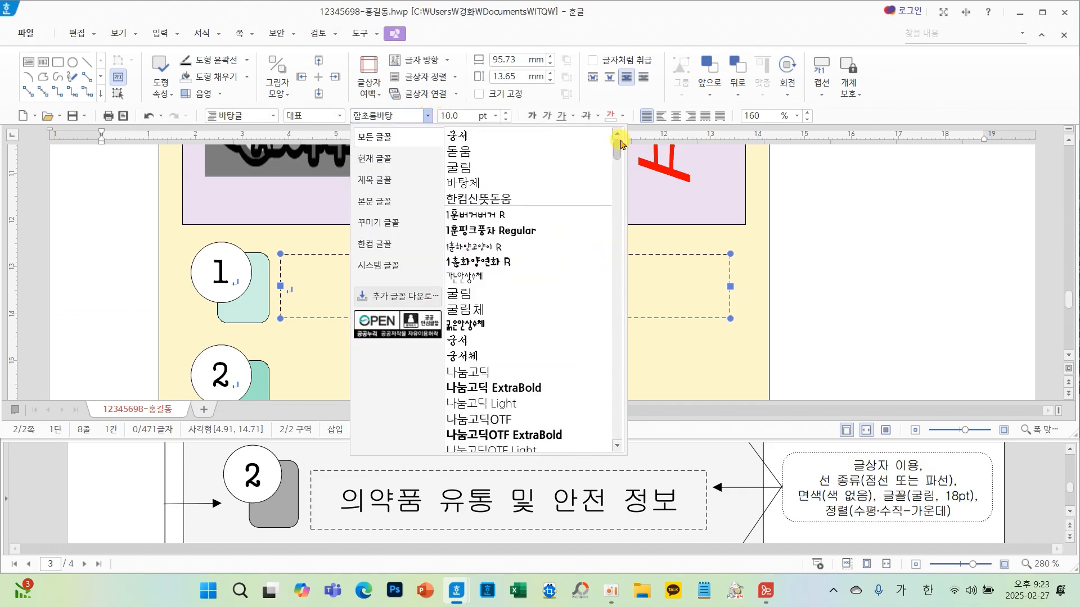
{"action": "left_click", "coordinate": [474, 168]}
{"action": "left_click", "coordinate": [495, 115]}
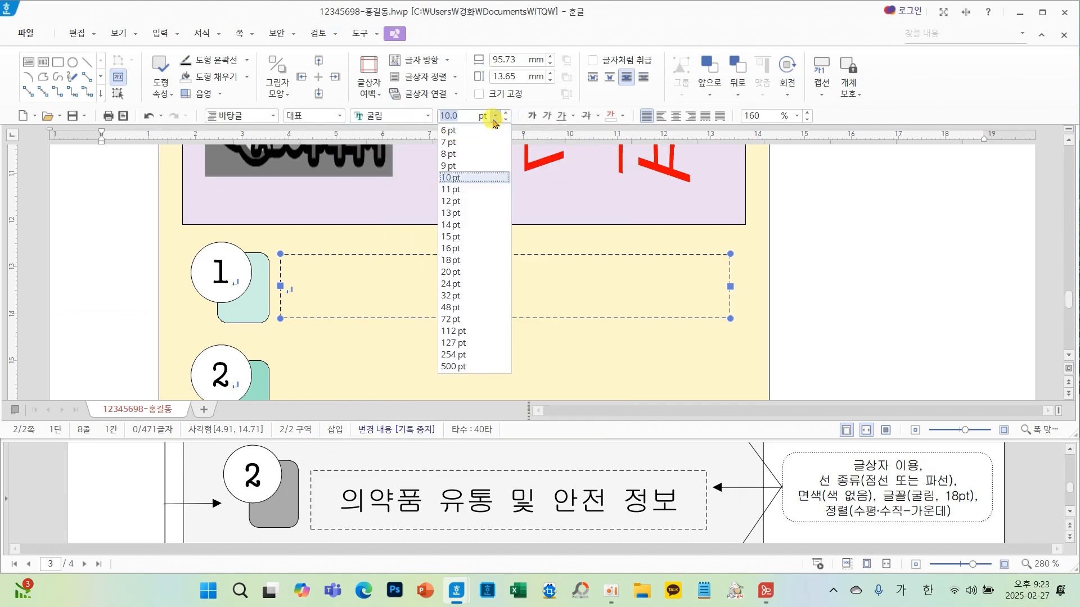
{"action": "left_click", "coordinate": [458, 261]}
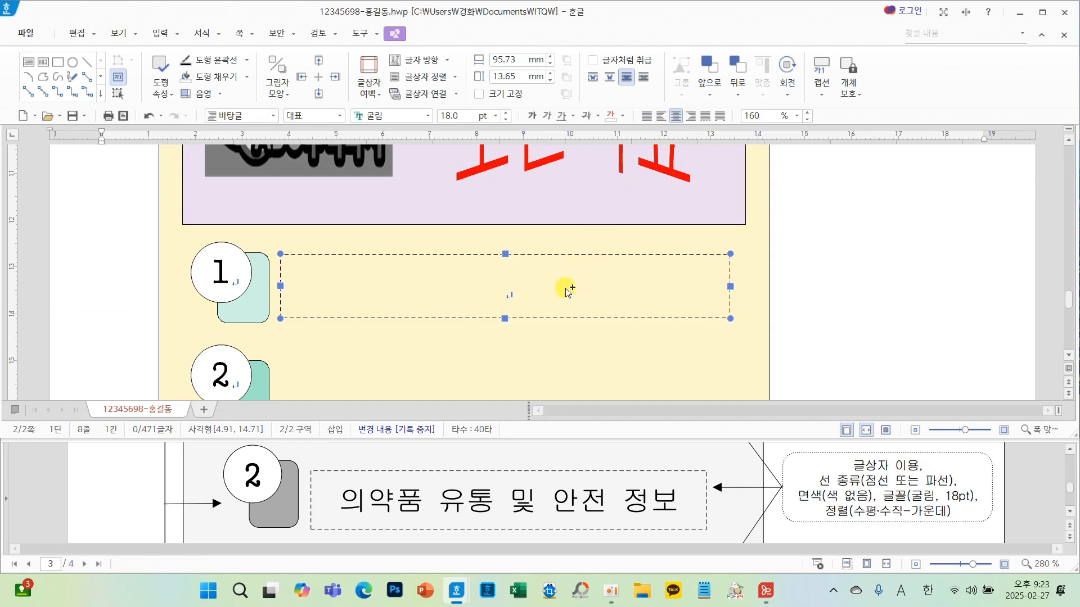
- Copy the text box beside the second and third rounded rectangles
{"action": "left_click_drag", "start_coordinate": [567, 290], "coordinate": [558, 393]}
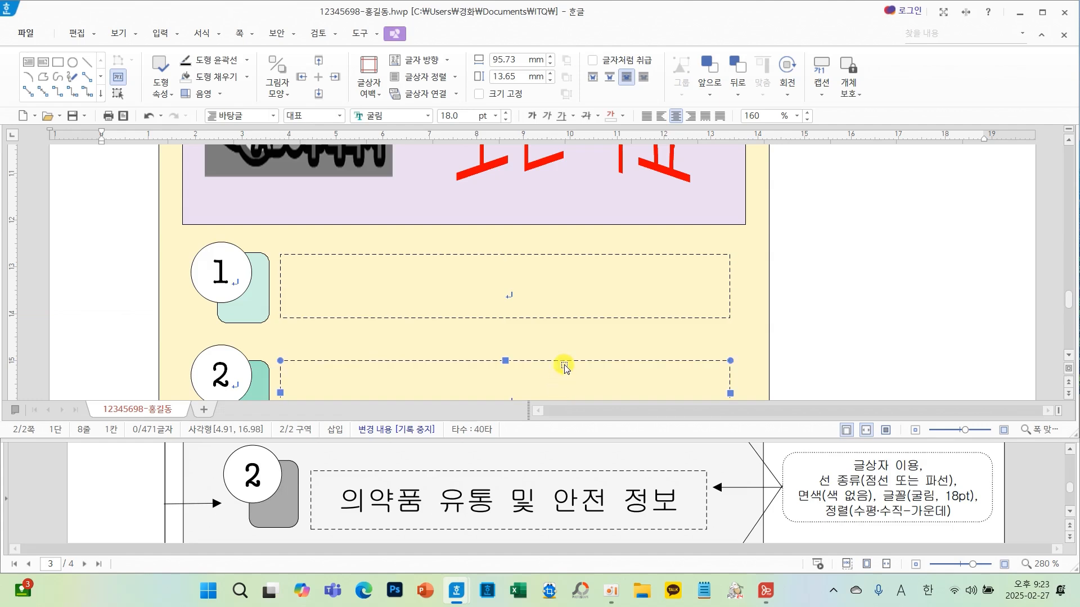
{"action": "scroll", "coordinate": [563, 367], "scroll_direction": "down", "scroll_amount": 2}
{"action": "left_click_drag", "start_coordinate": [568, 270], "coordinate": [565, 365]}
{"action": "scroll", "coordinate": [565, 365], "scroll_direction": "up", "scroll_amount": 2}
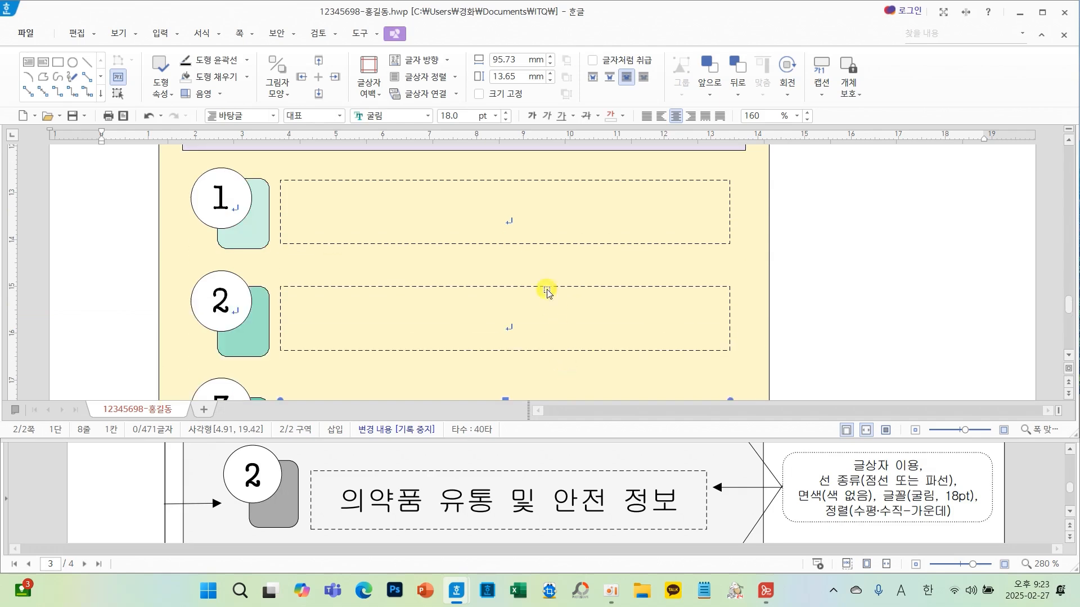
- Enter "의약품 처방 및 조제 데이터" in the first text box
{"action": "left_click", "coordinate": [514, 216]}
{"action": "scroll", "coordinate": [574, 503], "scroll_direction": "up", "scroll_amount": 1}
{"action": "scroll", "coordinate": [576, 501], "scroll_direction": "up", "scroll_amount": 1}
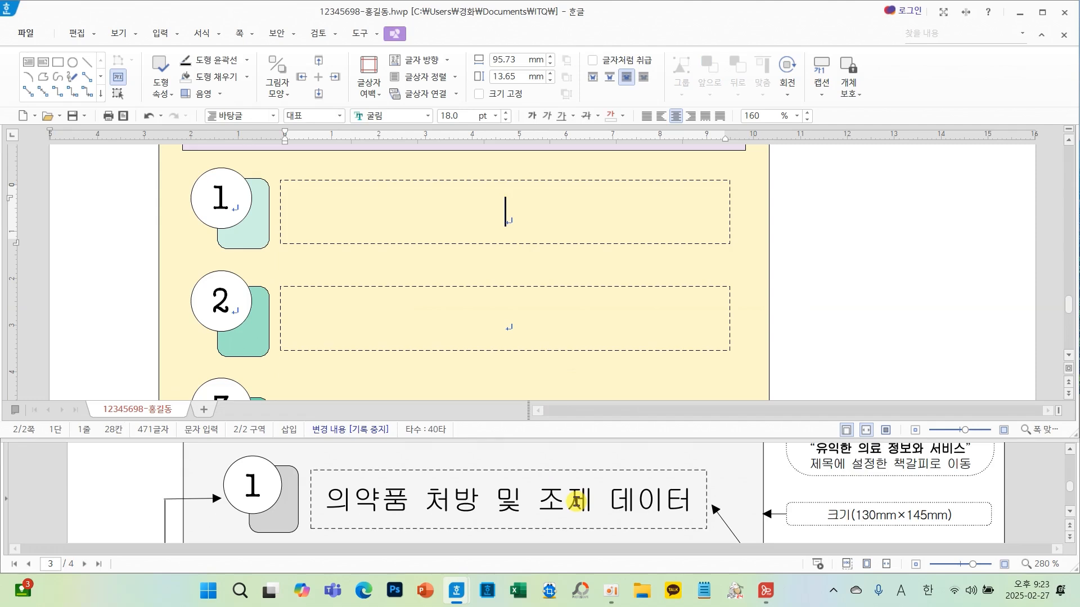
{"action": "type", "text": "의약품 처방"}
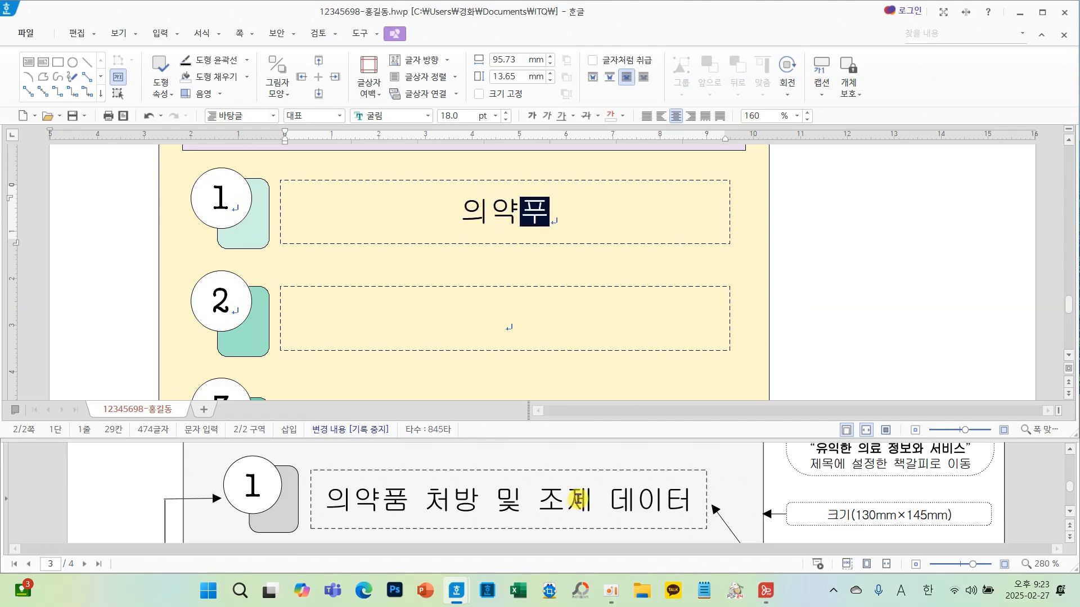
{"action": "type", "text": " 및 "}
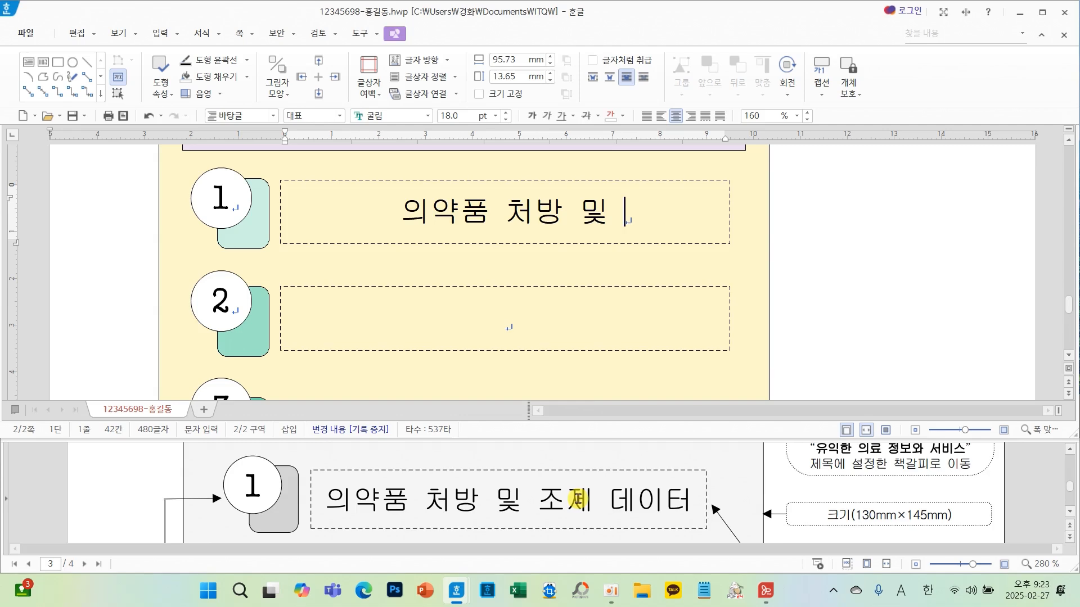
{"action": "type", "text": "조데"}
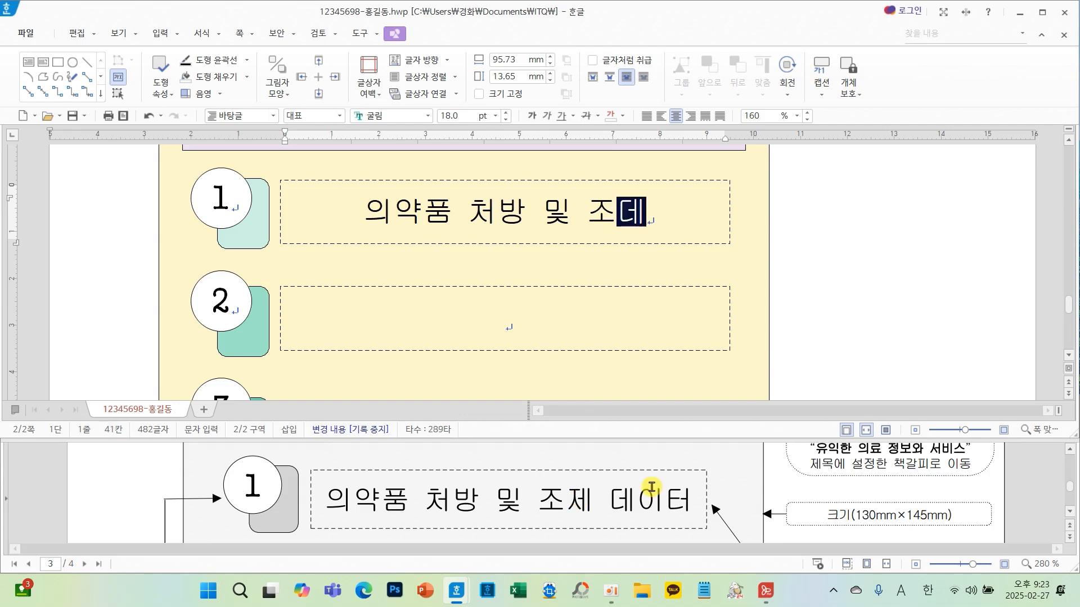
{"action": "key", "text": "BackSpace"}
{"action": "key", "text": "BackSpace"}
{"action": "type", "text": "제 데잍"}
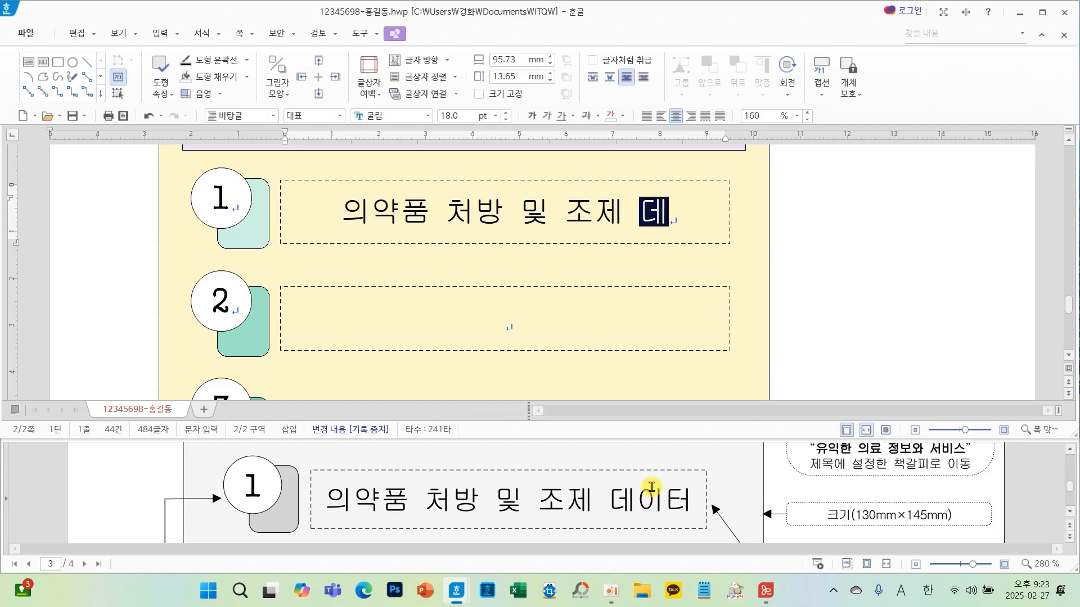
{"action": "type", "text": "ㅓ"}
- Enter "의약품 유통 및 안전 정보" in the second text box
{"action": "key", "text": "Down"}
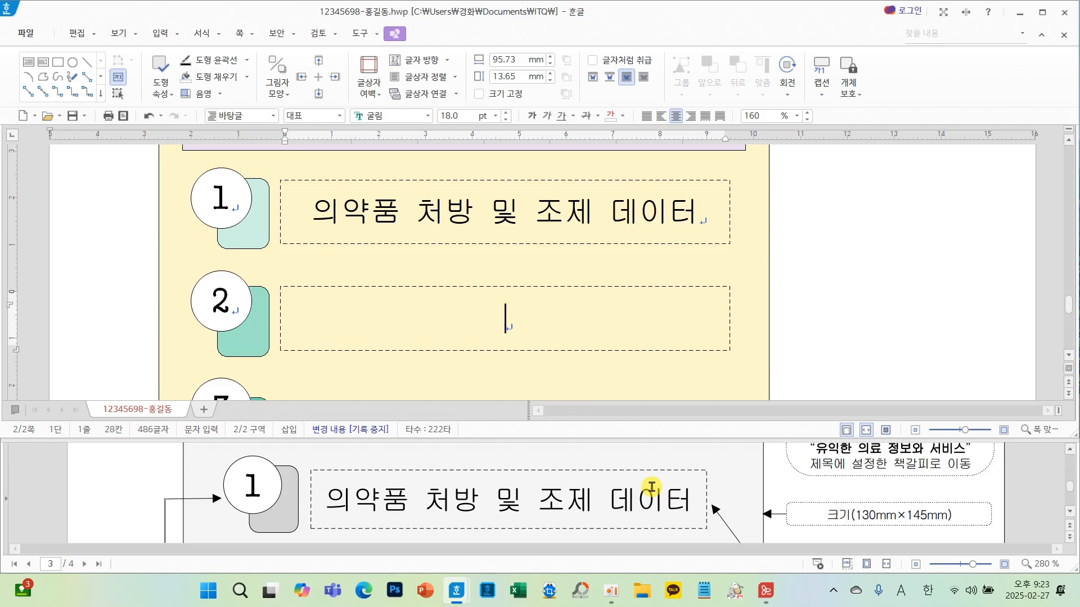
{"action": "scroll", "coordinate": [579, 504], "scroll_direction": "down", "scroll_amount": 5}
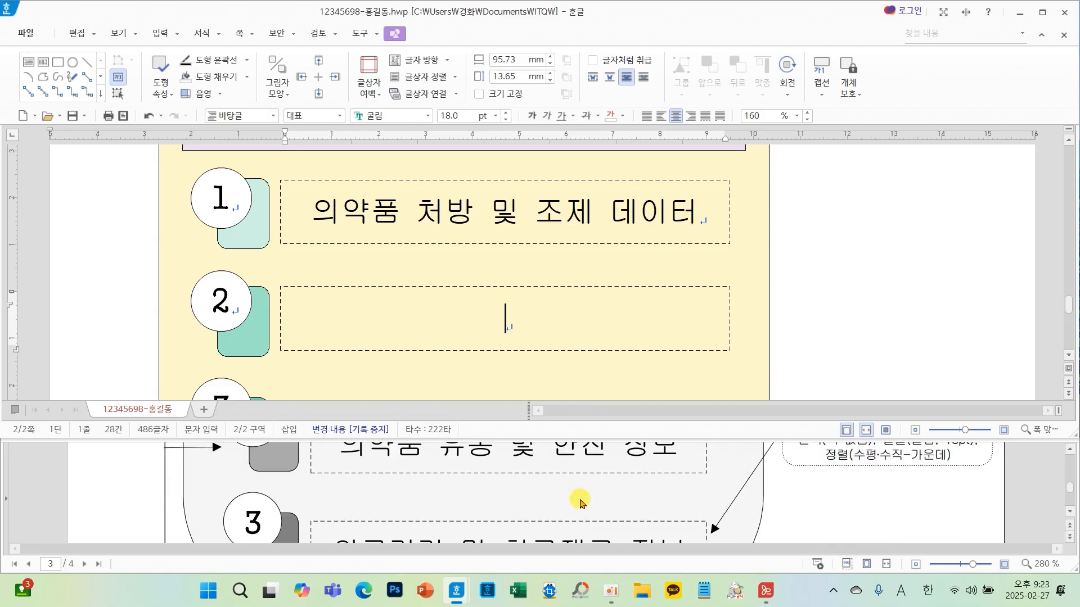
{"action": "scroll", "coordinate": [581, 503], "scroll_direction": "up", "scroll_amount": 1}
{"action": "type", "text": "의"}
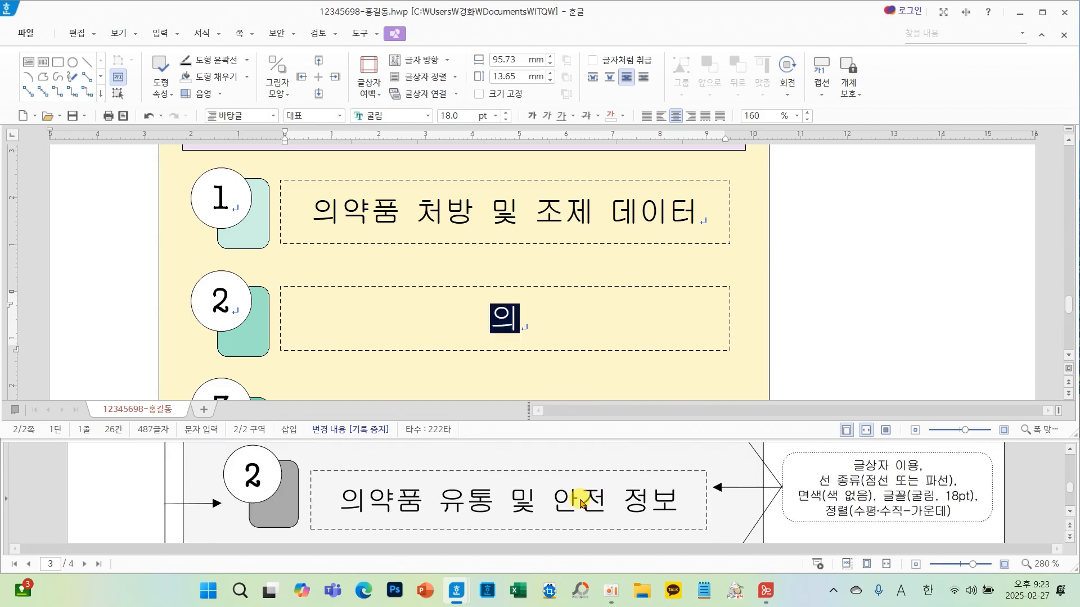
{"action": "type", "text": "약품 유토ㅇ 및 안전 정ㅂ"}
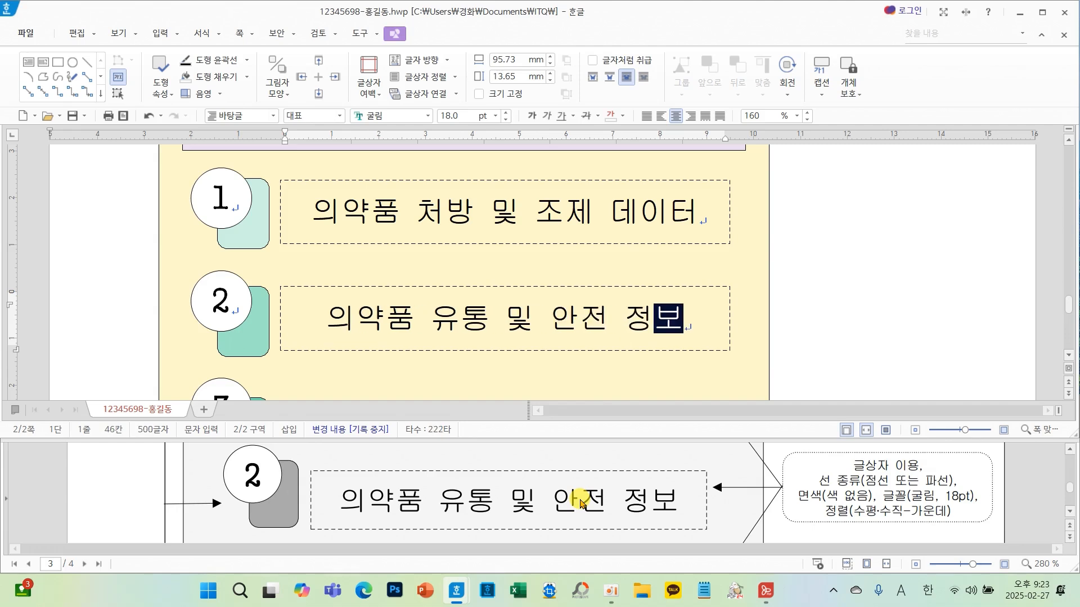
- Enter "의료기기 및 치료재료 정보" in the third text box
{"action": "key", "text": "Down"}
{"action": "scroll", "coordinate": [581, 502], "scroll_direction": "down", "scroll_amount": 3}
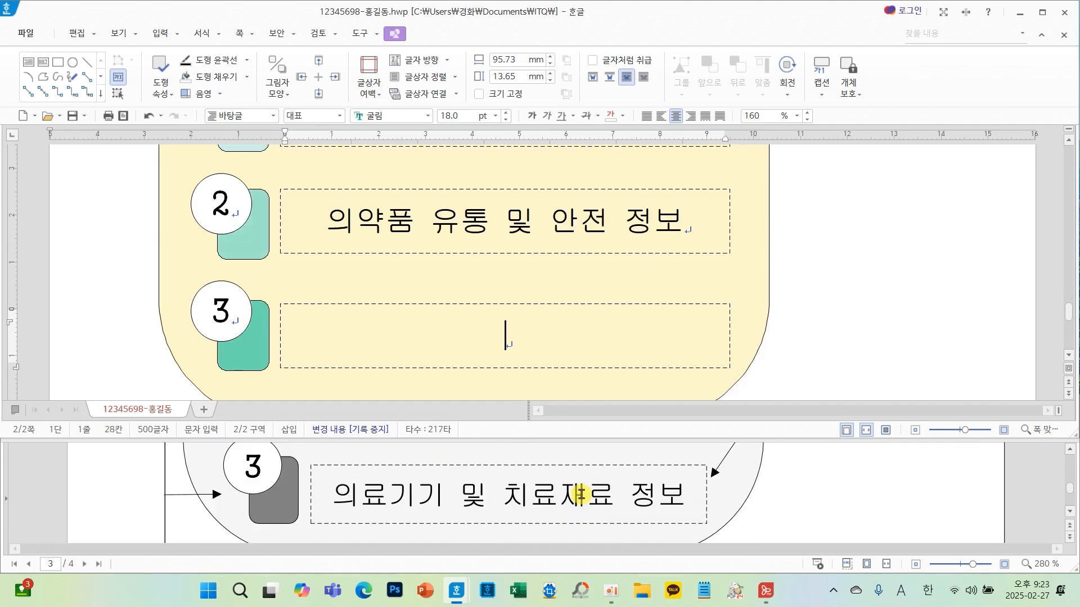
{"action": "type", "text": "의료기"}
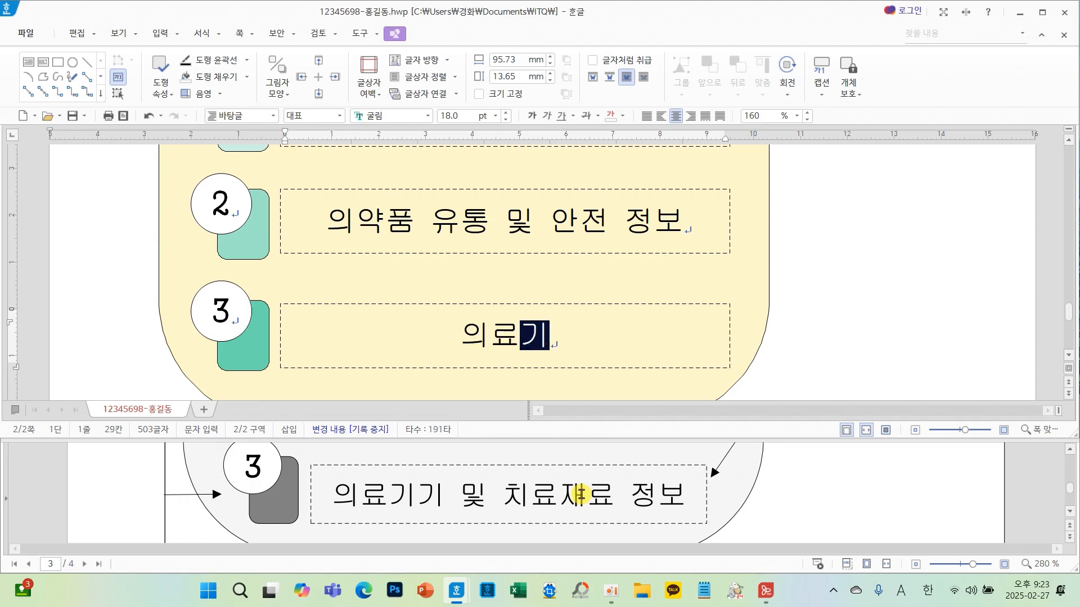
{"action": "type", "text": "기 및 치"}
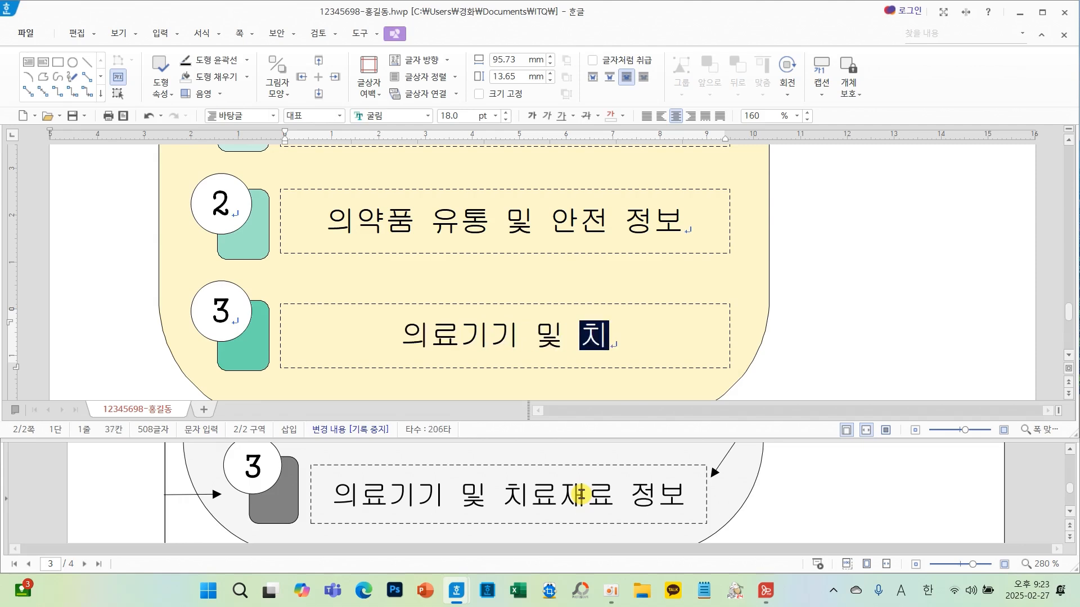
{"action": "type", "text": "료재료 저ㅇ보"}
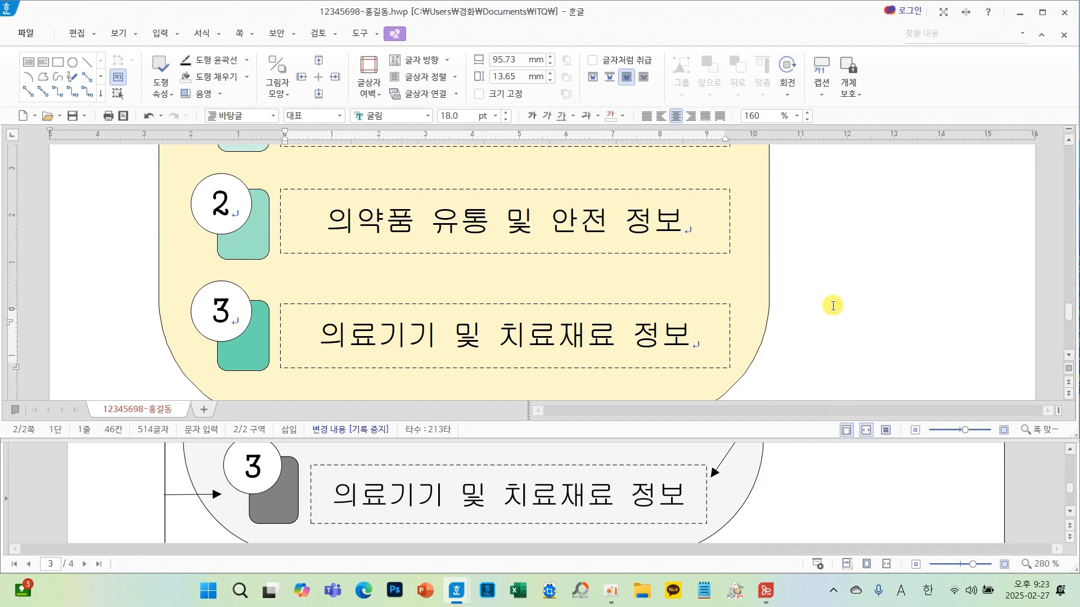
- Select all three dashed text boxes and narrow them to a width of 94.53 mm
{"action": "scroll", "coordinate": [832, 305], "scroll_direction": "up", "scroll_amount": 1}
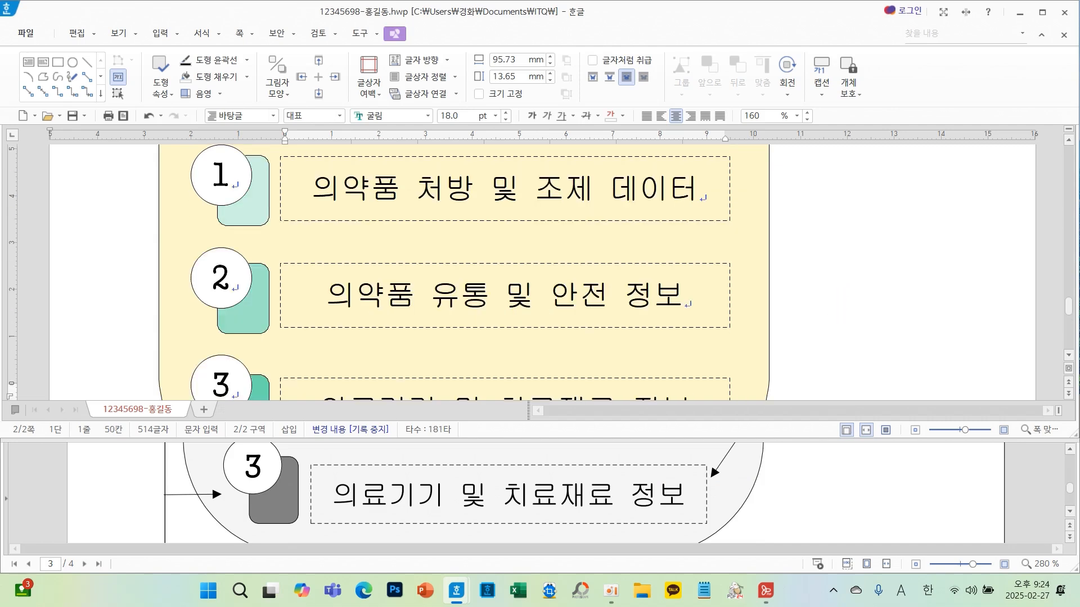
{"action": "scroll", "coordinate": [810, 276], "scroll_direction": "down", "scroll_amount": 1}
{"action": "left_click", "coordinate": [730, 319]}
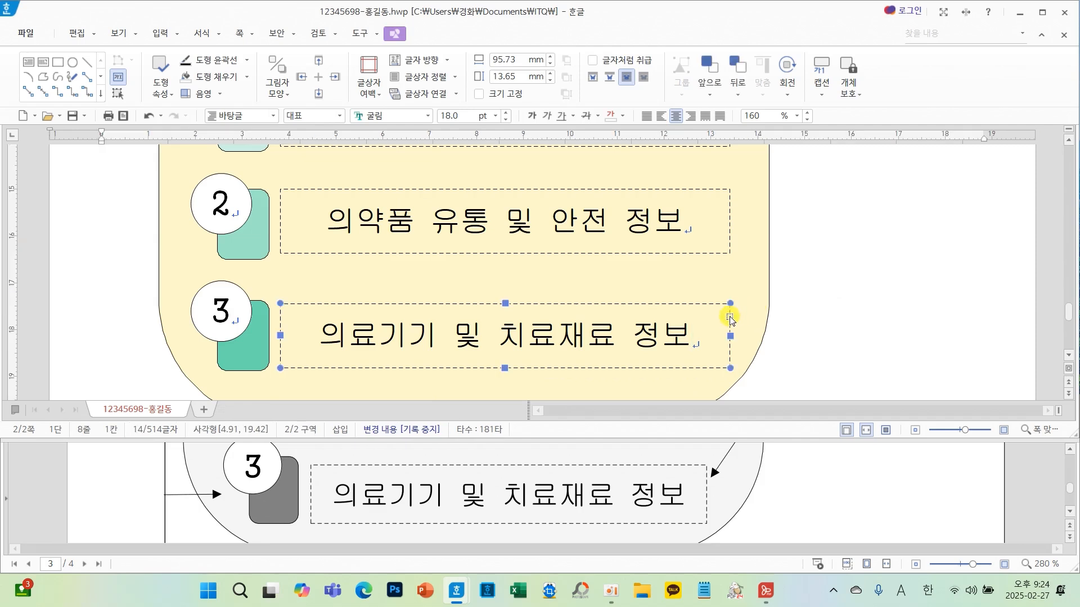
{"action": "left_click", "coordinate": [685, 237], "text": "shift"}
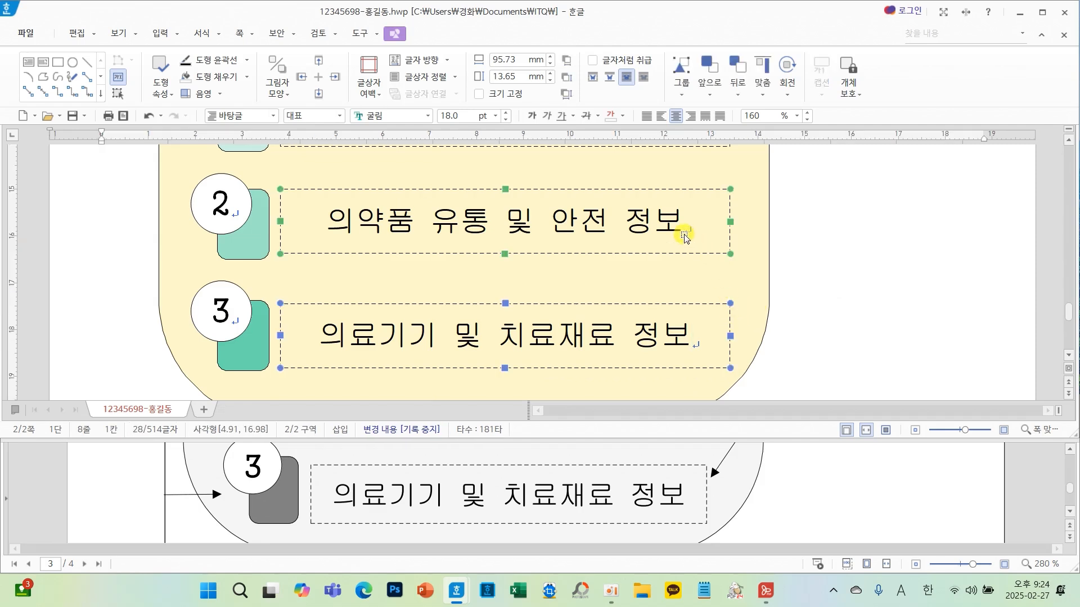
{"action": "scroll", "coordinate": [682, 233], "scroll_direction": "up", "scroll_amount": 1}
{"action": "left_click", "coordinate": [693, 209], "text": "shift"}
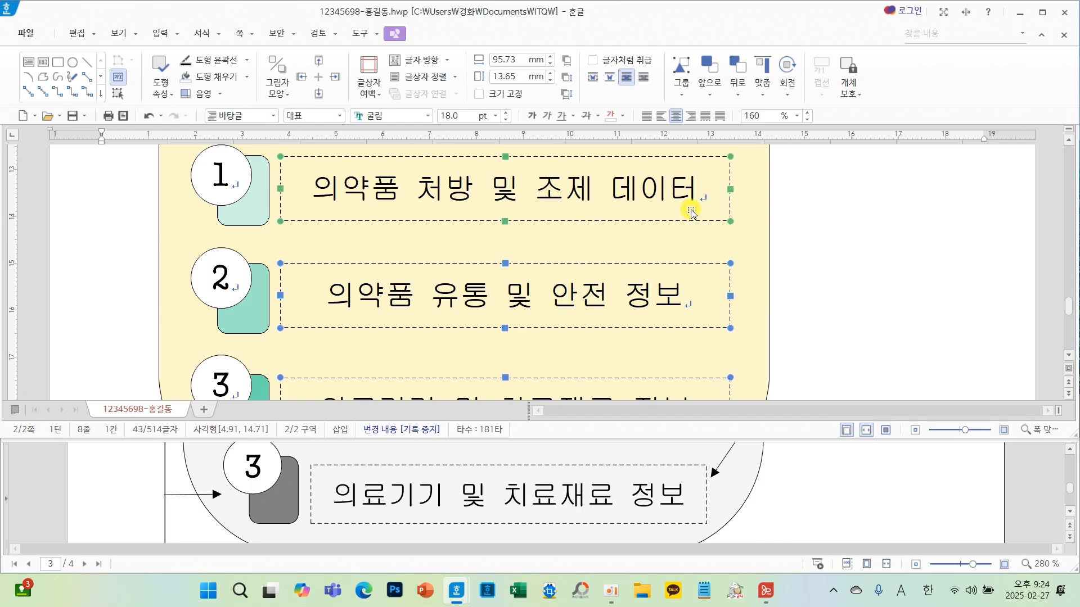
{"action": "mouse_move", "coordinate": [727, 190]}
{"action": "left_mouse_down"}
{"action": "mouse_move", "coordinate": [743, 190]}
{"action": "mouse_move", "coordinate": [725, 190]}
{"action": "left_mouse_up"}
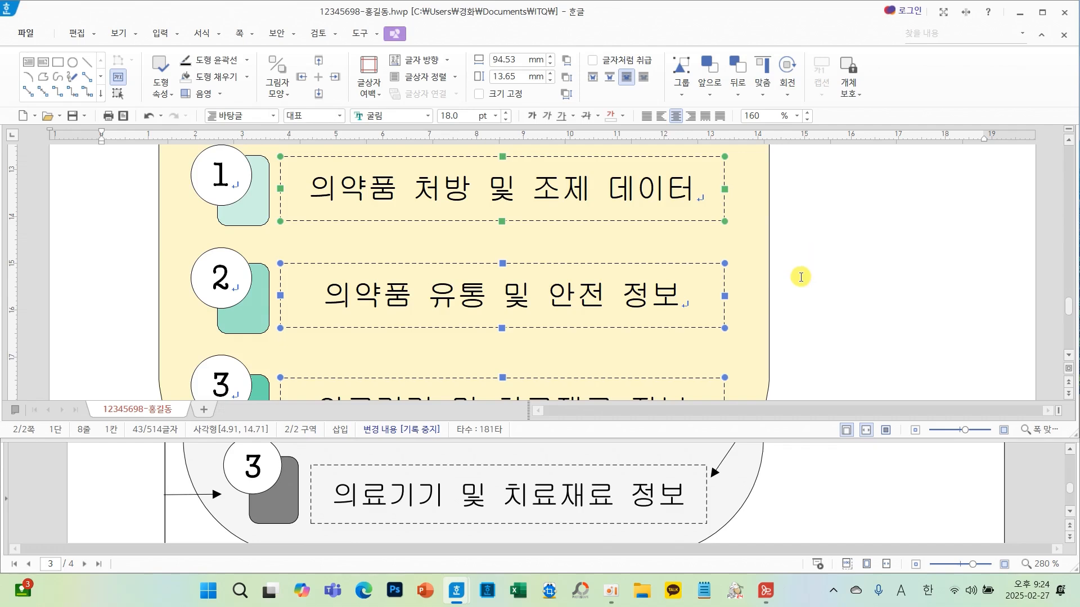
{"action": "scroll", "coordinate": [801, 277], "scroll_direction": "up", "scroll_amount": 1}
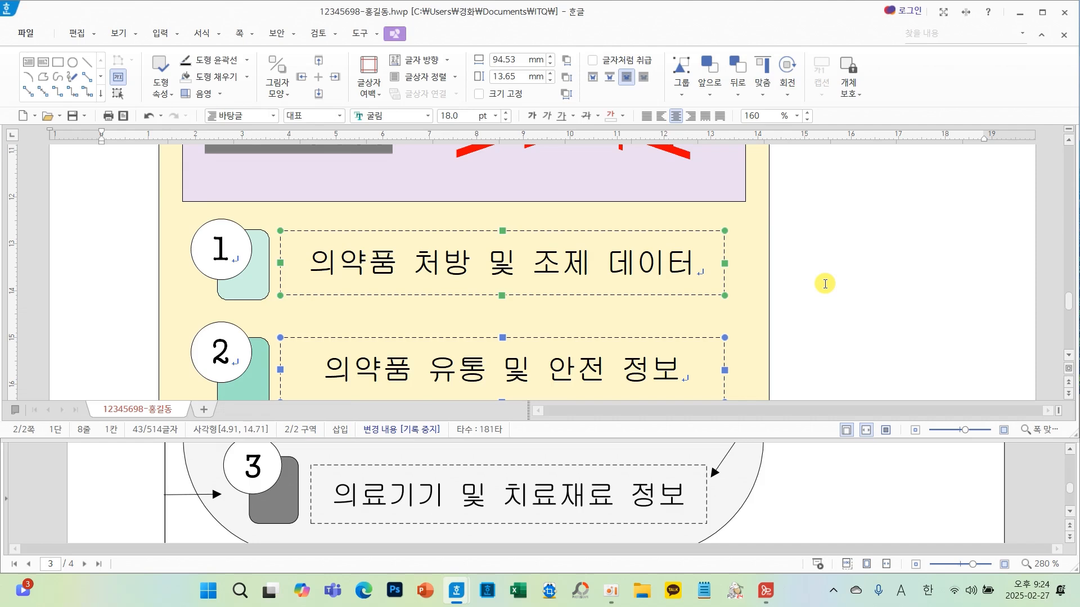
{"action": "key", "text": "Escape"}
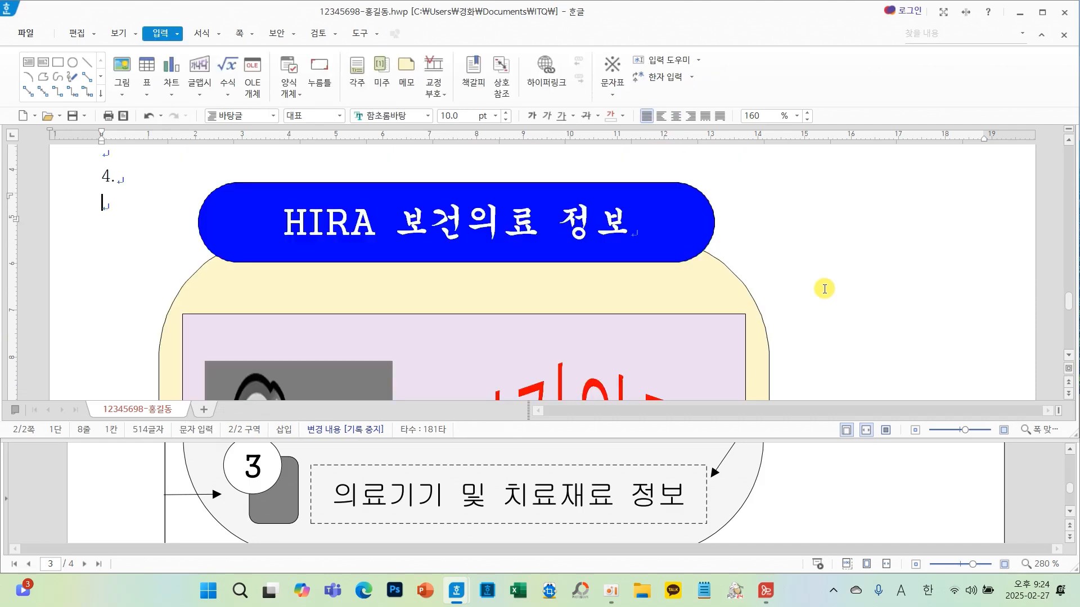
- Save the document and start a new page after the question 4 drawing
{"action": "scroll", "coordinate": [824, 289], "scroll_direction": "down", "scroll_amount": 10}
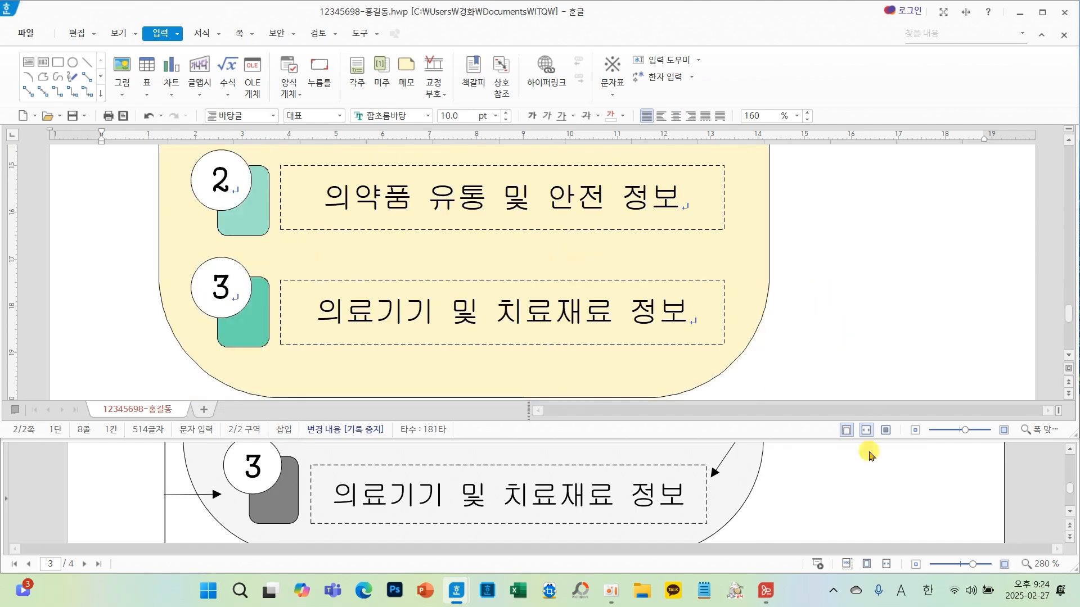
{"action": "left_click", "coordinate": [844, 311]}
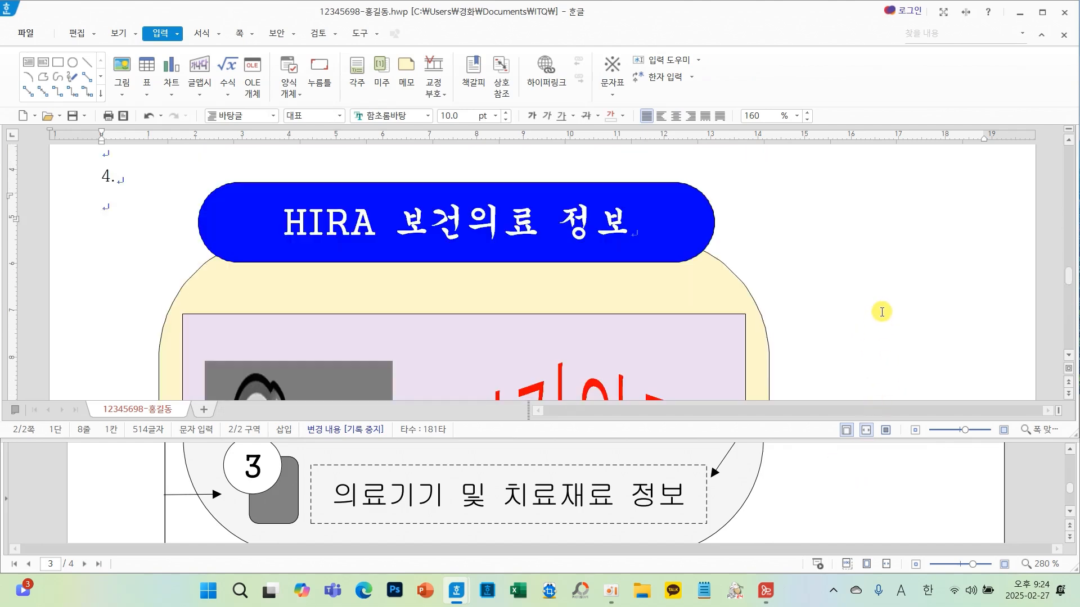
{"action": "left_click", "coordinate": [69, 116]}
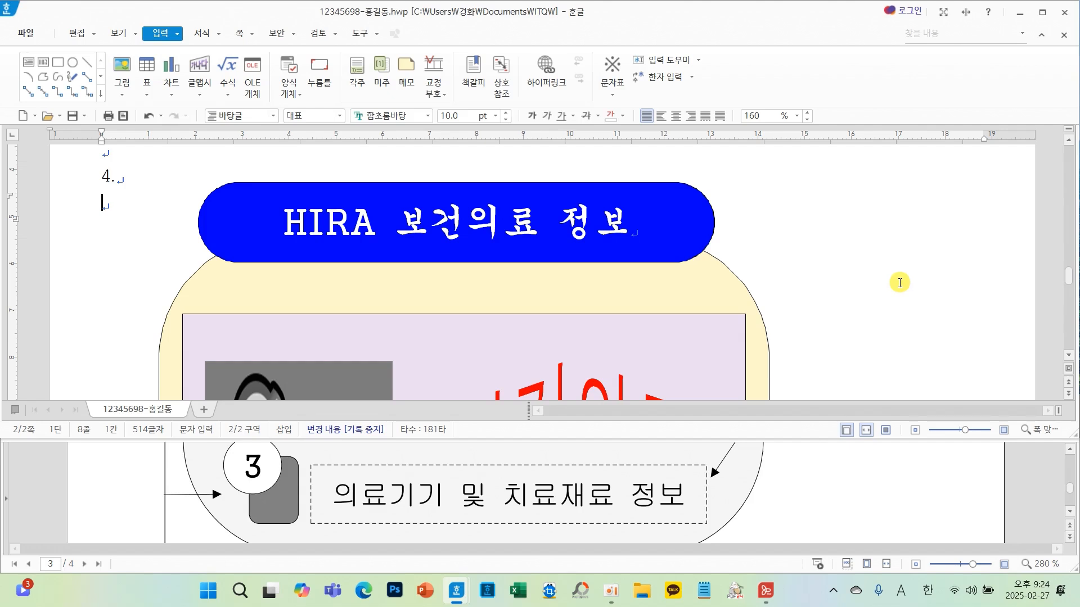
{"action": "key", "text": "alt+shift+Return"}
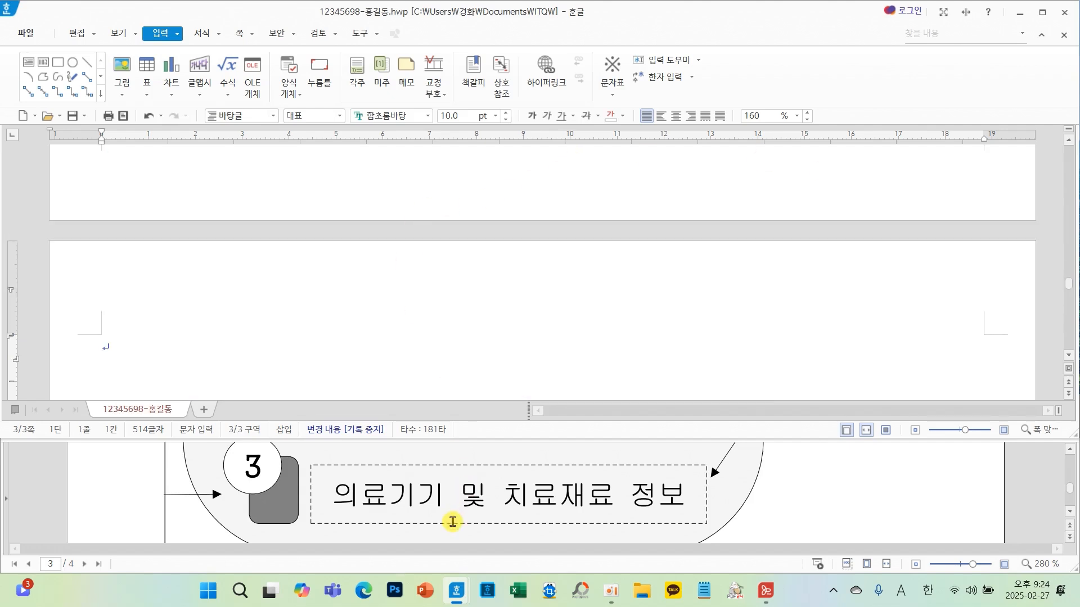
- Set the font size to 24 pt and type 양면성 on the new page
{"action": "scroll", "coordinate": [445, 507], "scroll_direction": "down", "scroll_amount": 1}
{"action": "scroll", "coordinate": [230, 287], "scroll_direction": "down", "scroll_amount": 3}
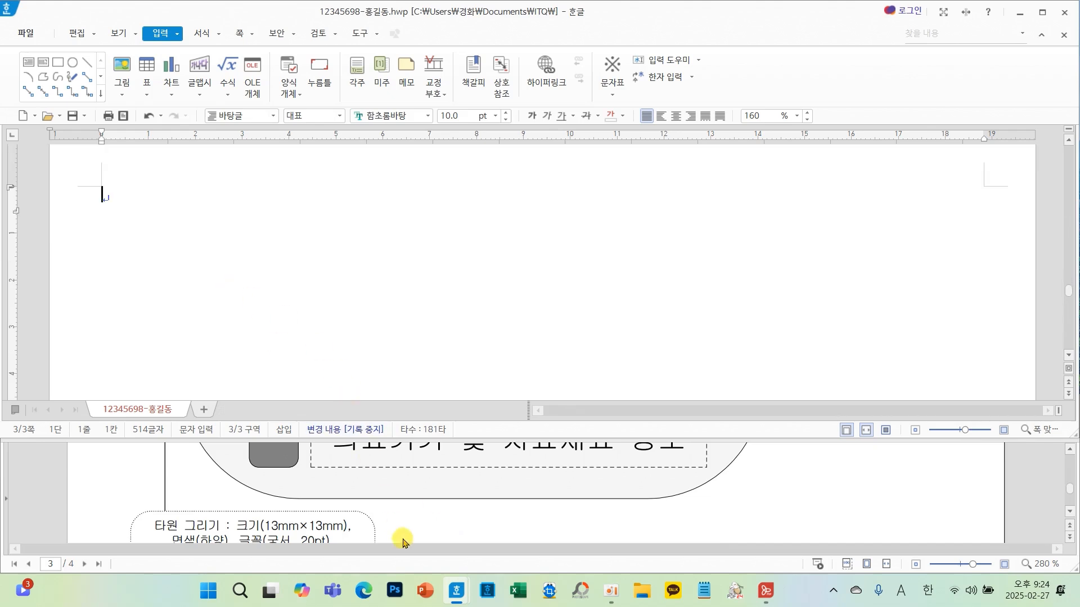
{"action": "scroll", "coordinate": [429, 504], "scroll_direction": "down", "scroll_amount": 5}
{"action": "scroll", "coordinate": [432, 506], "scroll_direction": "down", "scroll_amount": 4}
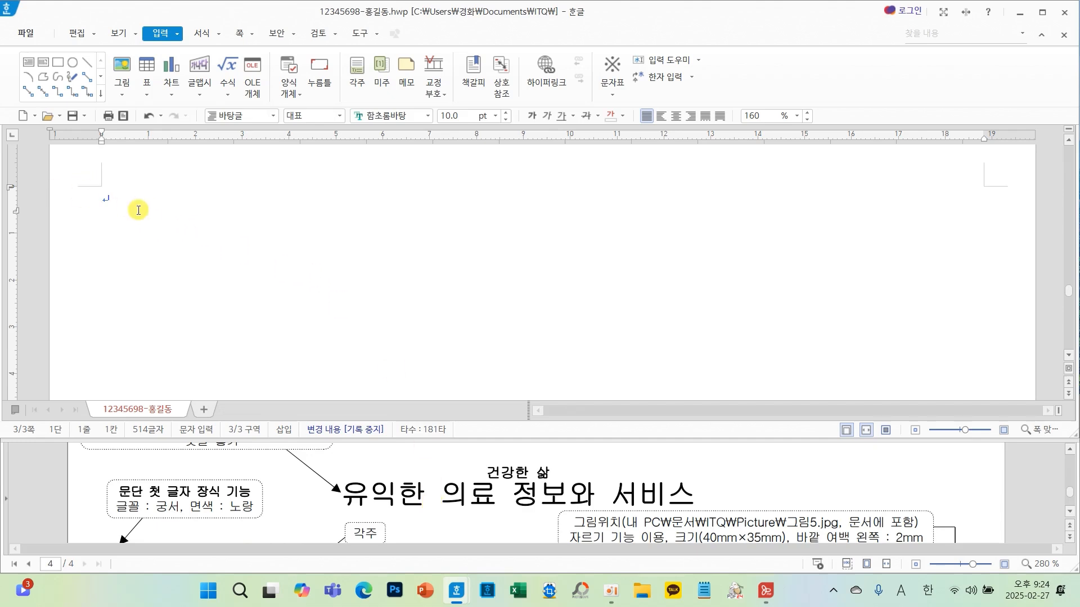
{"action": "left_click", "coordinate": [496, 117]}
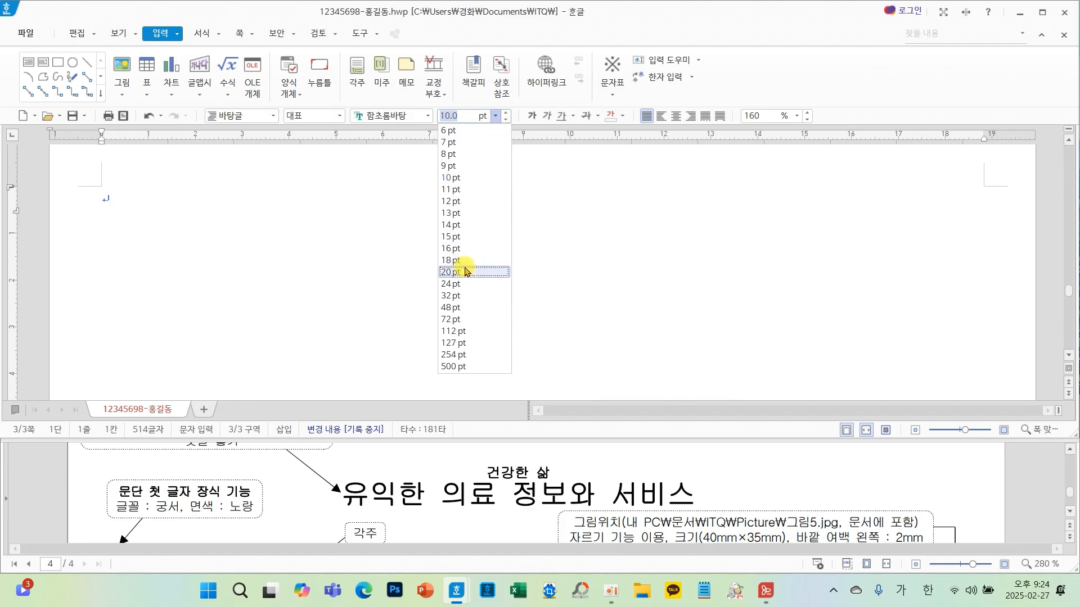
{"action": "left_click", "coordinate": [460, 289]}
{"action": "scroll", "coordinate": [495, 498], "scroll_direction": "down", "scroll_amount": 3}
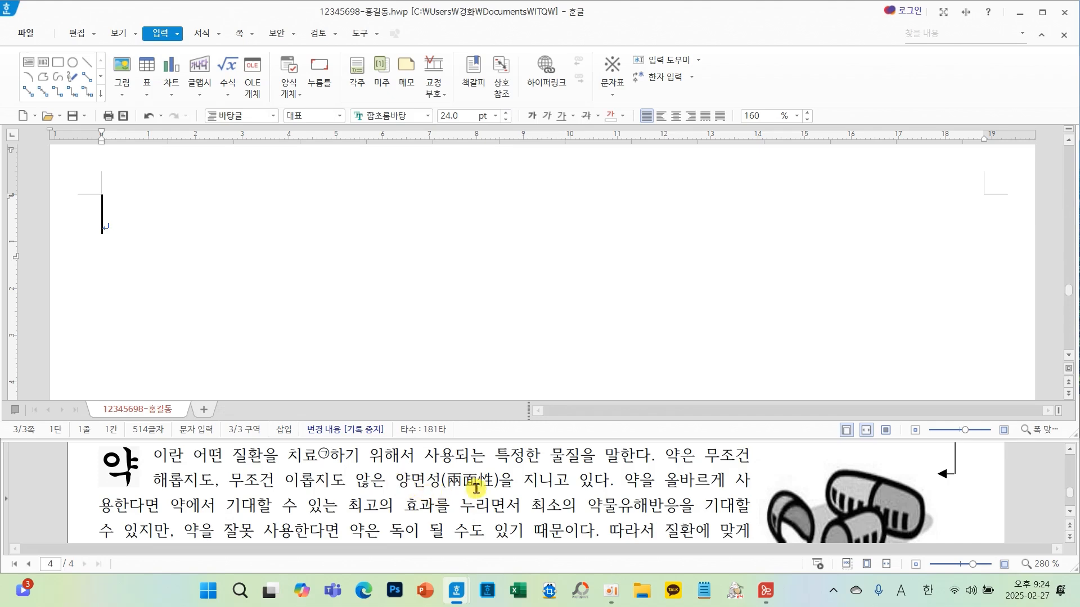
{"action": "type", "text": "양면서"}
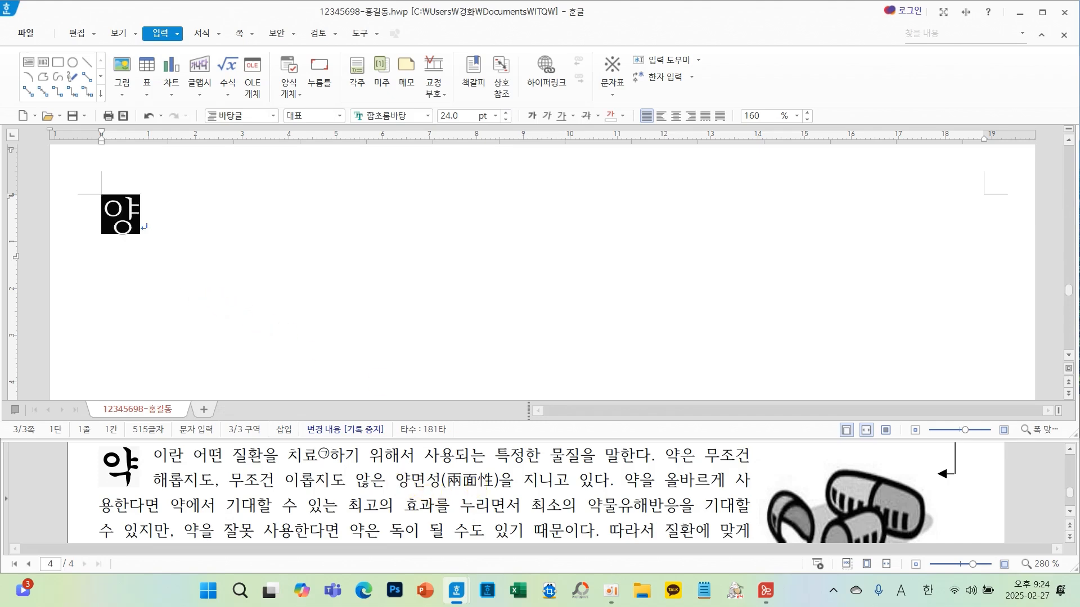
{"action": "left_click", "coordinate": [227, 221]}
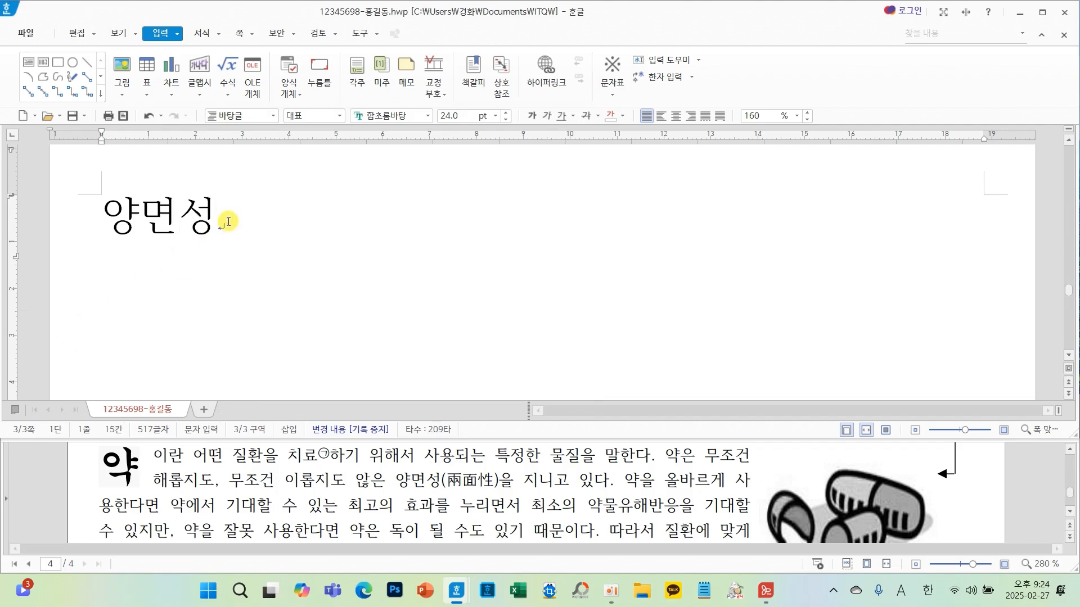
- Convert 양면성 to 양면성(兩面性) with hanja conversion and add a tab after it
{"action": "key", "text": "F9"}
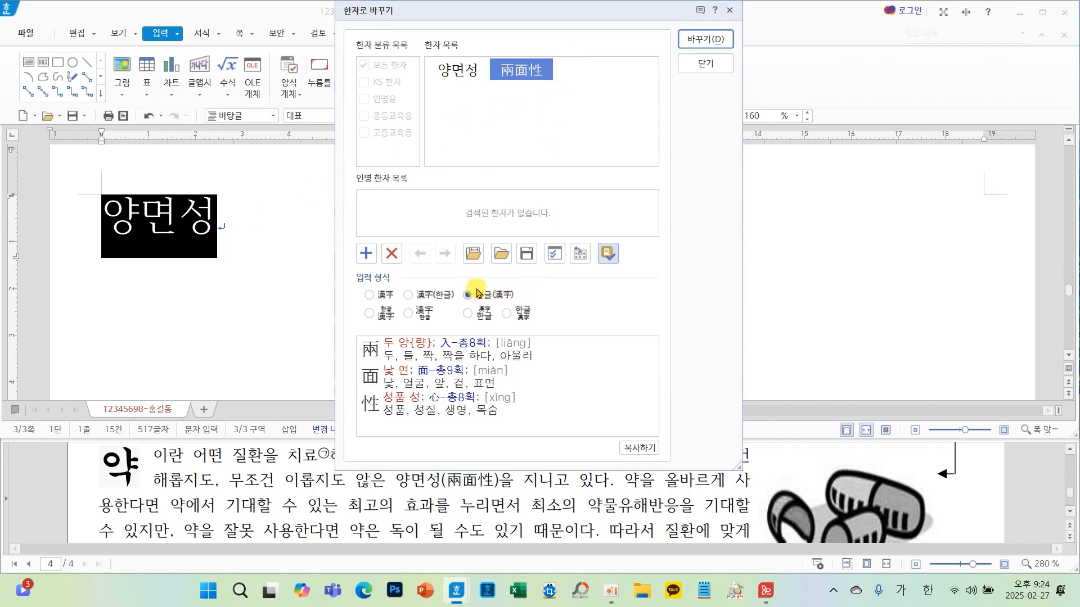
{"action": "left_click", "coordinate": [706, 38]}
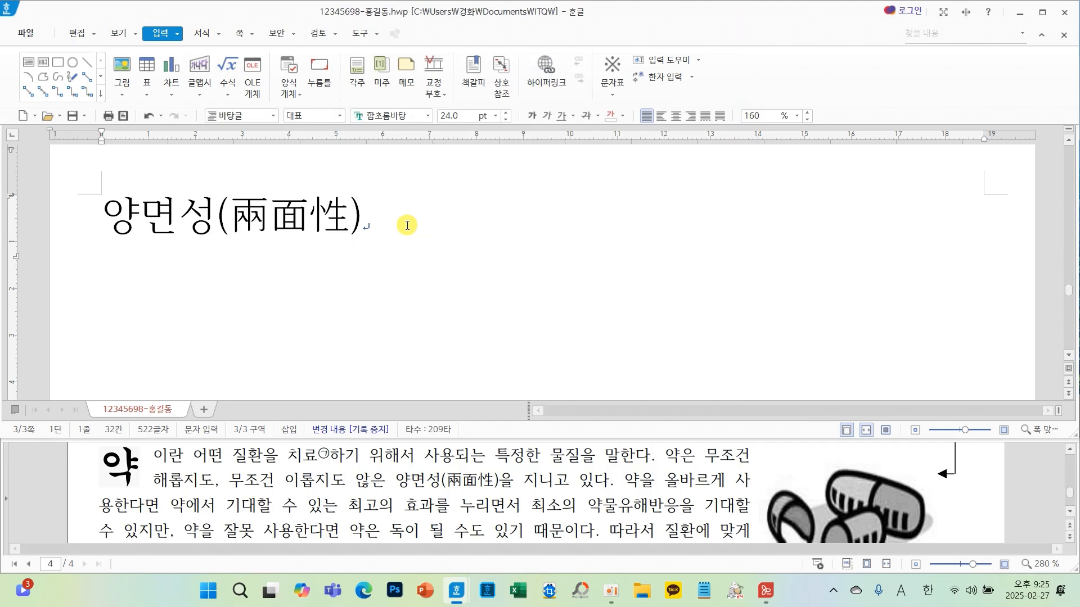
{"action": "key", "text": "Tab"}
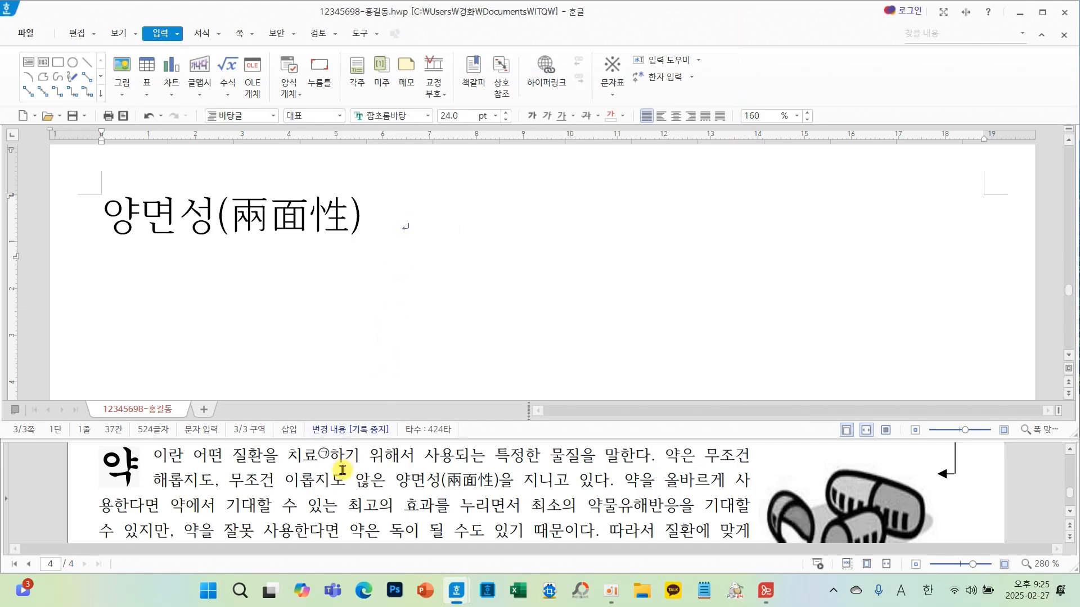
{"action": "scroll", "coordinate": [342, 470], "scroll_direction": "down", "scroll_amount": 10}
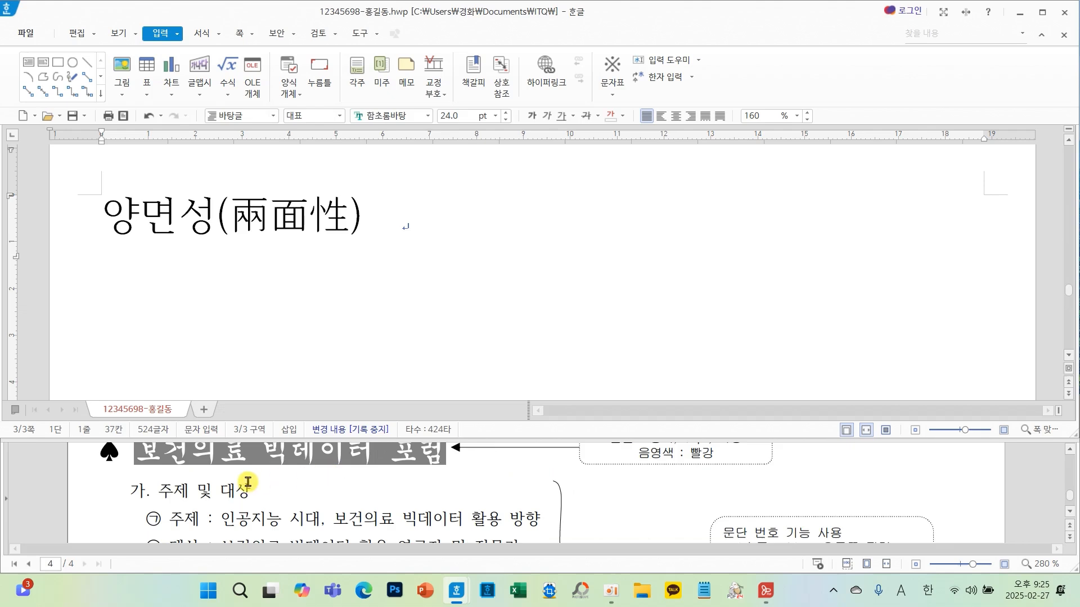
{"action": "scroll", "coordinate": [242, 489], "scroll_direction": "up", "scroll_amount": 3}
{"action": "scroll", "coordinate": [272, 480], "scroll_direction": "down", "scroll_amount": 3}
{"action": "scroll", "coordinate": [273, 480], "scroll_direction": "up", "scroll_amount": 1}
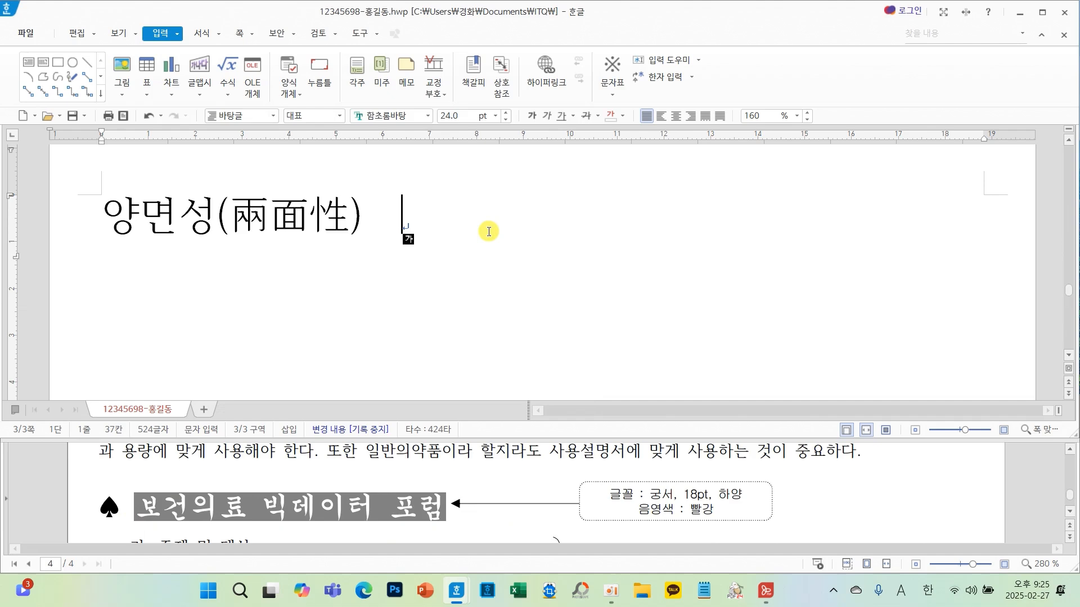
{"action": "mouse_move", "coordinate": [472, 265]}
{"action": "left_mouse_down"}
{"action": "mouse_move", "coordinate": [436, 263]}
{"action": "mouse_move", "coordinate": [468, 309]}
{"action": "mouse_move", "coordinate": [537, 286]}
{"action": "left_mouse_up"}
{"action": "left_click_drag", "start_coordinate": [513, 251], "coordinate": [508, 332]}
{"action": "mouse_move", "coordinate": [551, 284]}
{"action": "left_mouse_down"}
{"action": "mouse_move", "coordinate": [551, 304]}
{"action": "mouse_move", "coordinate": [607, 292]}
{"action": "left_mouse_up"}
{"action": "left_click_drag", "start_coordinate": [640, 251], "coordinate": [641, 308]}
{"action": "left_click_drag", "start_coordinate": [691, 272], "coordinate": [777, 268]}
{"action": "left_click_drag", "start_coordinate": [745, 249], "coordinate": [746, 314]}
{"action": "mouse_move", "coordinate": [844, 239]}
{"action": "left_mouse_down"}
{"action": "mouse_move", "coordinate": [843, 318]}
{"action": "mouse_move", "coordinate": [877, 236]}
{"action": "left_mouse_up"}
{"action": "left_click_drag", "start_coordinate": [846, 282], "coordinate": [877, 279]}
{"action": "left_click_drag", "start_coordinate": [904, 233], "coordinate": [878, 320]}
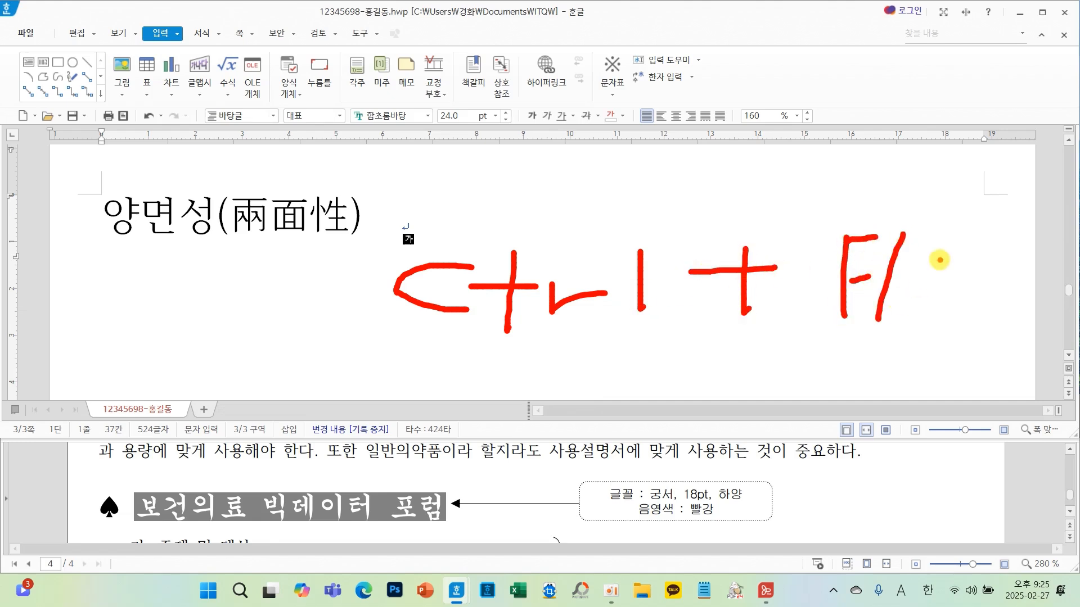
{"action": "mouse_move", "coordinate": [936, 257]}
{"action": "left_mouse_down"}
{"action": "mouse_move", "coordinate": [973, 273]}
{"action": "mouse_move", "coordinate": [938, 256]}
{"action": "left_mouse_up"}
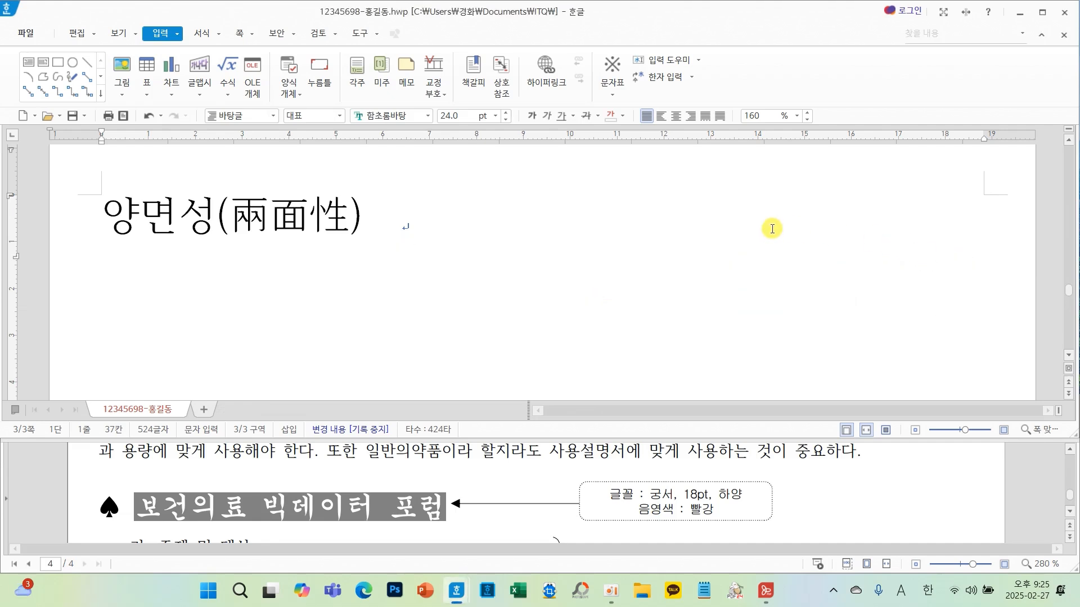
- Insert the ♠ symbol from the HNC character map's full-width general symbols
{"action": "key", "text": "ctrl+F10"}
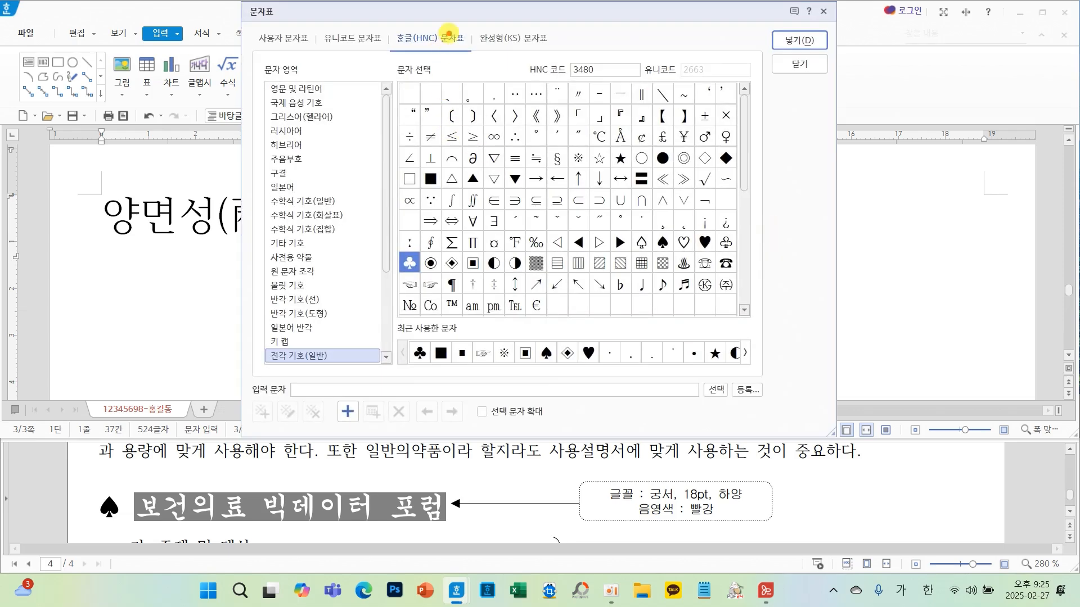
{"action": "mouse_move", "coordinate": [448, 31]}
{"action": "left_mouse_down"}
{"action": "mouse_move", "coordinate": [387, 17]}
{"action": "mouse_move", "coordinate": [490, 53]}
{"action": "mouse_move", "coordinate": [417, 22]}
{"action": "left_mouse_up"}
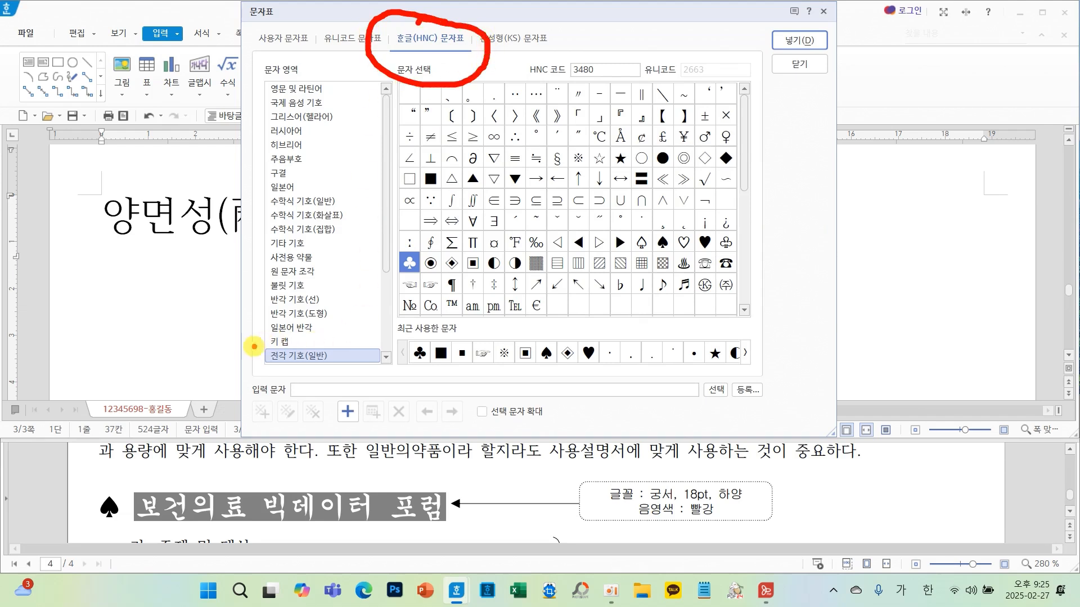
{"action": "left_click_drag", "start_coordinate": [255, 347], "coordinate": [369, 383]}
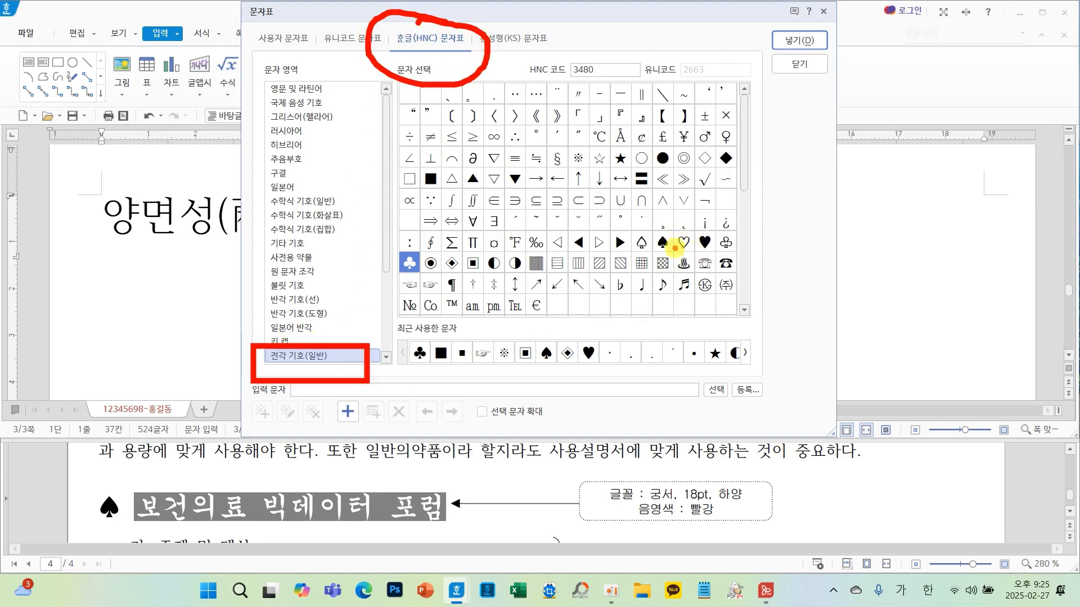
{"action": "mouse_move", "coordinate": [674, 248]}
{"action": "left_mouse_down"}
{"action": "mouse_move", "coordinate": [657, 232]}
{"action": "mouse_move", "coordinate": [665, 241]}
{"action": "left_mouse_up"}
{"action": "key", "text": "Escape"}
{"action": "left_click", "coordinate": [662, 243]}
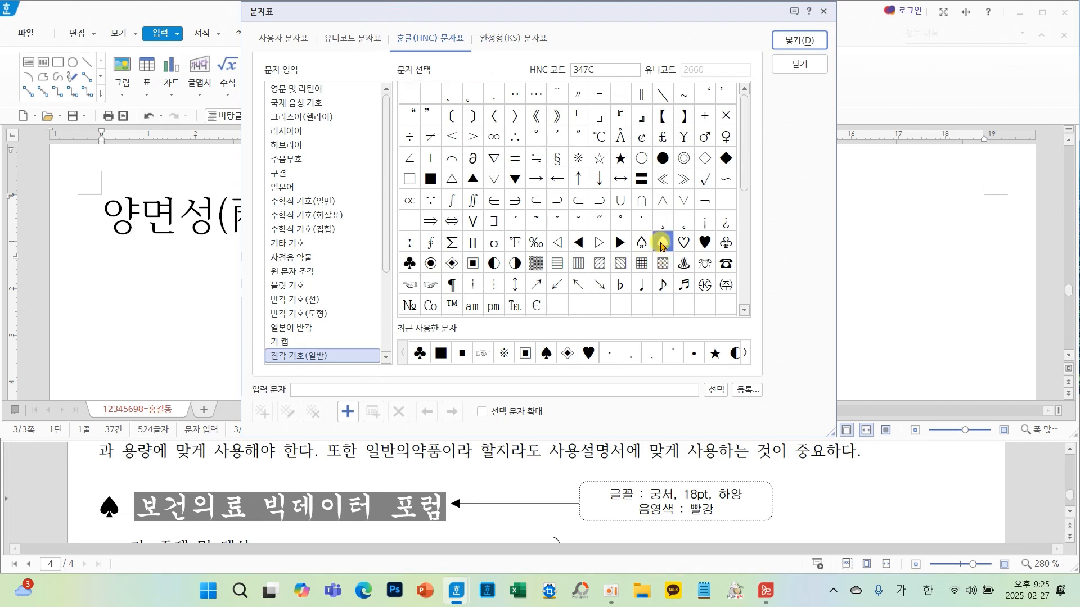
{"action": "left_click", "coordinate": [796, 42]}
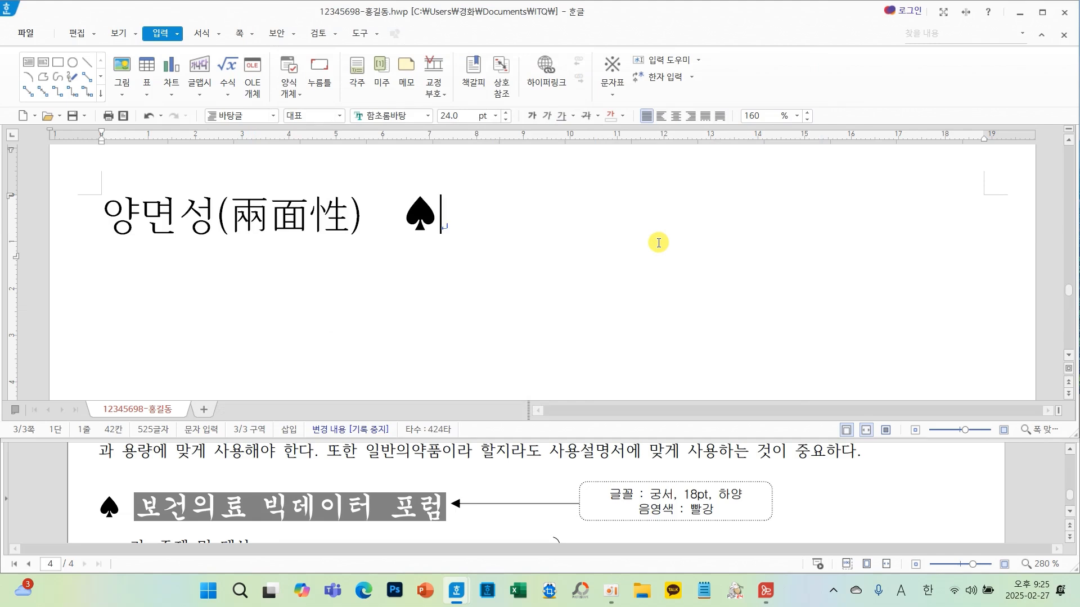
- Examine the reference sample document for question 5's headings and symbols
{"action": "scroll", "coordinate": [447, 480], "scroll_direction": "down", "scroll_amount": 6}
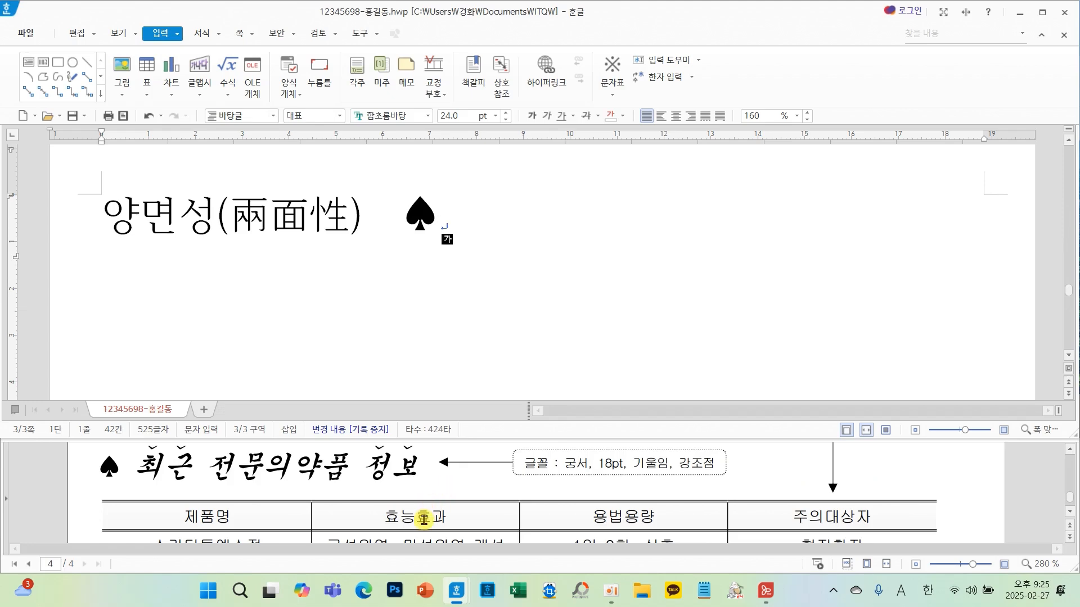
{"action": "scroll", "coordinate": [427, 497], "scroll_direction": "down", "scroll_amount": 3}
{"action": "scroll", "coordinate": [430, 506], "scroll_direction": "up", "scroll_amount": 15}
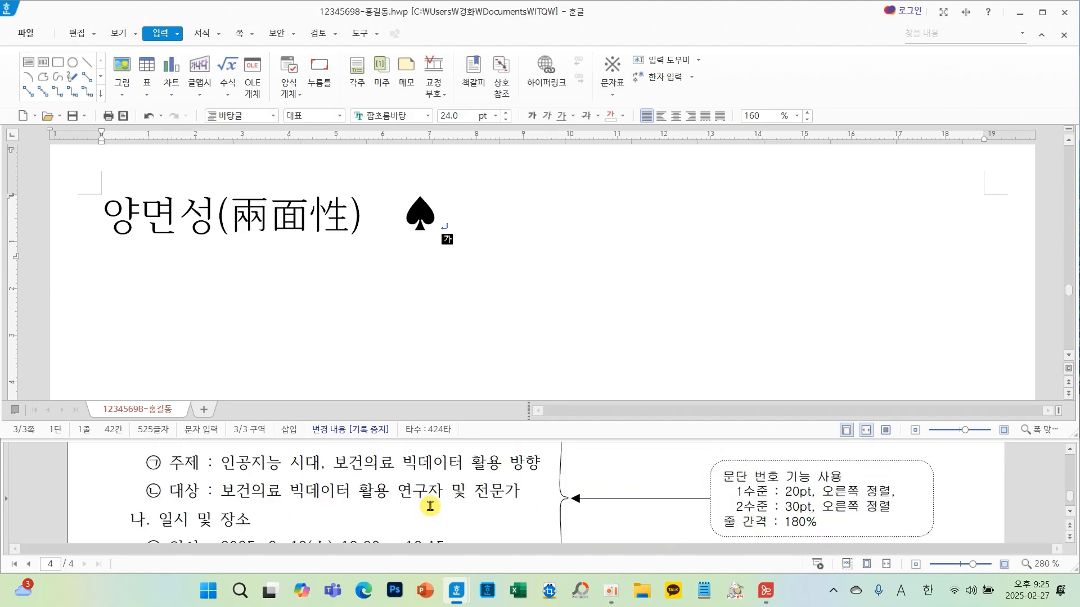
{"action": "scroll", "coordinate": [430, 506], "scroll_direction": "down", "scroll_amount": 2}
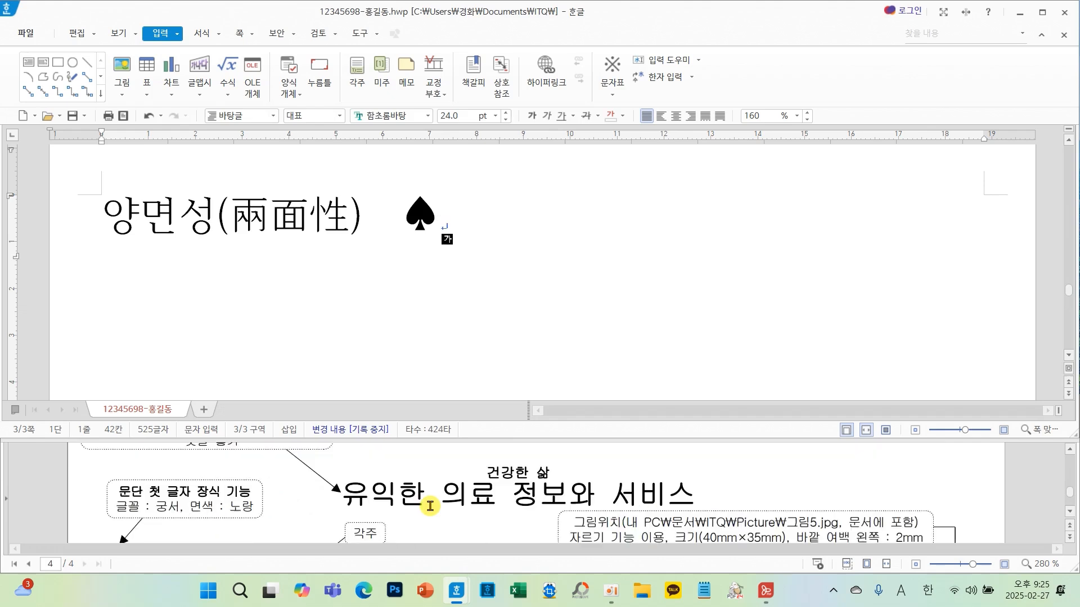
{"action": "scroll", "coordinate": [431, 506], "scroll_direction": "down", "scroll_amount": 2}
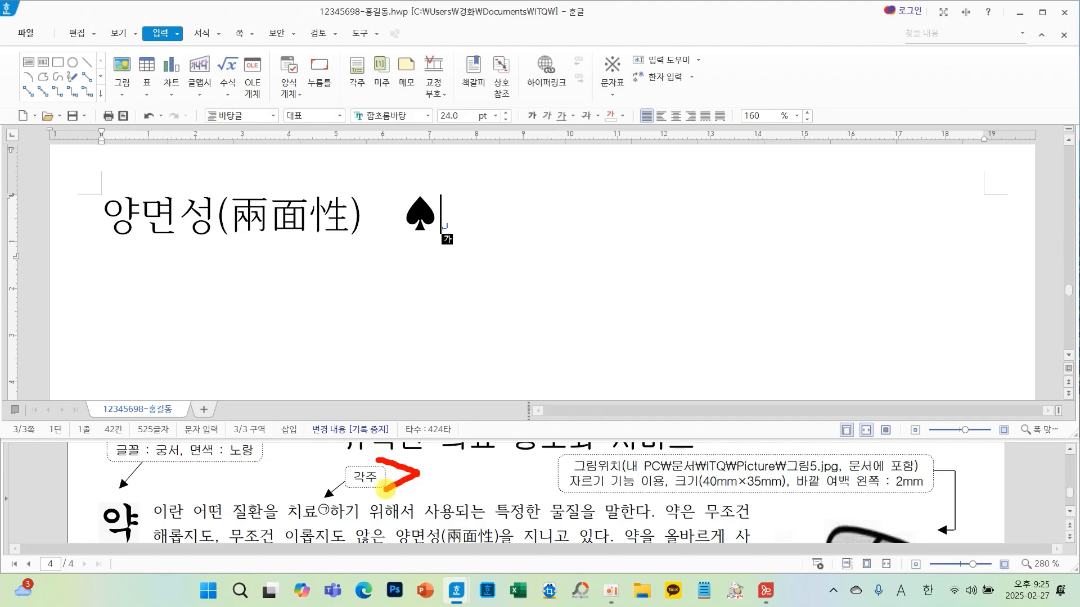
{"action": "scroll", "coordinate": [387, 489], "scroll_direction": "down", "scroll_amount": 5}
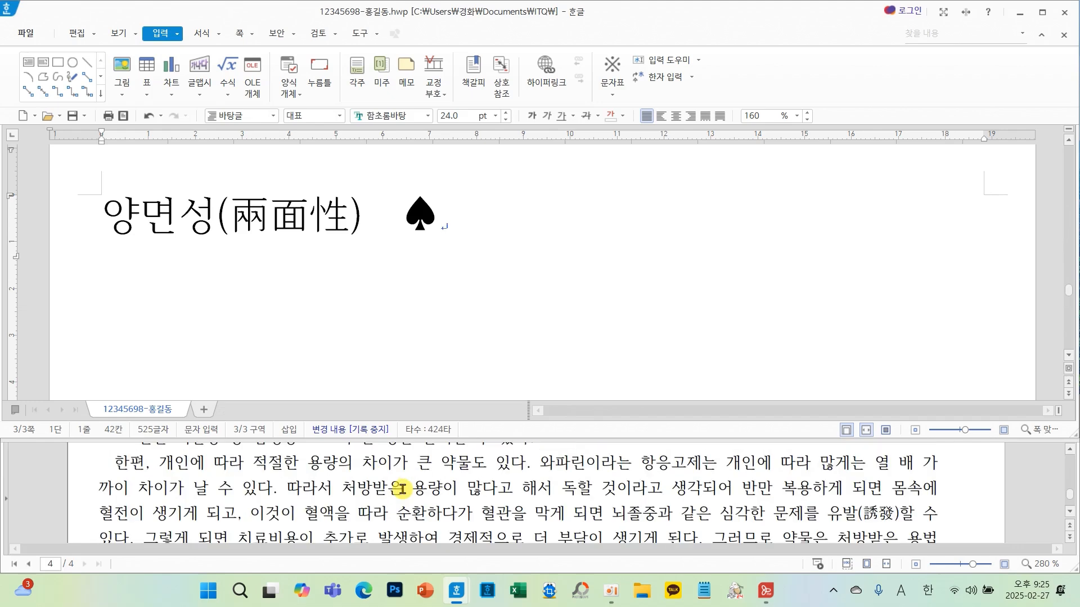
{"action": "scroll", "coordinate": [402, 488], "scroll_direction": "down", "scroll_amount": 3}
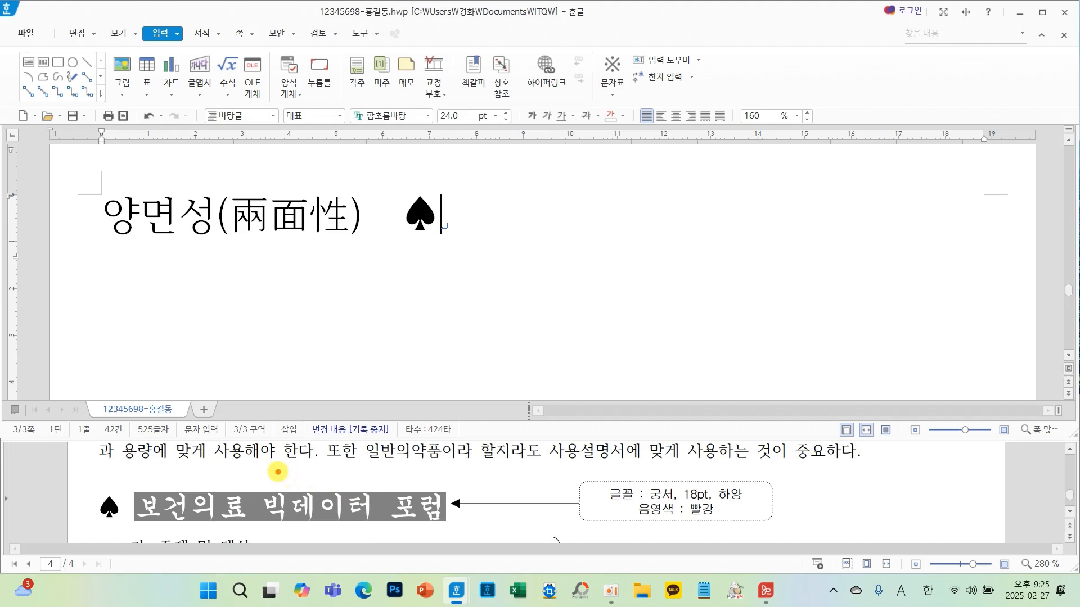
- Start a new empty line after the ♠ 최근 전문의약품 정보 heading in the document
{"action": "scroll", "coordinate": [365, 476], "scroll_direction": "down", "scroll_amount": 8}
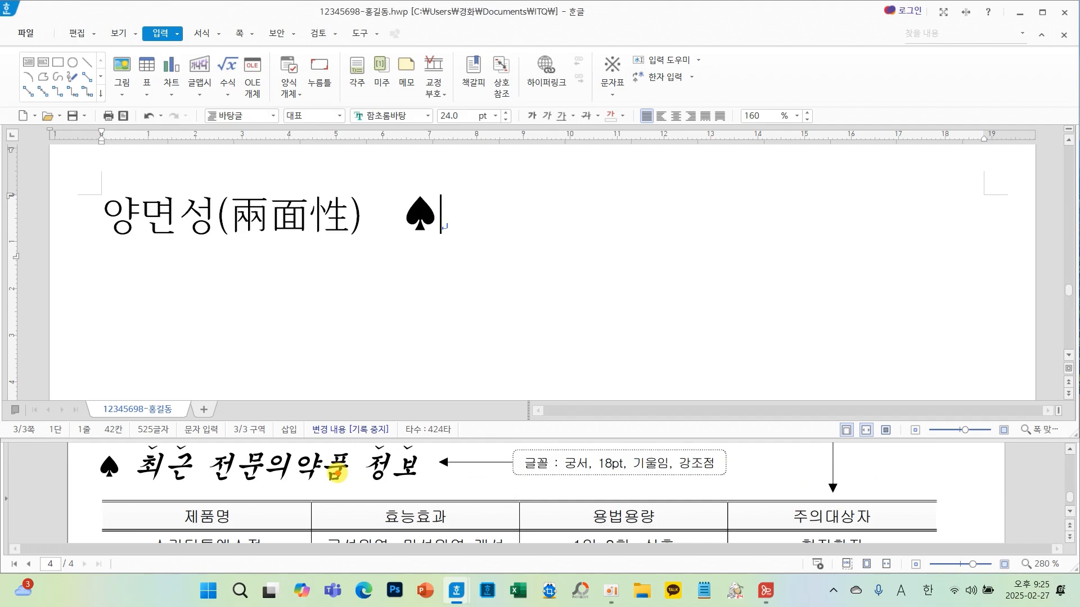
{"action": "scroll", "coordinate": [336, 473], "scroll_direction": "up", "scroll_amount": 1}
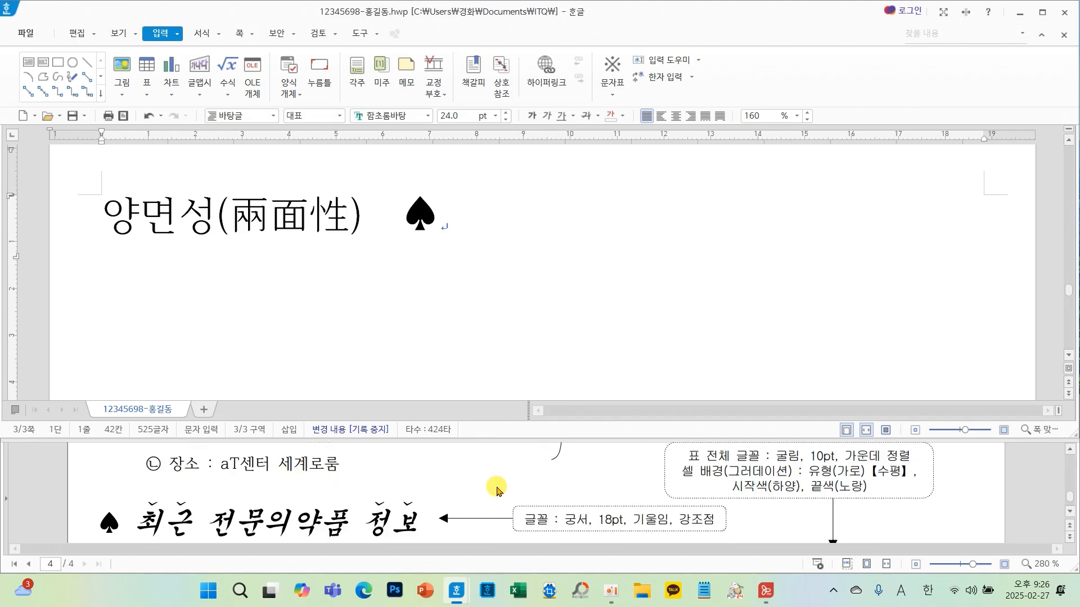
{"action": "scroll", "coordinate": [501, 490], "scroll_direction": "down", "scroll_amount": 5}
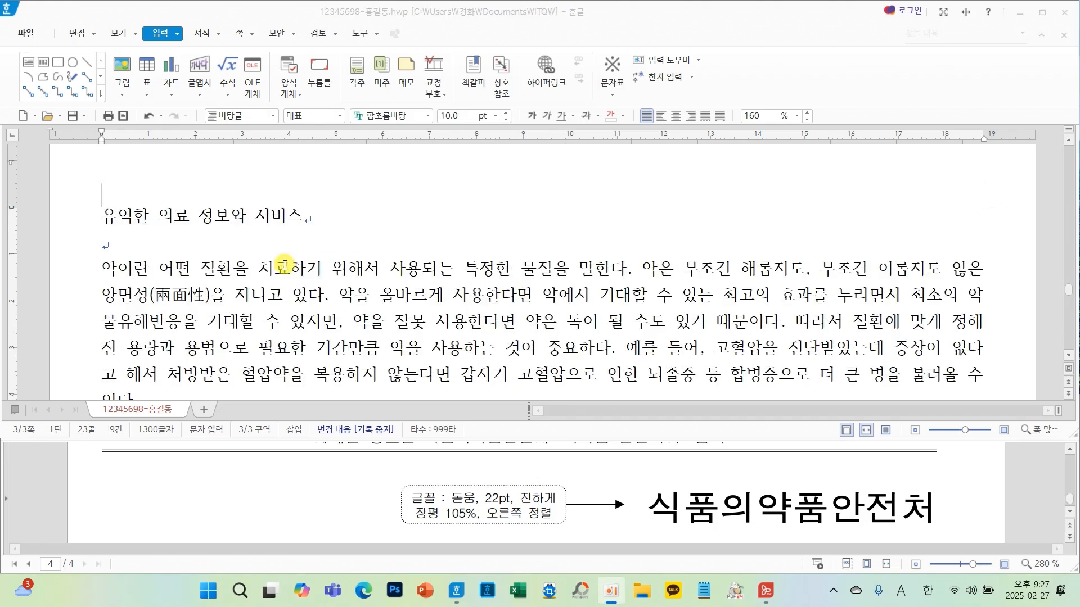
{"action": "scroll", "coordinate": [415, 270], "scroll_direction": "down", "scroll_amount": 7}
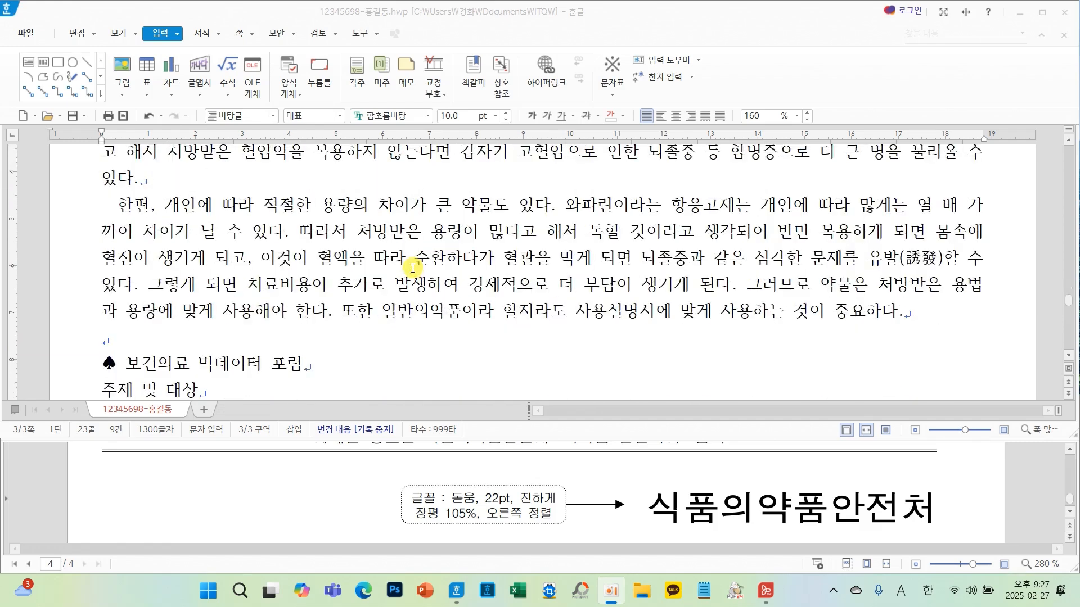
{"action": "scroll", "coordinate": [340, 333], "scroll_direction": "down", "scroll_amount": 4}
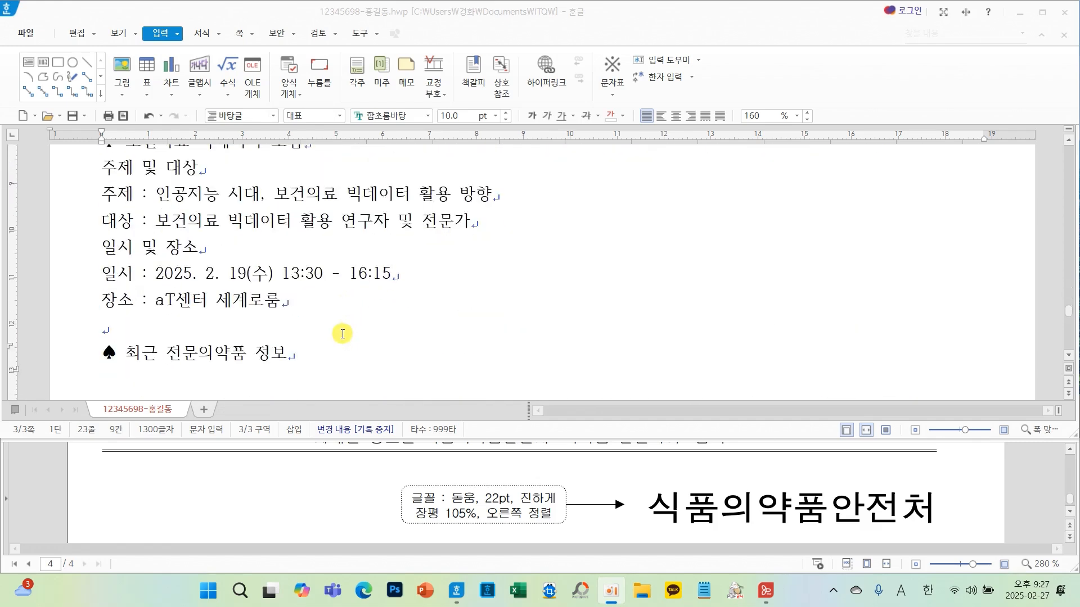
{"action": "left_click", "coordinate": [301, 280]}
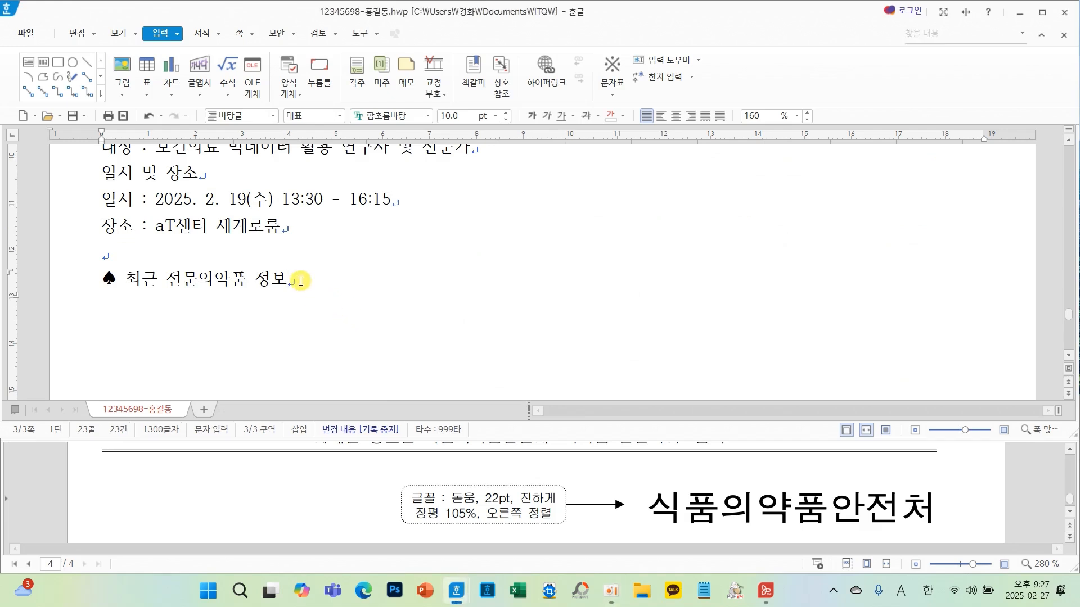
{"action": "key", "text": "Return"}
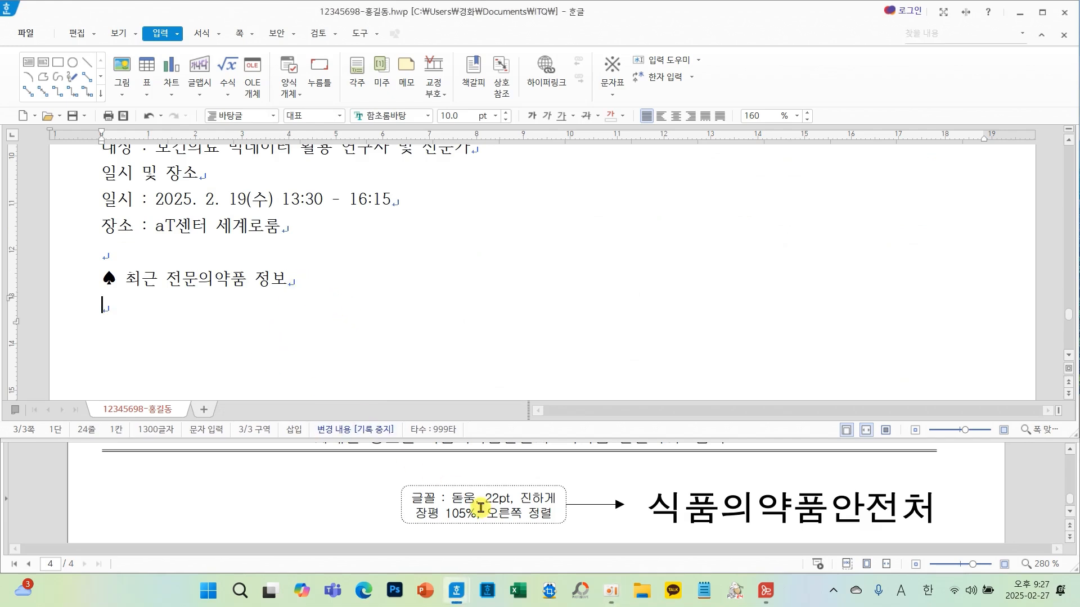
- Insert a table with 6 rows and 4 columns below the heading
{"action": "scroll", "coordinate": [478, 512], "scroll_direction": "down", "scroll_amount": 5}
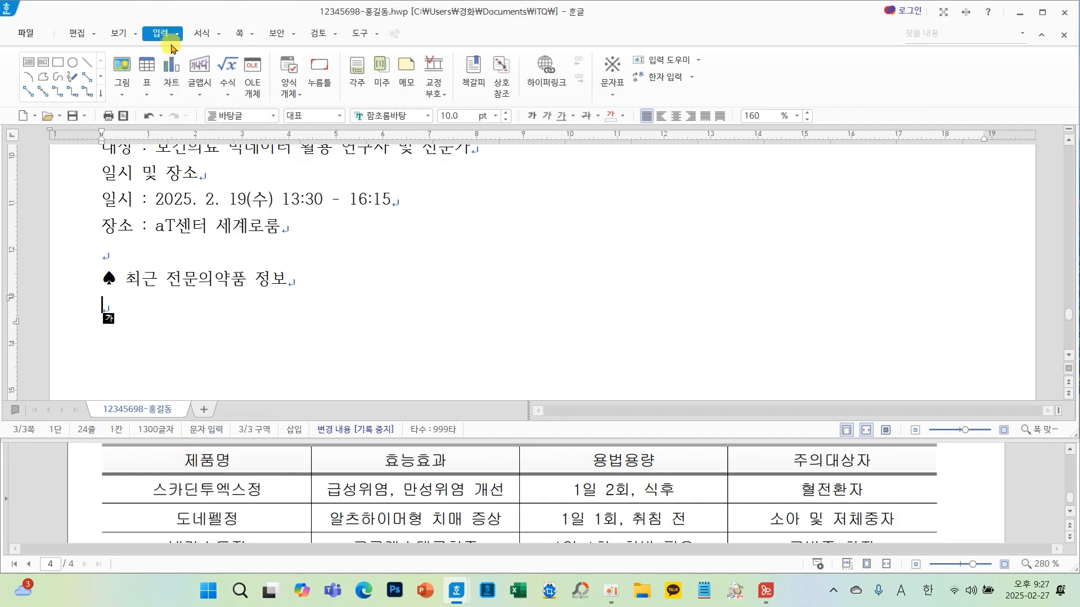
{"action": "left_click", "coordinate": [152, 68]}
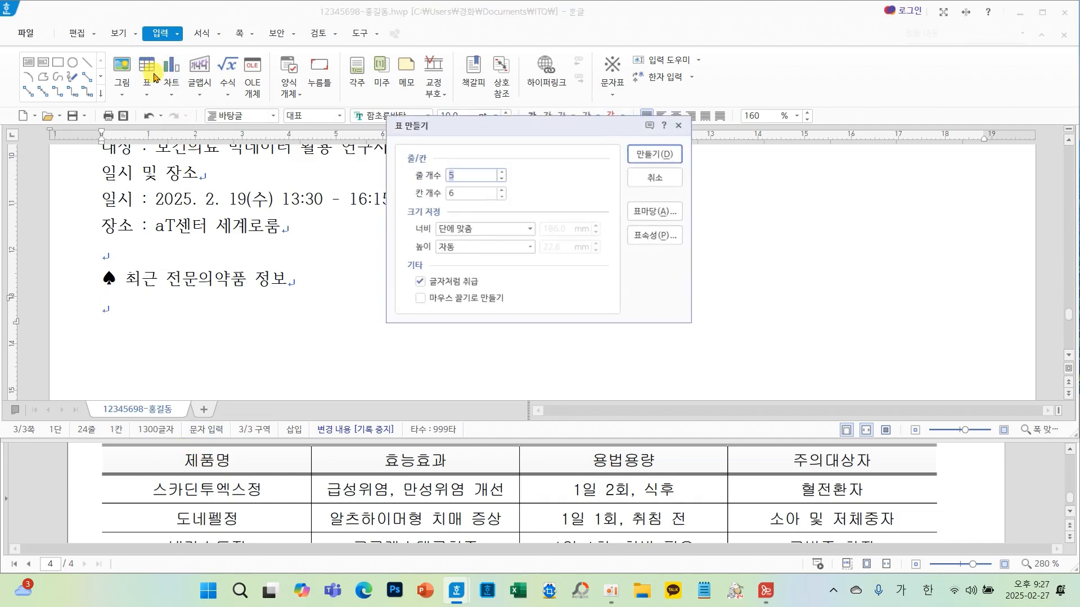
{"action": "left_click", "coordinate": [501, 197]}
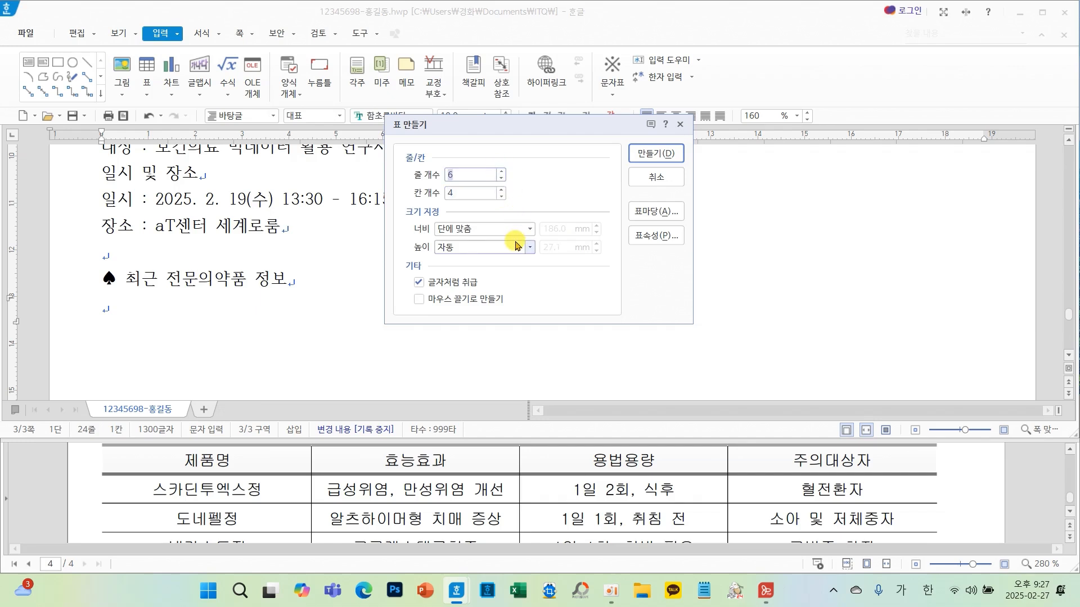
{"action": "mouse_move", "coordinate": [374, 261]}
{"action": "left_mouse_down"}
{"action": "mouse_move", "coordinate": [434, 289]}
{"action": "mouse_move", "coordinate": [524, 292]}
{"action": "left_mouse_up"}
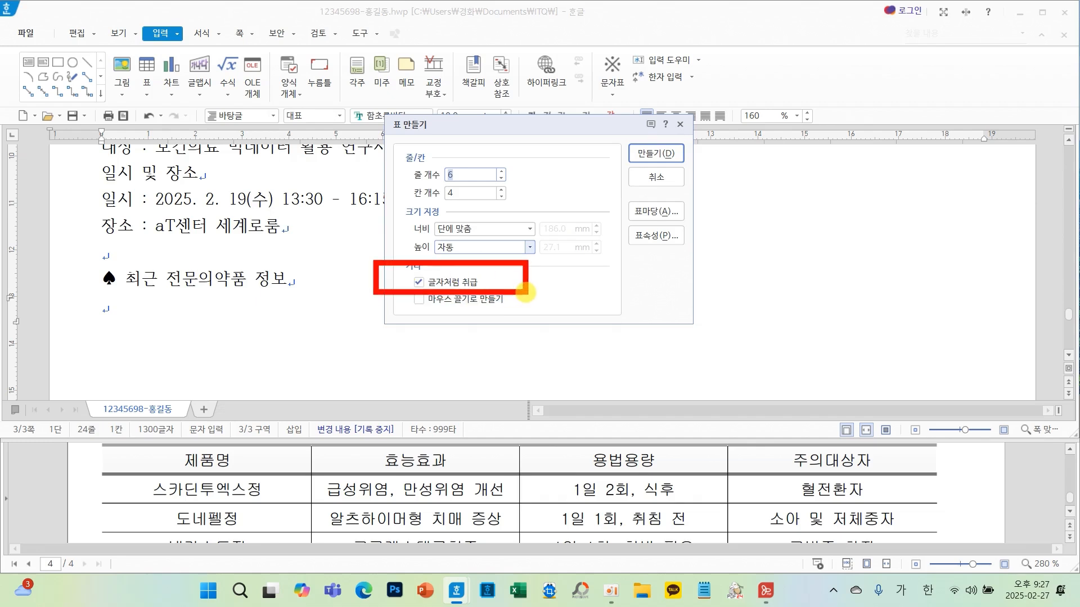
{"action": "left_click", "coordinate": [644, 157]}
- Select all cells of the new table and enlarge its row heights
{"action": "left_click", "coordinate": [433, 310]}
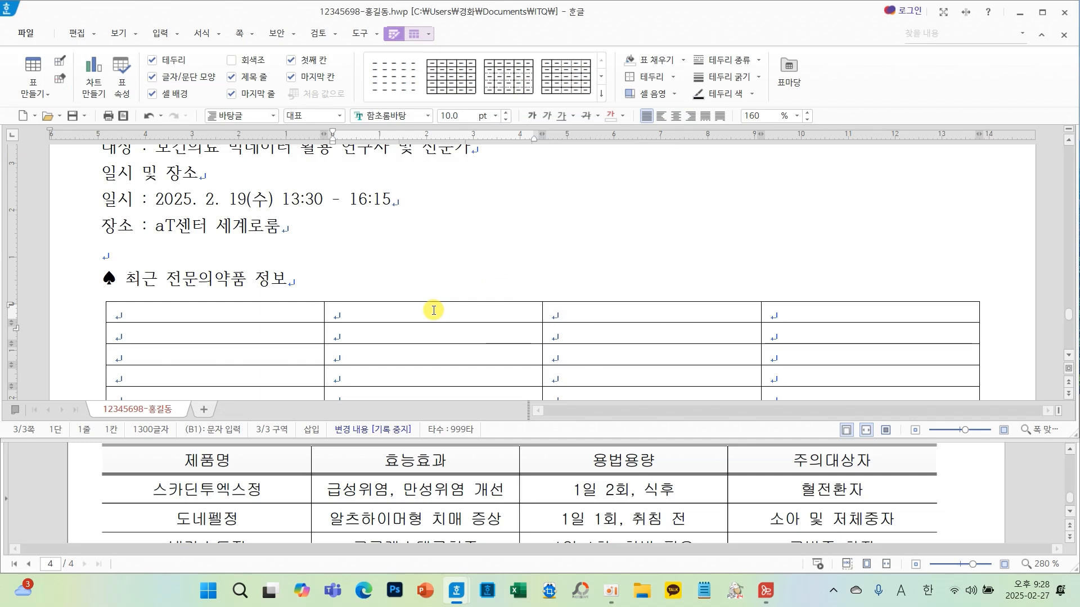
{"action": "key", "text": "F5"}
{"action": "key", "text": "F5"}
{"action": "key", "text": "F5"}
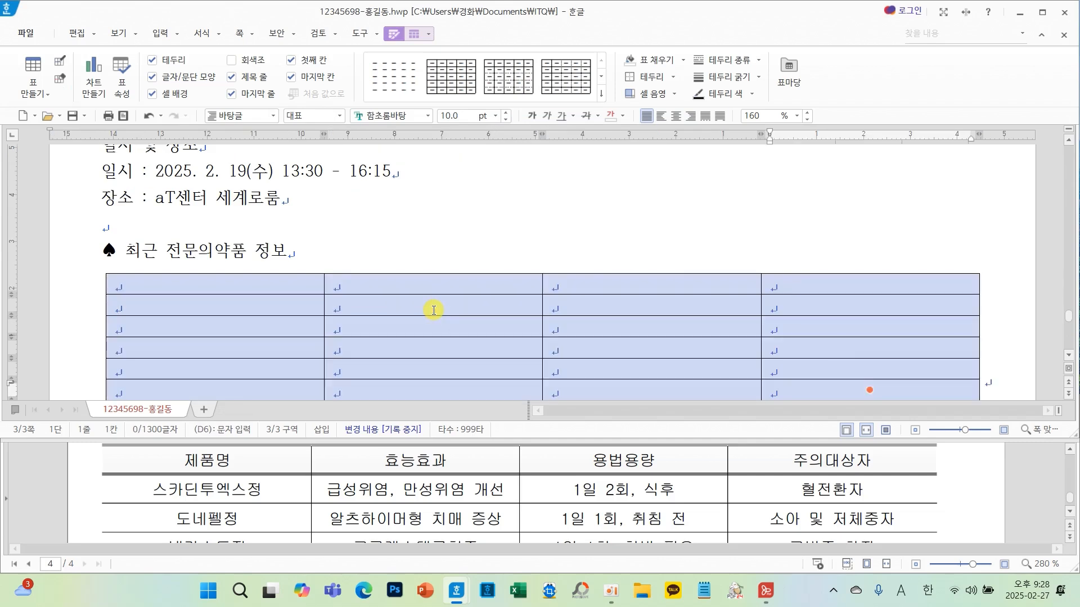
{"action": "key", "text": "ctrl+Down"}
{"action": "key", "text": "ctrl+Down"}
{"action": "key", "text": "ctrl+Down"}
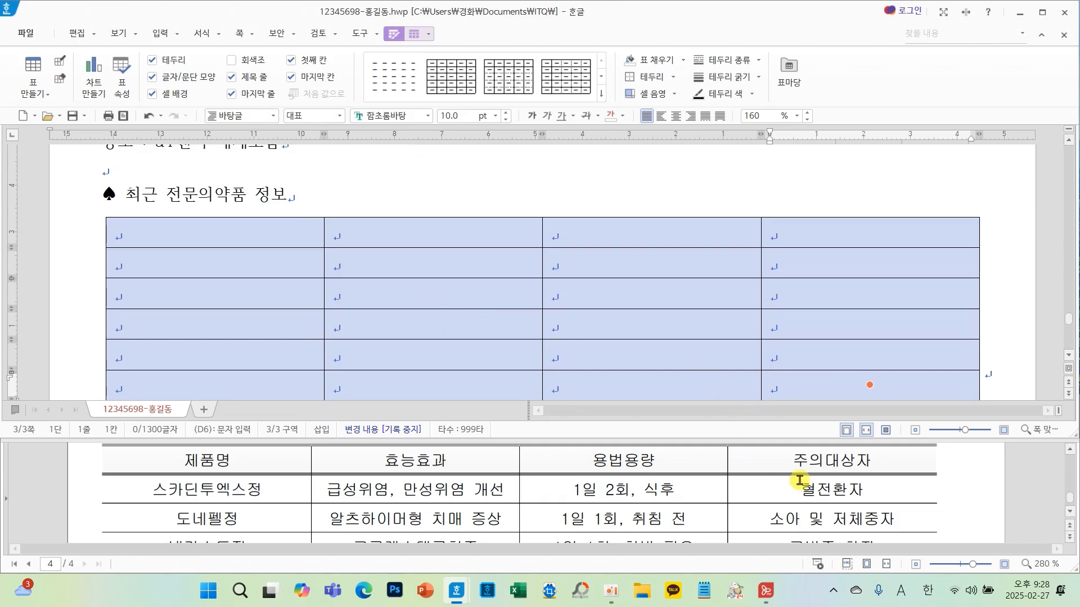
- Set the whole table's font to 굴림 and centre-align the cell contents
{"action": "scroll", "coordinate": [844, 484], "scroll_direction": "up", "scroll_amount": 3}
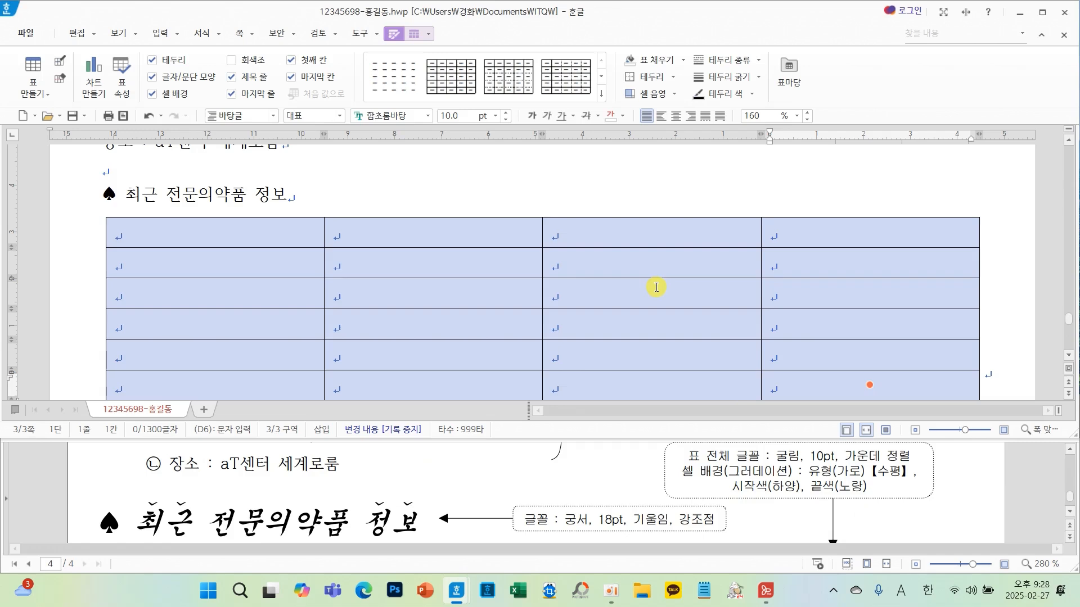
{"action": "scroll", "coordinate": [657, 288], "scroll_direction": "down", "scroll_amount": 2}
{"action": "scroll", "coordinate": [656, 287], "scroll_direction": "up", "scroll_amount": 2}
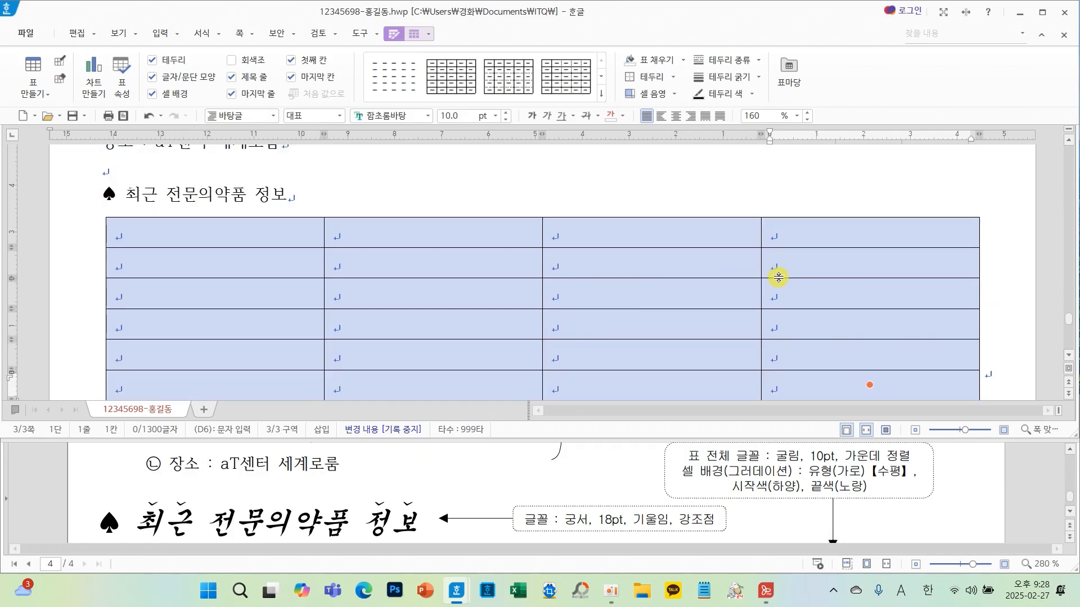
{"action": "left_click", "coordinate": [1072, 354]}
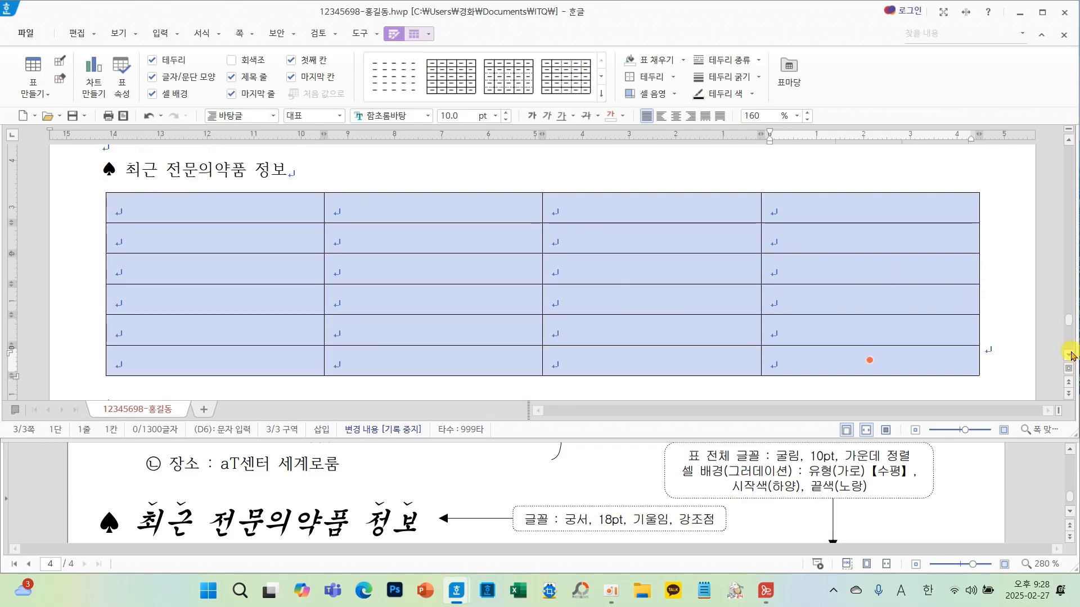
{"action": "left_click", "coordinate": [1072, 355]}
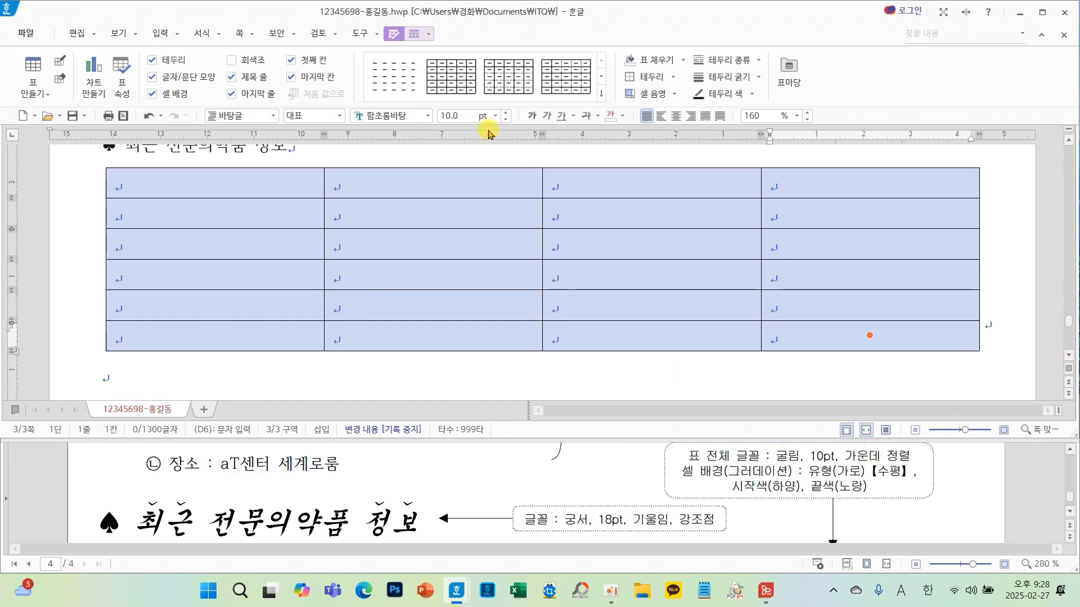
{"action": "left_click", "coordinate": [429, 114]}
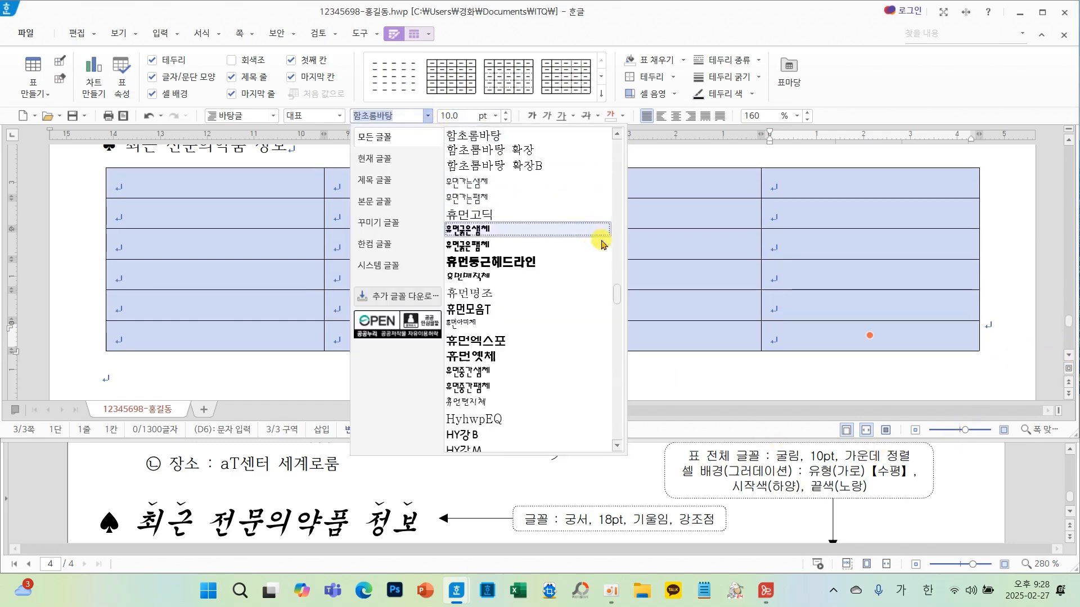
{"action": "left_click_drag", "start_coordinate": [617, 246], "coordinate": [617, 144]}
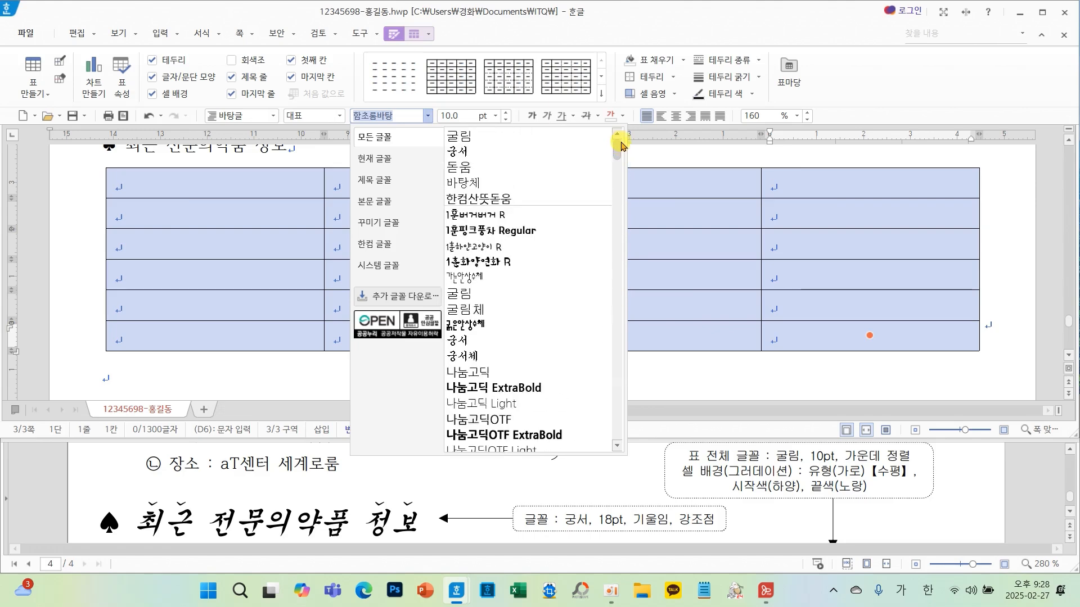
{"action": "left_click", "coordinate": [507, 142]}
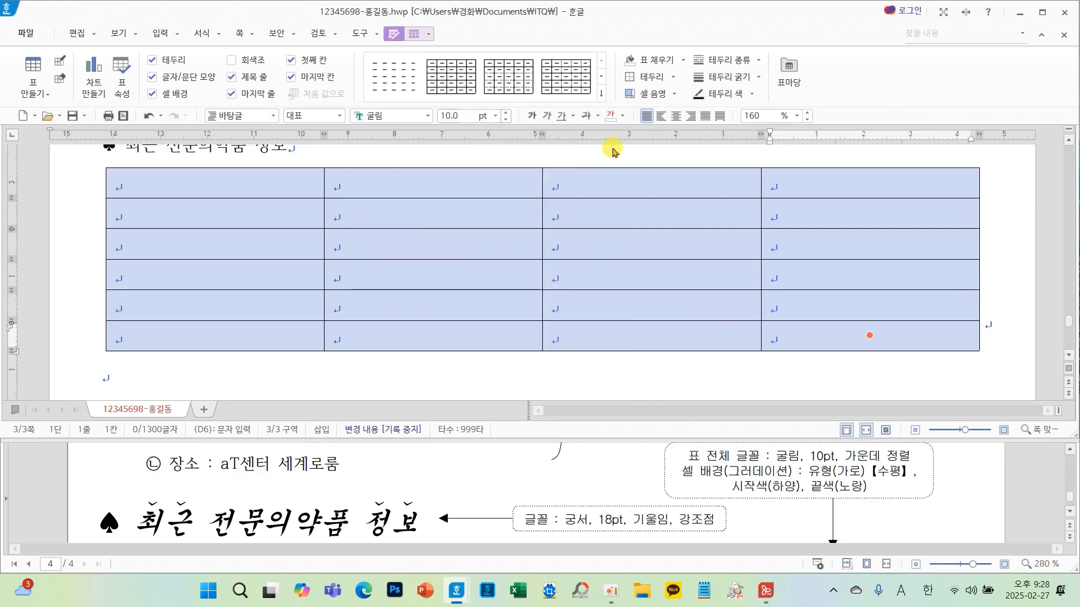
{"action": "left_click", "coordinate": [678, 117]}
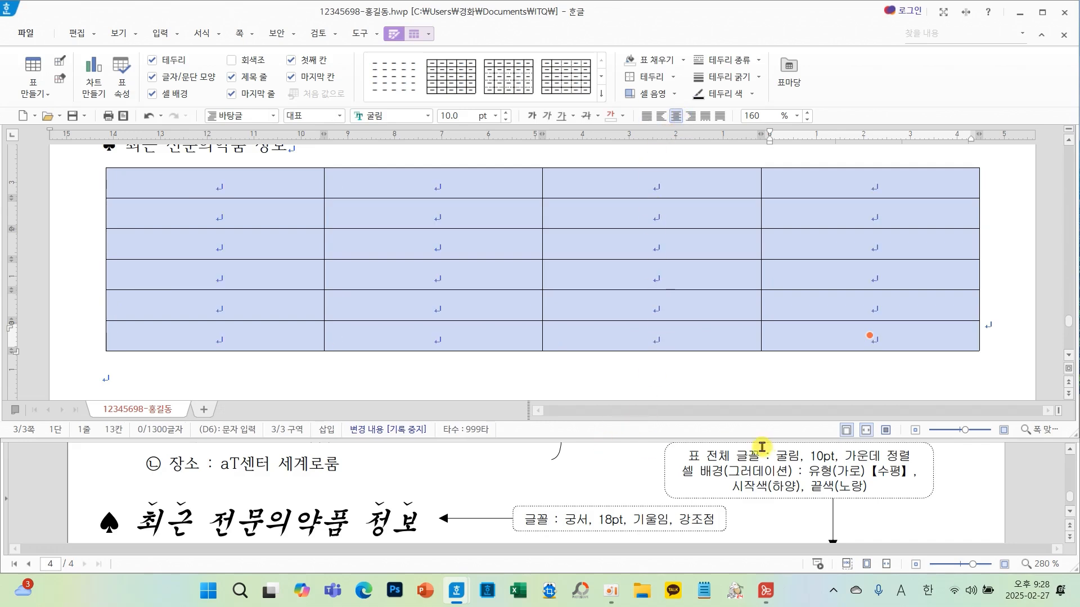
- Remove the table's left and right outer borders by setting them to no line
{"action": "scroll", "coordinate": [675, 488], "scroll_direction": "down", "scroll_amount": 5}
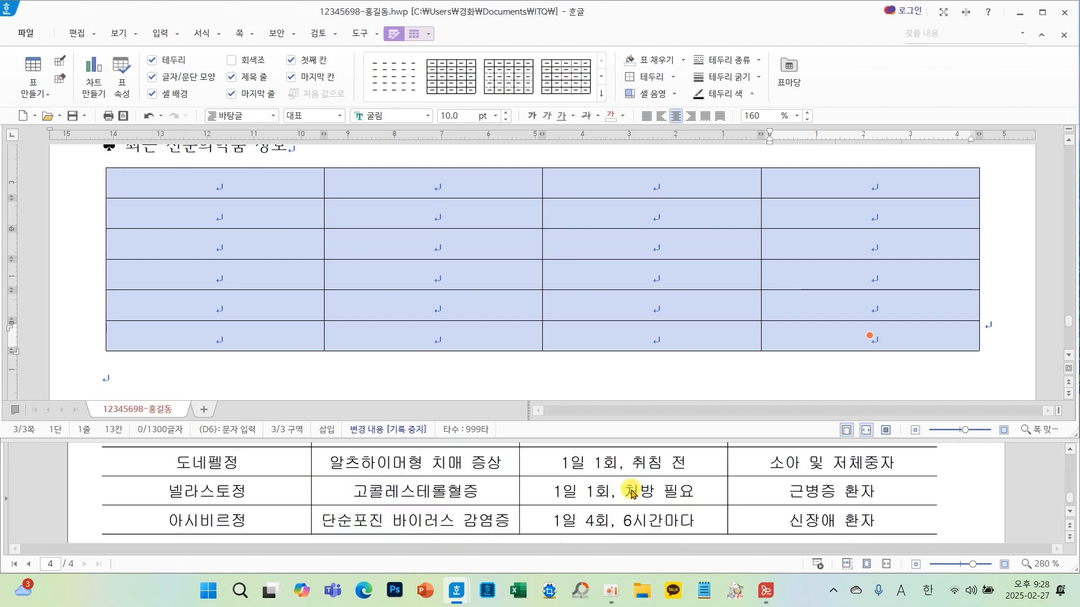
{"action": "scroll", "coordinate": [624, 492], "scroll_direction": "up", "scroll_amount": 2}
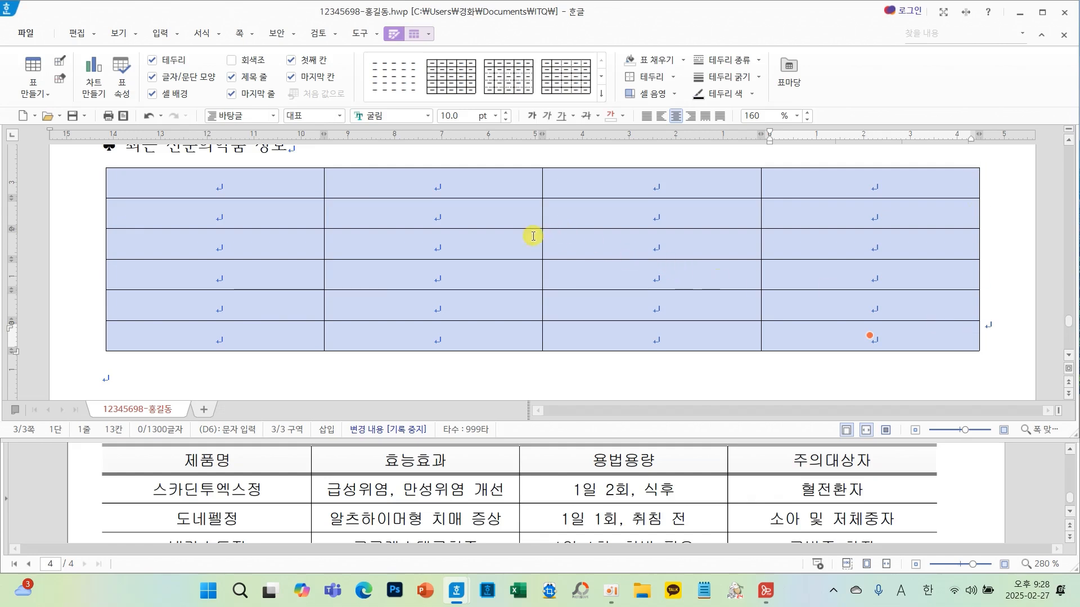
{"action": "mouse_move", "coordinate": [403, 218]}
{"action": "left_mouse_down"}
{"action": "mouse_move", "coordinate": [403, 309]}
{"action": "mouse_move", "coordinate": [516, 309]}
{"action": "left_mouse_up"}
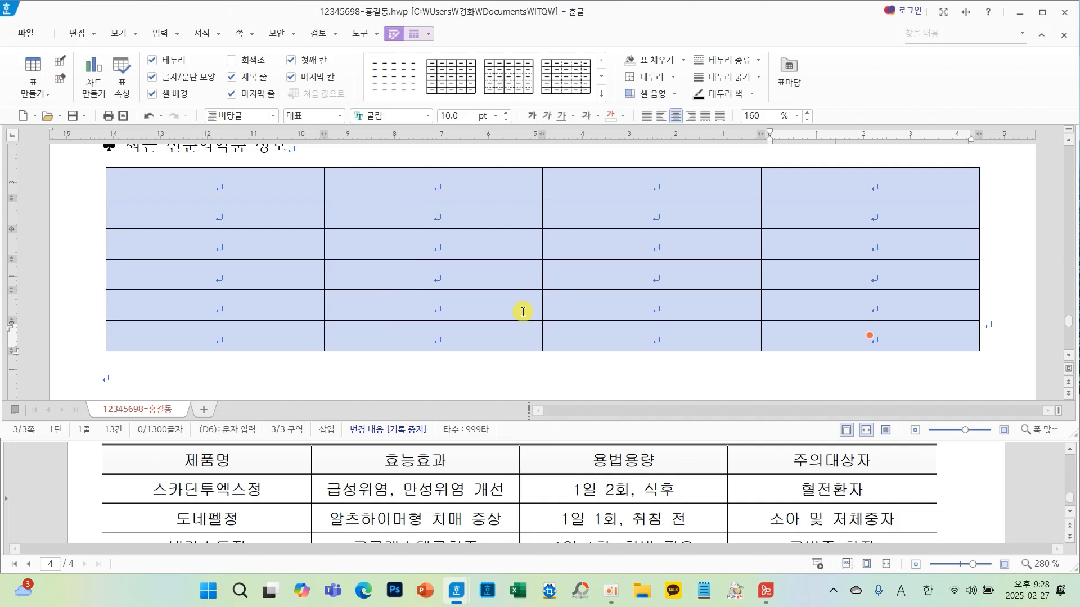
{"action": "key", "text": "l"}
{"action": "left_click", "coordinate": [388, 84]}
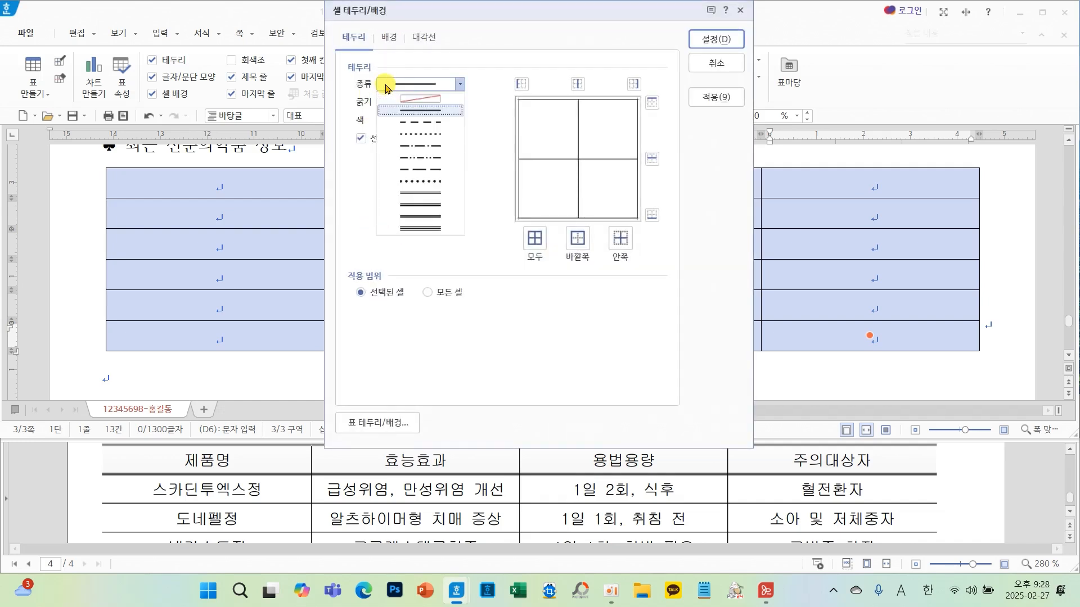
{"action": "left_click", "coordinate": [411, 99]}
{"action": "left_click", "coordinate": [521, 84]}
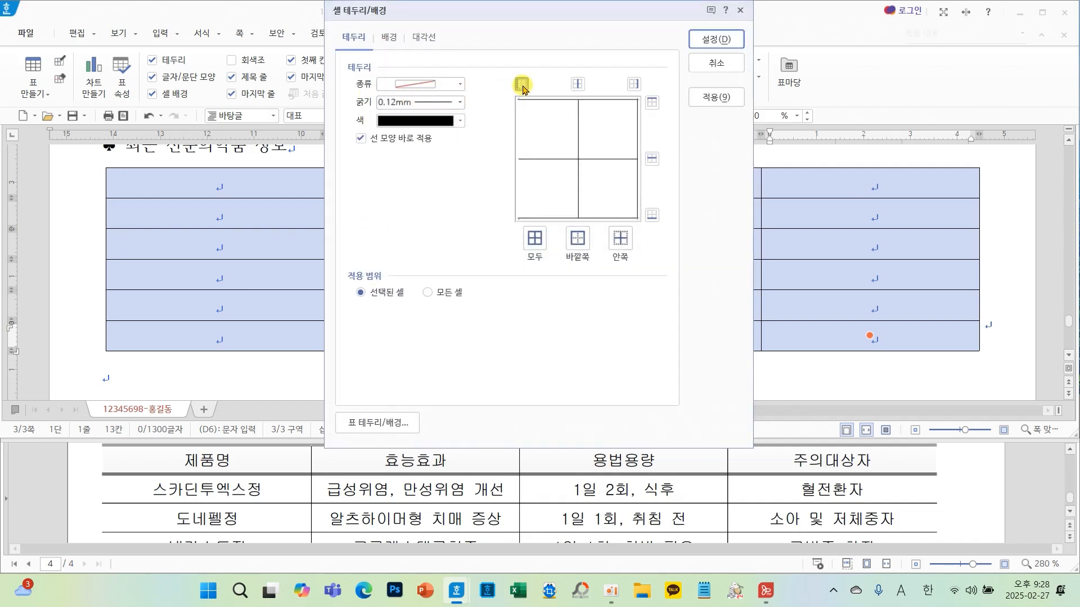
{"action": "left_click", "coordinate": [635, 84]}
{"action": "left_click", "coordinate": [703, 39]}
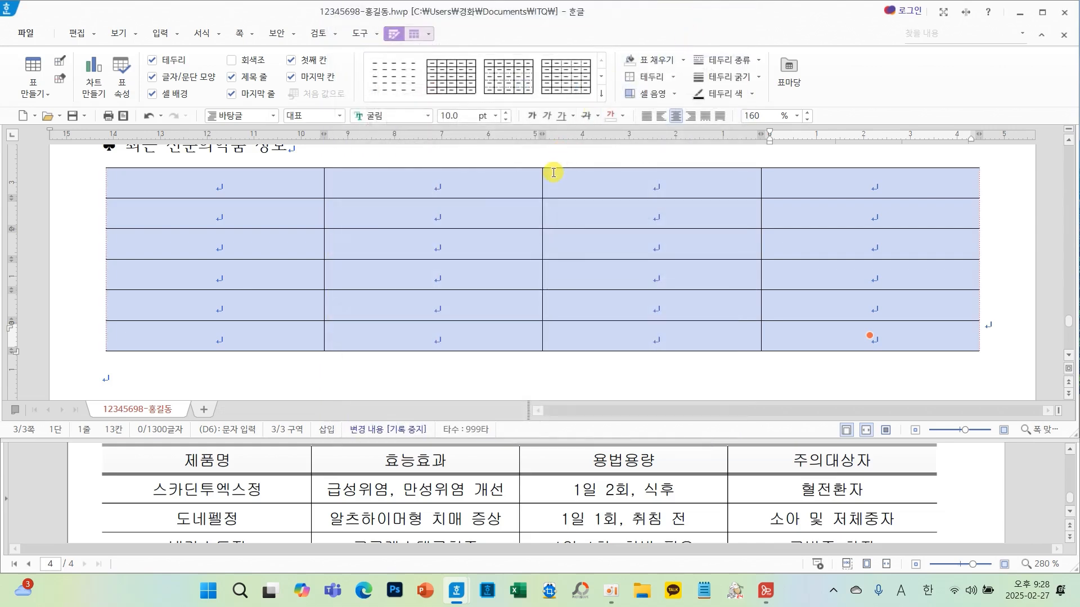
- Apply a 0.5 mm double-line border to the table's top and bottom edges
{"action": "key", "text": "l"}
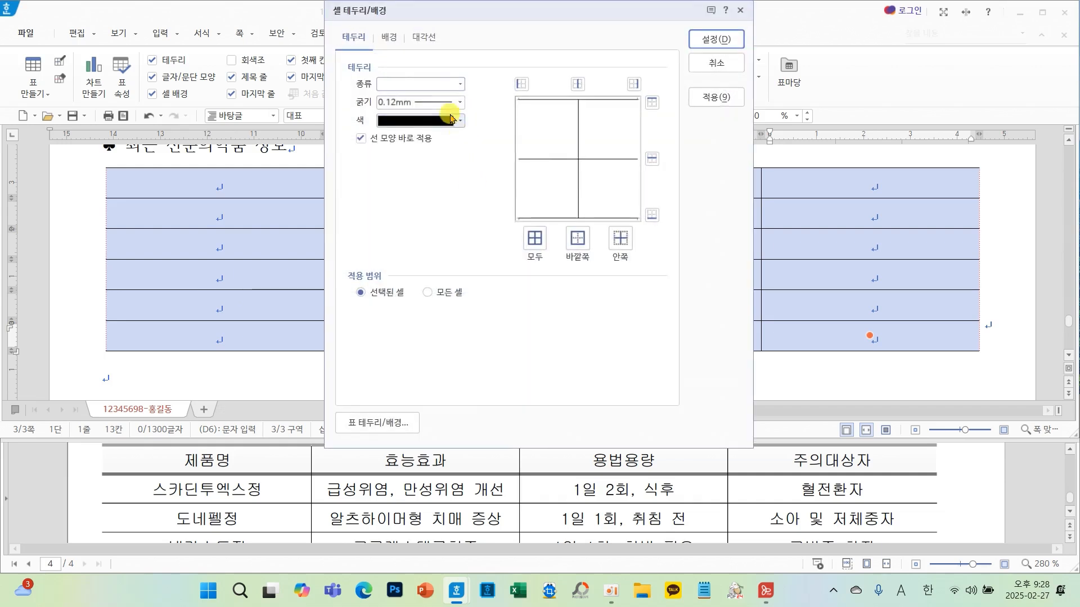
{"action": "left_click", "coordinate": [459, 84]}
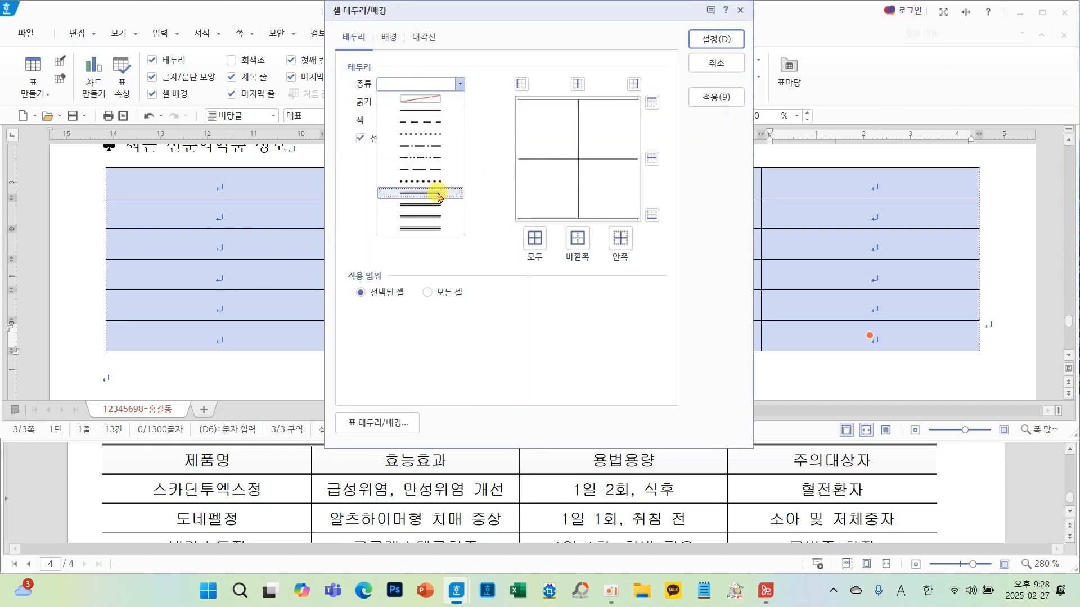
{"action": "left_click", "coordinate": [441, 206]}
{"action": "left_click", "coordinate": [652, 105]}
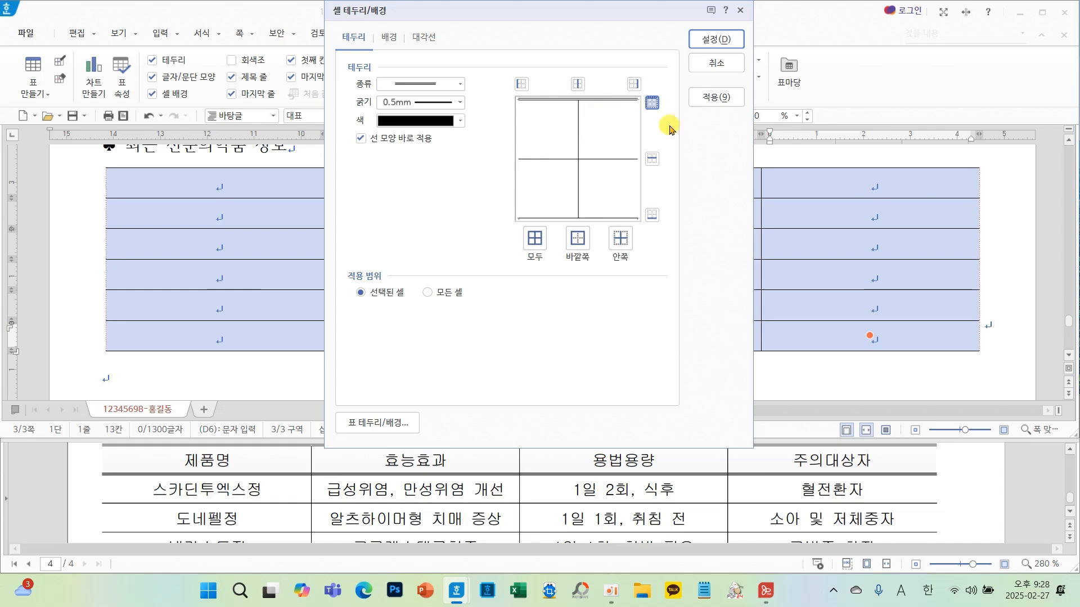
{"action": "left_click", "coordinate": [651, 215]}
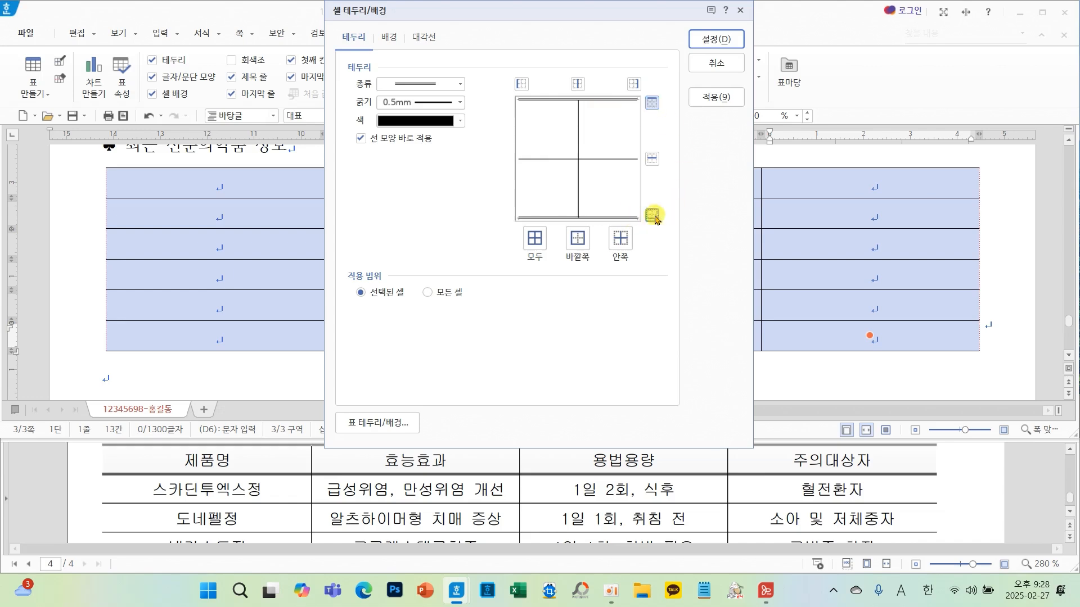
{"action": "left_click", "coordinate": [716, 40]}
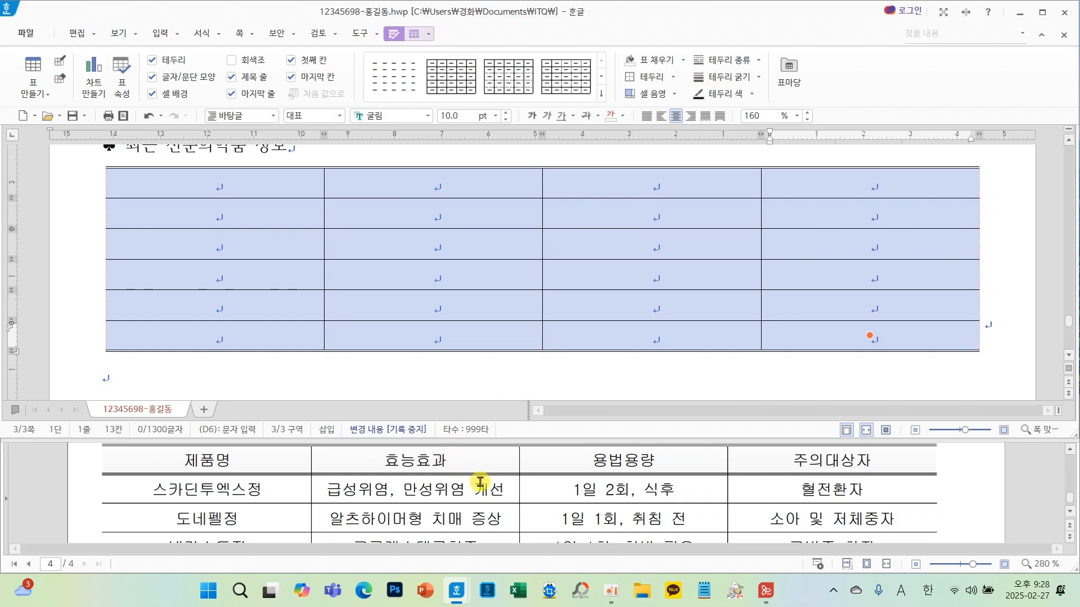
- Select the header row and give it a 0.5 mm double-line bottom border
{"action": "mouse_move", "coordinate": [487, 461]}
{"action": "left_mouse_down"}
{"action": "mouse_move", "coordinate": [460, 480]}
{"action": "mouse_move", "coordinate": [479, 456]}
{"action": "left_mouse_up"}
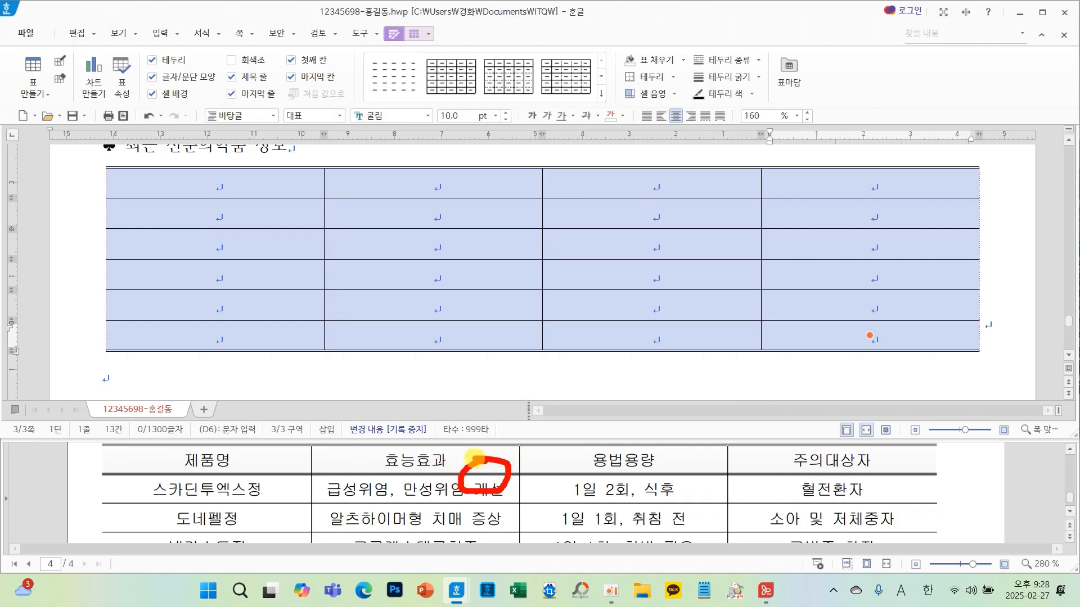
{"action": "left_click_drag", "start_coordinate": [277, 178], "coordinate": [827, 183]}
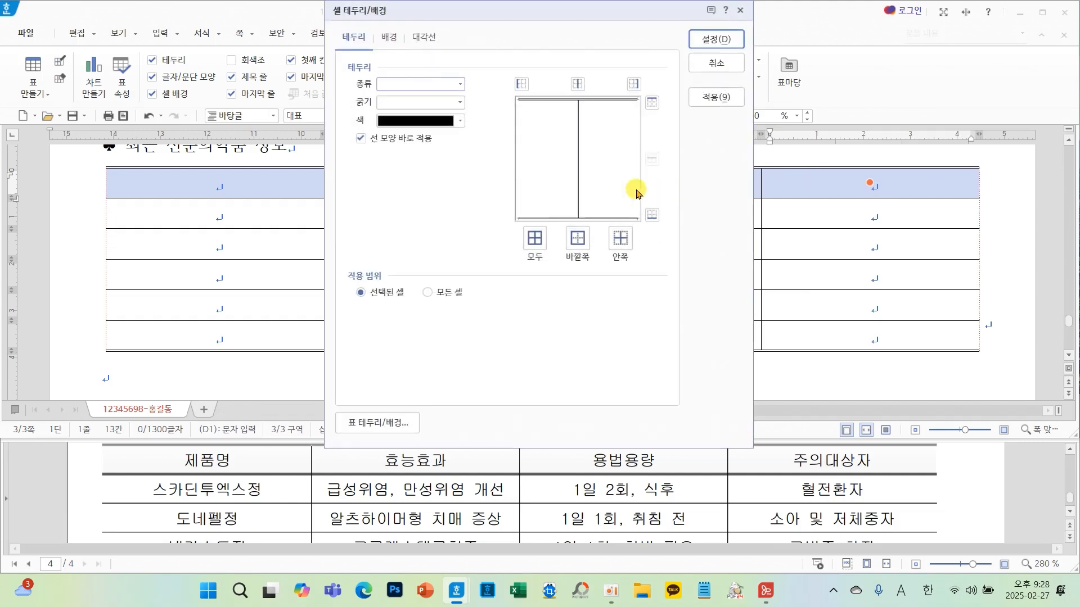
{"action": "left_click", "coordinate": [460, 84]}
{"action": "left_click", "coordinate": [433, 194]}
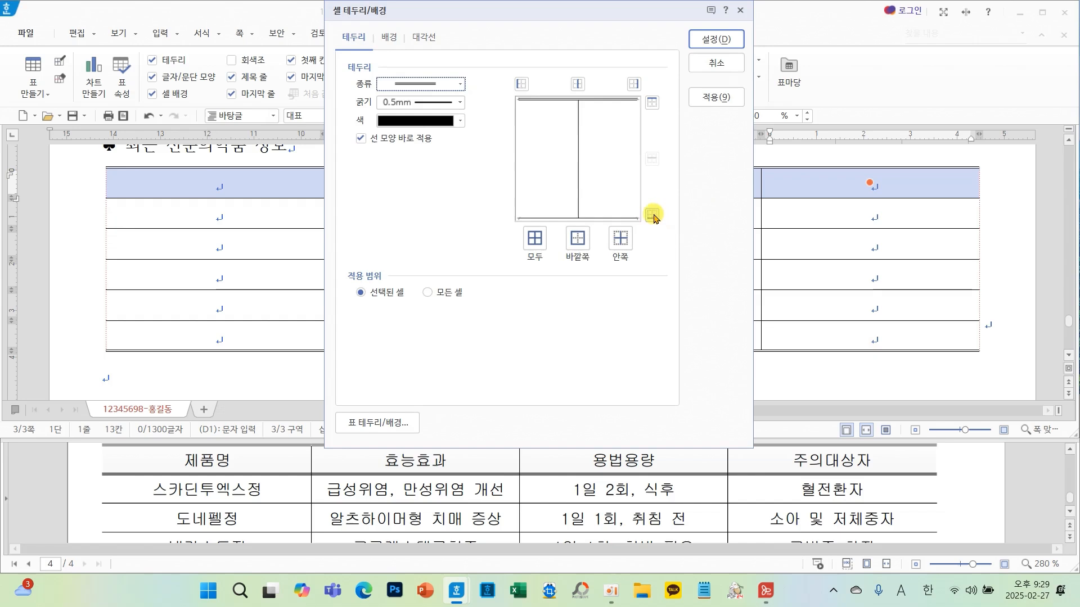
{"action": "left_click", "coordinate": [652, 215]}
{"action": "left_click", "coordinate": [712, 41]}
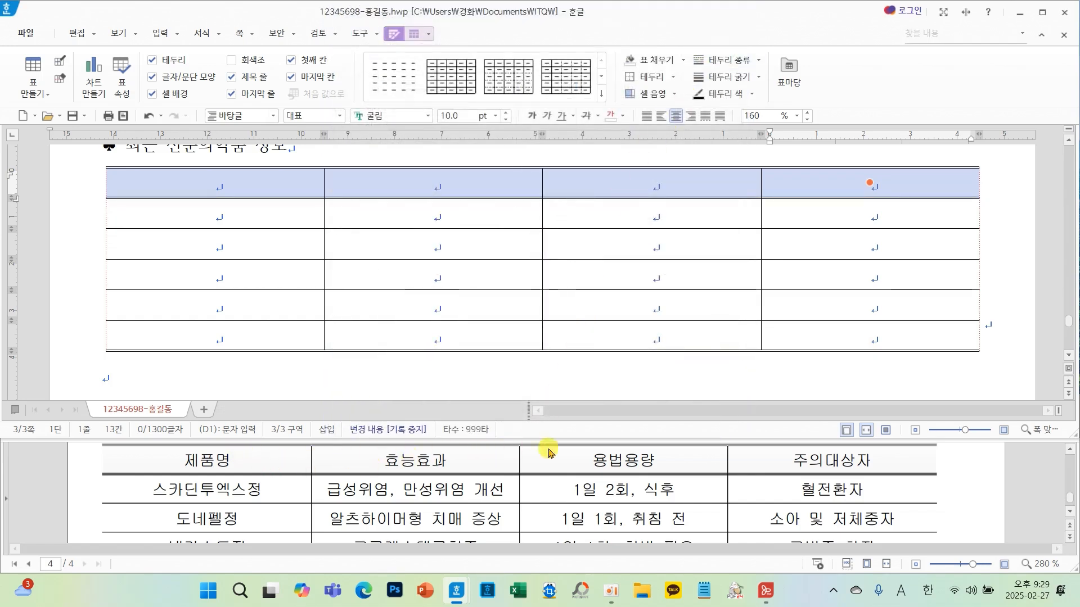
- Fill the header row cells with a horizontal gradient from white to yellow
{"action": "scroll", "coordinate": [832, 492], "scroll_direction": "up", "scroll_amount": 5}
{"action": "scroll", "coordinate": [832, 492], "scroll_direction": "down", "scroll_amount": 2}
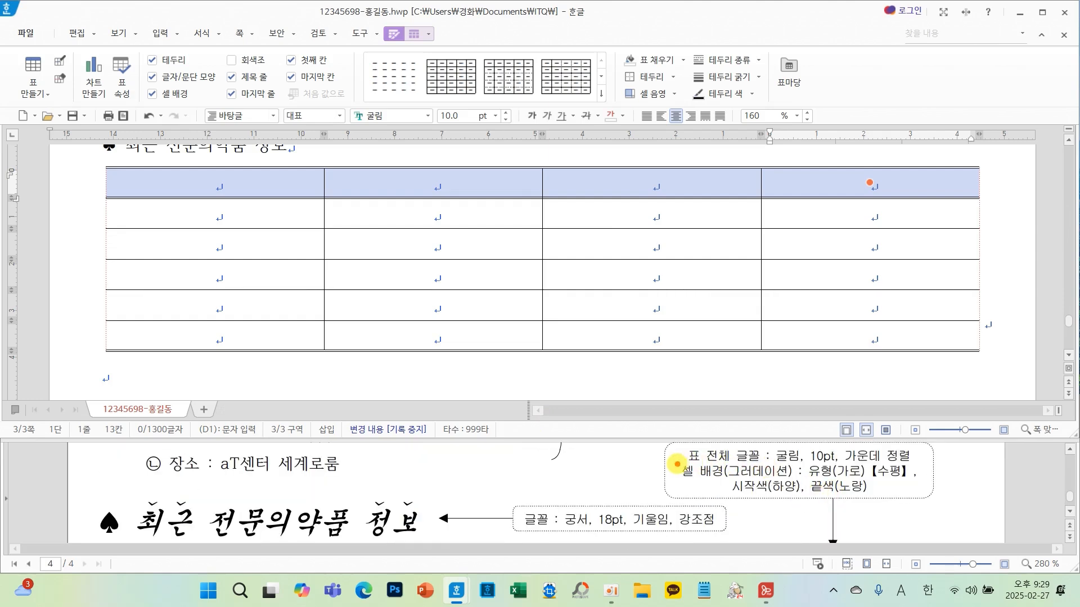
{"action": "mouse_move", "coordinate": [677, 462]}
{"action": "left_mouse_down"}
{"action": "mouse_move", "coordinate": [855, 496]}
{"action": "mouse_move", "coordinate": [926, 495]}
{"action": "left_mouse_up"}
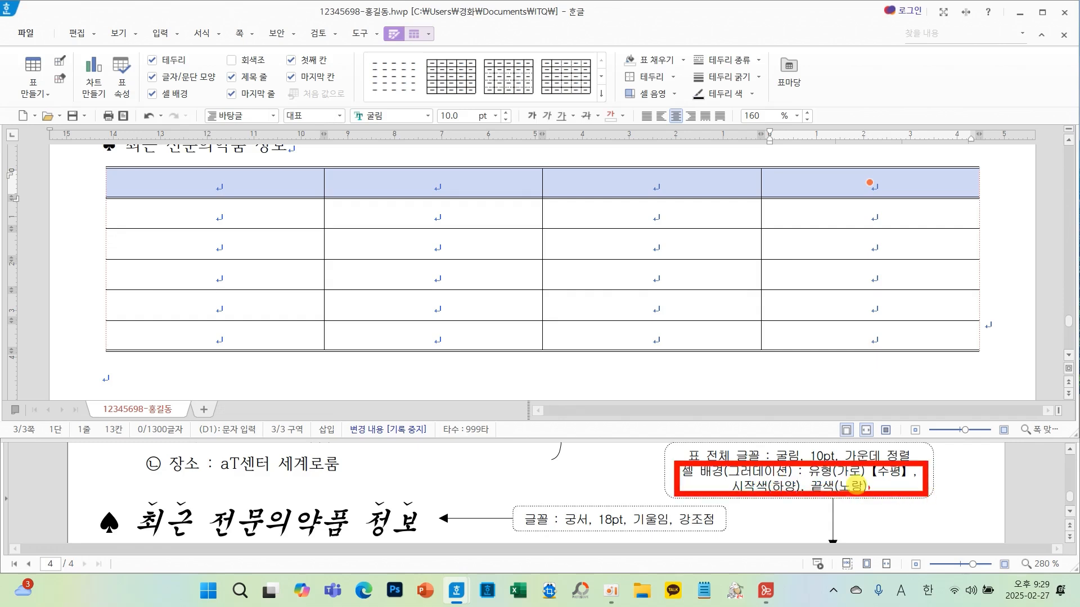
{"action": "mouse_move", "coordinate": [619, 260]}
{"action": "left_mouse_down"}
{"action": "mouse_move", "coordinate": [577, 230]}
{"action": "mouse_move", "coordinate": [607, 378]}
{"action": "left_mouse_up"}
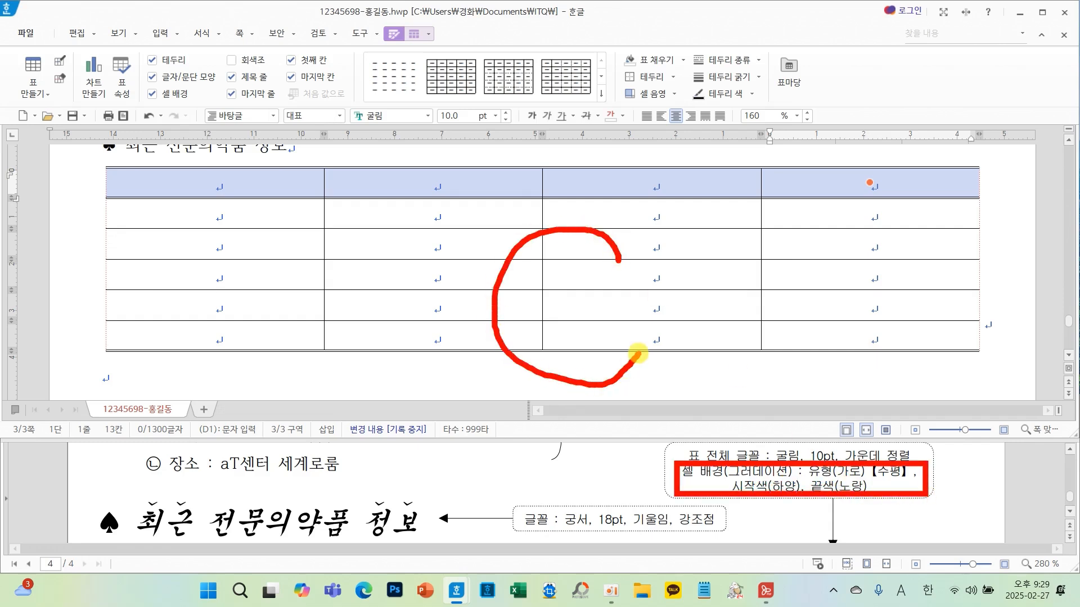
{"action": "key", "text": "l"}
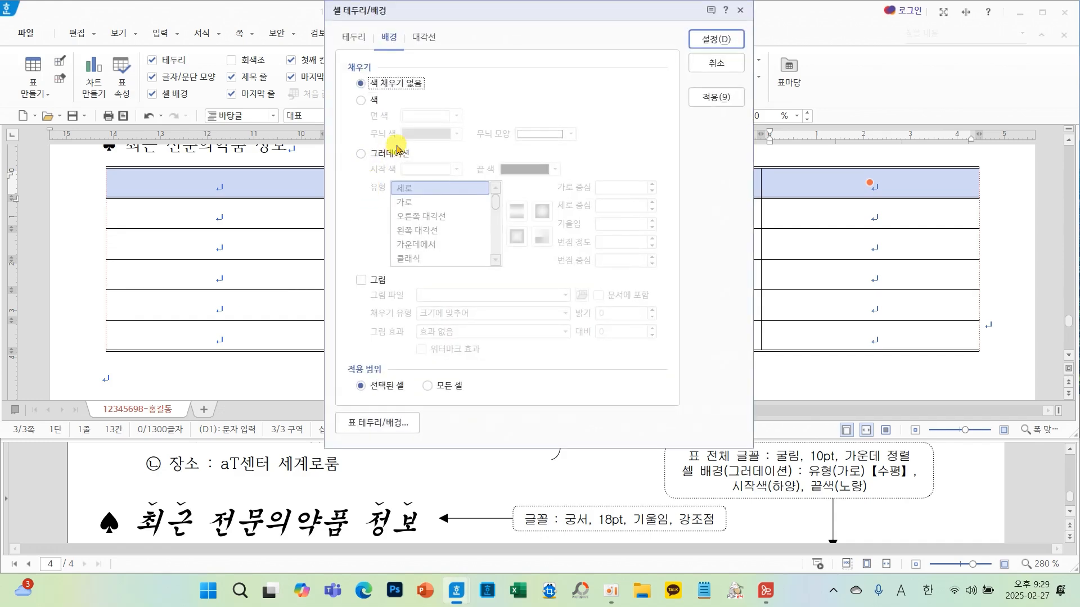
{"action": "left_click", "coordinate": [384, 153]}
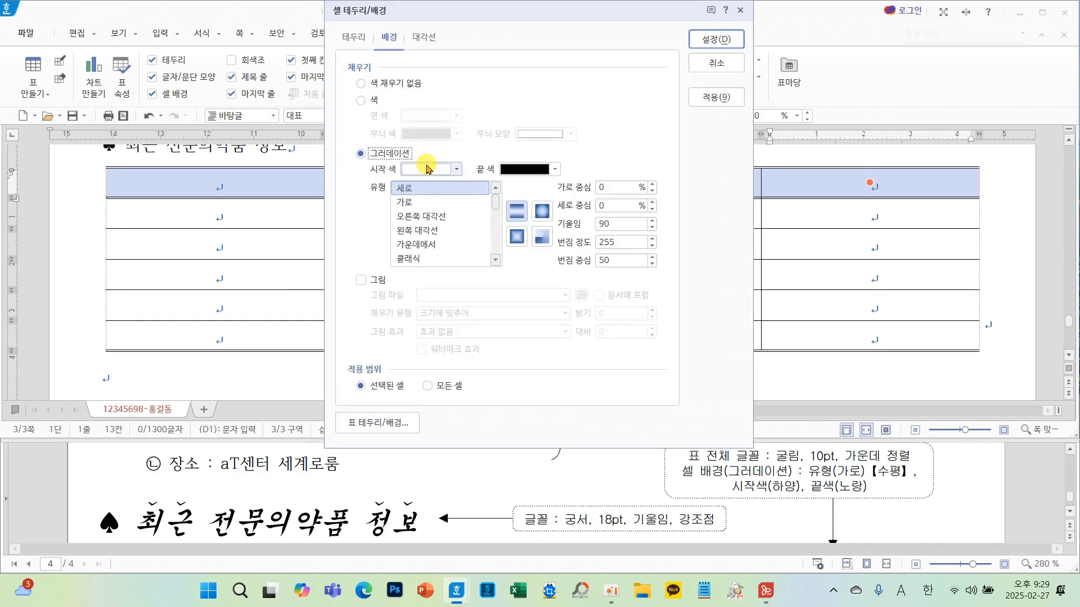
{"action": "left_click", "coordinate": [522, 169]}
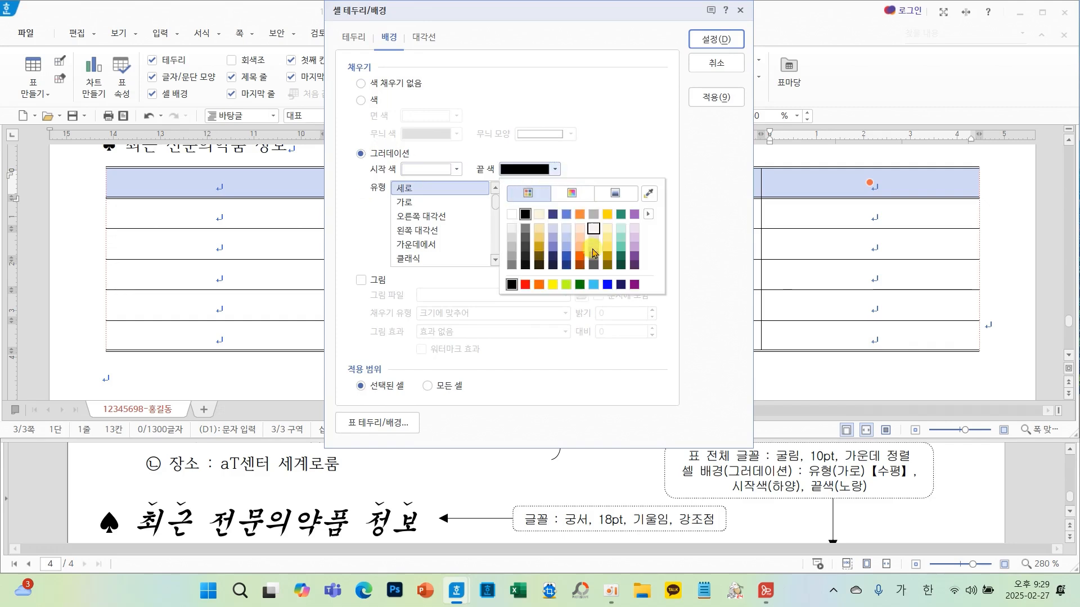
{"action": "left_click", "coordinate": [555, 286]}
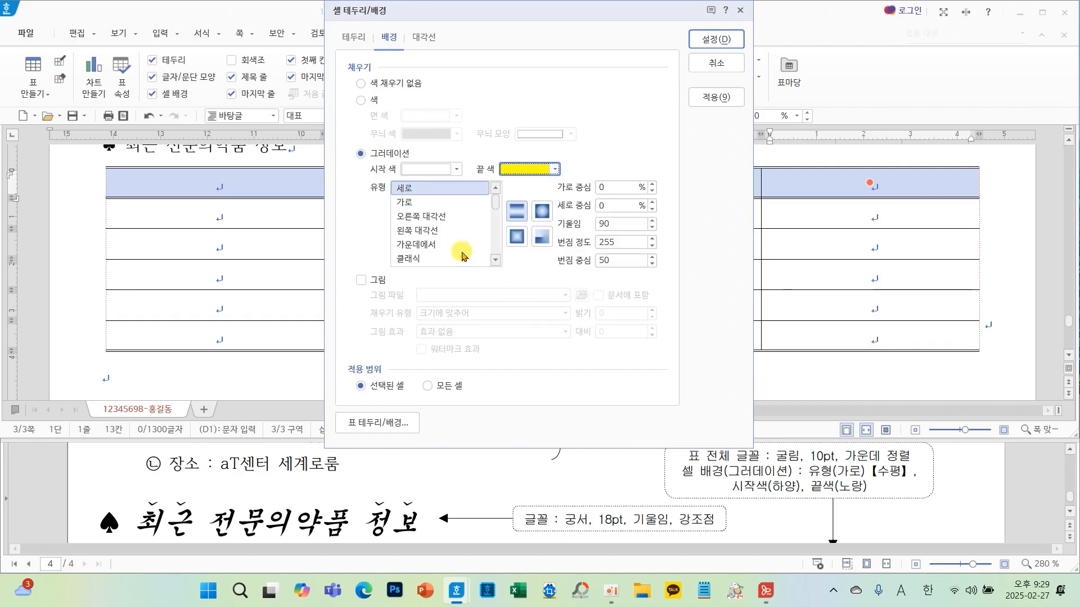
{"action": "left_click", "coordinate": [415, 203]}
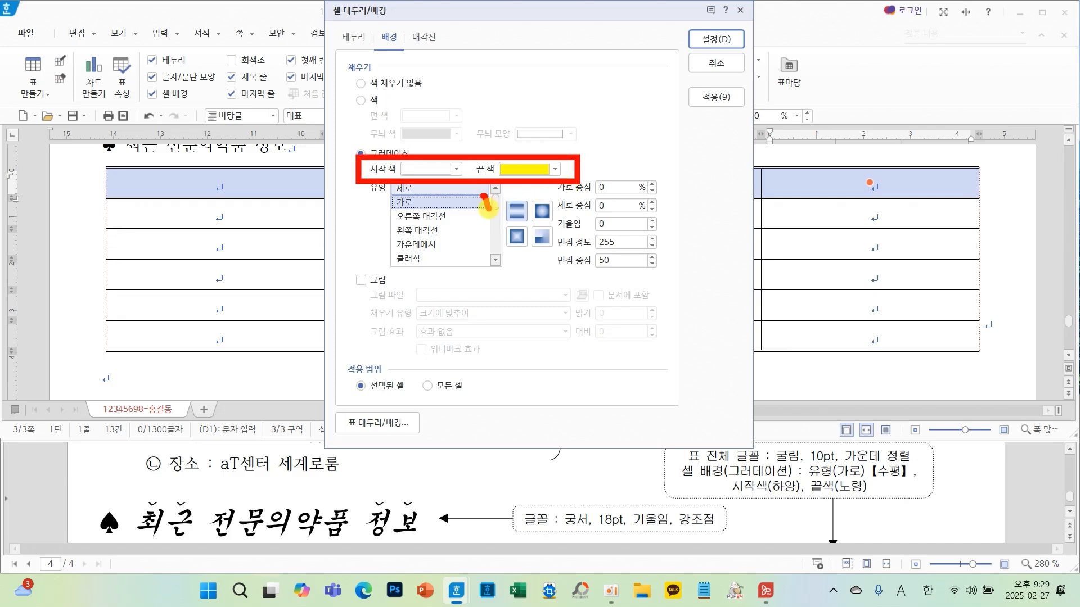
{"action": "left_click_drag", "start_coordinate": [488, 208], "coordinate": [563, 192]}
{"action": "left_click_drag", "start_coordinate": [862, 477], "coordinate": [827, 480]}
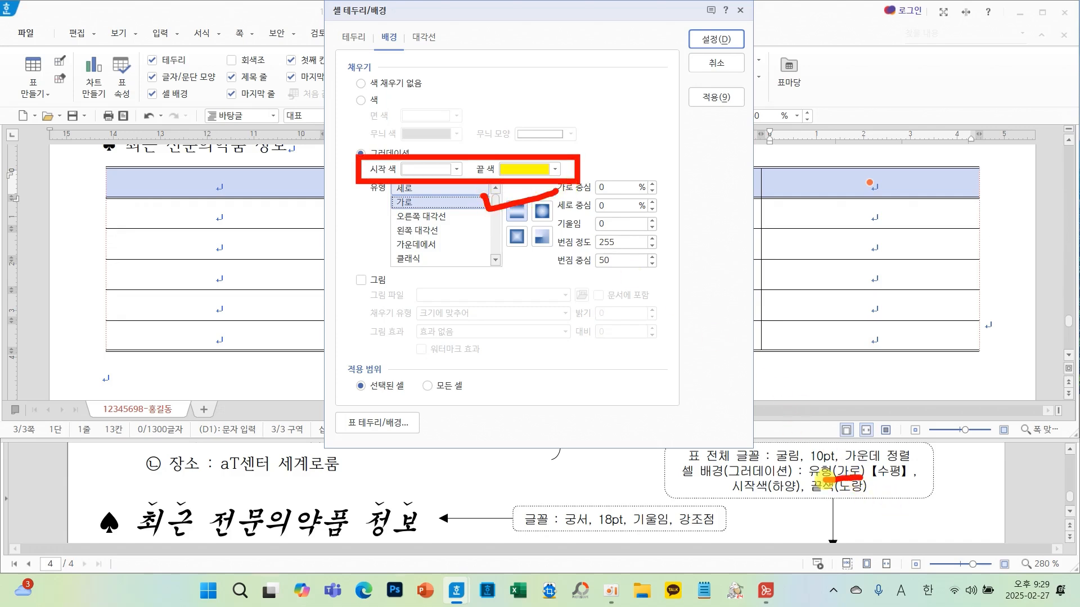
{"action": "left_click", "coordinate": [702, 39]}
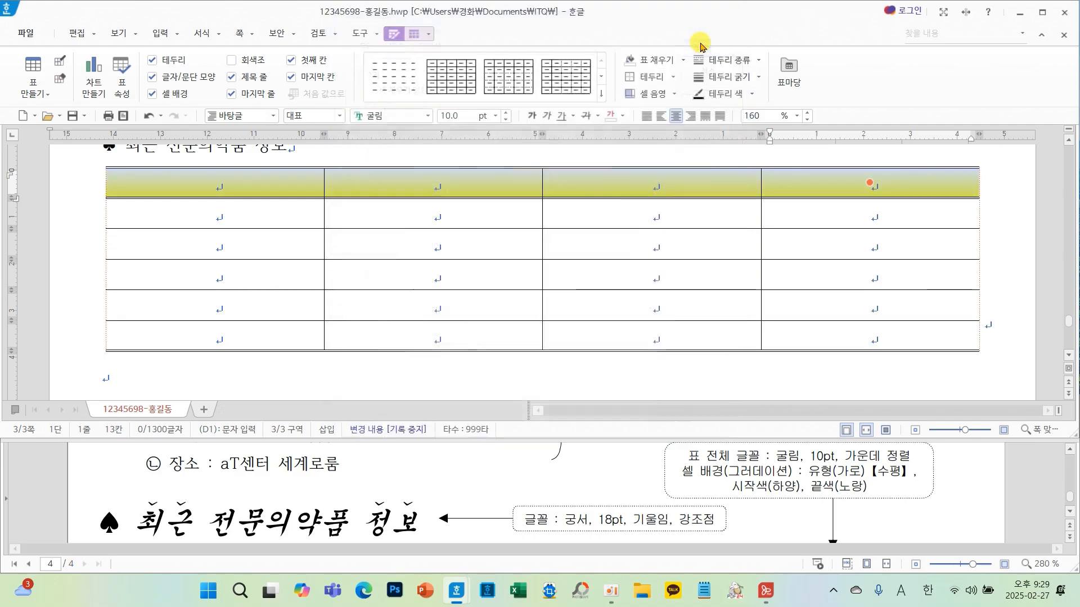
- Merge all cells of the table's last row into a single cell
{"action": "left_click", "coordinate": [477, 215]}
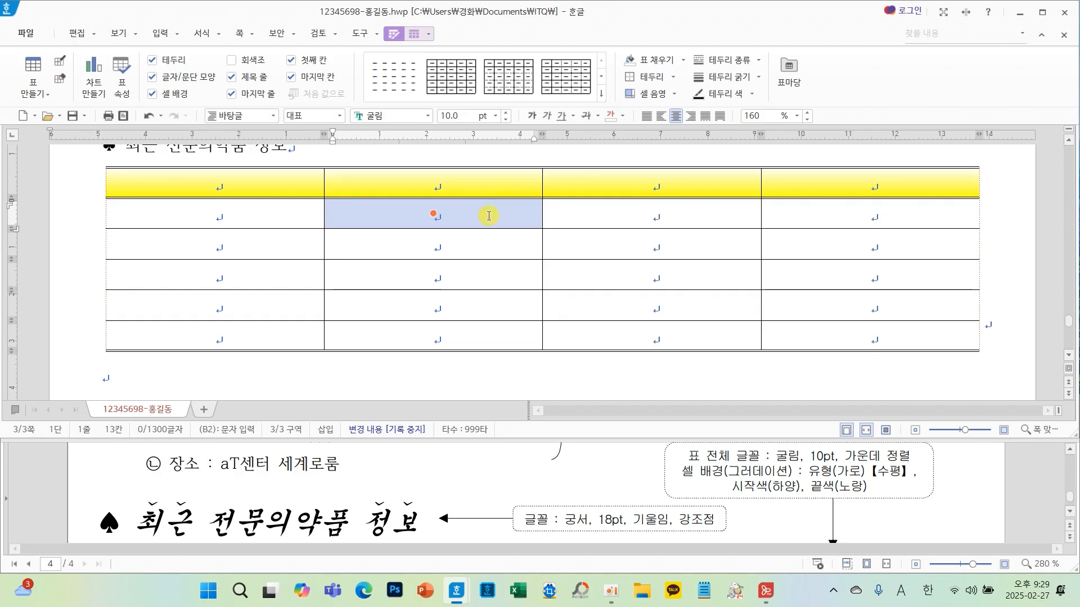
{"action": "left_click", "coordinate": [489, 216]}
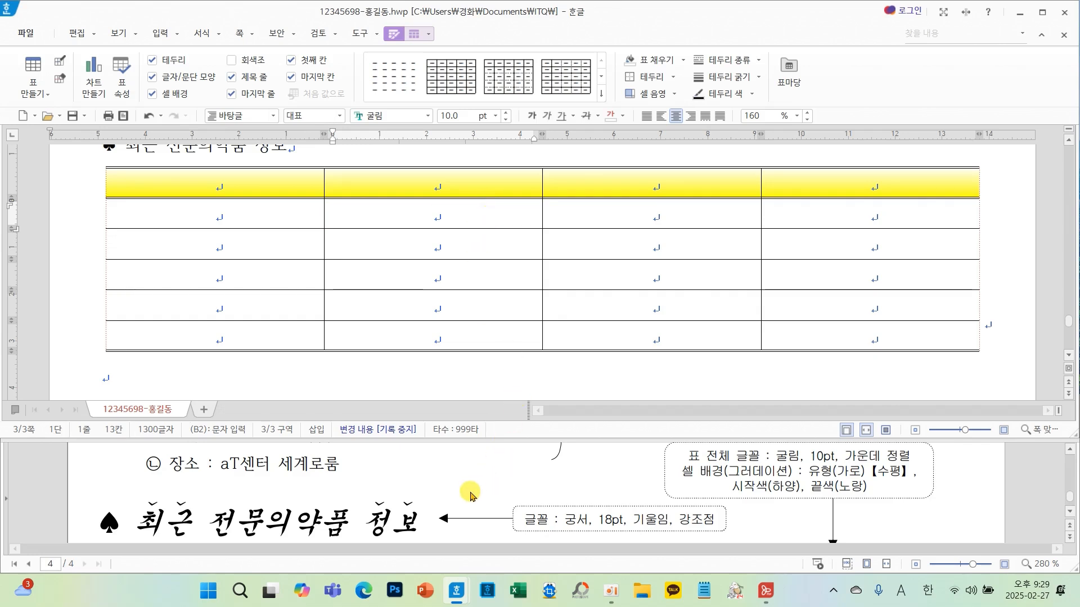
{"action": "scroll", "coordinate": [495, 495], "scroll_direction": "down", "scroll_amount": 5}
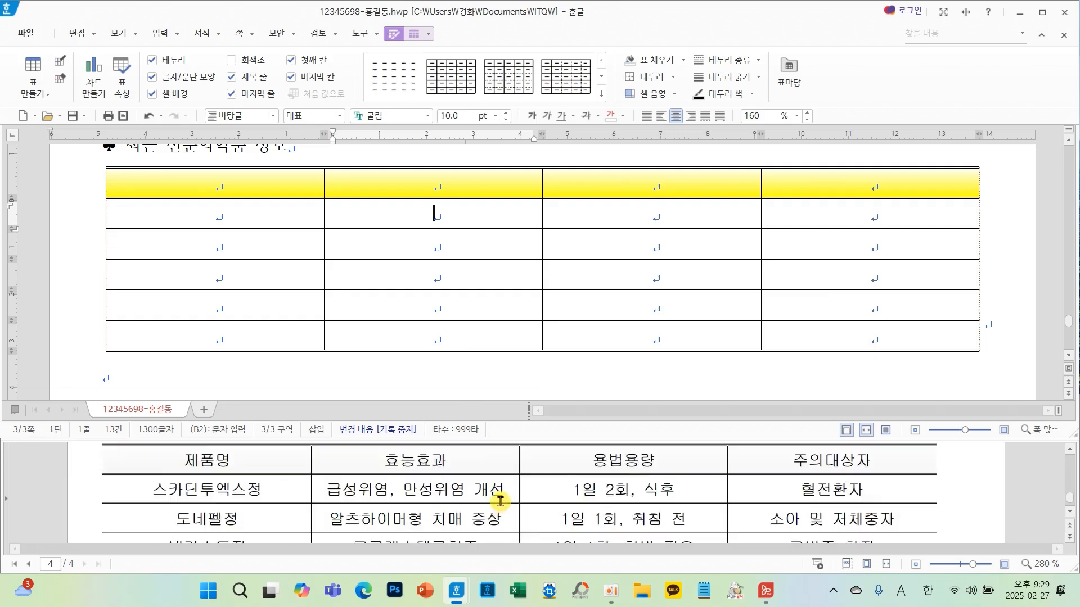
{"action": "scroll", "coordinate": [500, 500], "scroll_direction": "down", "scroll_amount": 2}
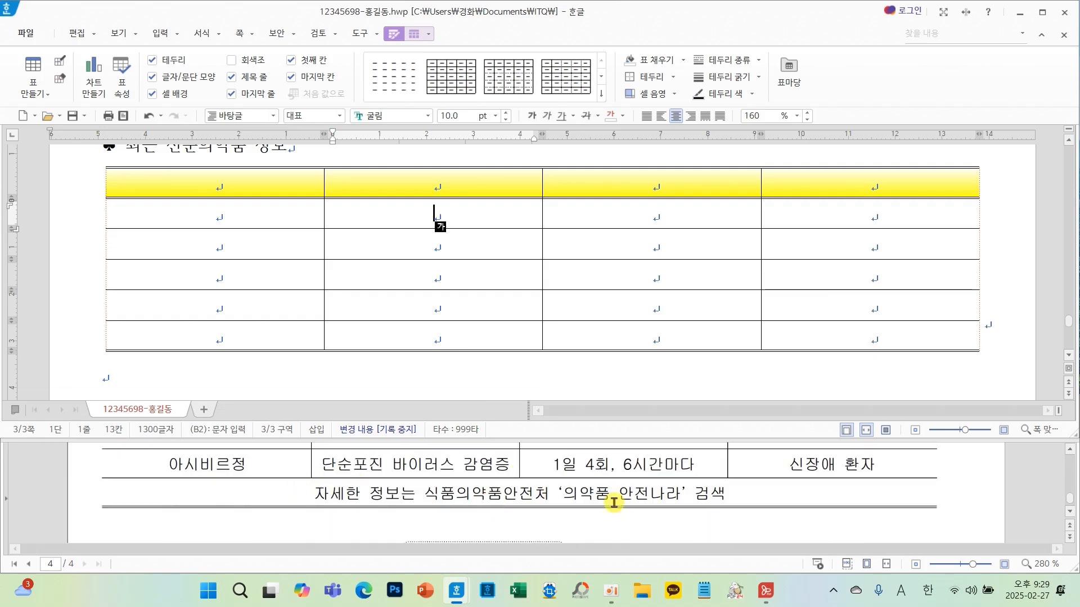
{"action": "left_click_drag", "start_coordinate": [289, 335], "coordinate": [879, 347]}
{"action": "key", "text": "ctrl+2"}
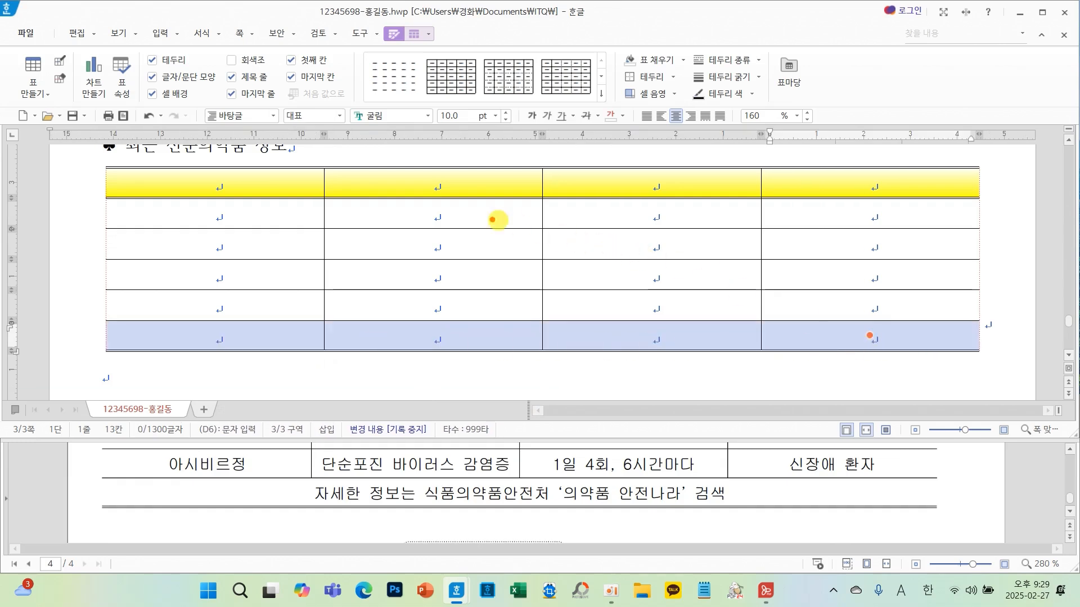
{"action": "left_click_drag", "start_coordinate": [465, 212], "coordinate": [445, 274]}
{"action": "mouse_move", "coordinate": [471, 199]}
{"action": "left_mouse_down"}
{"action": "mouse_move", "coordinate": [505, 220]}
{"action": "mouse_move", "coordinate": [544, 281]}
{"action": "left_mouse_up"}
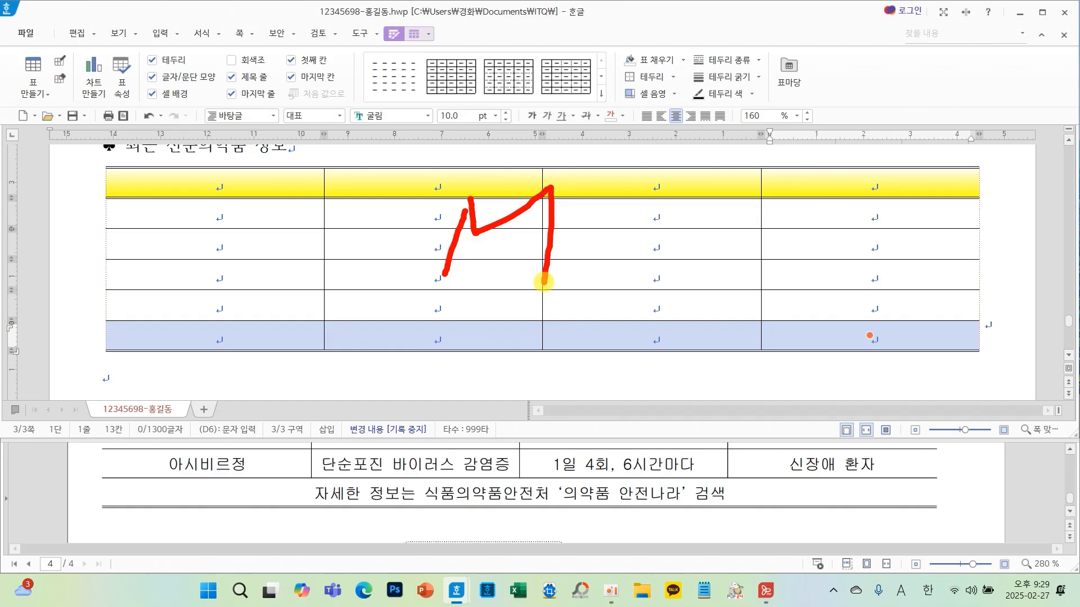
{"action": "key", "text": "Escape"}
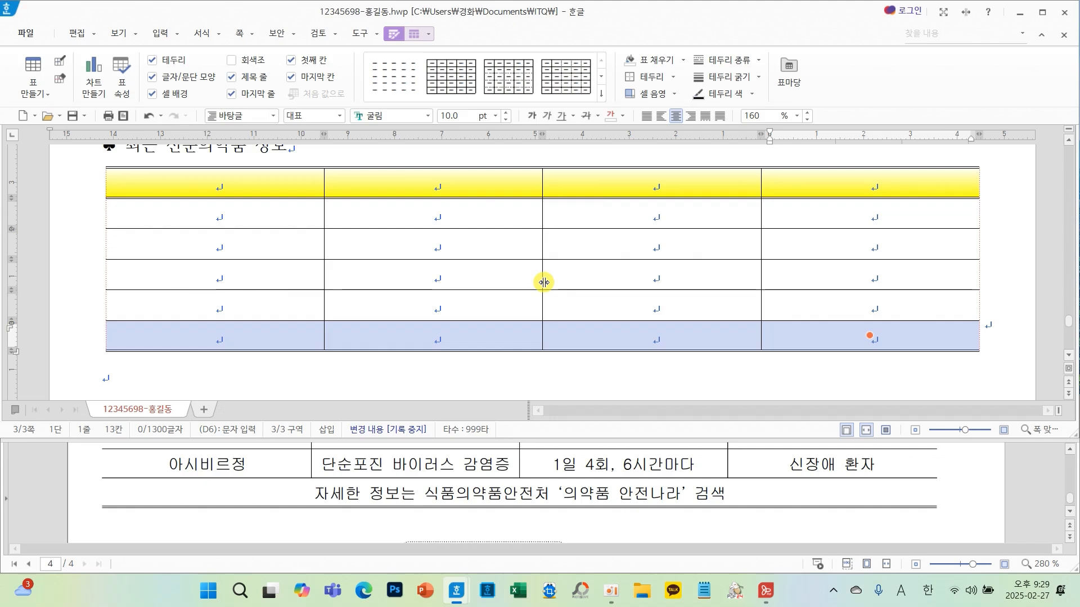
{"action": "key", "text": "m"}
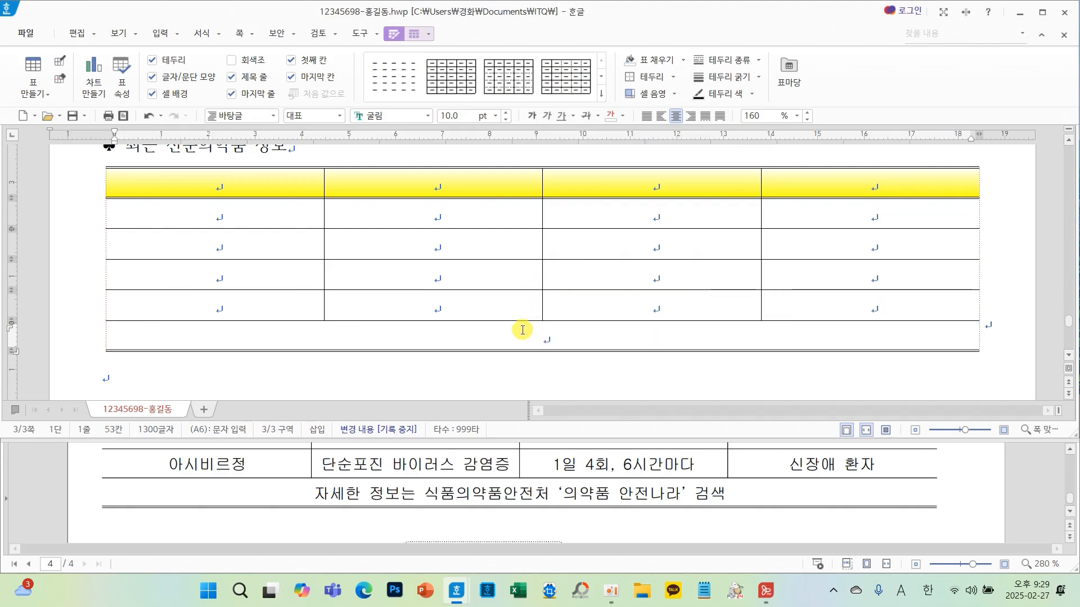
- Review the filled table and the document back up to the opening sentence of the body paragraph
{"action": "left_click", "coordinate": [494, 299]}
{"action": "left_click", "coordinate": [496, 272]}
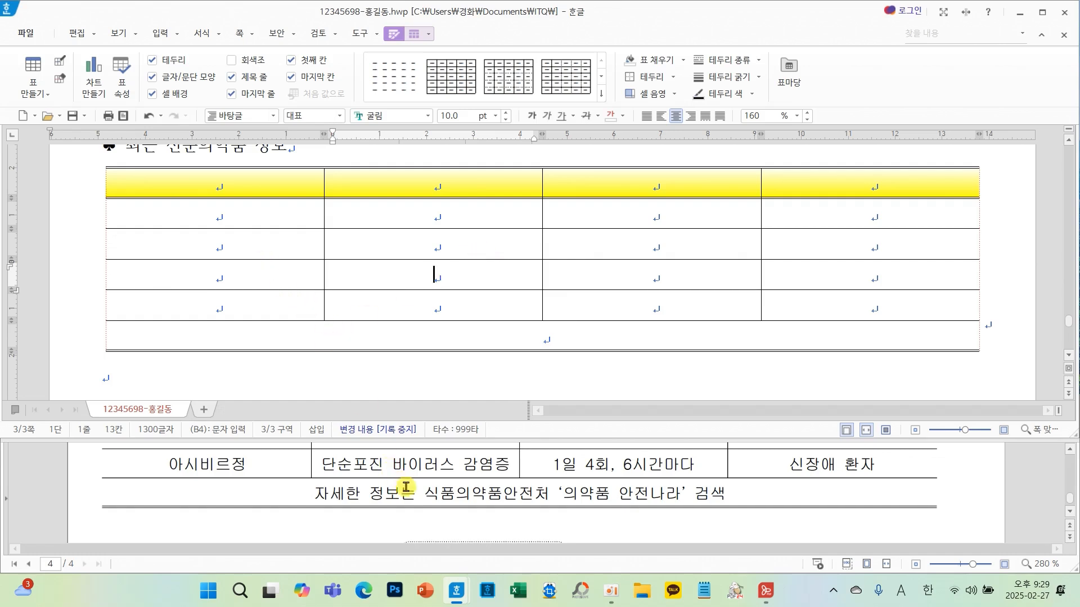
{"action": "scroll", "coordinate": [406, 487], "scroll_direction": "up", "scroll_amount": 3}
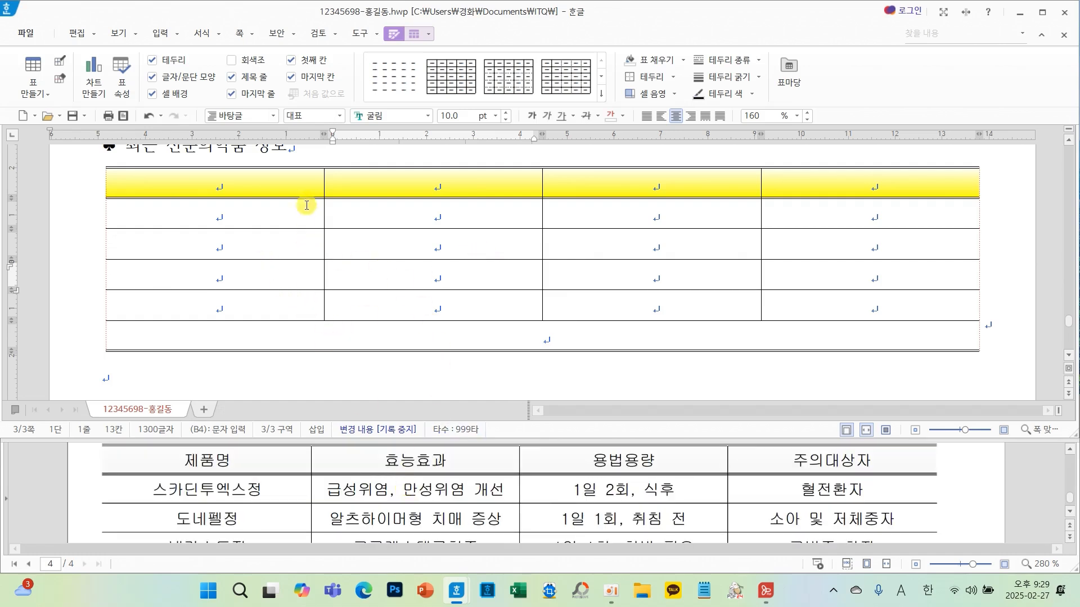
{"action": "left_click", "coordinate": [306, 182]}
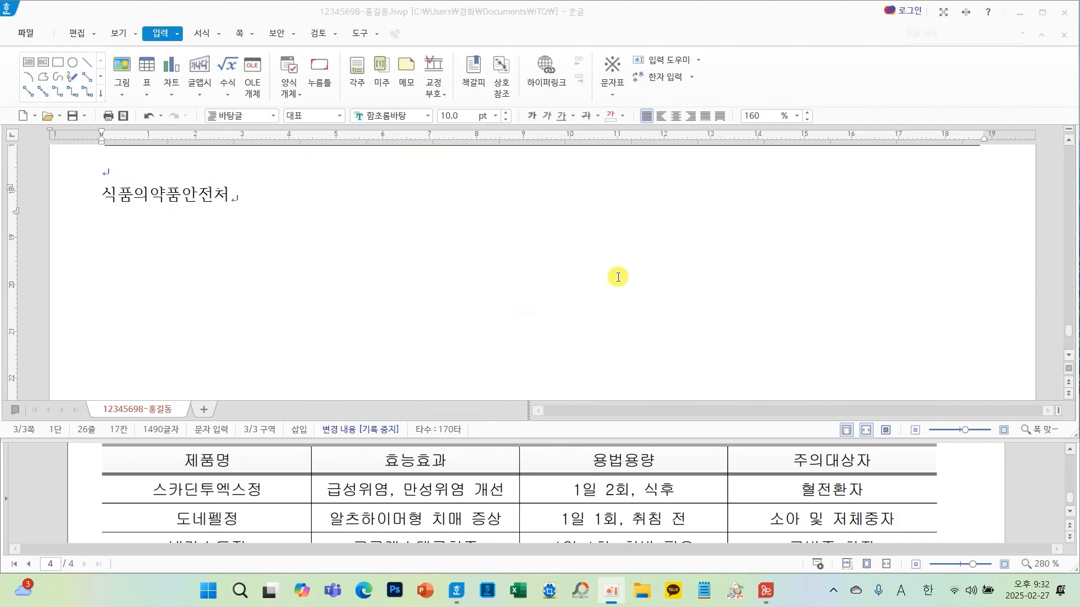
{"action": "scroll", "coordinate": [618, 277], "scroll_direction": "up", "scroll_amount": 2}
{"action": "scroll", "coordinate": [618, 277], "scroll_direction": "up", "scroll_amount": 3}
{"action": "scroll", "coordinate": [617, 277], "scroll_direction": "down", "scroll_amount": 2}
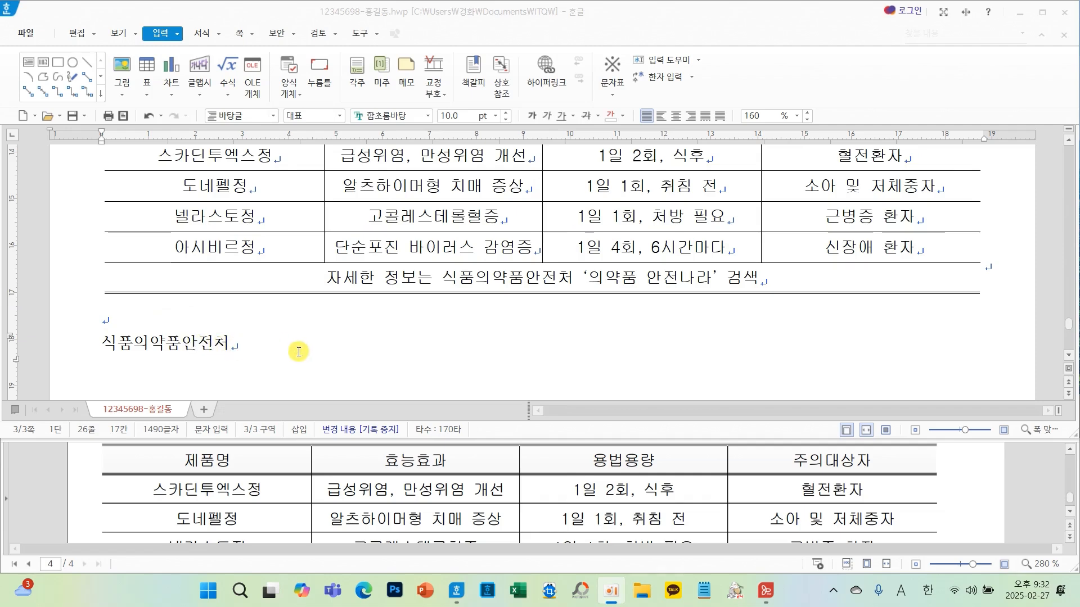
{"action": "scroll", "coordinate": [287, 350], "scroll_direction": "up", "scroll_amount": 15}
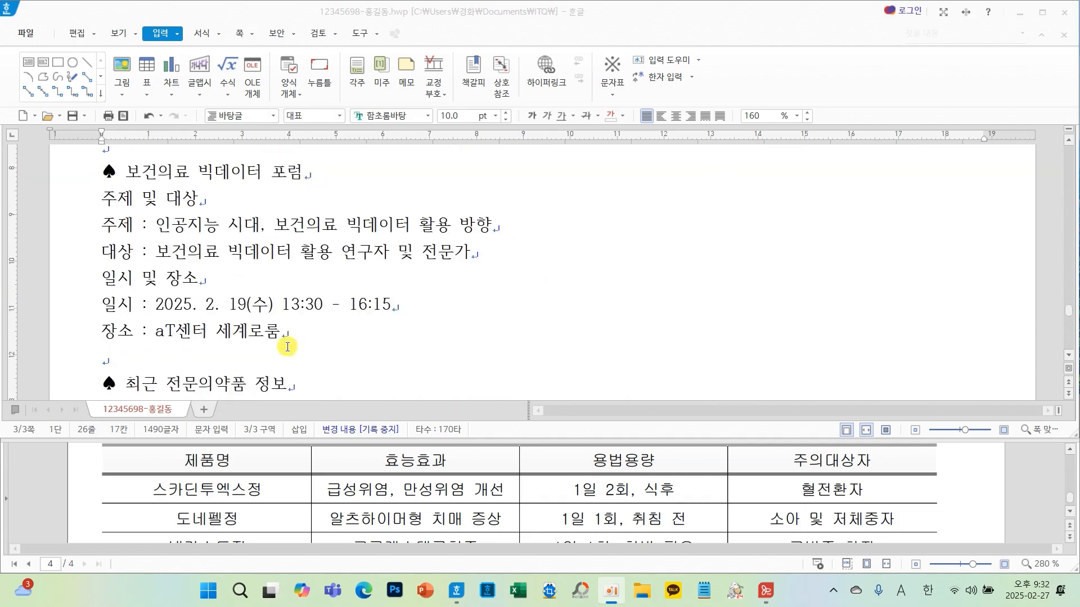
{"action": "scroll", "coordinate": [288, 338], "scroll_direction": "up", "scroll_amount": 3}
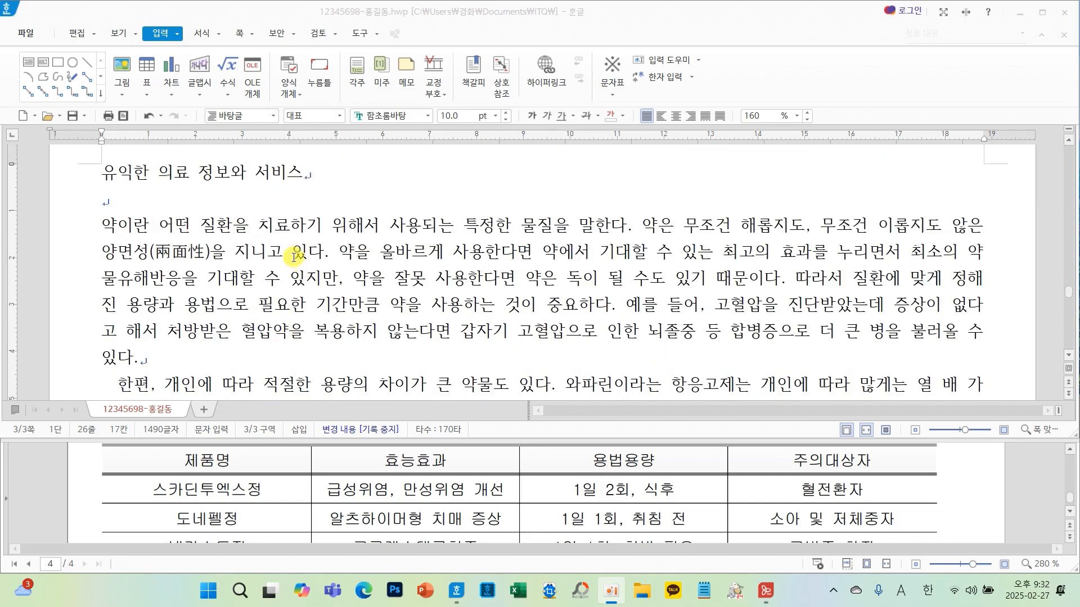
{"action": "scroll", "coordinate": [375, 493], "scroll_direction": "up", "scroll_amount": 10}
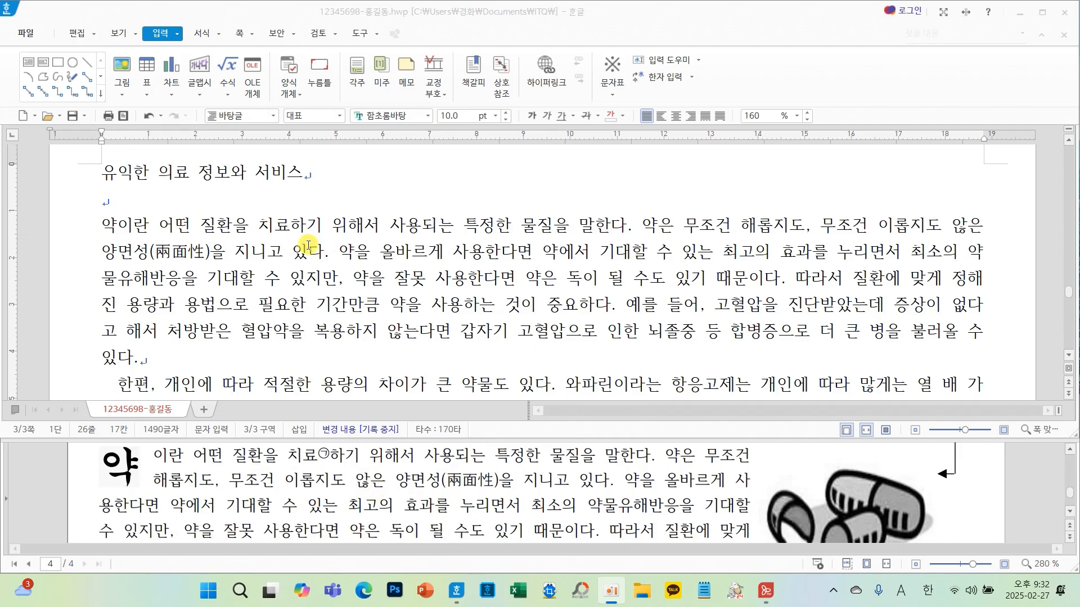
{"action": "scroll", "coordinate": [397, 492], "scroll_direction": "up", "scroll_amount": 1}
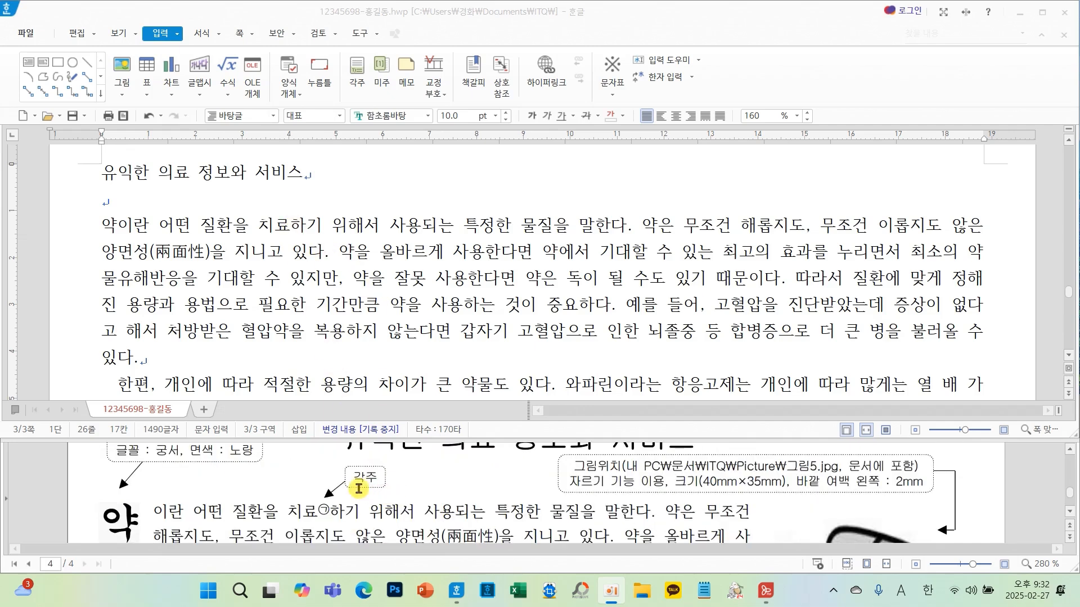
- Insert a footnote after 치료 in the body's first sentence and set its numbering to ㉠, ㉡, ㉢
{"action": "left_click", "coordinate": [291, 225]}
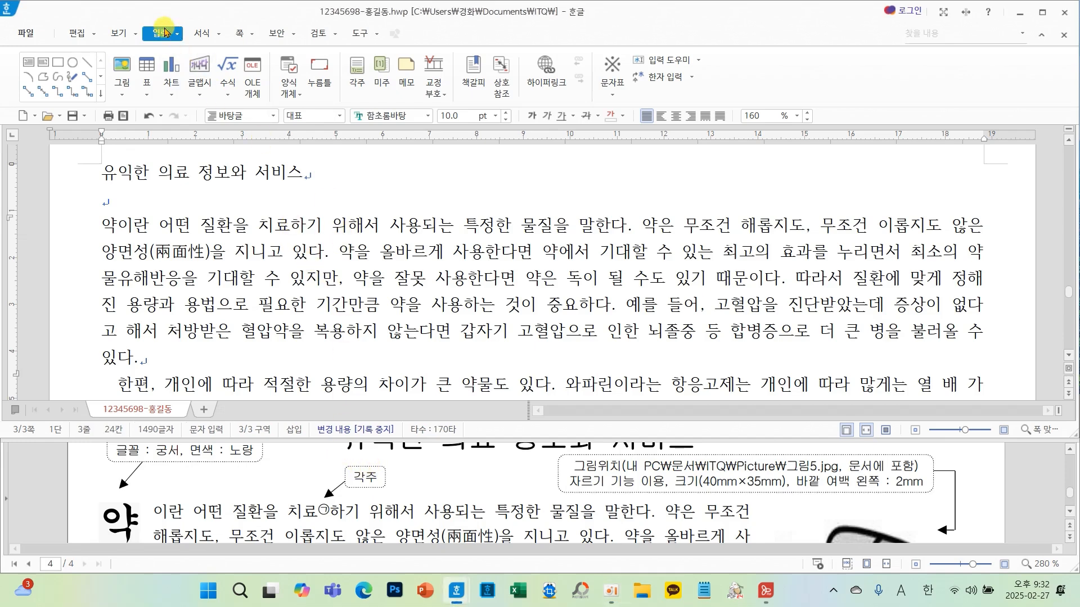
{"action": "left_click", "coordinate": [355, 71]}
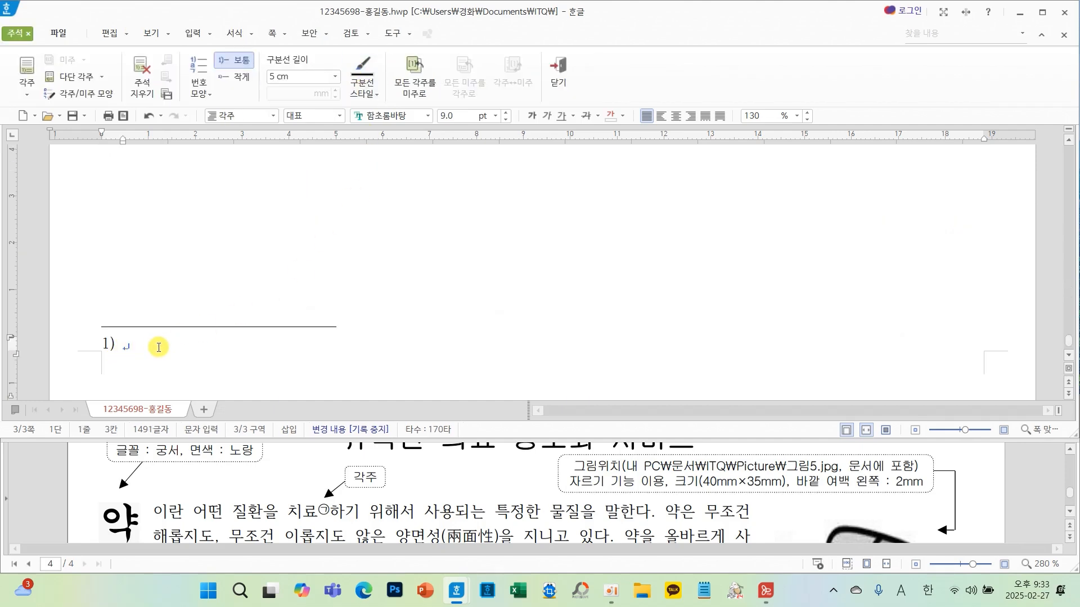
{"action": "mouse_move", "coordinate": [372, 520]}
{"action": "left_mouse_down"}
{"action": "mouse_move", "coordinate": [306, 522]}
{"action": "mouse_move", "coordinate": [391, 506]}
{"action": "mouse_move", "coordinate": [353, 524]}
{"action": "left_mouse_up"}
{"action": "mouse_move", "coordinate": [225, 112]}
{"action": "left_mouse_down"}
{"action": "mouse_move", "coordinate": [192, 53]}
{"action": "mouse_move", "coordinate": [218, 117]}
{"action": "left_mouse_up"}
{"action": "left_click", "coordinate": [206, 94]}
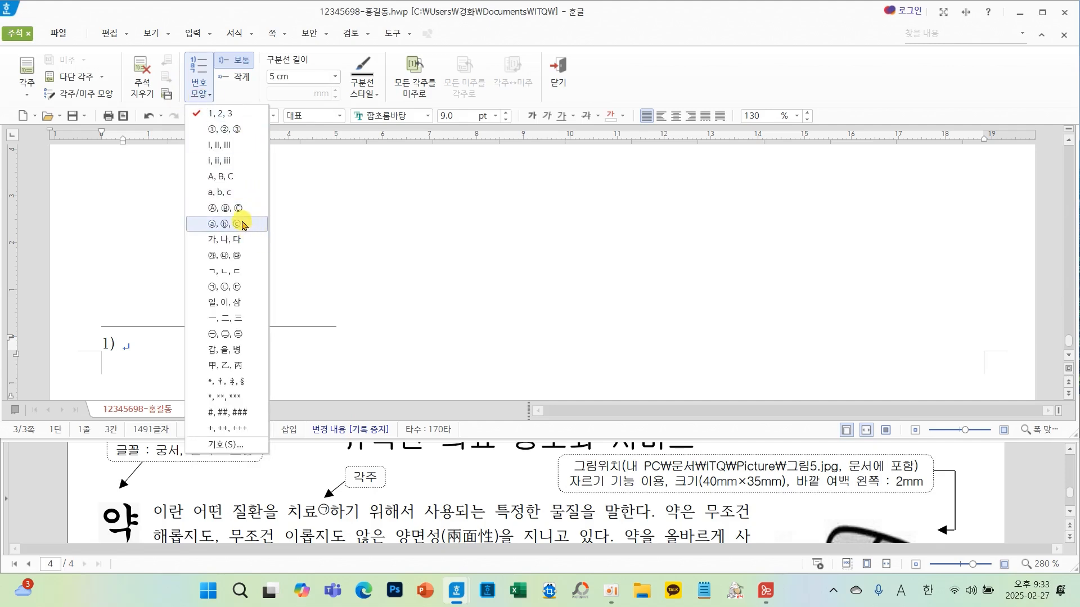
{"action": "left_click", "coordinate": [246, 287]}
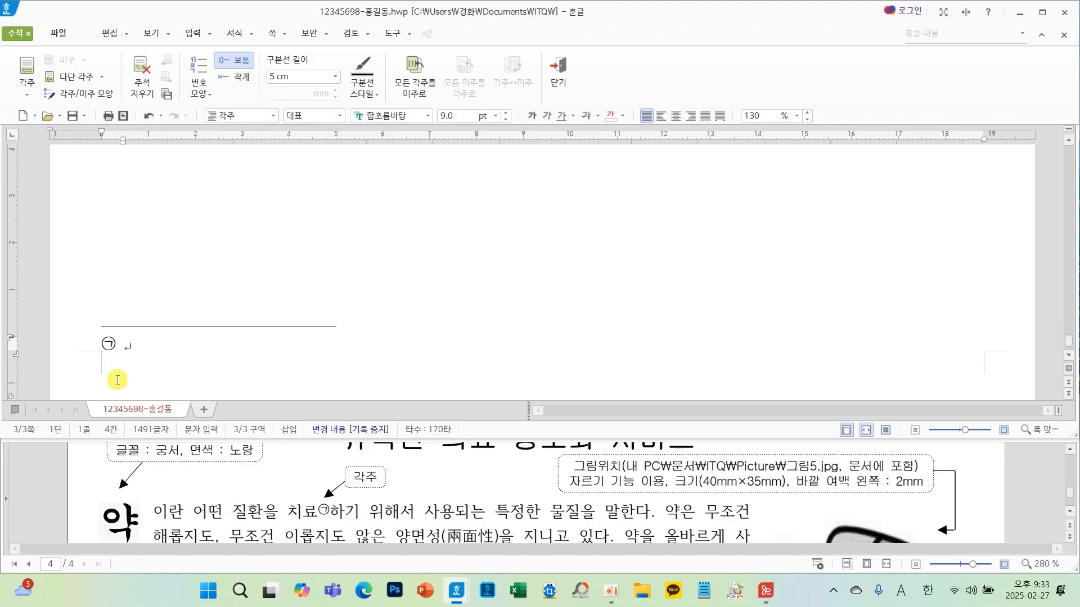
- Enter the footnote text 병이나 상처 따위를 잘 다스려 낫게 함
{"action": "scroll", "coordinate": [318, 477], "scroll_direction": "down", "scroll_amount": 15}
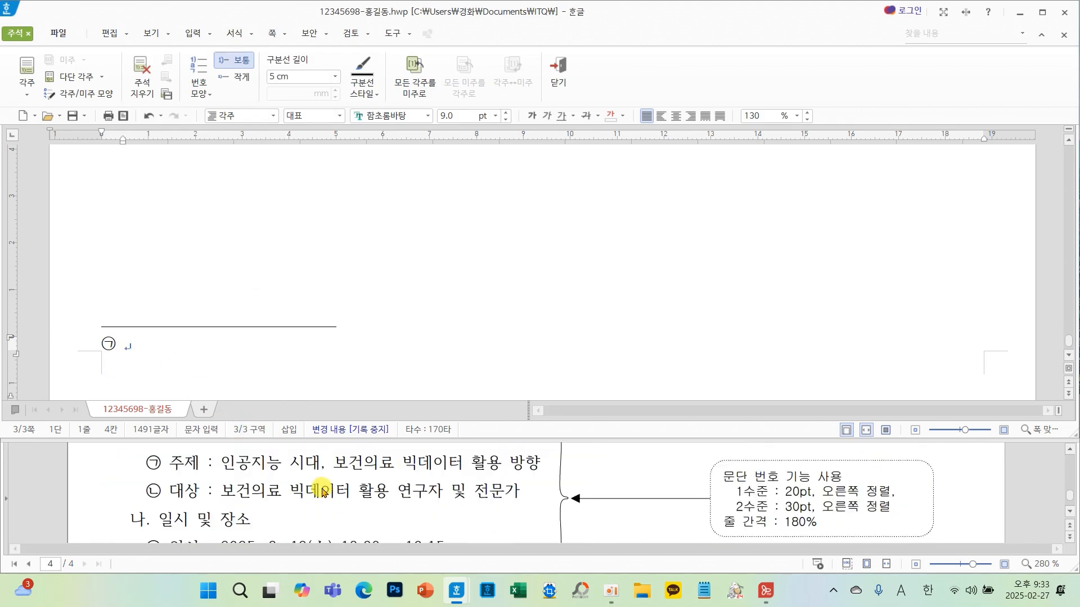
{"action": "scroll", "coordinate": [322, 493], "scroll_direction": "down", "scroll_amount": 10}
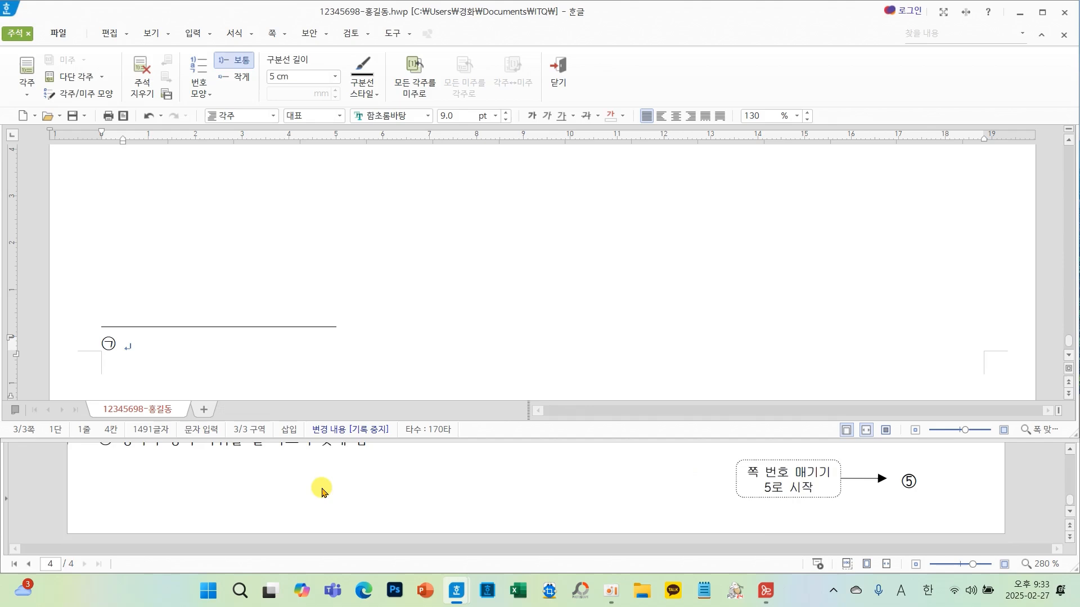
{"action": "type", "text": "벼"}
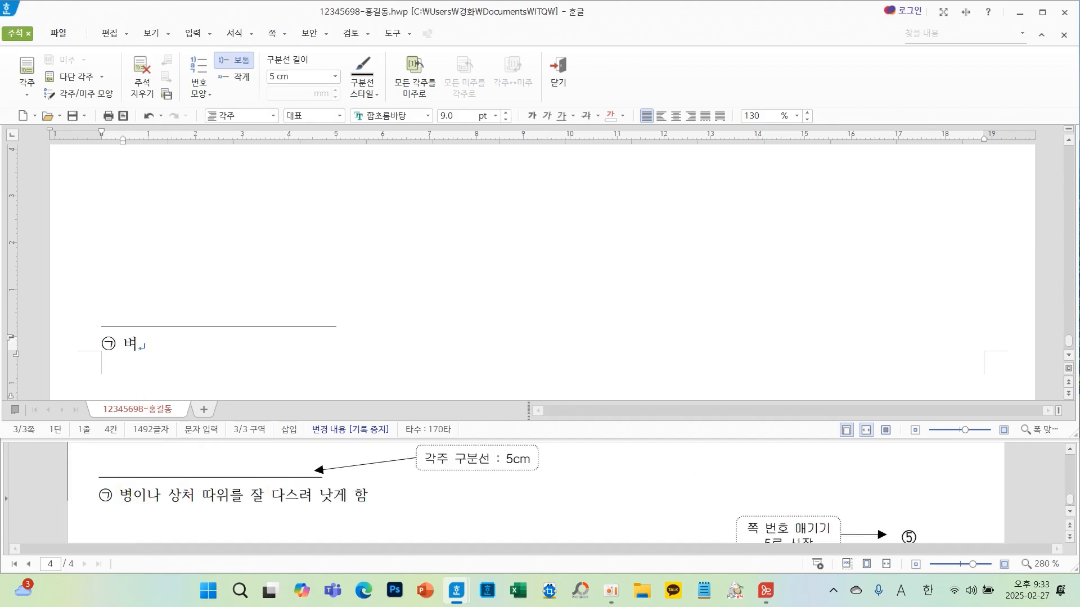
{"action": "type", "text": "이나 "}
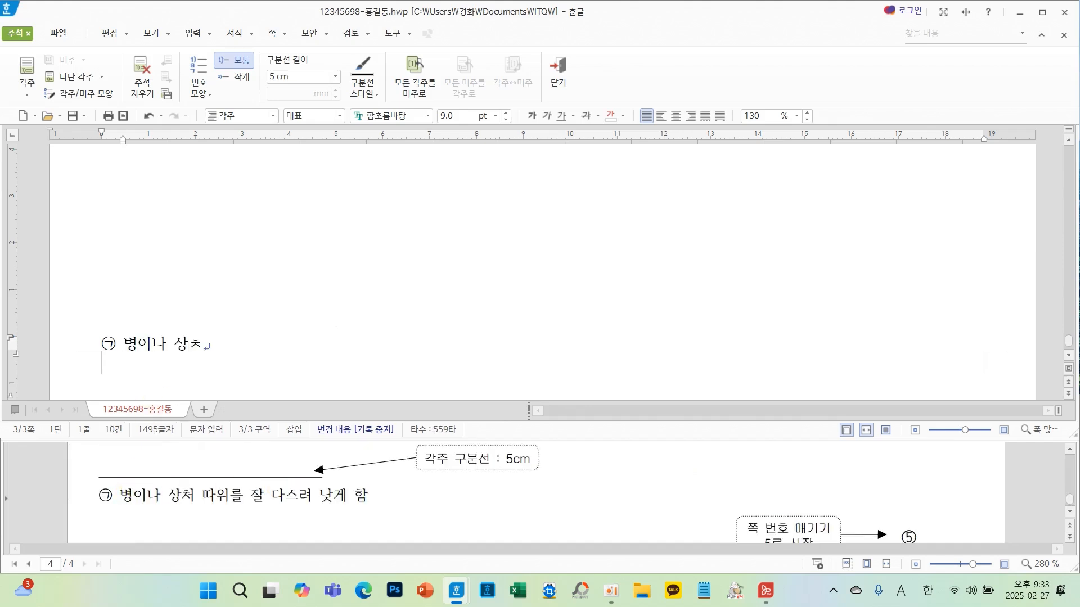
{"action": "type", "text": "상처 따우"}
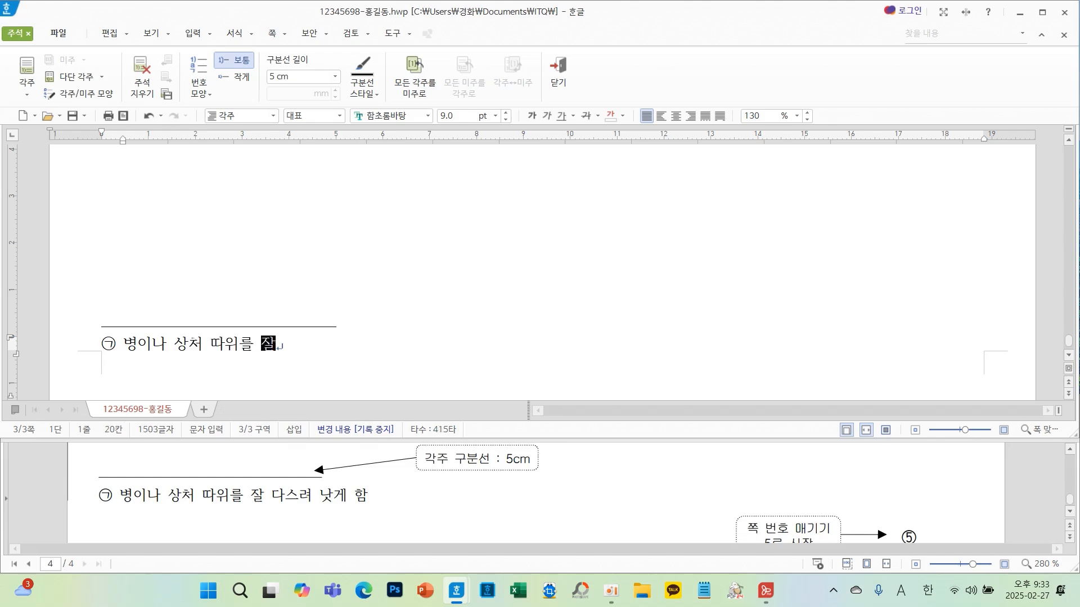
{"action": "type", "text": "를 잘 다스려 낫ㄱ"}
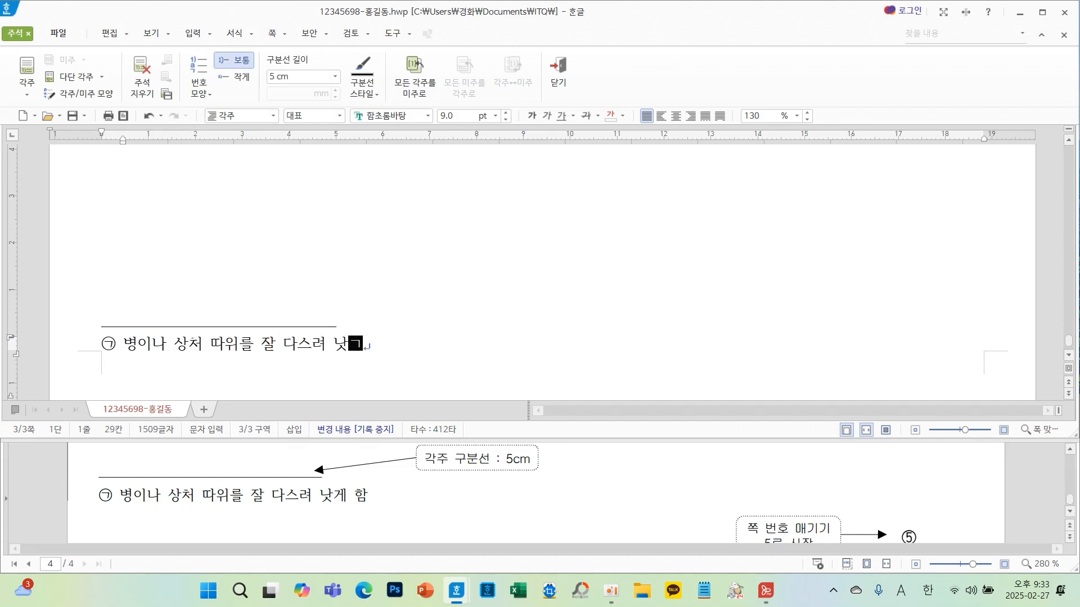
{"action": "type", "text": "게 ㅎ"}
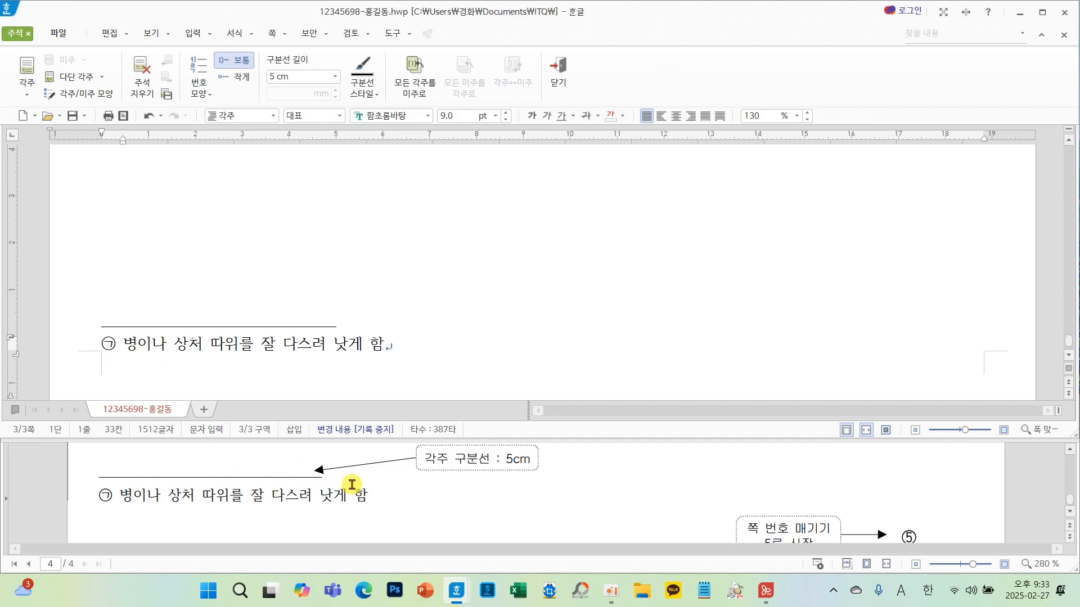
{"action": "key", "text": "ctrl+2"}
{"action": "left_click_drag", "start_coordinate": [398, 441], "coordinate": [566, 485]}
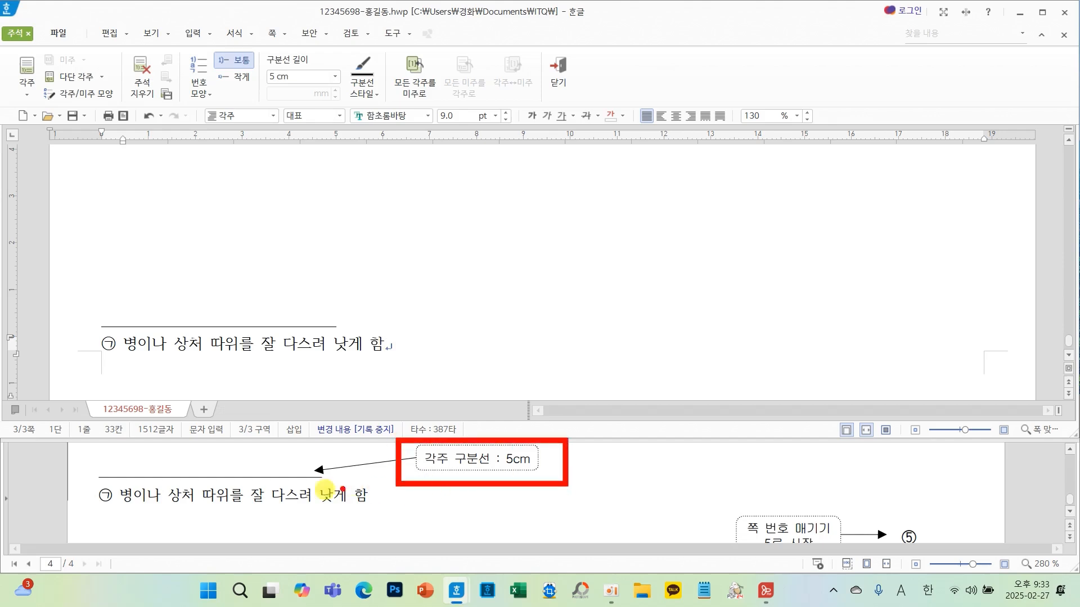
{"action": "mouse_move", "coordinate": [332, 483]}
{"action": "left_mouse_down"}
{"action": "mouse_move", "coordinate": [137, 458]}
{"action": "mouse_move", "coordinate": [359, 487]}
{"action": "left_mouse_up"}
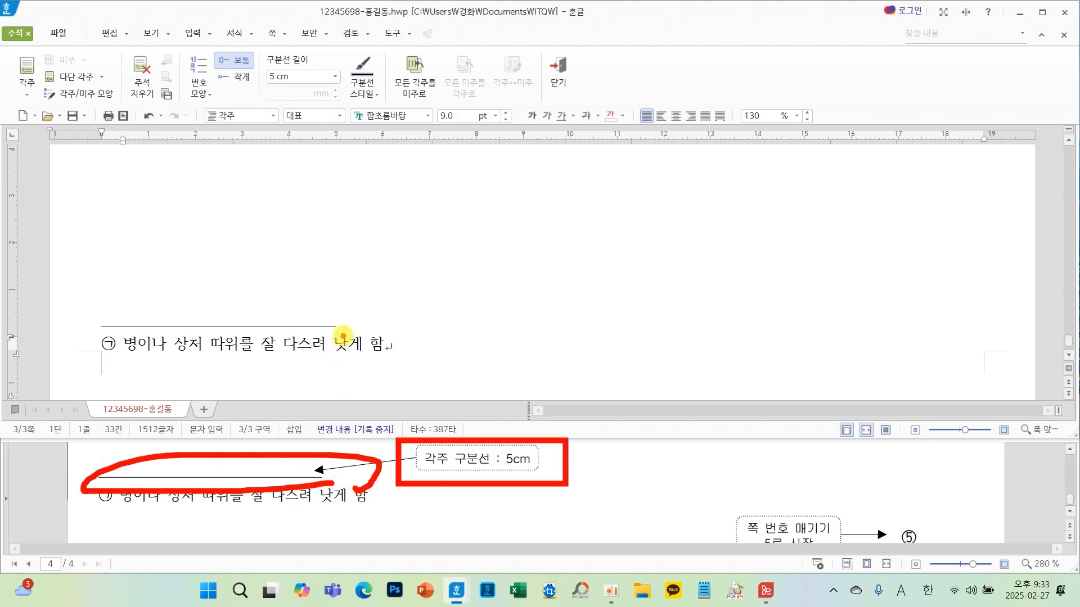
{"action": "mouse_move", "coordinate": [343, 337]}
{"action": "left_mouse_down"}
{"action": "mouse_move", "coordinate": [87, 325]}
{"action": "mouse_move", "coordinate": [319, 353]}
{"action": "left_mouse_up"}
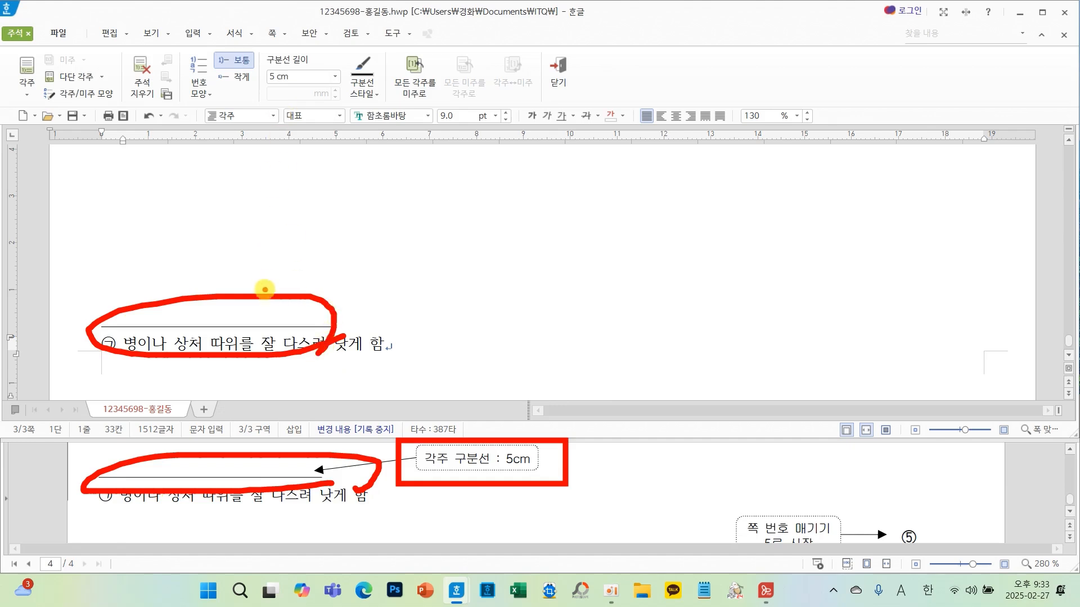
{"action": "mouse_move", "coordinate": [265, 291]}
{"action": "left_mouse_down"}
{"action": "mouse_move", "coordinate": [285, 91]}
{"action": "mouse_move", "coordinate": [274, 97]}
{"action": "mouse_move", "coordinate": [338, 121]}
{"action": "left_mouse_up"}
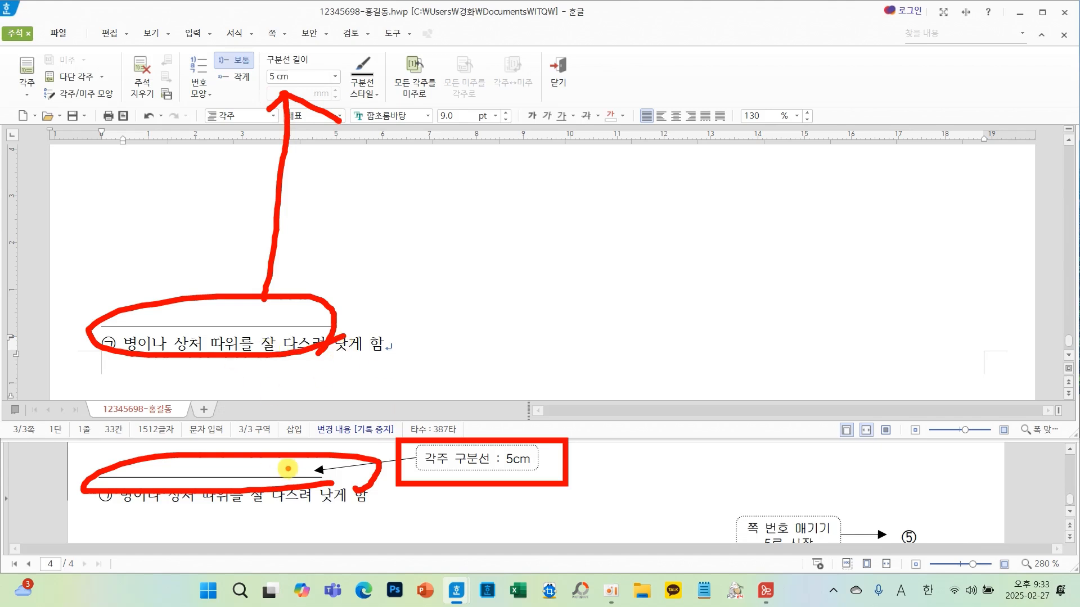
{"action": "key", "text": "Escape"}
- Review the body paragraphs and compare the title line with the reference layout
{"action": "scroll", "coordinate": [393, 504], "scroll_direction": "up", "scroll_amount": 7}
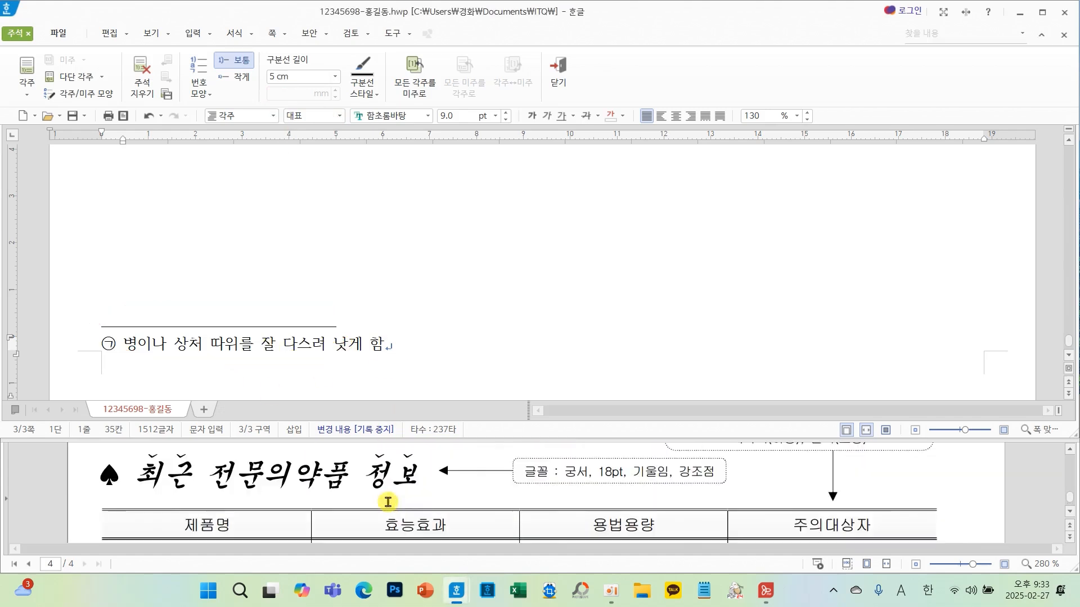
{"action": "scroll", "coordinate": [388, 502], "scroll_direction": "up", "scroll_amount": 15}
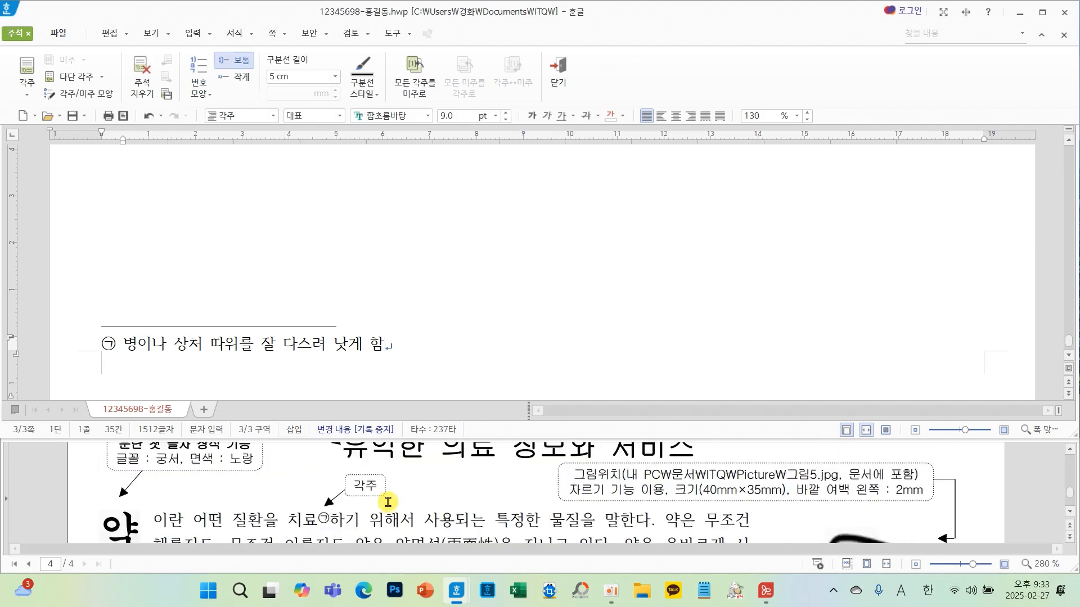
{"action": "scroll", "coordinate": [419, 234], "scroll_direction": "up", "scroll_amount": 20}
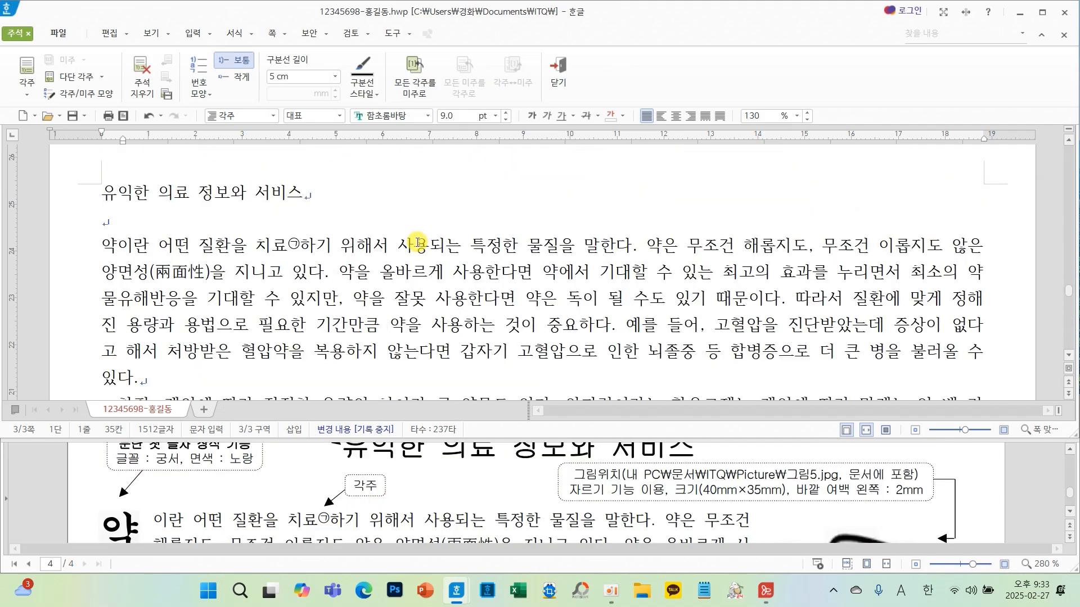
{"action": "scroll", "coordinate": [227, 492], "scroll_direction": "down", "scroll_amount": 3}
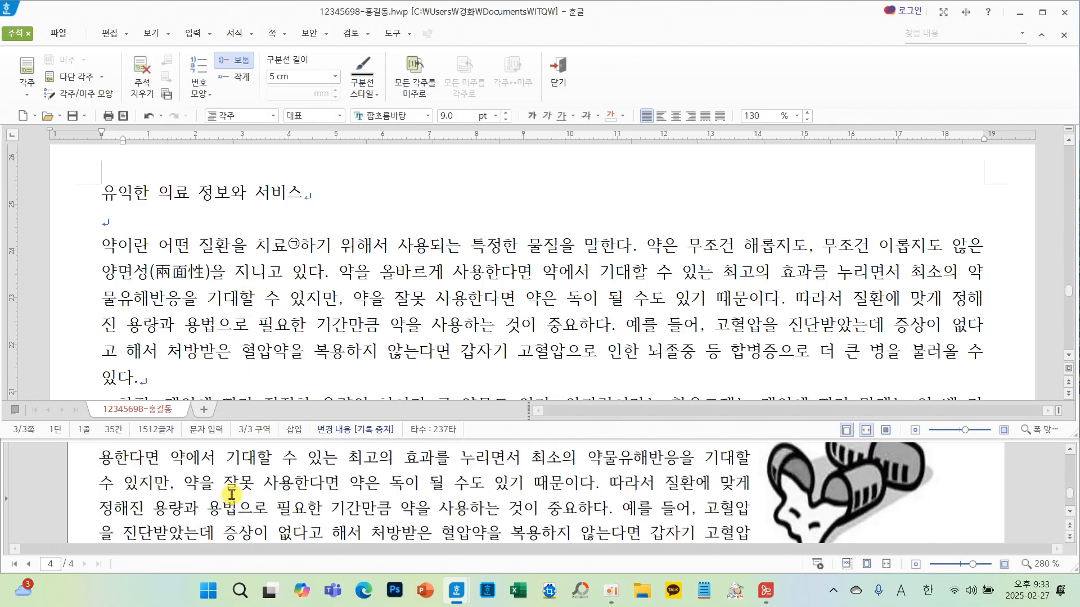
{"action": "scroll", "coordinate": [232, 494], "scroll_direction": "down", "scroll_amount": 1}
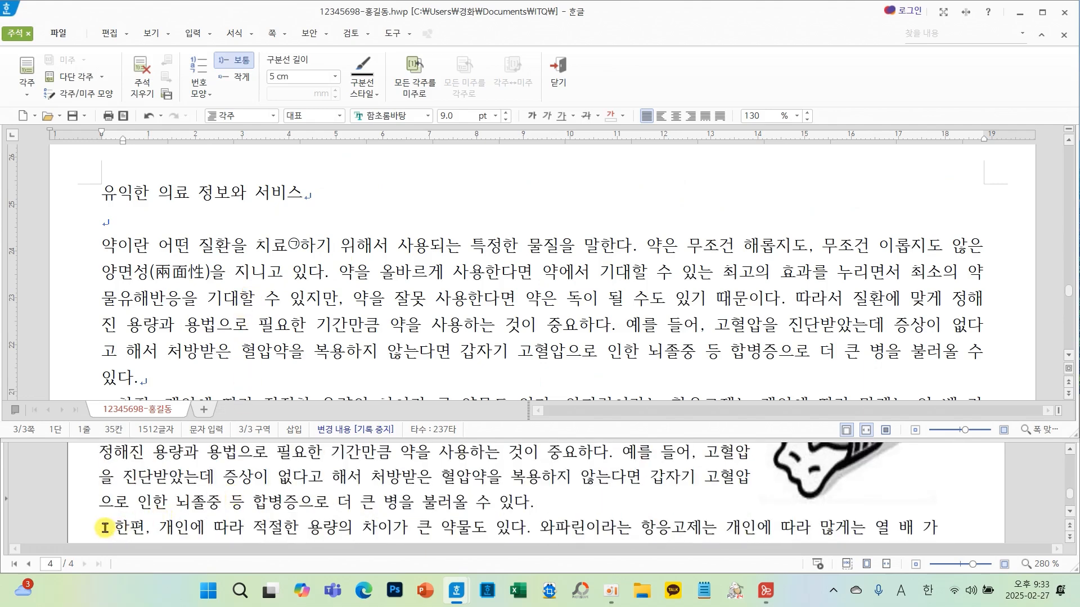
{"action": "mouse_move", "coordinate": [107, 512]}
{"action": "left_mouse_down"}
{"action": "mouse_move", "coordinate": [74, 520]}
{"action": "mouse_move", "coordinate": [107, 517]}
{"action": "left_mouse_up"}
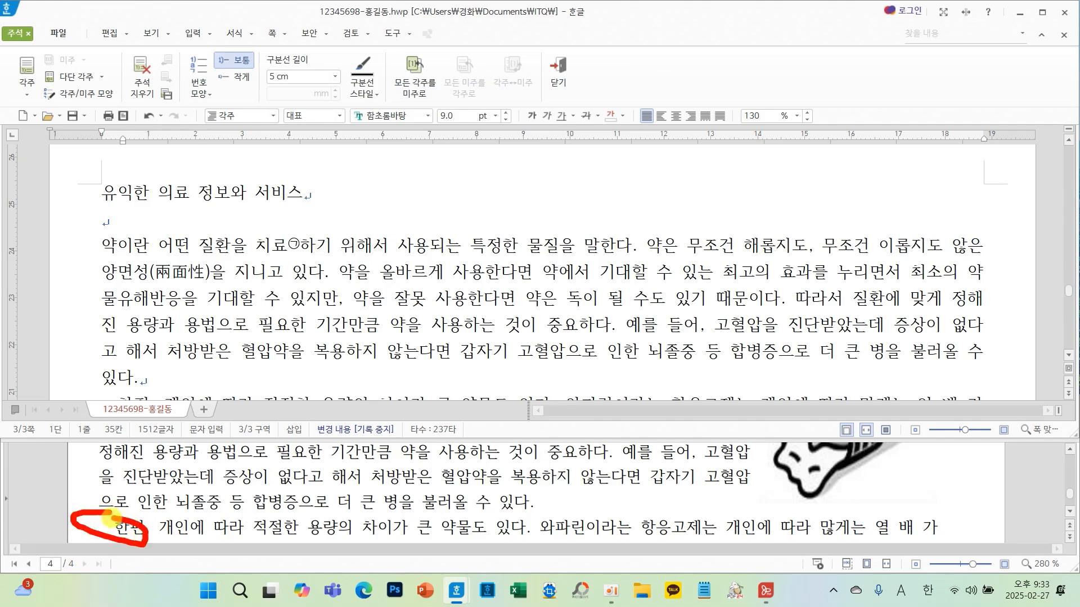
{"action": "scroll", "coordinate": [149, 287], "scroll_direction": "down", "scroll_amount": 1}
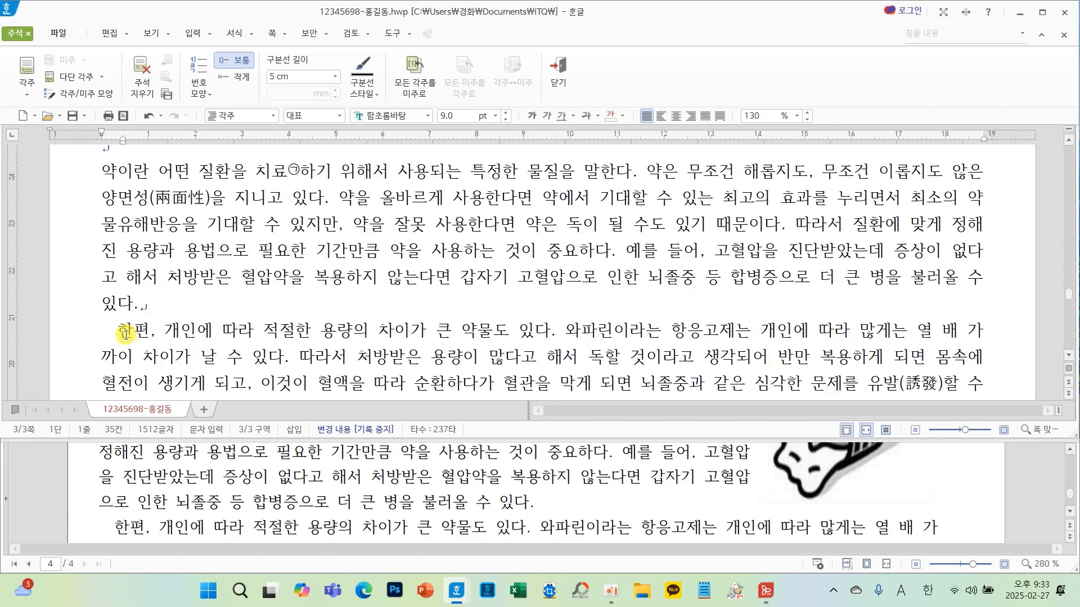
{"action": "left_click", "coordinate": [98, 339]}
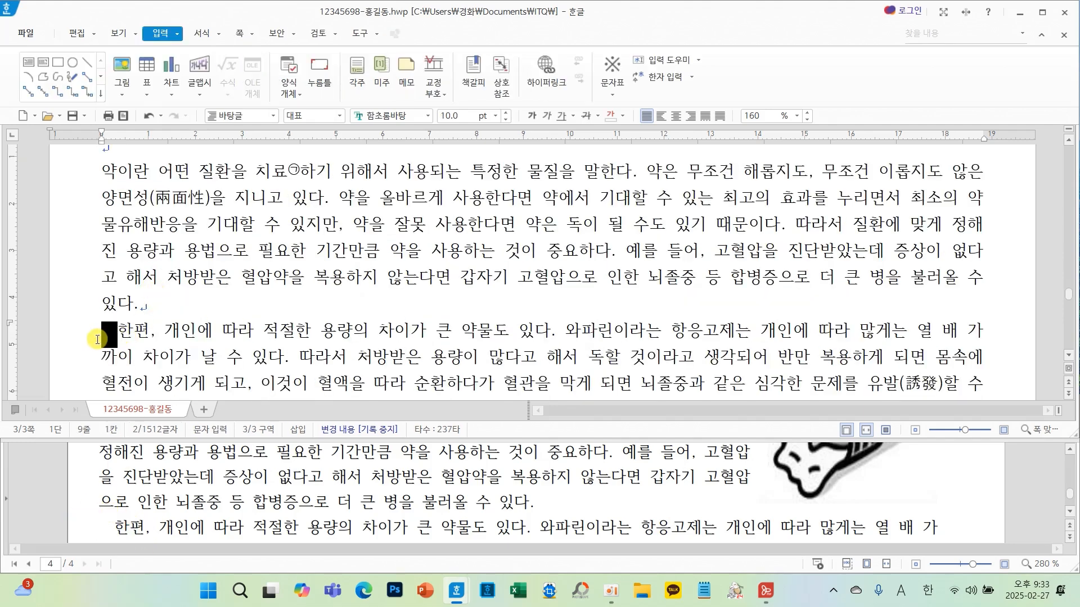
{"action": "left_click", "coordinate": [194, 309]}
{"action": "scroll", "coordinate": [293, 290], "scroll_direction": "down", "scroll_amount": 1}
{"action": "scroll", "coordinate": [301, 290], "scroll_direction": "down", "scroll_amount": 2}
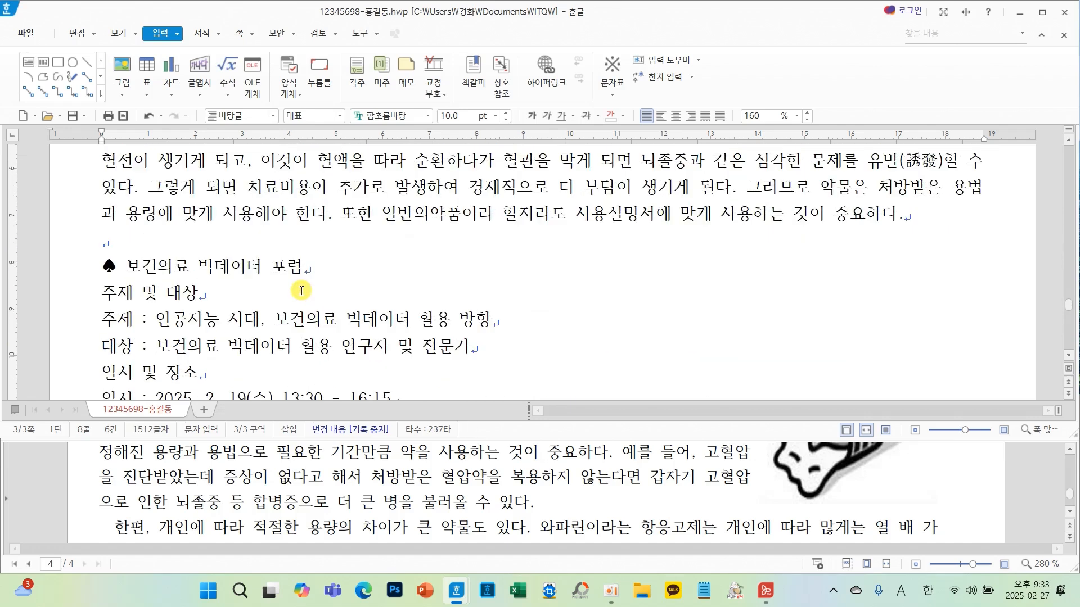
{"action": "scroll", "coordinate": [301, 291], "scroll_direction": "up", "scroll_amount": 8}
{"action": "scroll", "coordinate": [302, 290], "scroll_direction": "down", "scroll_amount": 1}
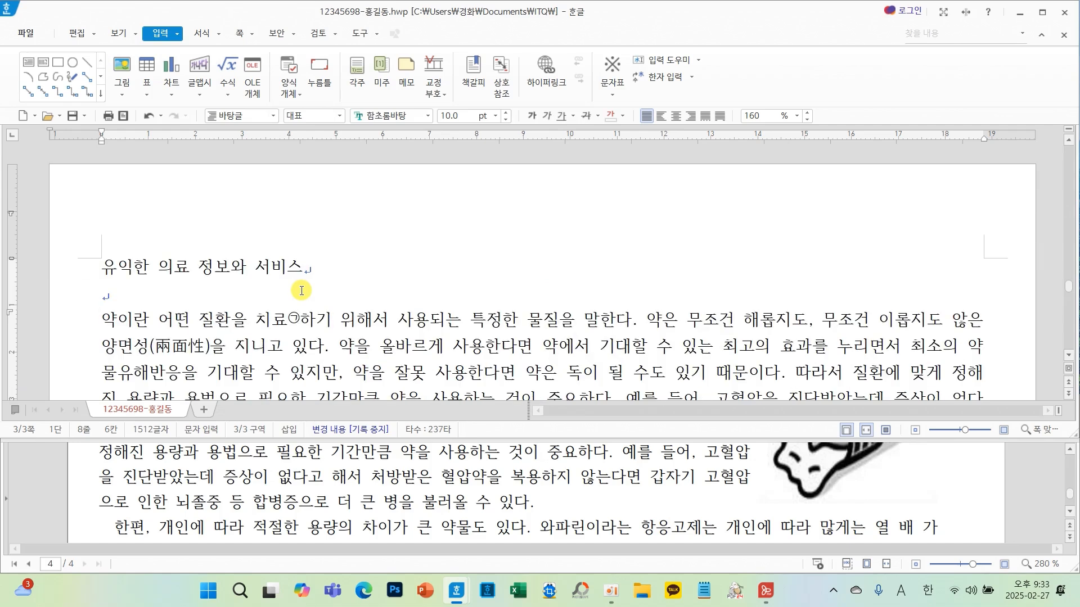
{"action": "left_click", "coordinate": [73, 116]}
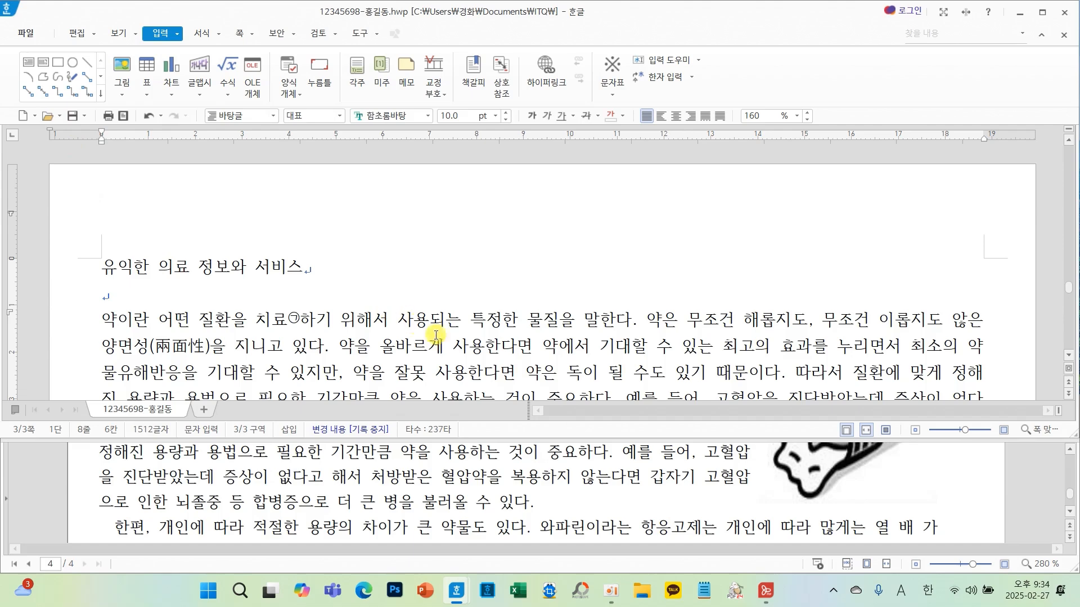
{"action": "scroll", "coordinate": [586, 505], "scroll_direction": "up", "scroll_amount": 5}
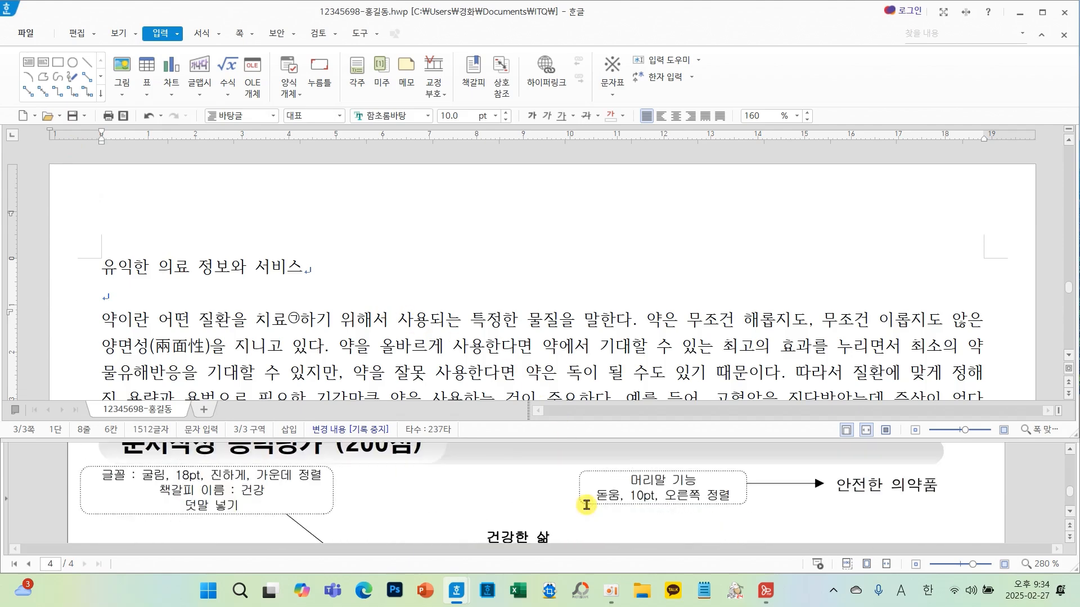
{"action": "scroll", "coordinate": [586, 504], "scroll_direction": "down", "scroll_amount": 2}
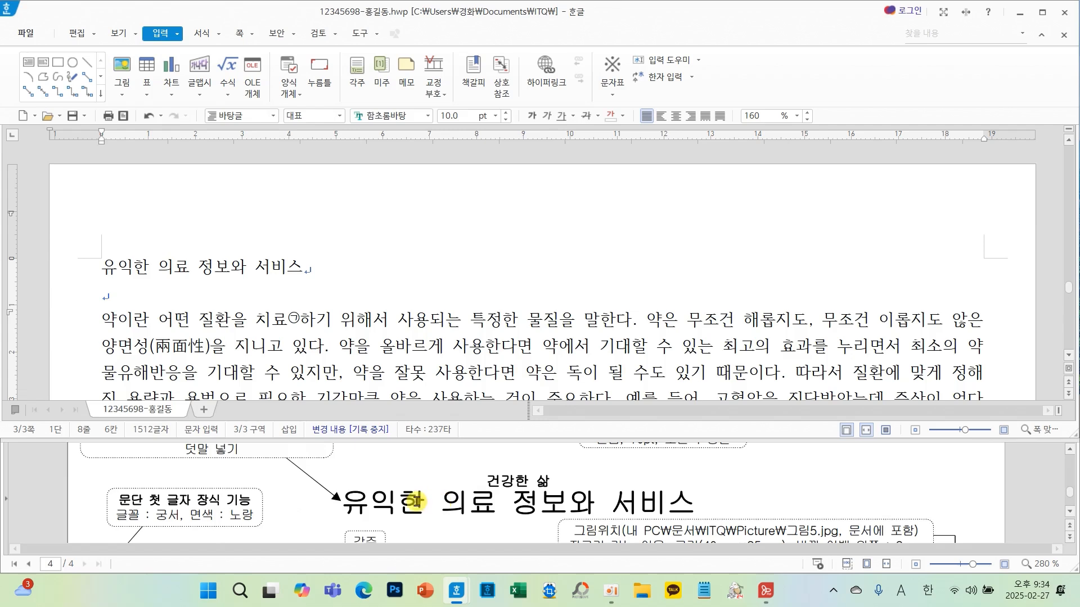
{"action": "scroll", "coordinate": [632, 512], "scroll_direction": "up", "scroll_amount": 1}
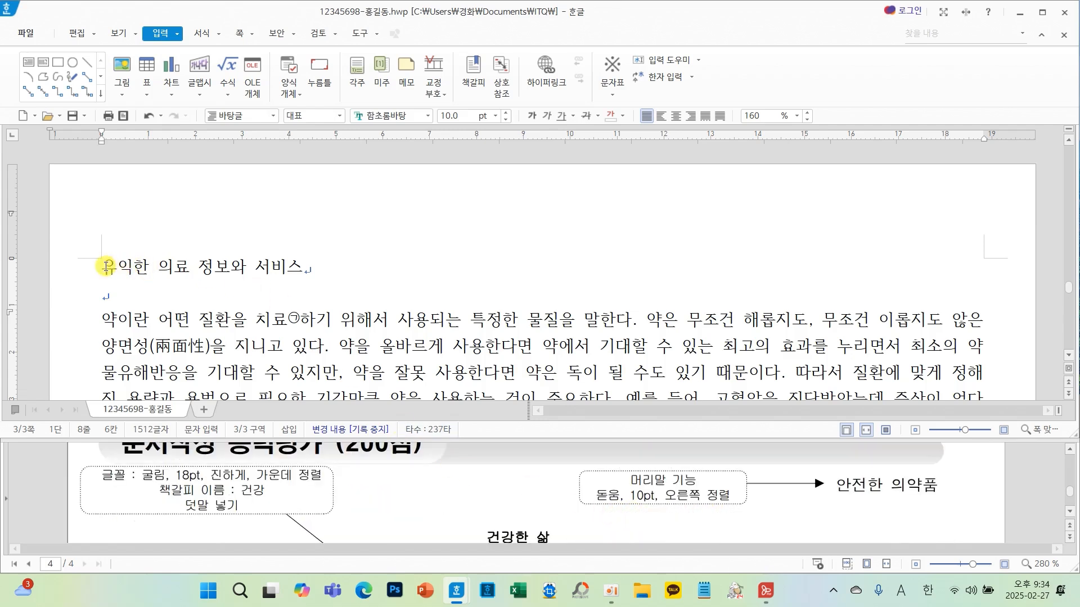
- Format the title 유익한 의료 정보와 서비스 as 굴림, 18 pt, bold and centred
{"action": "left_click_drag", "start_coordinate": [106, 266], "coordinate": [313, 284]}
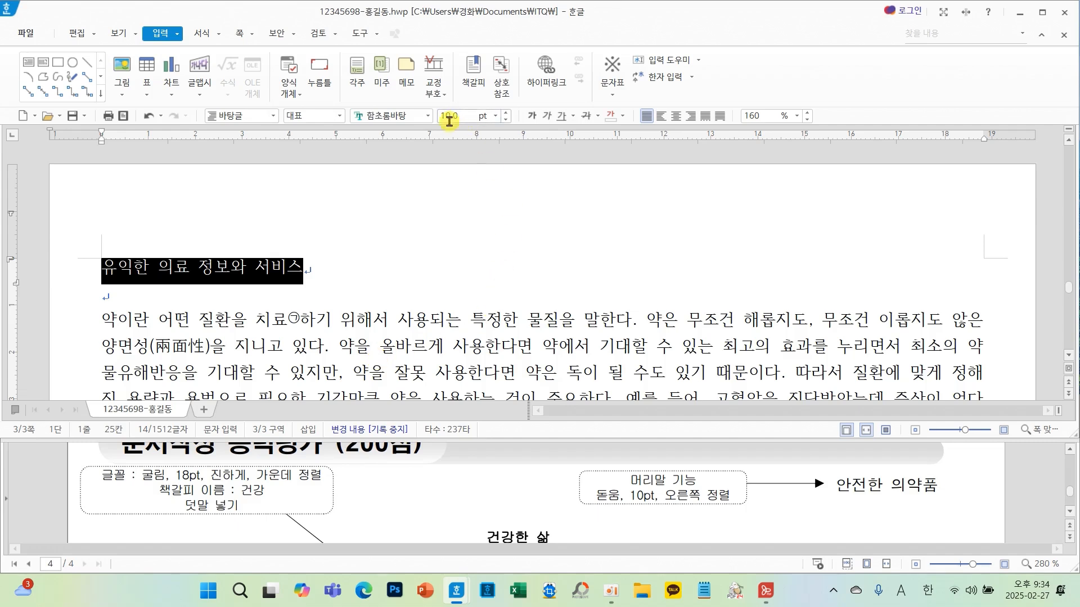
{"action": "left_click", "coordinate": [427, 115]}
{"action": "left_click_drag", "start_coordinate": [618, 296], "coordinate": [624, 144]}
{"action": "left_click", "coordinate": [495, 137]}
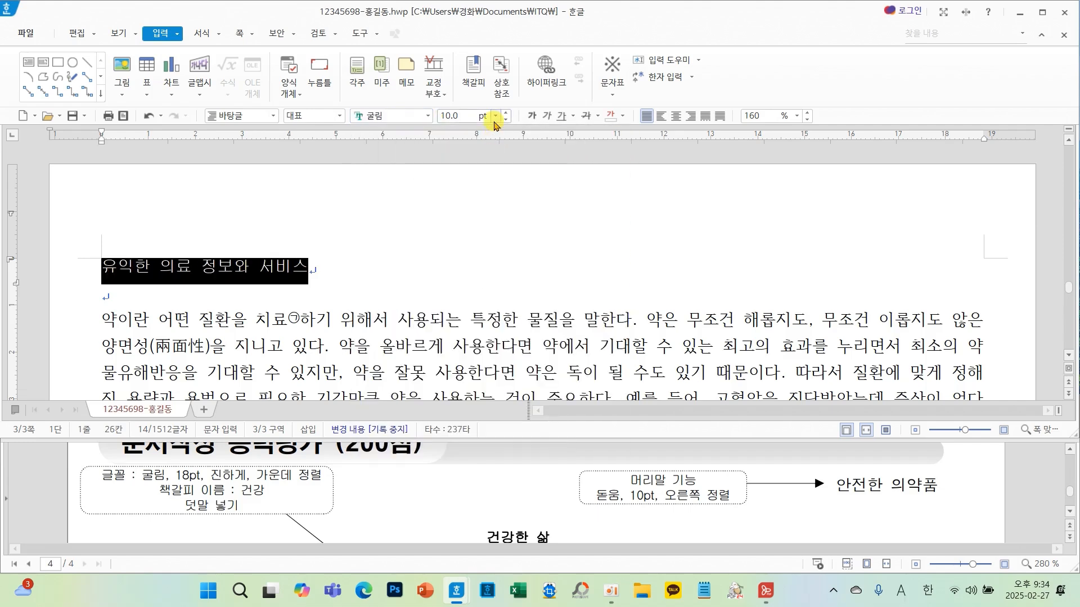
{"action": "left_click", "coordinate": [495, 116]}
{"action": "left_click", "coordinate": [463, 262]}
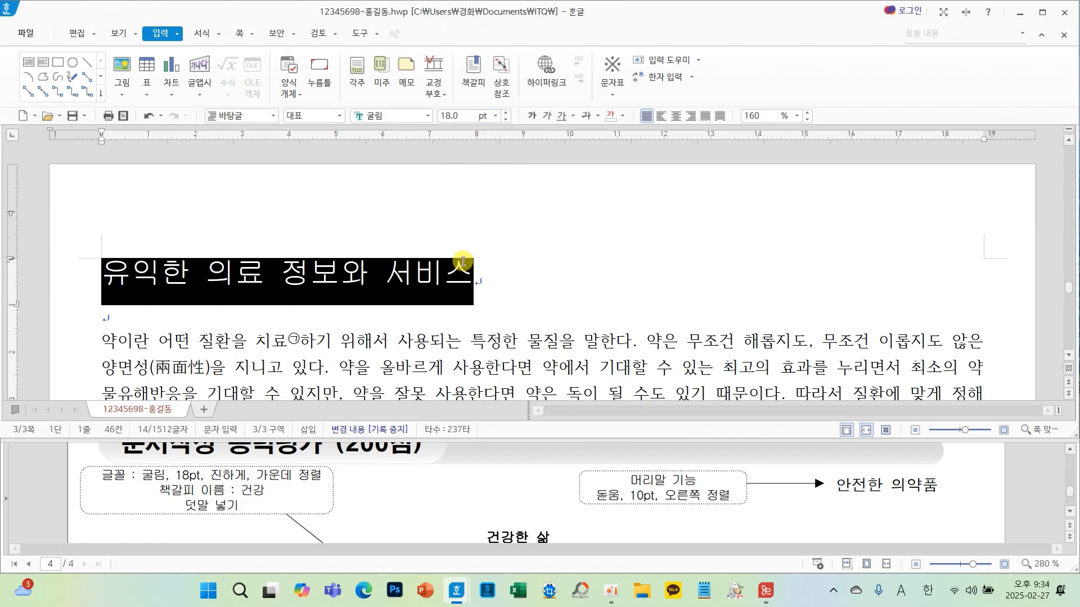
{"action": "left_click", "coordinate": [529, 117]}
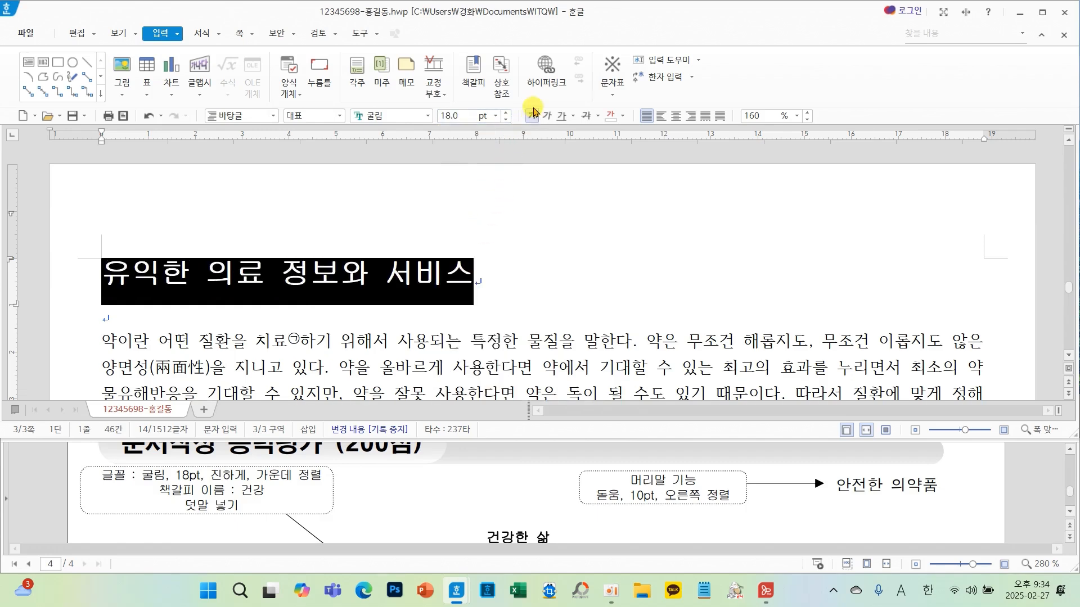
{"action": "left_click", "coordinate": [677, 119]}
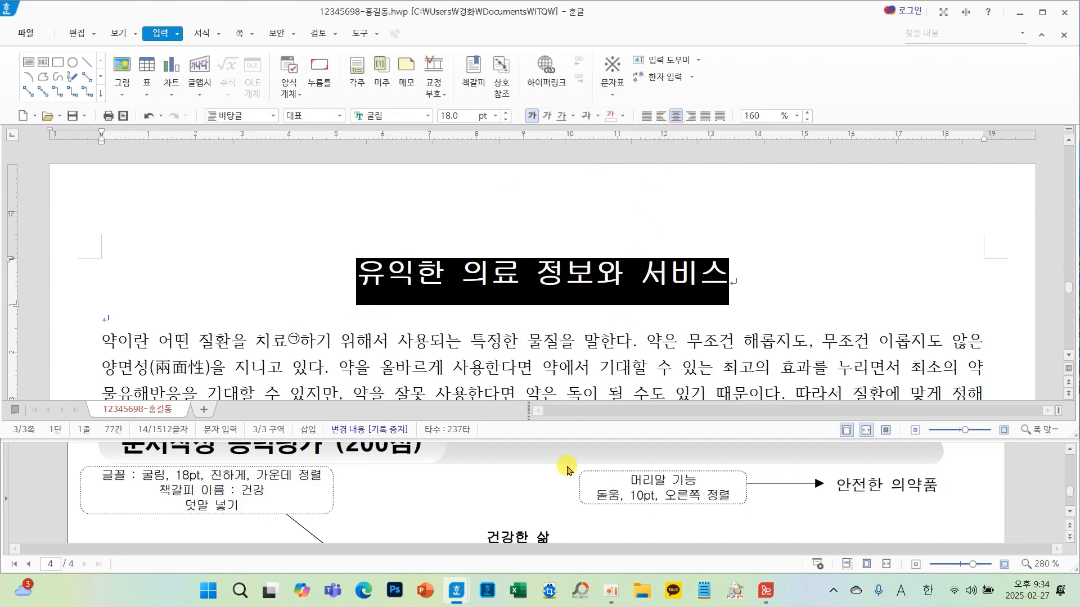
- Add the ruby text 건강한 삶 above the title using 덧말 넣기
{"action": "scroll", "coordinate": [567, 469], "scroll_direction": "down", "scroll_amount": 2}
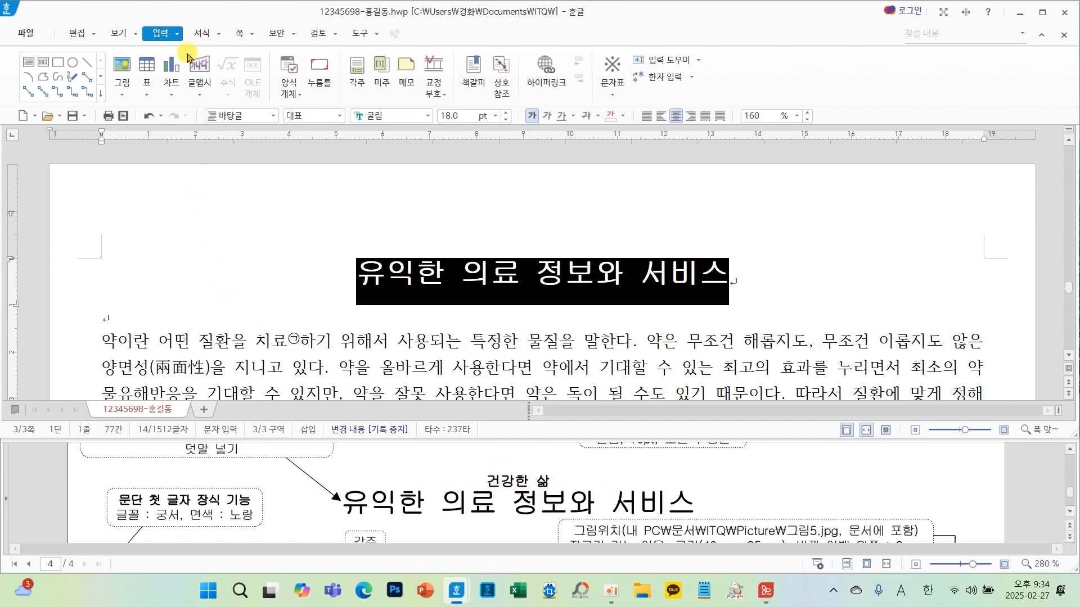
{"action": "left_click", "coordinate": [177, 35]}
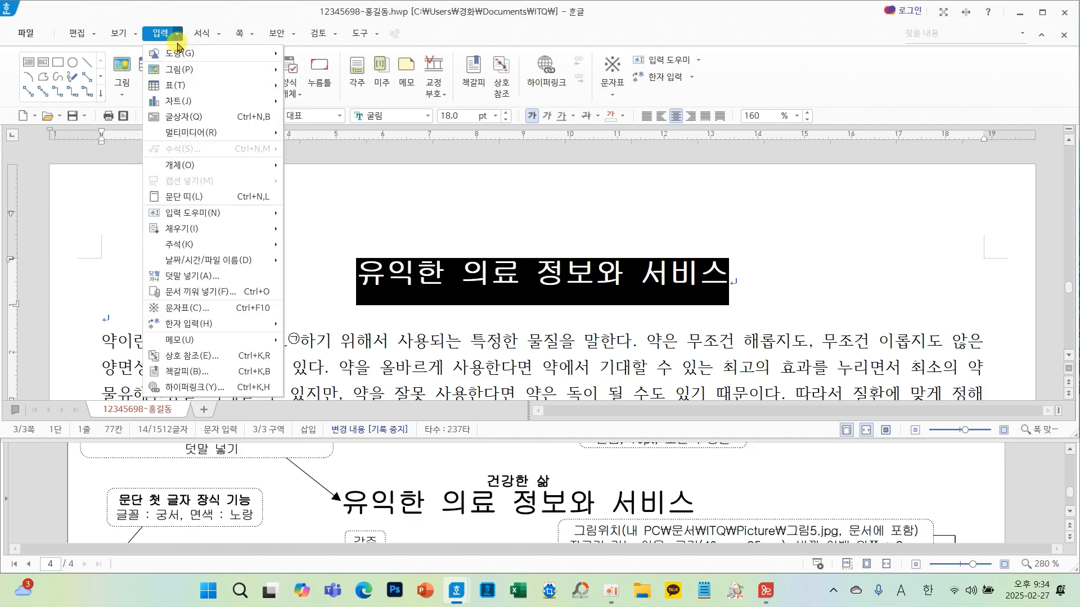
{"action": "left_click", "coordinate": [191, 277]}
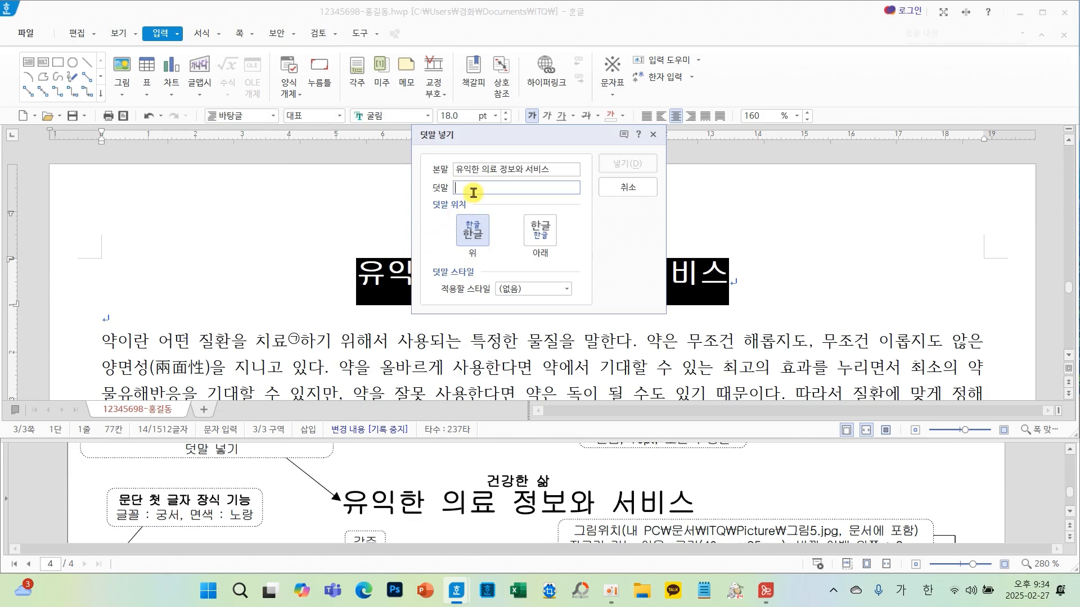
{"action": "type", "text": "거"}
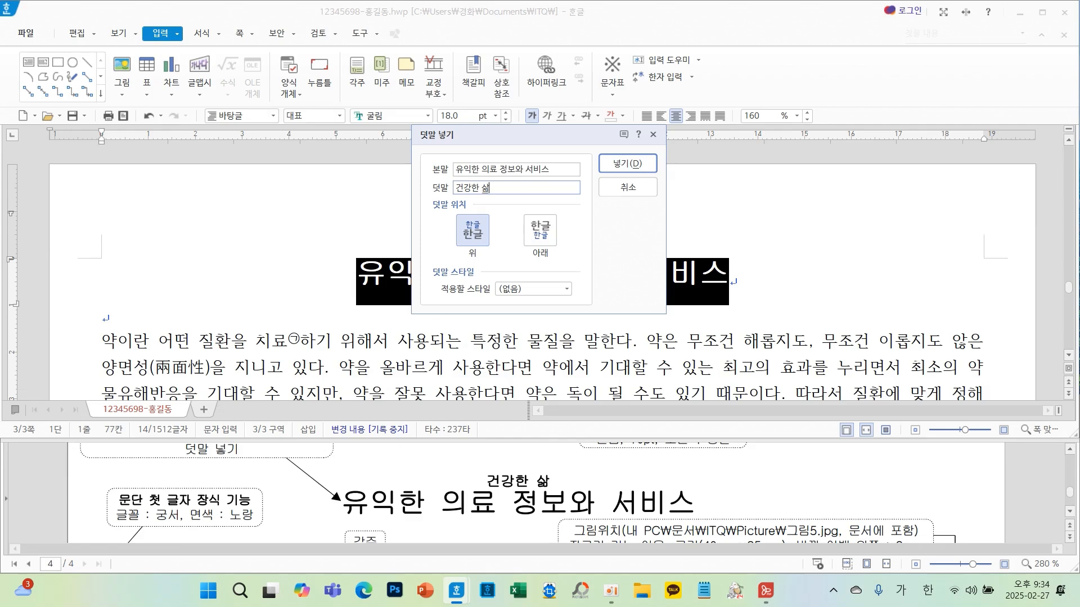
{"action": "type", "text": "강한 삶"}
{"action": "left_click", "coordinate": [634, 165]}
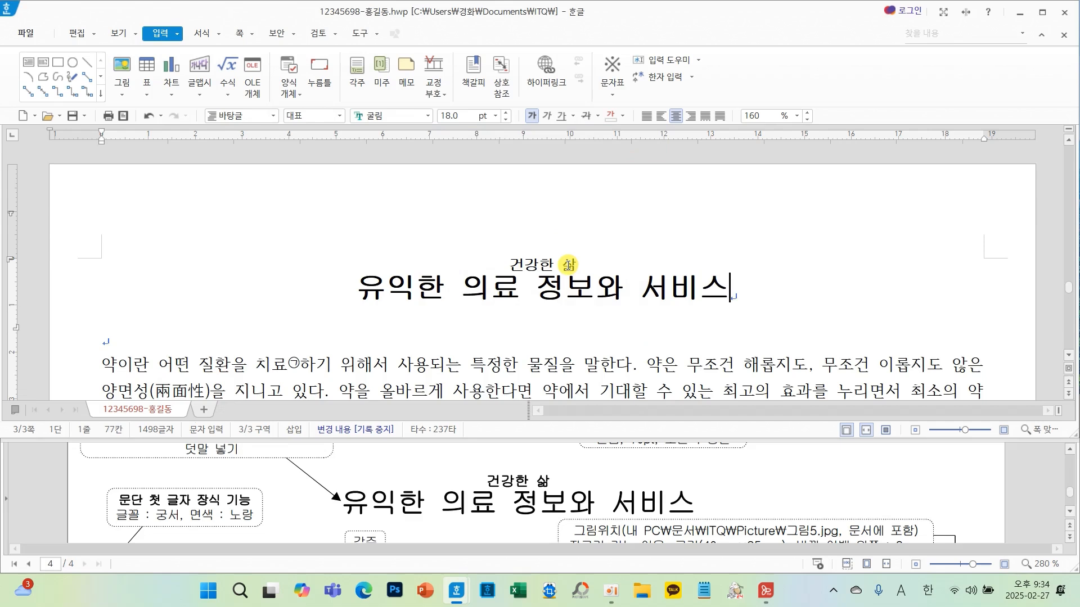
- Insert a bookmark named 건강 at the start of the title 유익한 의료 정보와 서비스
{"action": "scroll", "coordinate": [392, 484], "scroll_direction": "up", "scroll_amount": 2}
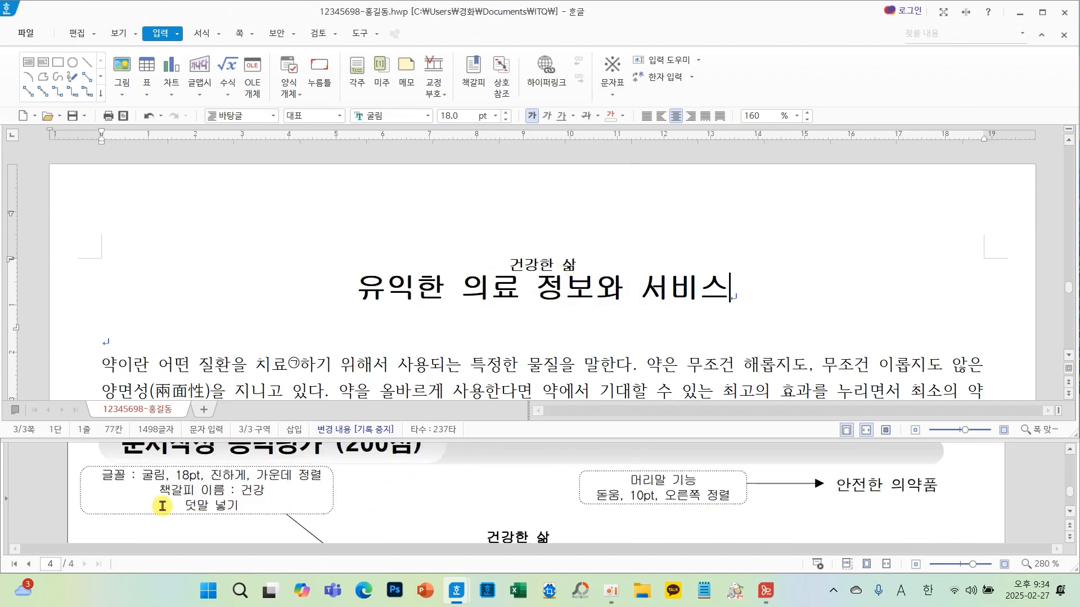
{"action": "left_click_drag", "start_coordinate": [147, 480], "coordinate": [292, 501]}
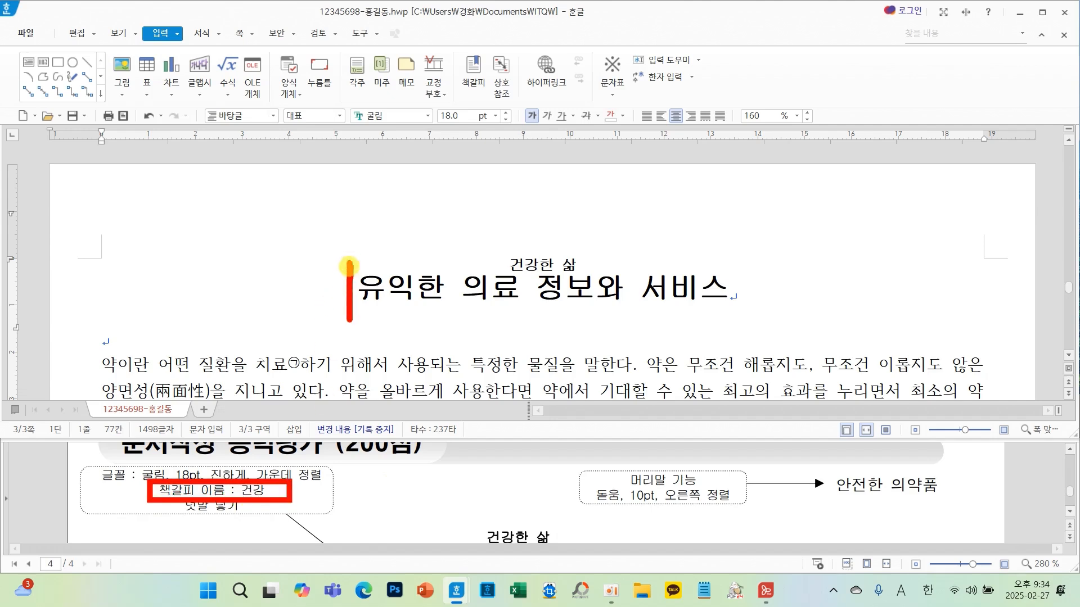
{"action": "left_click", "coordinate": [359, 298]}
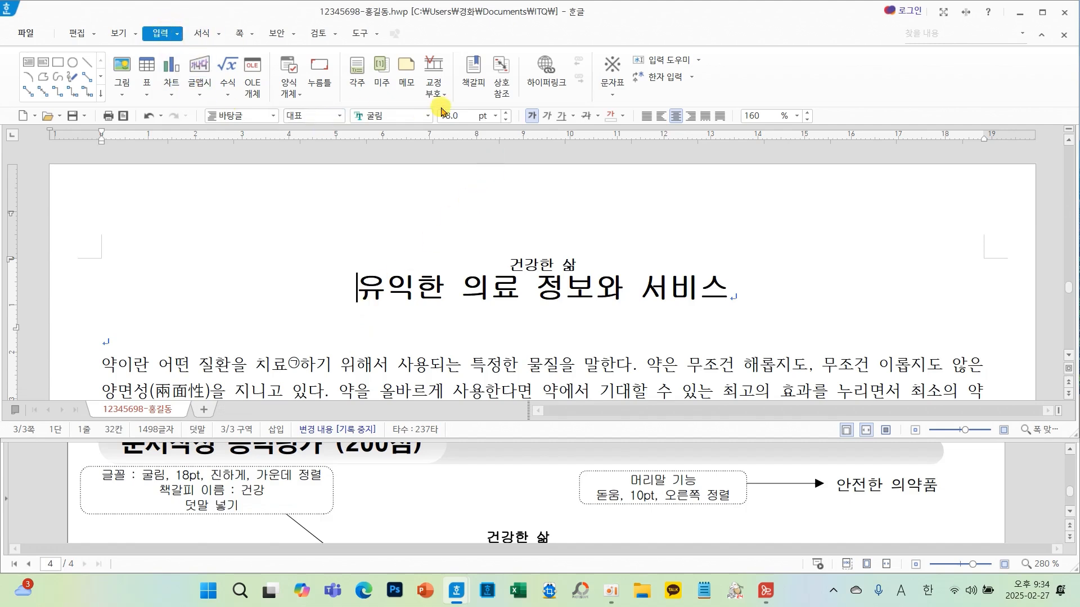
{"action": "left_click", "coordinate": [473, 78]}
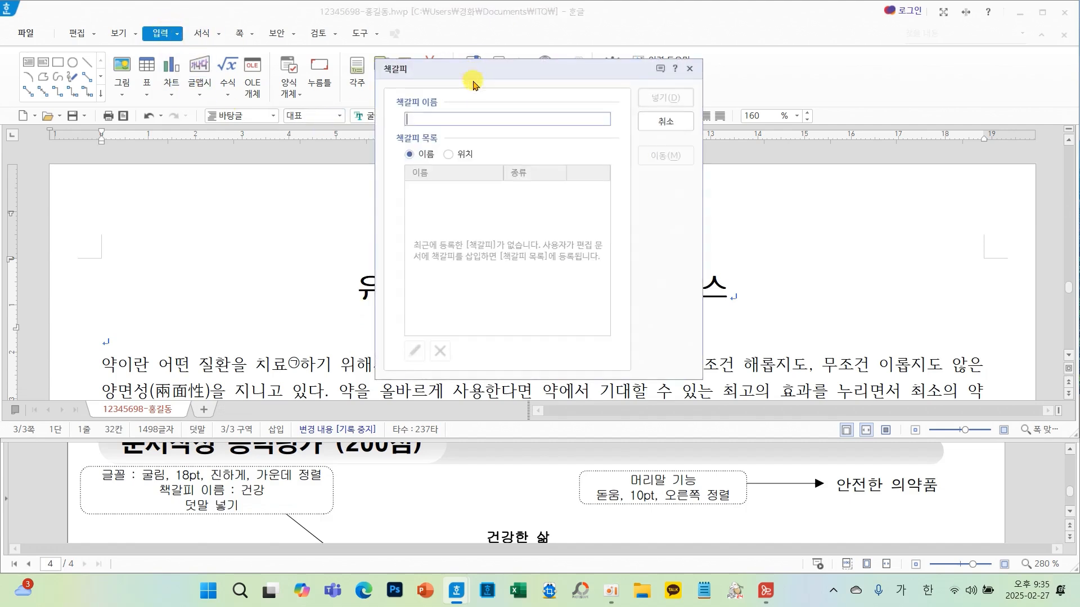
{"action": "type", "text": "거"}
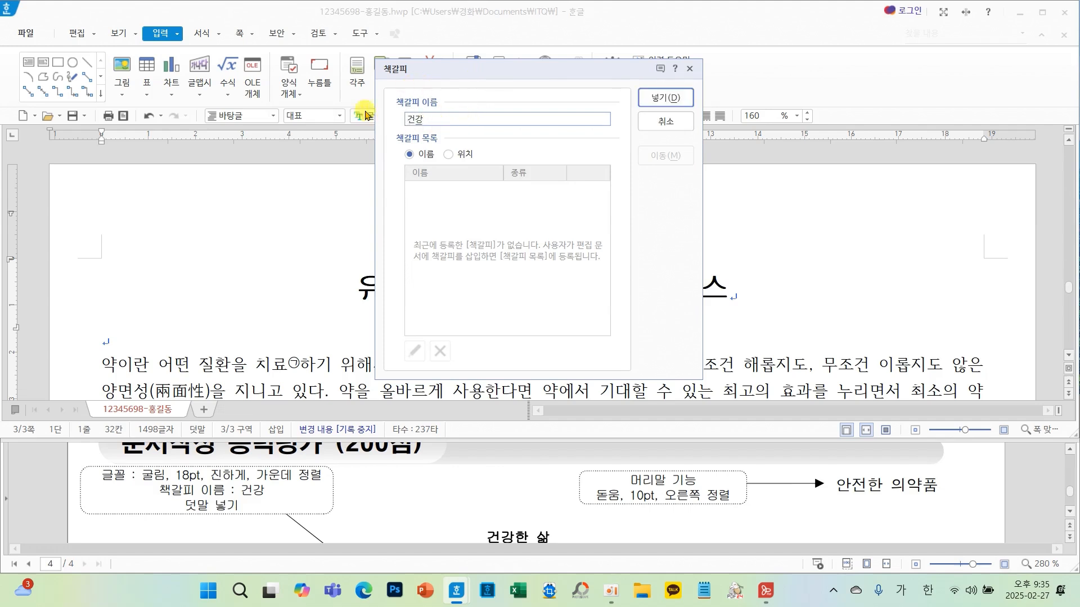
{"action": "left_click", "coordinate": [666, 97]}
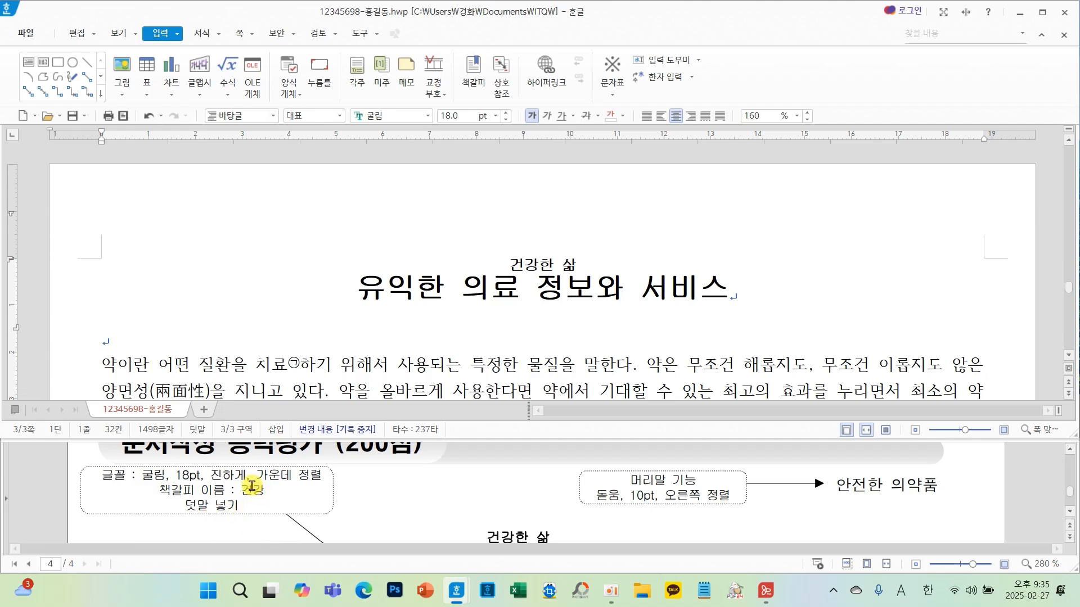
- Add a hyperlink on the ABC주식회사 logo picture pointing to the 건강 bookmark in the current document
{"action": "left_click_drag", "start_coordinate": [143, 479], "coordinate": [302, 501]}
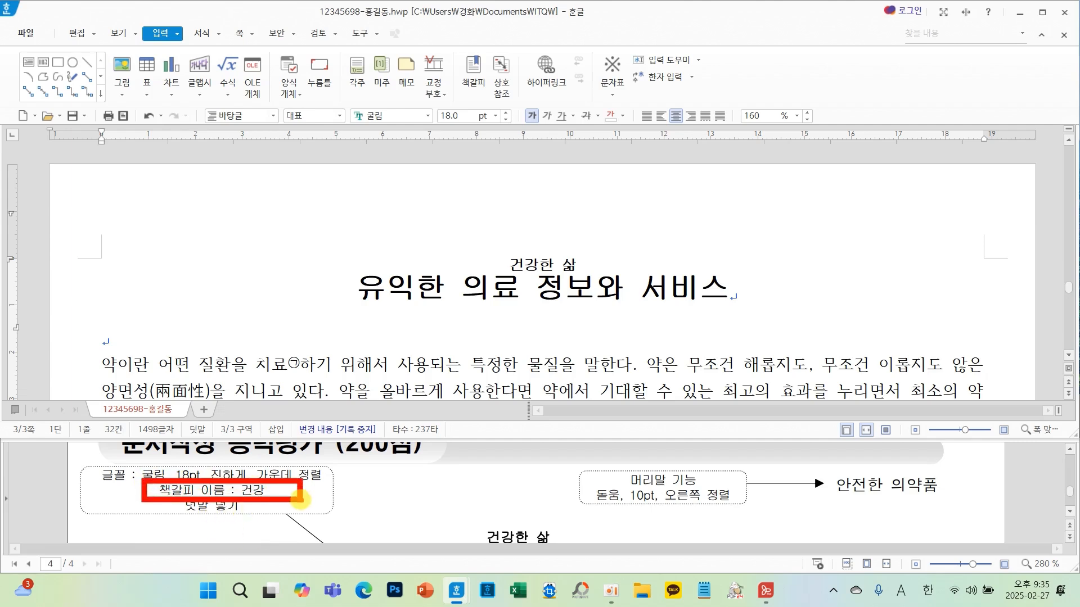
{"action": "scroll", "coordinate": [563, 504], "scroll_direction": "up", "scroll_amount": 10}
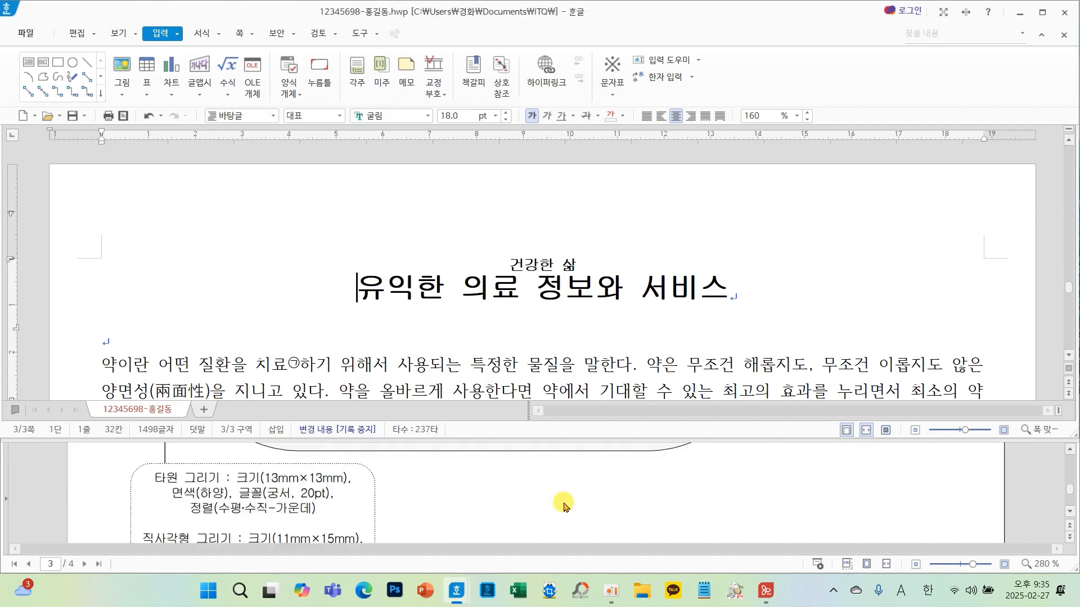
{"action": "scroll", "coordinate": [564, 505], "scroll_direction": "up", "scroll_amount": 6}
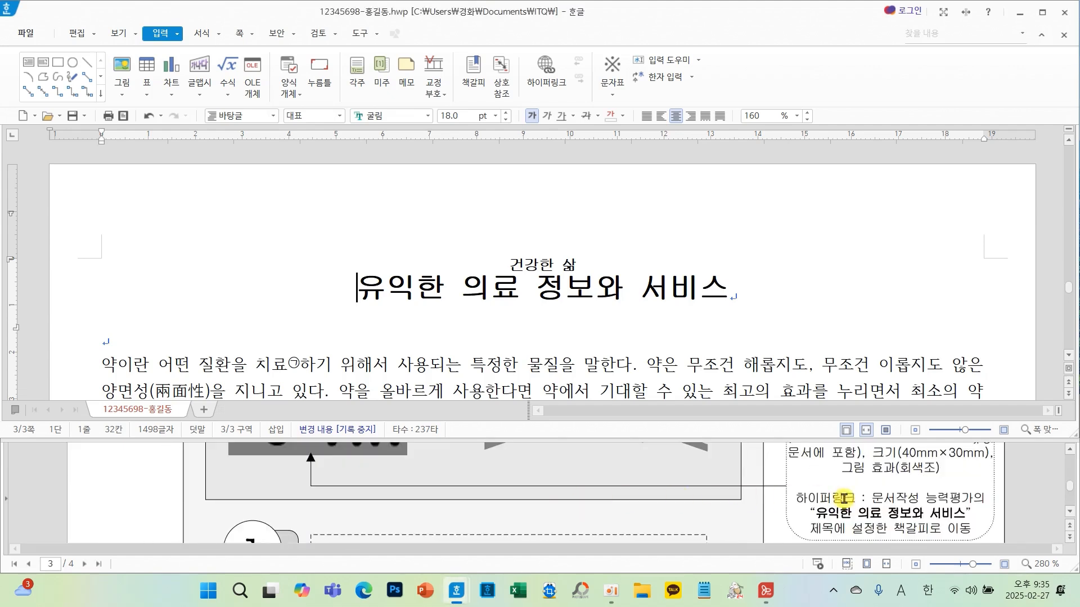
{"action": "scroll", "coordinate": [472, 359], "scroll_direction": "up", "scroll_amount": 8}
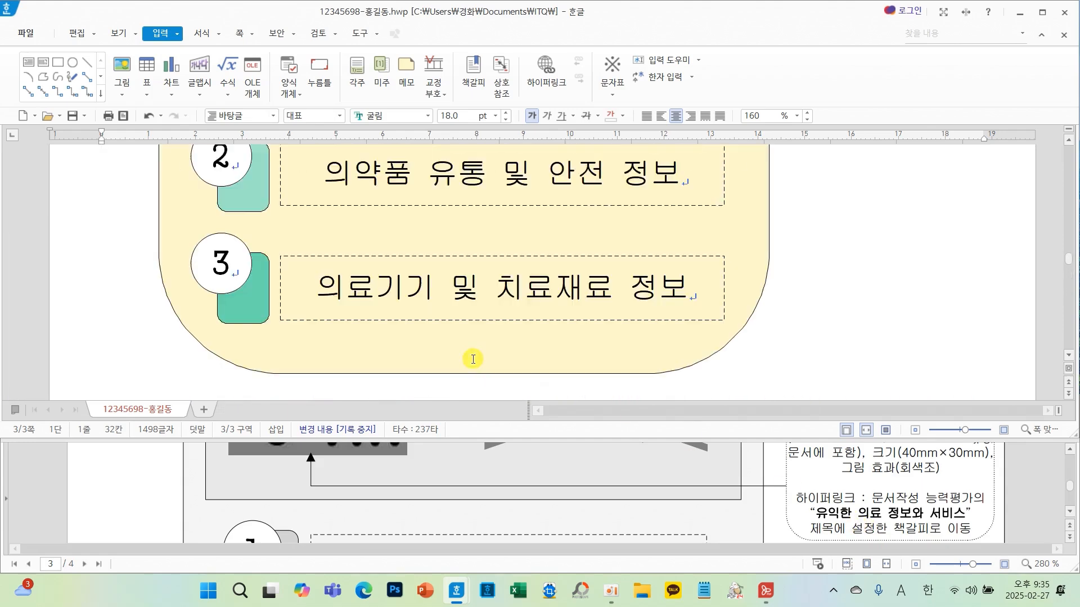
{"action": "scroll", "coordinate": [471, 357], "scroll_direction": "up", "scroll_amount": 8}
{"action": "left_click", "coordinate": [278, 289]}
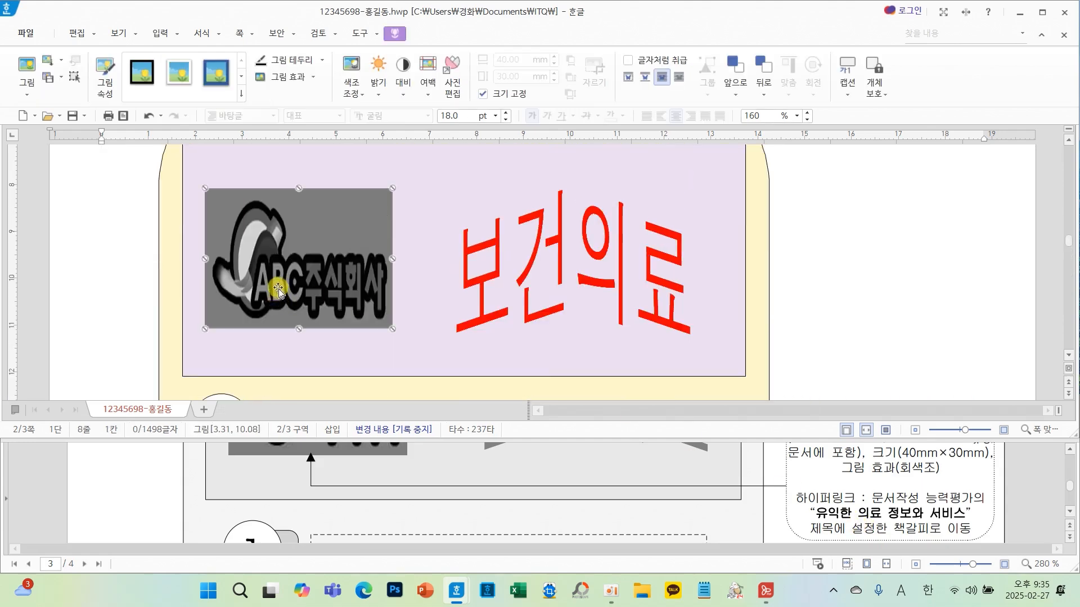
{"action": "left_click", "coordinate": [159, 35]}
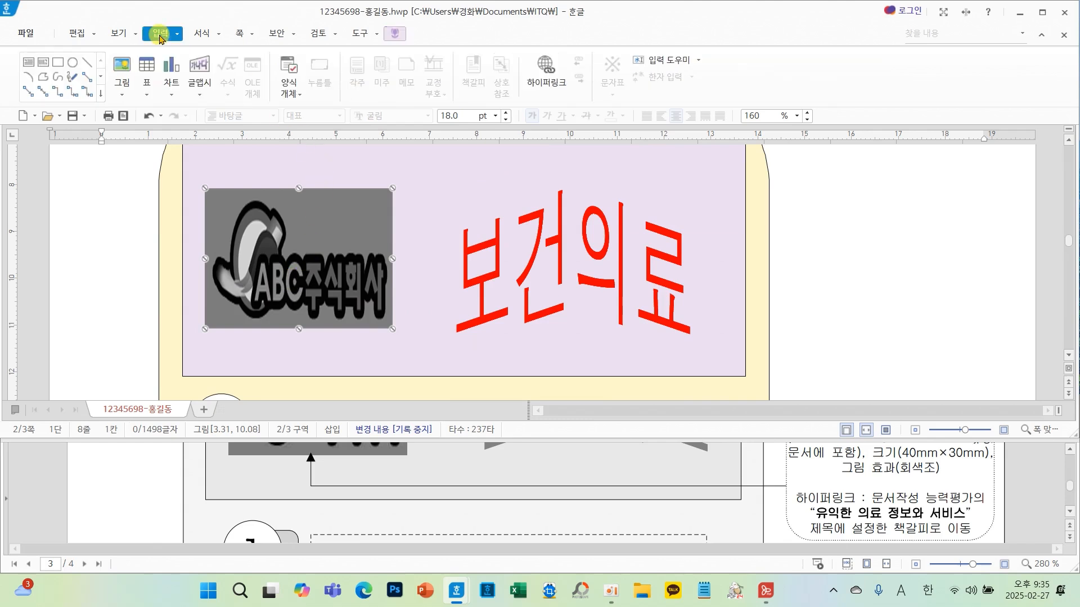
{"action": "left_click", "coordinate": [544, 75]}
{"action": "left_click", "coordinate": [448, 133]}
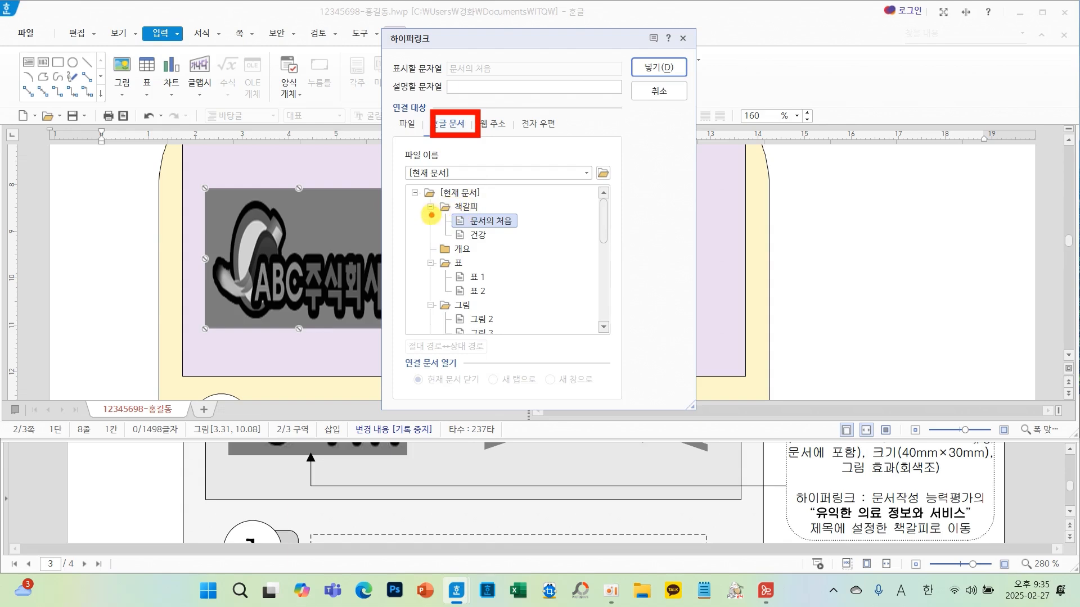
{"action": "mouse_move", "coordinate": [431, 215]}
{"action": "left_mouse_down"}
{"action": "mouse_move", "coordinate": [493, 216]}
{"action": "mouse_move", "coordinate": [455, 248]}
{"action": "mouse_move", "coordinate": [501, 232]}
{"action": "mouse_move", "coordinate": [485, 253]}
{"action": "left_mouse_up"}
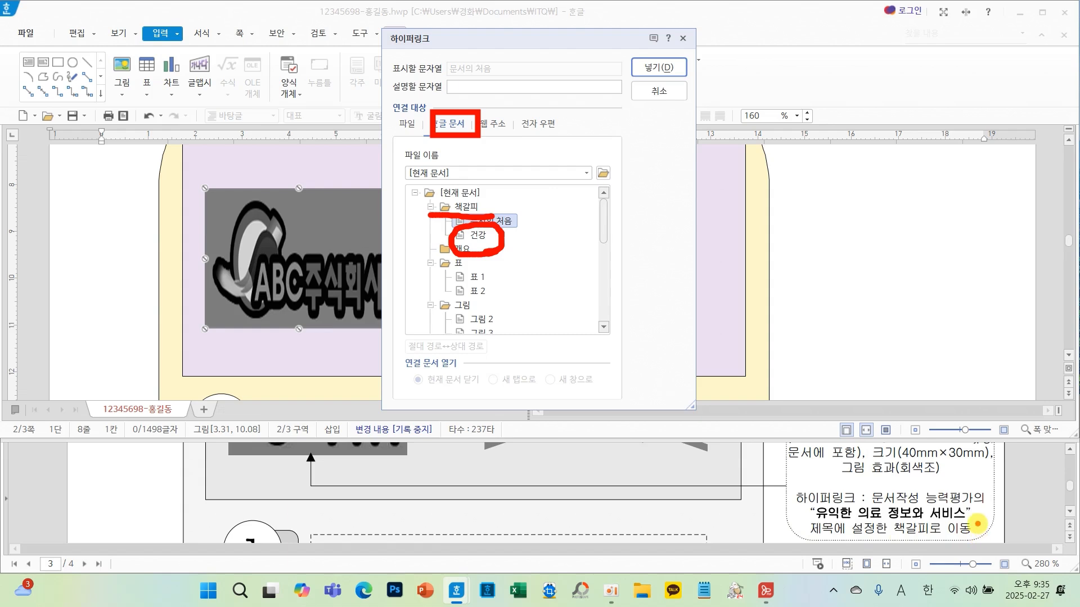
{"action": "mouse_move", "coordinate": [978, 524]}
{"action": "left_mouse_down"}
{"action": "mouse_move", "coordinate": [899, 510]}
{"action": "mouse_move", "coordinate": [913, 545]}
{"action": "mouse_move", "coordinate": [980, 525]}
{"action": "left_mouse_up"}
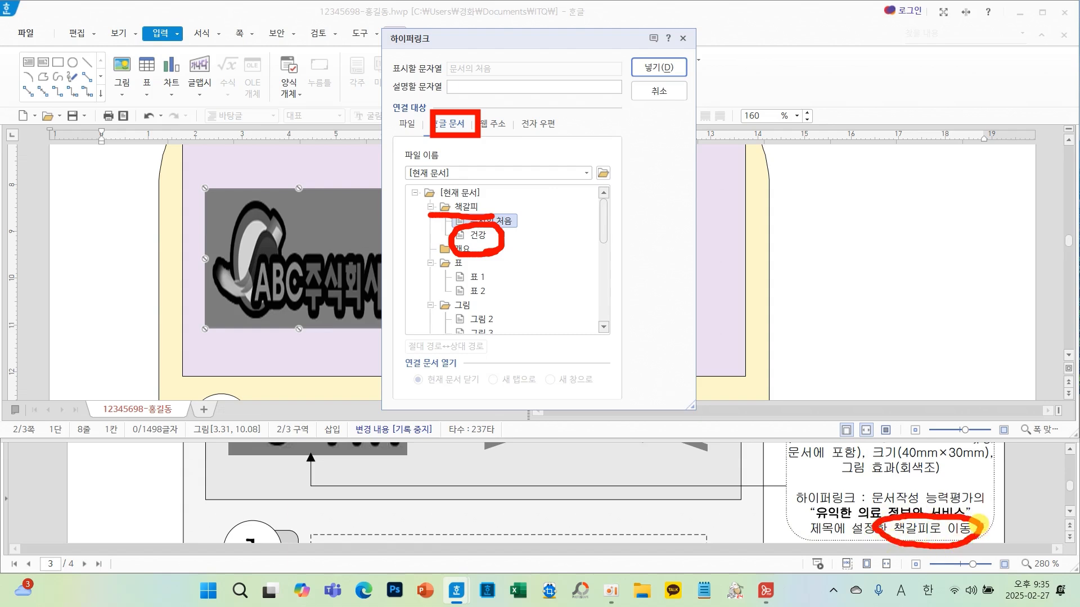
{"action": "left_click", "coordinate": [471, 239]}
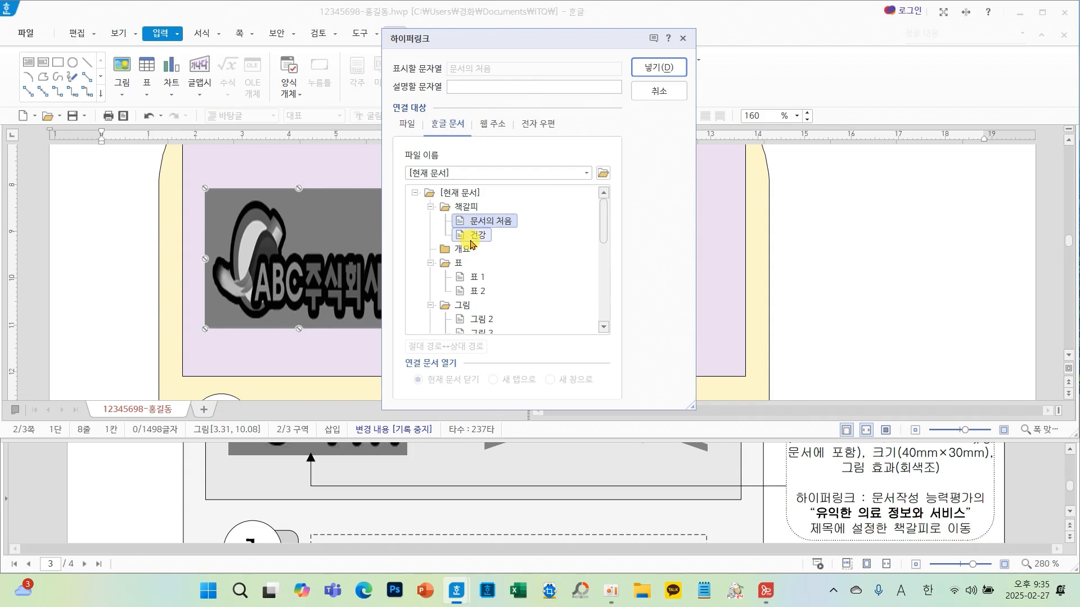
{"action": "left_click", "coordinate": [656, 68]}
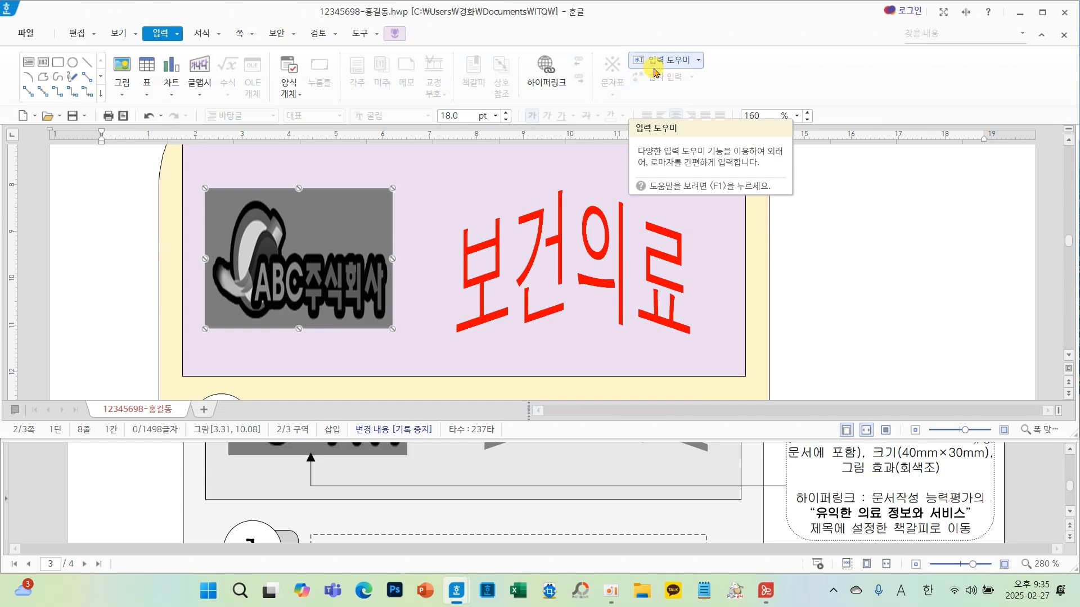
- Follow the logo picture's hyperlink to check that it jumps to the bookmarked title
{"action": "left_click", "coordinate": [825, 225]}
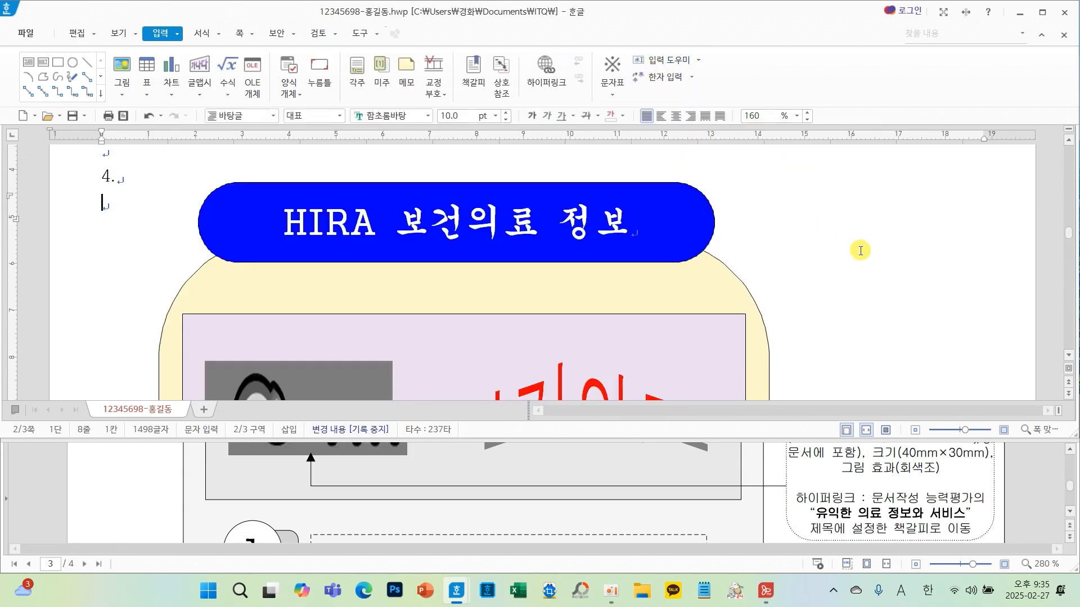
{"action": "scroll", "coordinate": [761, 277], "scroll_direction": "down", "scroll_amount": 2}
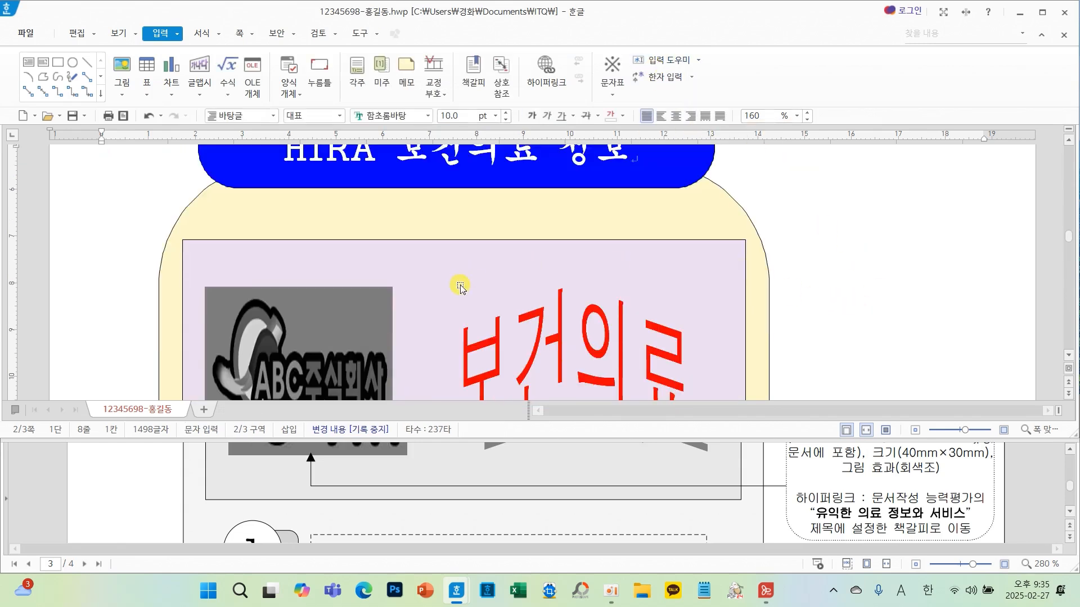
{"action": "scroll", "coordinate": [460, 287], "scroll_direction": "down", "scroll_amount": 4}
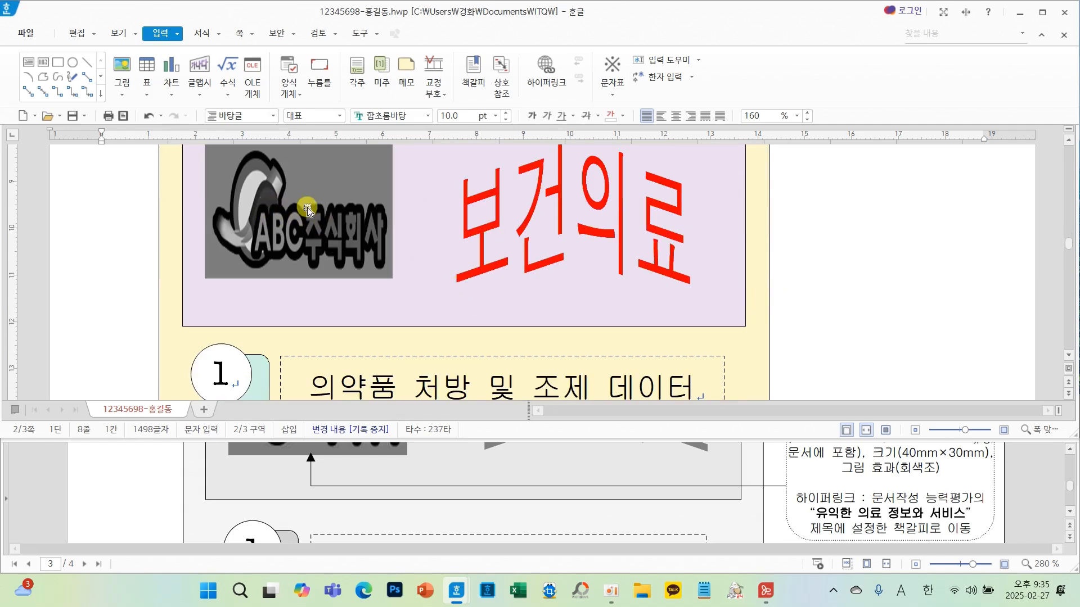
{"action": "mouse_move", "coordinate": [291, 212]}
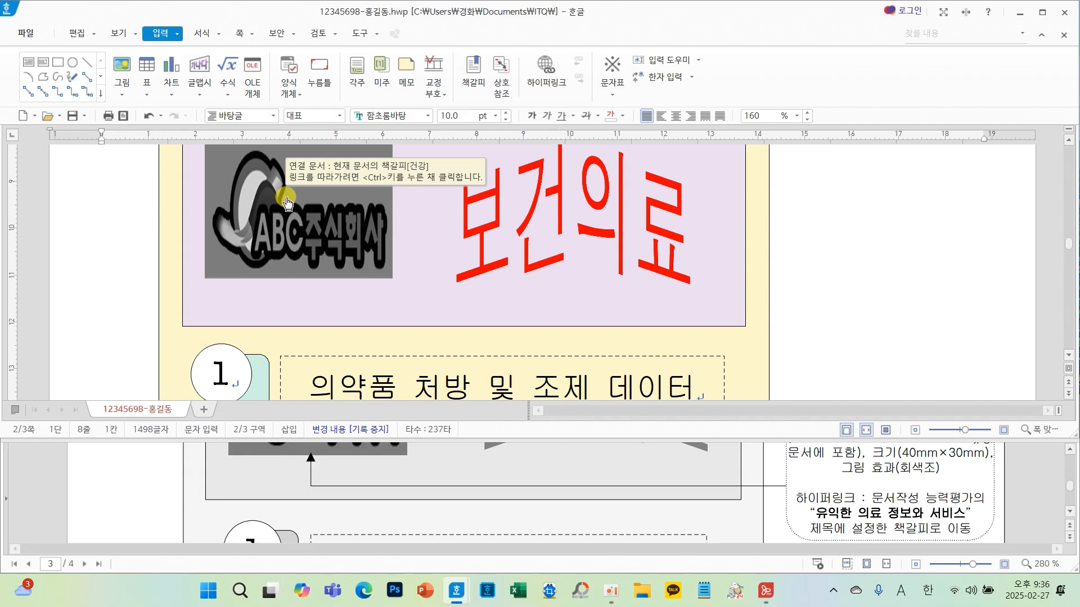
{"action": "left_click", "coordinate": [287, 202], "text": "ctrl"}
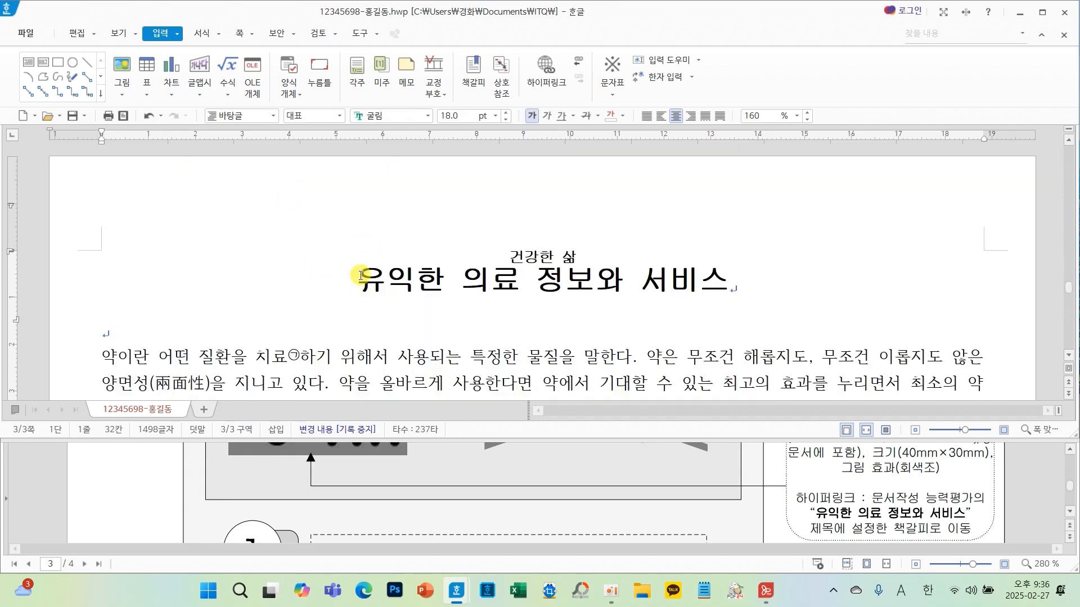
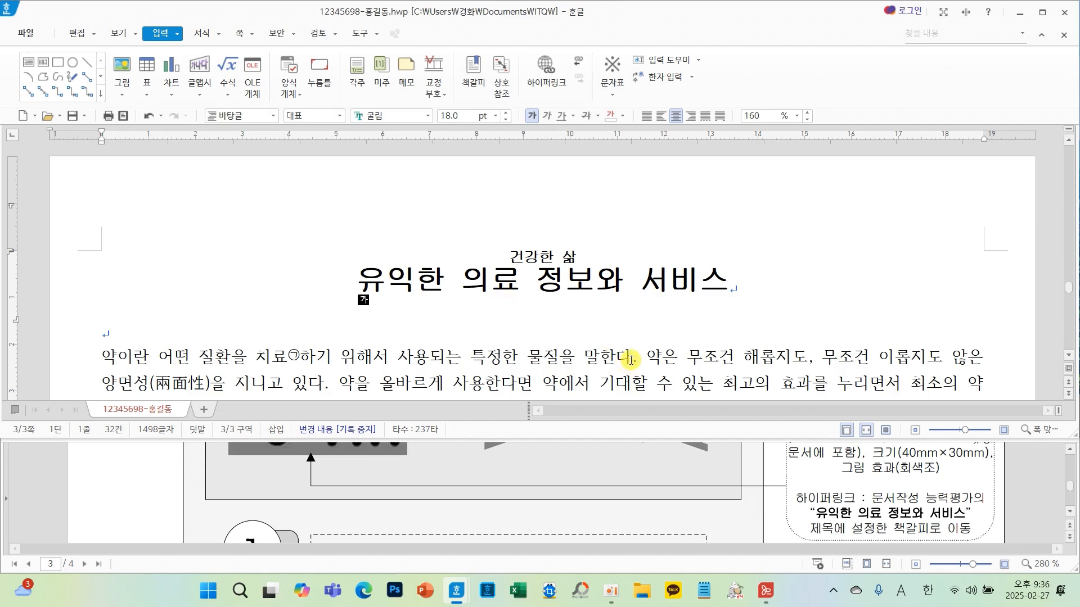
- Create a header on both pages containing the text 안전한 의약품
{"action": "scroll", "coordinate": [695, 468], "scroll_direction": "down", "scroll_amount": 10}
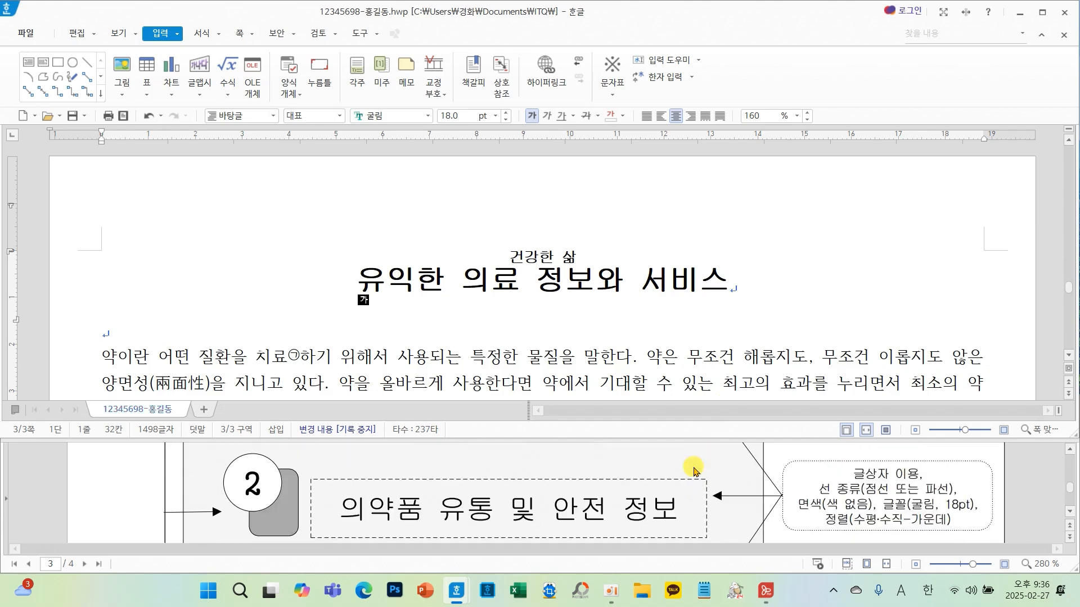
{"action": "scroll", "coordinate": [695, 471], "scroll_direction": "down", "scroll_amount": 10}
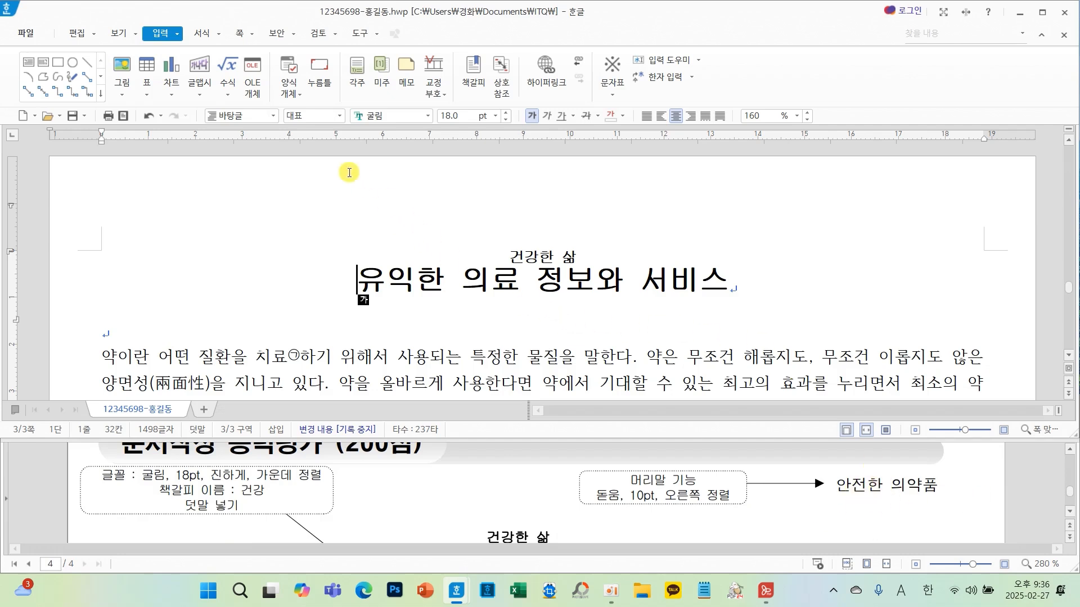
{"action": "left_click", "coordinate": [239, 33]}
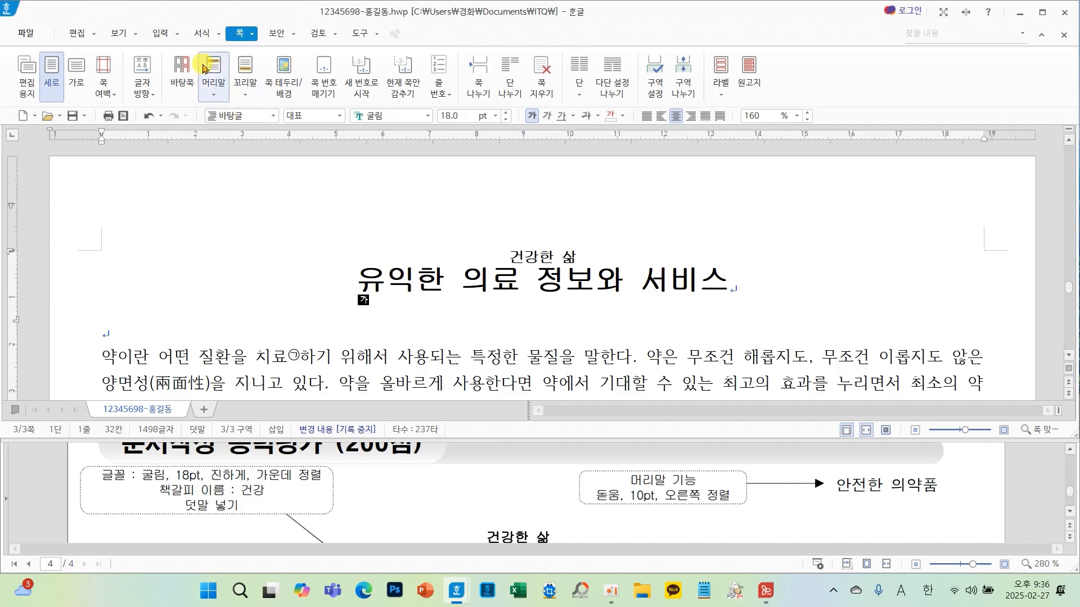
{"action": "left_click", "coordinate": [219, 71]}
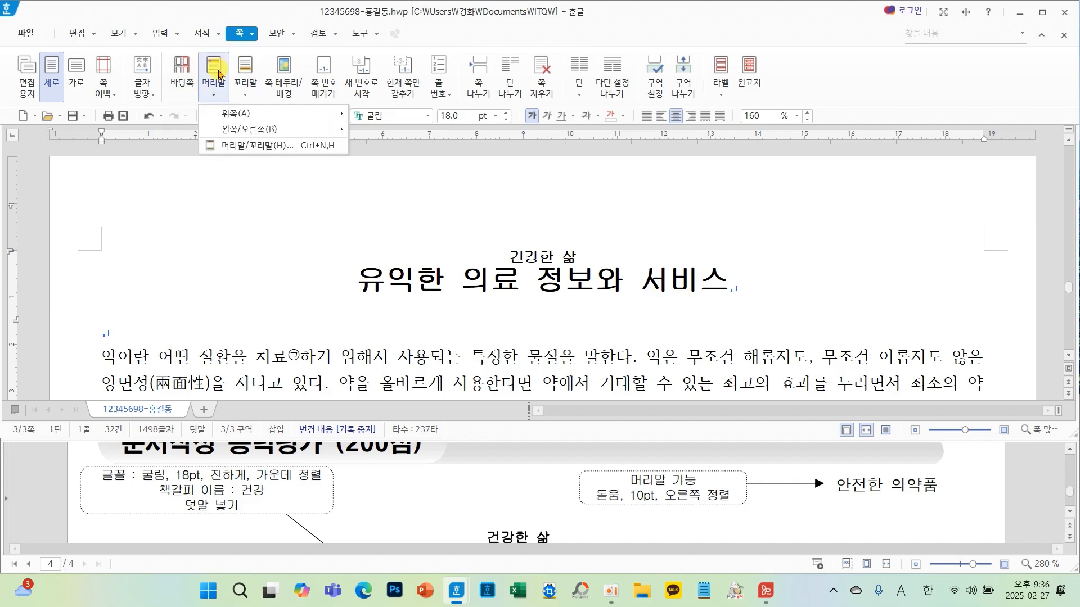
{"action": "left_click", "coordinate": [233, 158]}
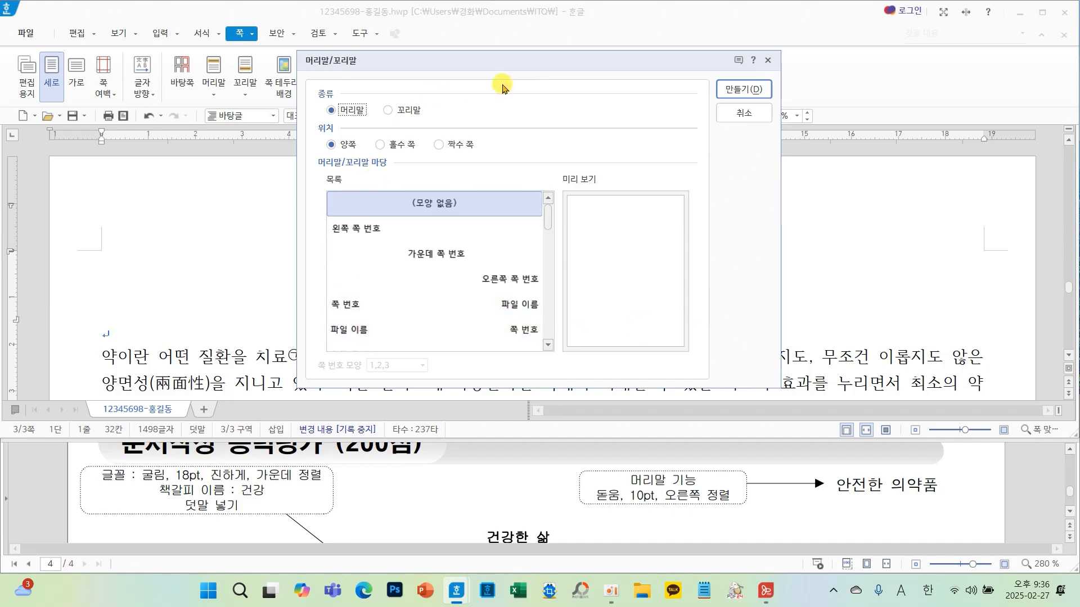
{"action": "left_click", "coordinate": [744, 89]}
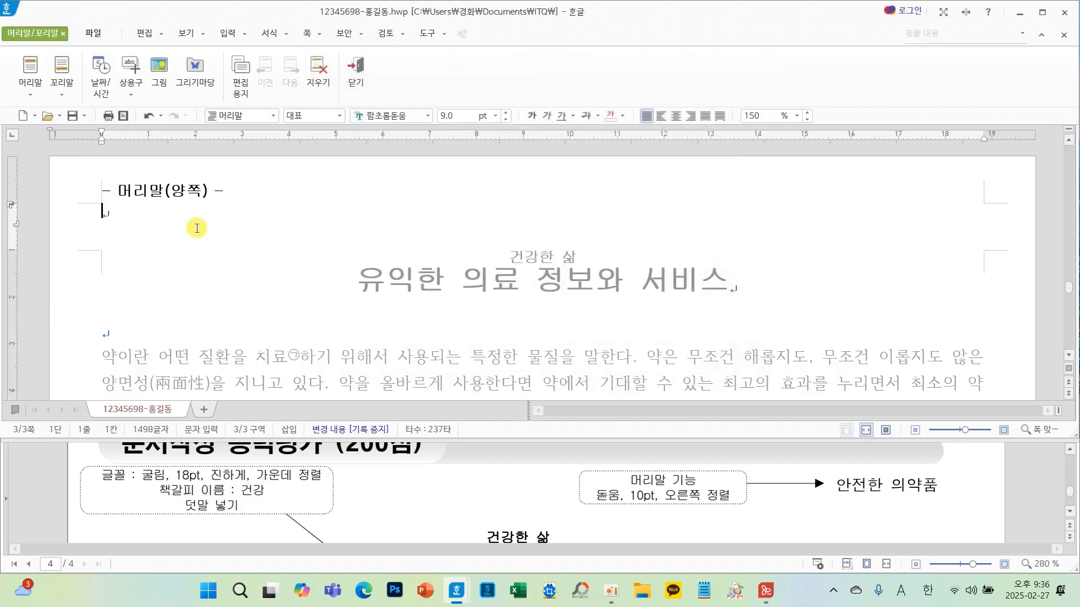
{"action": "type", "text": "ㅇ"}
{"action": "type", "text": "전하"}
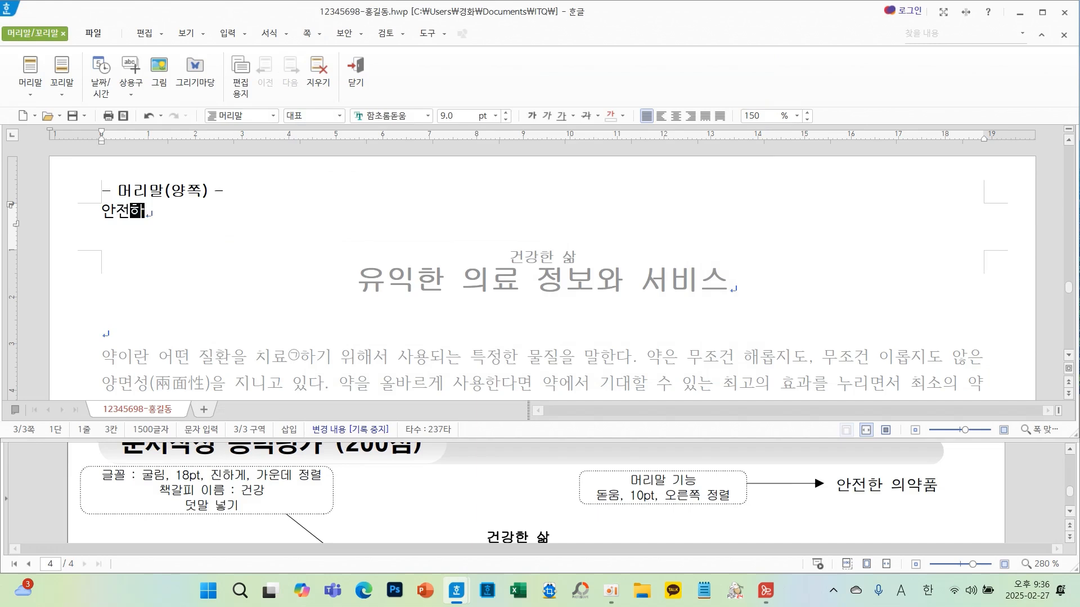
{"action": "type", "text": "ㄴ 의약품"}
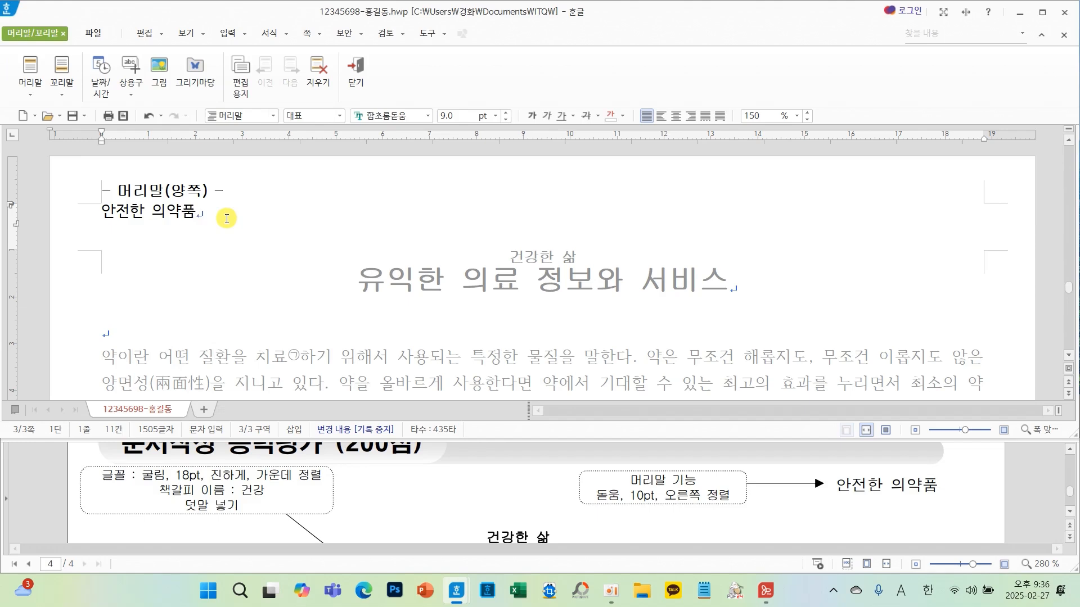
- Format the header text as 돋움, 10 pt, right-aligned, and close header editing
{"action": "left_click_drag", "start_coordinate": [227, 218], "coordinate": [122, 216]}
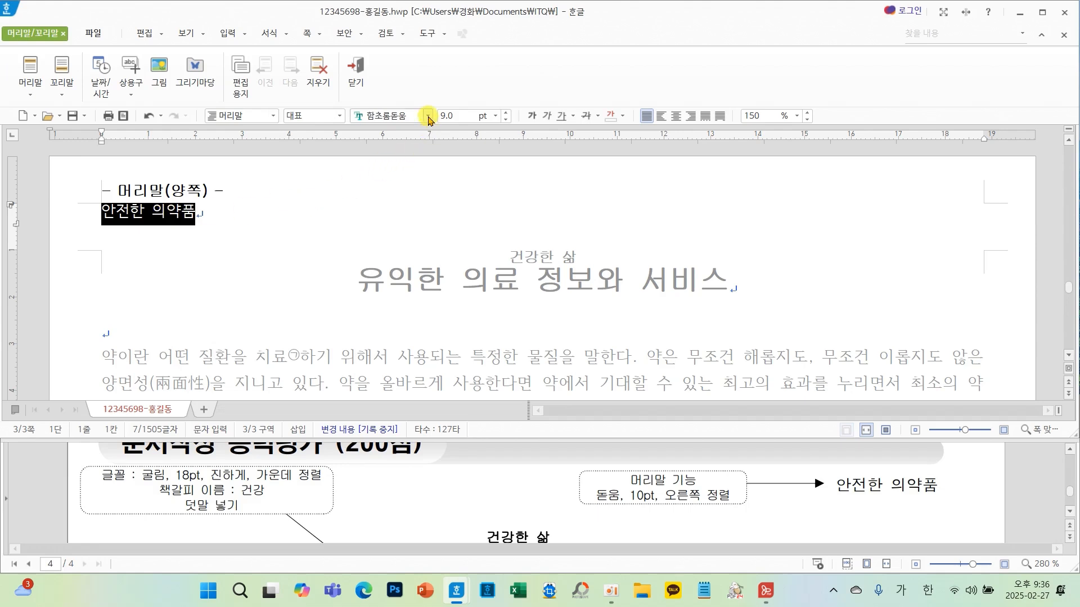
{"action": "left_click", "coordinate": [428, 116]}
{"action": "left_click_drag", "start_coordinate": [617, 292], "coordinate": [617, 137]}
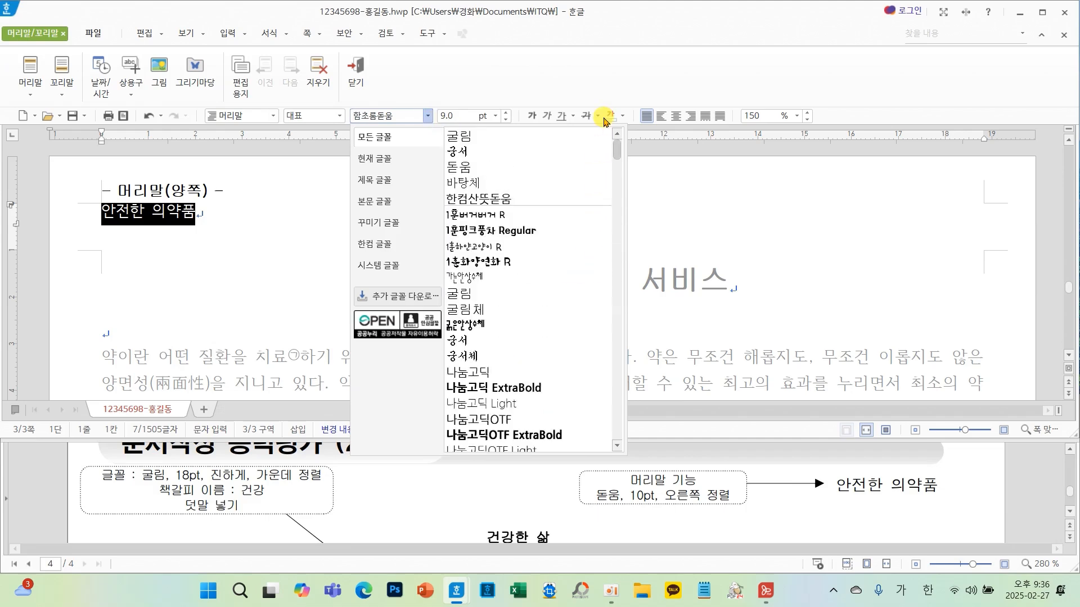
{"action": "left_click", "coordinate": [482, 164]}
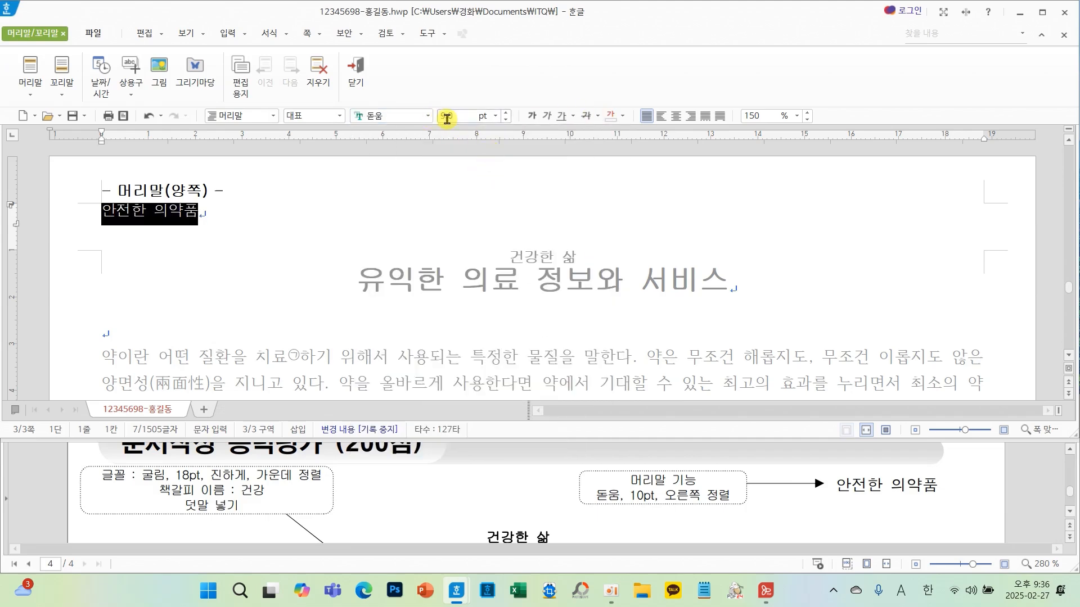
{"action": "left_click", "coordinate": [508, 114]}
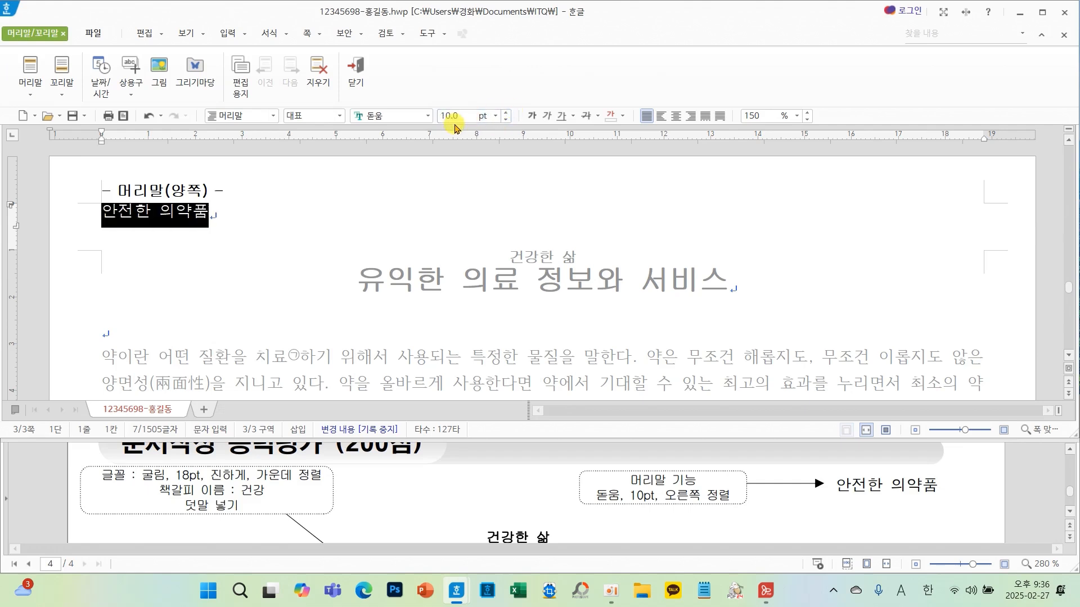
{"action": "key", "text": "ctrl+2"}
{"action": "left_click_drag", "start_coordinate": [337, 98], "coordinate": [533, 140]}
{"action": "mouse_move", "coordinate": [427, 144]}
{"action": "left_mouse_down"}
{"action": "mouse_move", "coordinate": [208, 215]}
{"action": "mouse_move", "coordinate": [285, 229]}
{"action": "left_mouse_up"}
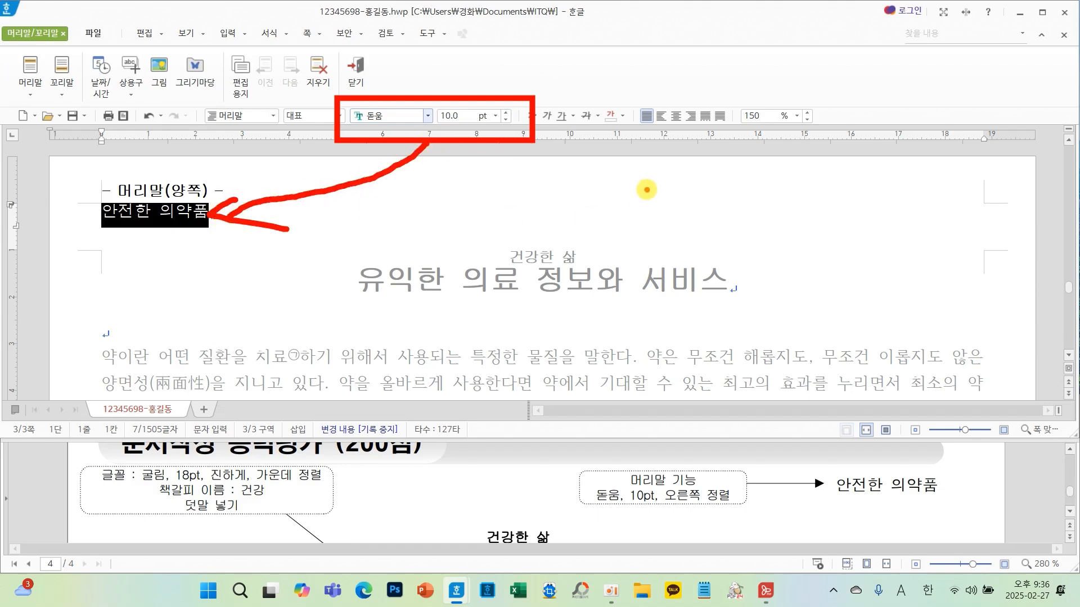
{"action": "key", "text": "Escape"}
{"action": "left_click", "coordinate": [692, 120]}
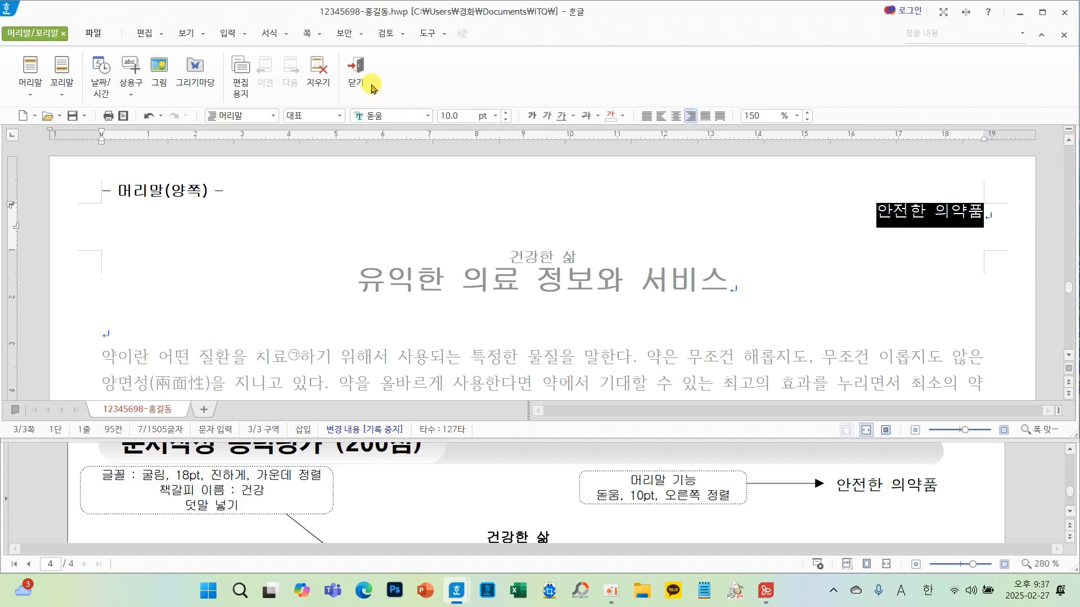
{"action": "left_click", "coordinate": [356, 71]}
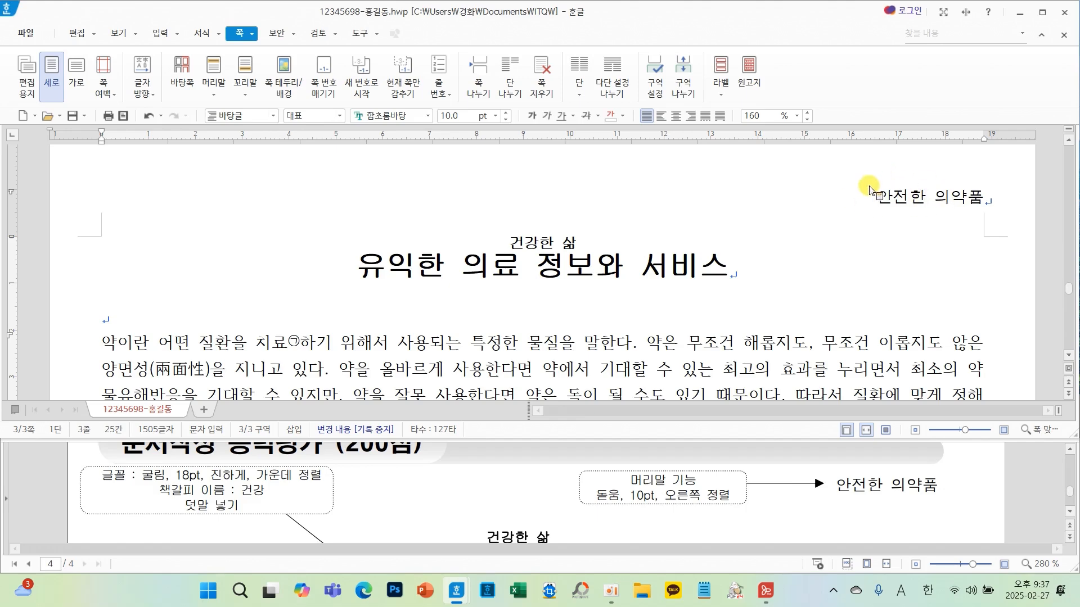
- Insert page numbers at the bottom right in the circled ①,②,③ style without dashes
{"action": "scroll", "coordinate": [759, 474], "scroll_direction": "down", "scroll_amount": 15}
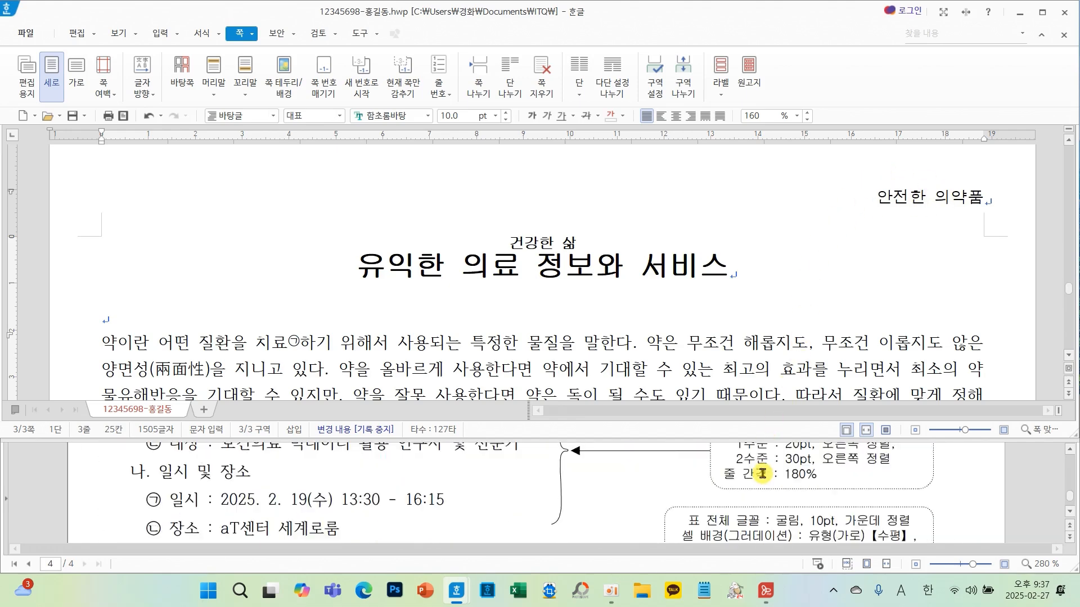
{"action": "scroll", "coordinate": [762, 474], "scroll_direction": "down", "scroll_amount": 2}
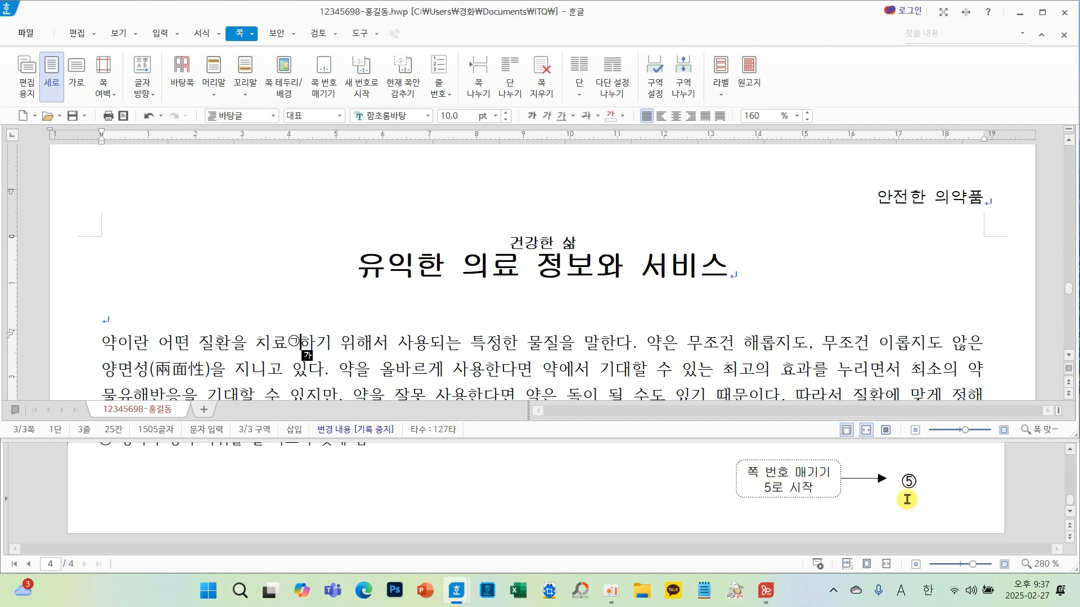
{"action": "left_click", "coordinate": [350, 272]}
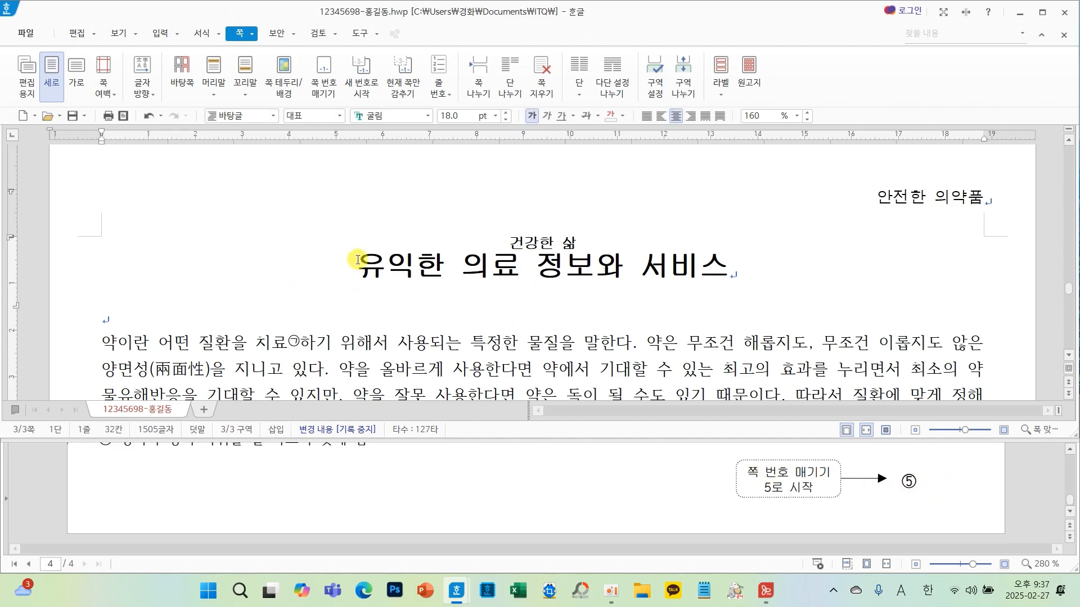
{"action": "left_click", "coordinate": [327, 84]}
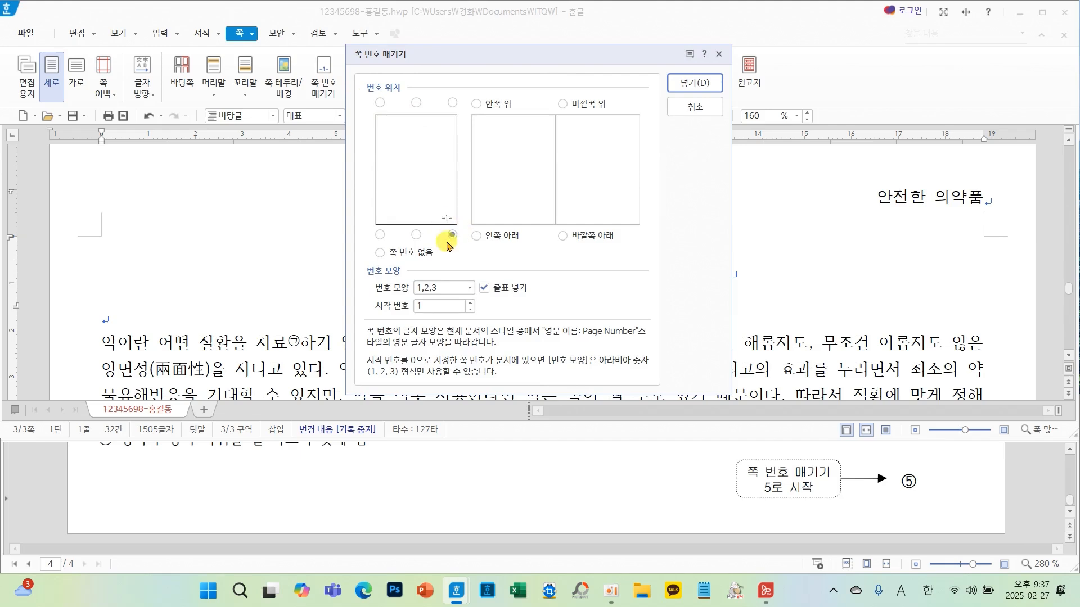
{"action": "left_click", "coordinate": [504, 288]}
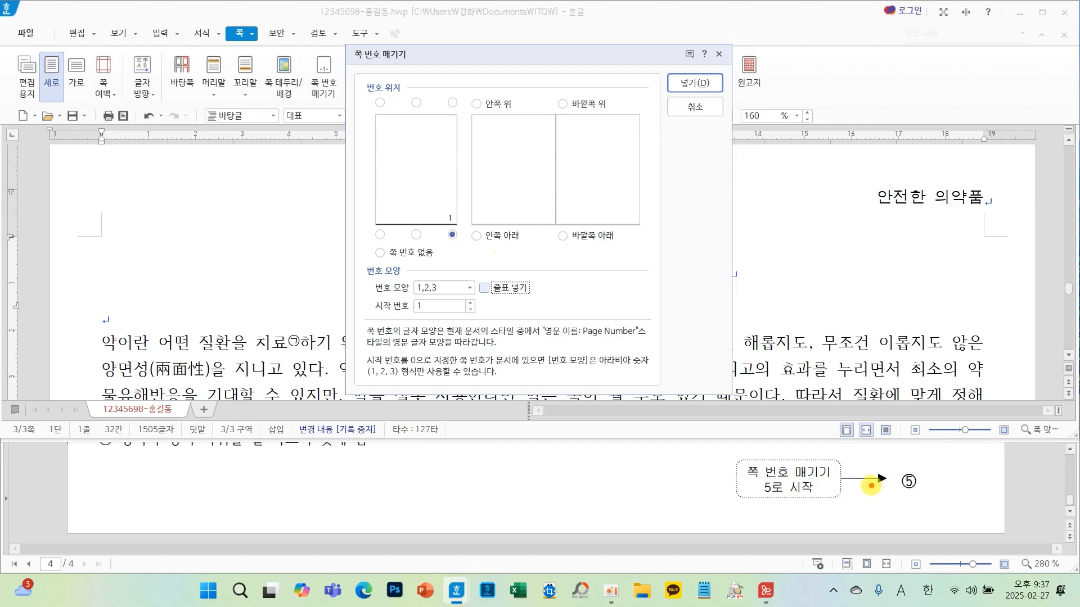
{"action": "left_click_drag", "start_coordinate": [870, 486], "coordinate": [978, 481]}
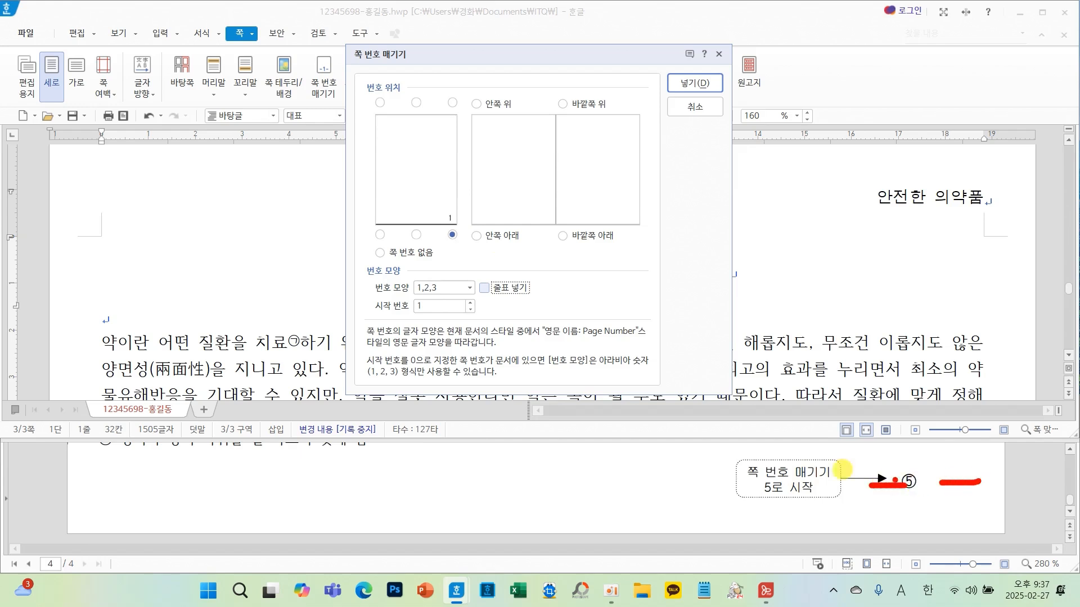
{"action": "mouse_move", "coordinate": [551, 304]}
{"action": "left_mouse_down"}
{"action": "mouse_move", "coordinate": [473, 305]}
{"action": "mouse_move", "coordinate": [522, 302]}
{"action": "left_mouse_up"}
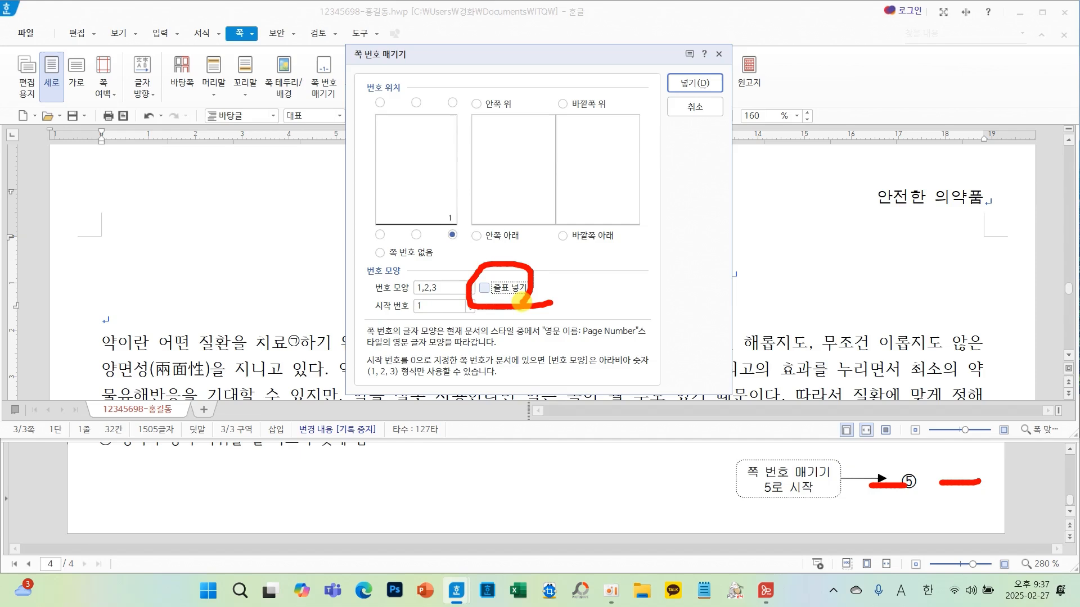
{"action": "left_click", "coordinate": [470, 288]}
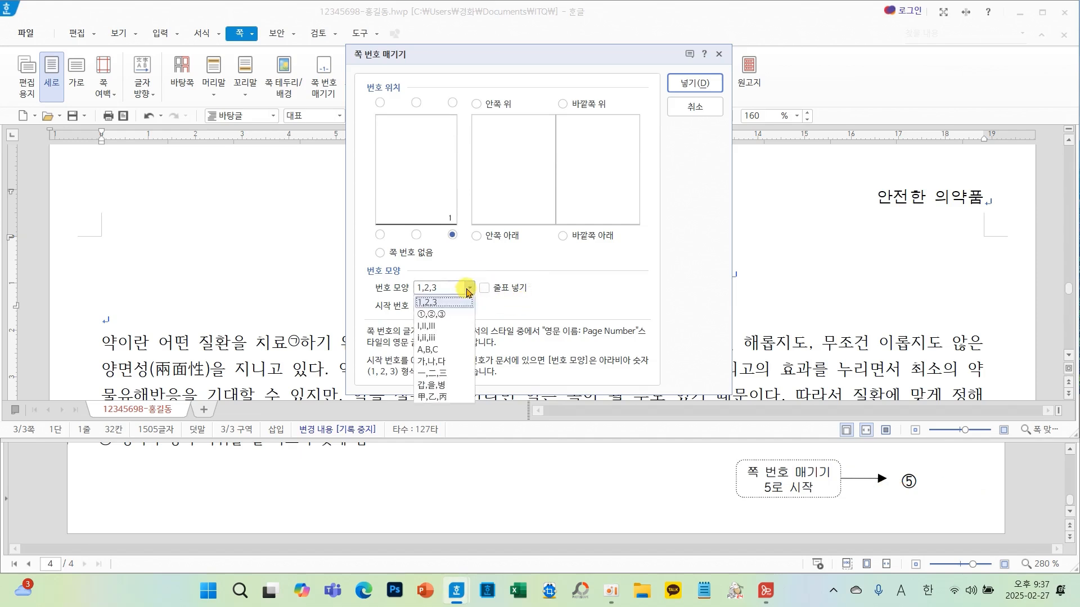
{"action": "left_click", "coordinate": [436, 320]}
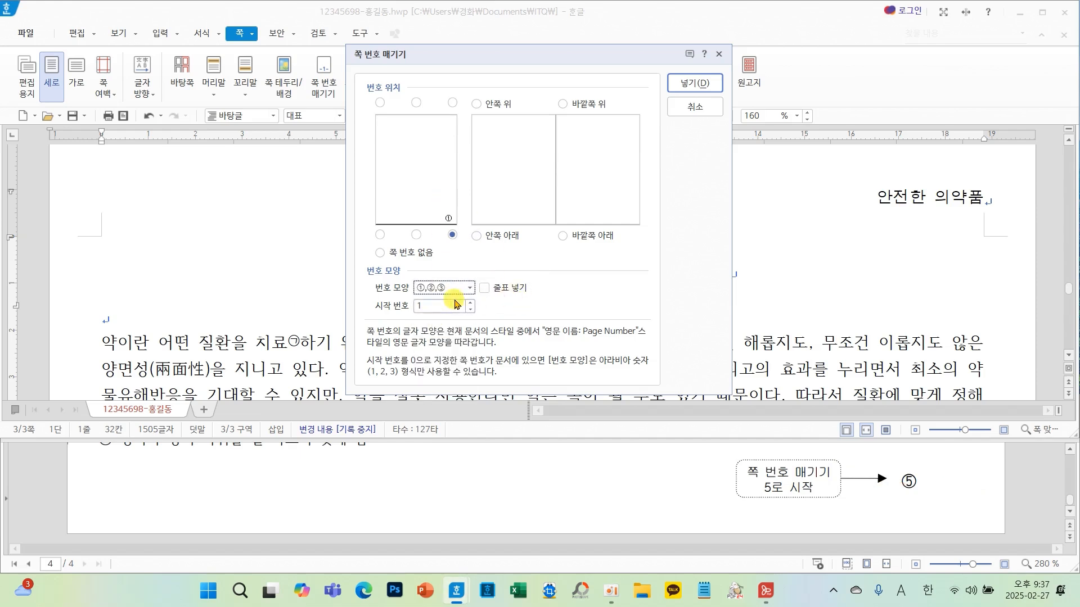
{"action": "left_click", "coordinate": [682, 84]}
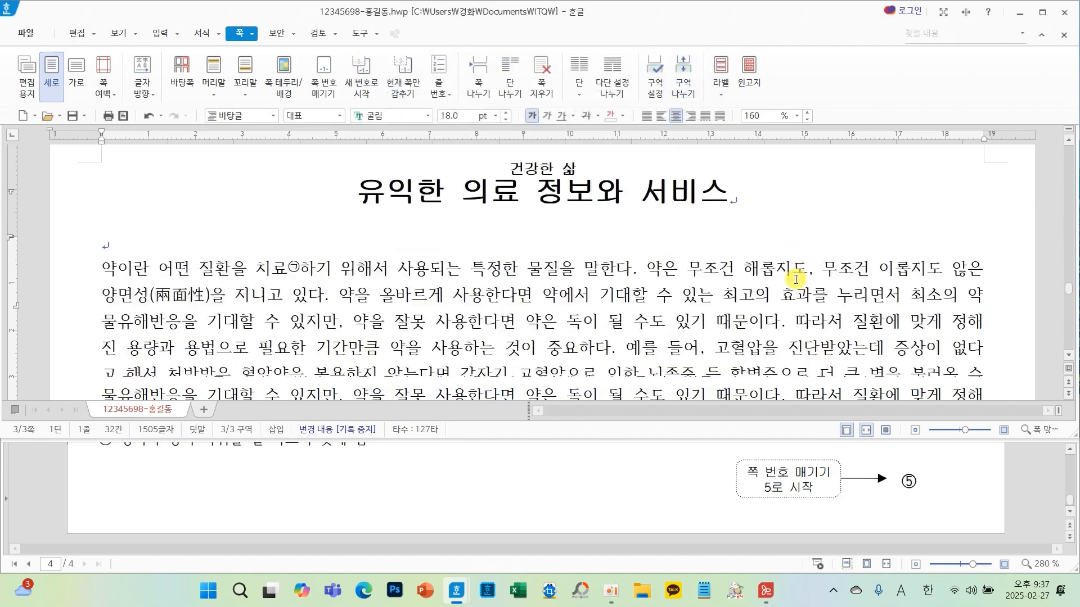
- Restart page numbering at 5 on this page
{"action": "scroll", "coordinate": [788, 279], "scroll_direction": "down", "scroll_amount": 10}
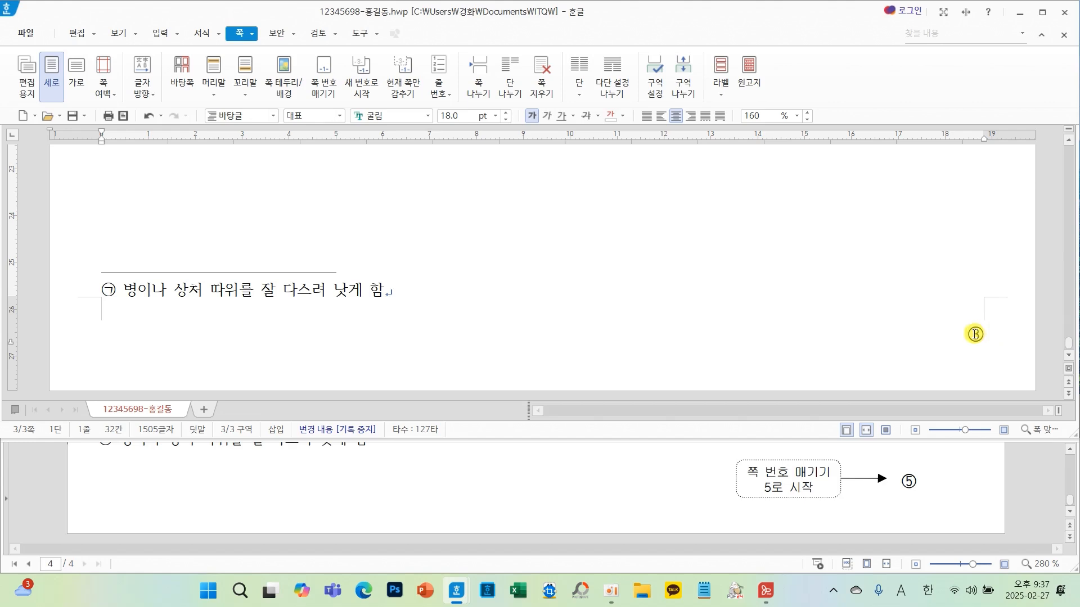
{"action": "left_click", "coordinate": [365, 78]}
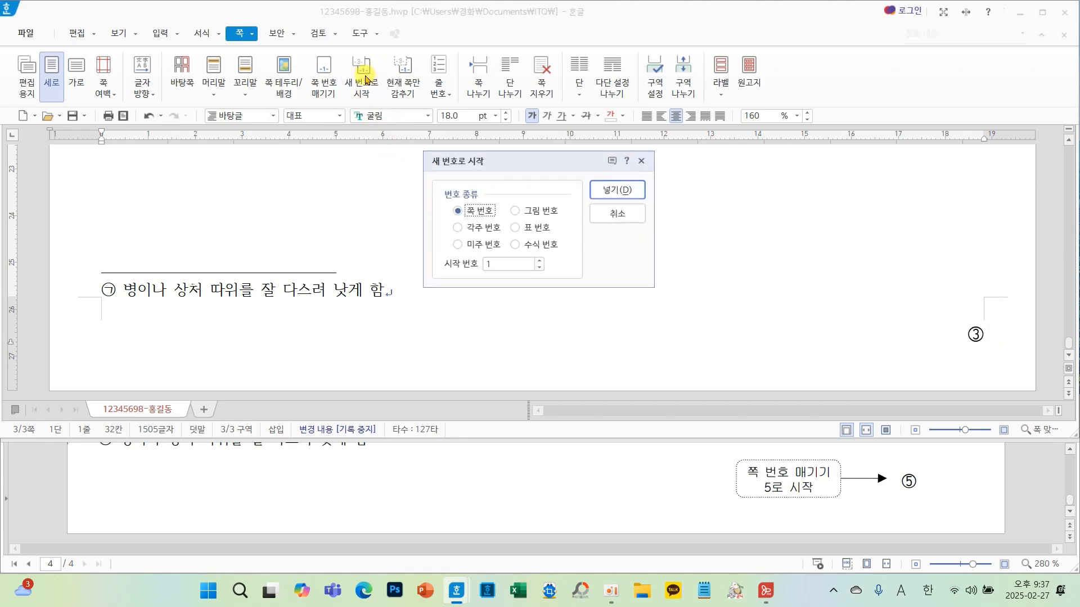
{"action": "left_click", "coordinate": [538, 261]}
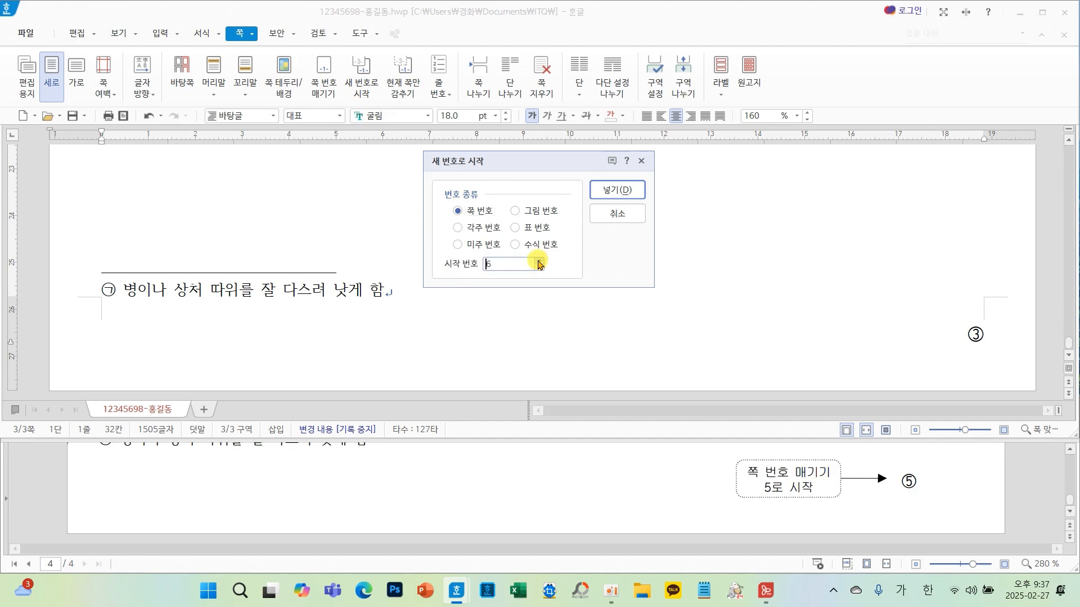
{"action": "left_click", "coordinate": [539, 268]}
{"action": "left_click", "coordinate": [617, 190]}
- Scroll through the document and compare it with the reference sheet
{"action": "scroll", "coordinate": [949, 320], "scroll_direction": "down", "scroll_amount": 10}
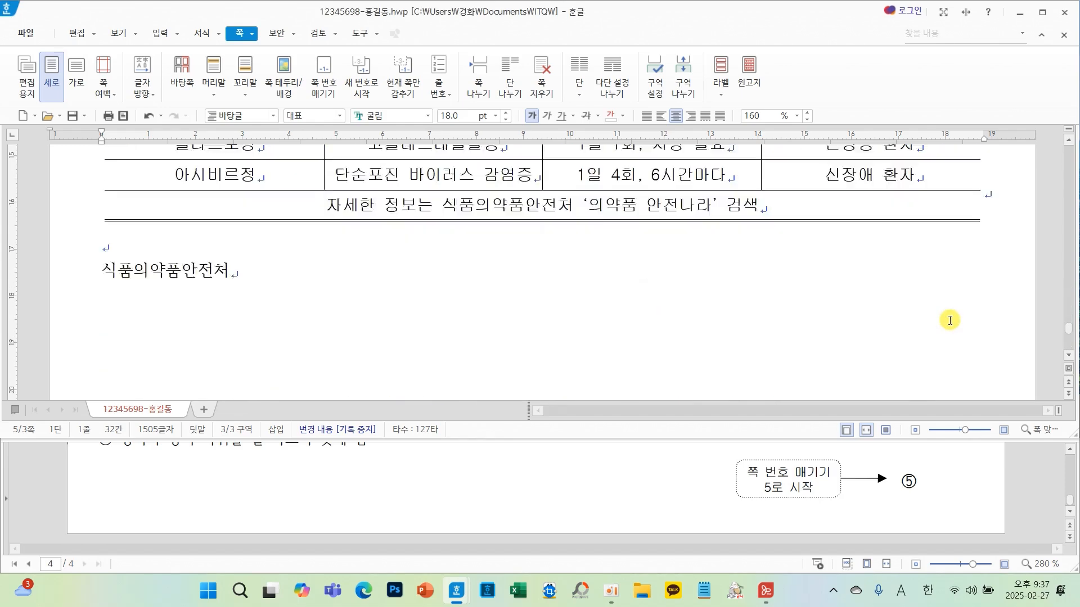
{"action": "scroll", "coordinate": [949, 320], "scroll_direction": "down", "scroll_amount": 5}
{"action": "scroll", "coordinate": [603, 475], "scroll_direction": "up", "scroll_amount": 3}
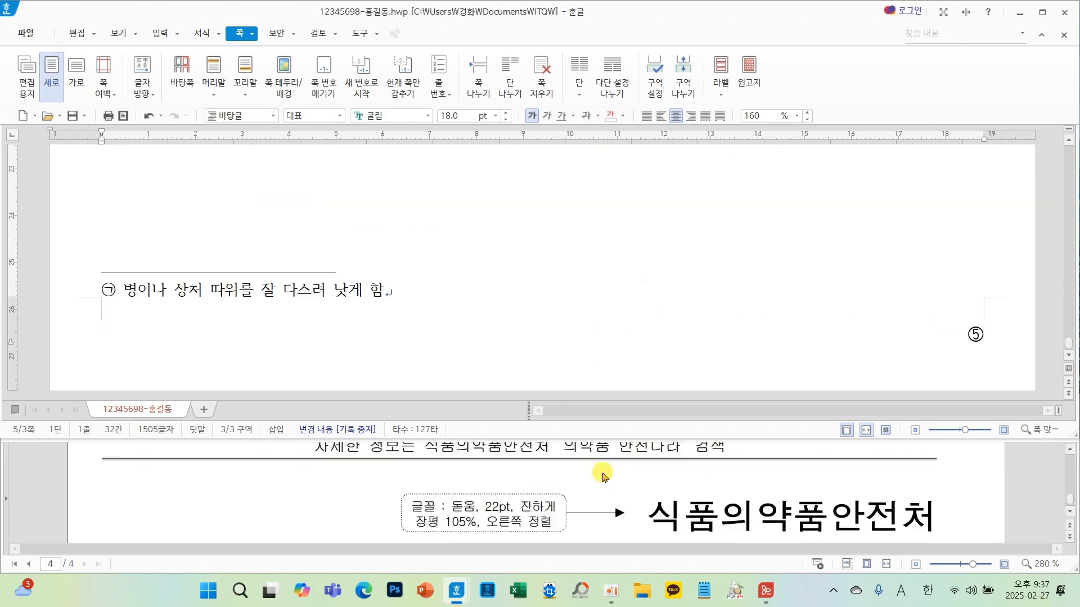
{"action": "scroll", "coordinate": [603, 475], "scroll_direction": "up", "scroll_amount": 10}
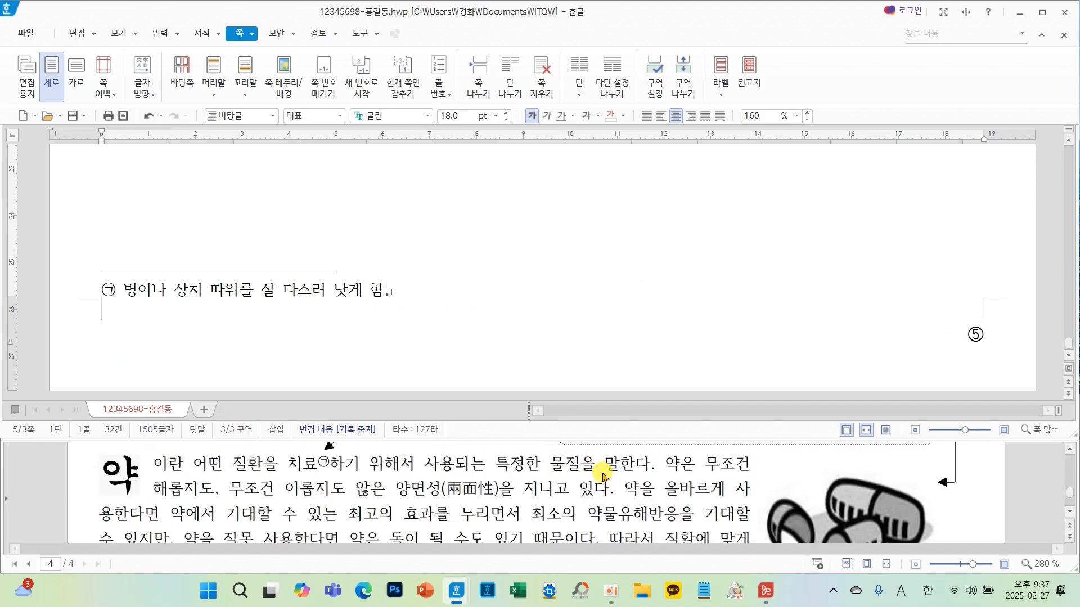
{"action": "scroll", "coordinate": [602, 458], "scroll_direction": "up", "scroll_amount": 2}
{"action": "scroll", "coordinate": [573, 345], "scroll_direction": "up", "scroll_amount": 15}
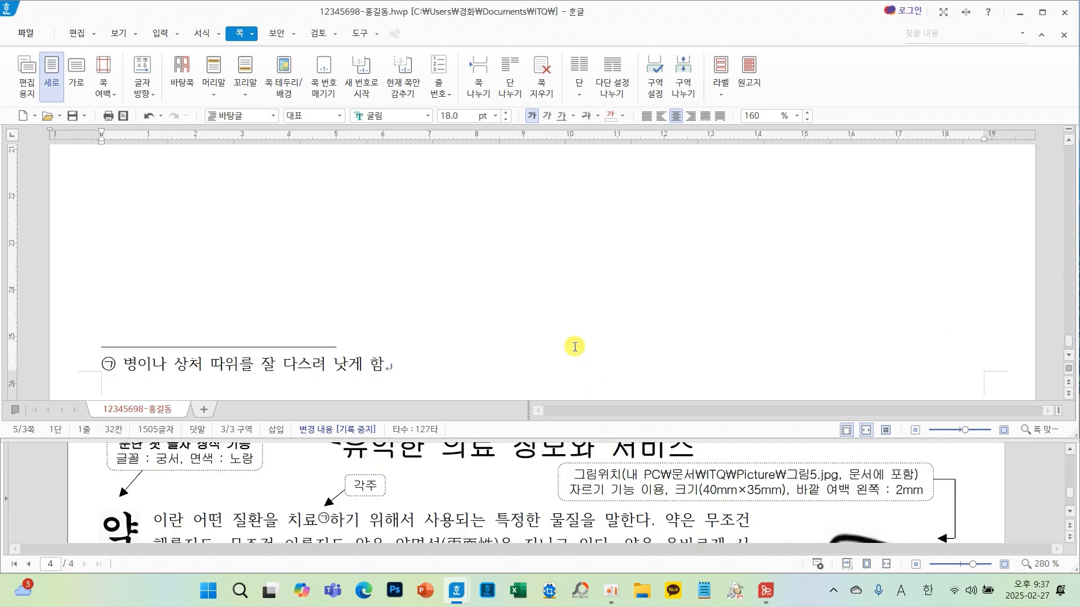
{"action": "scroll", "coordinate": [574, 346], "scroll_direction": "up", "scroll_amount": 6}
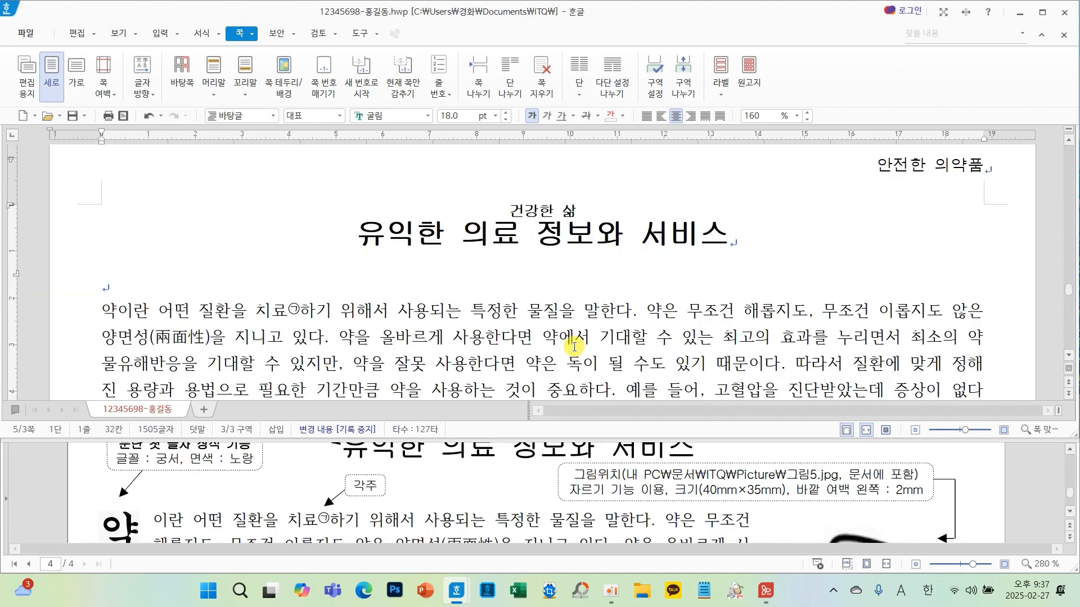
{"action": "scroll", "coordinate": [574, 346], "scroll_direction": "down", "scroll_amount": 3}
{"action": "scroll", "coordinate": [574, 346], "scroll_direction": "down", "scroll_amount": 3}
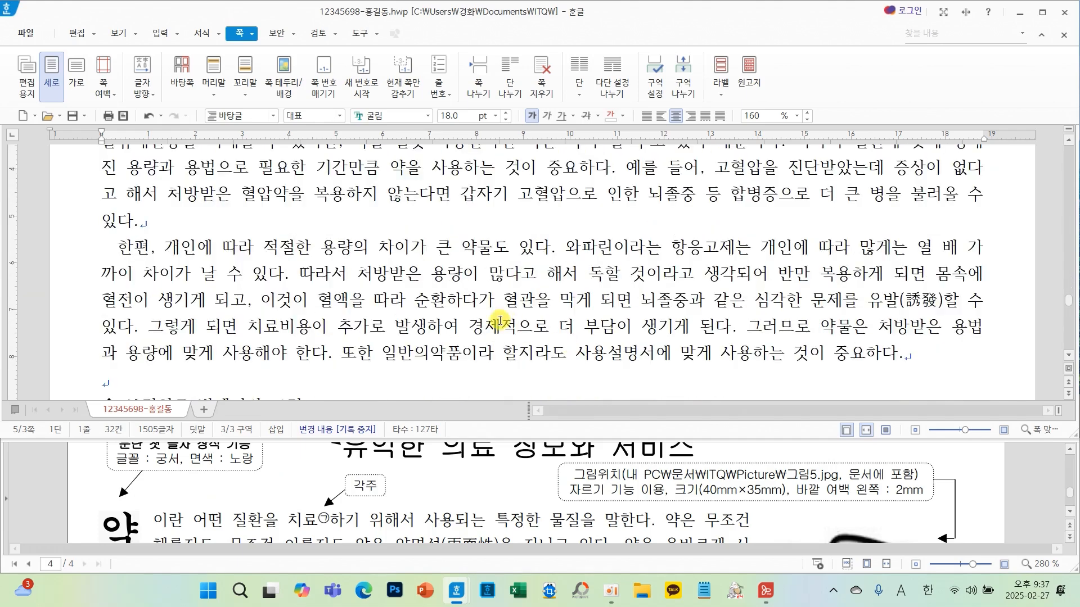
{"action": "scroll", "coordinate": [500, 319], "scroll_direction": "up", "scroll_amount": 1}
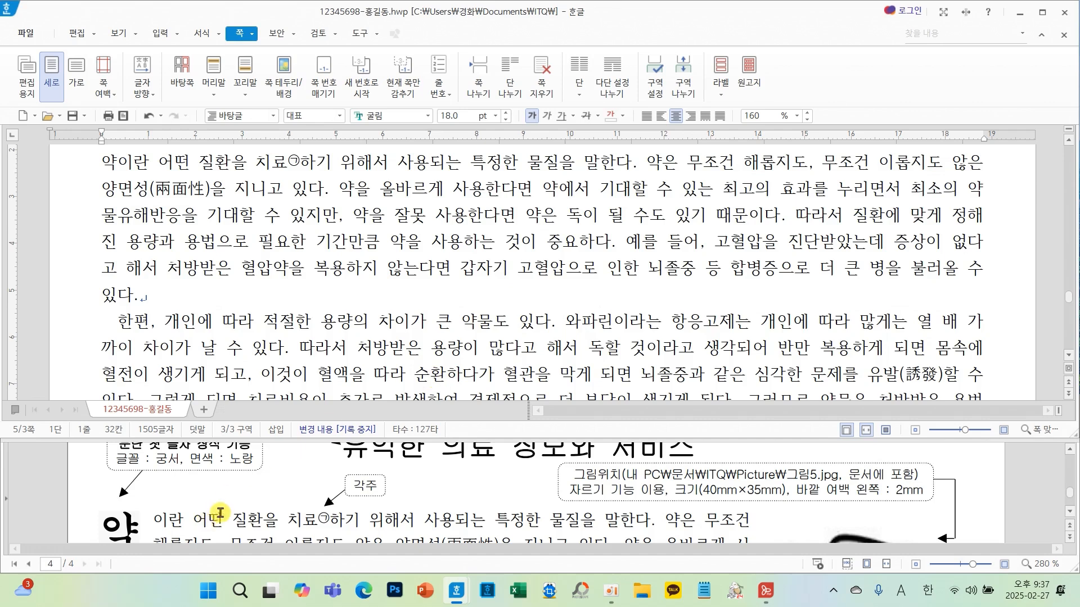
- Insert an empty line above the first body paragraph
{"action": "scroll", "coordinate": [220, 512], "scroll_direction": "up", "scroll_amount": 2}
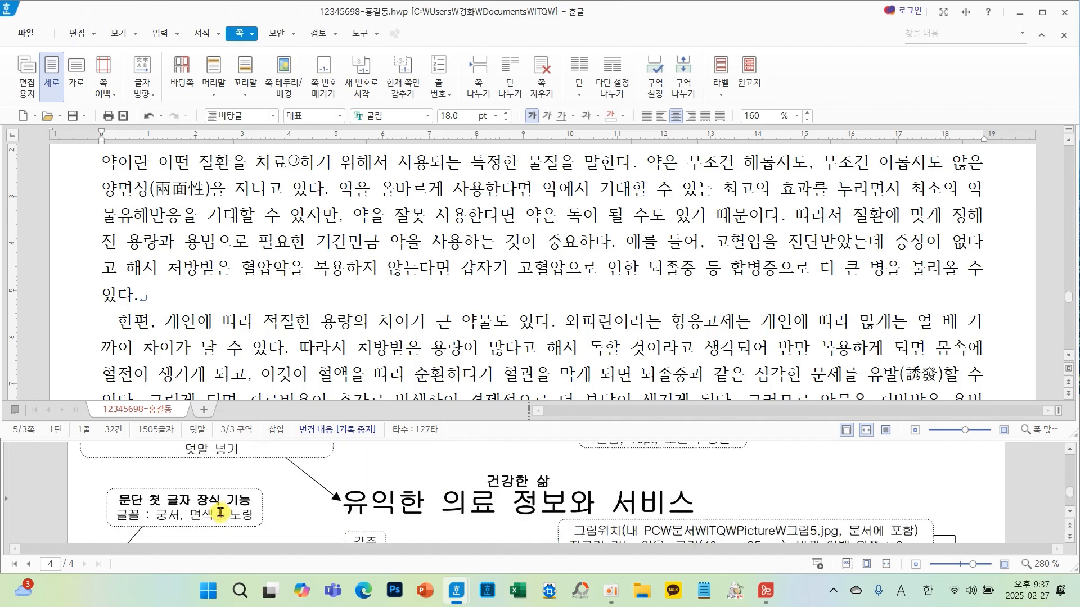
{"action": "left_click", "coordinate": [101, 160]}
{"action": "key", "text": "Return"}
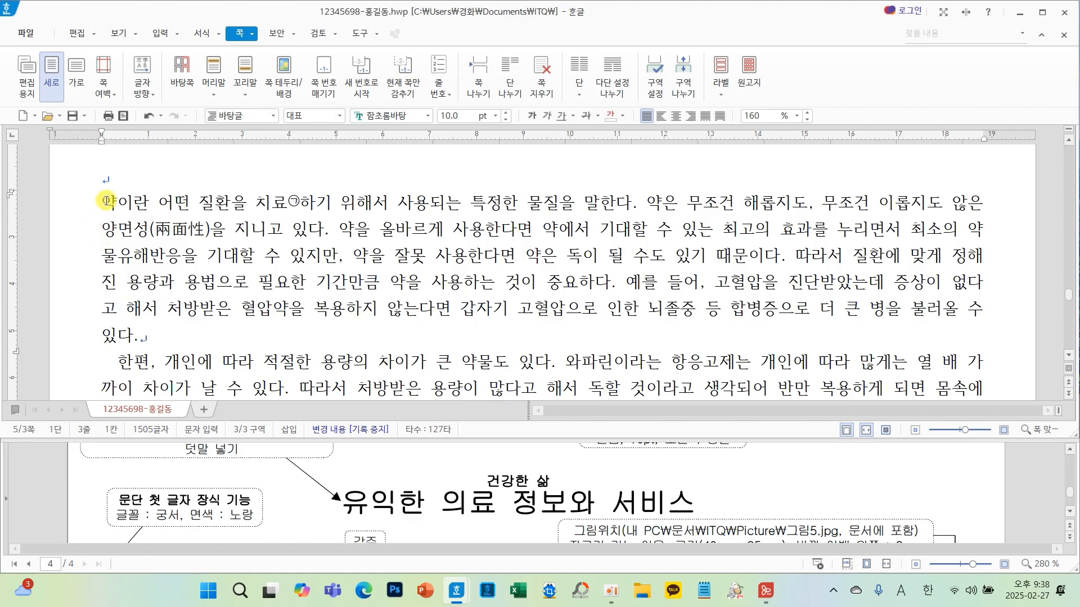
- Apply a two-line drop cap to the first paragraph's opening letter with 궁서 font and yellow fill
{"action": "left_click", "coordinate": [202, 33]}
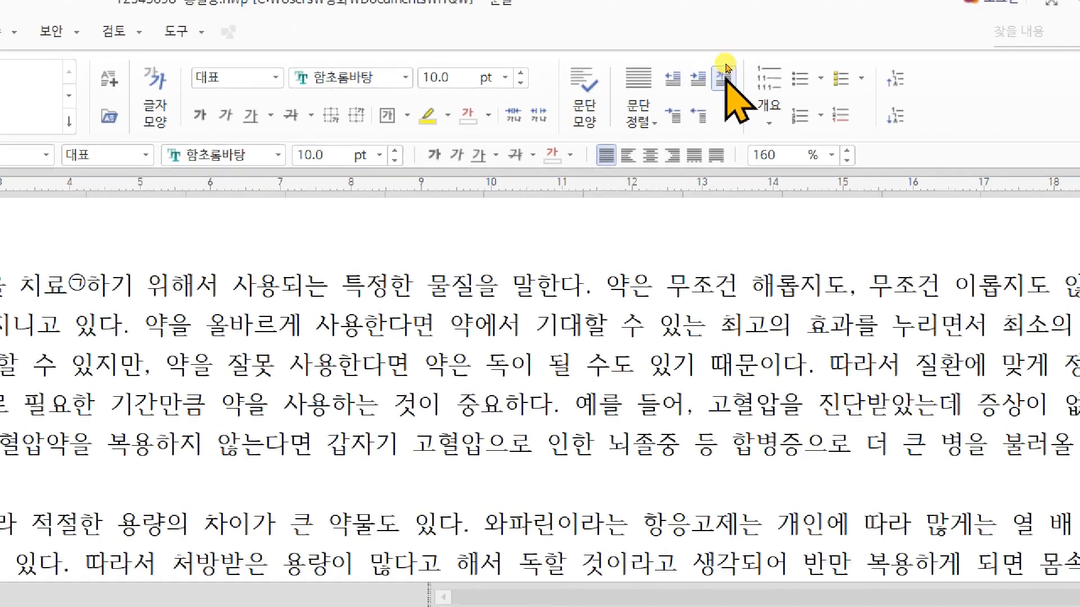
{"action": "left_click", "coordinate": [724, 78]}
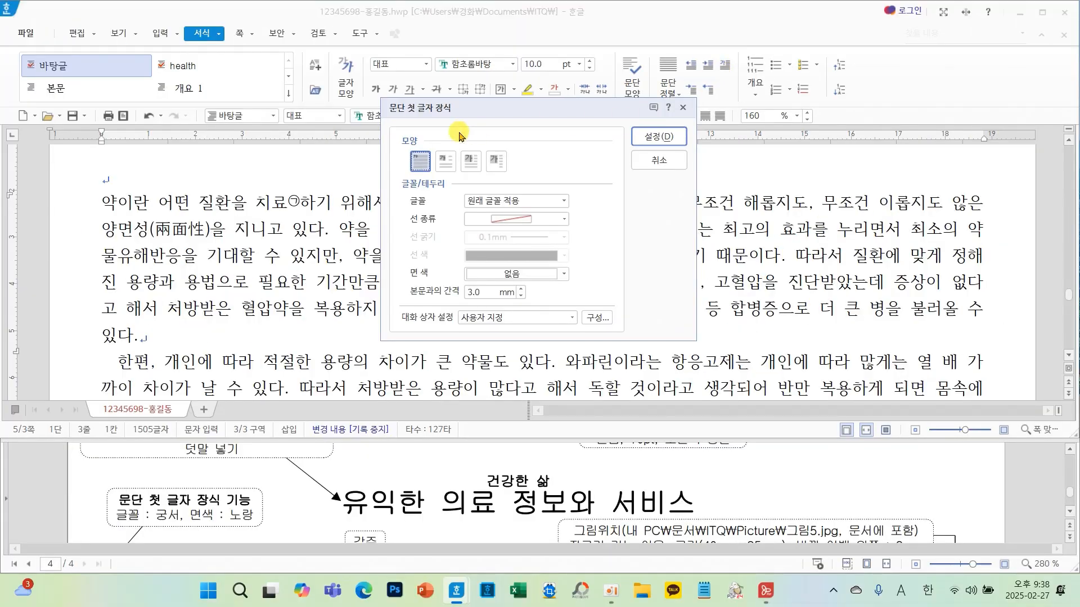
{"action": "left_click", "coordinate": [446, 162]}
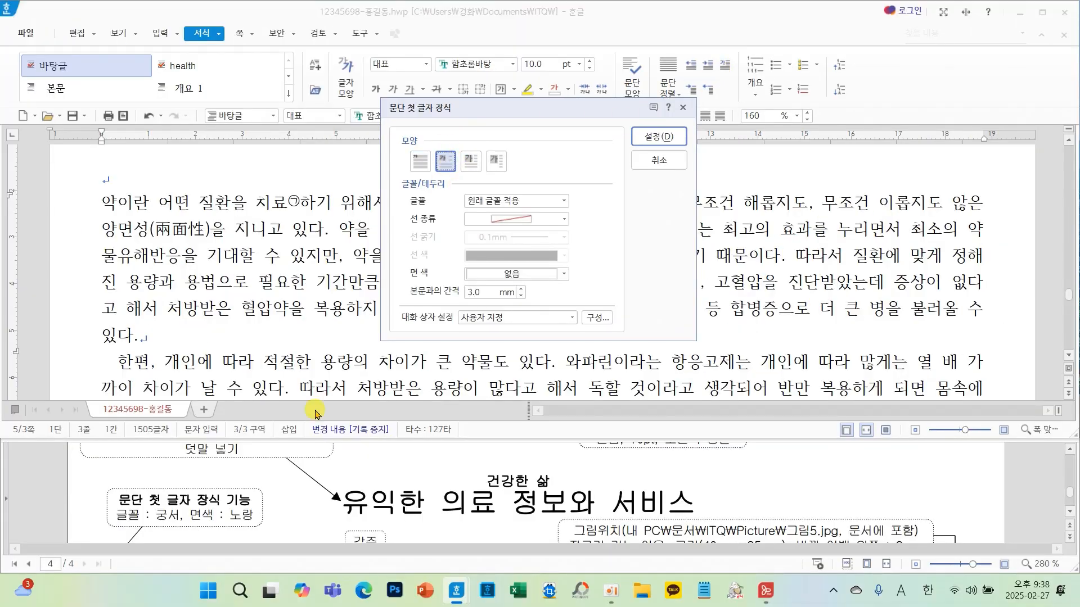
{"action": "scroll", "coordinate": [269, 481], "scroll_direction": "down", "scroll_amount": 2}
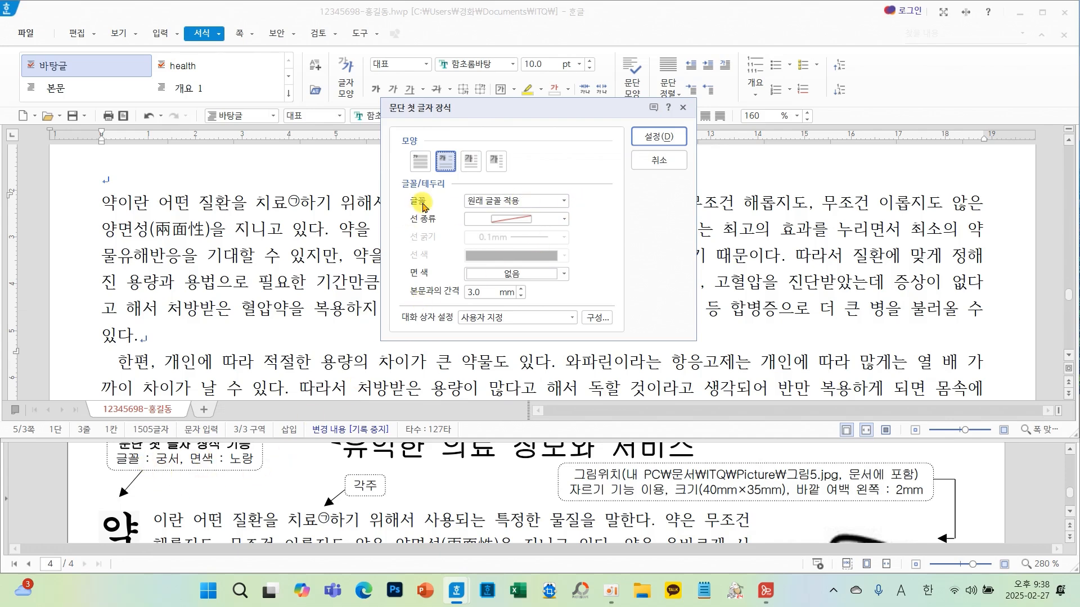
{"action": "left_click", "coordinate": [564, 201]}
{"action": "left_click", "coordinate": [504, 280]}
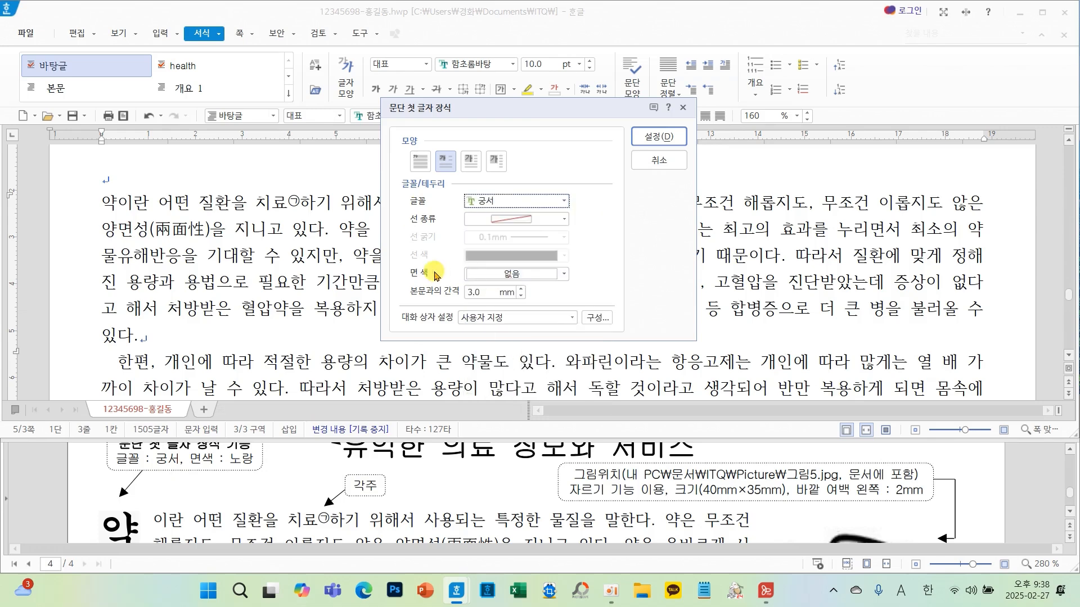
{"action": "left_click", "coordinate": [492, 274]}
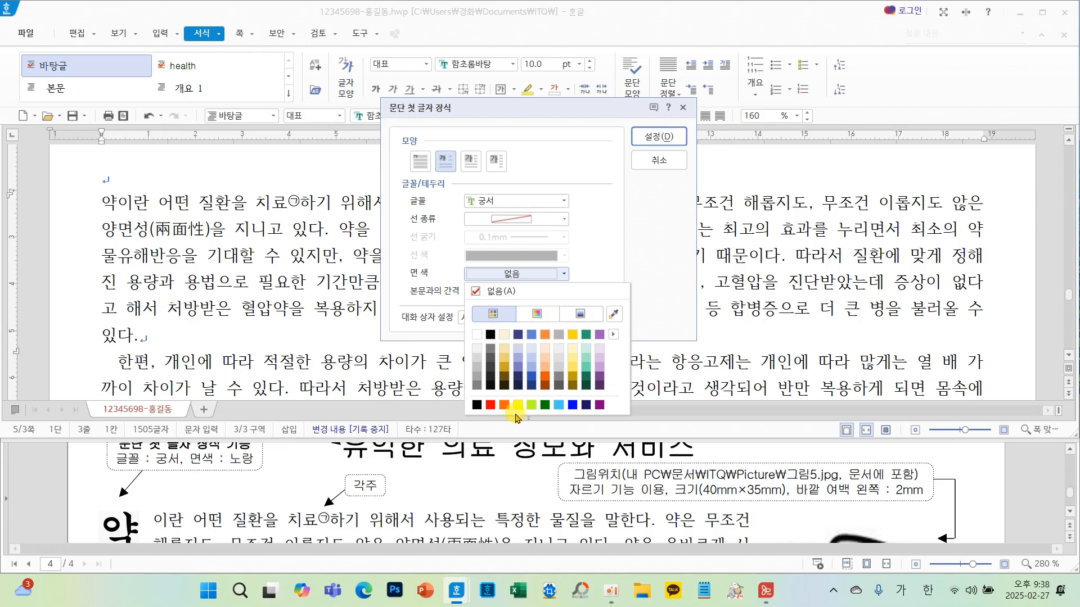
{"action": "left_click", "coordinate": [518, 405]}
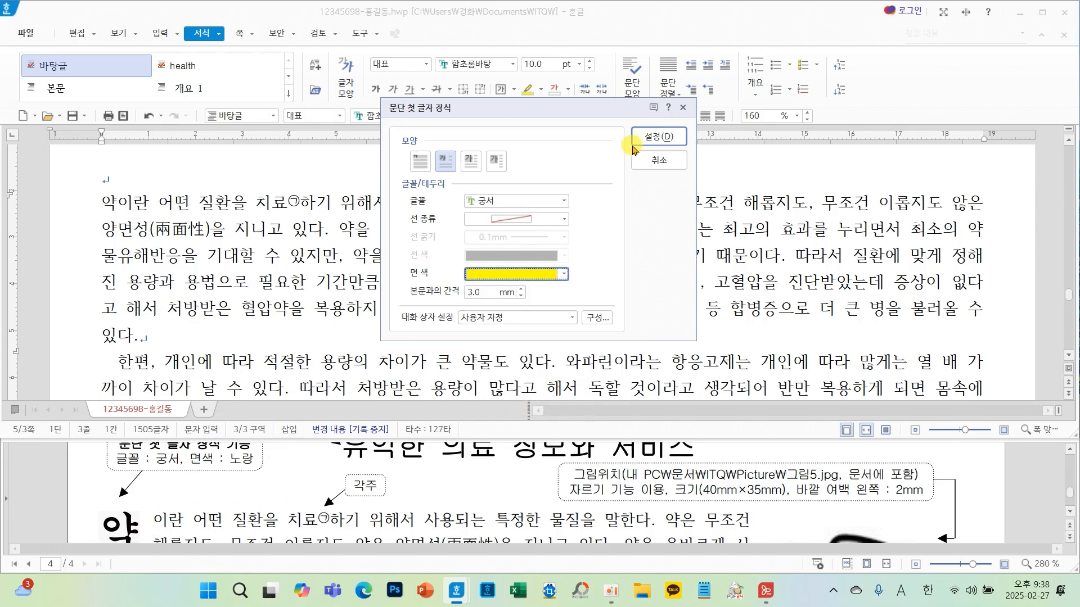
{"action": "left_click", "coordinate": [652, 137]}
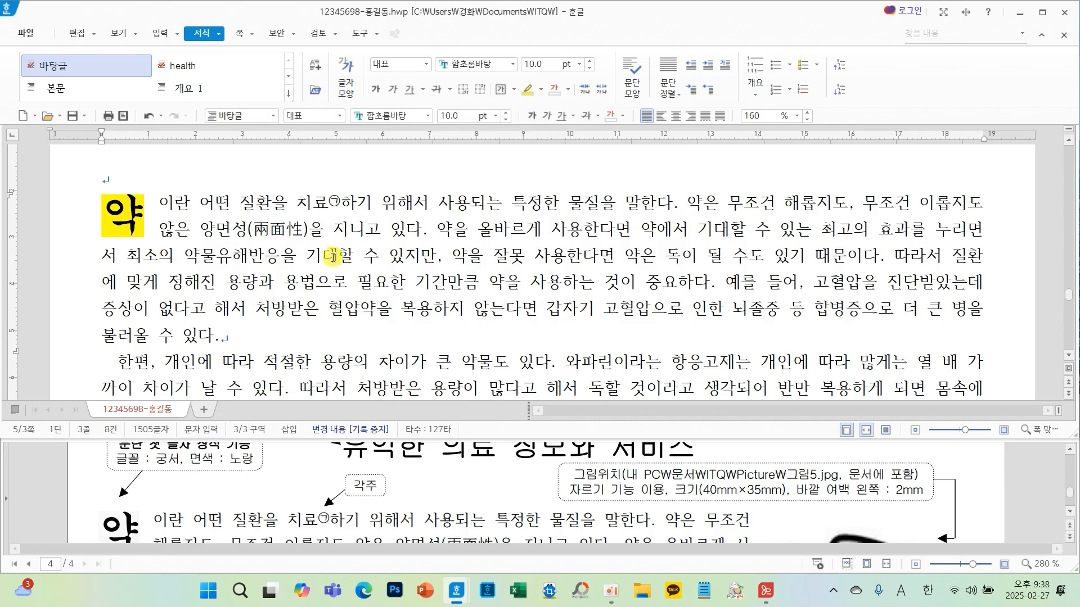
- Insert 그림5 from the ITQ Picture folder, embedded in the document, drawing it inside the first paragraph
{"action": "scroll", "coordinate": [223, 529], "scroll_direction": "down", "scroll_amount": 2}
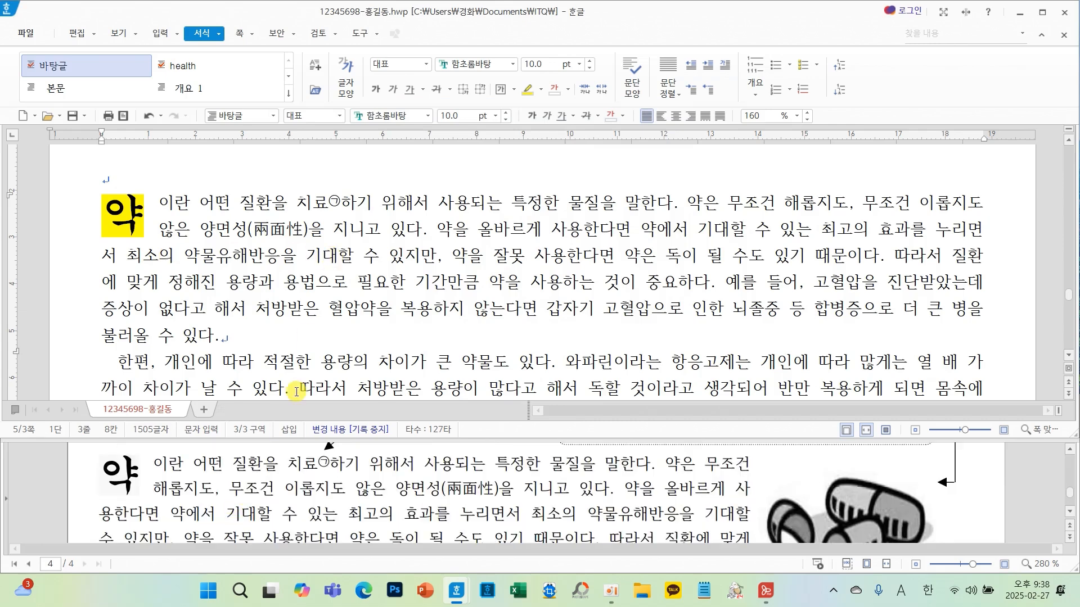
{"action": "scroll", "coordinate": [318, 520], "scroll_direction": "up", "scroll_amount": 2}
{"action": "scroll", "coordinate": [422, 495], "scroll_direction": "down", "scroll_amount": 2}
{"action": "scroll", "coordinate": [450, 488], "scroll_direction": "down", "scroll_amount": 2}
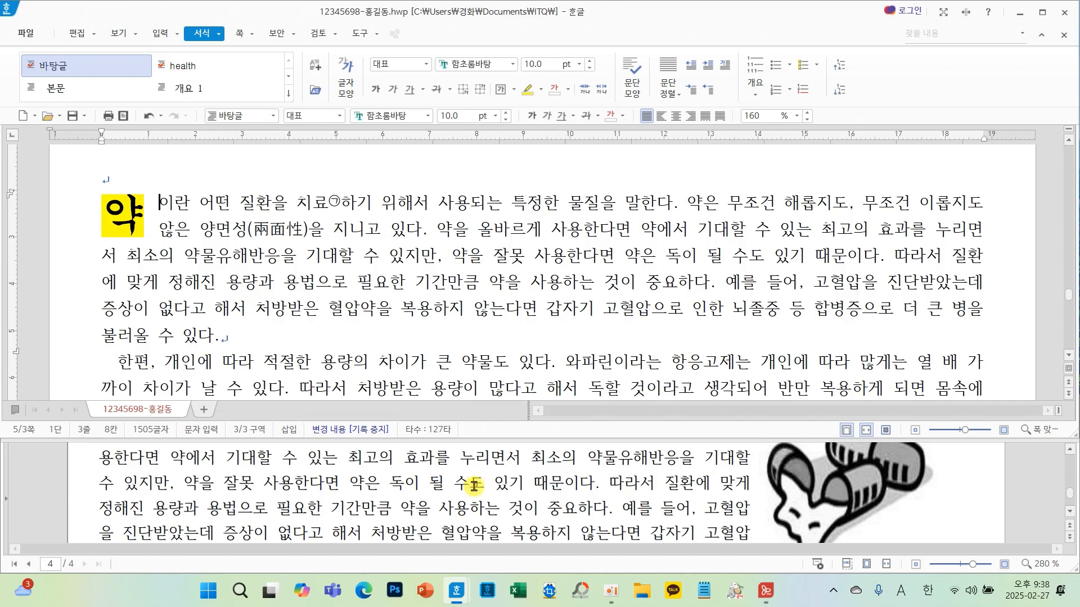
{"action": "scroll", "coordinate": [901, 516], "scroll_direction": "up", "scroll_amount": 2}
{"action": "scroll", "coordinate": [878, 512], "scroll_direction": "up", "scroll_amount": 2}
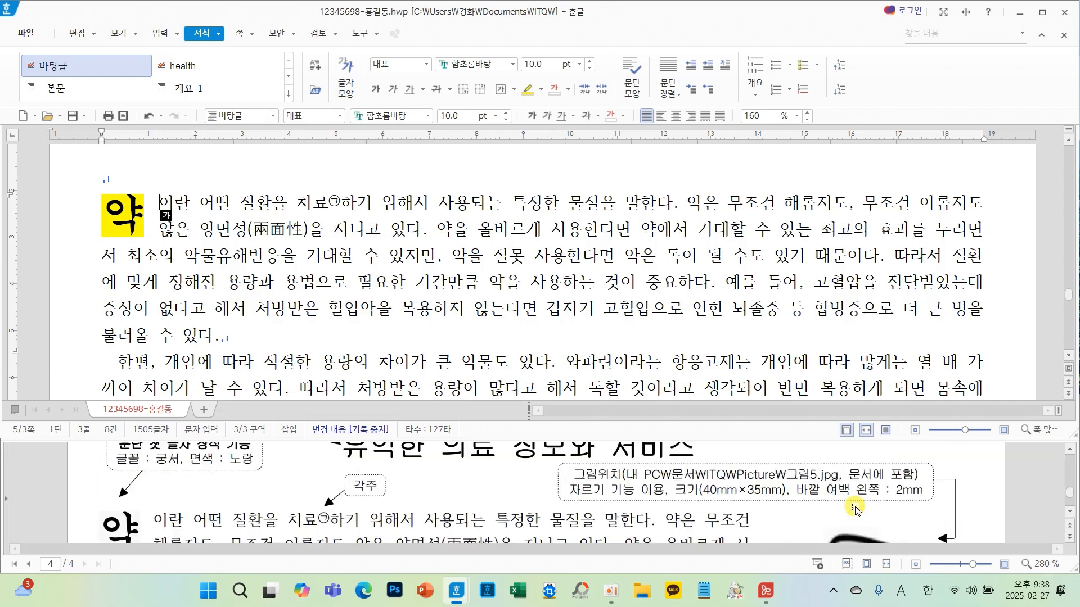
{"action": "left_click", "coordinate": [492, 275]}
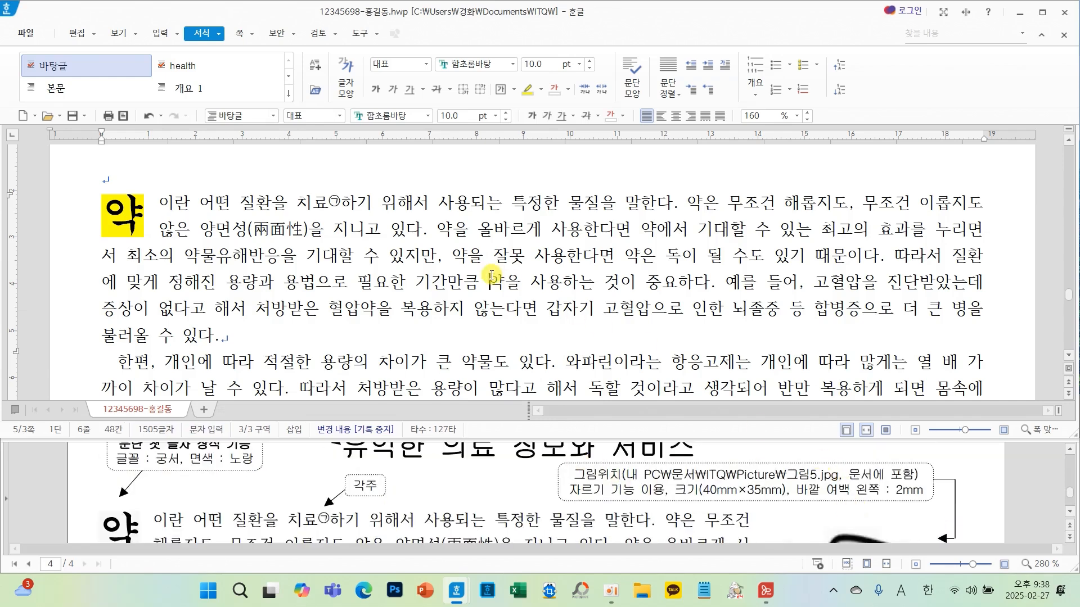
{"action": "left_click", "coordinate": [407, 260]}
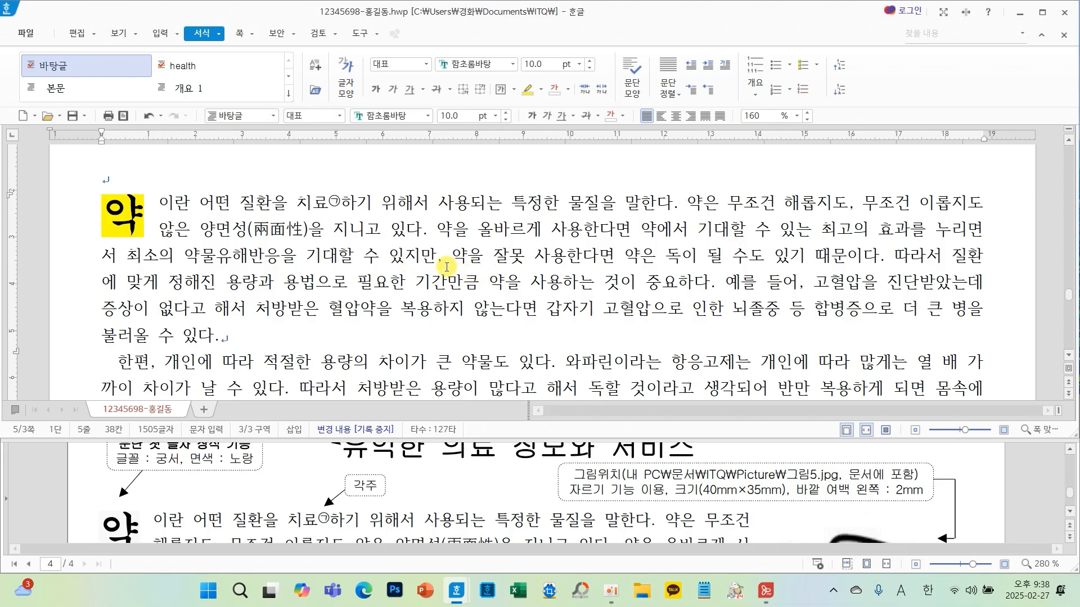
{"action": "left_click", "coordinate": [160, 33]}
{"action": "left_click", "coordinate": [120, 63]}
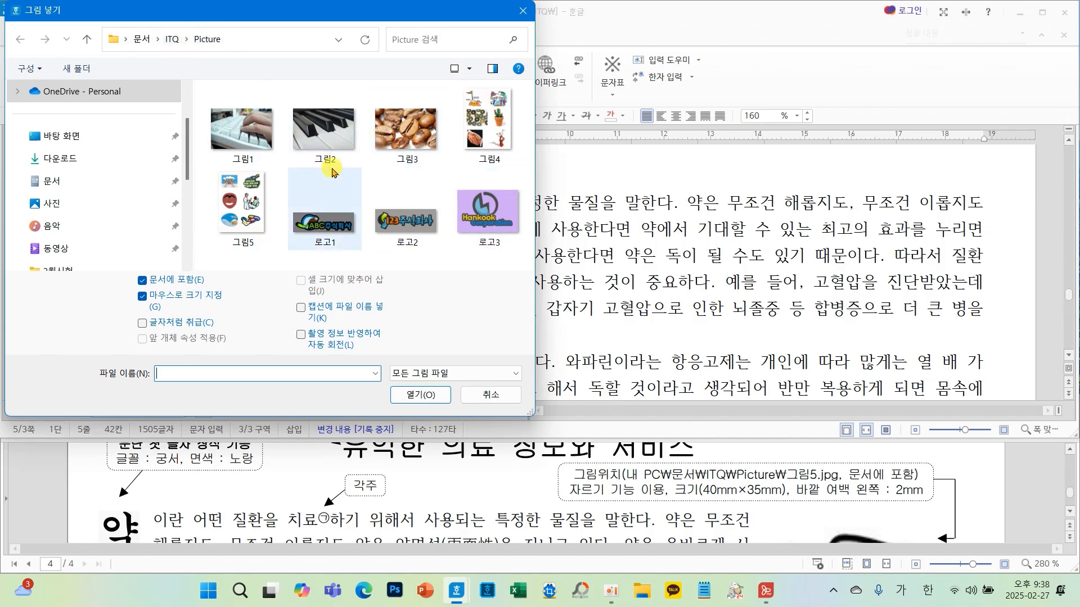
{"action": "left_click", "coordinate": [248, 198]}
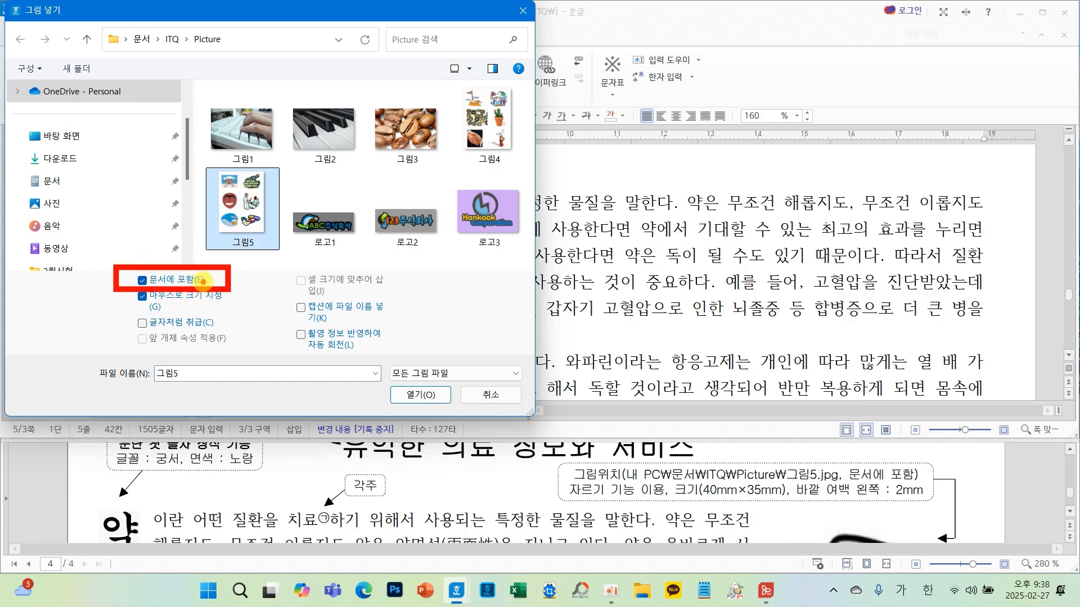
{"action": "left_click", "coordinate": [421, 395]}
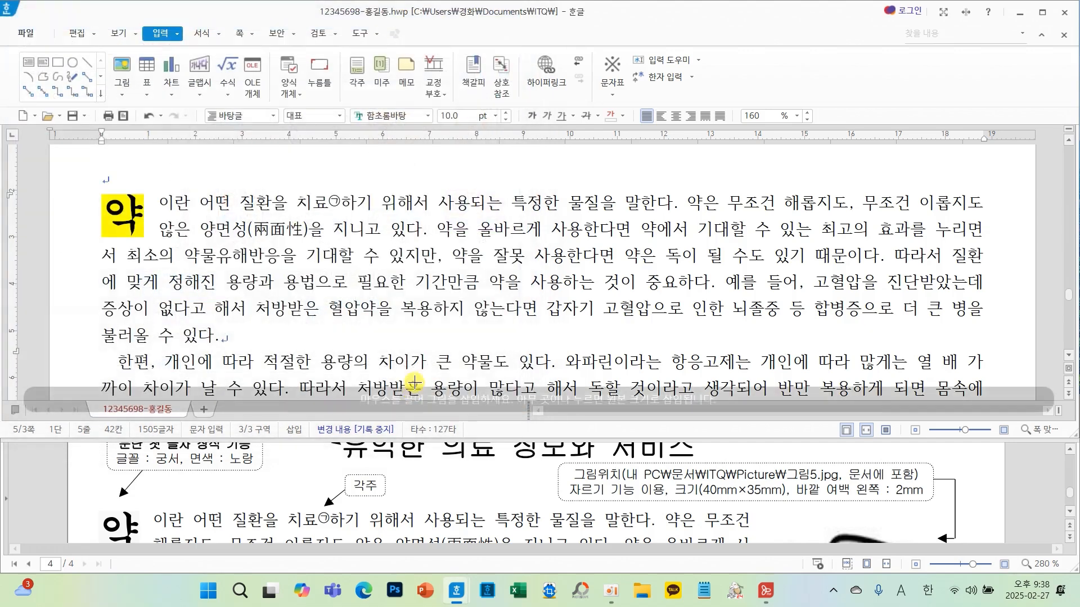
{"action": "left_click_drag", "start_coordinate": [420, 197], "coordinate": [535, 305]}
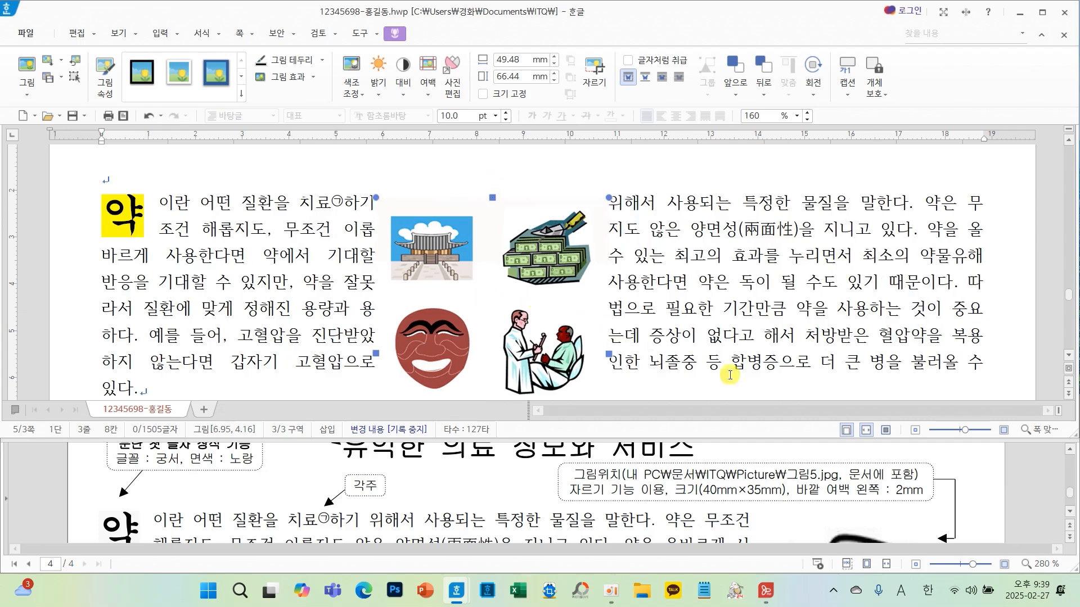
- Crop the inserted picture down to the pill illustration in its lower-right quarter
{"action": "scroll", "coordinate": [850, 496], "scroll_direction": "down", "scroll_amount": 5}
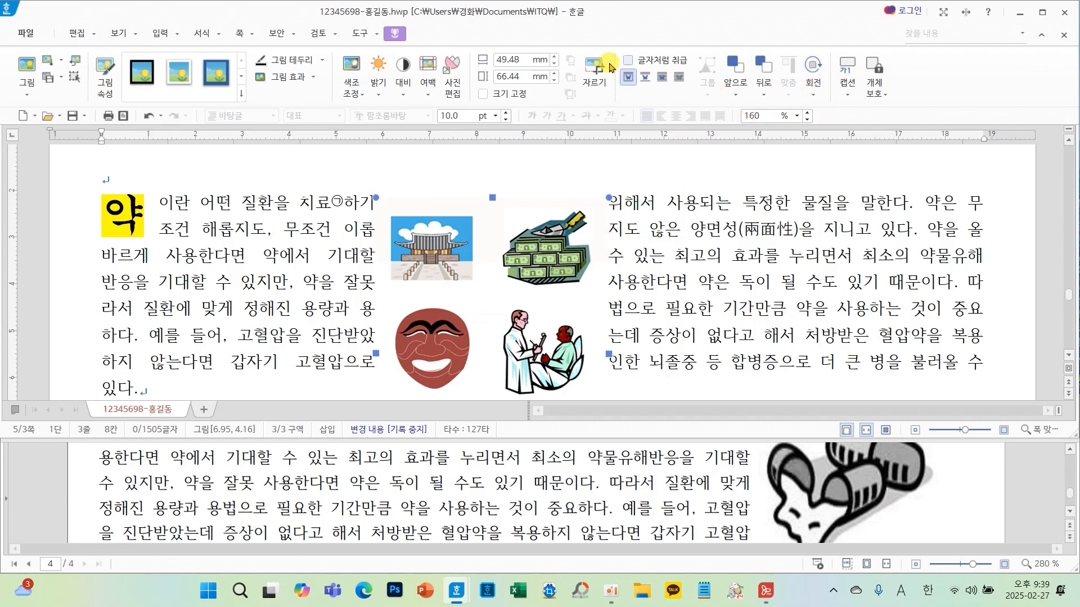
{"action": "left_click", "coordinate": [594, 72]}
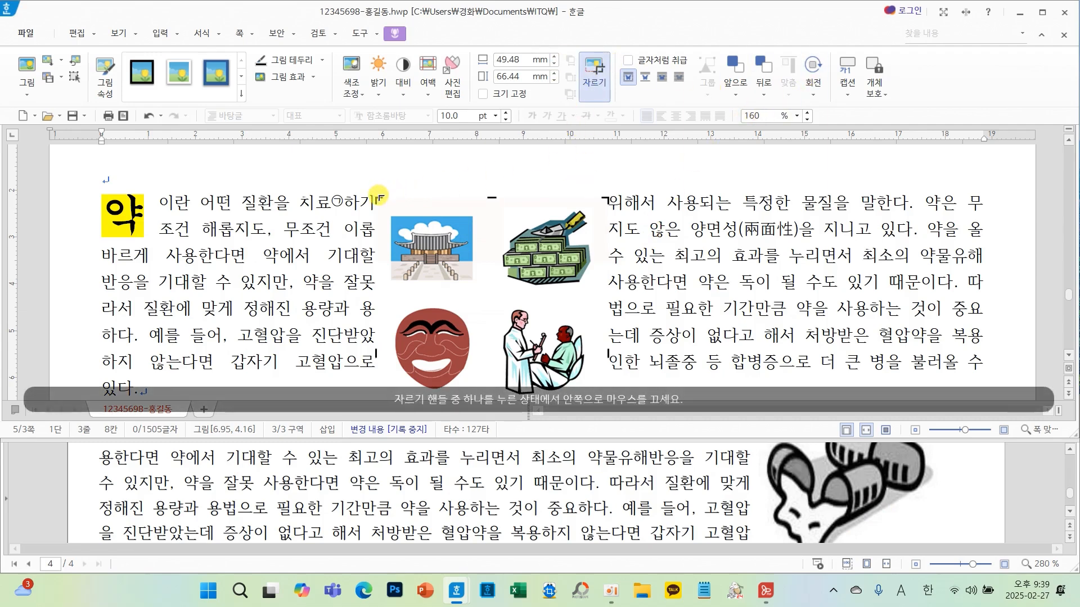
{"action": "left_click_drag", "start_coordinate": [379, 197], "coordinate": [384, 312]}
{"action": "left_click_drag", "start_coordinate": [380, 205], "coordinate": [490, 307]}
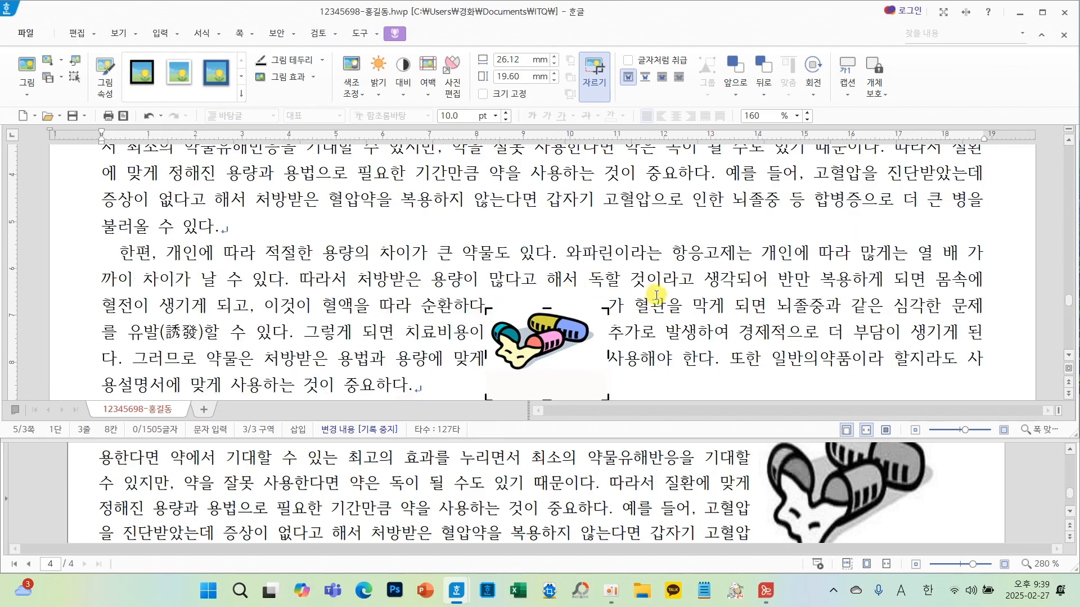
- Tighten the crop's upper edge on the pill illustration and leave cropping mode
{"action": "scroll", "coordinate": [652, 296], "scroll_direction": "down", "scroll_amount": 1}
{"action": "left_click_drag", "start_coordinate": [604, 325], "coordinate": [596, 299]}
{"action": "left_click", "coordinate": [682, 244]}
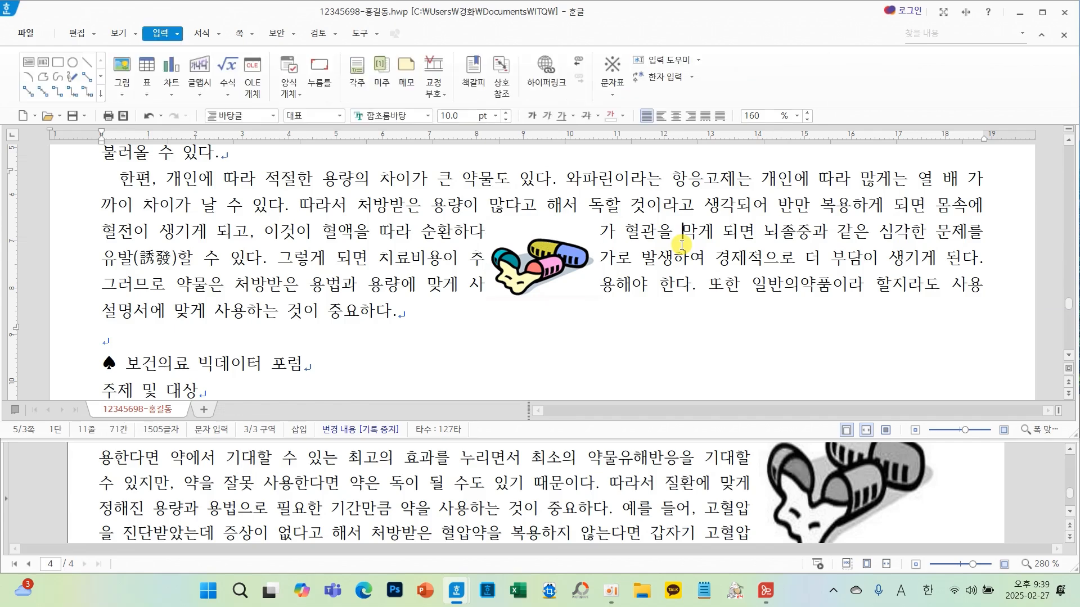
- Set the picture's size to 40 mm by 35 mm and lock the size
{"action": "double_click", "coordinate": [543, 273]}
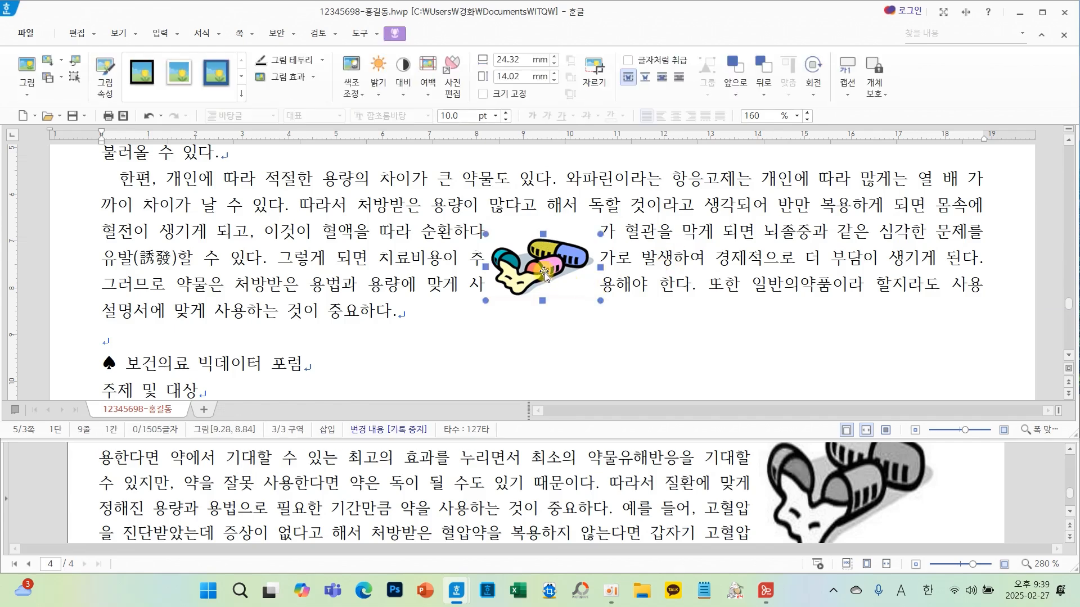
{"action": "scroll", "coordinate": [791, 480], "scroll_direction": "up", "scroll_amount": 3}
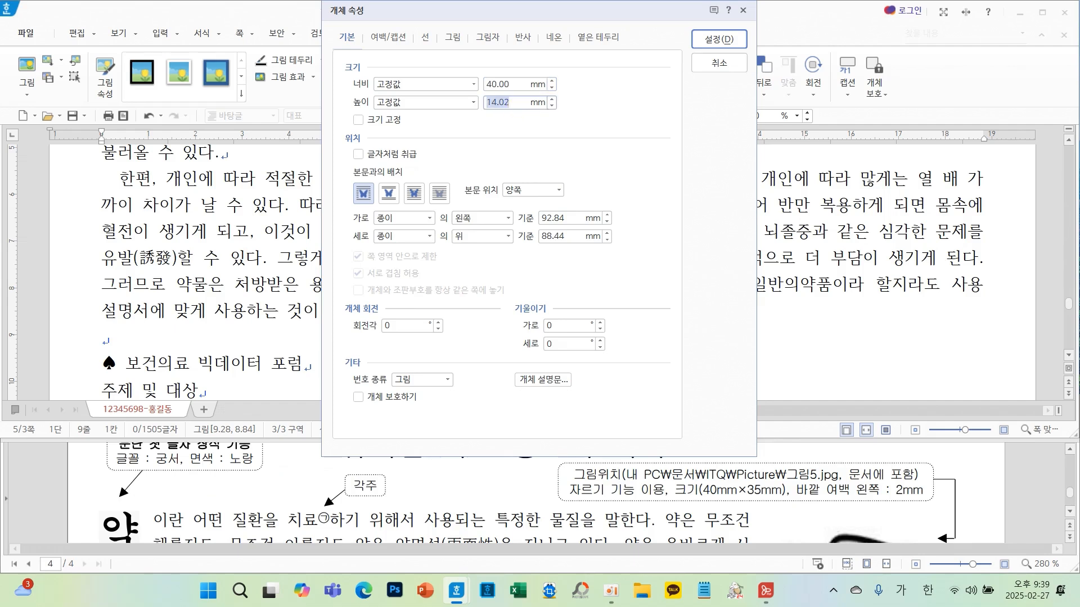
{"action": "left_click", "coordinate": [384, 122]}
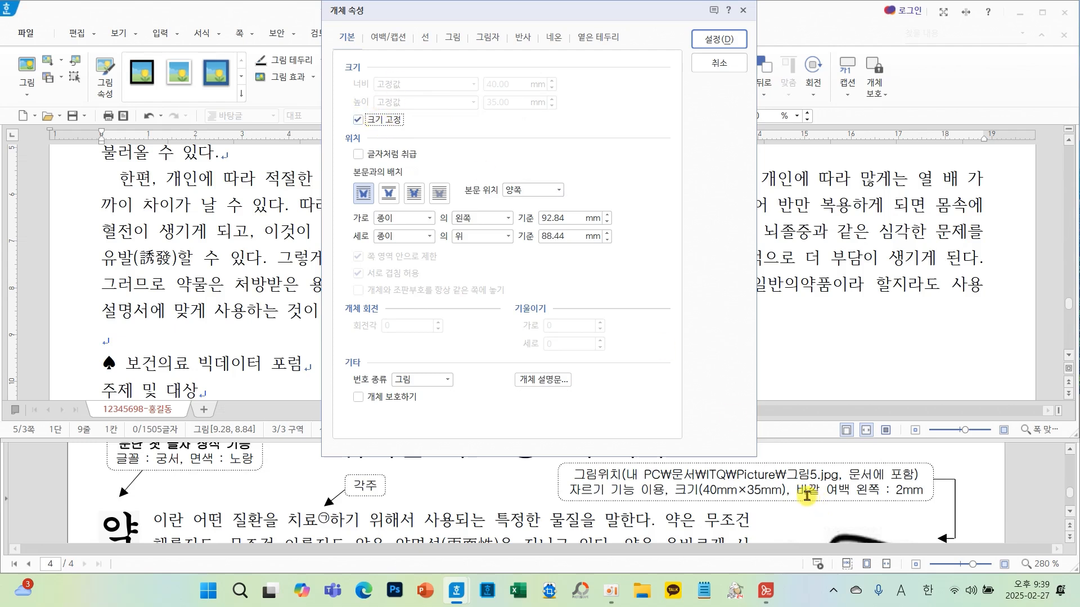
- Set the picture's left outer margin to 2 mm and apply the properties
{"action": "left_click", "coordinate": [388, 35]}
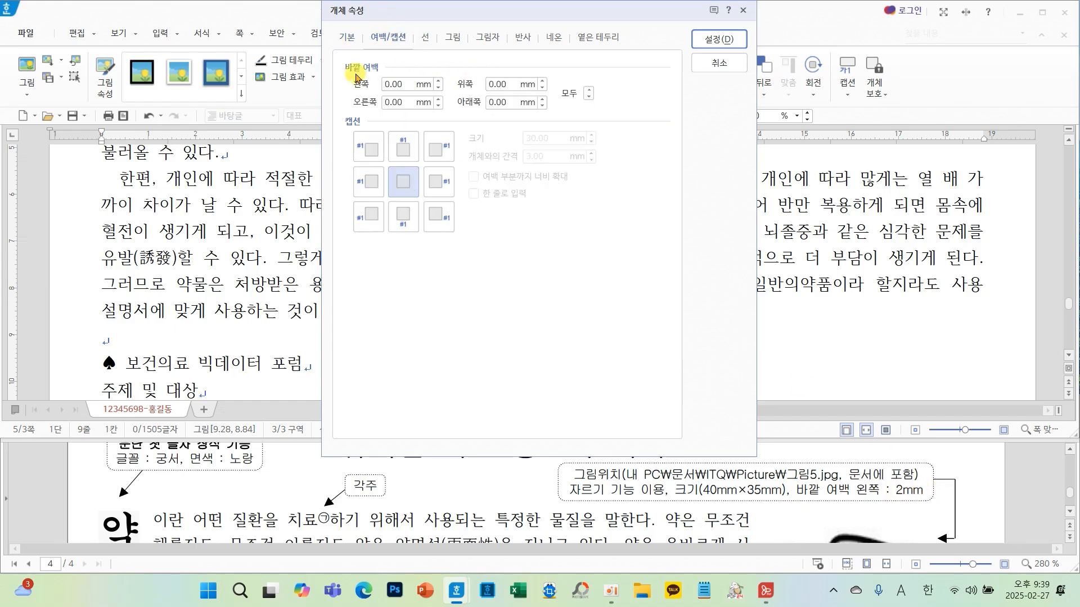
{"action": "left_click", "coordinate": [438, 82]}
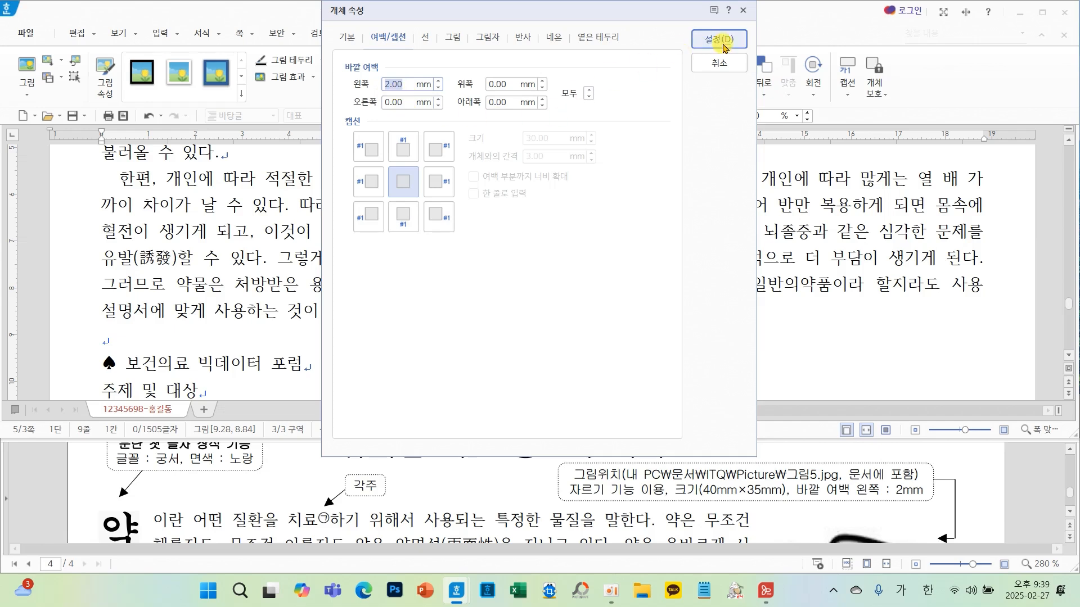
{"action": "left_click", "coordinate": [453, 40]}
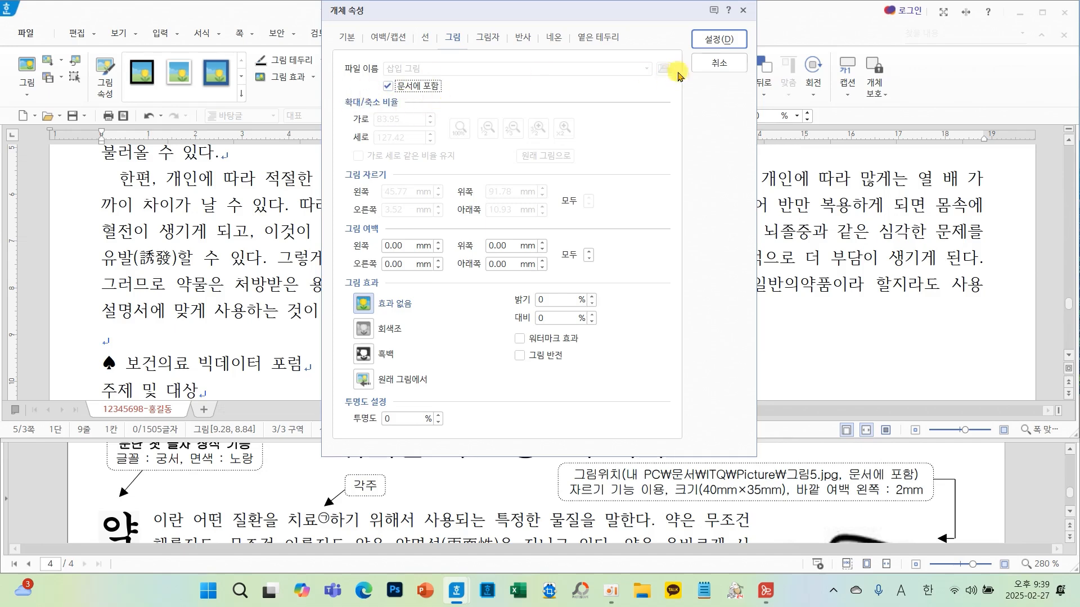
{"action": "left_click", "coordinate": [718, 38]}
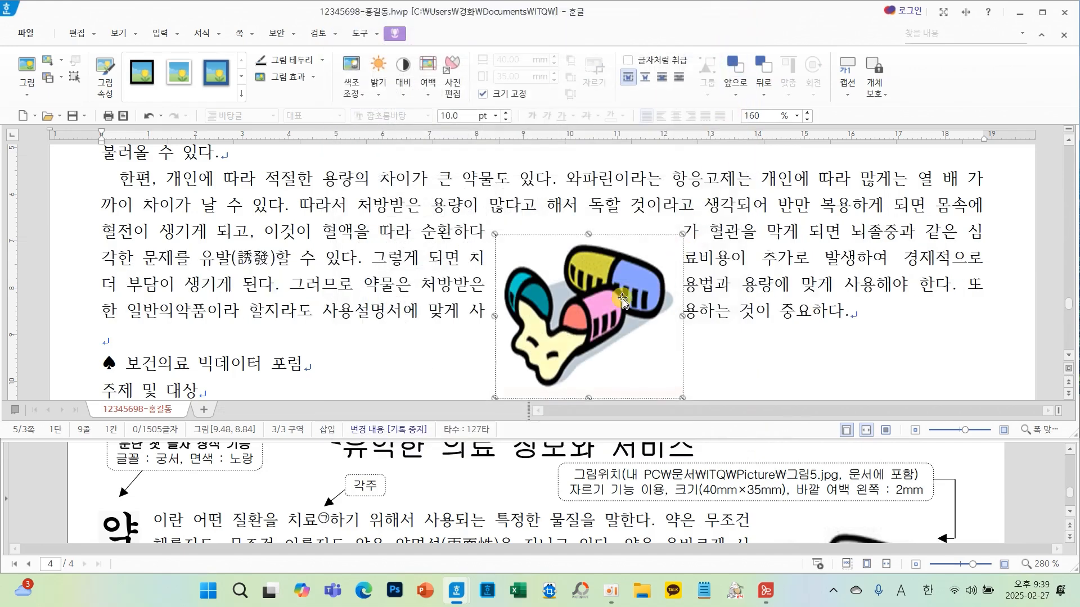
- Move the picture to the upper right of the first paragraph
{"action": "left_click_drag", "start_coordinate": [627, 301], "coordinate": [792, 251]}
{"action": "scroll", "coordinate": [793, 250], "scroll_direction": "up", "scroll_amount": 3}
{"action": "left_click_drag", "start_coordinate": [830, 392], "coordinate": [905, 278]}
{"action": "mouse_move", "coordinate": [837, 165]}
{"action": "left_mouse_down"}
{"action": "mouse_move", "coordinate": [963, 156]}
{"action": "mouse_move", "coordinate": [980, 220]}
{"action": "mouse_move", "coordinate": [976, 322]}
{"action": "left_mouse_up"}
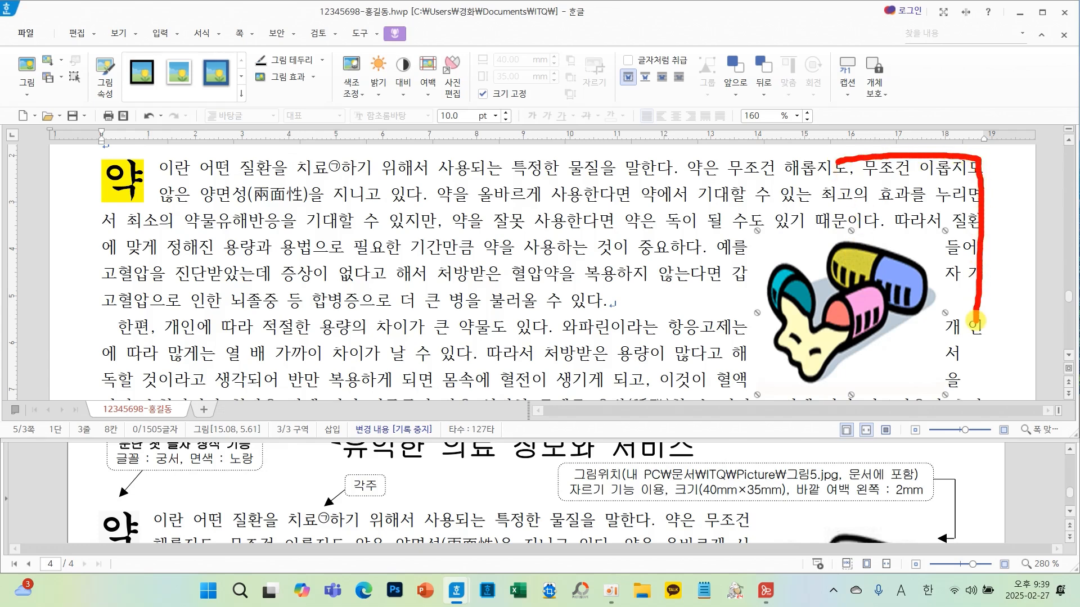
{"action": "left_click_drag", "start_coordinate": [833, 315], "coordinate": [869, 248]}
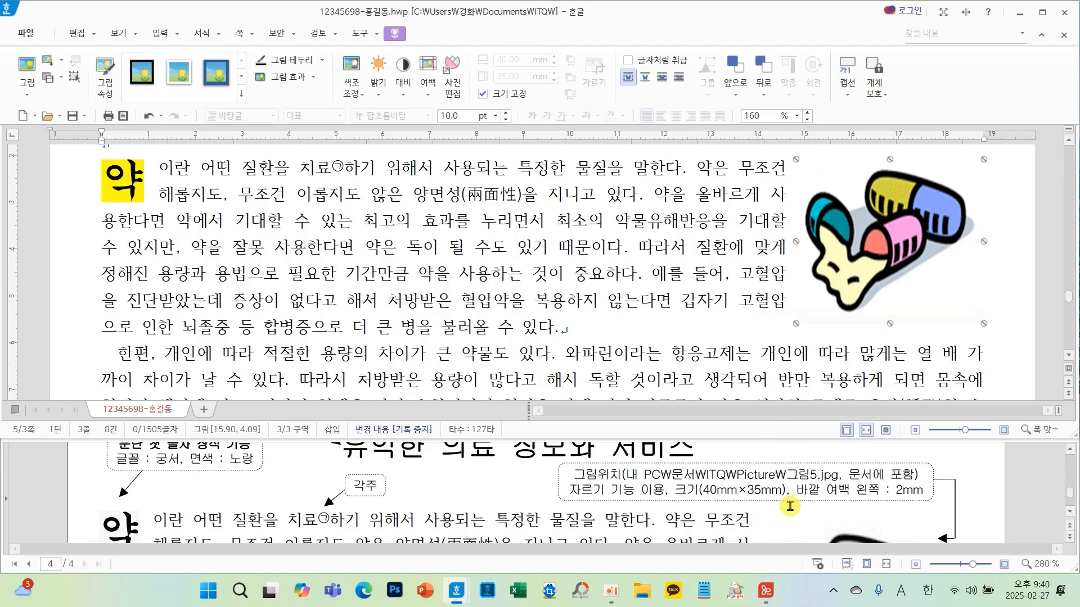
- Scroll down through the body text to check the layout against the reference
{"action": "scroll", "coordinate": [789, 506], "scroll_direction": "down", "scroll_amount": 2}
{"action": "scroll", "coordinate": [789, 506], "scroll_direction": "down", "scroll_amount": 4}
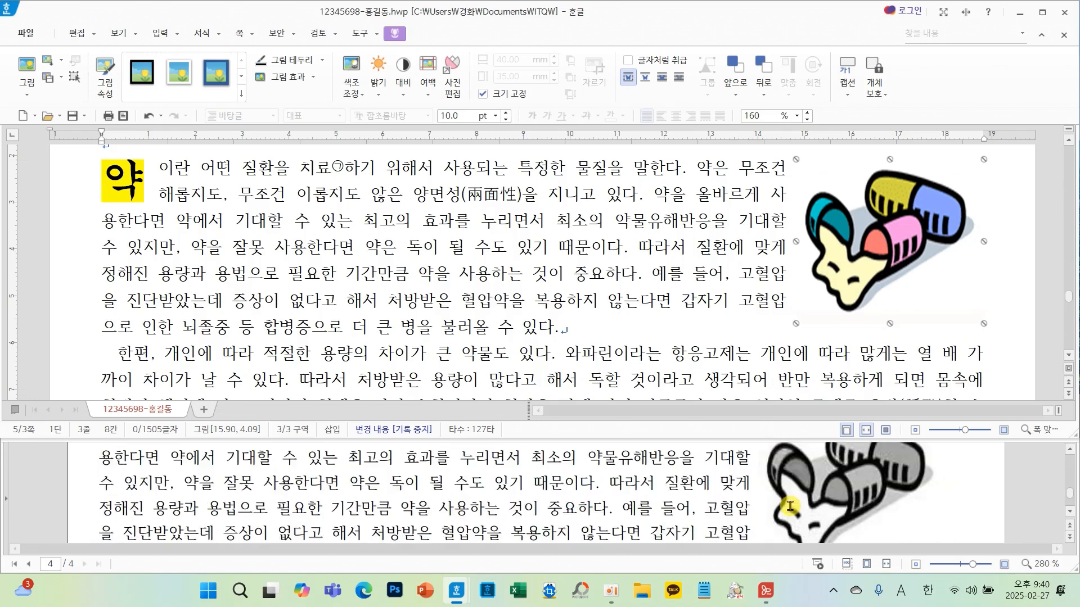
{"action": "scroll", "coordinate": [790, 506], "scroll_direction": "down", "scroll_amount": 5}
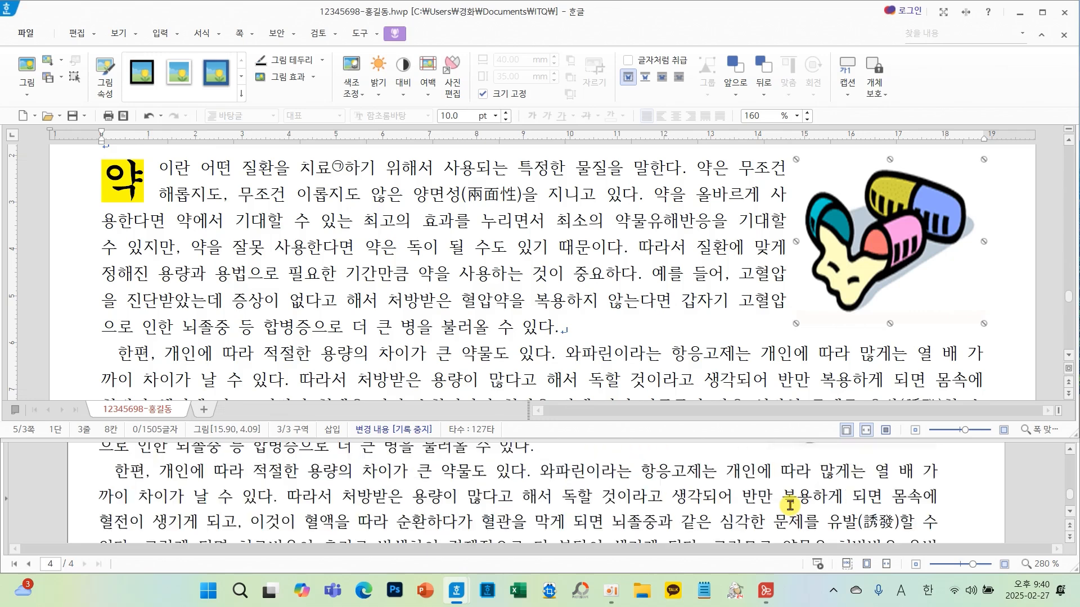
{"action": "scroll", "coordinate": [689, 325], "scroll_direction": "down", "scroll_amount": 3}
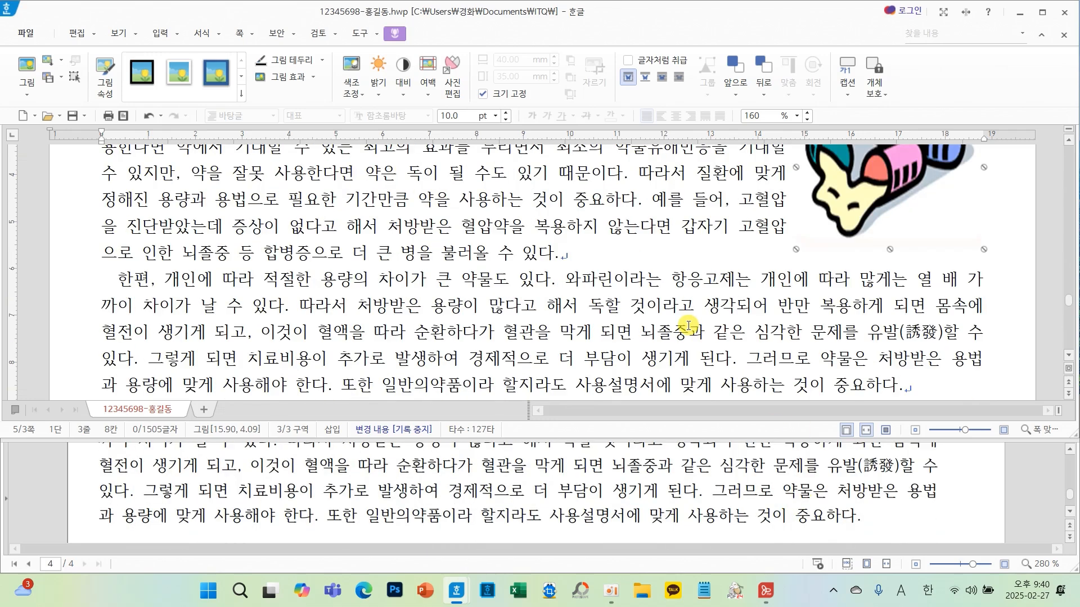
- Nudge the selected picture slightly left so it lines up with the first paragraph's text edge
{"action": "scroll", "coordinate": [688, 326], "scroll_direction": "up", "scroll_amount": 5}
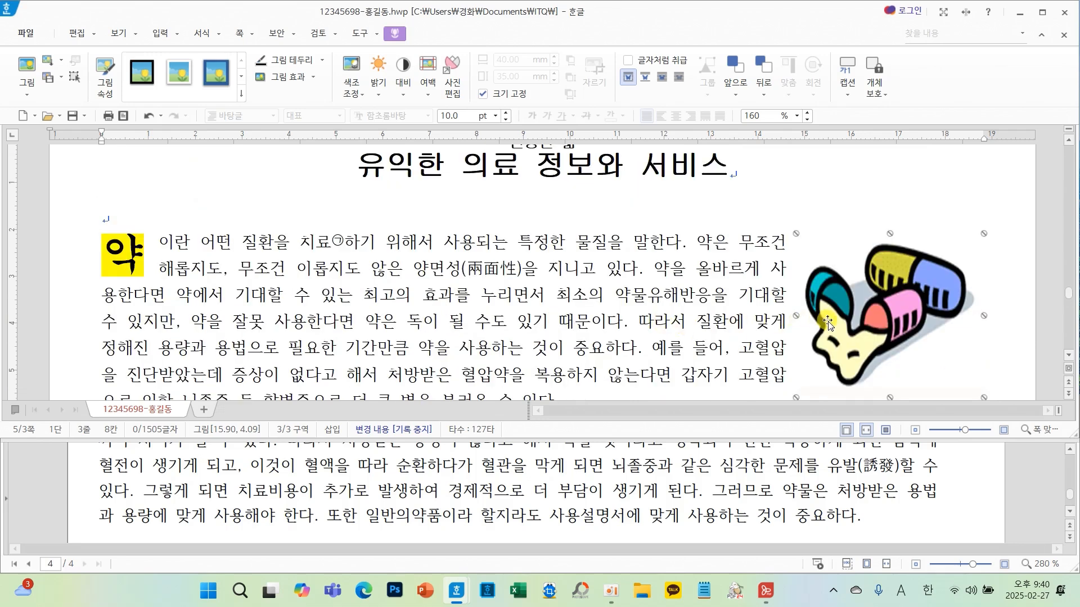
{"action": "key", "text": "Left"}
{"action": "key", "text": "Left"}
{"action": "key", "text": "Left"}
{"action": "key", "text": "Left"}
{"action": "key", "text": "Left"}
{"action": "key", "text": "Left"}
{"action": "key", "text": "Left"}
{"action": "key", "text": "Left"}
{"action": "key", "text": "Left"}
{"action": "key", "text": "Left"}
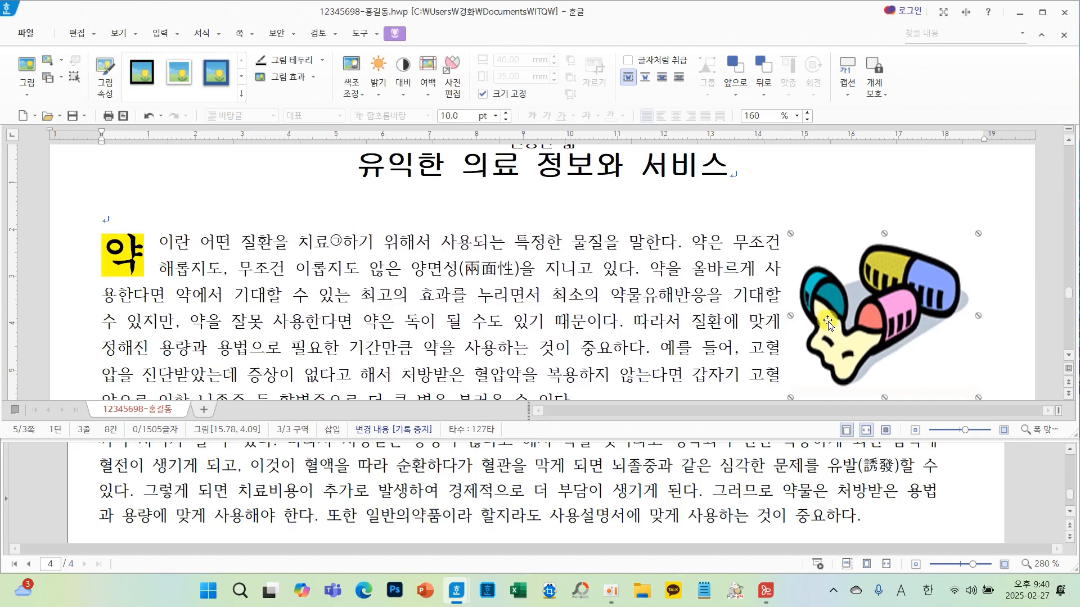
{"action": "key", "text": "Right"}
{"action": "key", "text": "Right"}
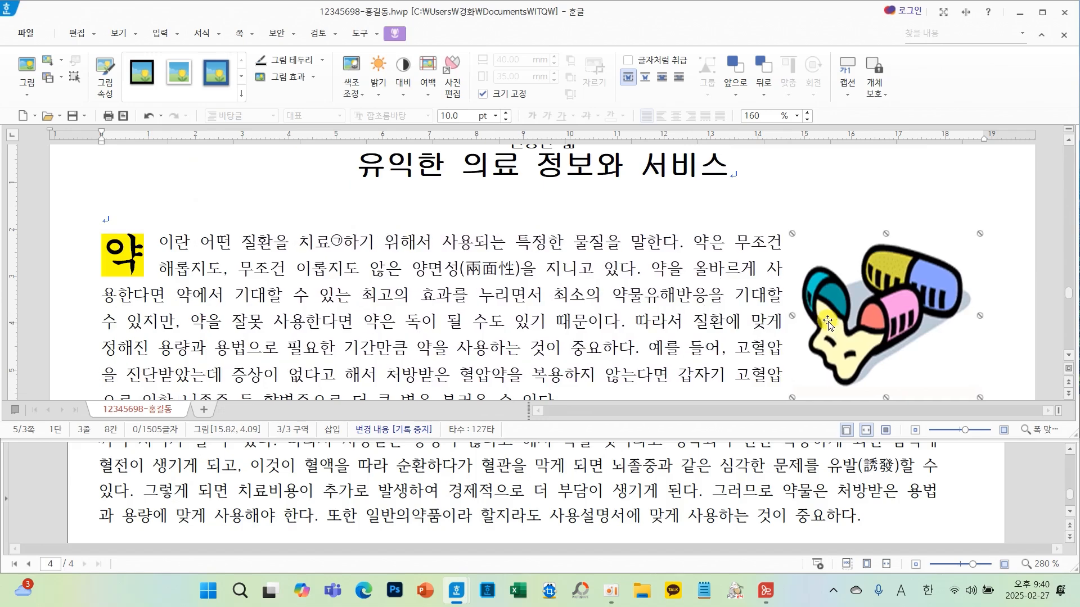
{"action": "scroll", "coordinate": [829, 496], "scroll_direction": "up", "scroll_amount": 5}
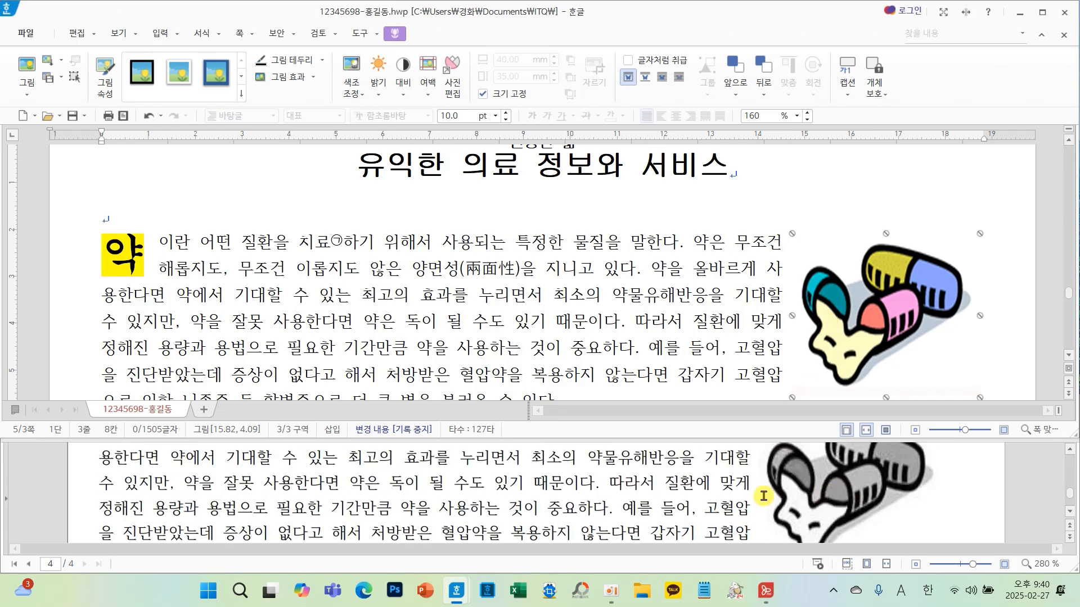
{"action": "scroll", "coordinate": [764, 496], "scroll_direction": "up", "scroll_amount": 2}
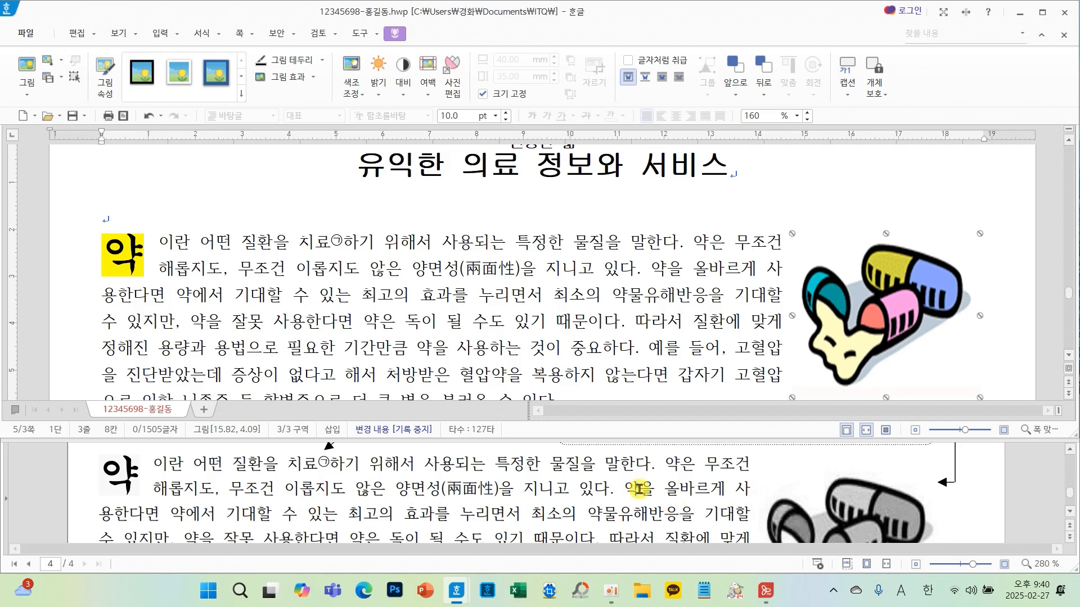
{"action": "left_click", "coordinate": [493, 301]}
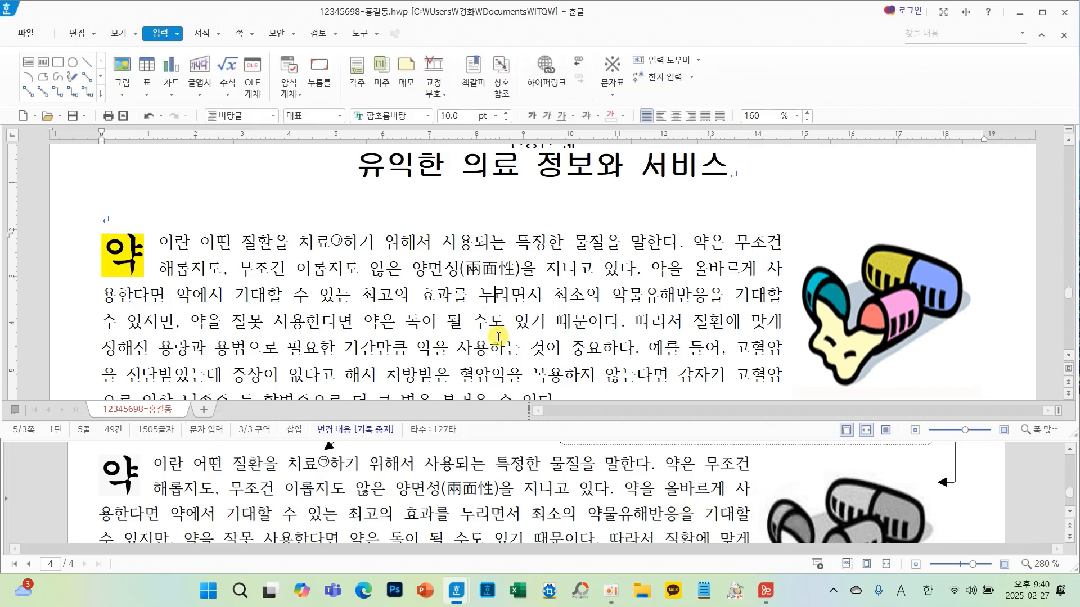
- Scroll through the lower part of the document and the reference sheet to compare the headings
{"action": "scroll", "coordinate": [498, 336], "scroll_direction": "down", "scroll_amount": 10}
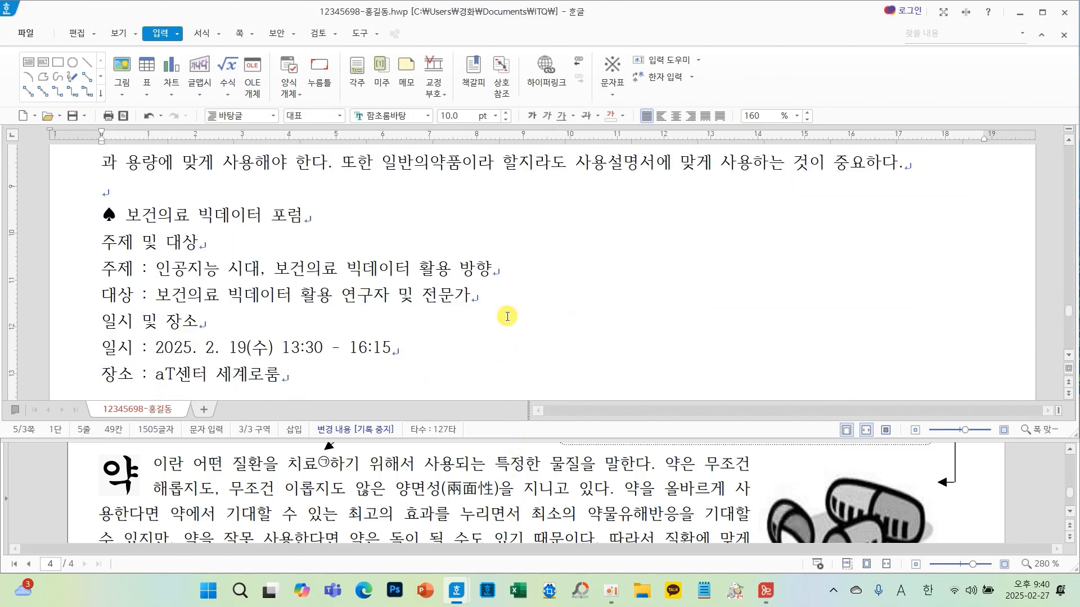
{"action": "left_click", "coordinate": [90, 194]}
{"action": "left_click_drag", "start_coordinate": [90, 194], "coordinate": [330, 230]}
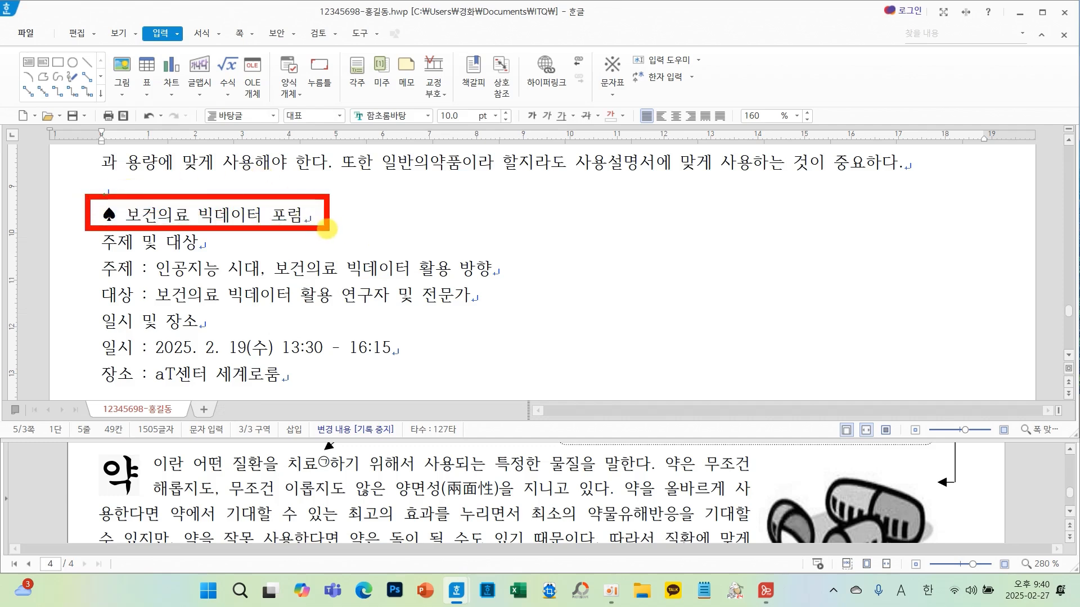
{"action": "scroll", "coordinate": [380, 288], "scroll_direction": "down", "scroll_amount": 3}
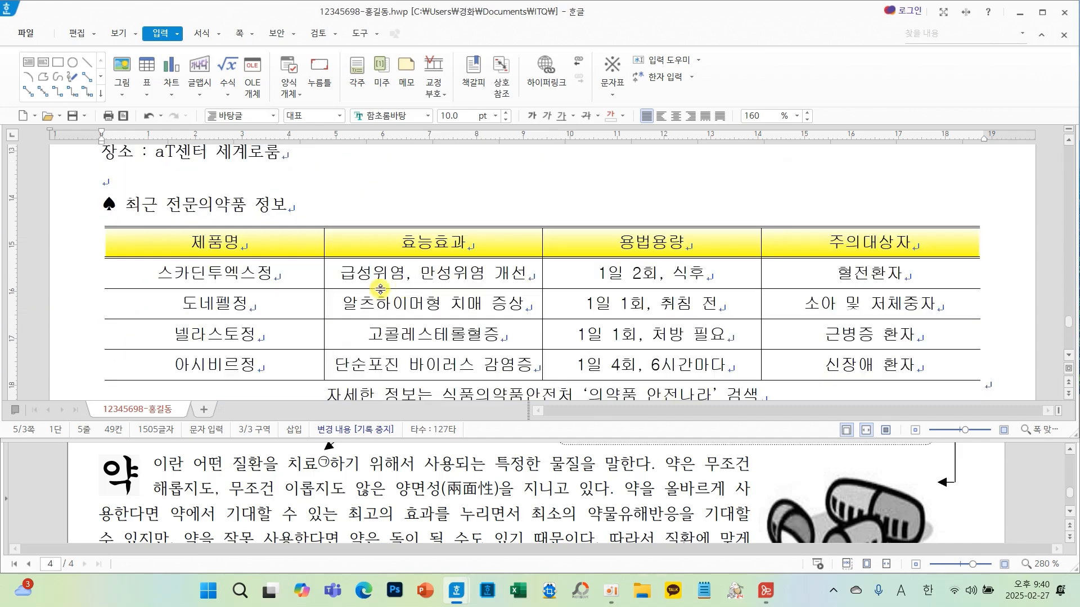
{"action": "scroll", "coordinate": [562, 315], "scroll_direction": "down", "scroll_amount": 3}
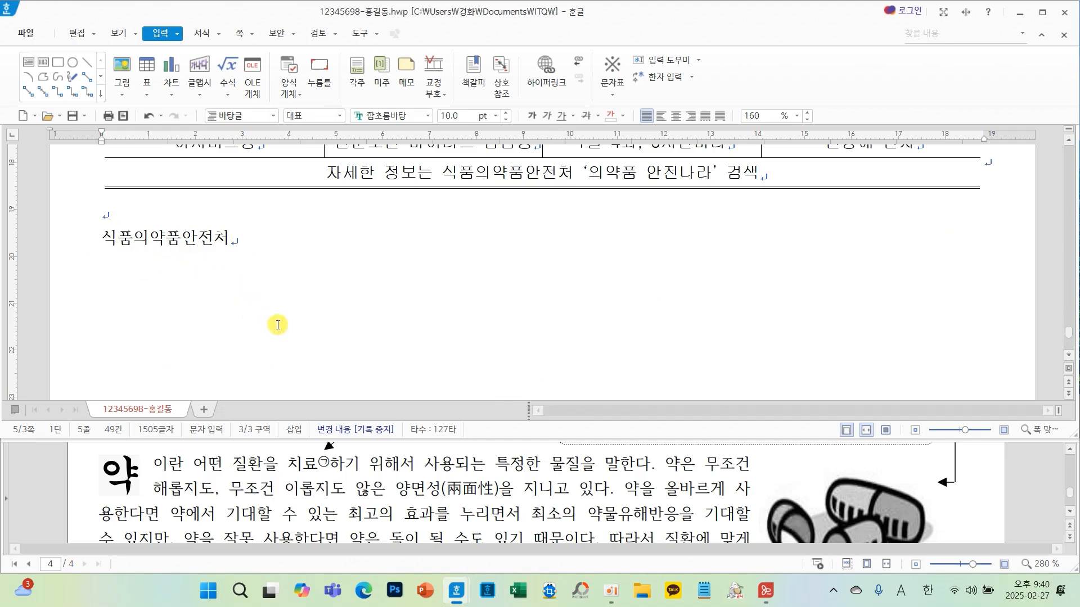
{"action": "scroll", "coordinate": [393, 492], "scroll_direction": "down", "scroll_amount": 6}
{"action": "scroll", "coordinate": [405, 489], "scroll_direction": "down", "scroll_amount": 2}
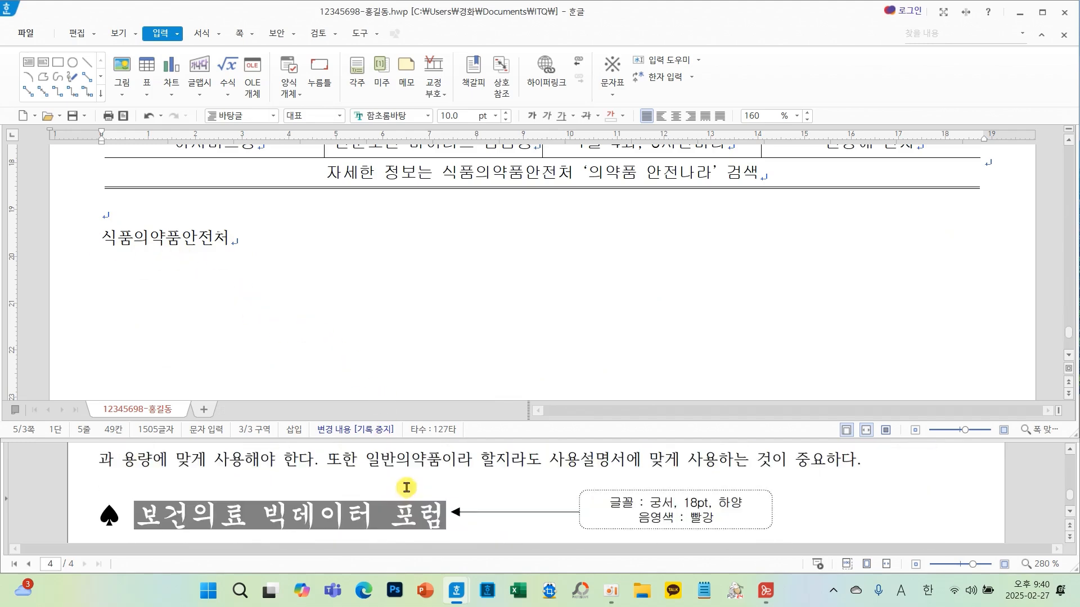
{"action": "scroll", "coordinate": [408, 484], "scroll_direction": "down", "scroll_amount": 2}
{"action": "scroll", "coordinate": [411, 478], "scroll_direction": "up", "scroll_amount": 2}
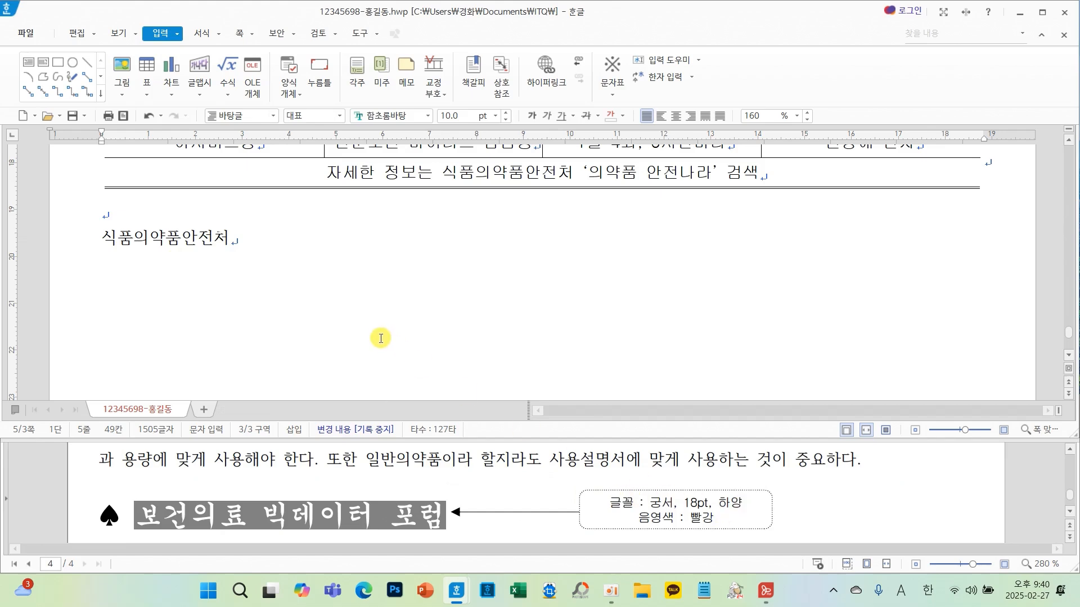
{"action": "scroll", "coordinate": [372, 344], "scroll_direction": "up", "scroll_amount": 10}
- Set the 보건의료 빅데이터 포럼 heading line to 궁서 font at 18 pt
{"action": "left_click_drag", "start_coordinate": [323, 364], "coordinate": [92, 364]}
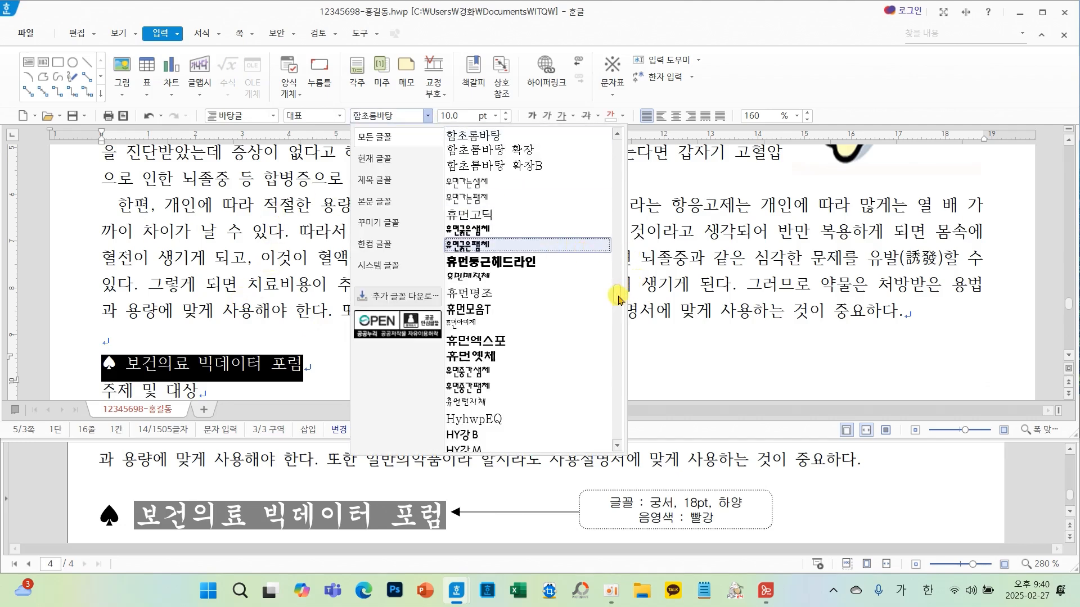
{"action": "left_click_drag", "start_coordinate": [618, 299], "coordinate": [617, 122]}
{"action": "left_click", "coordinate": [485, 166]}
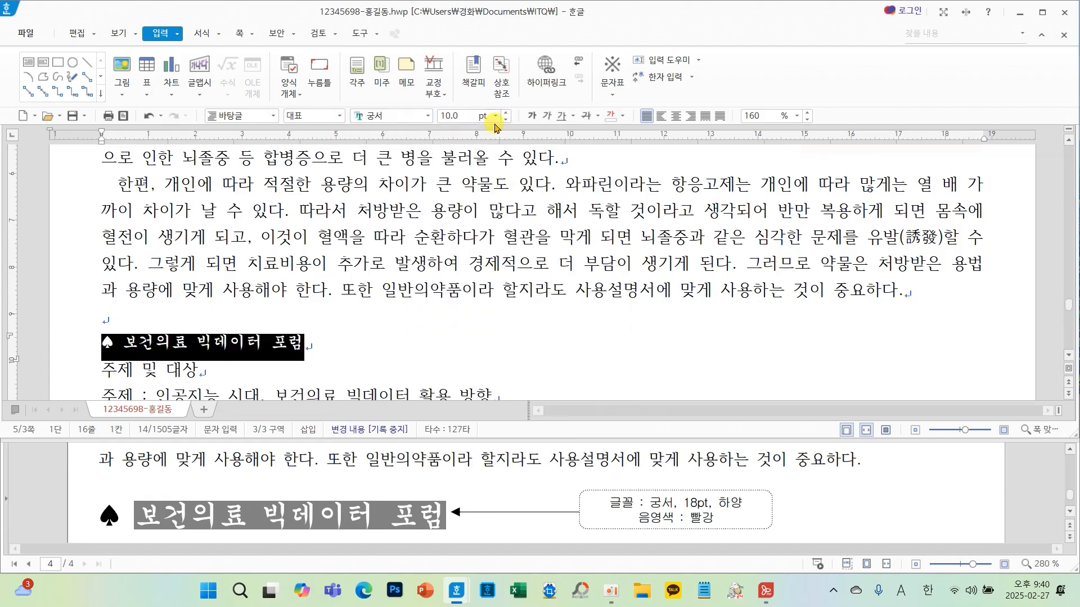
{"action": "left_click", "coordinate": [495, 118]}
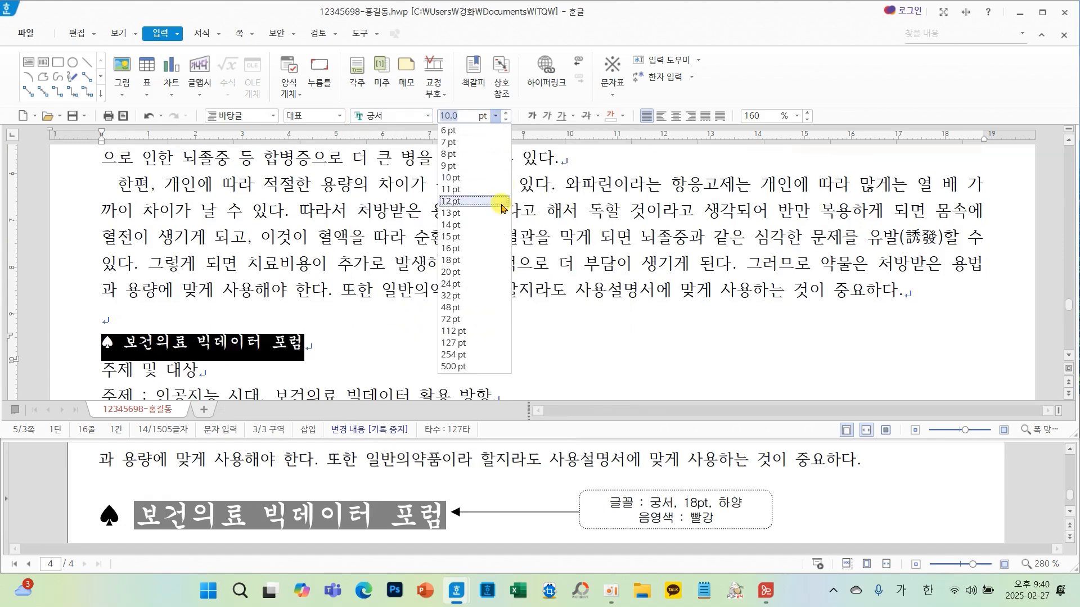
{"action": "left_click", "coordinate": [463, 262]}
{"action": "left_click", "coordinate": [491, 325]}
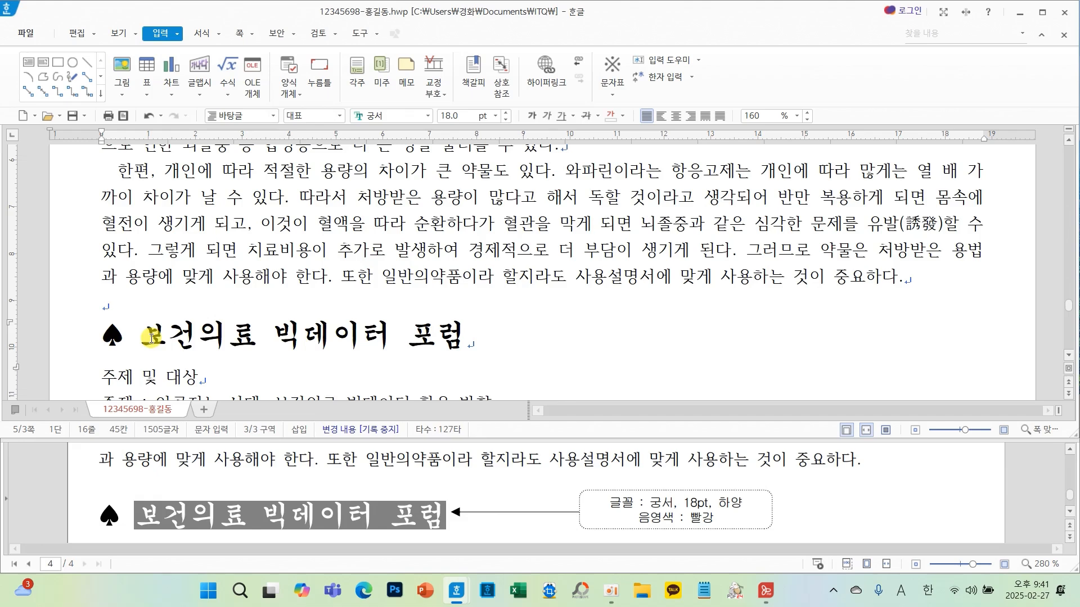
- Give the forum heading text, excluding the spade, a white font colour and a red shade colour
{"action": "left_click_drag", "start_coordinate": [151, 339], "coordinate": [460, 334]}
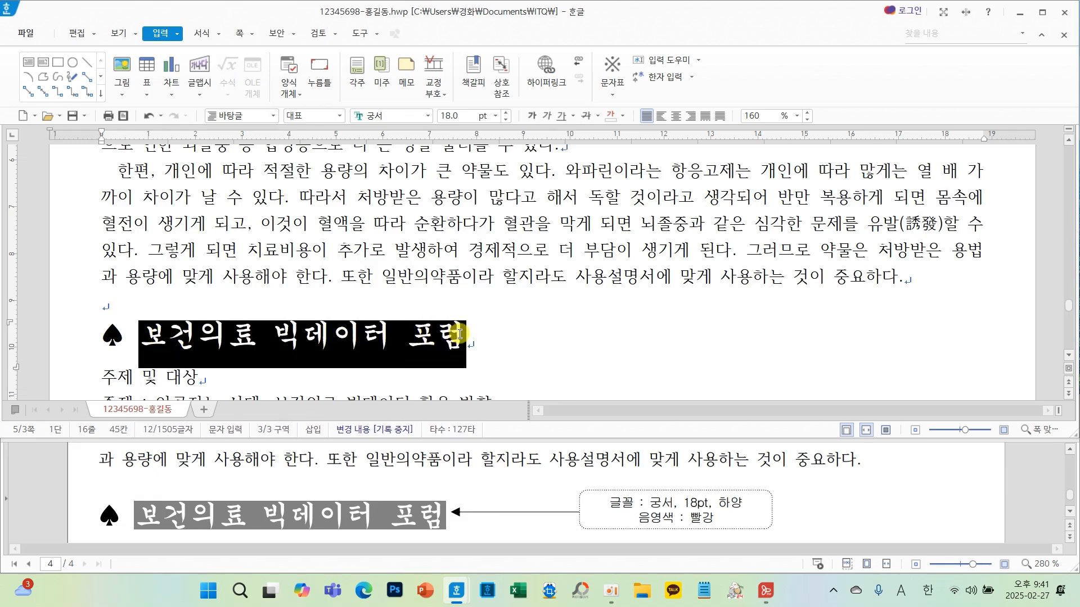
{"action": "right_click", "coordinate": [491, 334]}
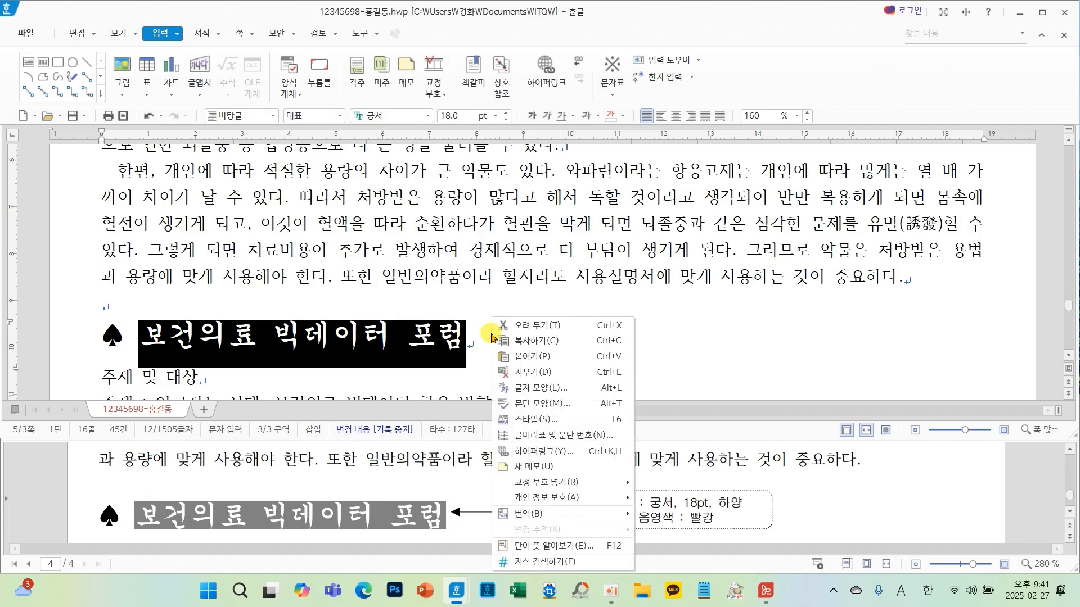
{"action": "left_click", "coordinate": [532, 394]}
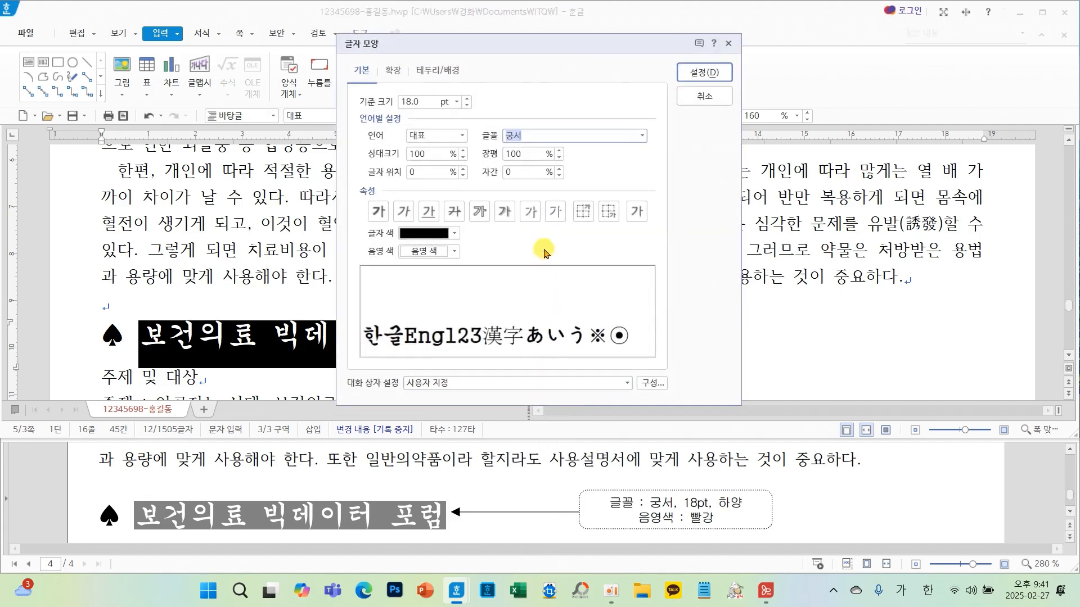
{"action": "left_click", "coordinate": [454, 234]}
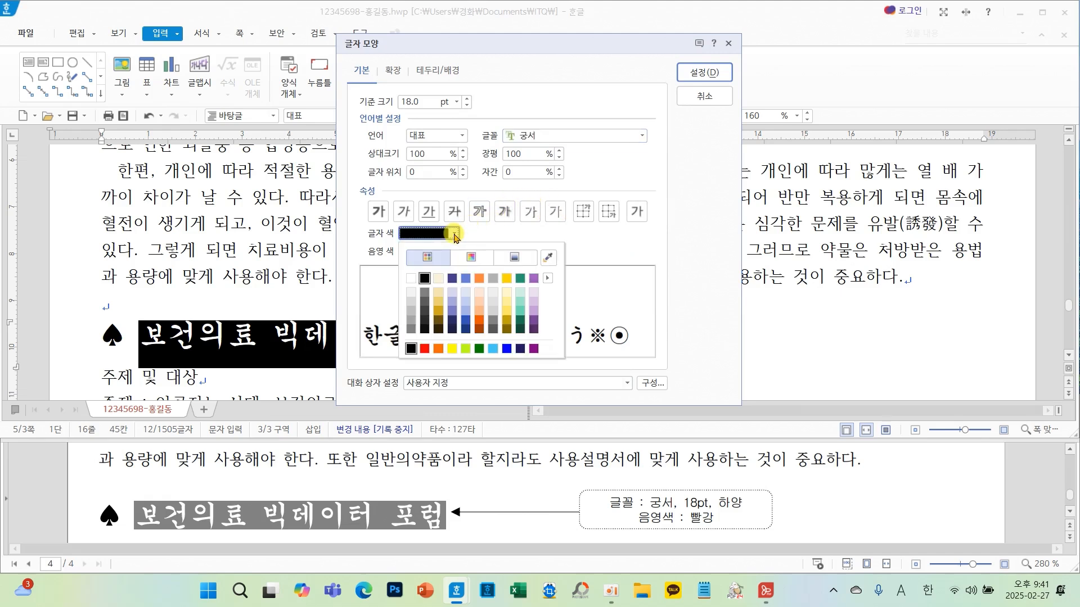
{"action": "left_click", "coordinate": [411, 278]}
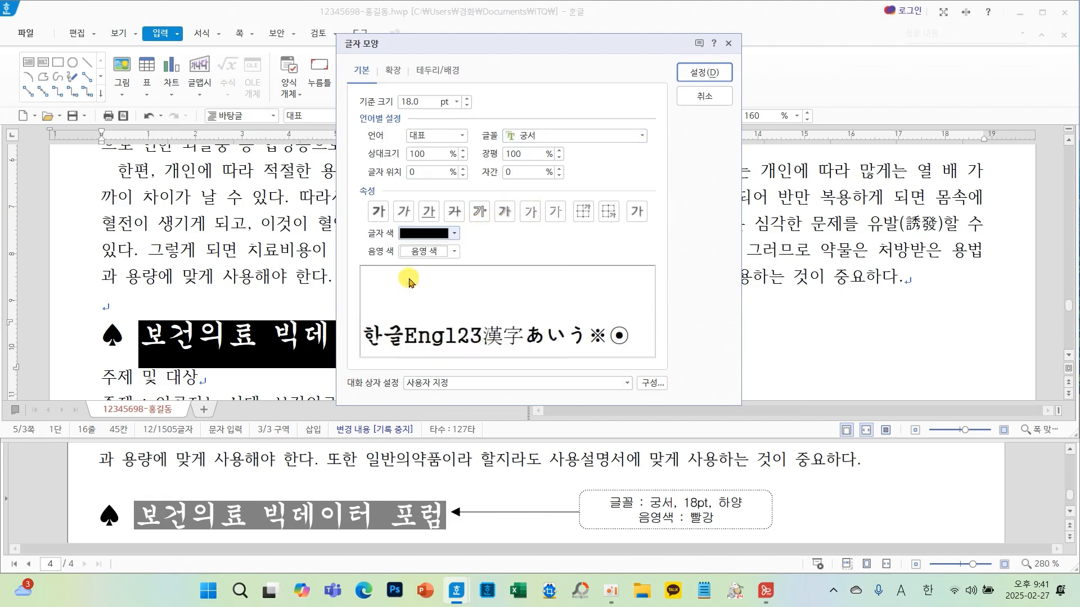
{"action": "left_click", "coordinate": [455, 253]}
{"action": "left_click", "coordinate": [424, 382]}
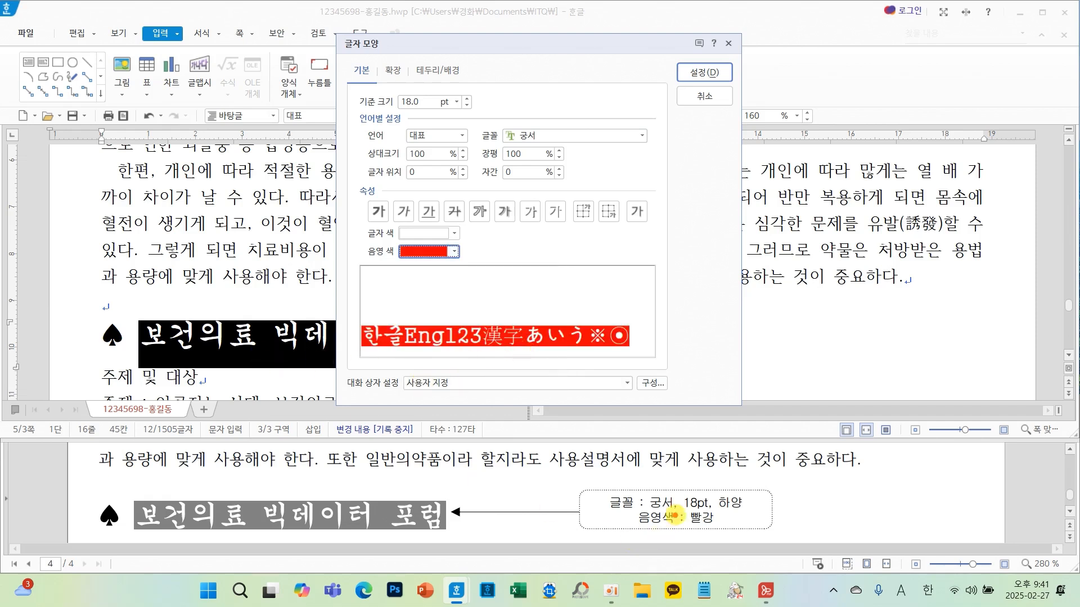
{"action": "mouse_move", "coordinate": [746, 495]}
{"action": "left_mouse_down"}
{"action": "mouse_move", "coordinate": [558, 503]}
{"action": "mouse_move", "coordinate": [755, 506]}
{"action": "mouse_move", "coordinate": [735, 485]}
{"action": "left_mouse_up"}
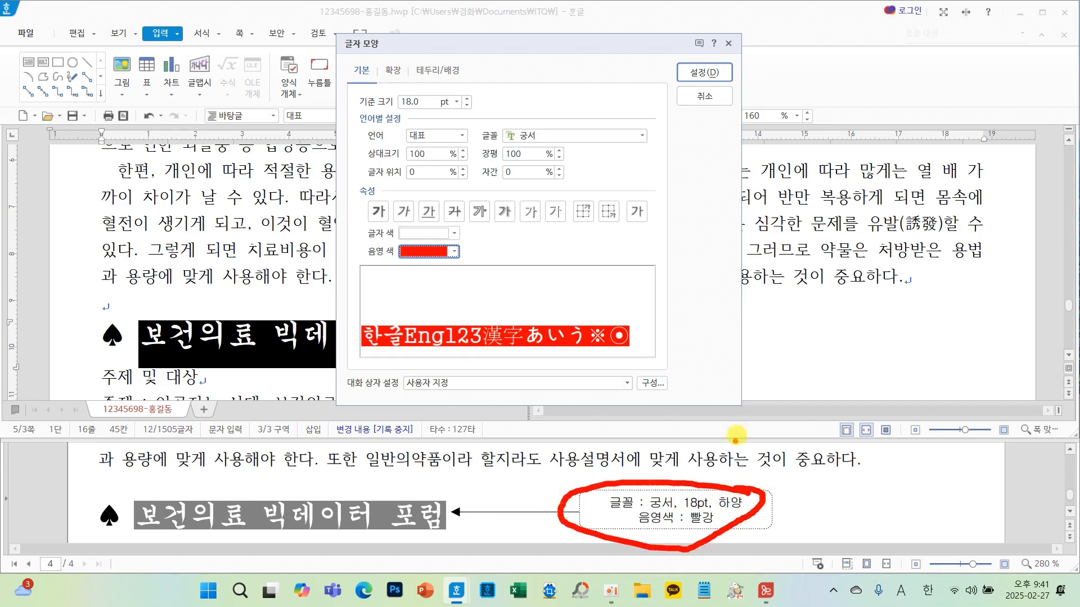
{"action": "left_click", "coordinate": [703, 73]}
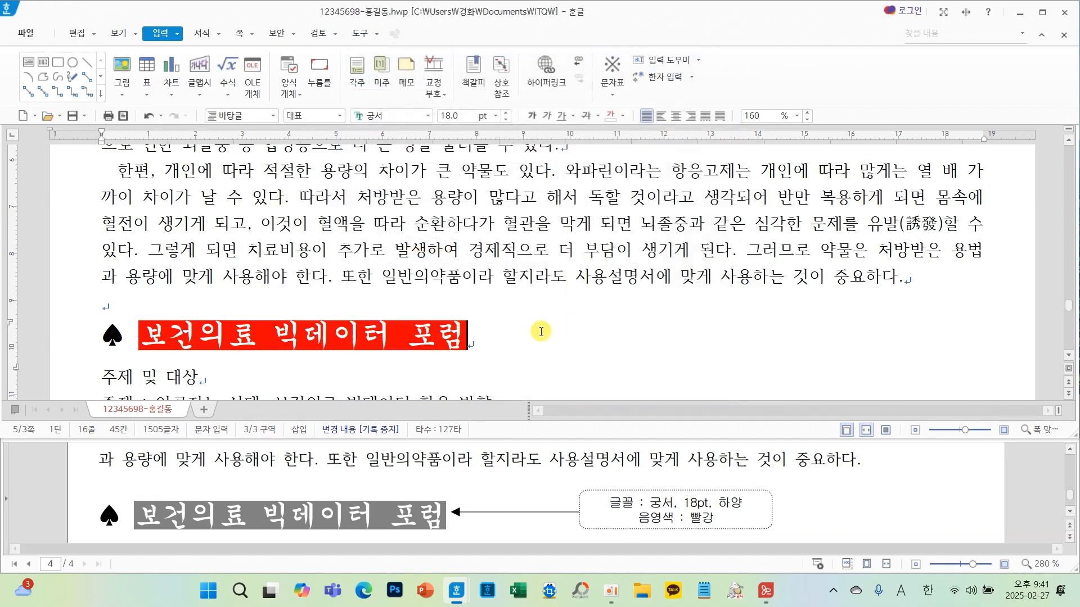
- Set the 최근 전문의약품 정보 heading line to 궁서 font at 18 pt
{"action": "scroll", "coordinate": [519, 491], "scroll_direction": "down", "scroll_amount": 8}
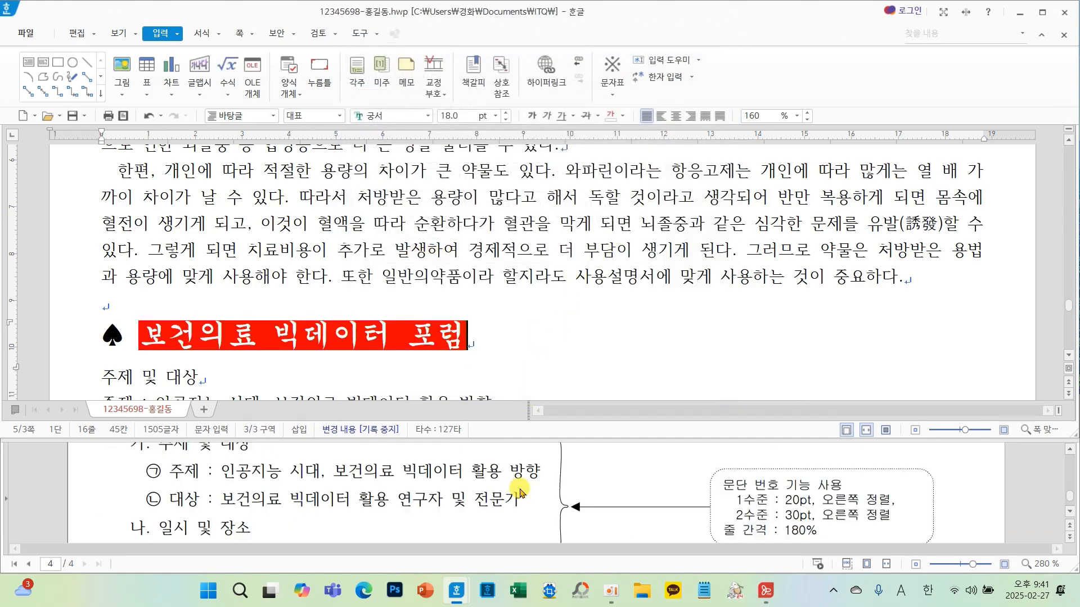
{"action": "scroll", "coordinate": [536, 362], "scroll_direction": "down", "scroll_amount": 10}
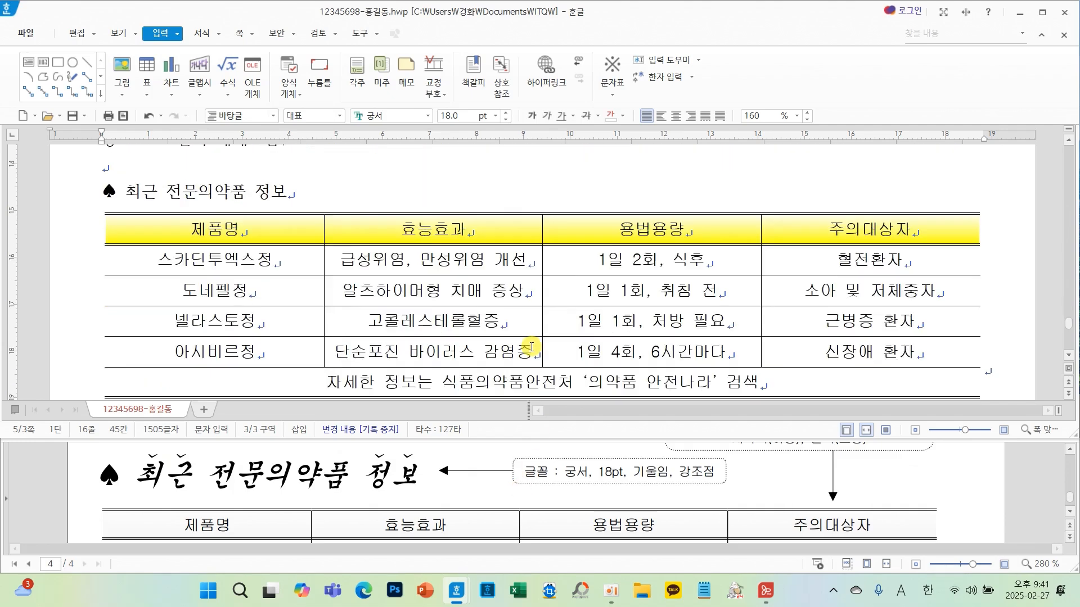
{"action": "scroll", "coordinate": [536, 363], "scroll_direction": "up", "scroll_amount": 3}
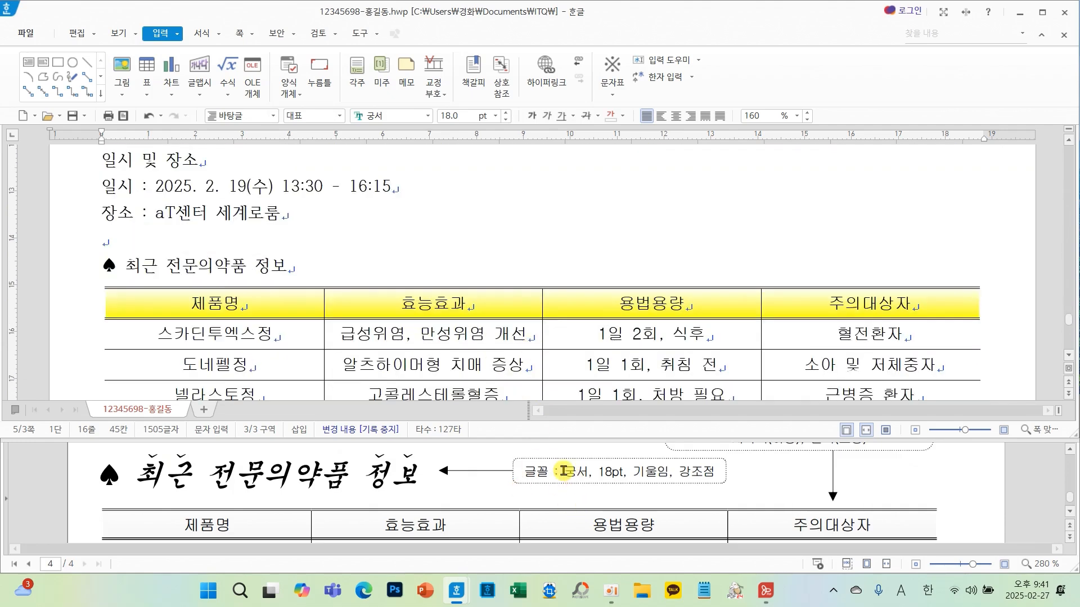
{"action": "left_click", "coordinate": [307, 265]}
{"action": "left_click_drag", "start_coordinate": [117, 269], "coordinate": [103, 269]}
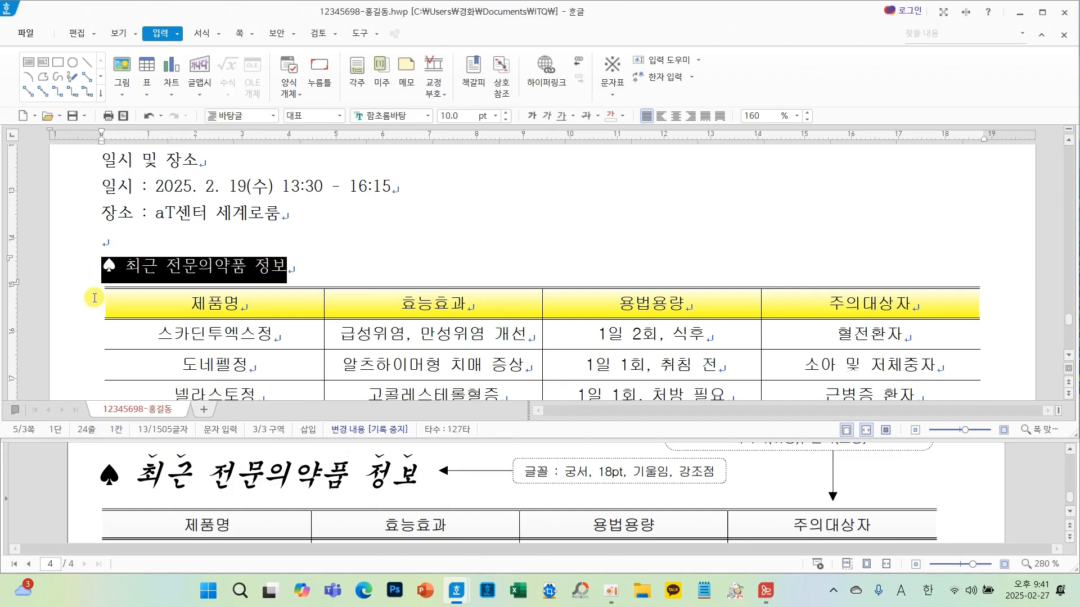
{"action": "left_click", "coordinate": [428, 116]}
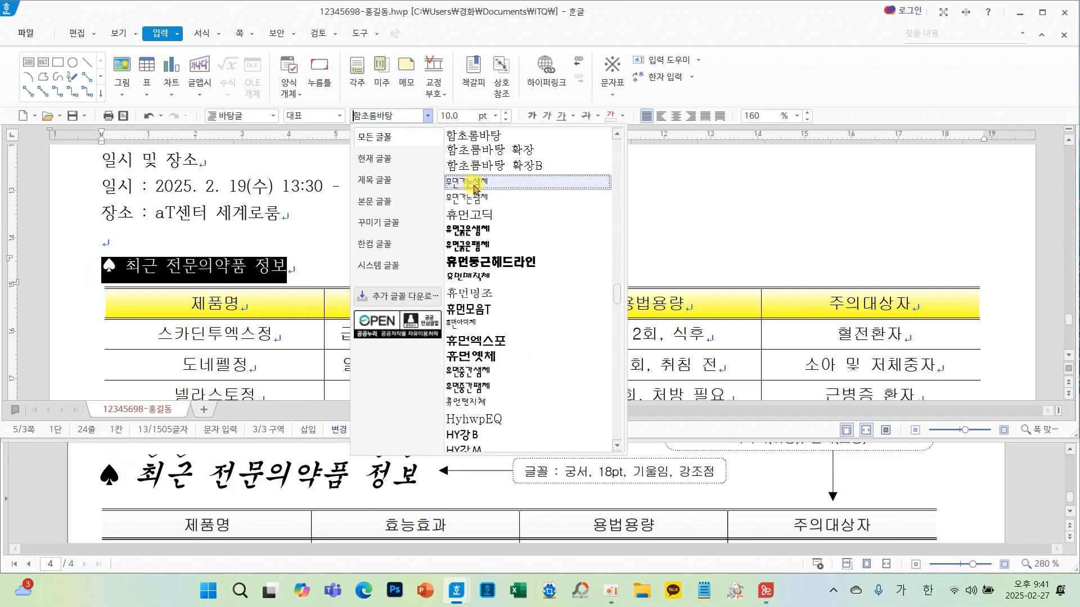
{"action": "left_click_drag", "start_coordinate": [618, 304], "coordinate": [617, 137]}
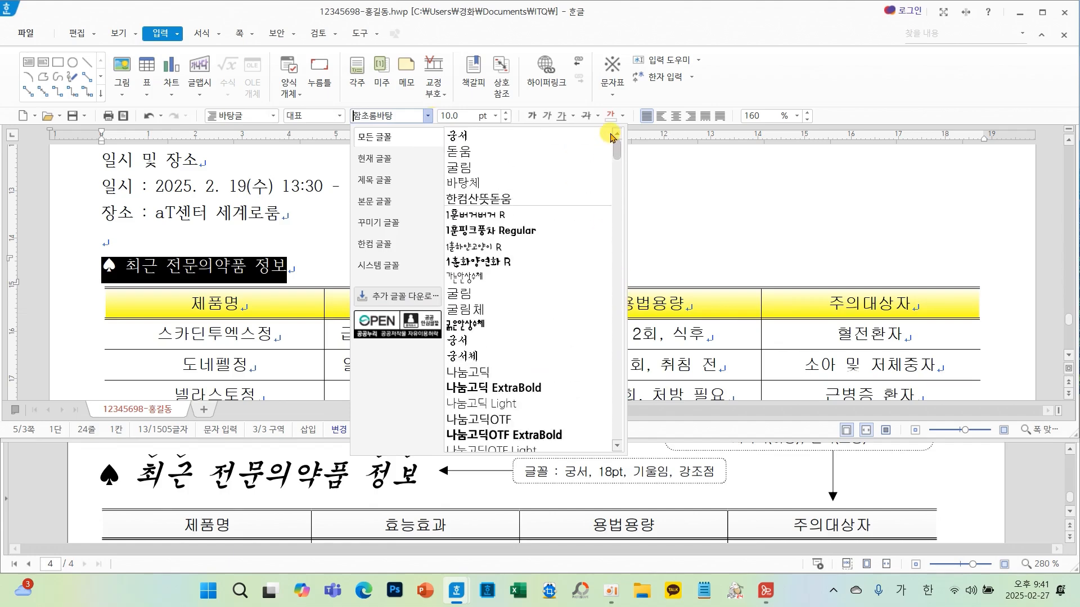
{"action": "left_click", "coordinate": [461, 136]}
{"action": "left_click", "coordinate": [494, 117]}
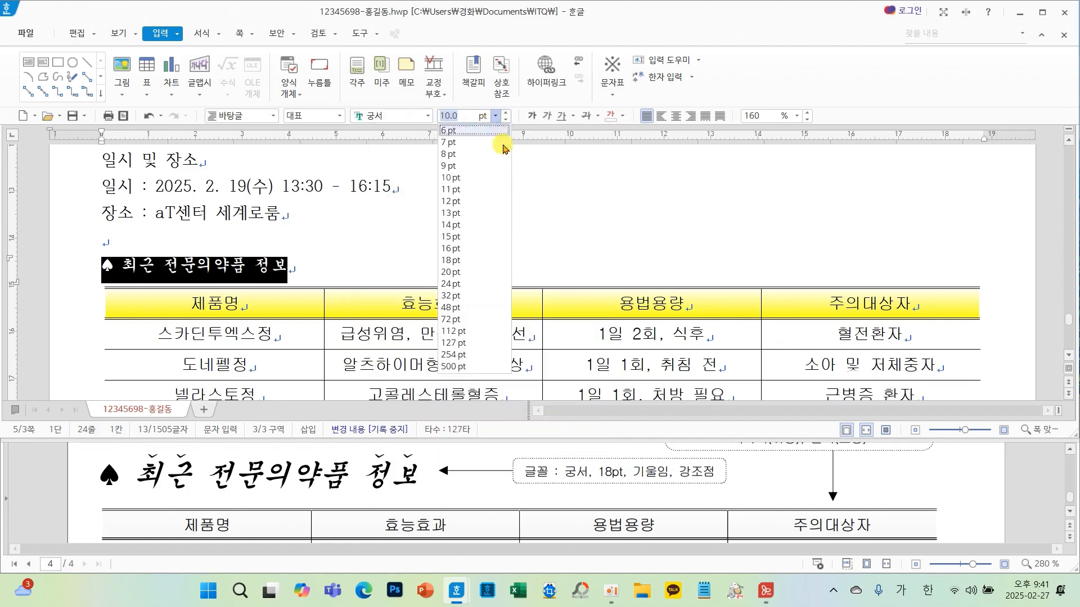
{"action": "left_click", "coordinate": [463, 269]}
{"action": "left_click", "coordinate": [492, 253]}
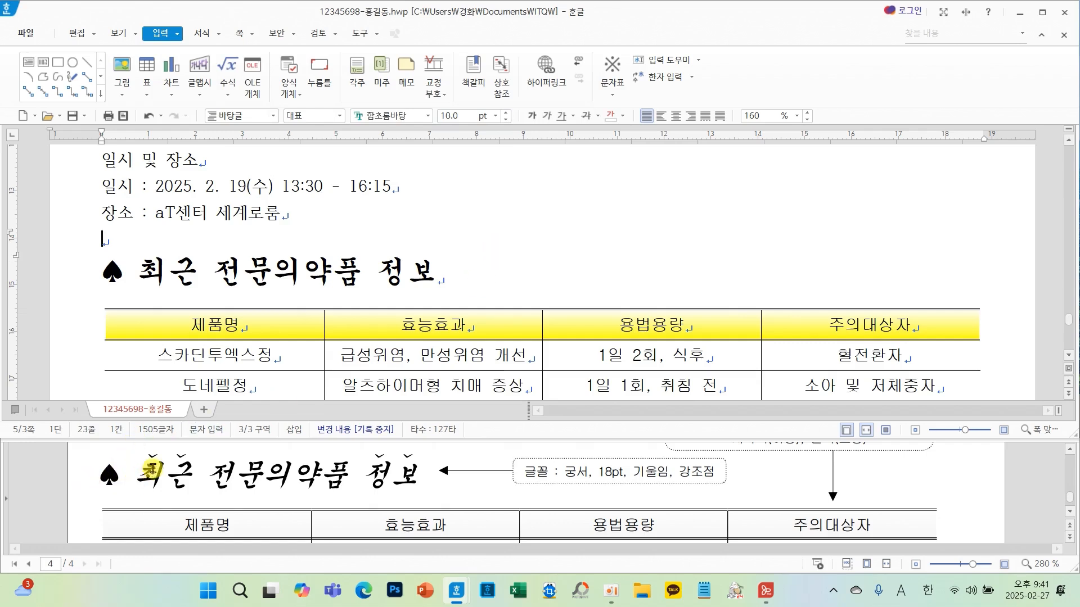
- Italicize the 최근 전문의약품 정보 heading text after the spade
{"action": "left_click_drag", "start_coordinate": [148, 286], "coordinate": [450, 283]}
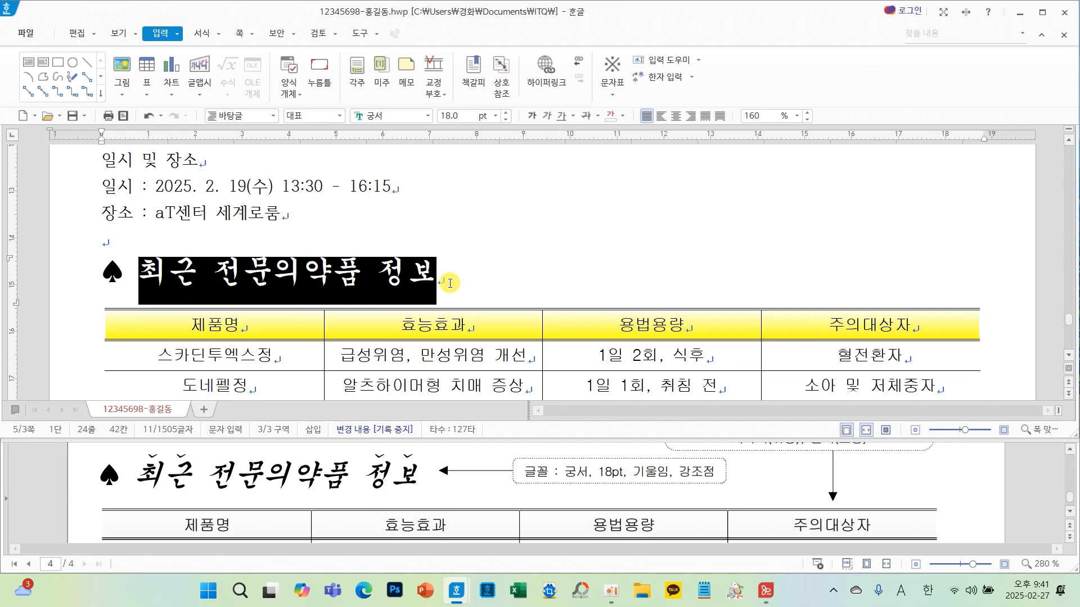
{"action": "left_click", "coordinate": [547, 116]}
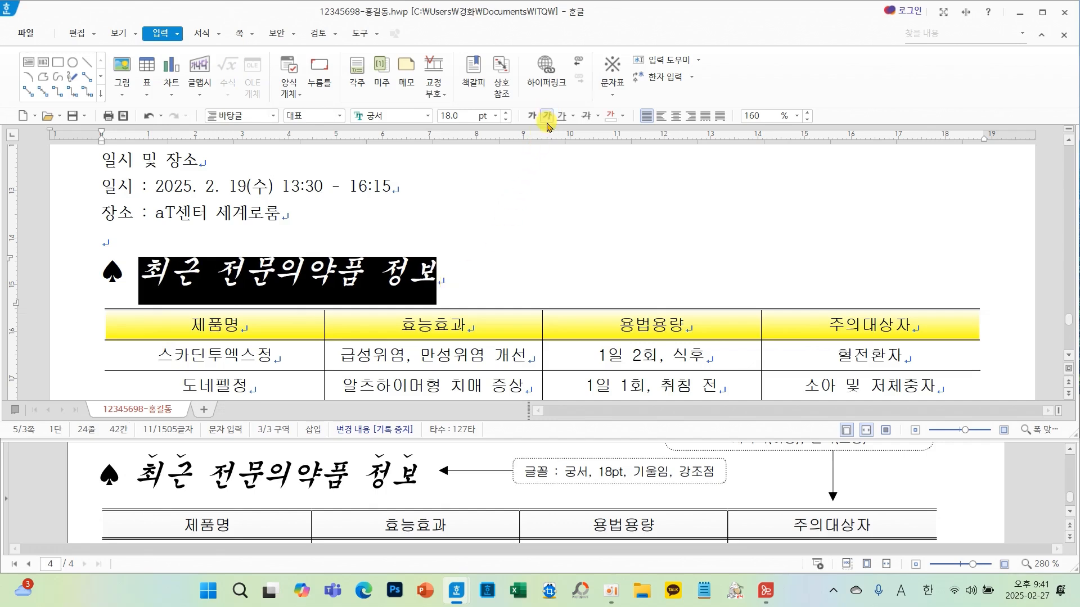
{"action": "left_click", "coordinate": [502, 260]}
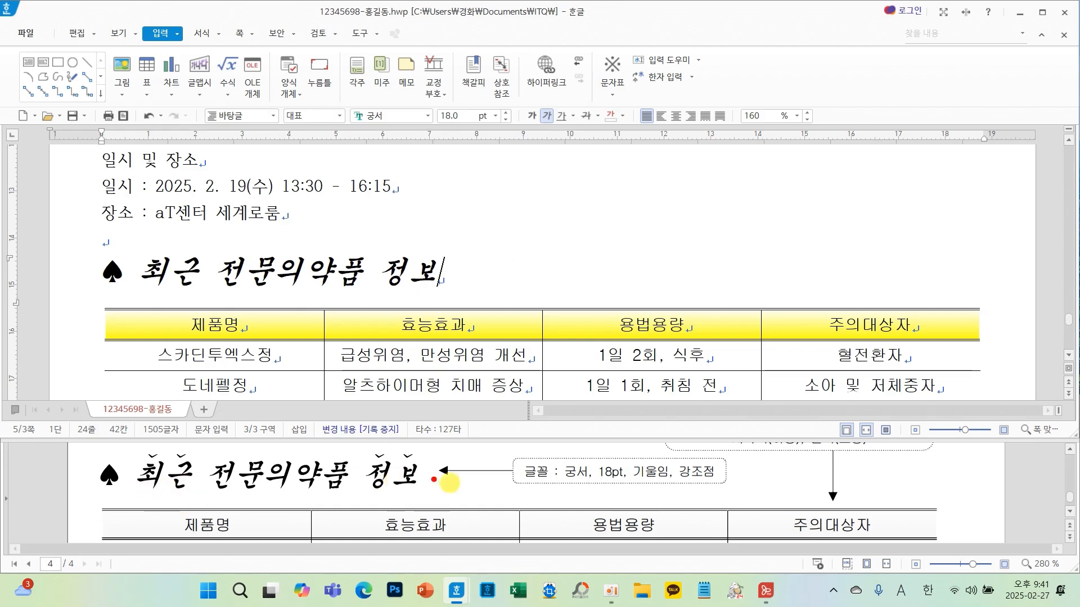
- Add a dot emphasis mark above the word 최근 in the 최근 전문의약품 정보 heading
{"action": "mouse_move", "coordinate": [720, 479]}
{"action": "left_mouse_down"}
{"action": "mouse_move", "coordinate": [679, 460]}
{"action": "mouse_move", "coordinate": [722, 473]}
{"action": "mouse_move", "coordinate": [713, 490]}
{"action": "left_mouse_up"}
{"action": "left_click_drag", "start_coordinate": [203, 269], "coordinate": [140, 270]}
{"action": "right_click", "coordinate": [261, 277]}
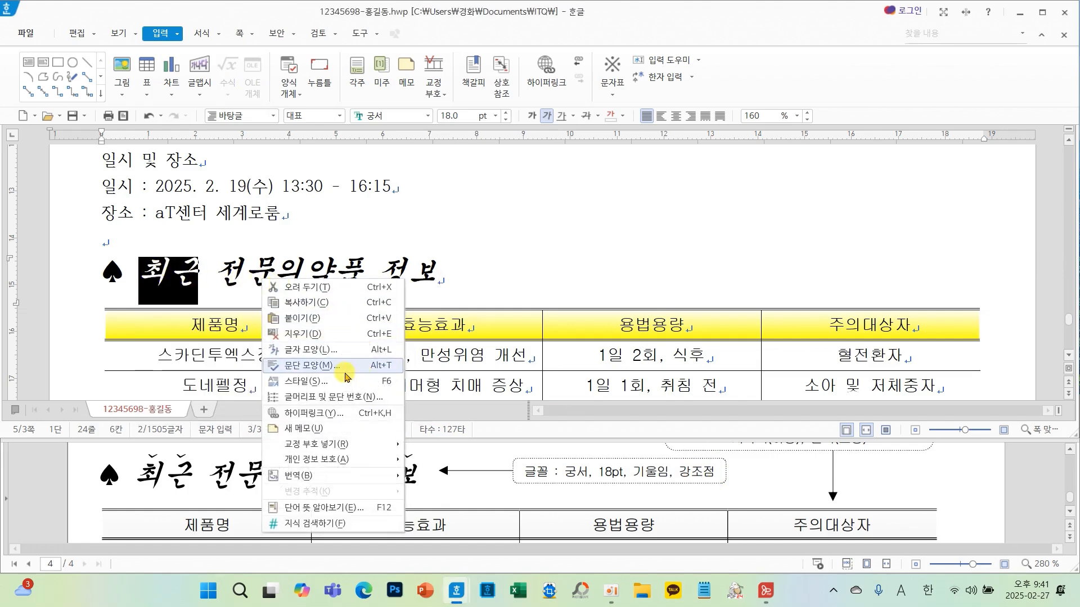
{"action": "left_click", "coordinate": [326, 354]}
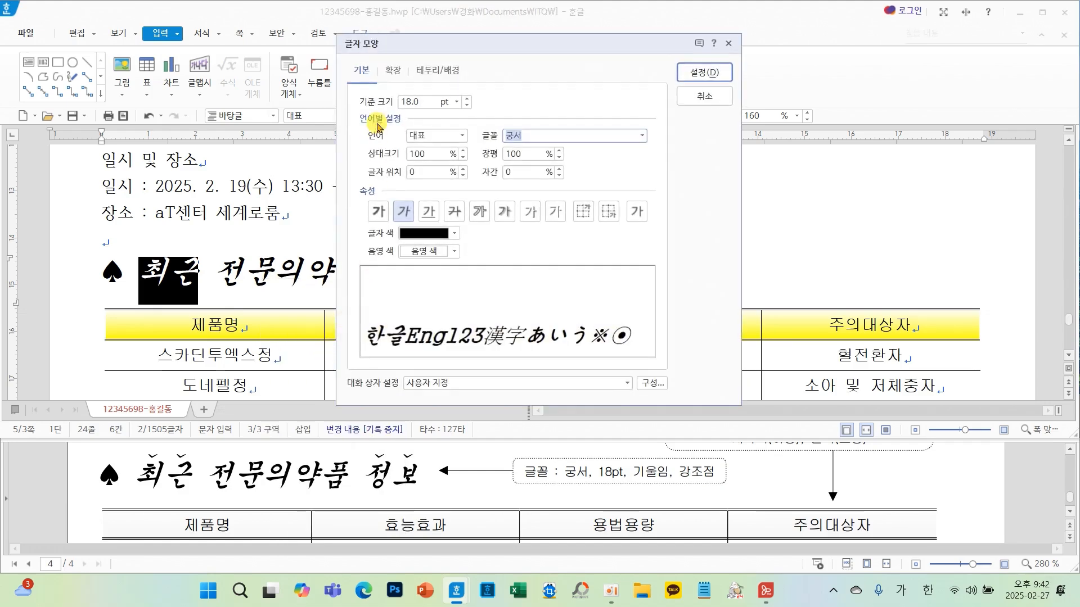
{"action": "left_click", "coordinate": [392, 76]}
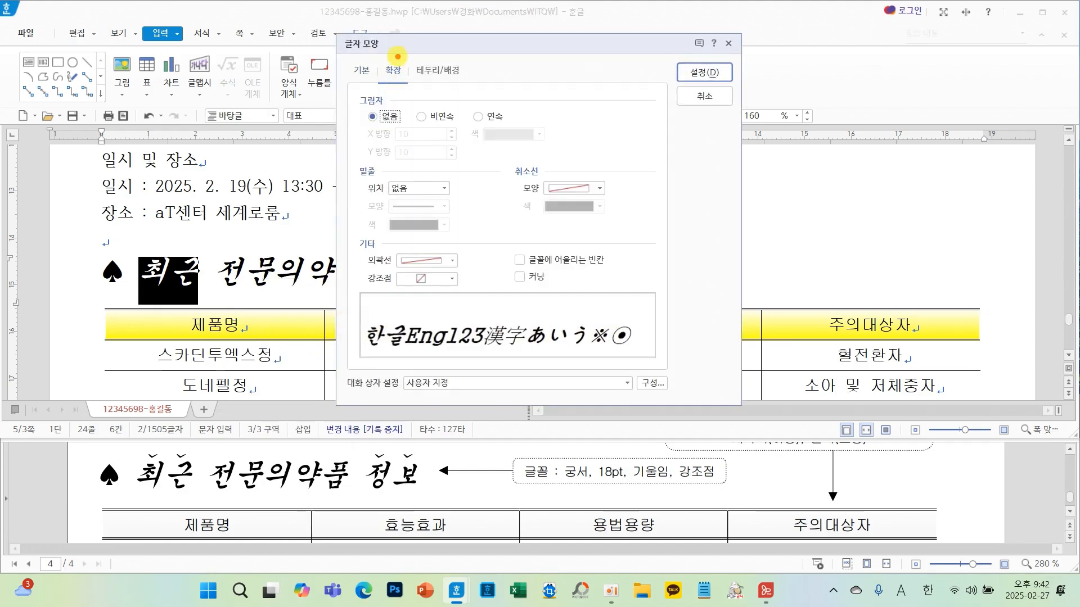
{"action": "mouse_move", "coordinate": [398, 56]}
{"action": "left_mouse_down"}
{"action": "mouse_move", "coordinate": [374, 73]}
{"action": "mouse_move", "coordinate": [421, 78]}
{"action": "mouse_move", "coordinate": [374, 54]}
{"action": "mouse_move", "coordinate": [368, 62]}
{"action": "left_mouse_up"}
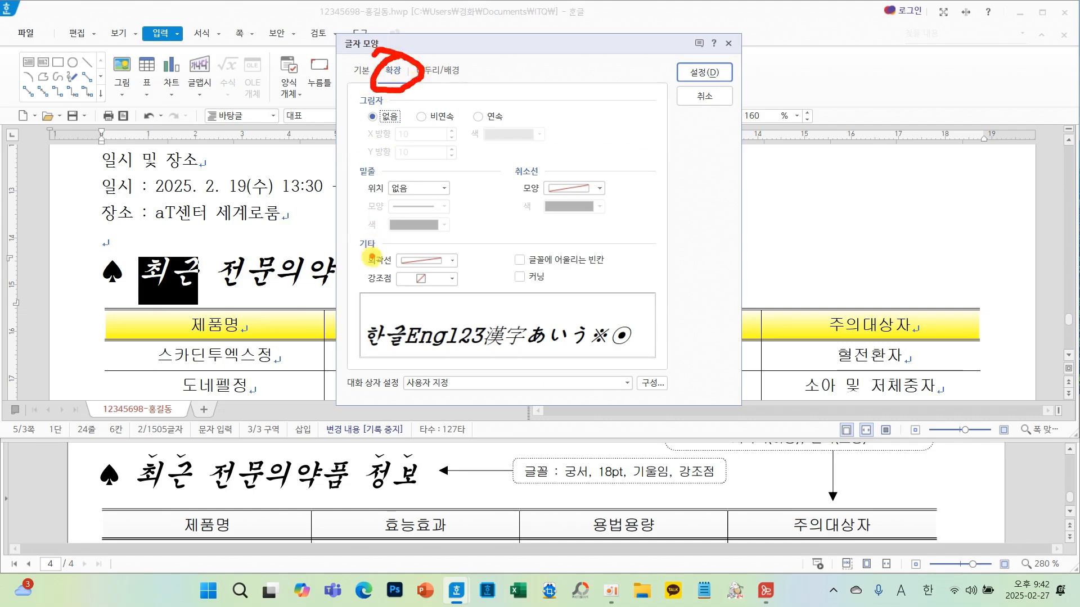
{"action": "mouse_move", "coordinate": [357, 264]}
{"action": "left_mouse_down"}
{"action": "mouse_move", "coordinate": [492, 284]}
{"action": "mouse_move", "coordinate": [484, 304]}
{"action": "left_mouse_up"}
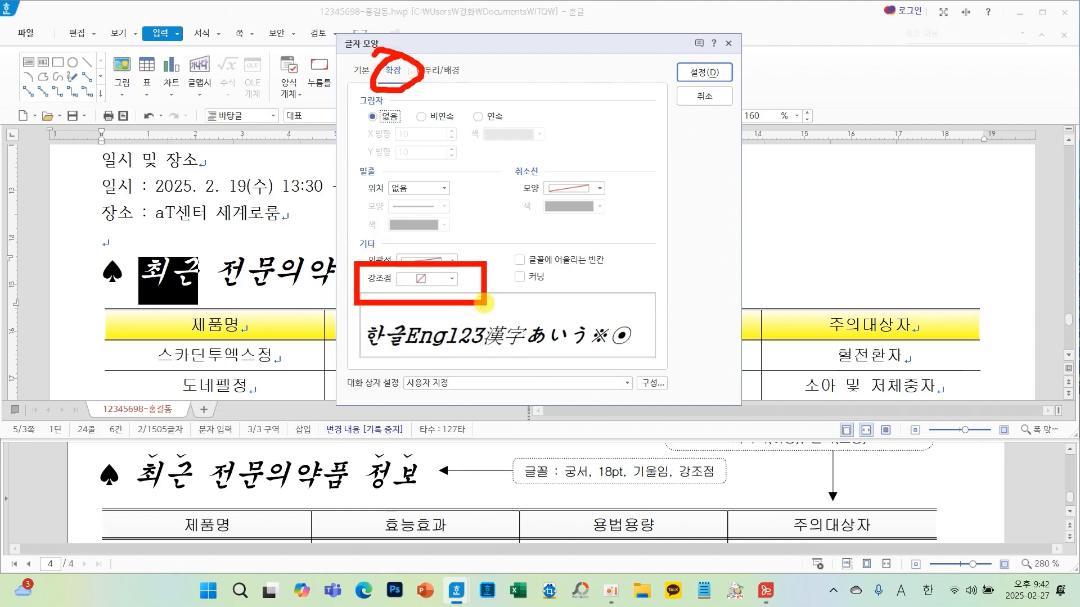
{"action": "left_click", "coordinate": [451, 279]}
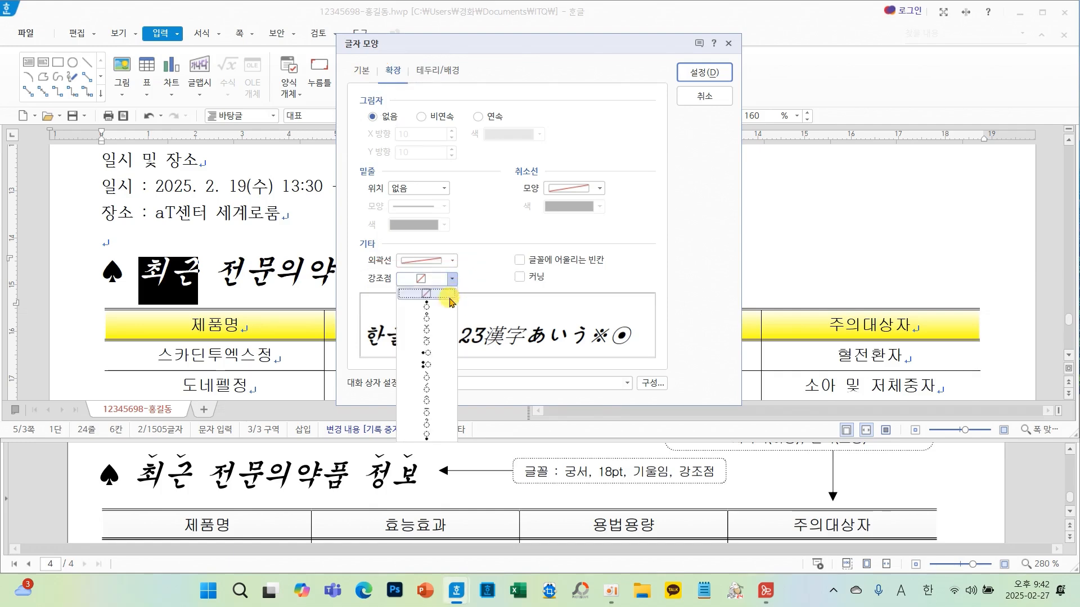
{"action": "left_click", "coordinate": [432, 332]}
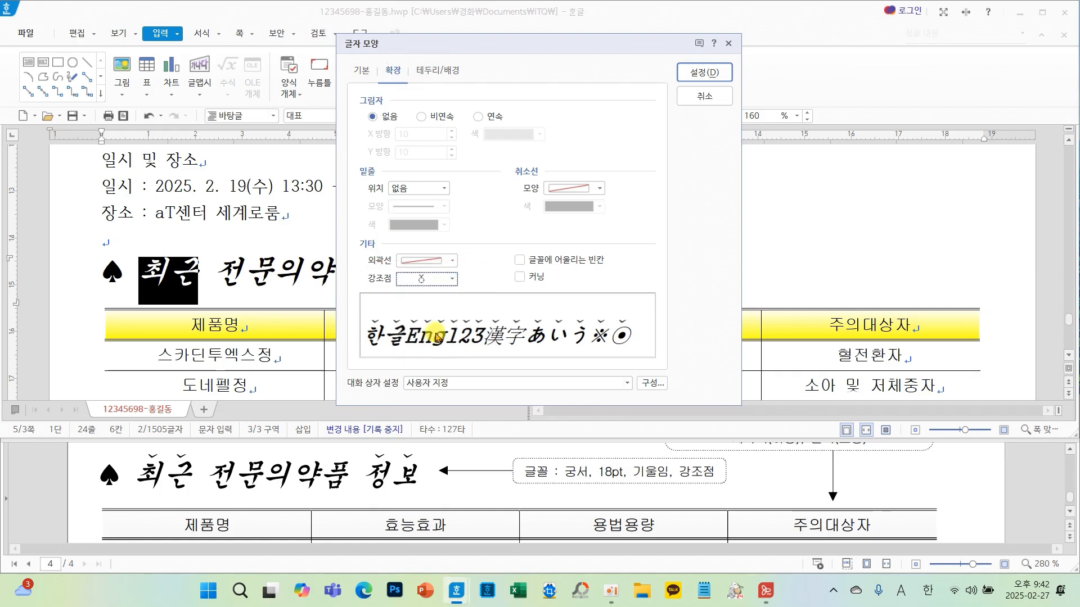
{"action": "left_click", "coordinate": [698, 73]}
- Add the same dot emphasis mark above the word 정보 in that heading
{"action": "left_click_drag", "start_coordinate": [378, 271], "coordinate": [442, 273]}
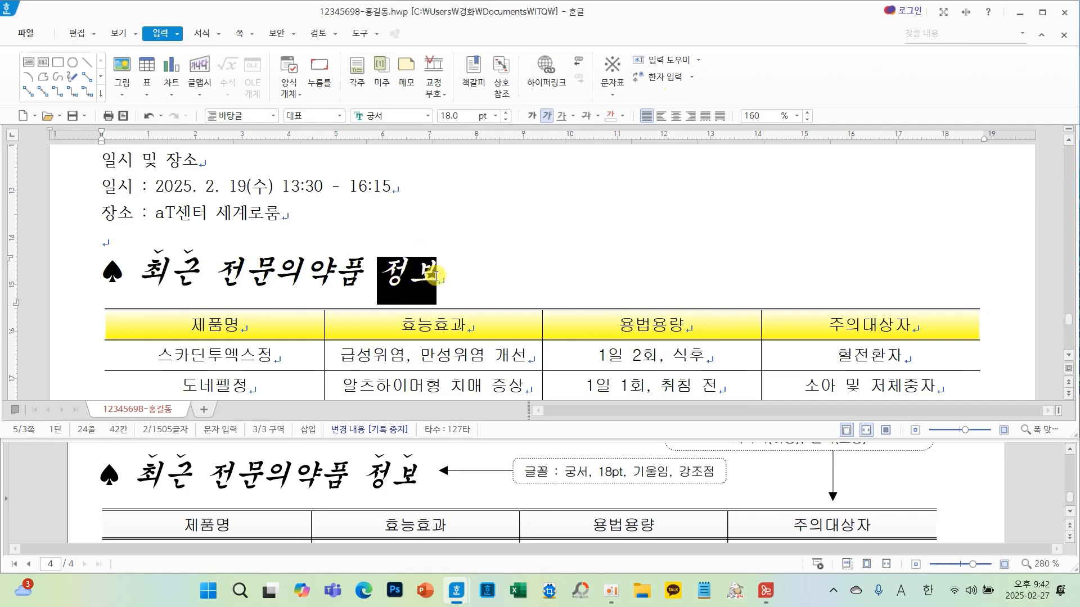
{"action": "right_click", "coordinate": [505, 238]}
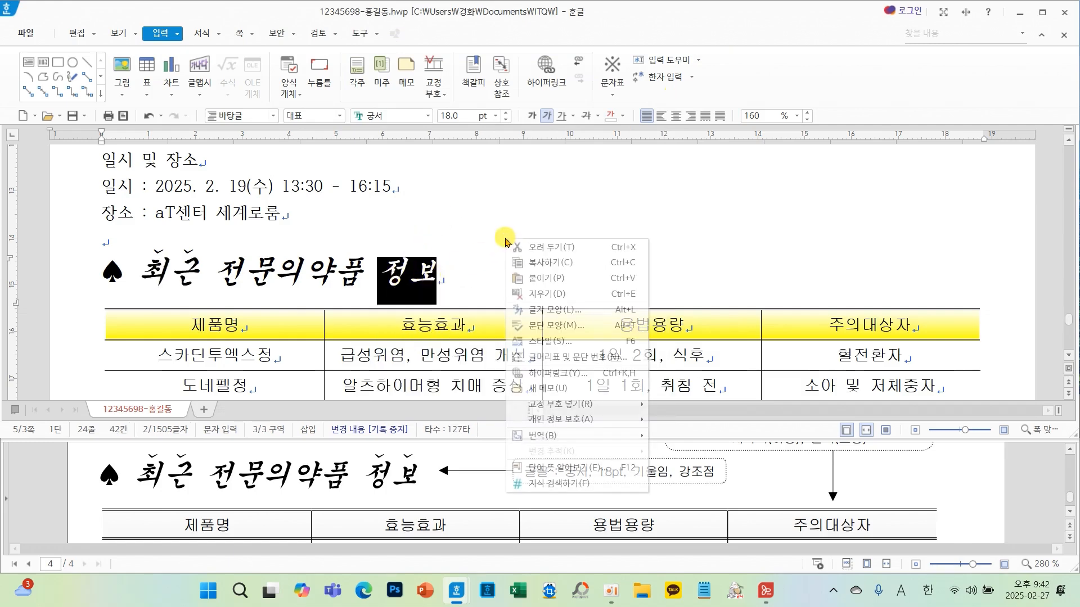
{"action": "left_click", "coordinate": [567, 308]}
{"action": "left_click", "coordinate": [444, 279]}
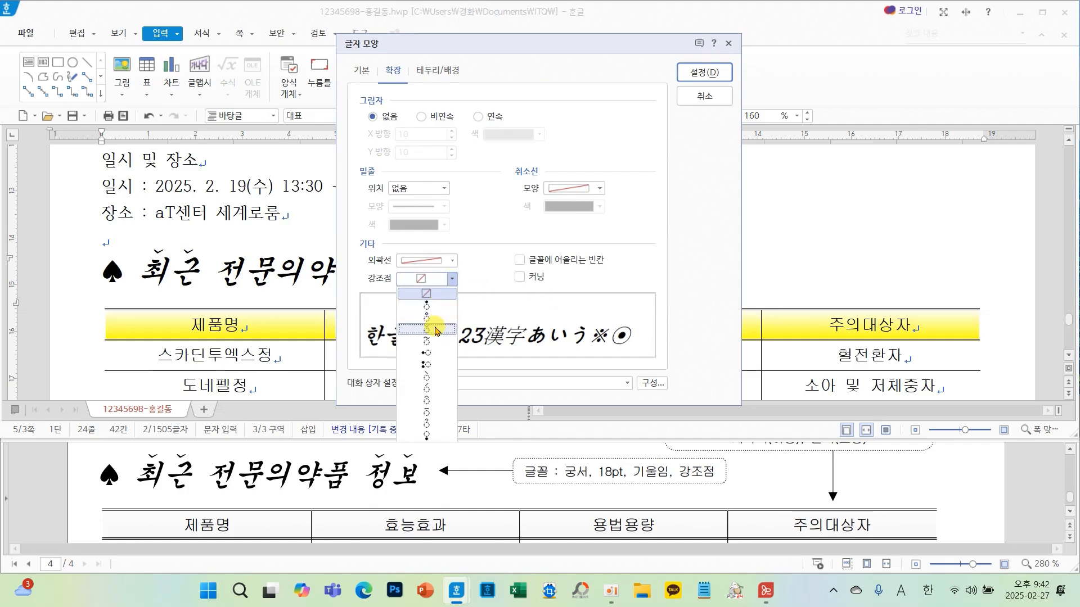
{"action": "left_click", "coordinate": [436, 330]}
{"action": "left_click", "coordinate": [705, 72]}
{"action": "left_click", "coordinate": [574, 236]}
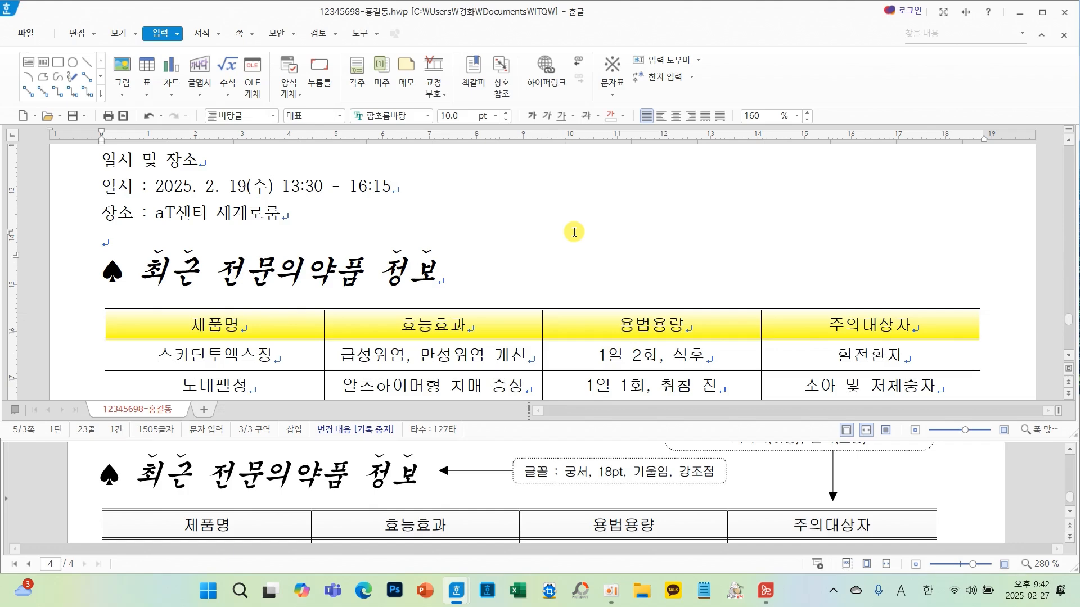
- Set the 식품의약품안전처 line below the table to 돋움 font at 22 pt
{"action": "scroll", "coordinate": [520, 276], "scroll_direction": "down", "scroll_amount": 5}
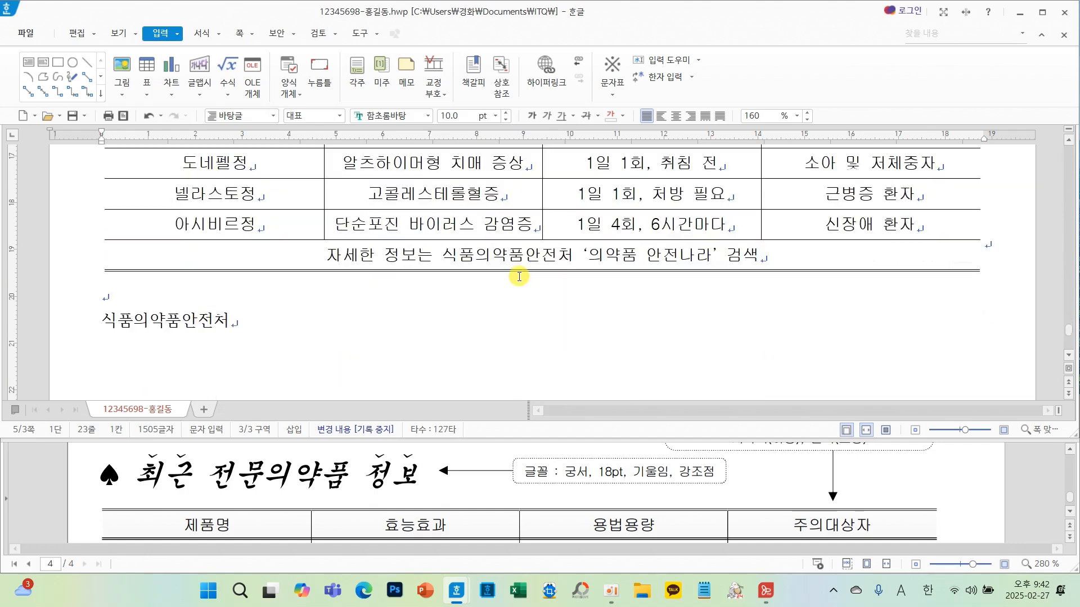
{"action": "scroll", "coordinate": [394, 494], "scroll_direction": "down", "scroll_amount": 5}
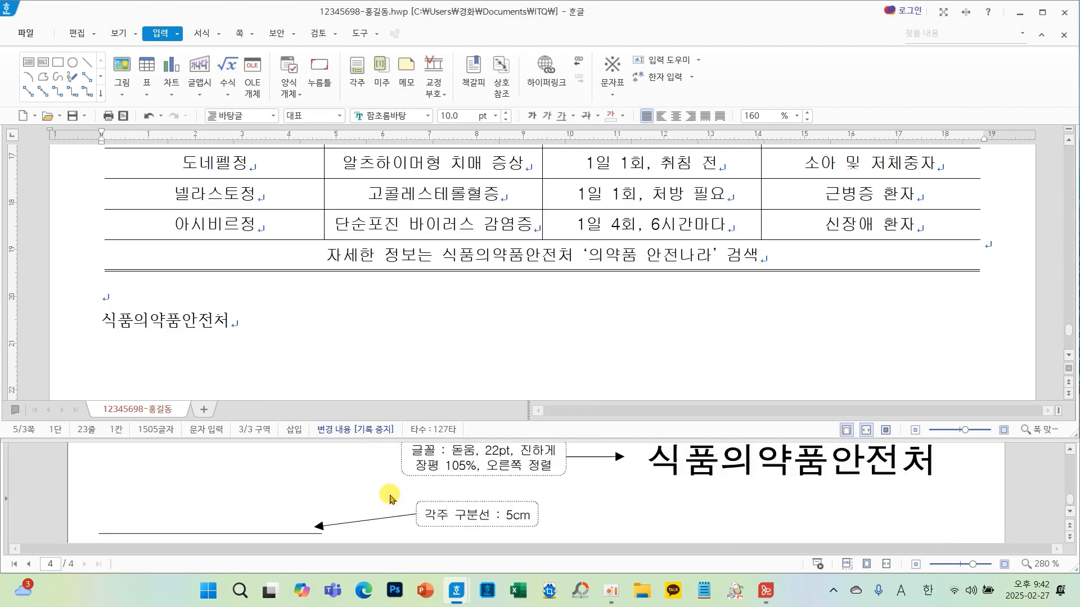
{"action": "left_click_drag", "start_coordinate": [248, 332], "coordinate": [96, 322]}
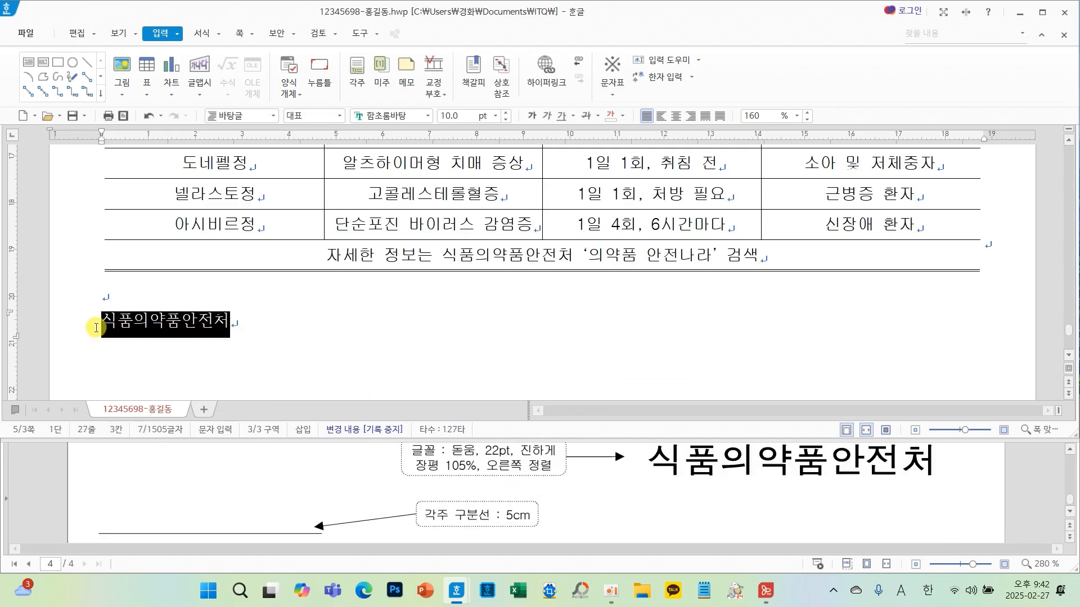
{"action": "left_click", "coordinate": [428, 116]}
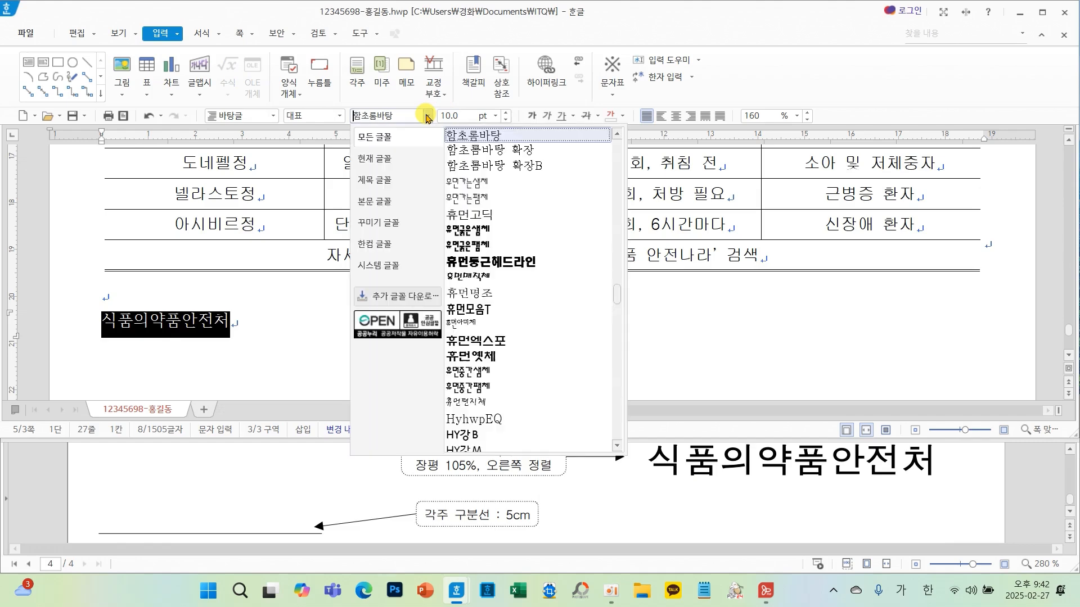
{"action": "left_click_drag", "start_coordinate": [617, 307], "coordinate": [609, 138]}
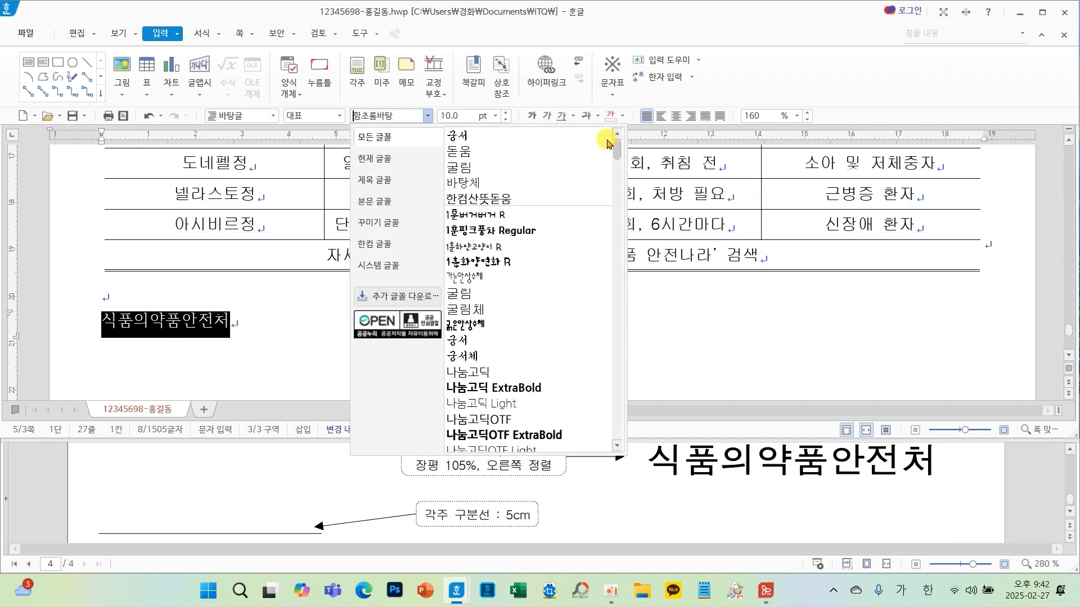
{"action": "left_click", "coordinate": [493, 152]}
{"action": "left_click", "coordinate": [495, 115]}
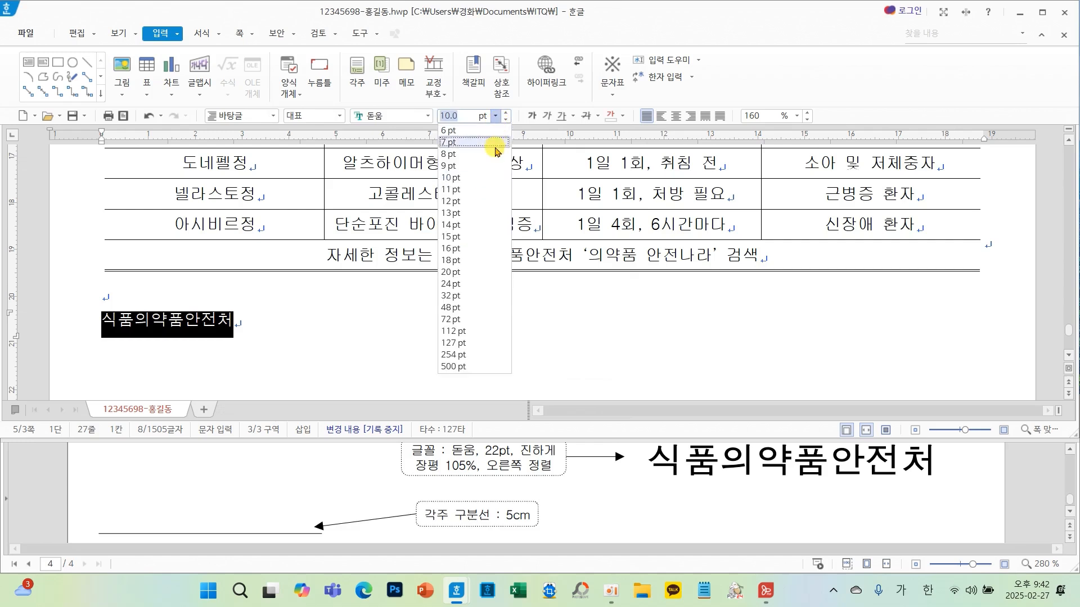
{"action": "left_click", "coordinate": [467, 274]}
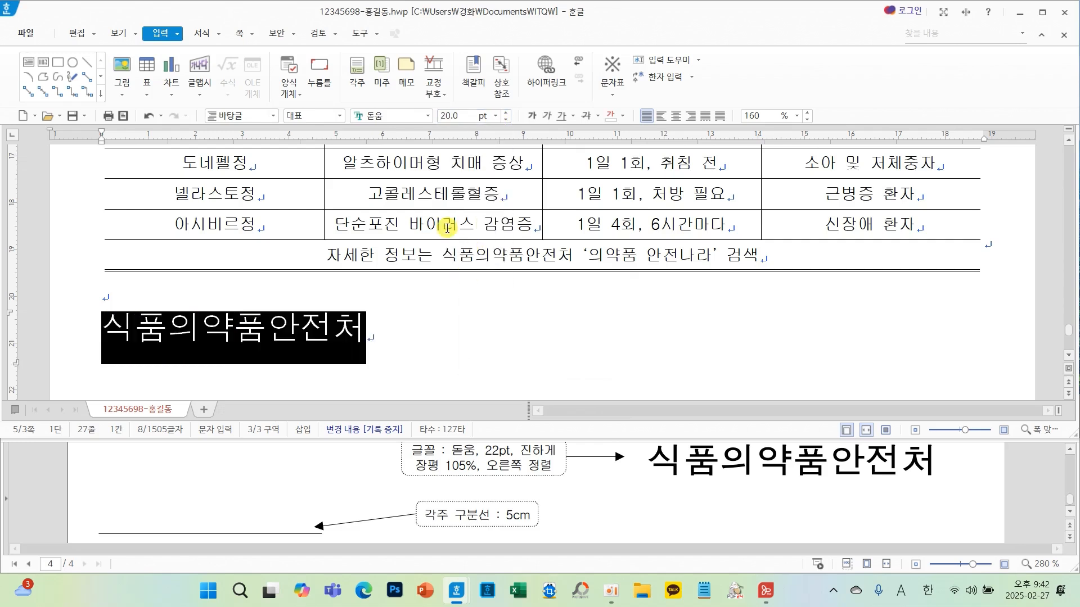
{"action": "left_click", "coordinate": [504, 113]}
{"action": "left_click", "coordinate": [504, 113]}
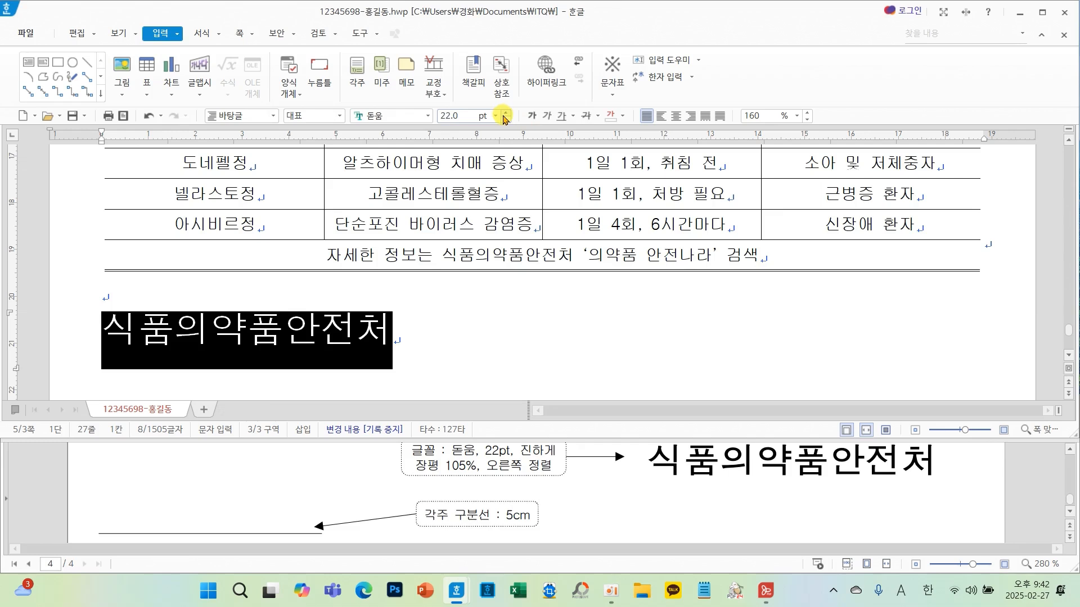
- Make the 식품의약품안전처 line bold and right-aligned
{"action": "left_click", "coordinate": [529, 117]}
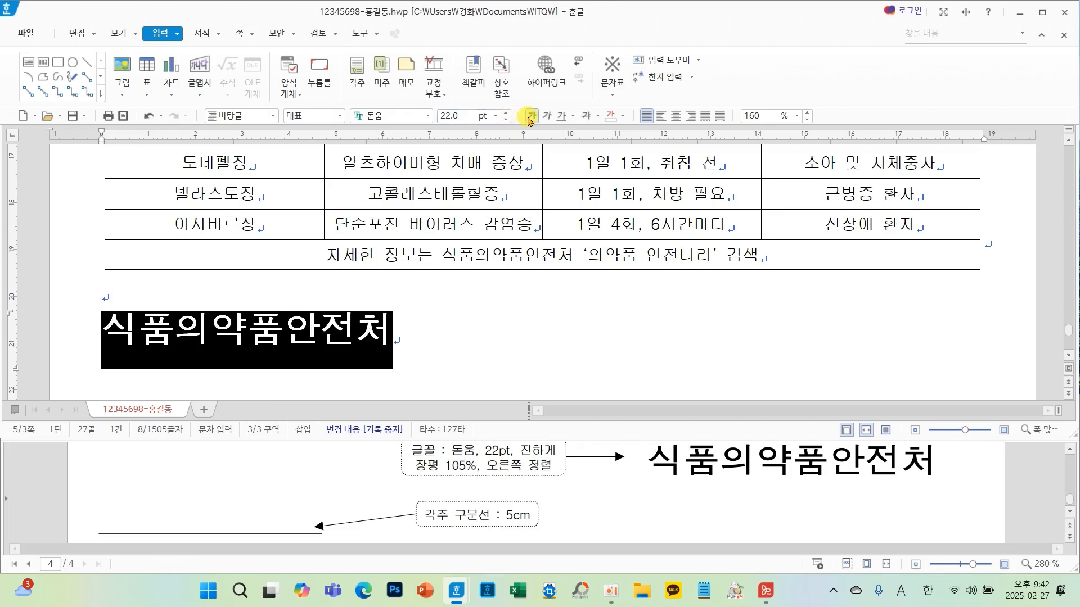
{"action": "left_click", "coordinate": [691, 117]}
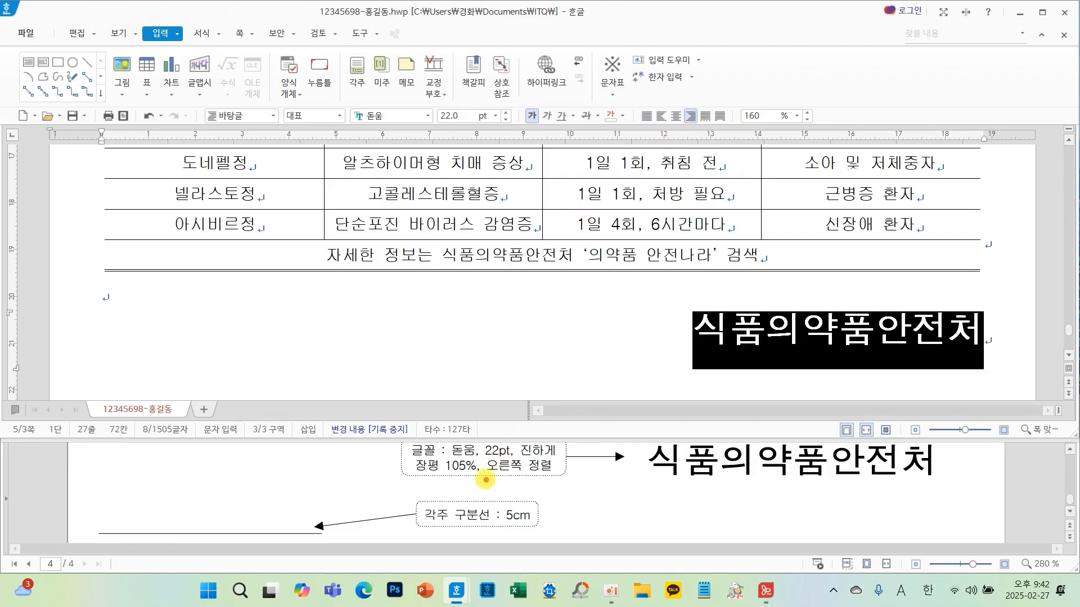
{"action": "mouse_move", "coordinate": [494, 450]}
{"action": "left_mouse_down"}
{"action": "mouse_move", "coordinate": [453, 449]}
{"action": "mouse_move", "coordinate": [404, 487]}
{"action": "mouse_move", "coordinate": [485, 462]}
{"action": "left_mouse_up"}
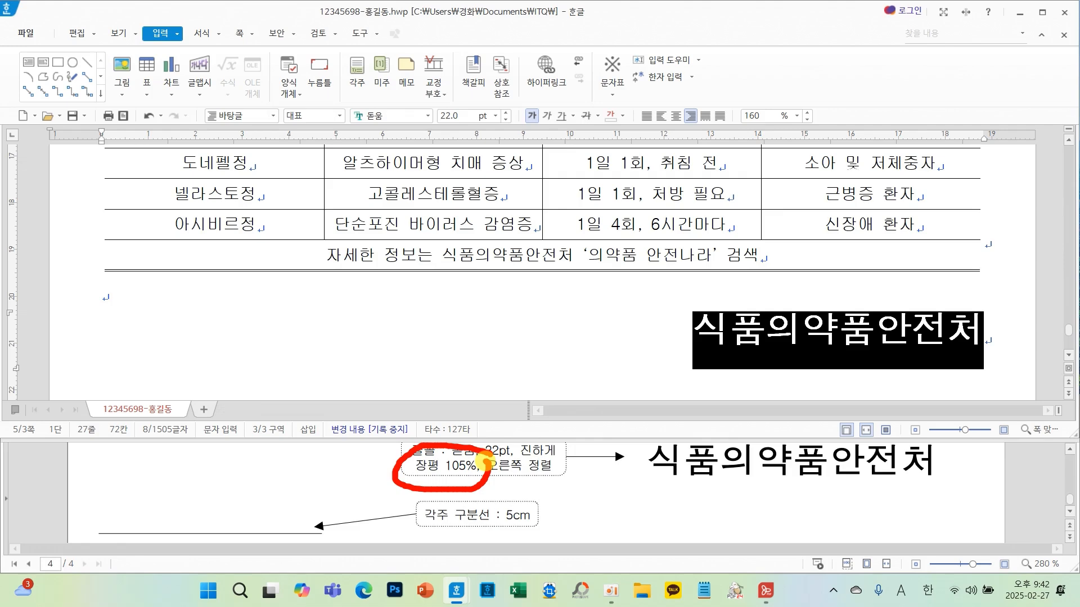
- Set the 식품의약품안전처 text's character width ratio to 105%
{"action": "right_click", "coordinate": [725, 352]}
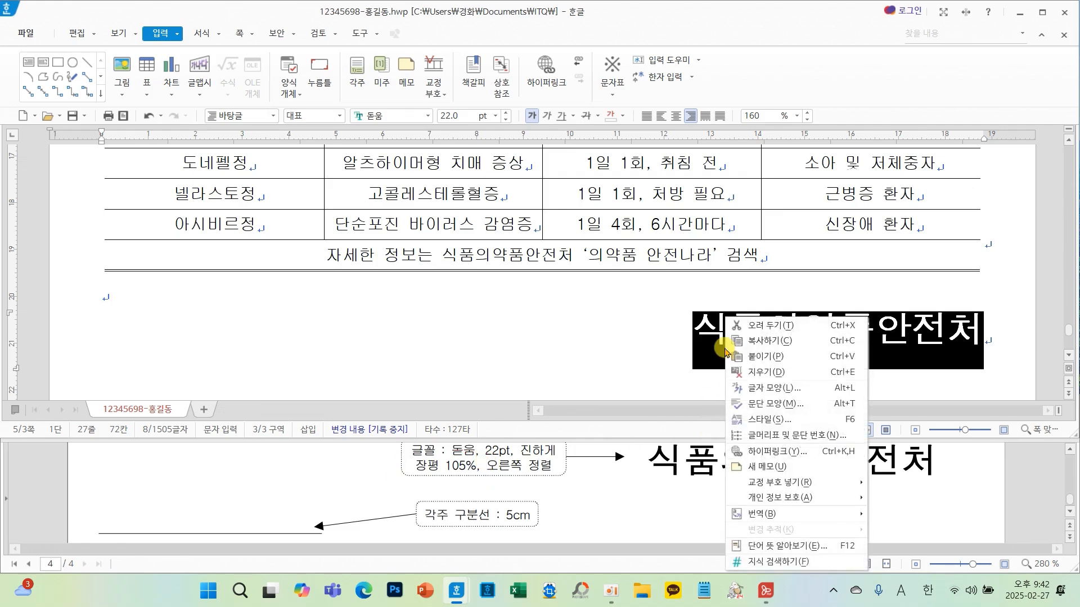
{"action": "left_click", "coordinate": [754, 394]}
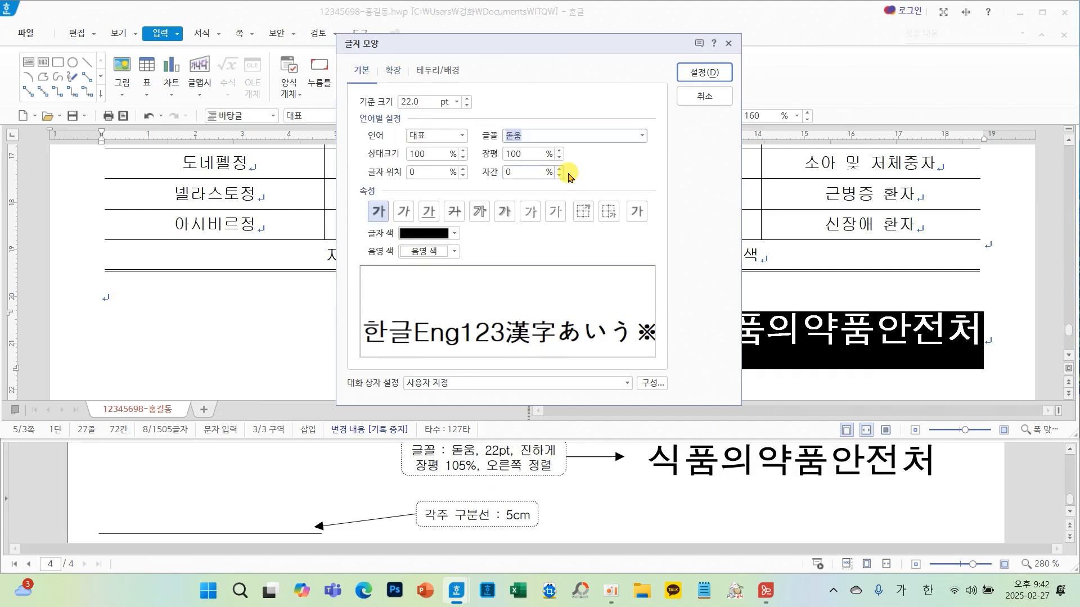
{"action": "left_click", "coordinate": [561, 151]}
{"action": "left_click", "coordinate": [560, 150]}
{"action": "left_click", "coordinate": [560, 150]}
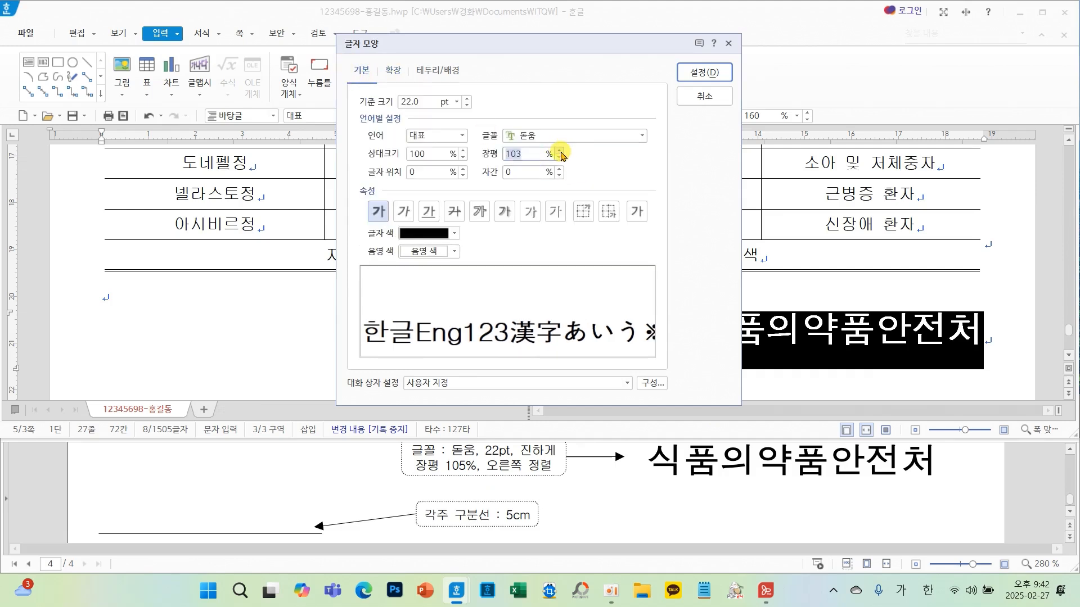
{"action": "left_click", "coordinate": [560, 151]}
{"action": "left_click", "coordinate": [561, 152]}
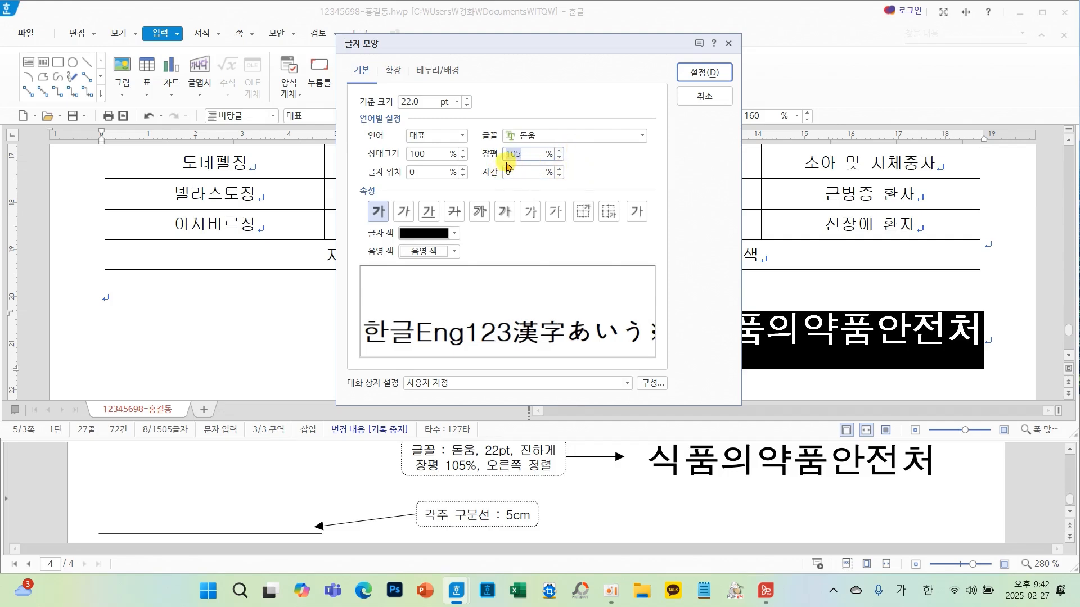
{"action": "left_click", "coordinate": [713, 85]}
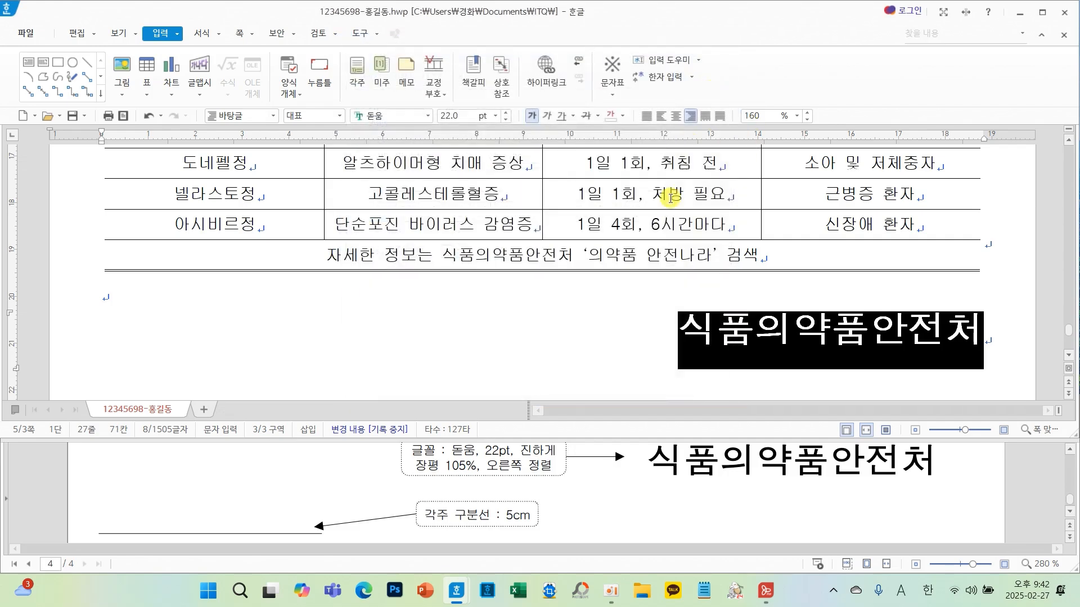
{"action": "left_click", "coordinate": [639, 331]}
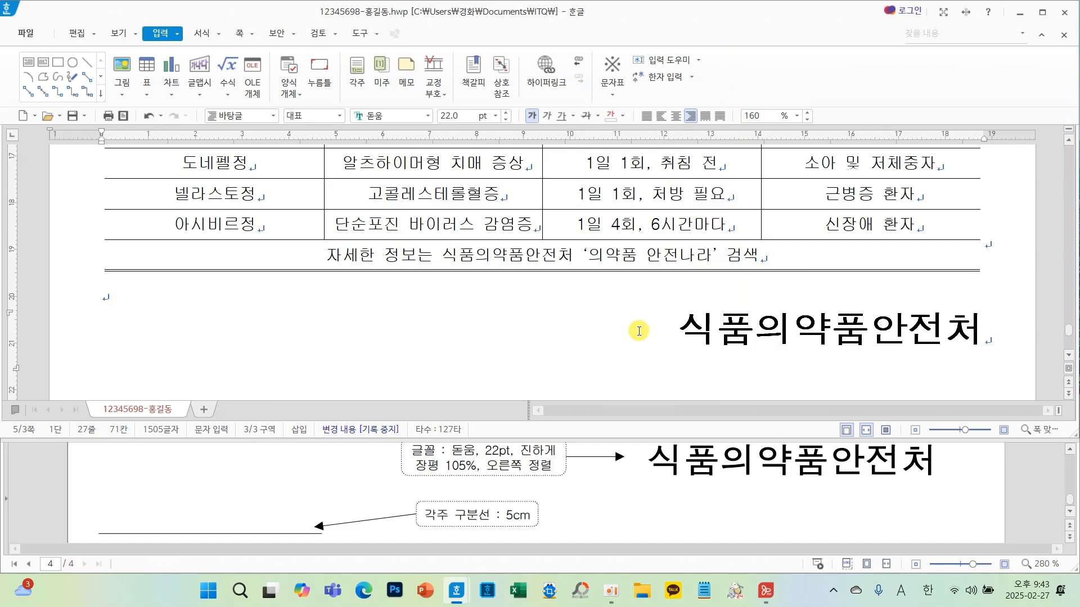
- Examine the reference sheet's paragraph numbering and line spacing requirements for the forum section
{"action": "scroll", "coordinate": [360, 203], "scroll_direction": "up", "scroll_amount": 3}
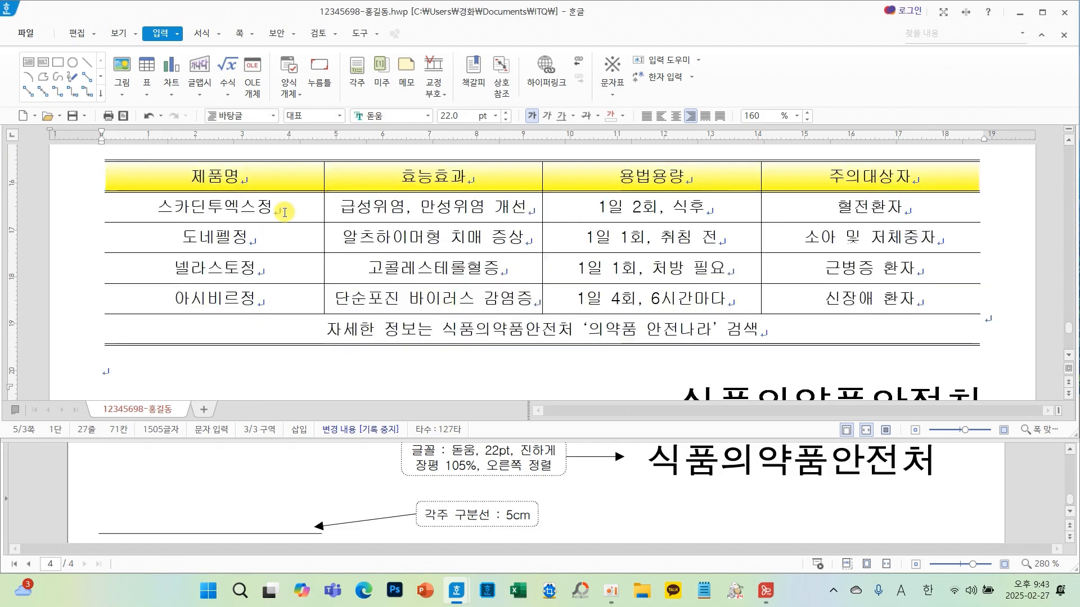
{"action": "scroll", "coordinate": [239, 220], "scroll_direction": "up", "scroll_amount": 3}
{"action": "scroll", "coordinate": [234, 221], "scroll_direction": "up", "scroll_amount": 2}
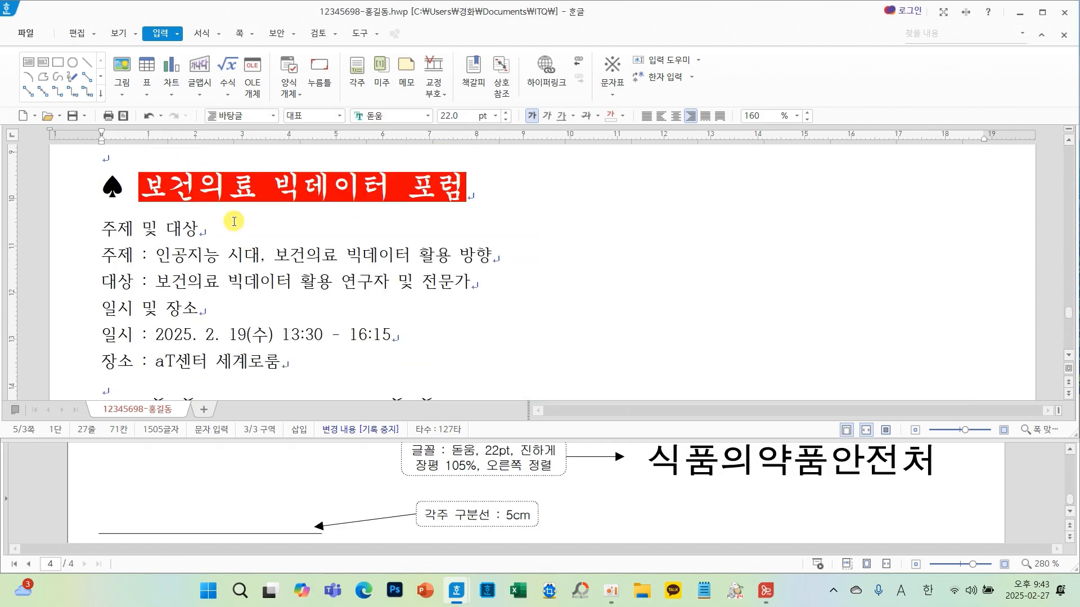
{"action": "scroll", "coordinate": [317, 484], "scroll_direction": "up", "scroll_amount": 10}
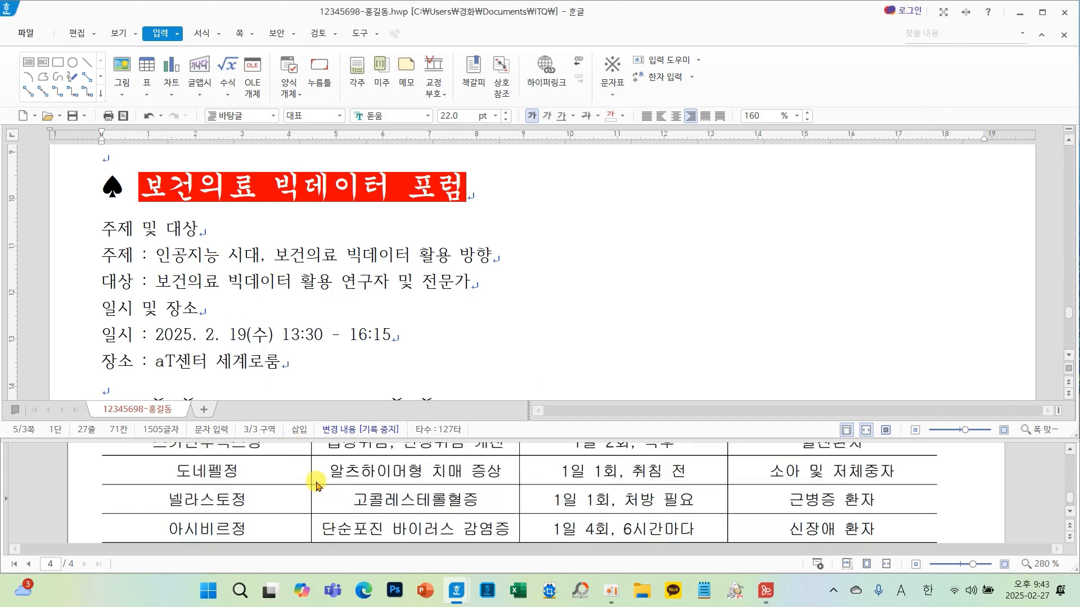
{"action": "scroll", "coordinate": [317, 485], "scroll_direction": "up", "scroll_amount": 1}
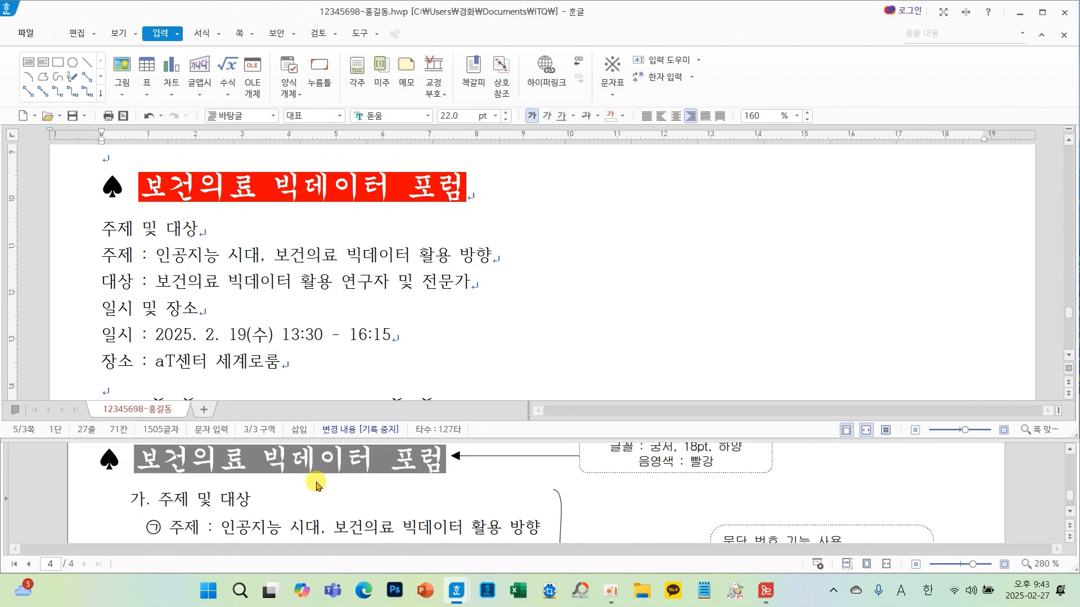
{"action": "scroll", "coordinate": [692, 513], "scroll_direction": "down", "scroll_amount": 1}
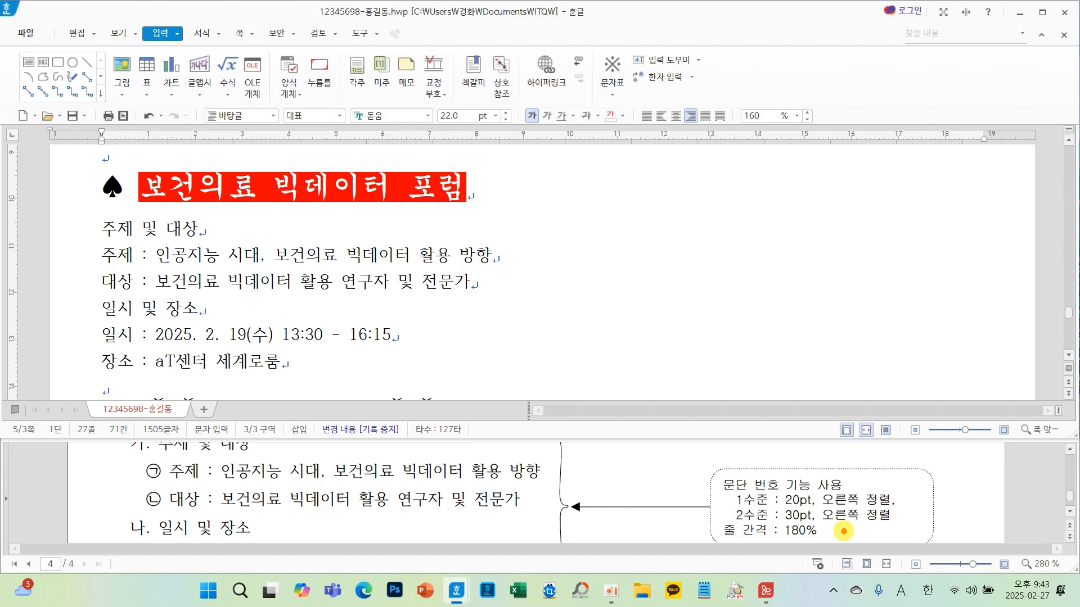
{"action": "left_click_drag", "start_coordinate": [878, 484], "coordinate": [889, 519]}
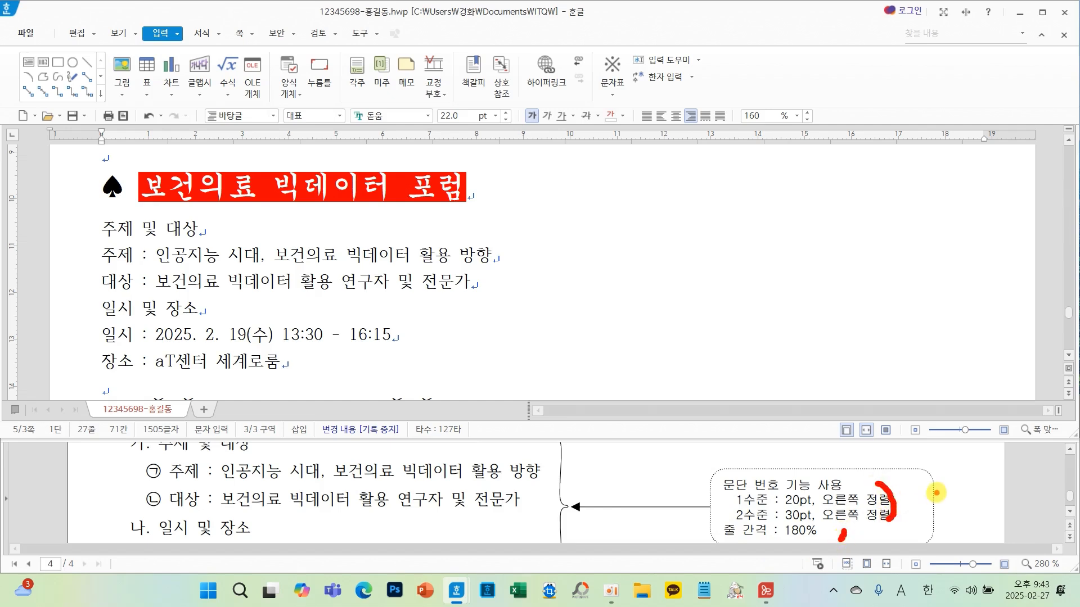
{"action": "mouse_move", "coordinate": [937, 493]}
{"action": "left_mouse_down"}
{"action": "mouse_move", "coordinate": [930, 529]}
{"action": "mouse_move", "coordinate": [964, 524]}
{"action": "left_mouse_up"}
{"action": "key", "text": "Escape"}
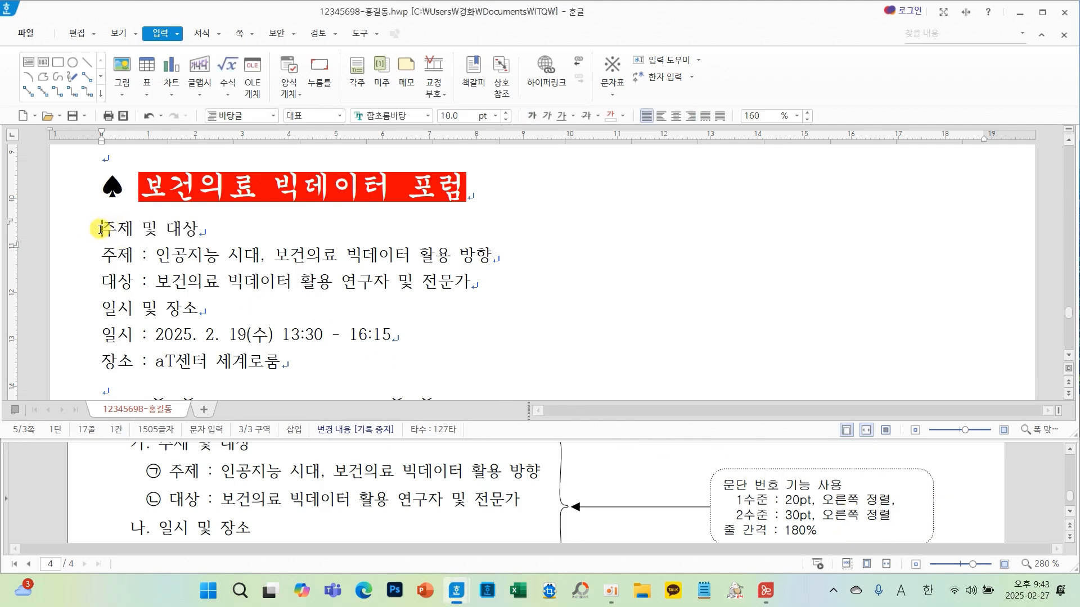
- Set the line spacing of the six forum lines under the 보건의료 빅데이터 포럼 heading to 180%
{"action": "left_click_drag", "start_coordinate": [102, 229], "coordinate": [292, 364]}
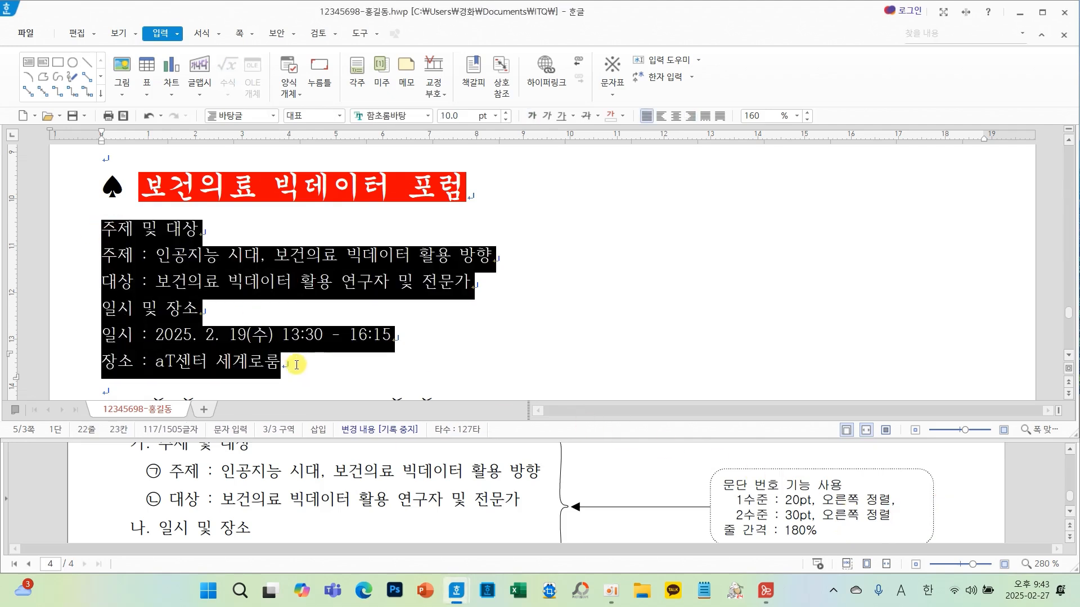
{"action": "left_click", "coordinate": [800, 117]}
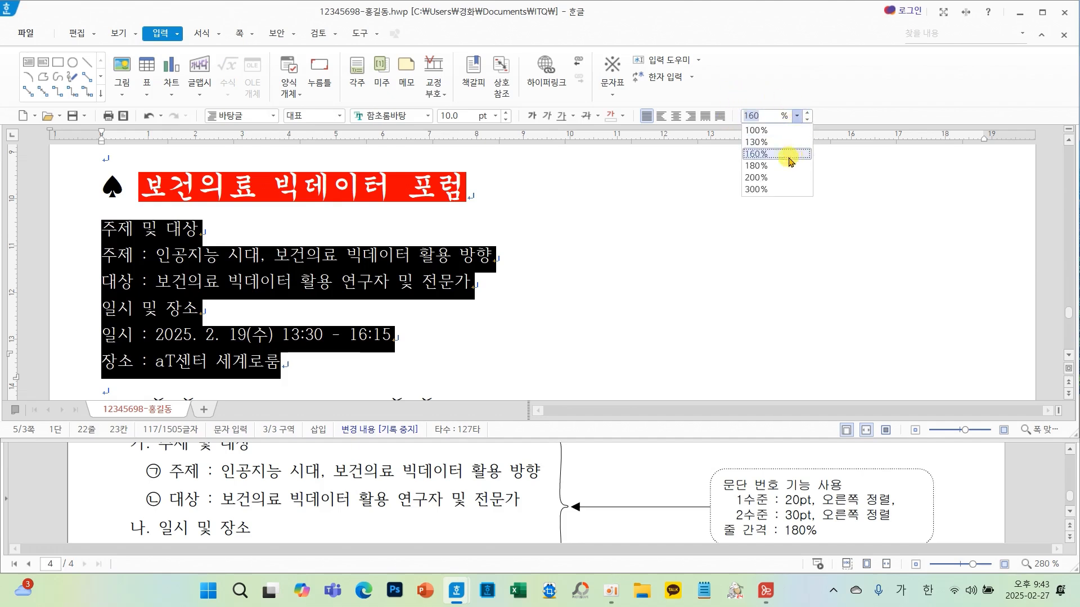
{"action": "left_click", "coordinate": [753, 170]}
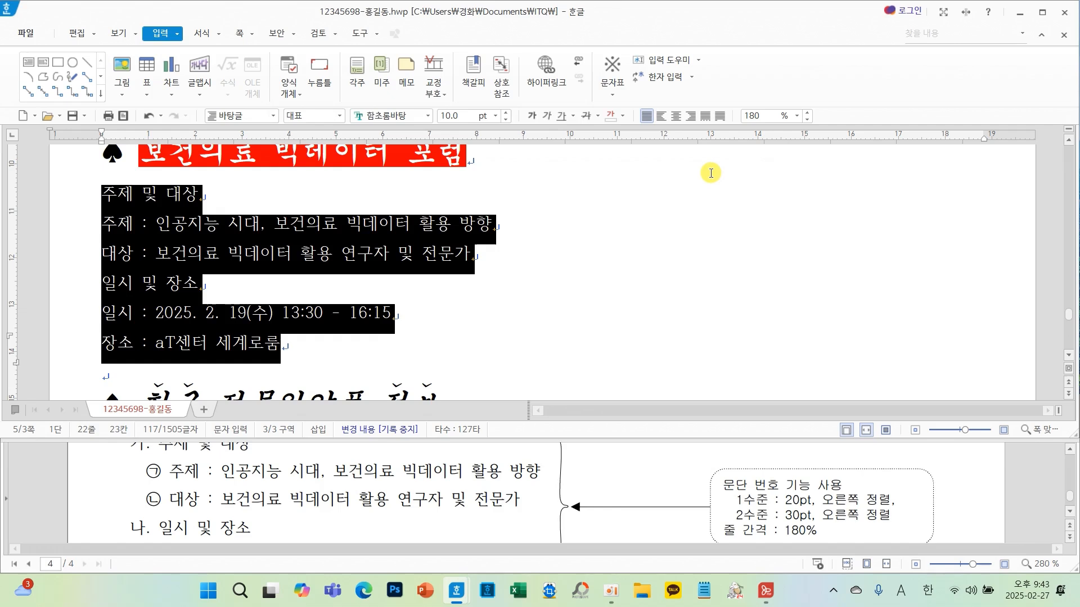
- Open paragraph numbering for the selected lines, start a custom definition, and set level 1's number shape to 가,나,다
{"action": "right_click", "coordinate": [553, 264]}
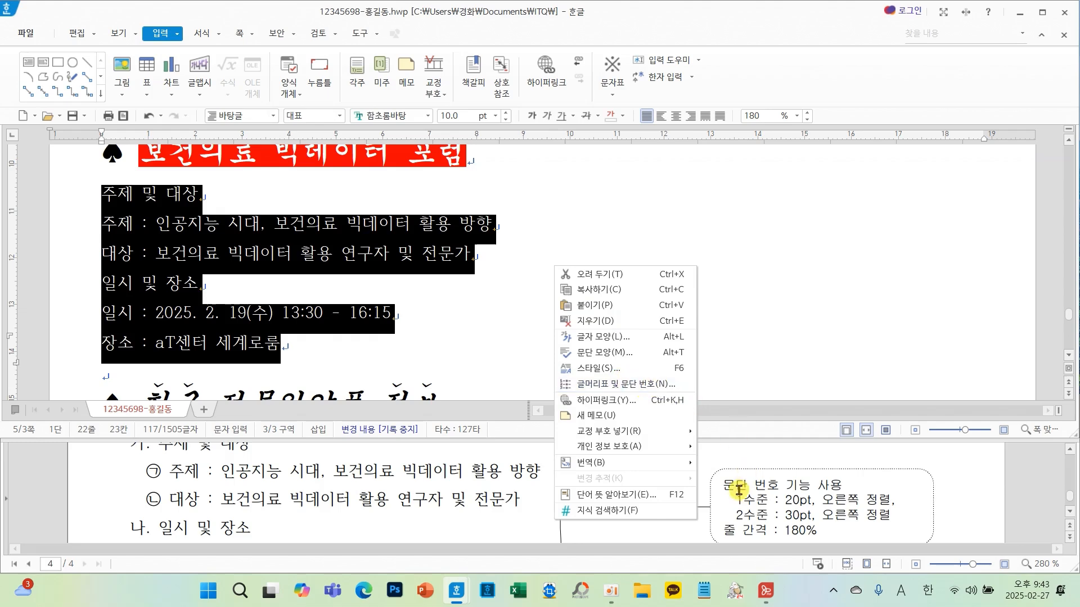
{"action": "left_click", "coordinate": [644, 383]}
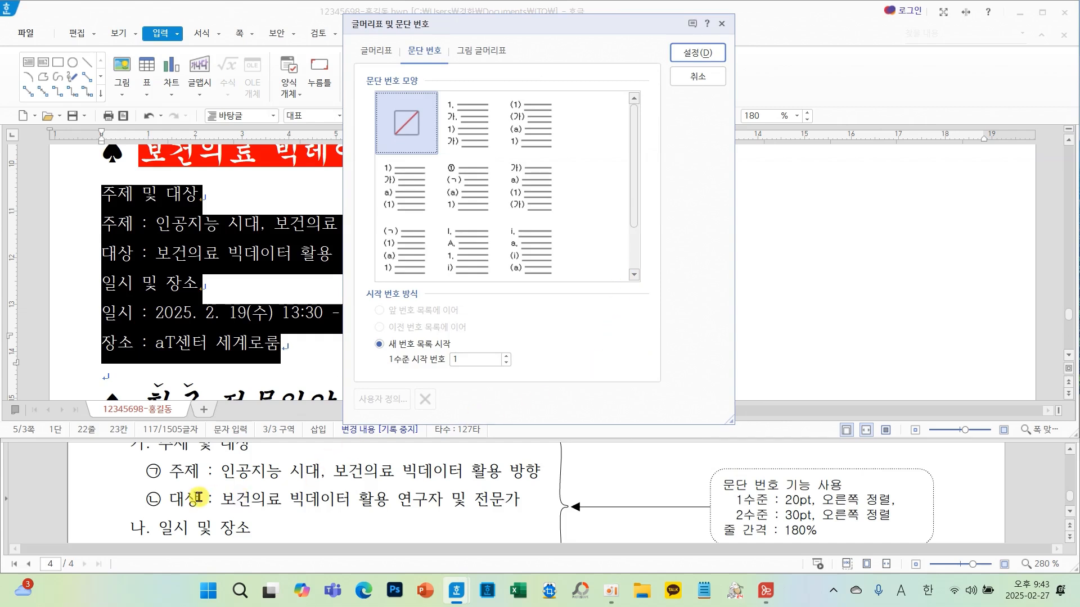
{"action": "scroll", "coordinate": [198, 497], "scroll_direction": "up", "scroll_amount": 2}
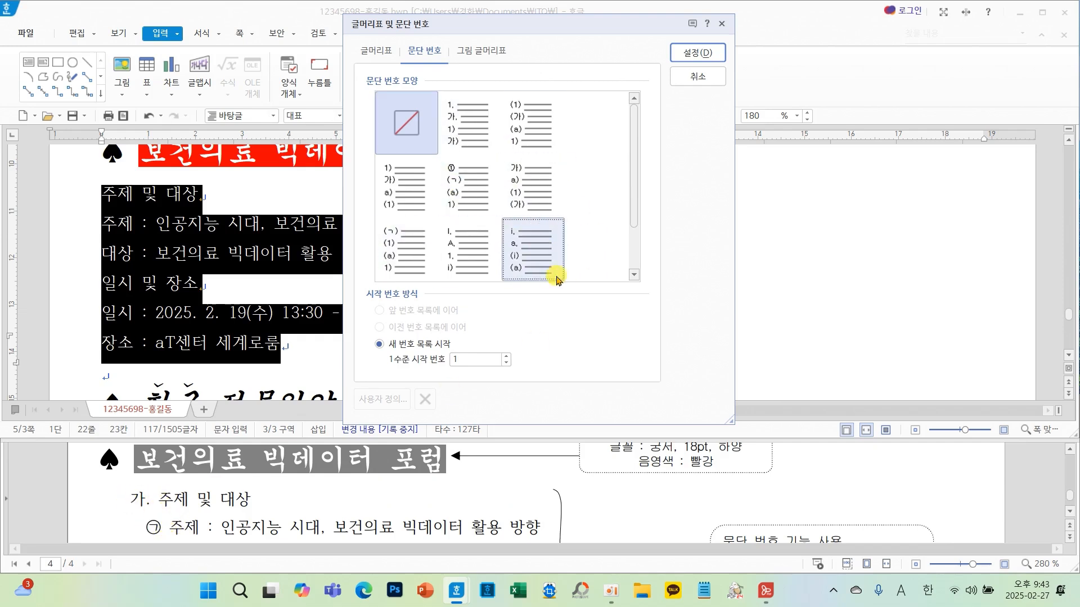
{"action": "left_click", "coordinate": [470, 120]}
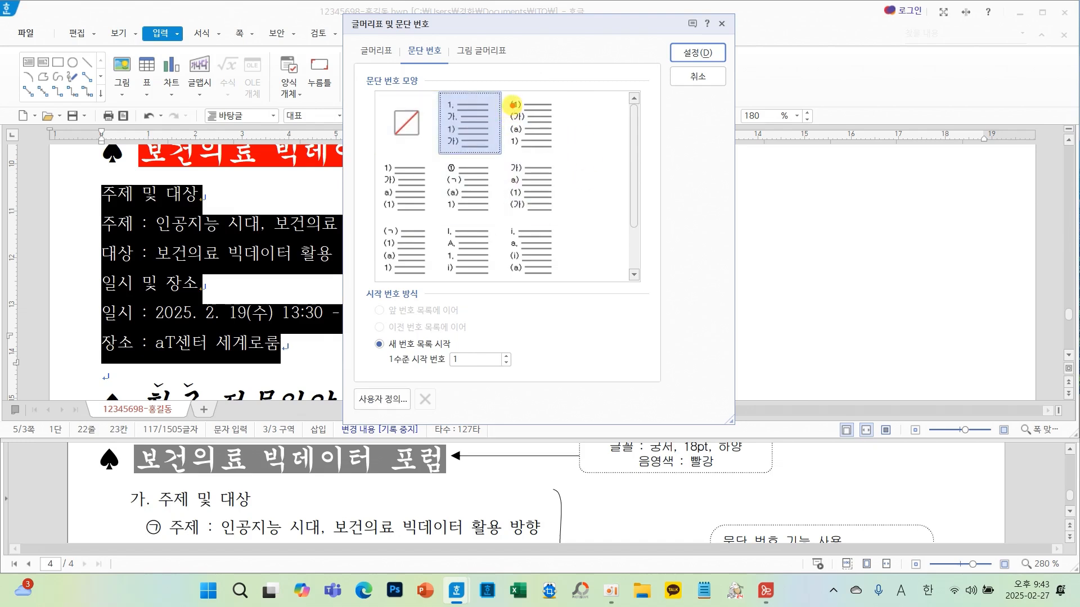
{"action": "mouse_move", "coordinate": [513, 105]}
{"action": "left_mouse_down"}
{"action": "mouse_move", "coordinate": [542, 108]}
{"action": "mouse_move", "coordinate": [485, 151]}
{"action": "mouse_move", "coordinate": [543, 155]}
{"action": "left_mouse_up"}
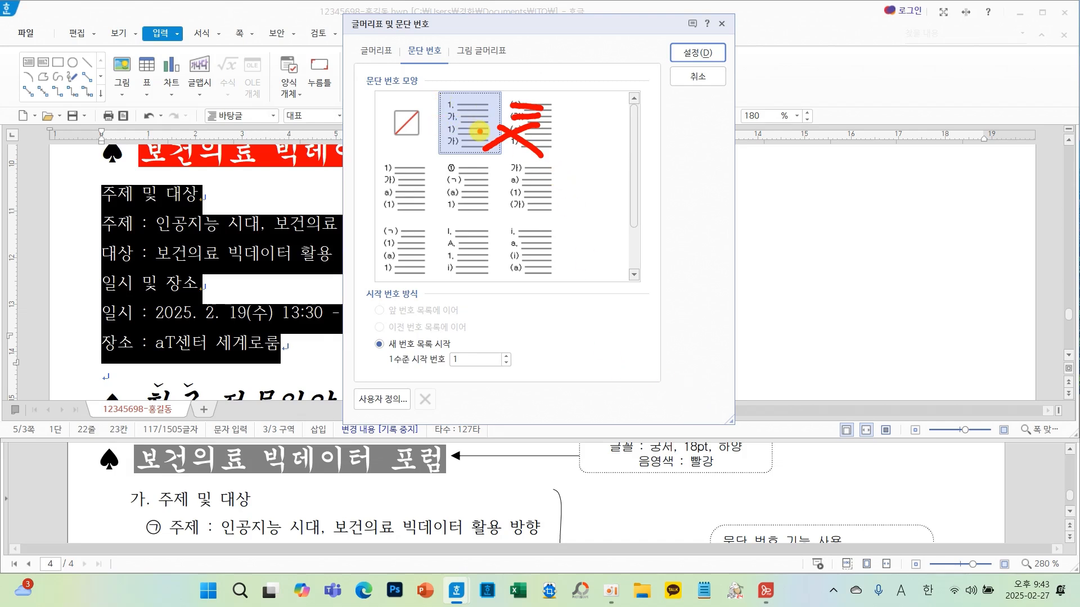
{"action": "key", "text": "Escape"}
{"action": "left_click", "coordinate": [470, 128]}
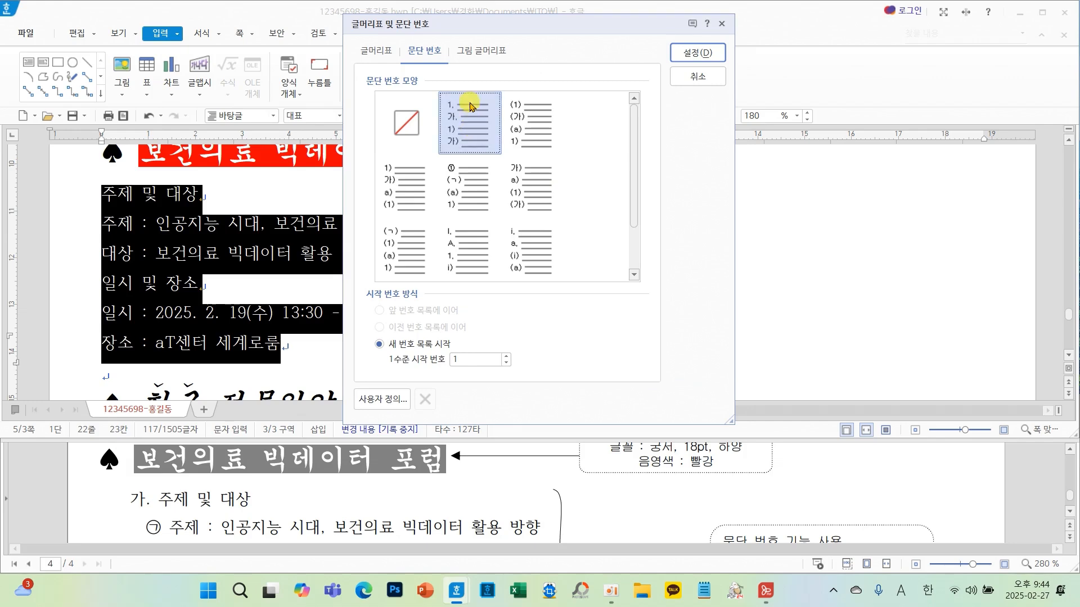
{"action": "left_click", "coordinate": [357, 401]}
{"action": "left_click_drag", "start_coordinate": [410, 81], "coordinate": [518, 100]}
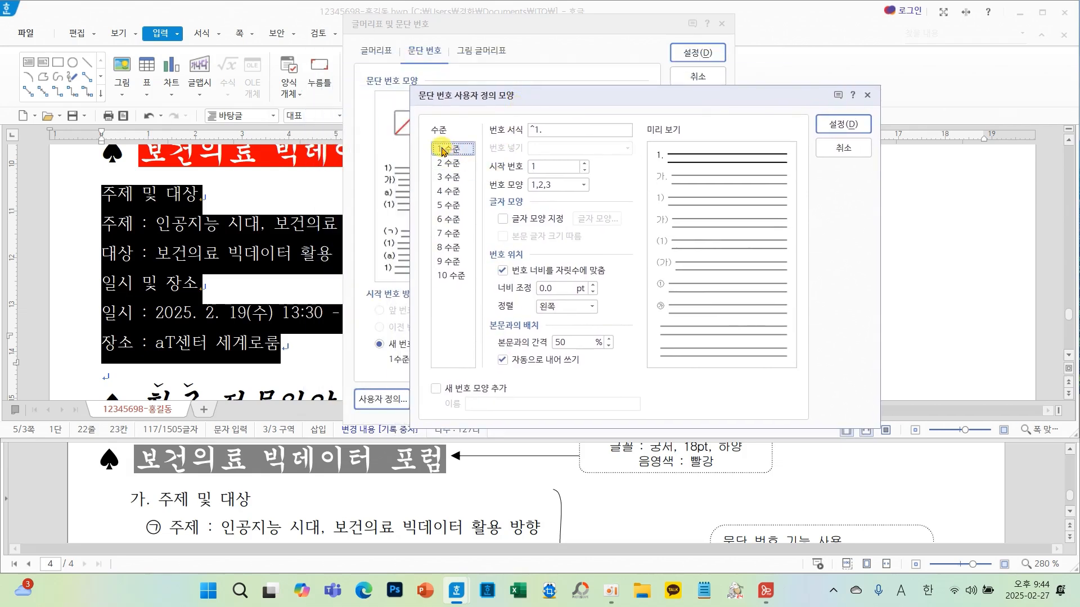
{"action": "left_click", "coordinate": [556, 184]}
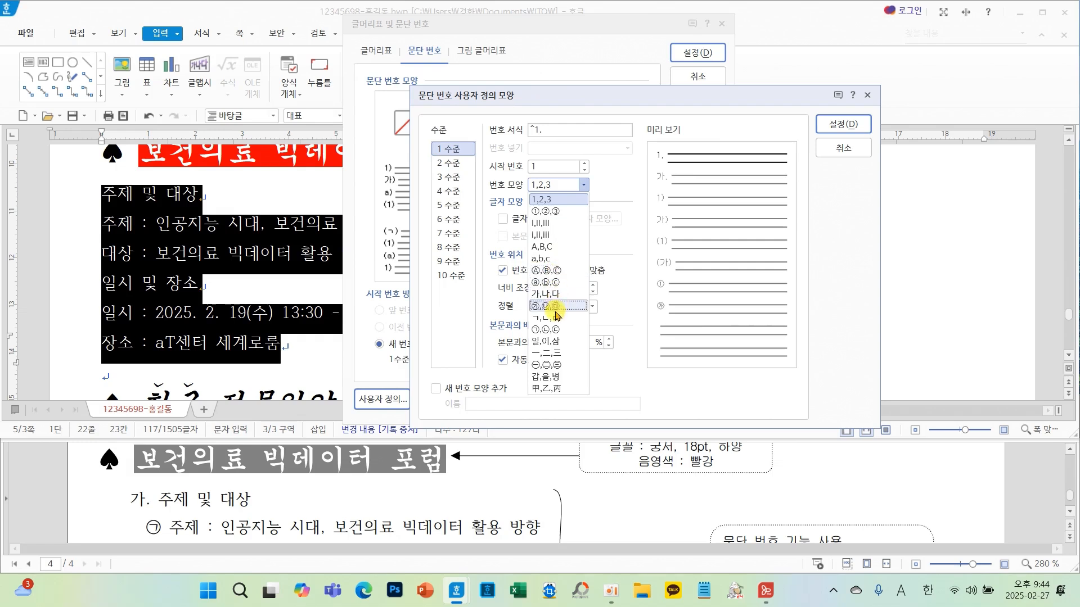
{"action": "left_click", "coordinate": [555, 293]}
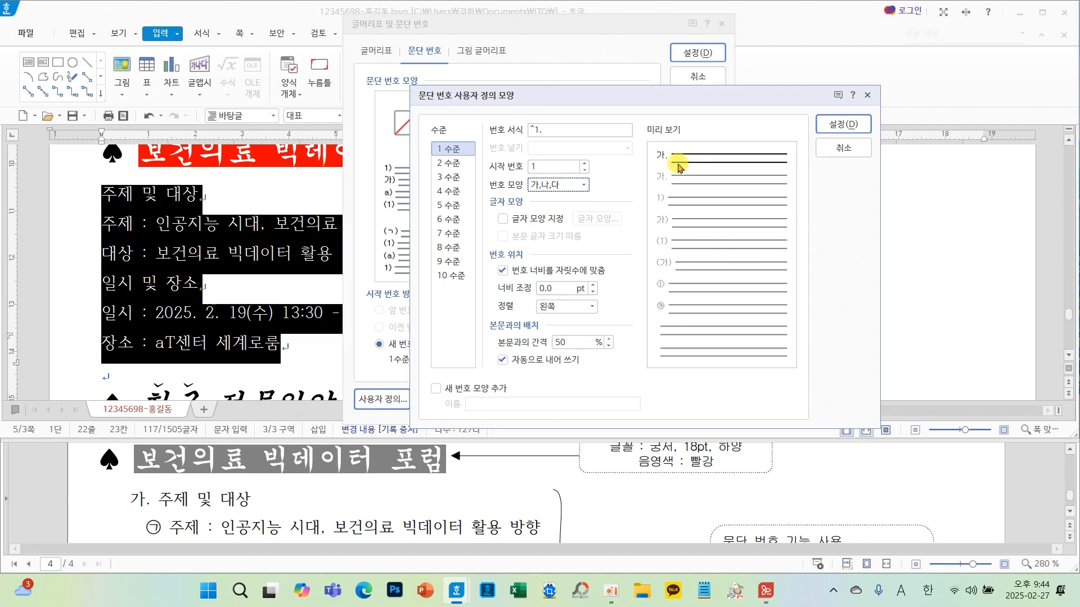
- Set level 1's number width to 20 pt with right alignment
{"action": "scroll", "coordinate": [759, 477], "scroll_direction": "down", "scroll_amount": 2}
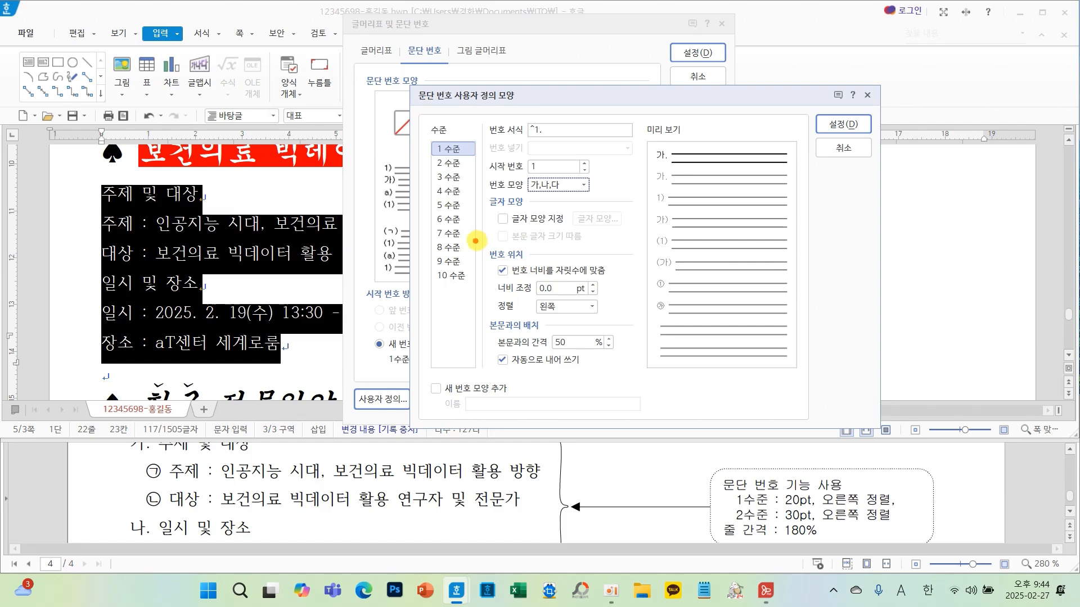
{"action": "key", "text": "ctrl+2"}
{"action": "left_click_drag", "start_coordinate": [474, 240], "coordinate": [610, 320]}
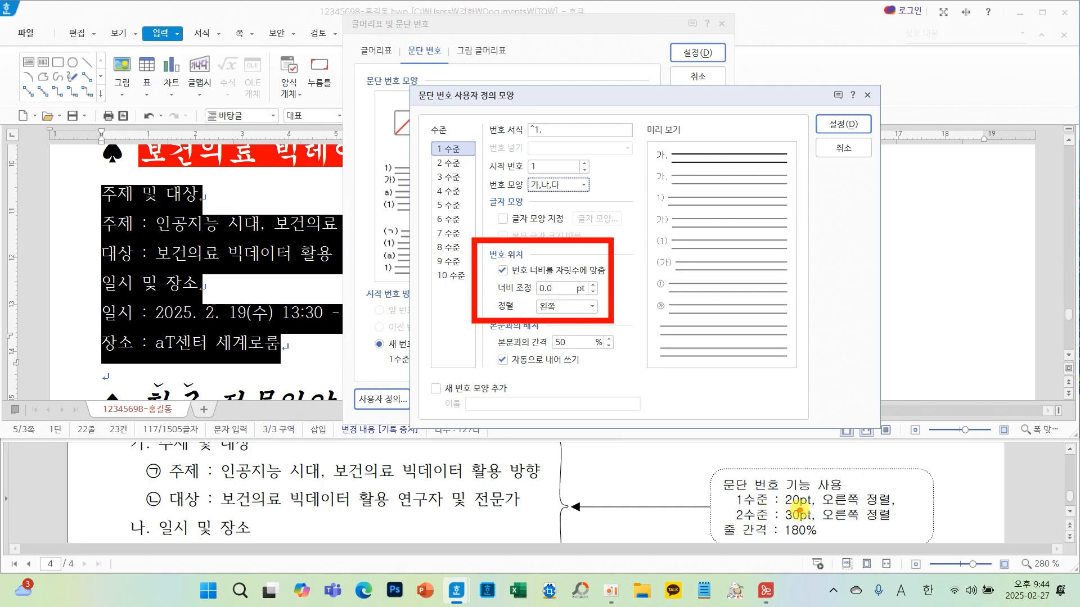
{"action": "key", "text": "Escape"}
{"action": "left_click", "coordinate": [560, 290]}
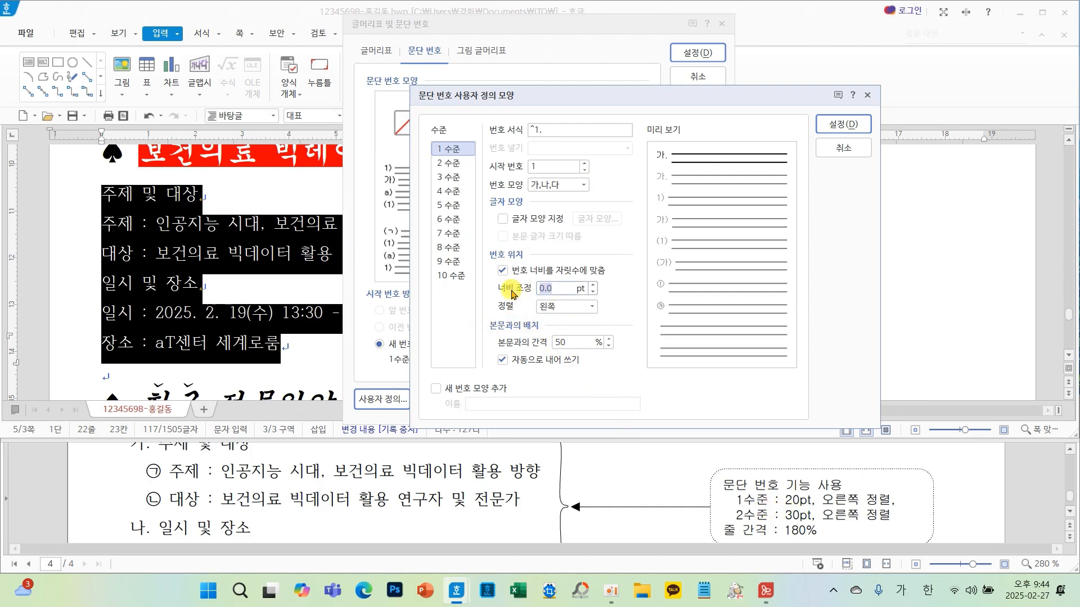
{"action": "type", "text": "20"}
{"action": "left_click", "coordinate": [564, 306]}
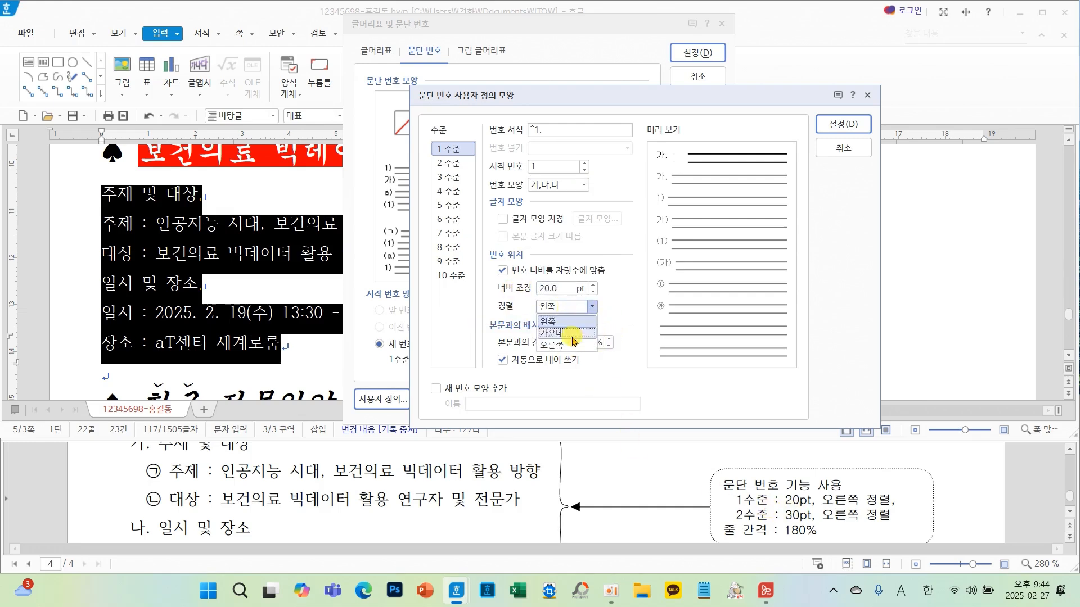
{"action": "left_click", "coordinate": [566, 345]}
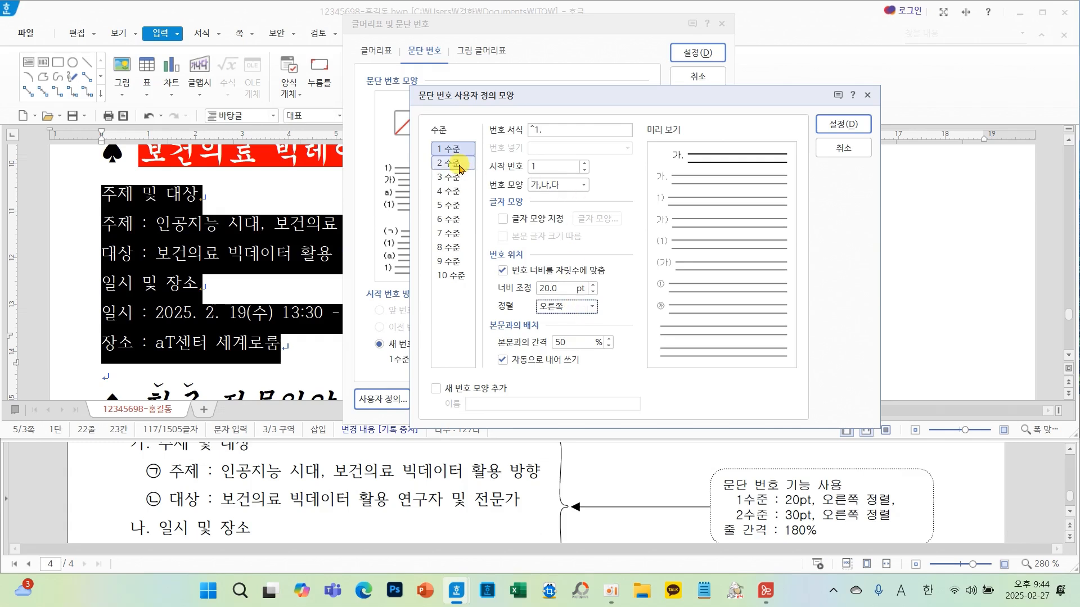
- Set level 2's number shape to ㉠,㉡,㉢ and remove the trailing period from its number format
{"action": "left_click", "coordinate": [360, 170]}
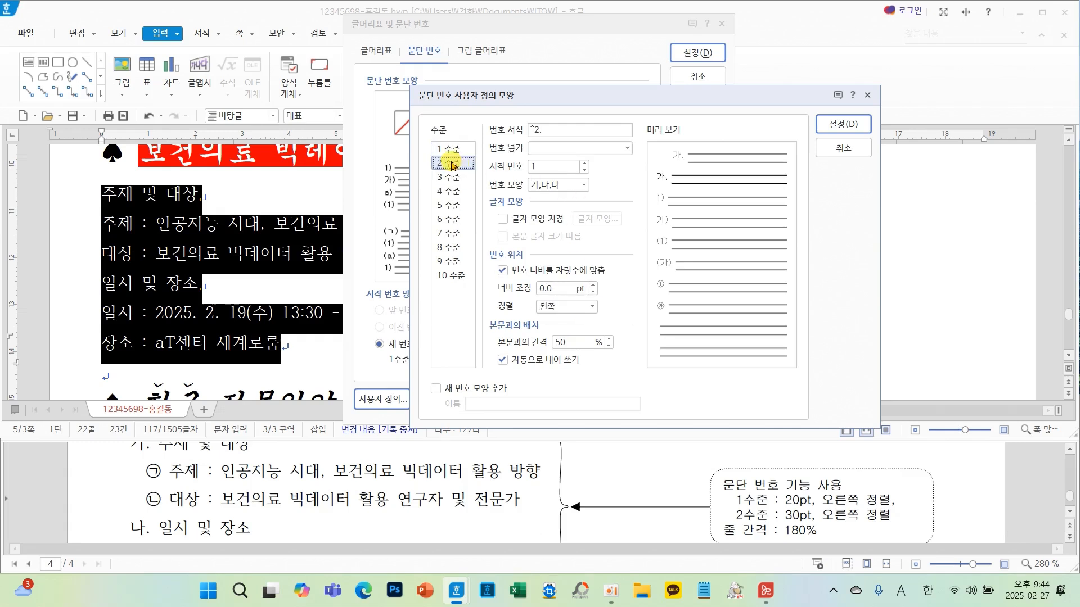
{"action": "left_click", "coordinate": [583, 186]}
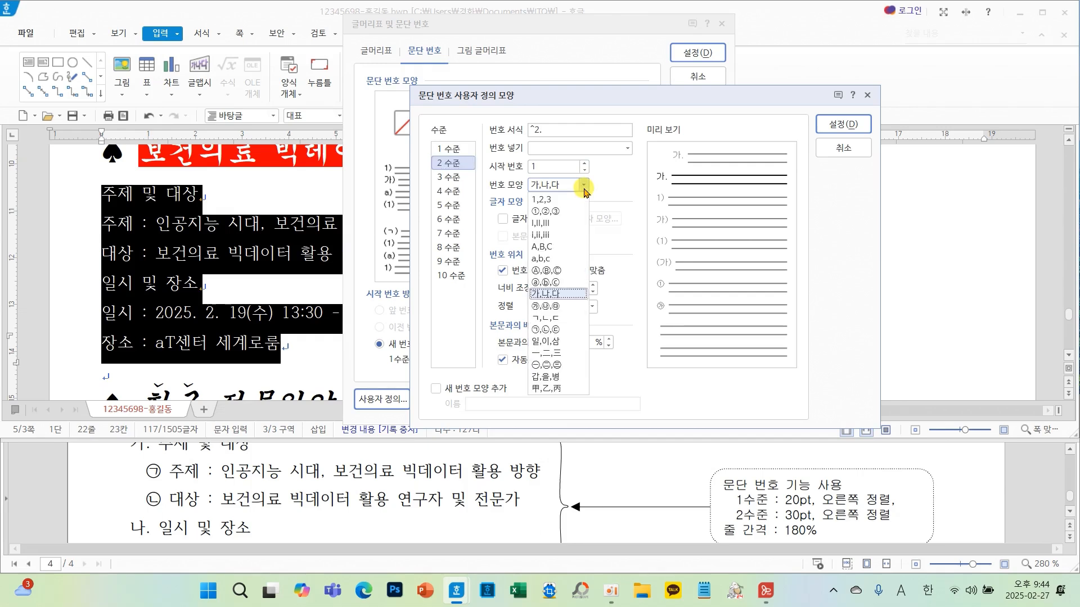
{"action": "left_click", "coordinate": [556, 329]}
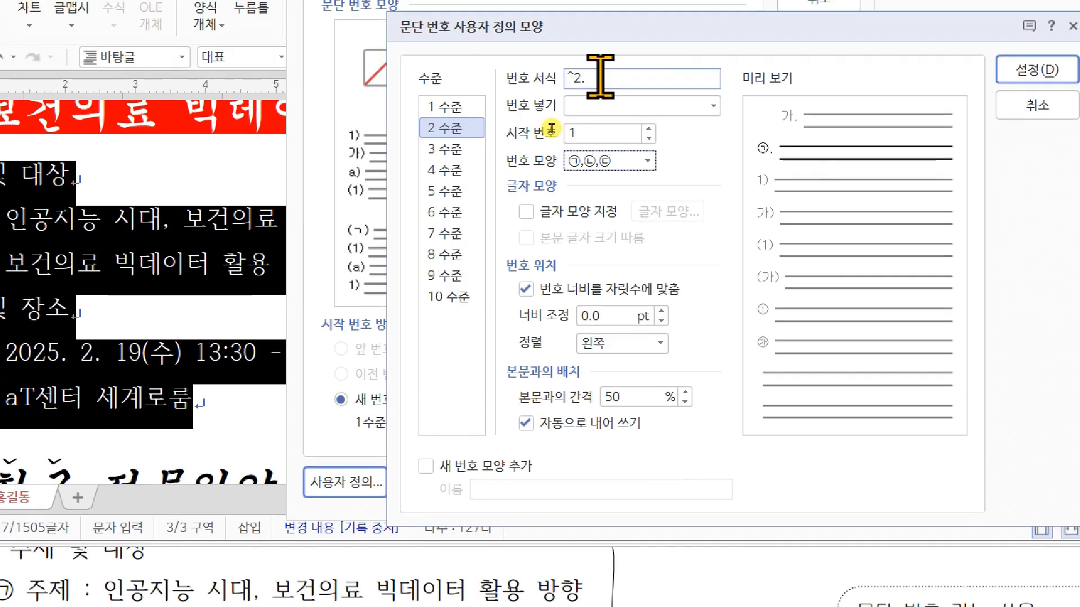
{"action": "left_click", "coordinate": [617, 49]}
{"action": "left_click", "coordinate": [573, 130]}
{"action": "type", "text": "1"}
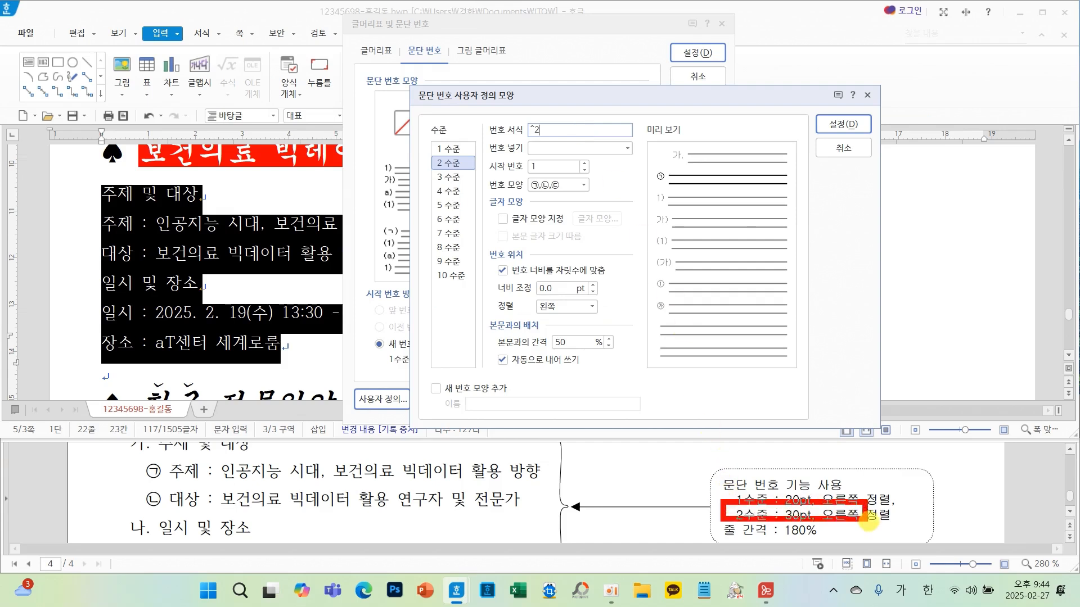
- Set level 2's number width to 30 pt with right alignment
{"action": "mouse_move", "coordinate": [722, 513]}
{"action": "left_mouse_down"}
{"action": "mouse_move", "coordinate": [535, 368]}
{"action": "mouse_move", "coordinate": [506, 330]}
{"action": "mouse_move", "coordinate": [573, 338]}
{"action": "left_mouse_up"}
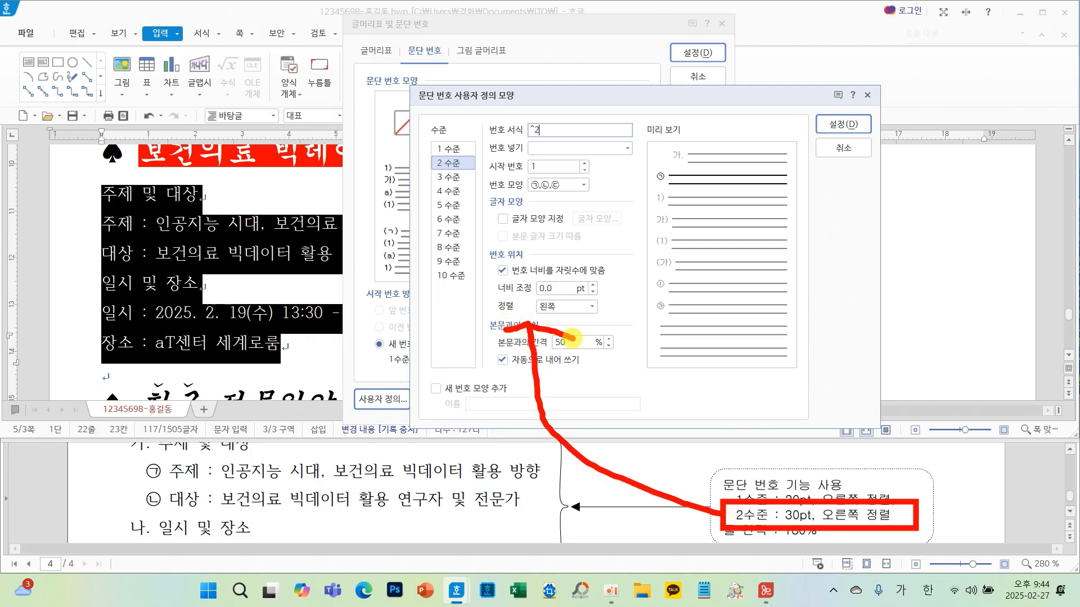
{"action": "left_click", "coordinate": [560, 288]}
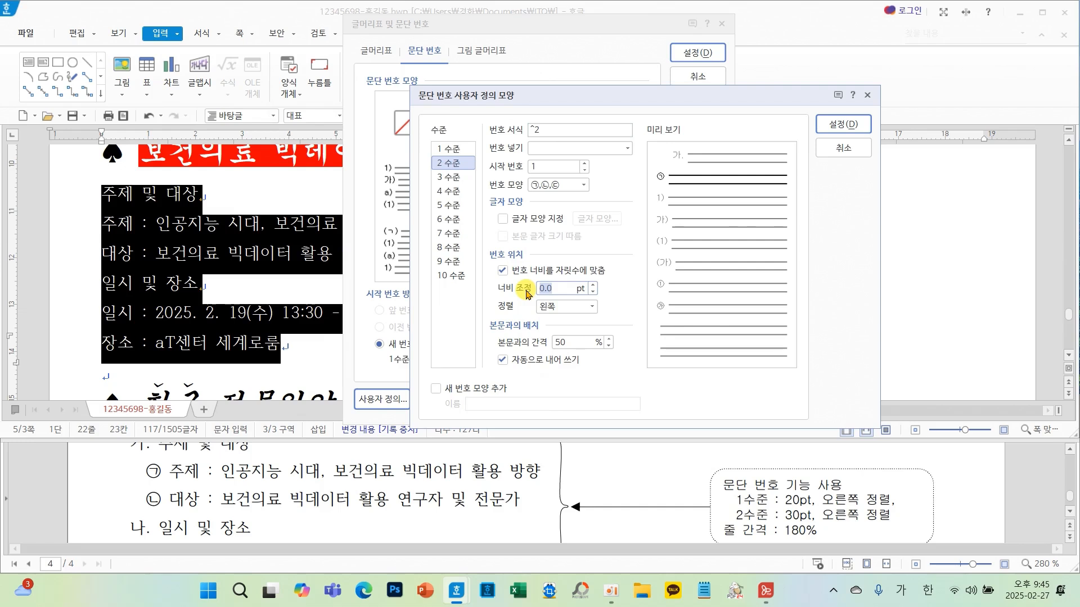
{"action": "type", "text": "30"}
{"action": "left_click", "coordinate": [592, 307]}
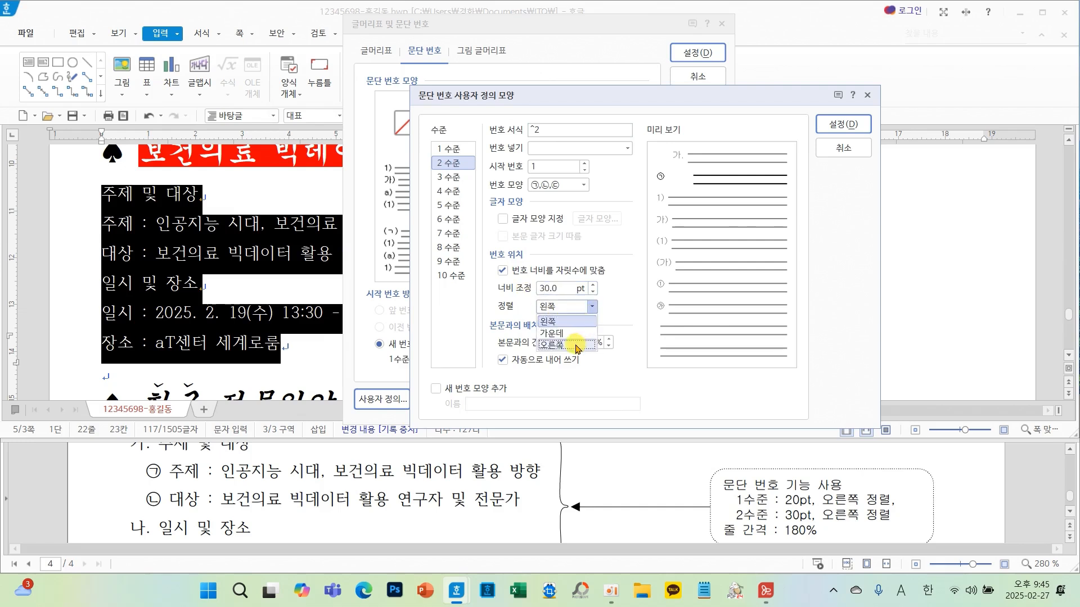
{"action": "left_click", "coordinate": [576, 346]}
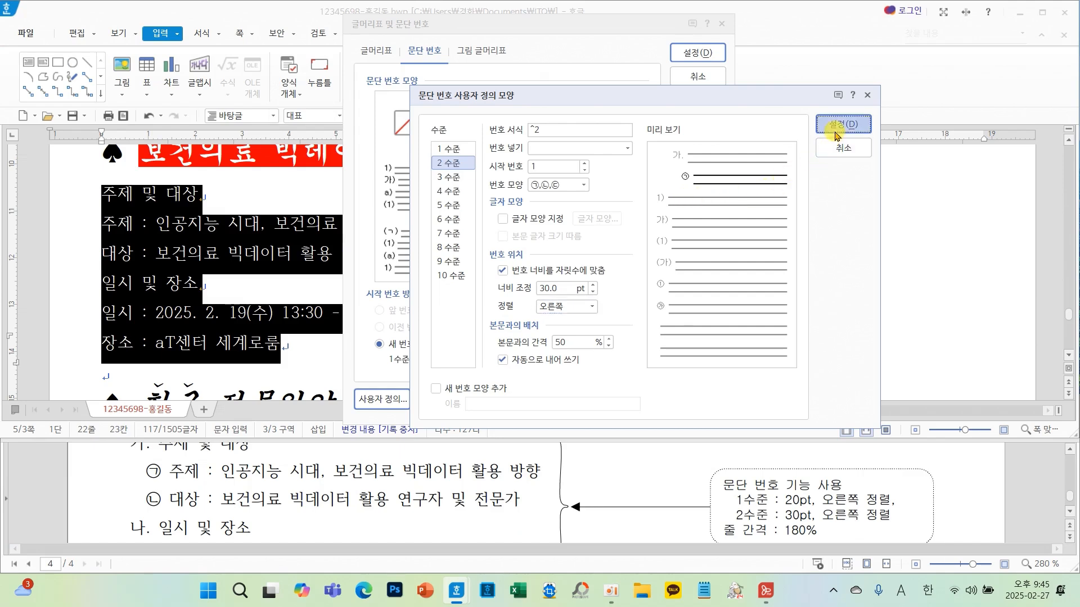
- Apply the custom paragraph numbering to the selected forum lines
{"action": "left_click", "coordinate": [930, 85]}
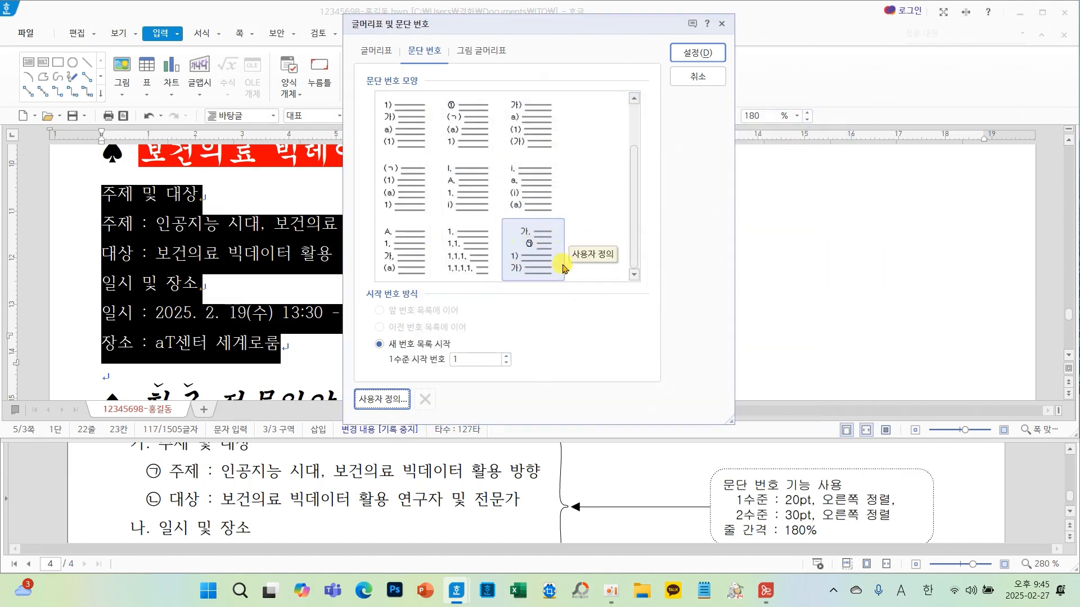
{"action": "left_click", "coordinate": [697, 53]}
{"action": "left_click", "coordinate": [388, 271]}
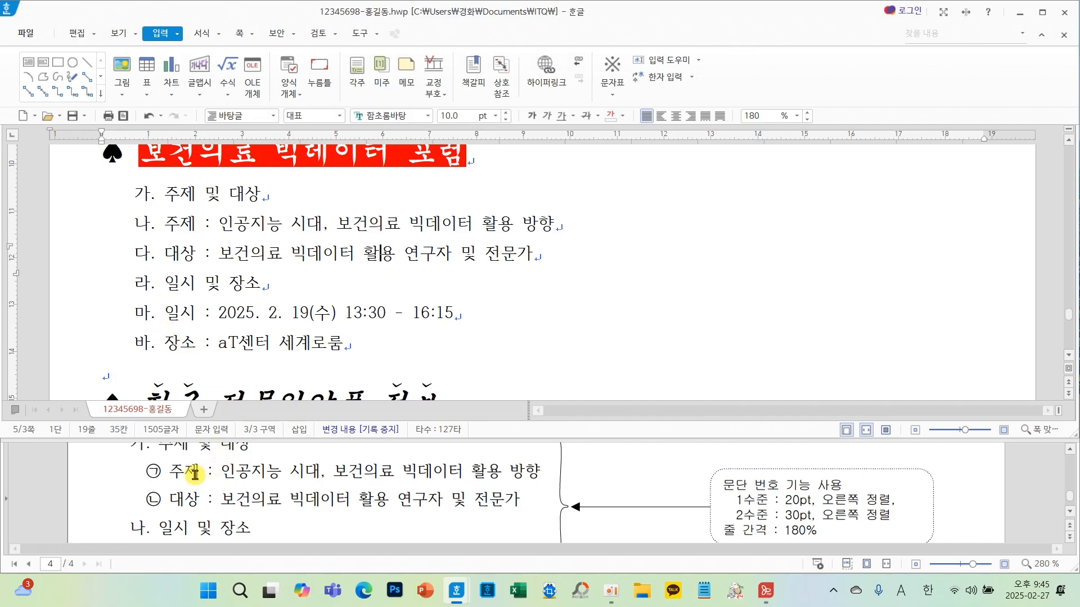
{"action": "left_click_drag", "start_coordinate": [128, 455], "coordinate": [560, 512]}
{"action": "left_click_drag", "start_coordinate": [115, 207], "coordinate": [589, 269]}
{"action": "key", "text": "Escape"}
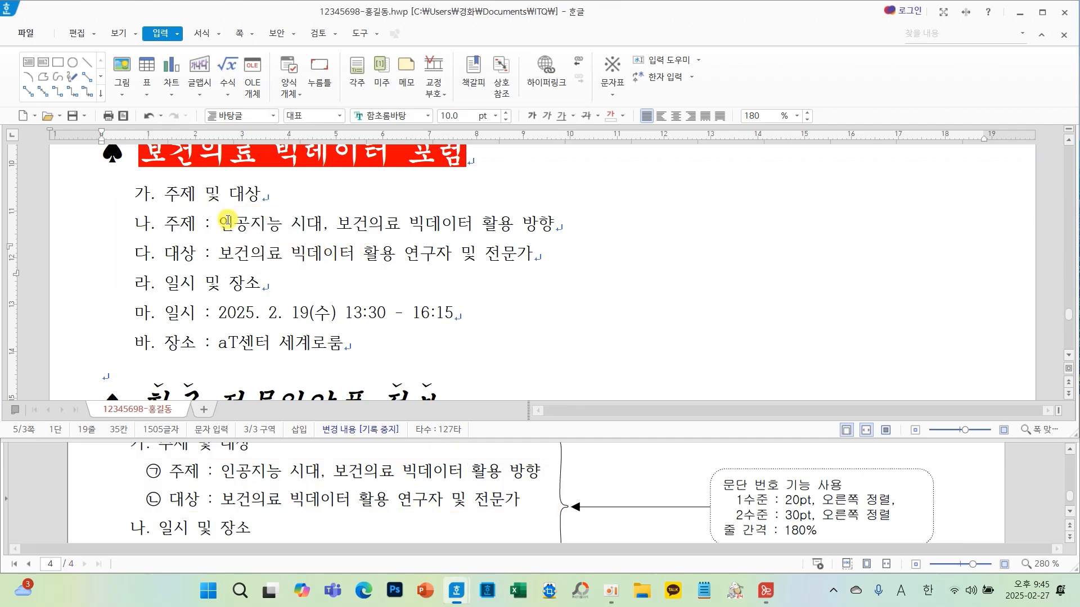
- Demote the 주제 and 대상 lines to level 2 numbering
{"action": "mouse_move", "coordinate": [165, 222]}
{"action": "left_mouse_down"}
{"action": "mouse_move", "coordinate": [386, 221]}
{"action": "mouse_move", "coordinate": [537, 257]}
{"action": "left_mouse_up"}
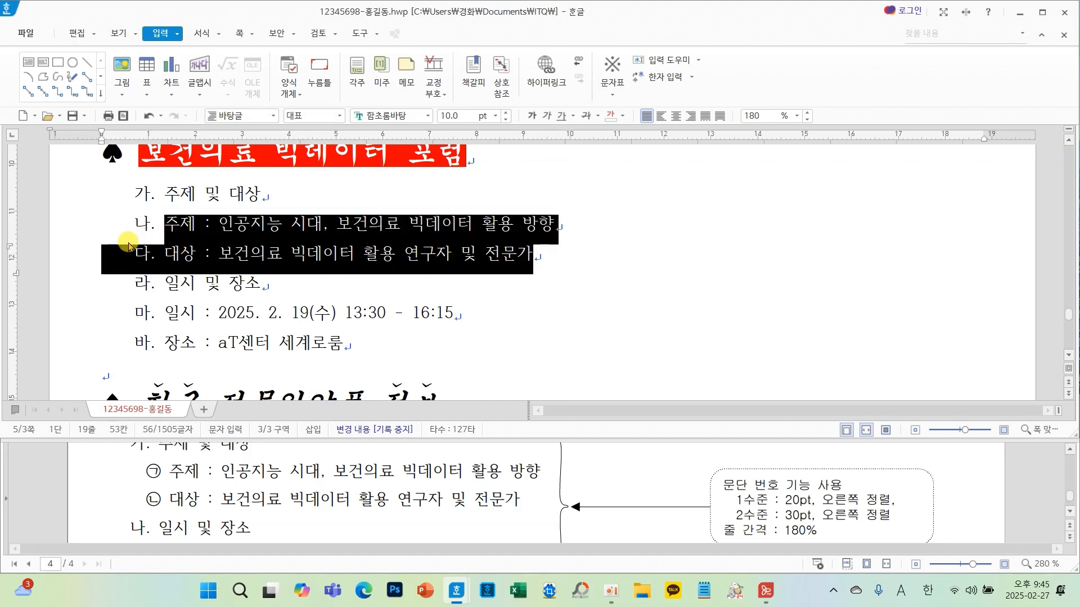
{"action": "left_click", "coordinate": [198, 35]}
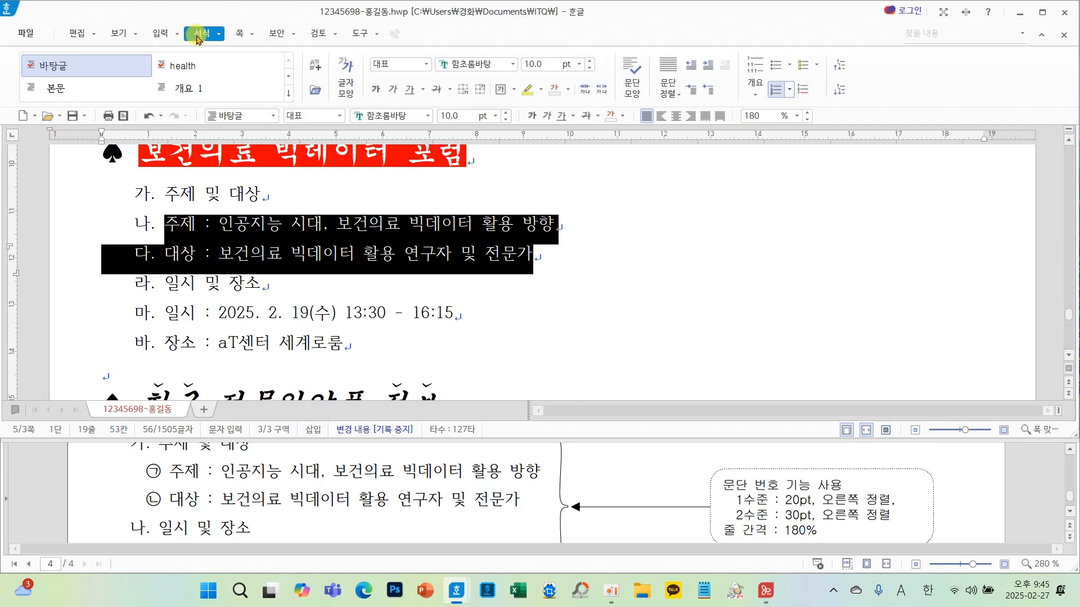
{"action": "left_click_drag", "start_coordinate": [201, 23], "coordinate": [192, 60]}
{"action": "mouse_move", "coordinate": [870, 105]}
{"action": "left_mouse_down"}
{"action": "mouse_move", "coordinate": [817, 26]}
{"action": "mouse_move", "coordinate": [856, 107]}
{"action": "mouse_move", "coordinate": [834, 130]}
{"action": "mouse_move", "coordinate": [831, 112]}
{"action": "mouse_move", "coordinate": [806, 110]}
{"action": "mouse_move", "coordinate": [850, 114]}
{"action": "left_mouse_up"}
{"action": "key", "text": "Escape"}
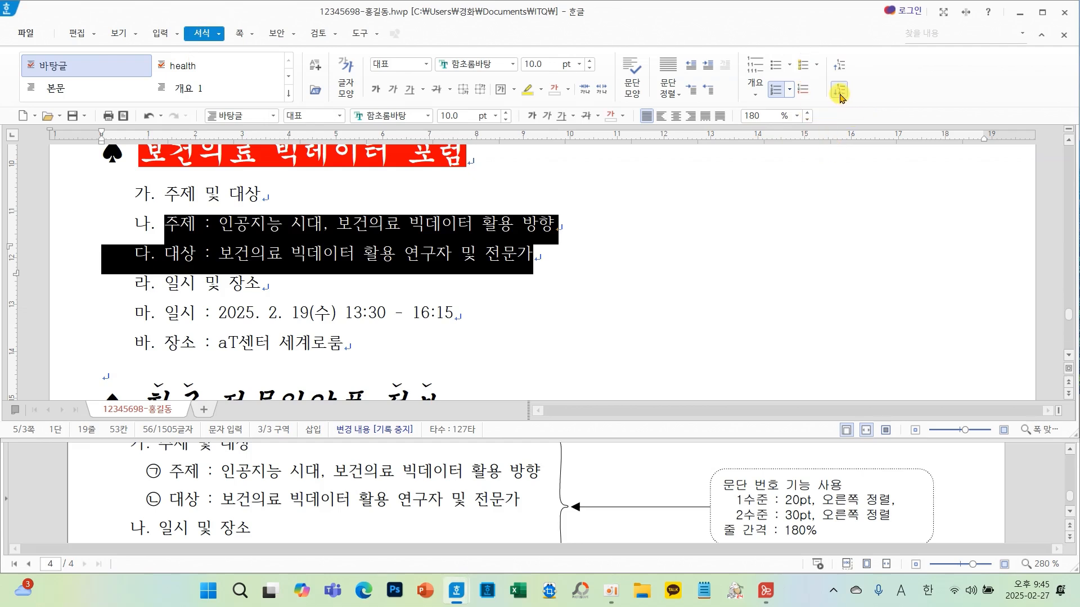
{"action": "left_click", "coordinate": [839, 92]}
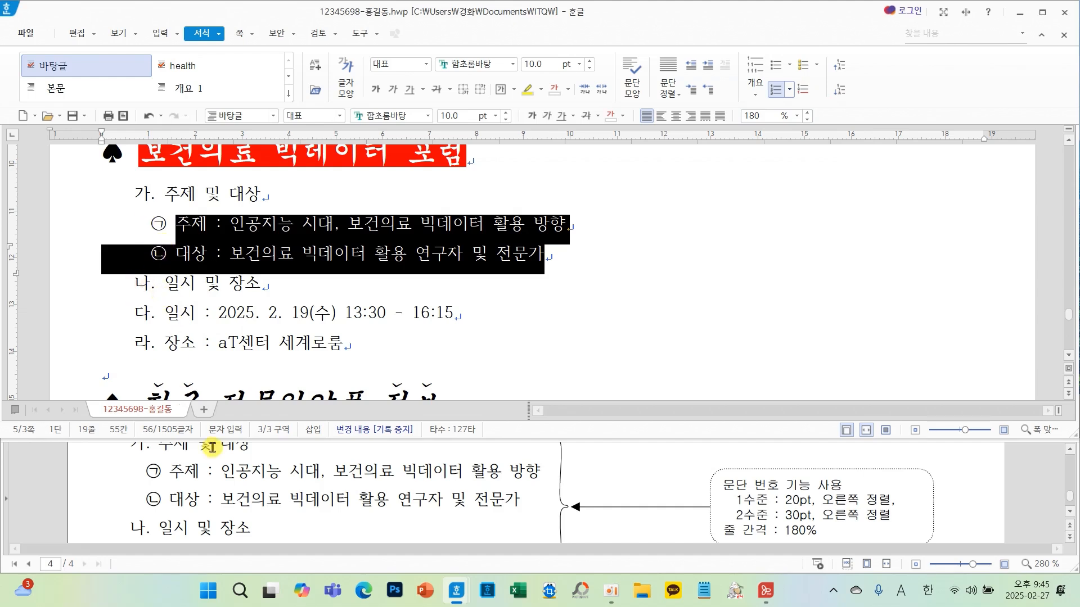
- Demote the 일시 and 장소 lines to level 2 numbering
{"action": "scroll", "coordinate": [269, 498], "scroll_direction": "down", "scroll_amount": 4}
{"action": "scroll", "coordinate": [270, 484], "scroll_direction": "up", "scroll_amount": 2}
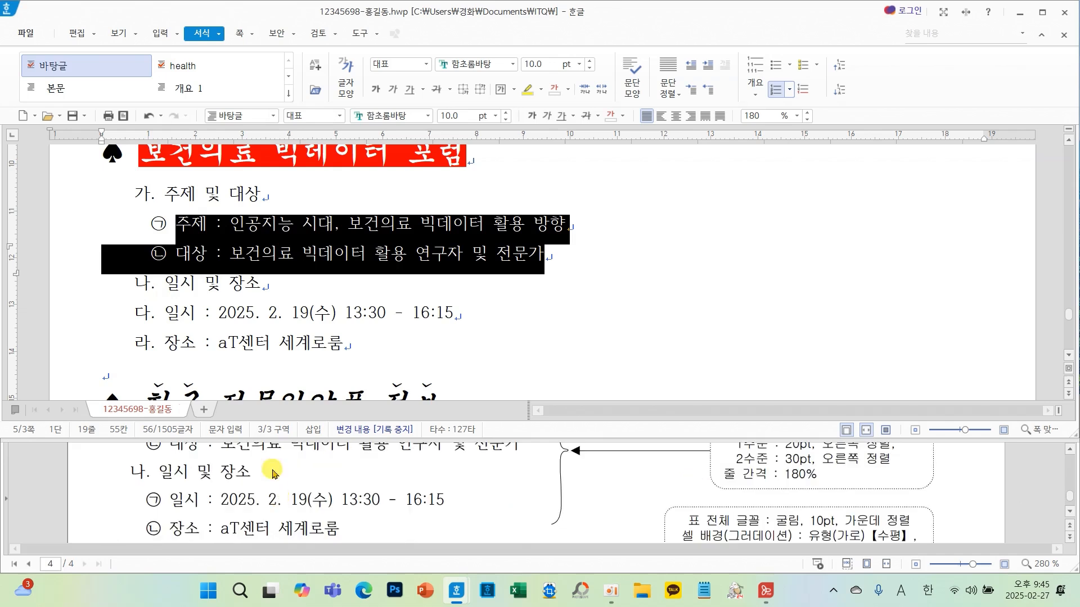
{"action": "left_click_drag", "start_coordinate": [164, 312], "coordinate": [373, 345]}
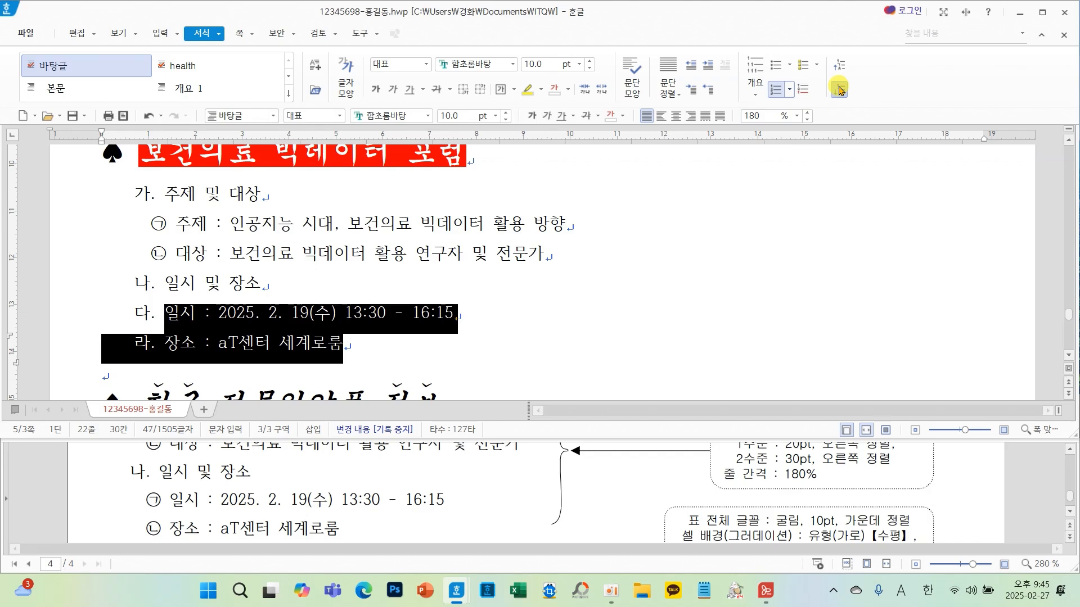
{"action": "left_click", "coordinate": [839, 90]}
{"action": "left_click", "coordinate": [577, 279]}
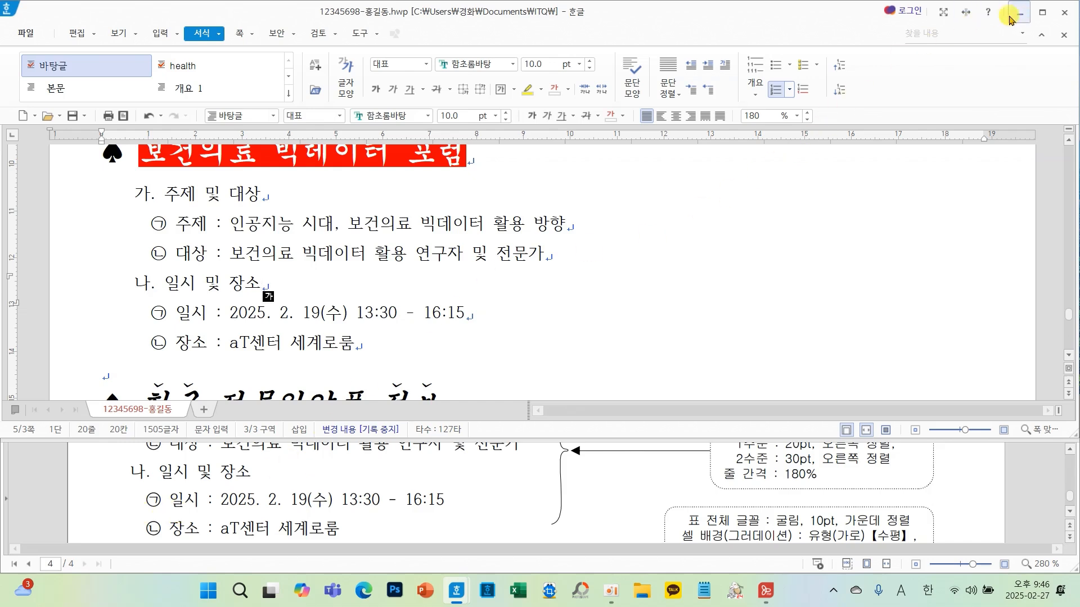
- Maximize the document window and save the document
{"action": "left_click", "coordinate": [1049, 17]}
{"action": "left_click", "coordinate": [457, 382]}
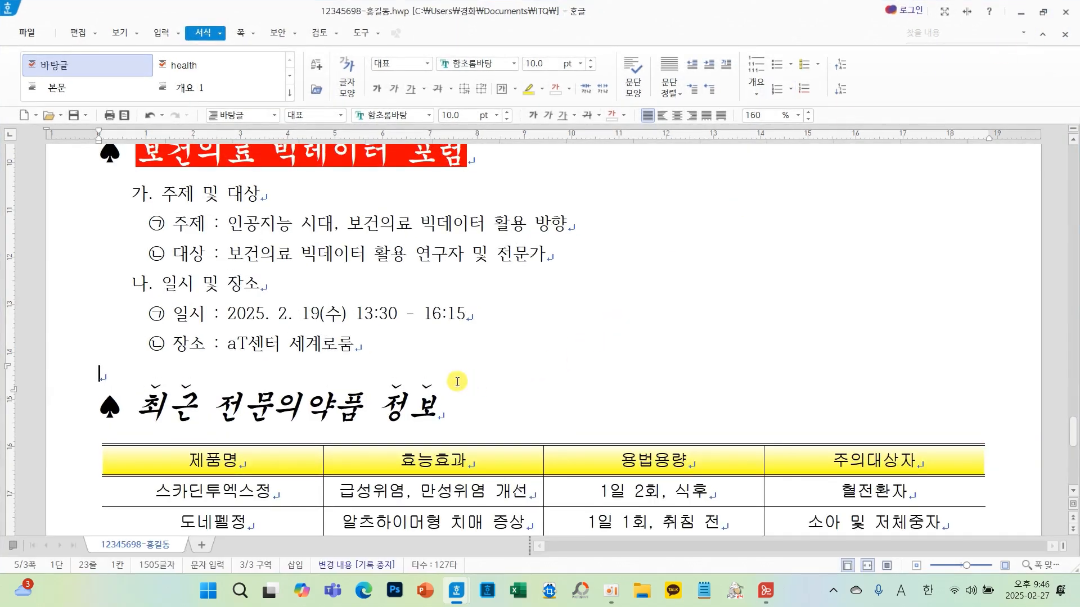
{"action": "scroll", "coordinate": [395, 402], "scroll_direction": "up", "scroll_amount": 1}
{"action": "scroll", "coordinate": [395, 402], "scroll_direction": "up", "scroll_amount": 10}
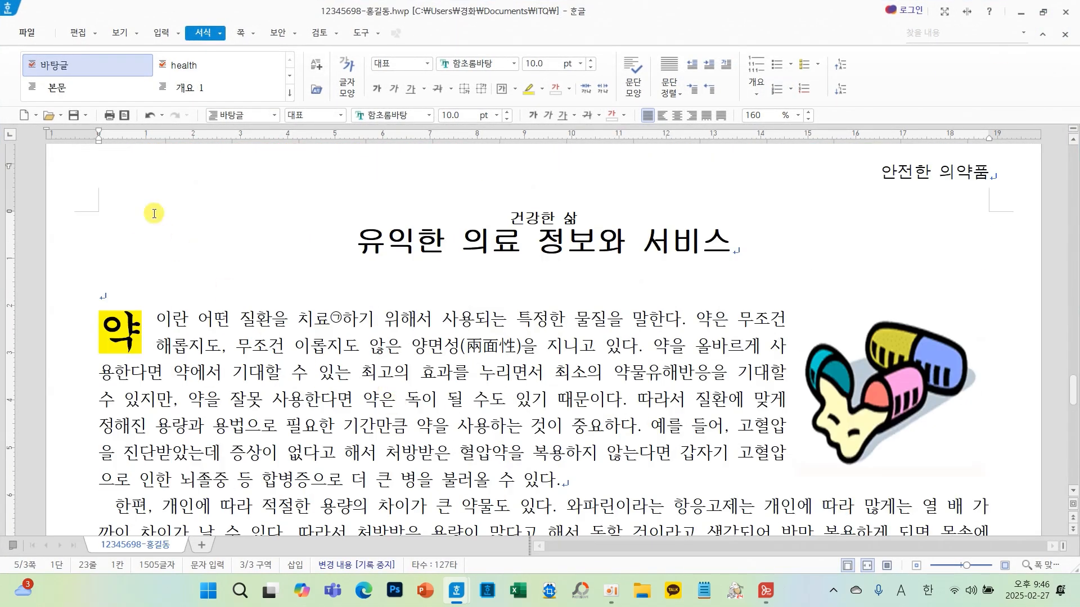
{"action": "left_click", "coordinate": [73, 114]}
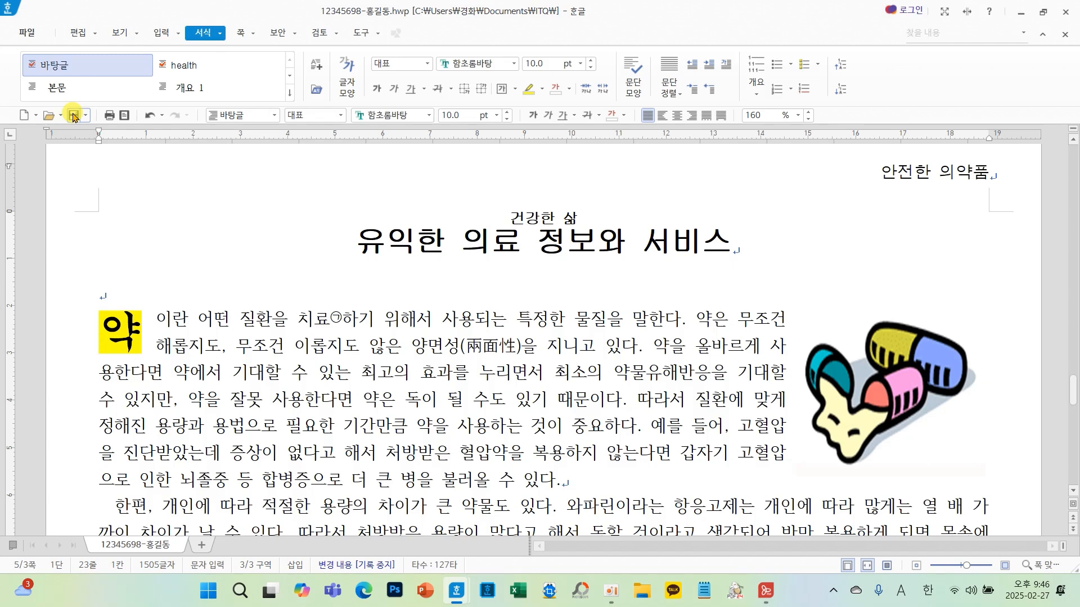
- Review the finished document page by page, checking each question's answer against the reference
{"action": "left_click", "coordinate": [203, 352]}
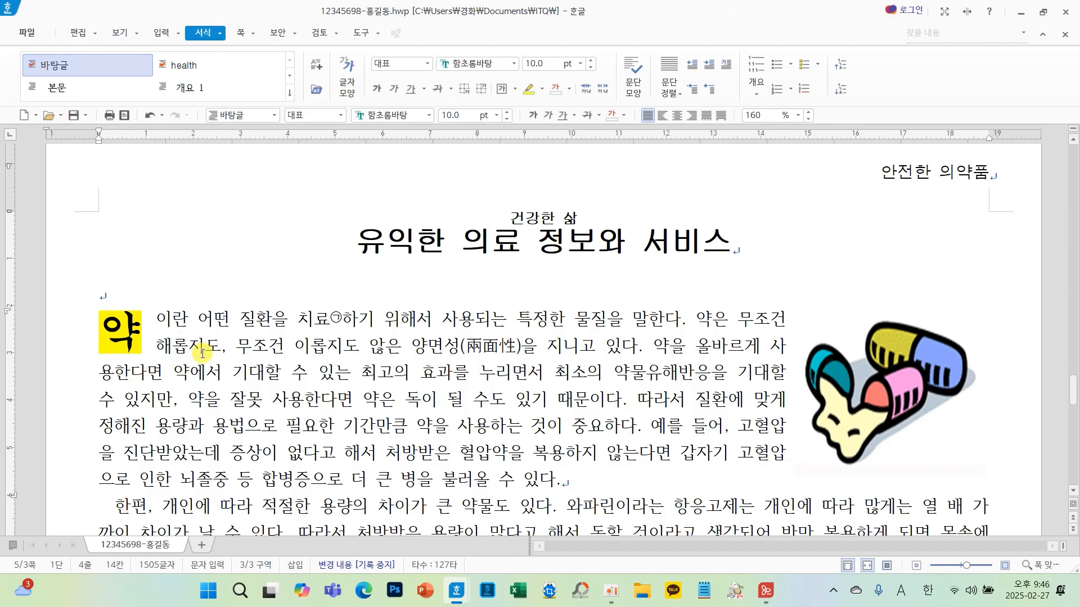
{"action": "scroll", "coordinate": [203, 351], "scroll_direction": "up", "scroll_amount": 10}
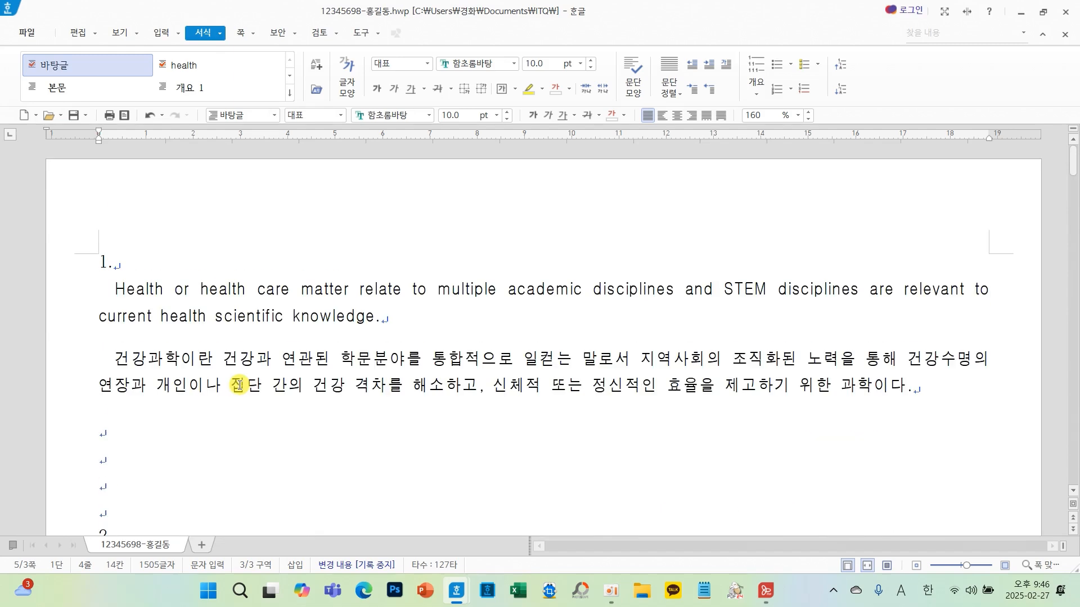
{"action": "scroll", "coordinate": [370, 354], "scroll_direction": "down", "scroll_amount": 3}
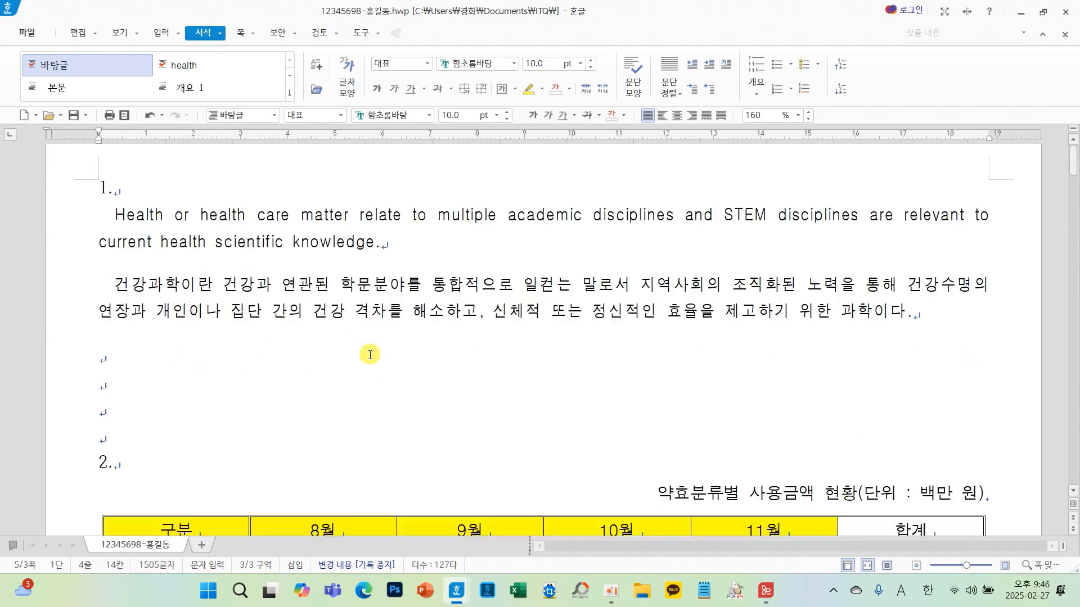
{"action": "scroll", "coordinate": [370, 354], "scroll_direction": "up", "scroll_amount": 2}
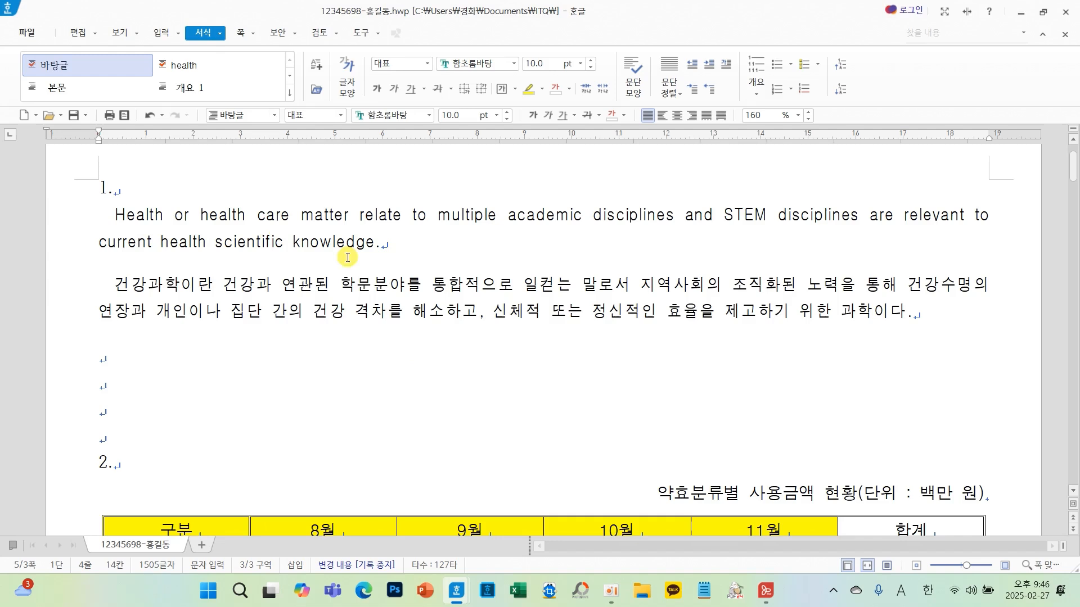
{"action": "scroll", "coordinate": [365, 284], "scroll_direction": "down", "scroll_amount": 3}
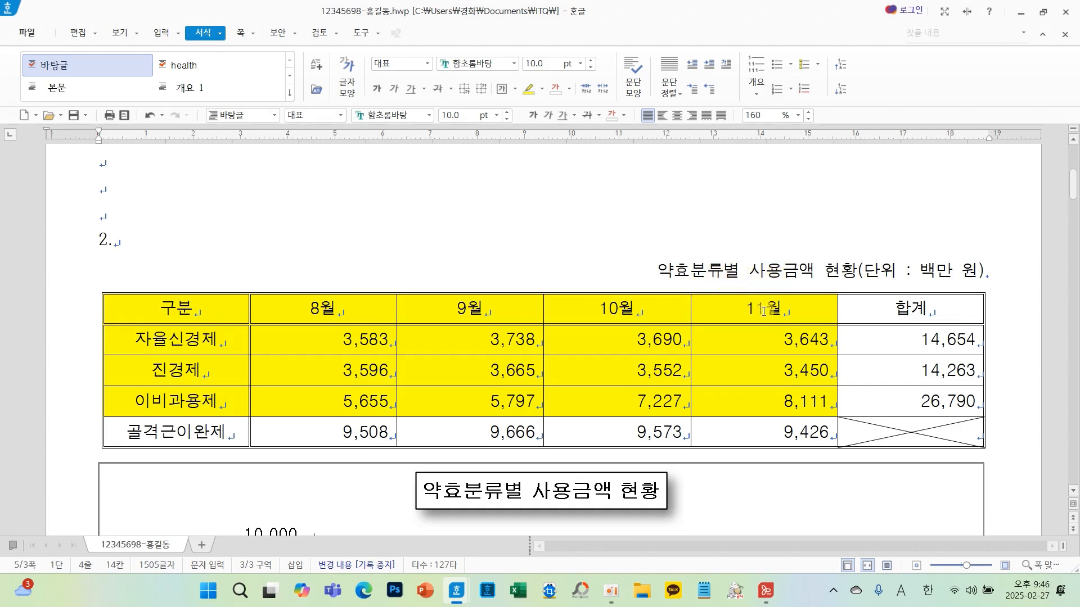
{"action": "scroll", "coordinate": [757, 364], "scroll_direction": "down", "scroll_amount": 4}
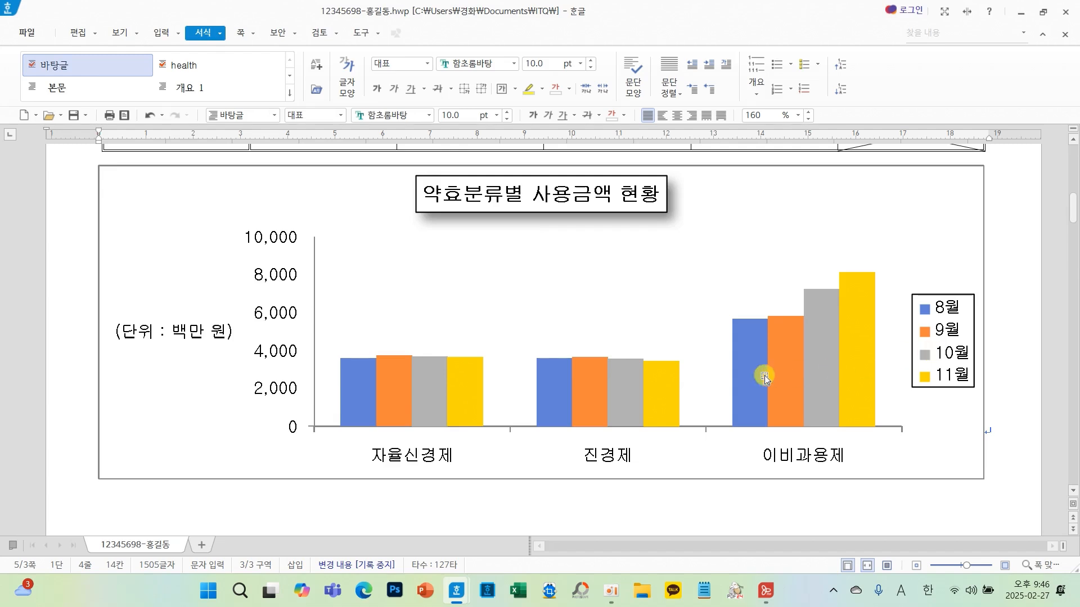
{"action": "scroll", "coordinate": [617, 368], "scroll_direction": "down", "scroll_amount": 4}
{"action": "scroll", "coordinate": [617, 369], "scroll_direction": "down", "scroll_amount": 5}
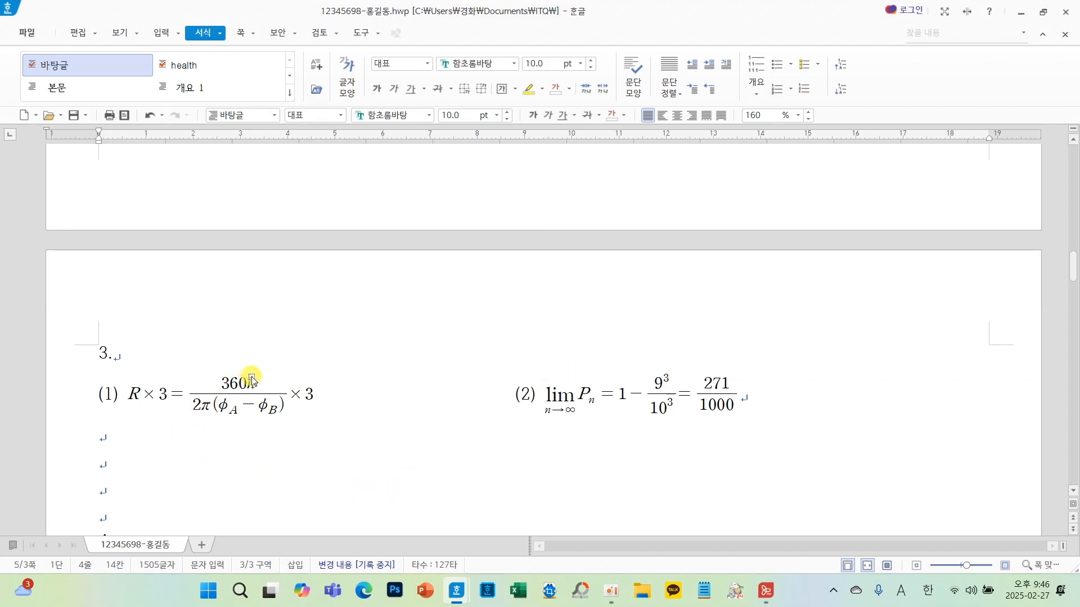
{"action": "scroll", "coordinate": [643, 417], "scroll_direction": "down", "scroll_amount": 1}
{"action": "scroll", "coordinate": [644, 417], "scroll_direction": "down", "scroll_amount": 7}
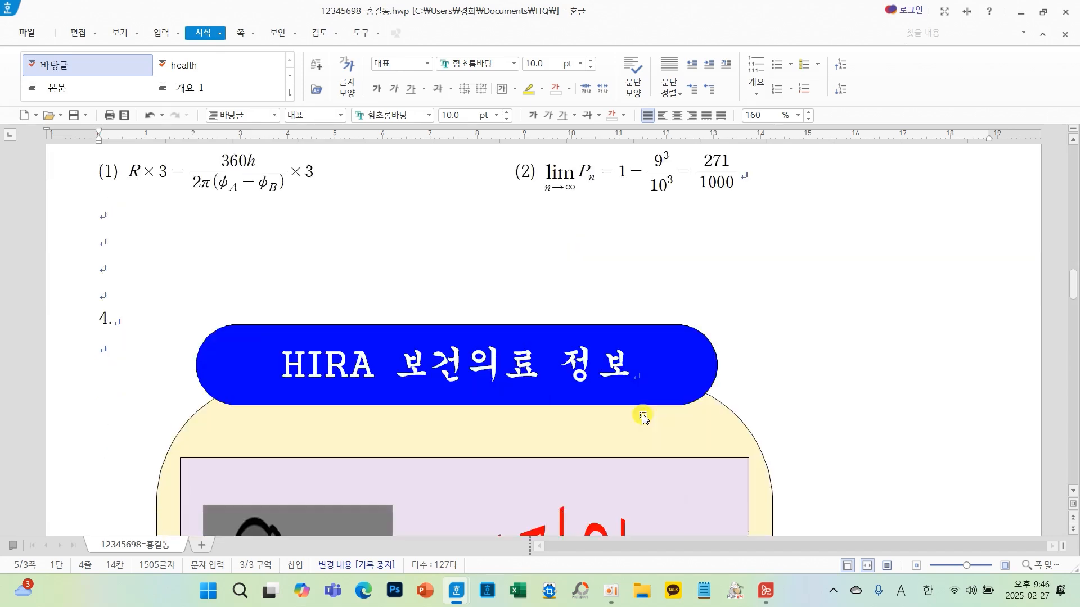
{"action": "scroll", "coordinate": [652, 416], "scroll_direction": "down", "scroll_amount": 3}
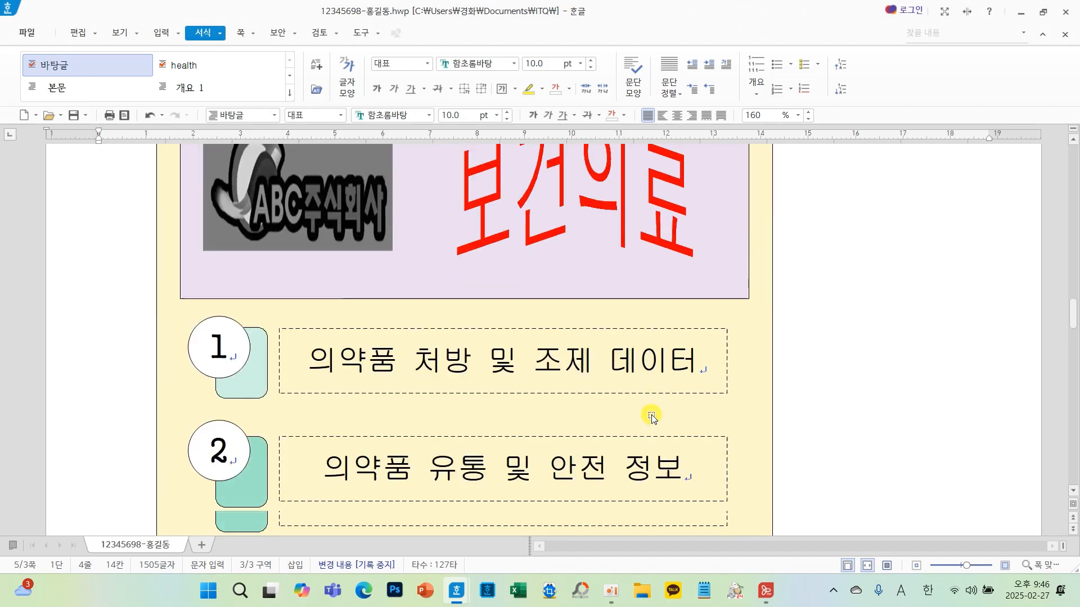
{"action": "scroll", "coordinate": [651, 416], "scroll_direction": "up", "scroll_amount": 2}
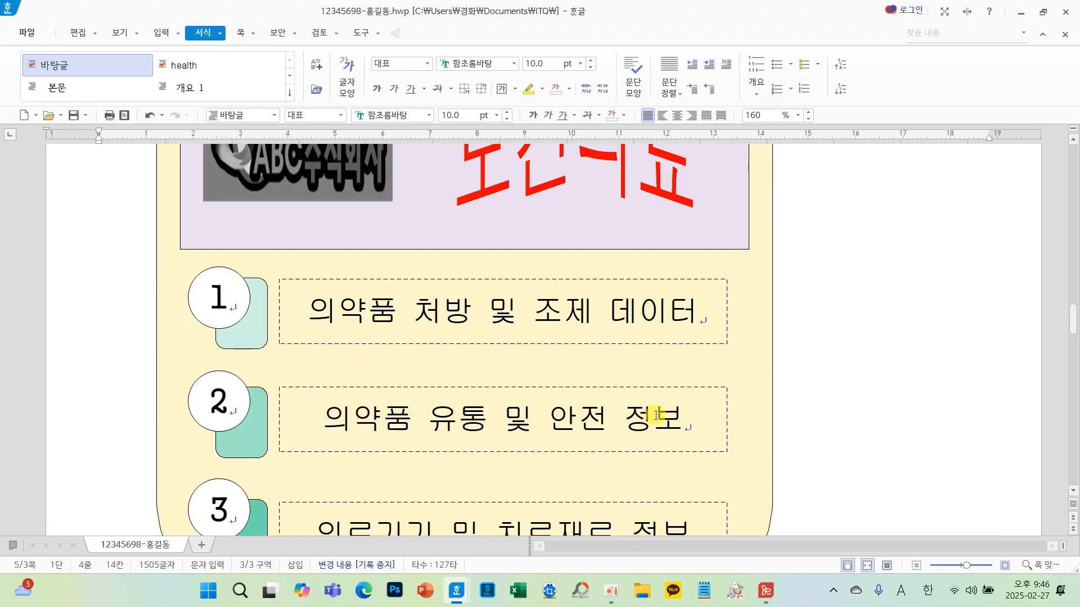
{"action": "scroll", "coordinate": [656, 416], "scroll_direction": "up", "scroll_amount": 5}
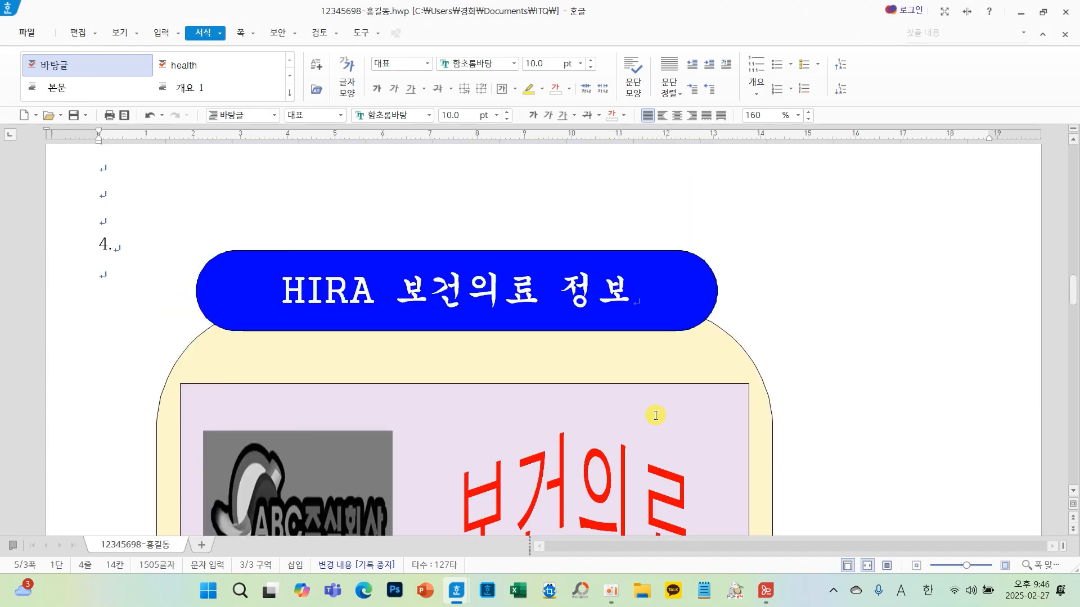
{"action": "scroll", "coordinate": [656, 416], "scroll_direction": "down", "scroll_amount": 1}
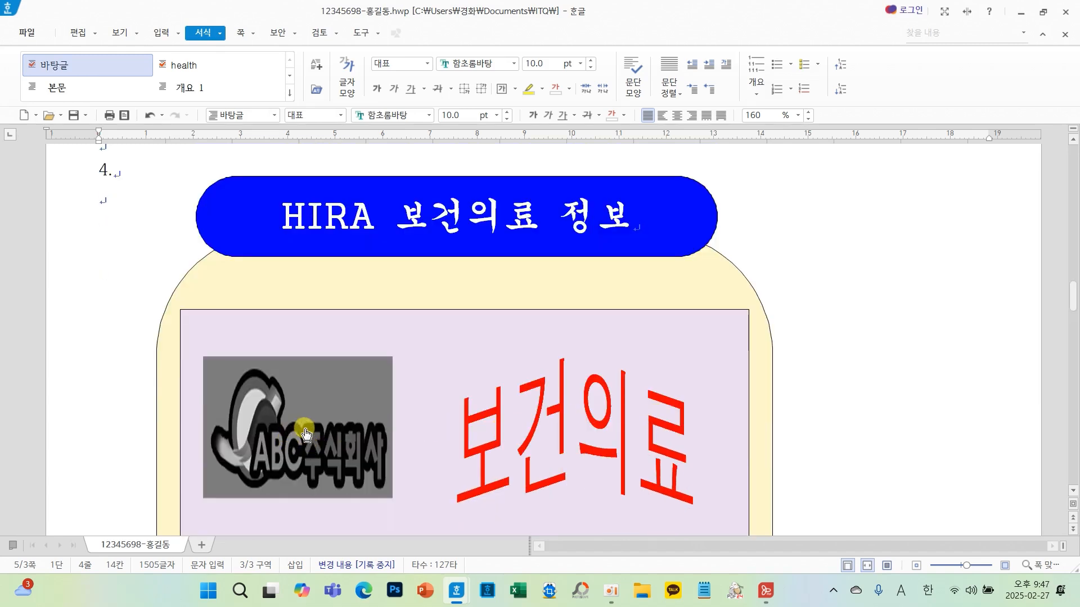
{"action": "key", "text": "alt+Page_Down"}
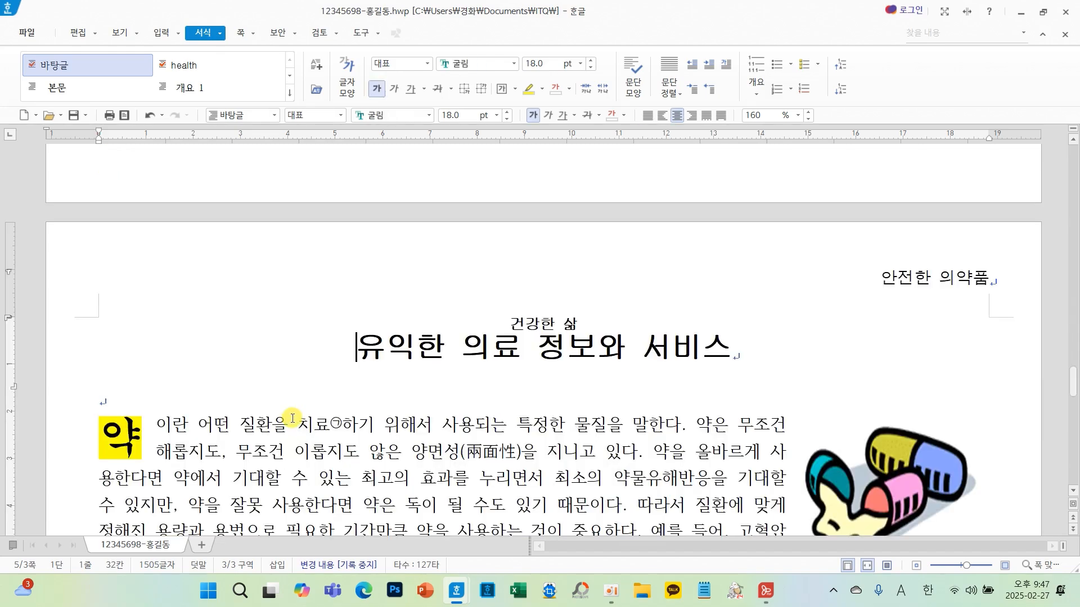
{"action": "scroll", "coordinate": [381, 437], "scroll_direction": "down", "scroll_amount": 10}
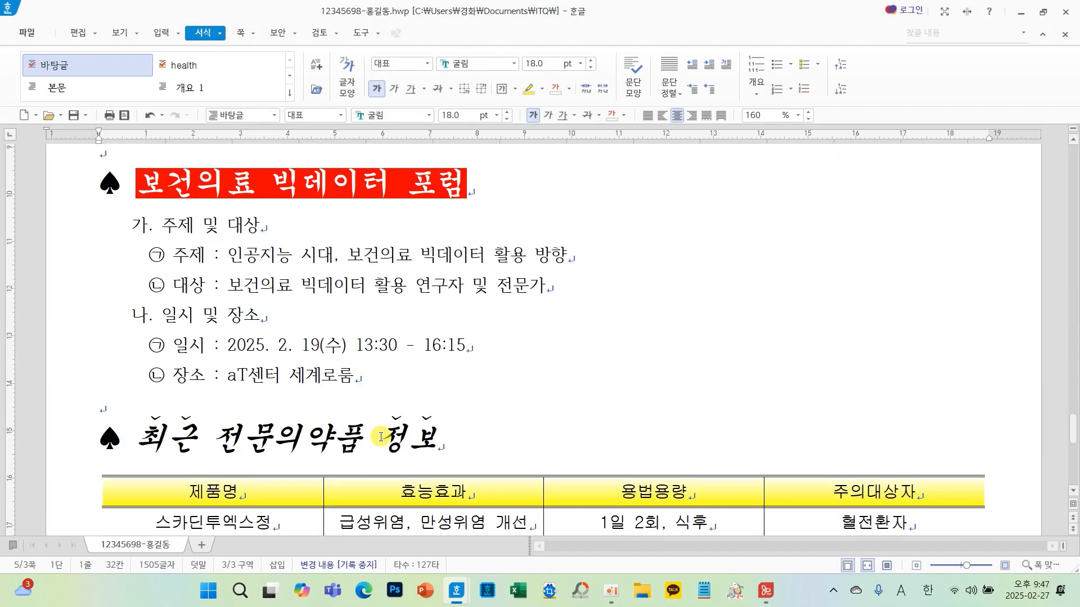
{"action": "scroll", "coordinate": [381, 437], "scroll_direction": "down", "scroll_amount": 4}
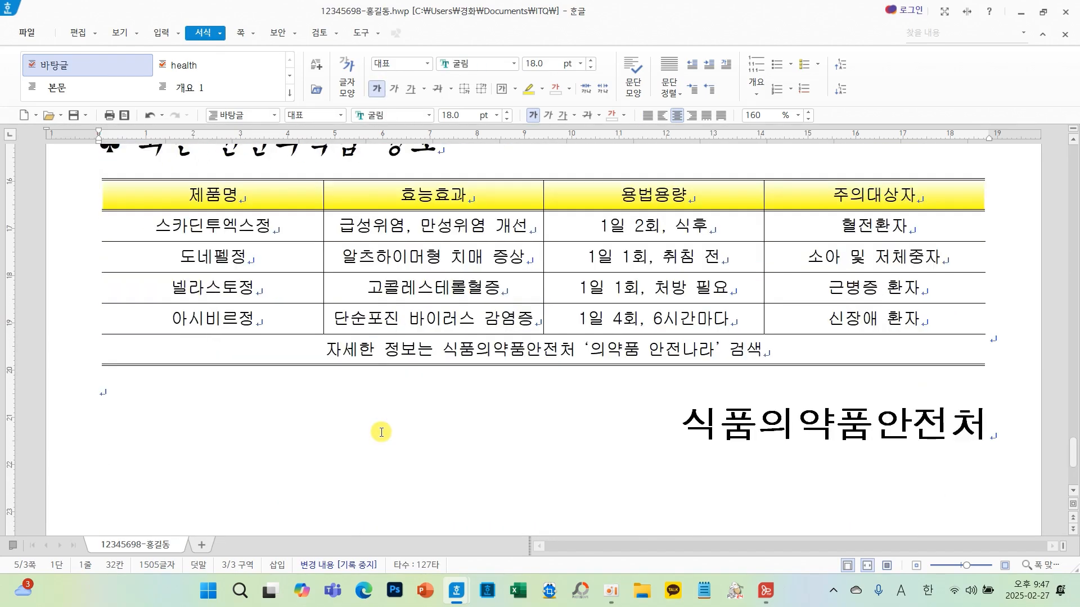
{"action": "scroll", "coordinate": [380, 432], "scroll_direction": "up", "scroll_amount": 5}
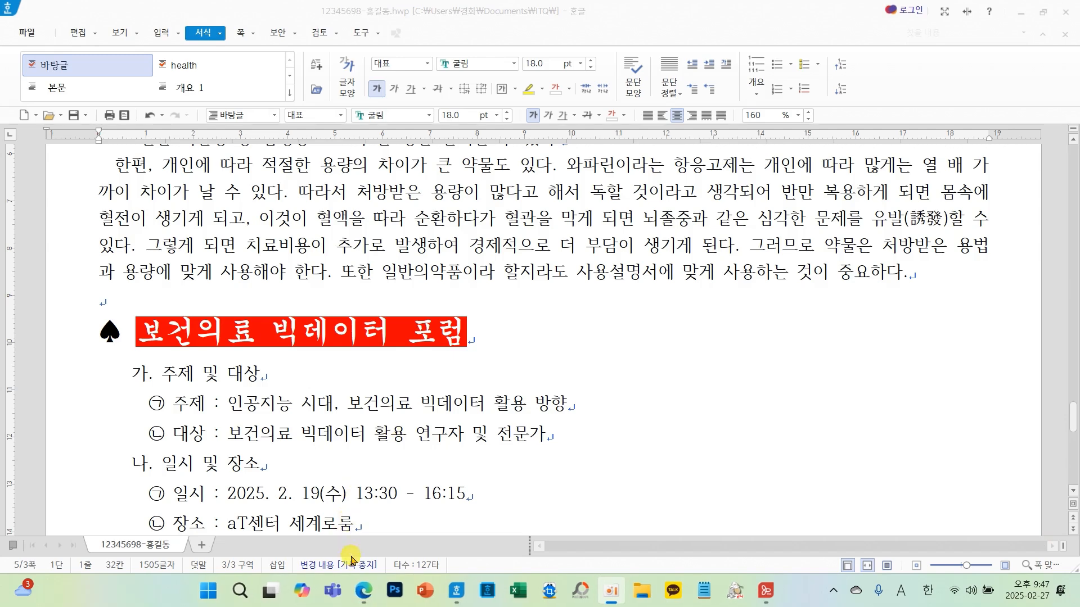
- Switch to the web browser showing the YouTube channel page
{"action": "left_click", "coordinate": [366, 593]}
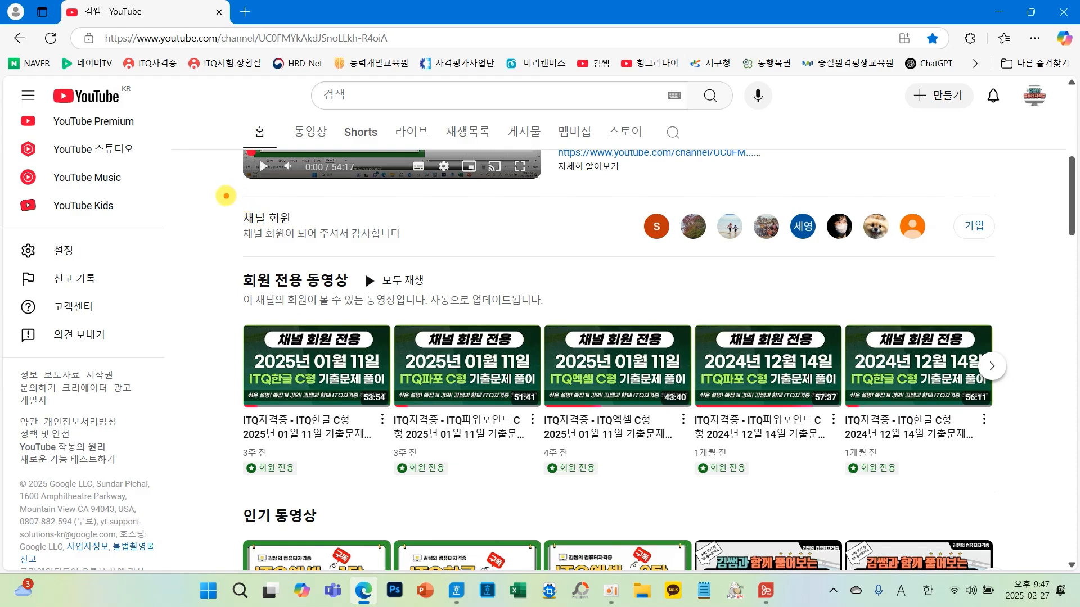
{"action": "mouse_move", "coordinate": [225, 196]}
{"action": "left_mouse_down"}
{"action": "mouse_move", "coordinate": [325, 243]}
{"action": "mouse_move", "coordinate": [891, 419]}
{"action": "mouse_move", "coordinate": [1023, 506]}
{"action": "left_mouse_up"}
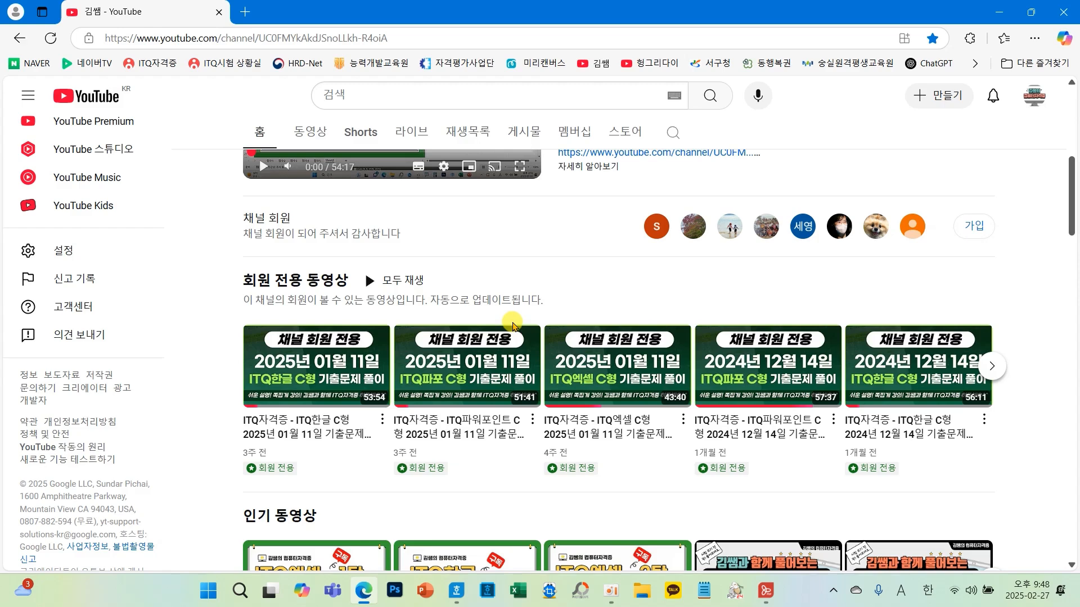
{"action": "left_click", "coordinate": [996, 15]}
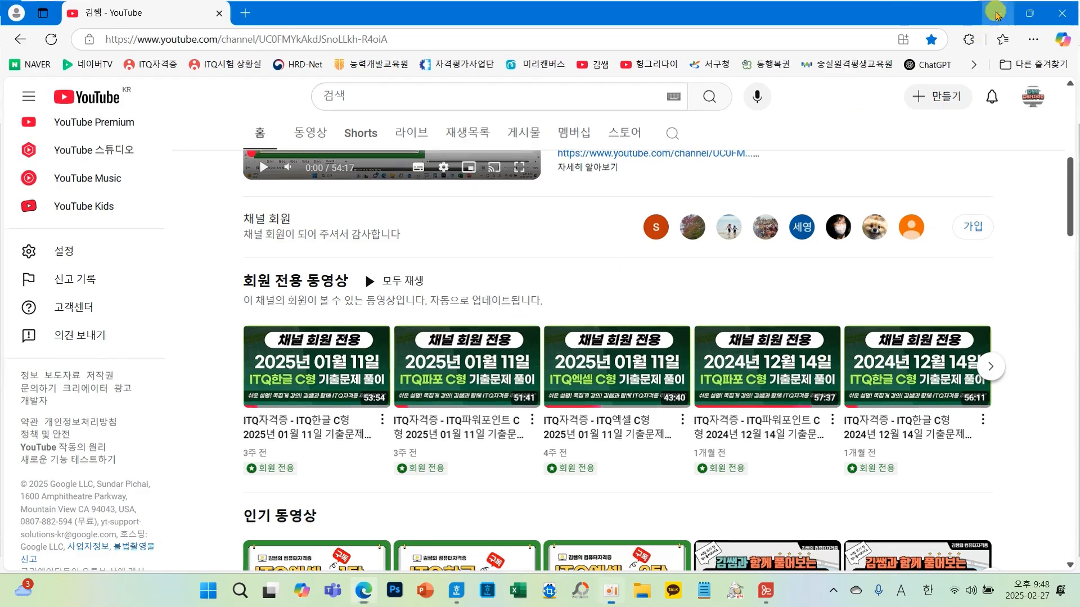